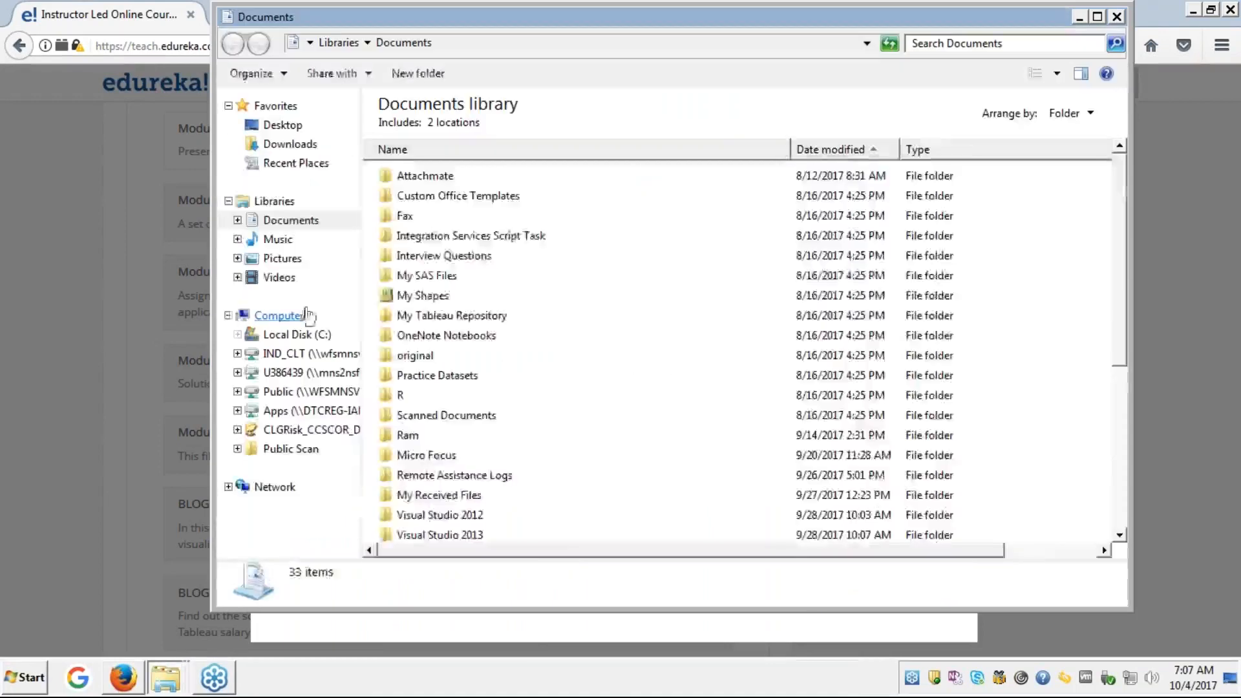
- Open the en_US-US folder under My Tableau Repository, Datasources, 10.1
left_click(475, 334)
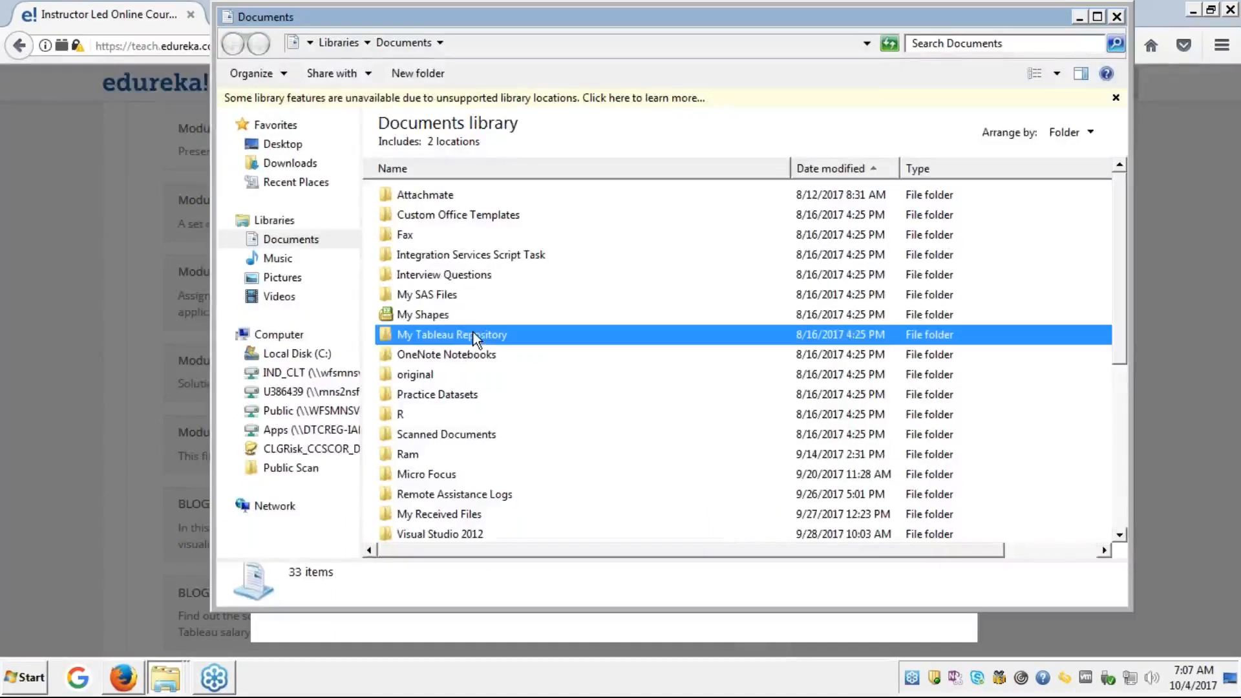
double_click(475, 334)
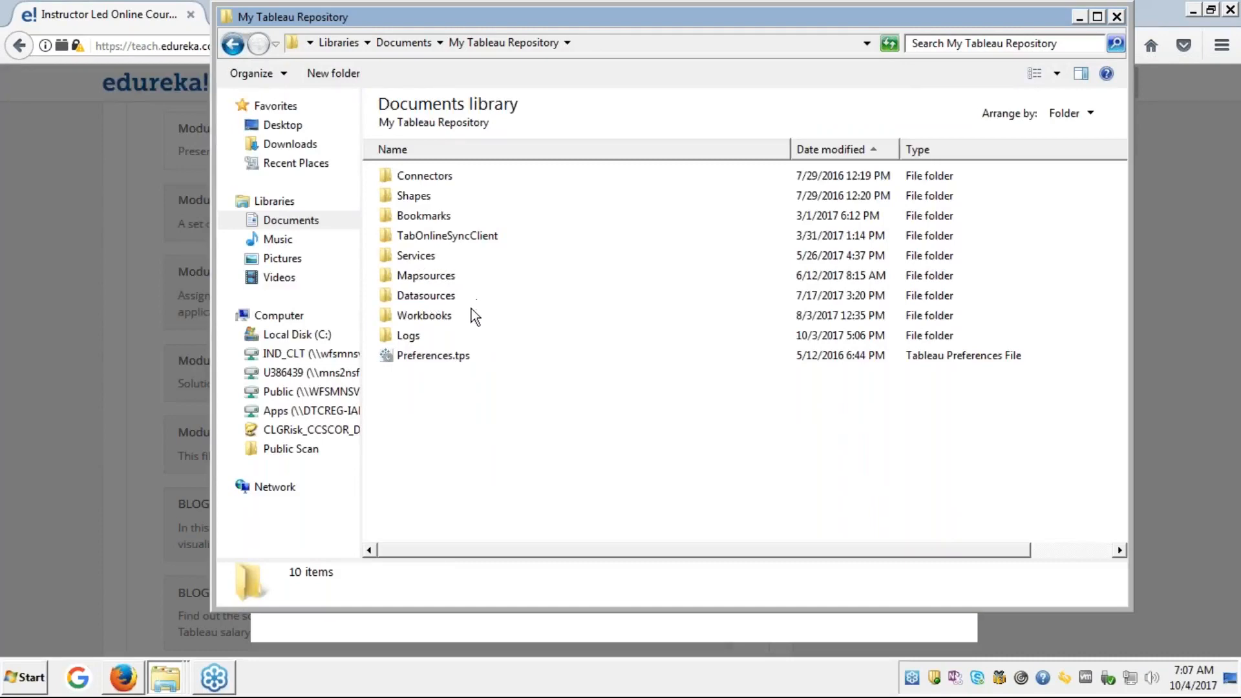
double_click(428, 296)
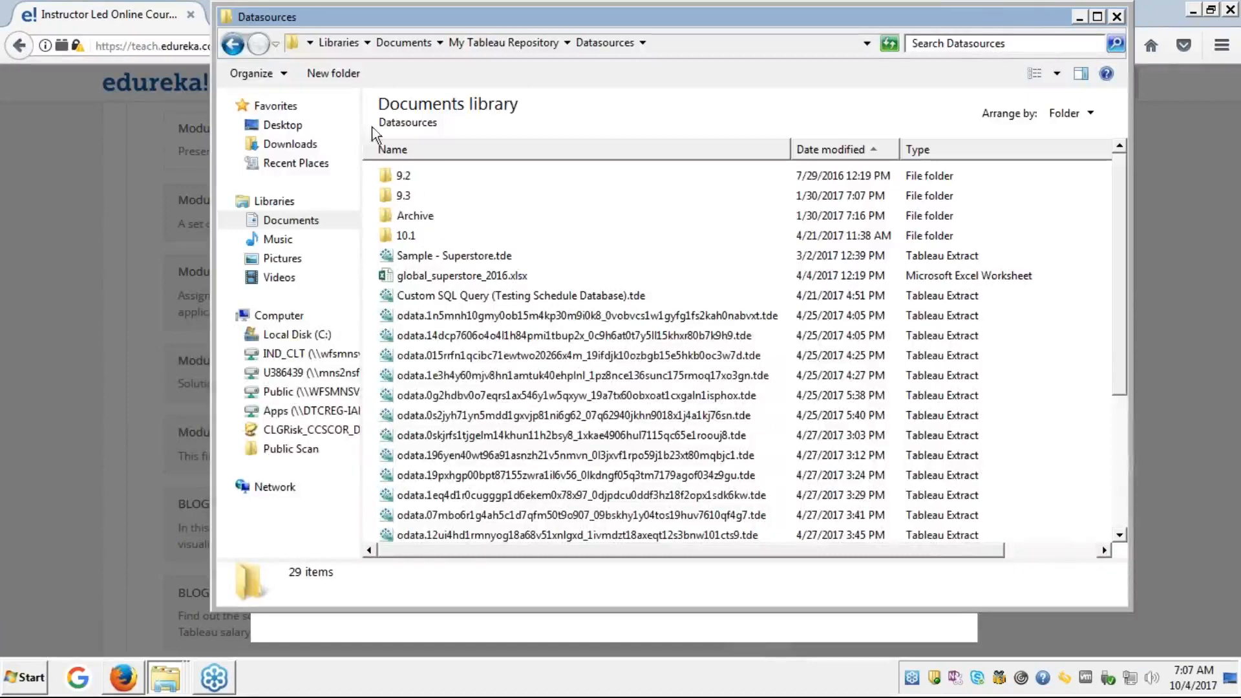
left_click(388, 237)
double_click(388, 237)
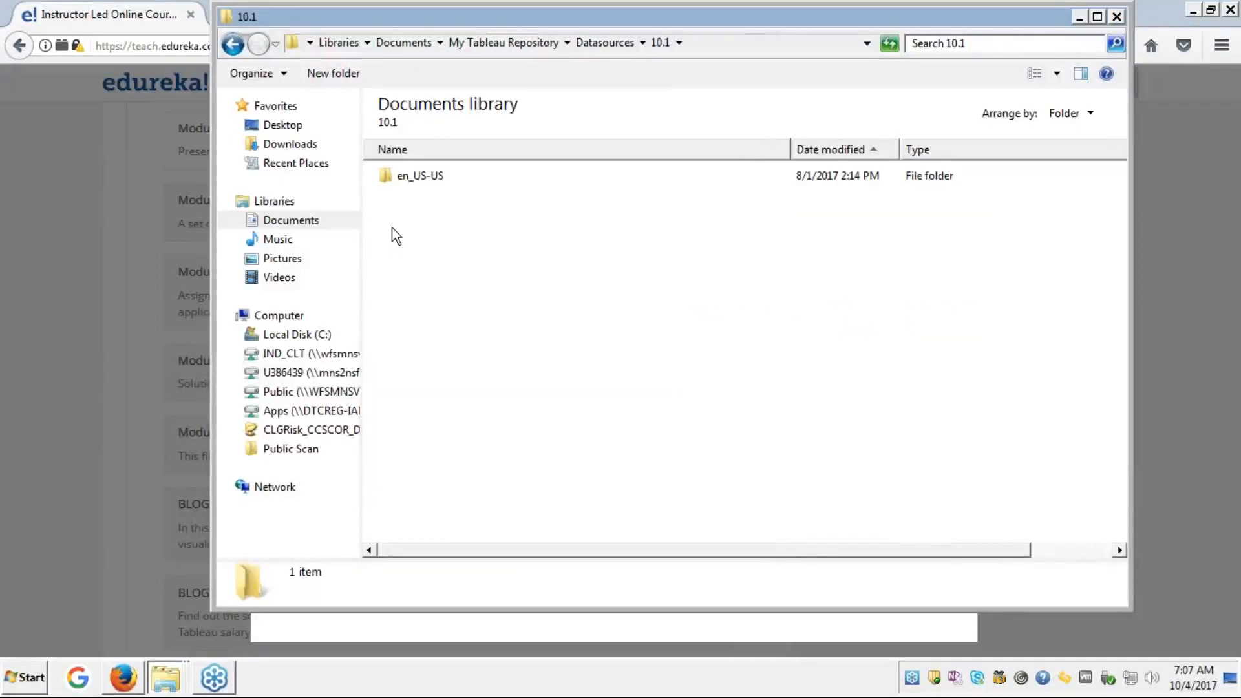
double_click(421, 177)
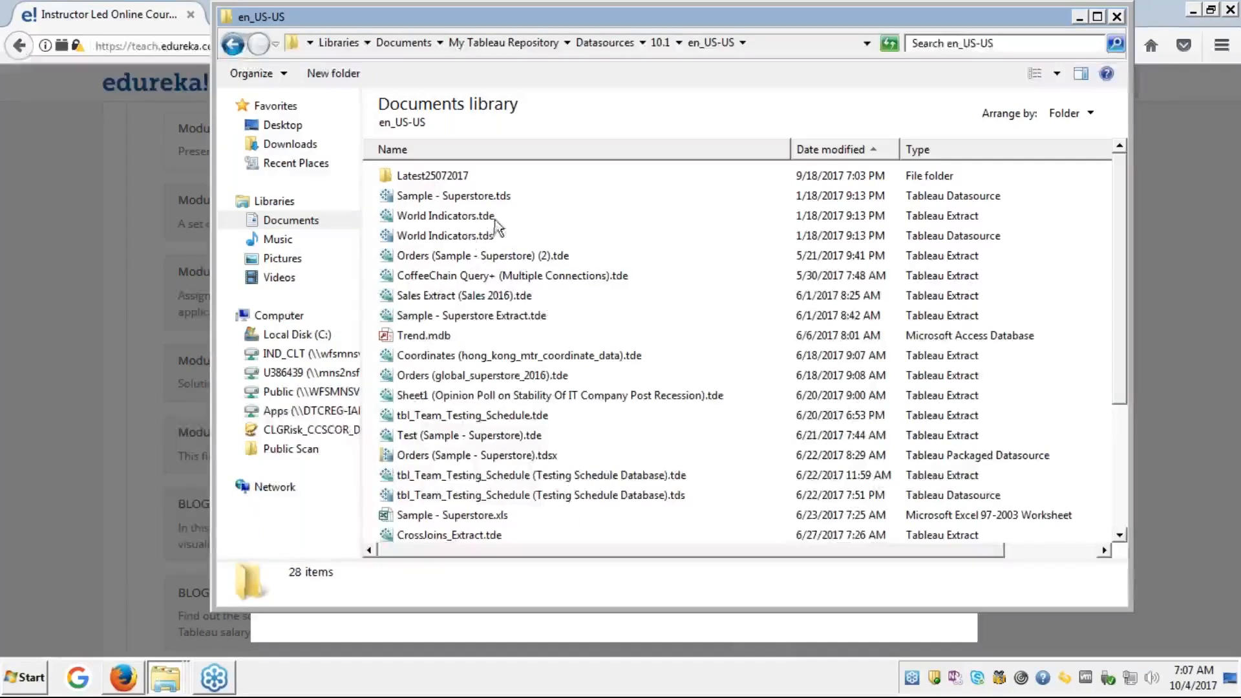
- Open the World Indicators.tde extract from the en_US-US folder in Notepad++
left_click(496, 200)
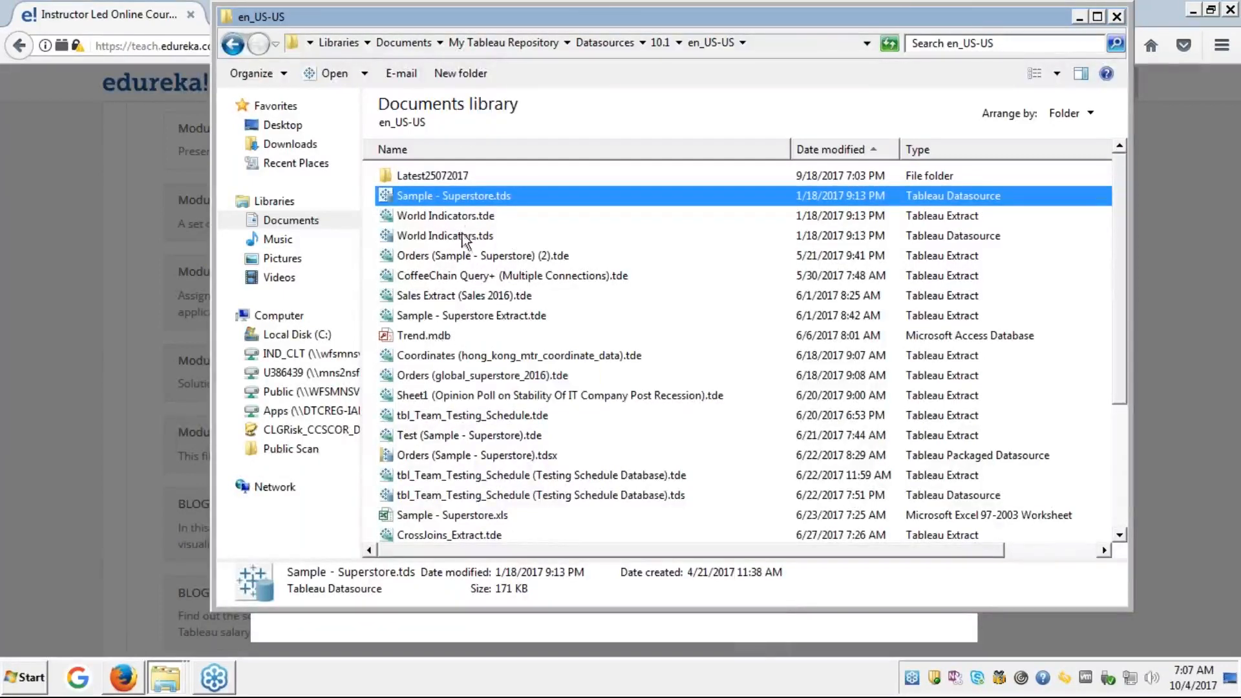
left_click(480, 218)
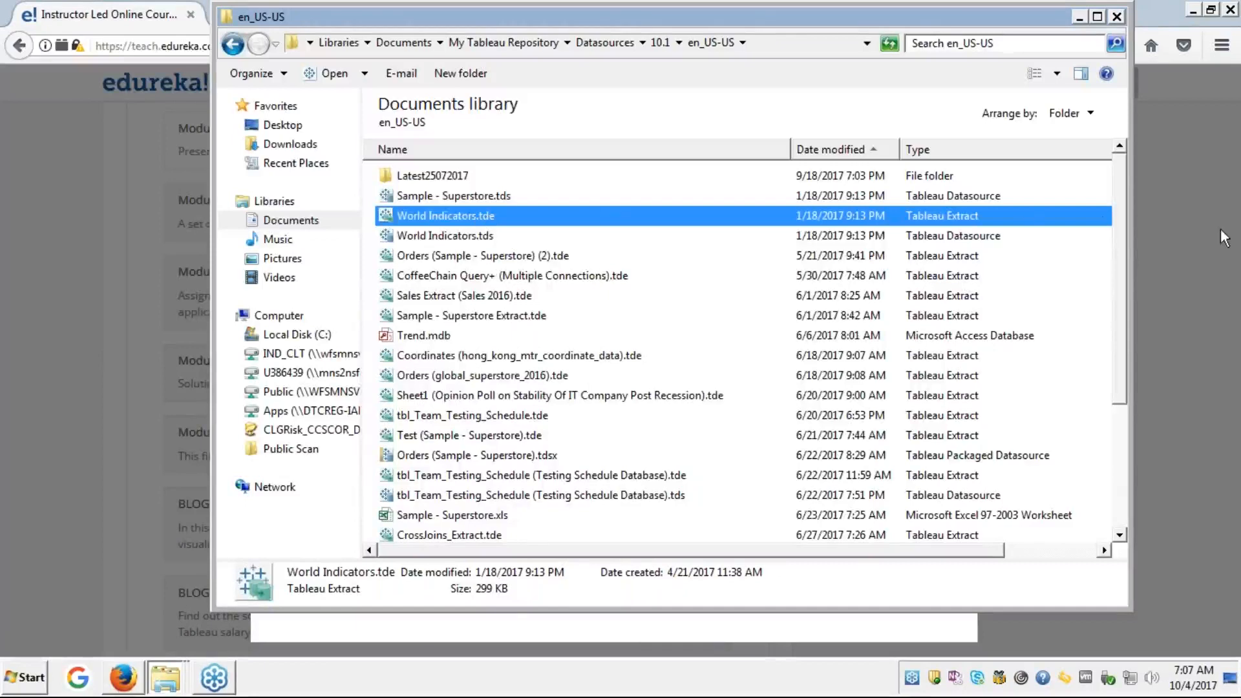
left_click(1220, 256)
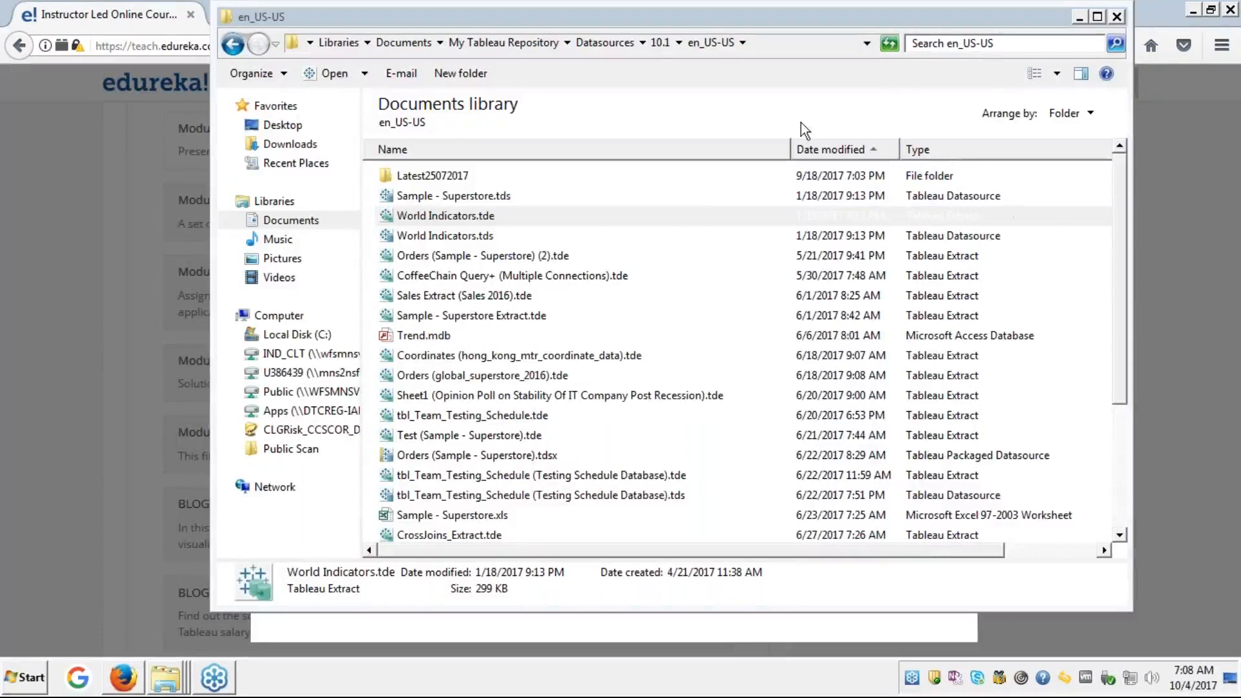
left_click(488, 215)
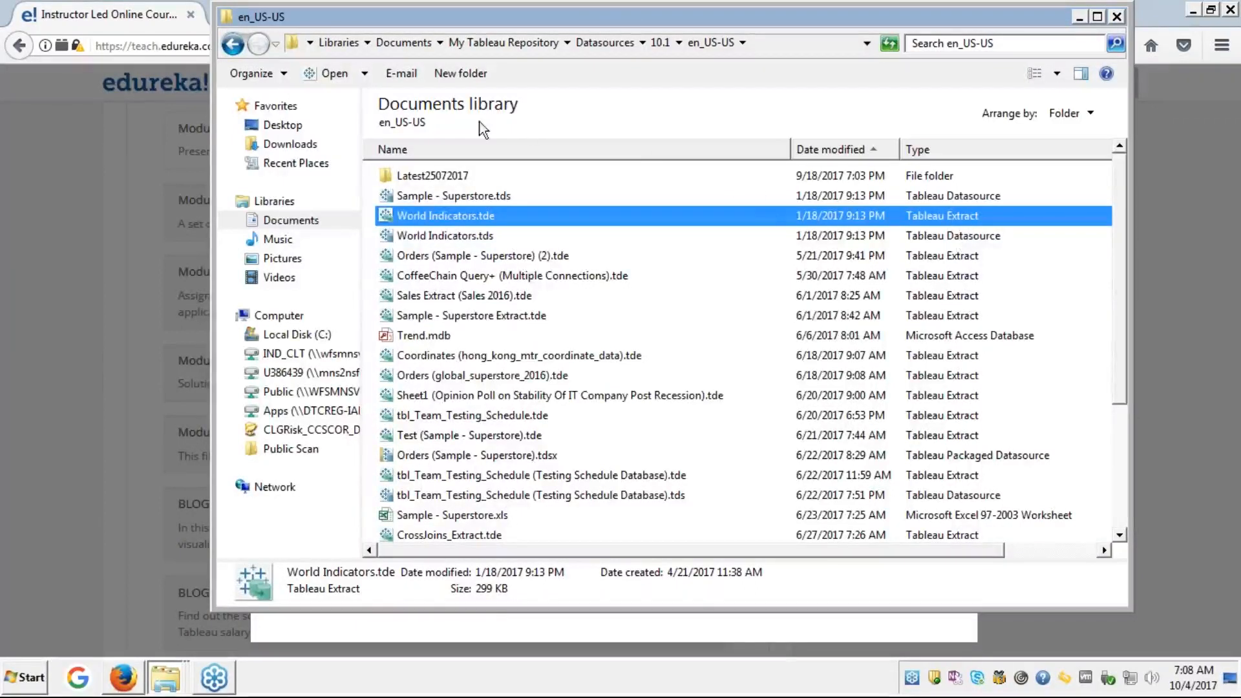
right_click(467, 218)
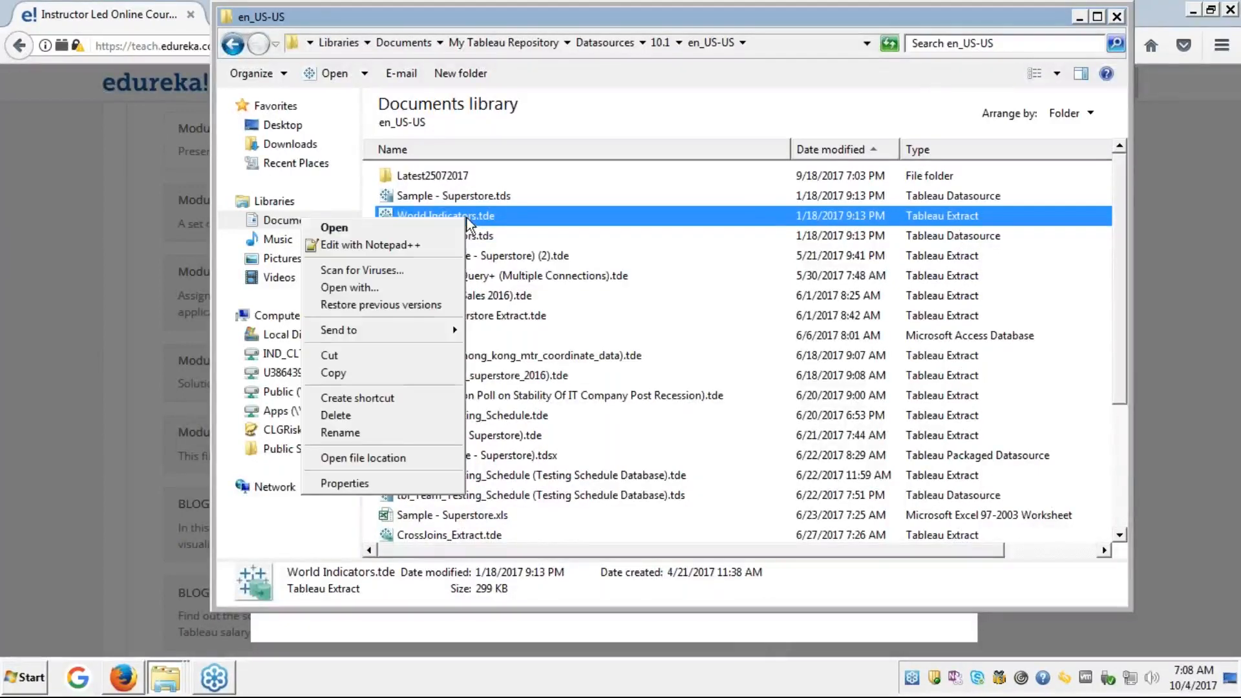
left_click(334, 228)
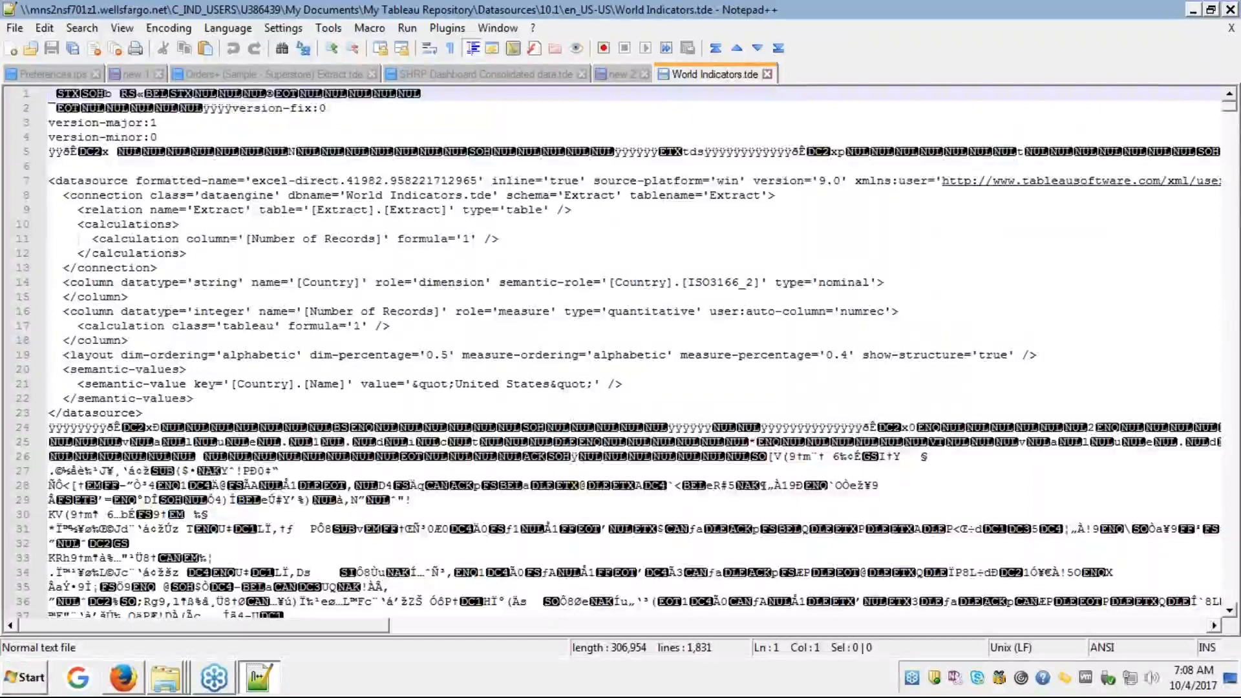
- Examine the XML datasource definition through its closing tag on line 23 and highlight the encoded data on lines 24 to 30
left_click(562, 243)
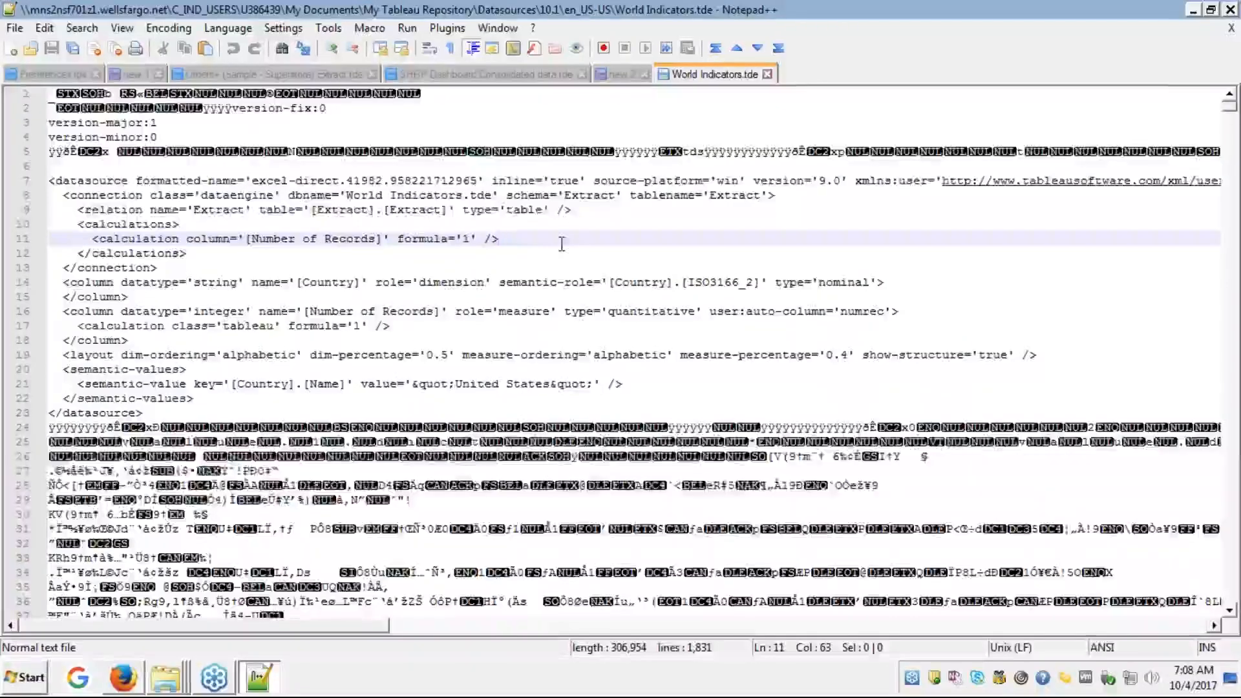
key("Down")
key("Down")
key("Down")
key("Down")
key("Down")
key("Down")
key("Down")
key("Down")
key("Down")
key("Down")
key("Down")
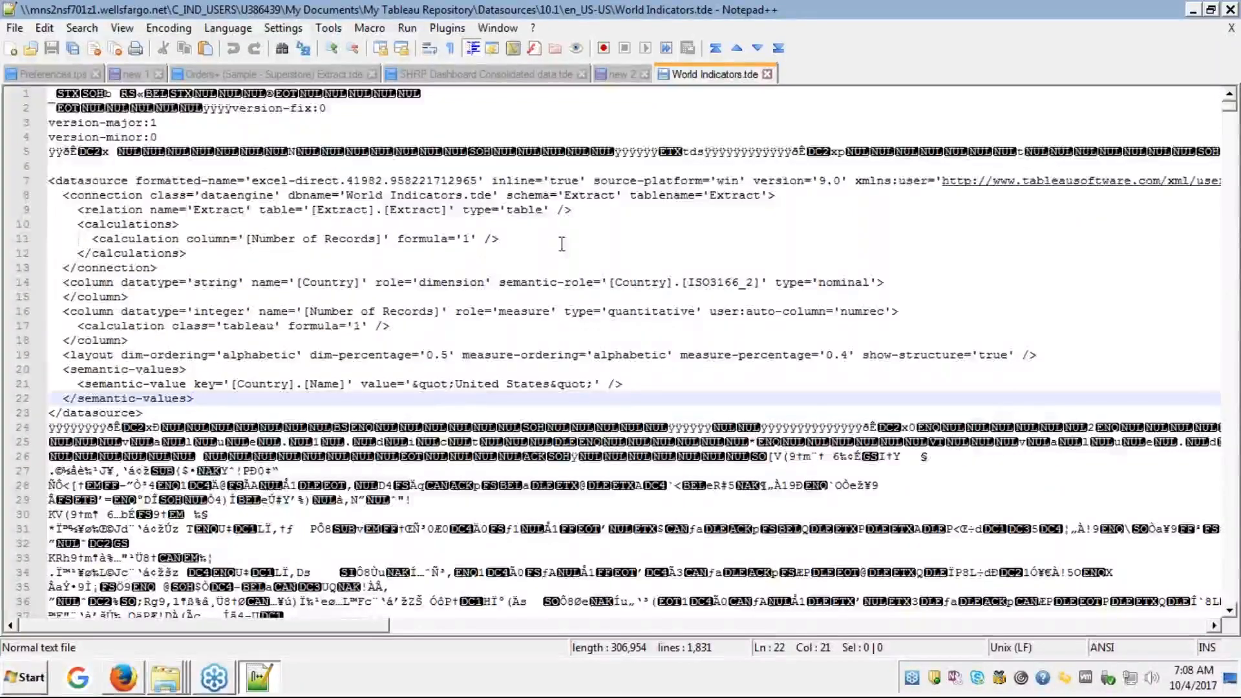
key("Down")
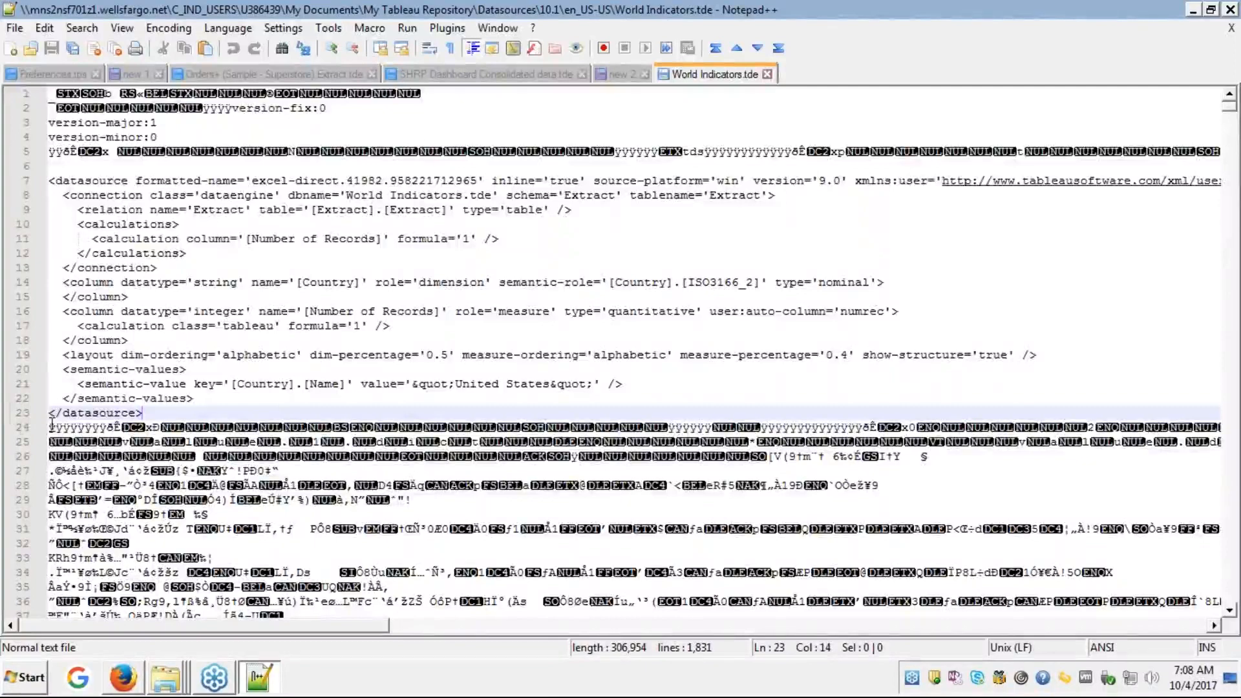
left_click_drag(51, 426, 265, 514)
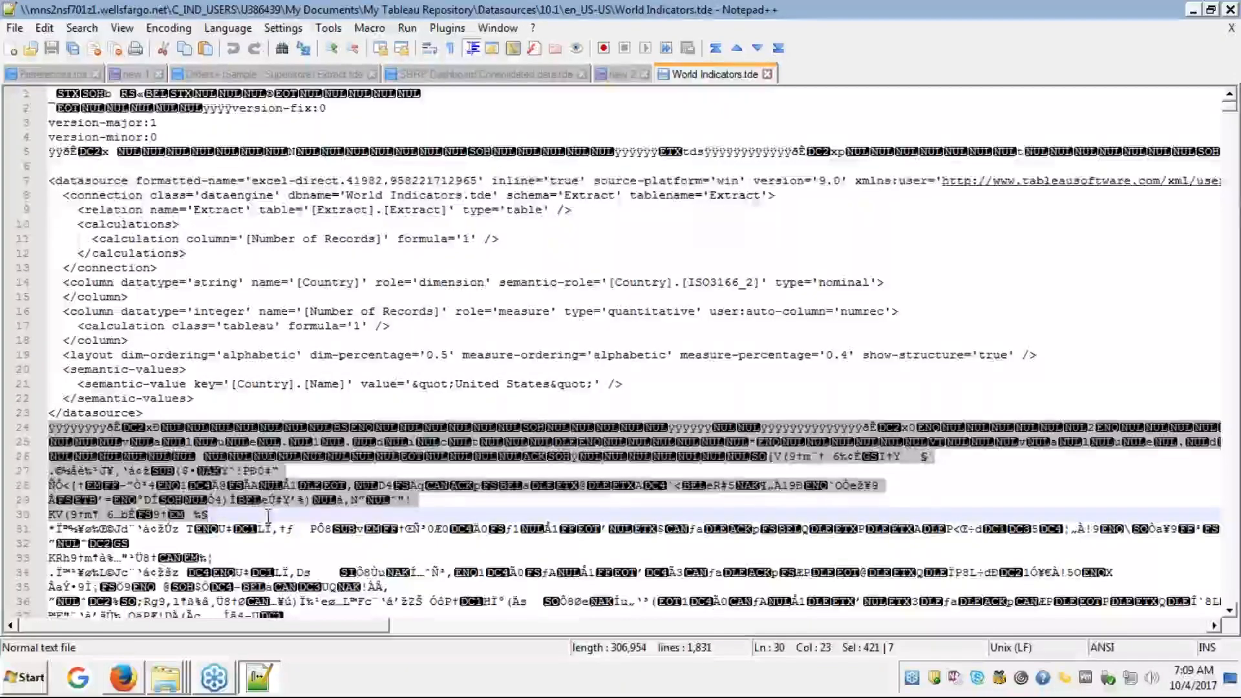
left_click(256, 559)
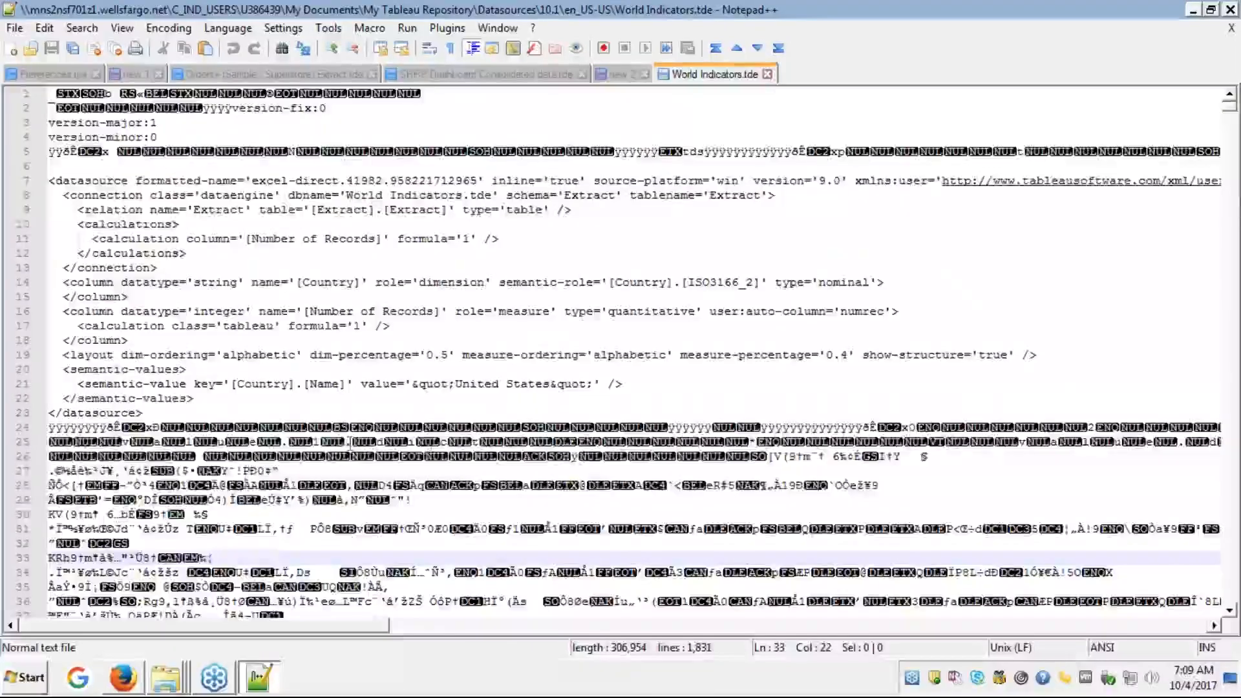
- Read through the encoded content of World Indicators.tde down to the block of country names
left_click(486, 397)
key("Down")
key("Down")
key("Down")
key("Down")
key("Down")
key("Down")
key("Down")
key("Down")
key("Down")
key("Down")
key("Down")
key("Down")
key("Down")
key("Down")
key("Down")
key("Down")
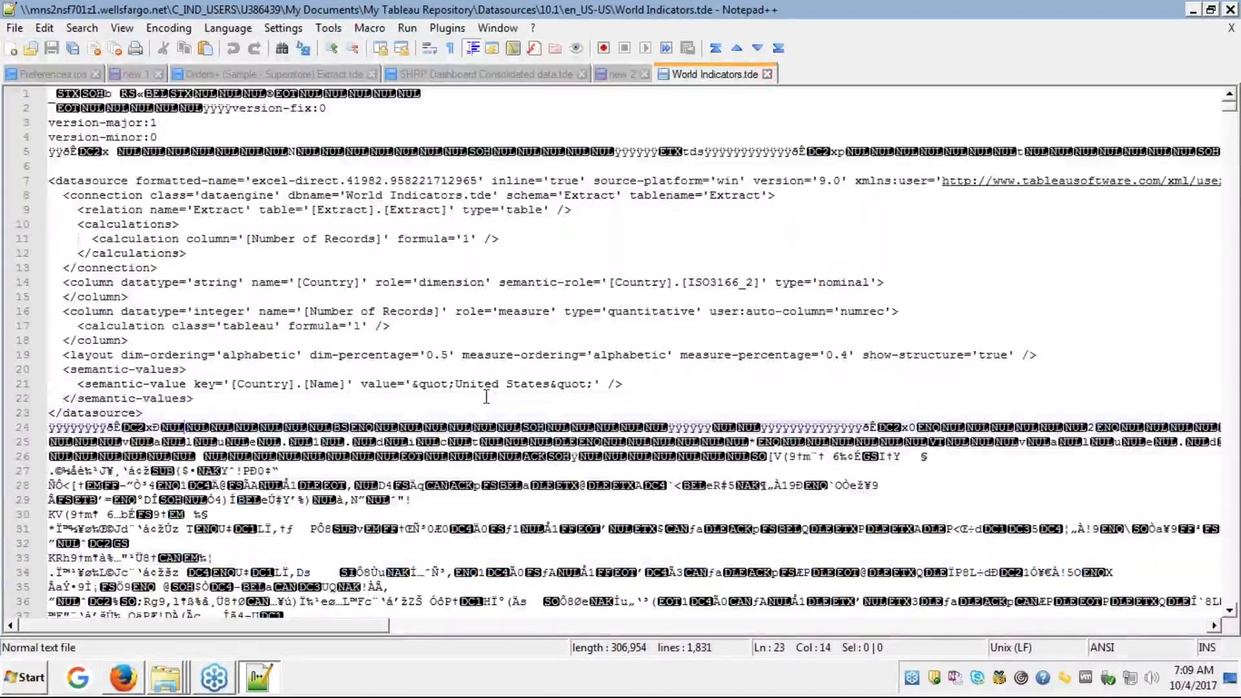
key("Down")
key("Down")
key("Down")
key("Down")
key("Down")
key("Down")
key("Down")
key("Down")
key("Down")
key("Down")
key("Down")
key("Down")
key("Down")
key("Down")
key("Down")
key("Down")
key("Down")
key("Down")
key("Down")
key("Down")
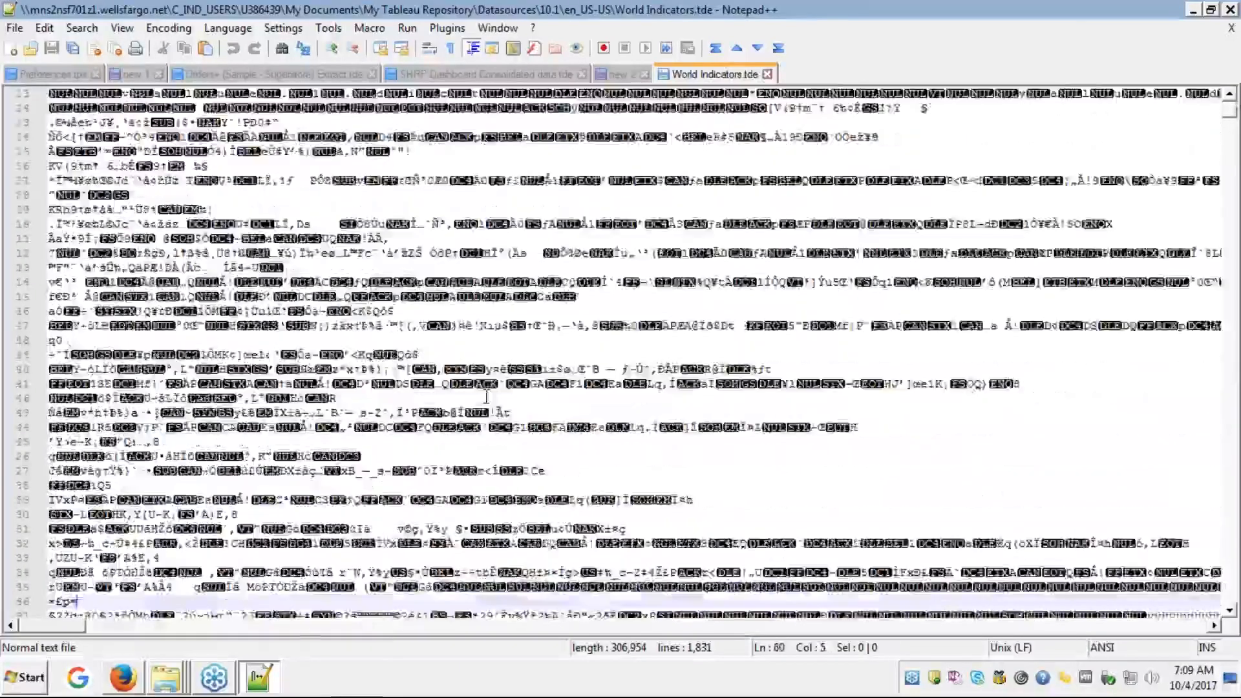
key("Down")
key("Down")
key("Down")
key("Down")
key("Down")
key("Down")
key("Down")
key("Down")
key("Down")
key("Down")
key("Down")
key("Down")
key("Down")
key("Down")
key("Down")
key("Down")
key("Down")
key("Down")
key("Down")
key("Down")
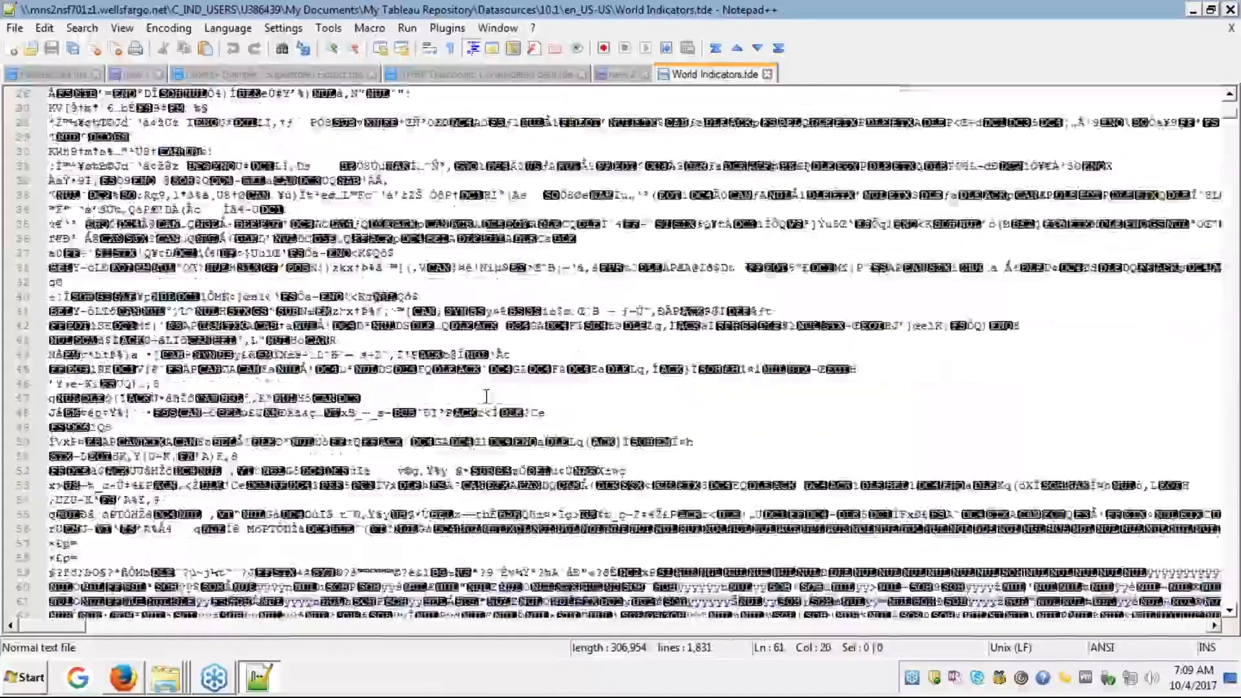
key("Down")
key("Down")
key("Down")
key("Down")
key("Down")
key("Down")
key("Down")
key("Down")
key("Down")
key("Down")
key("Down")
key("Down")
key("Down")
key("Down")
key("Down")
key("Down")
key("Down")
key("Down")
key("Down")
key("Down")
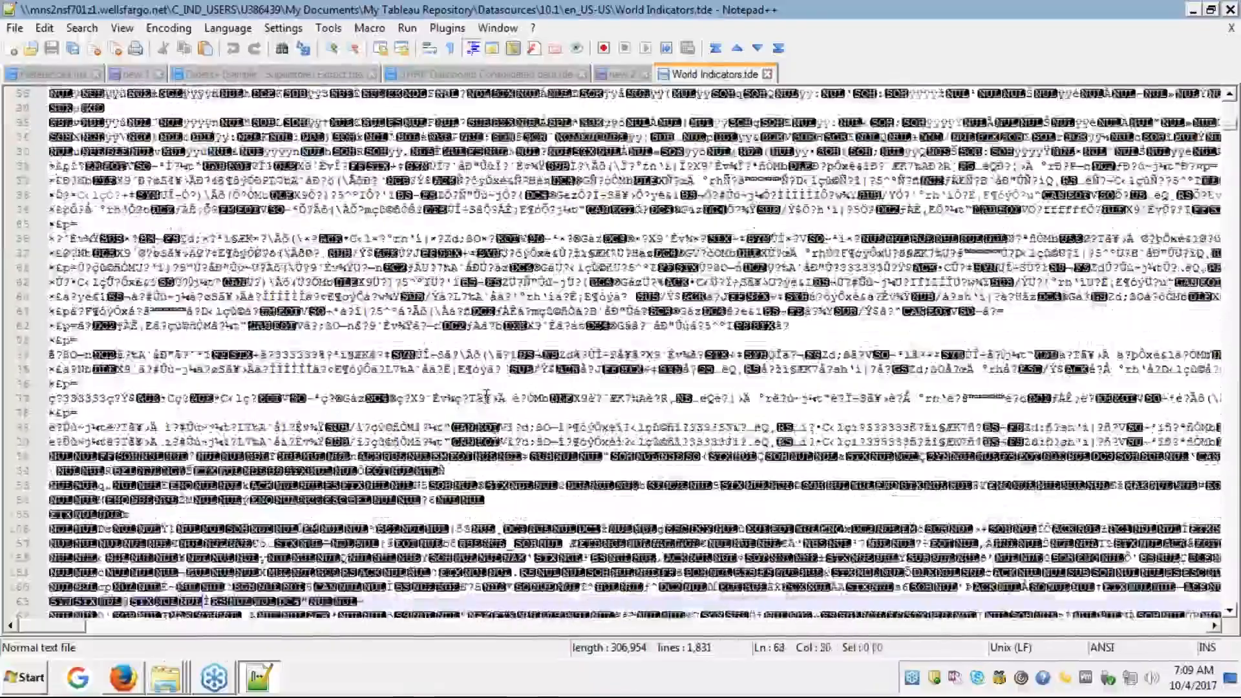
scroll(486, 386, "down", 9)
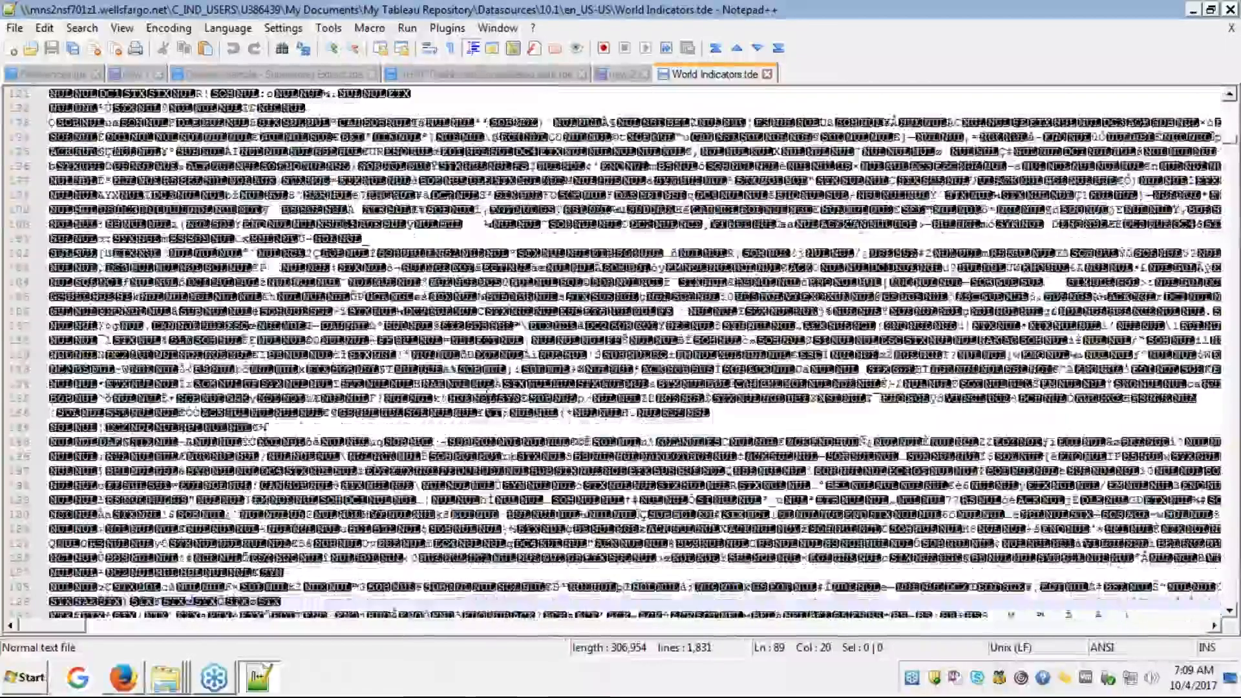
key("Down")
key("Down")
key("Down")
key("Down")
key("Down")
key("Down")
key("Down")
key("Down")
key("Down")
key("Down")
key("Down")
key("Down")
key("Down")
key("Down")
key("Down")
key("Down")
key("Down")
key("Down")
key("Down")
key("Down")
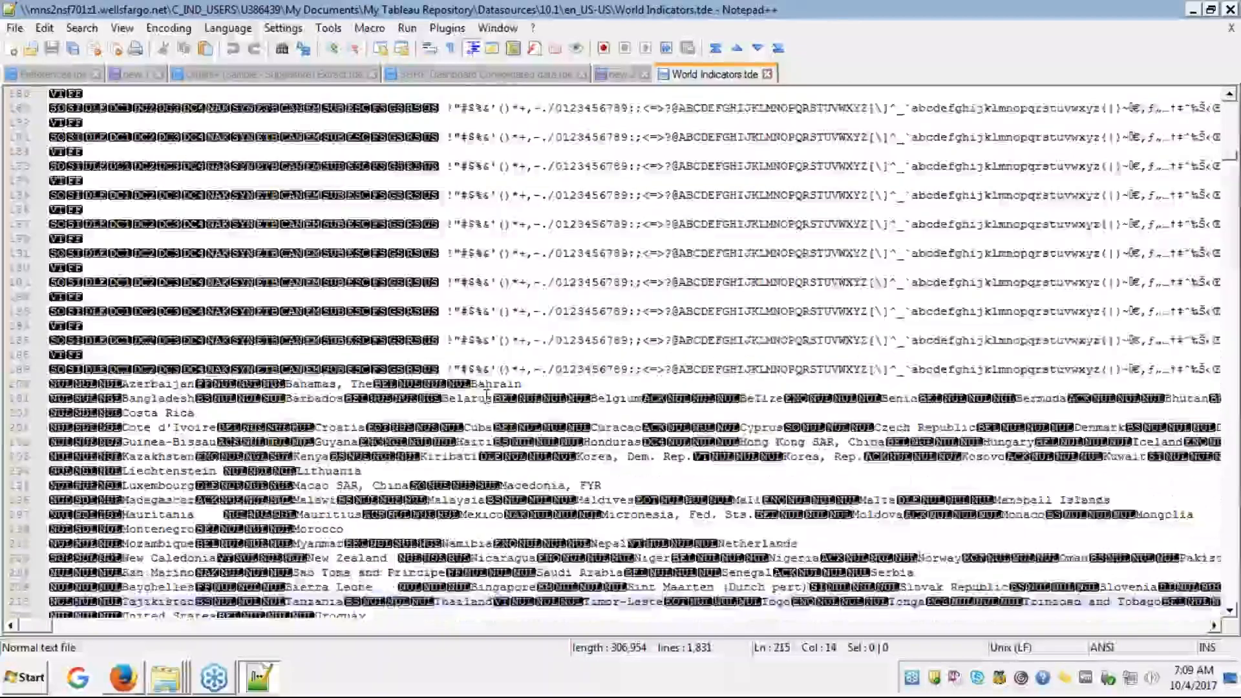
key("Down")
key("Down")
key("Down")
key("Down")
key("Down")
key("Down")
key("Down")
key("Down")
key("Down")
key("Down")
key("Down")
key("Down")
key("Down")
key("Down")
key("Down")
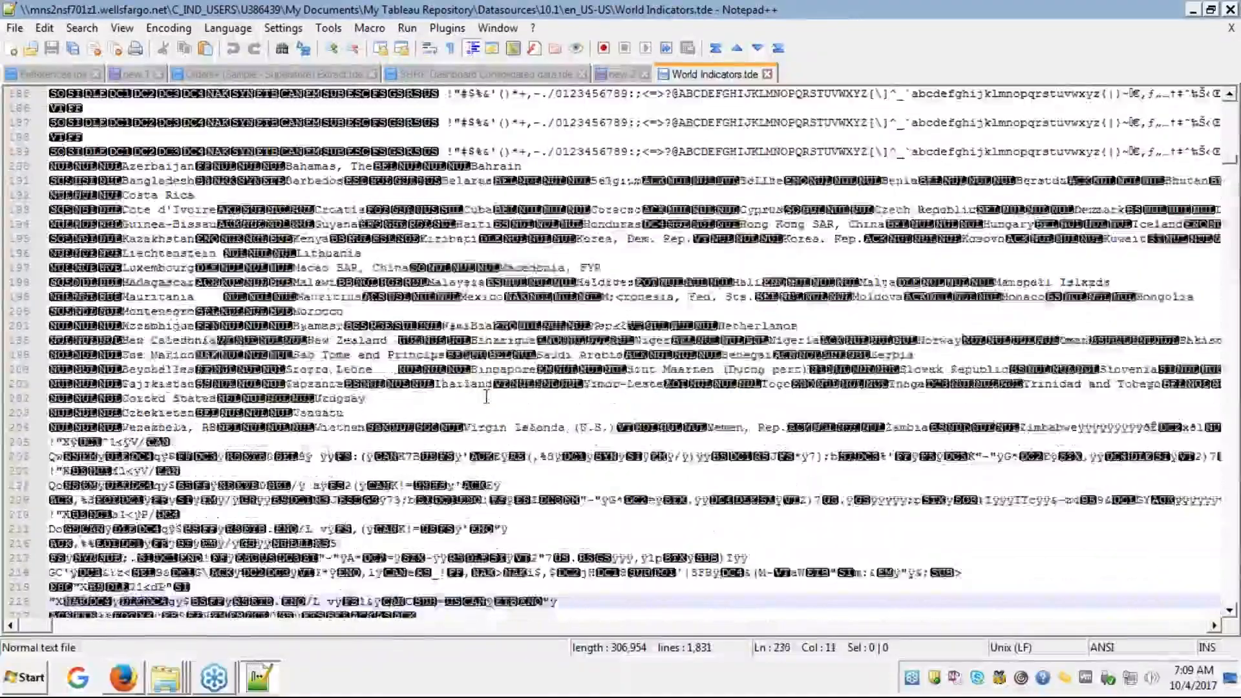
key("Down")
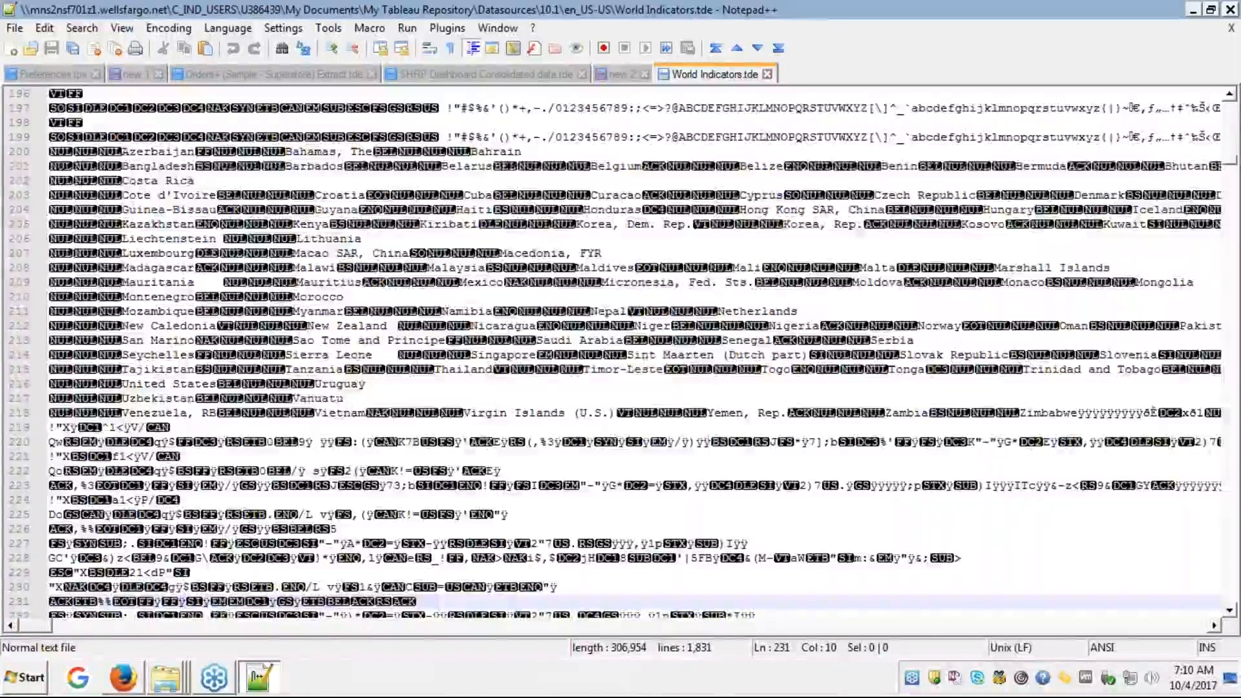
- Highlight the words Uruguay, Sierra, Morocco and Belarus among the readable country names in the extract
left_click(1221, 253)
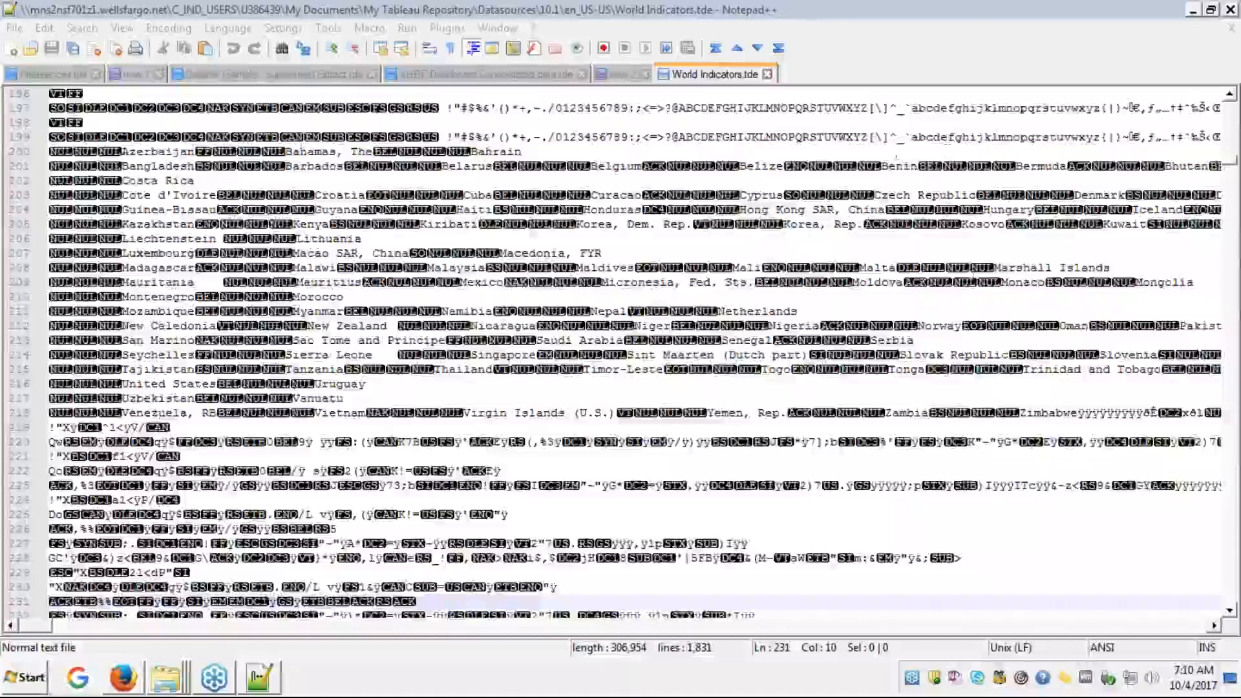
double_click(319, 384)
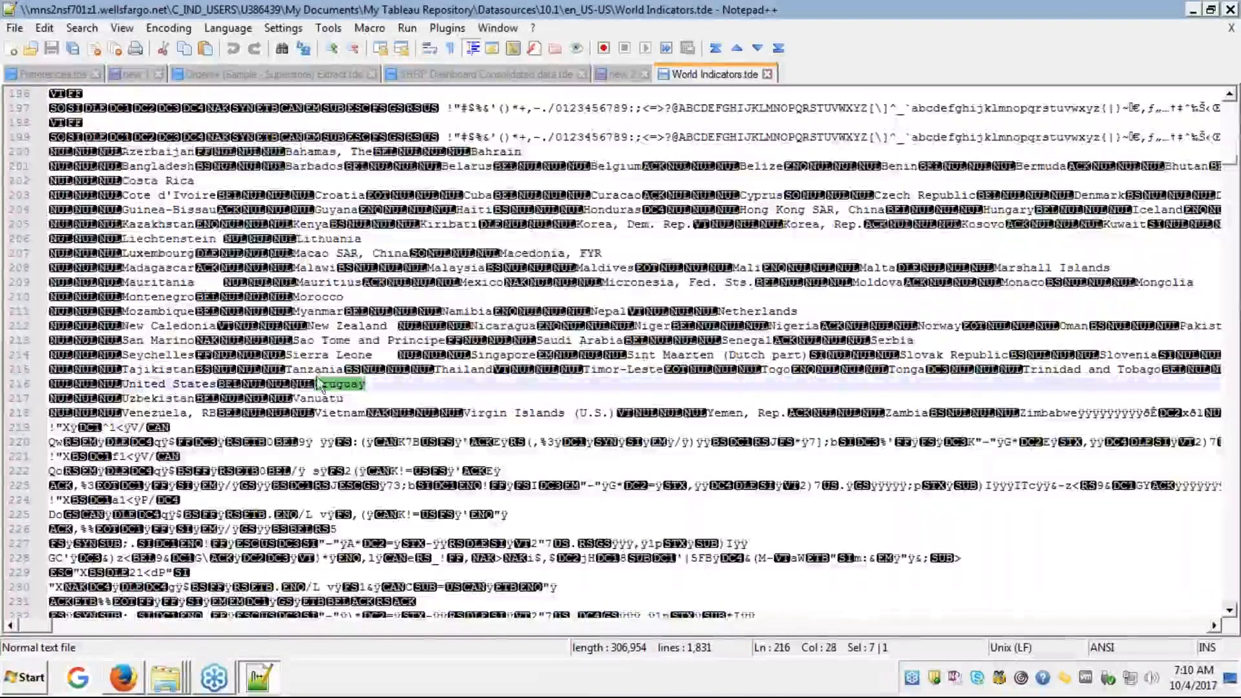
double_click(313, 356)
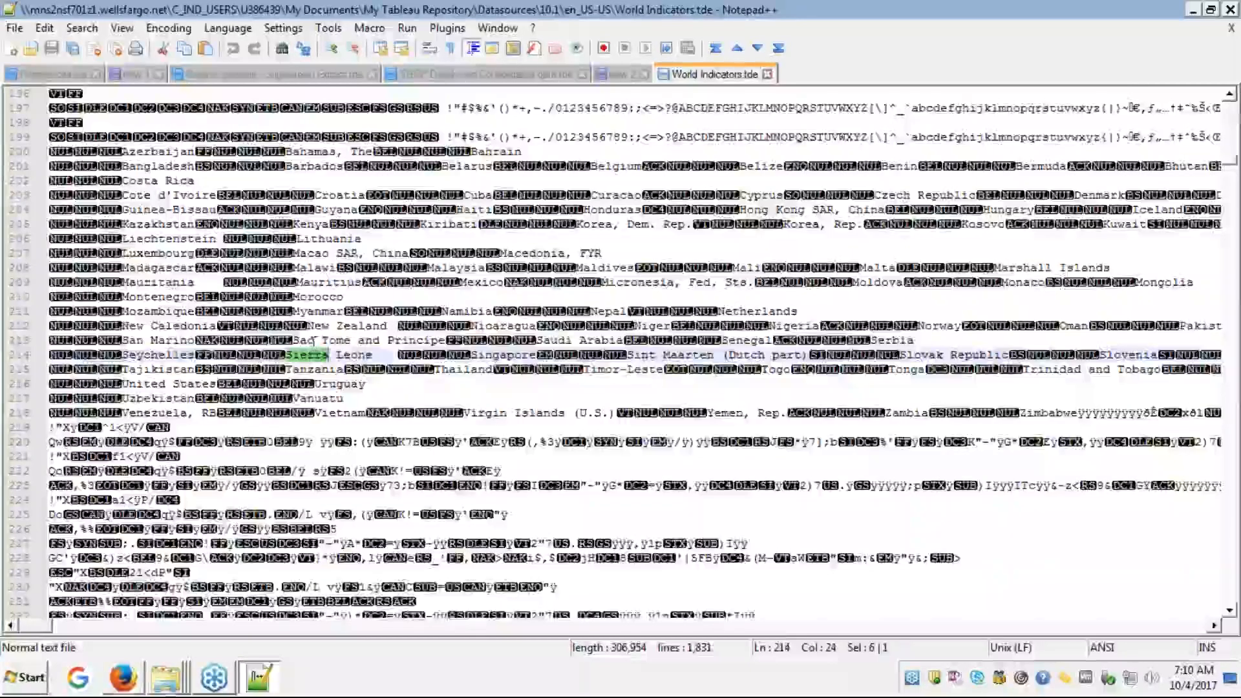
left_click(325, 297)
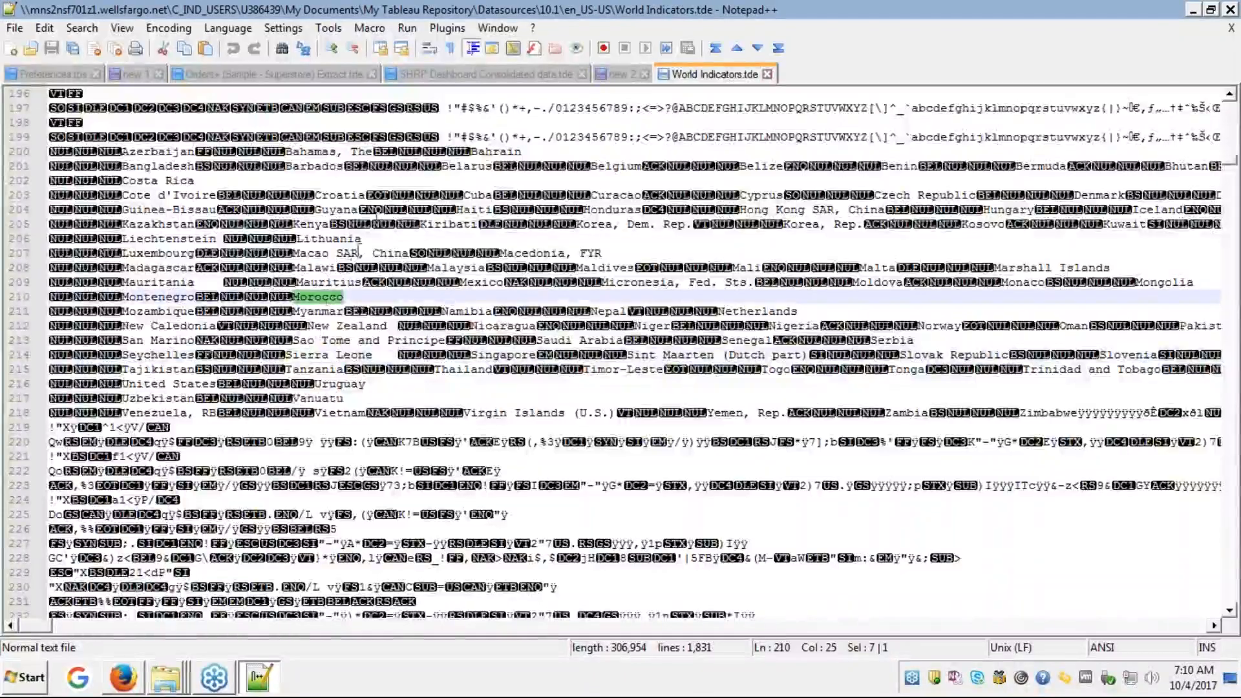
double_click(471, 166)
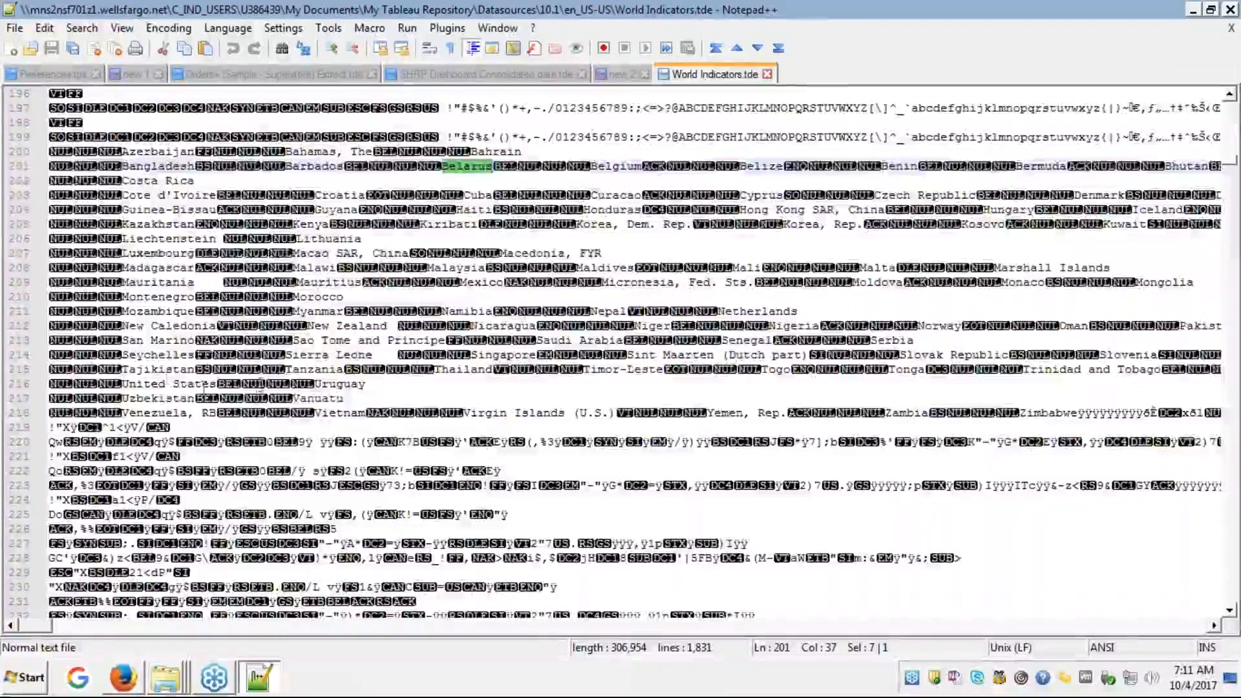
- Switch to the en_US-US folder in Windows Explorer and check the file sizes of World Indicators.tde and Sample - Superstore.tds
right_click(166, 680)
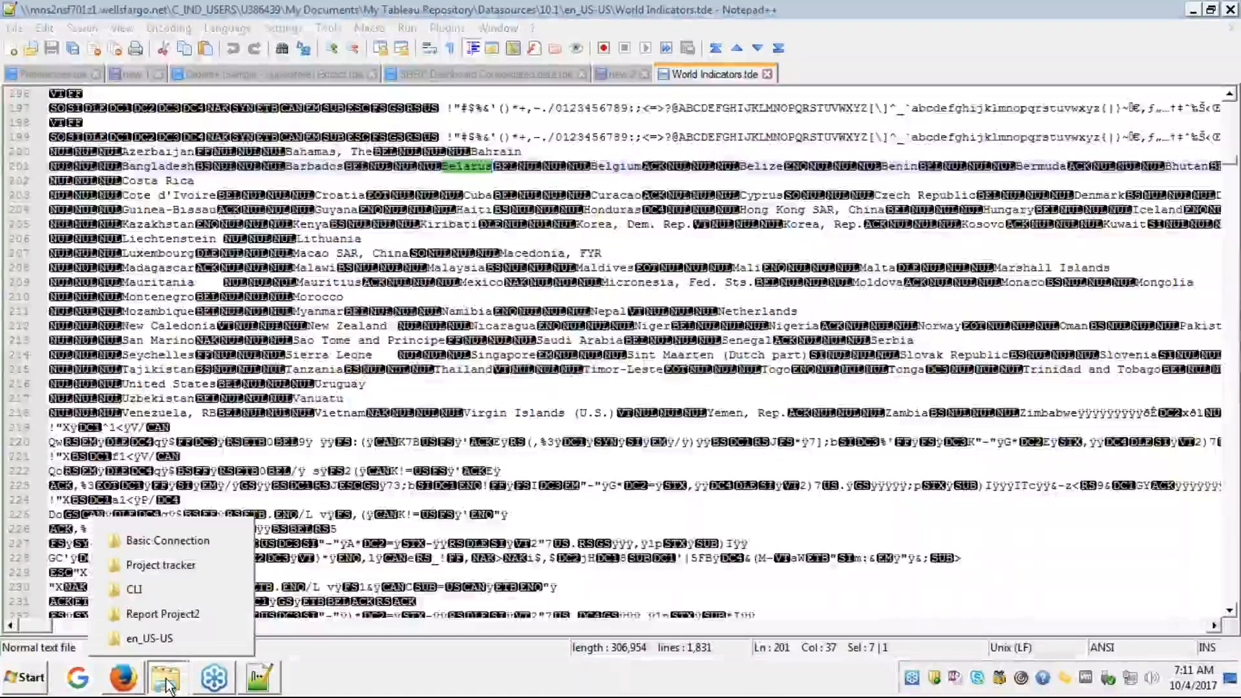
left_click(172, 639)
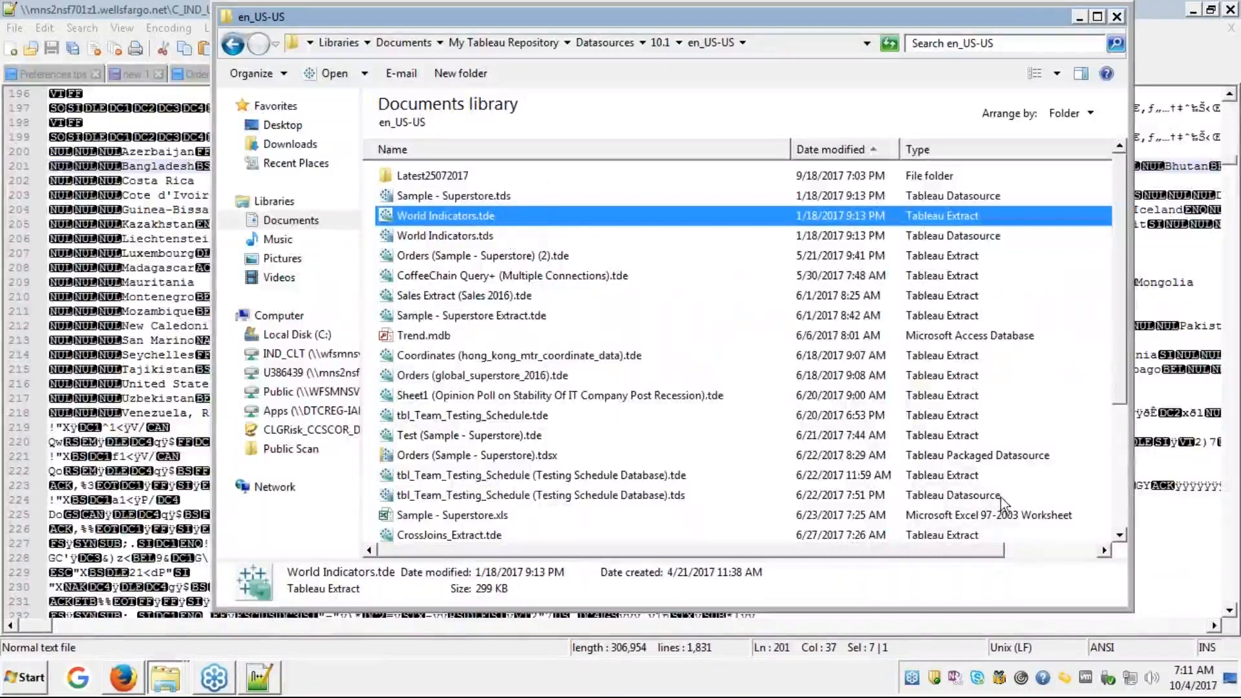
left_click(1105, 551)
left_click(1105, 552)
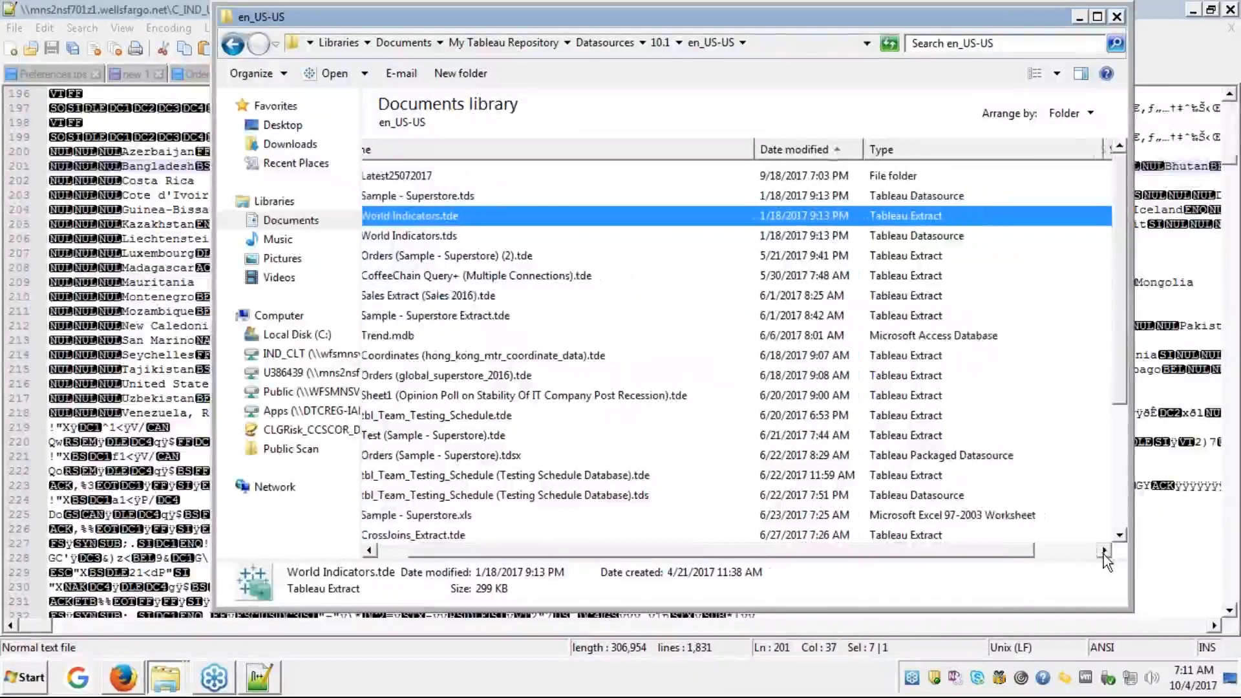
left_click(1105, 551)
left_click(1105, 551)
left_click(1104, 552)
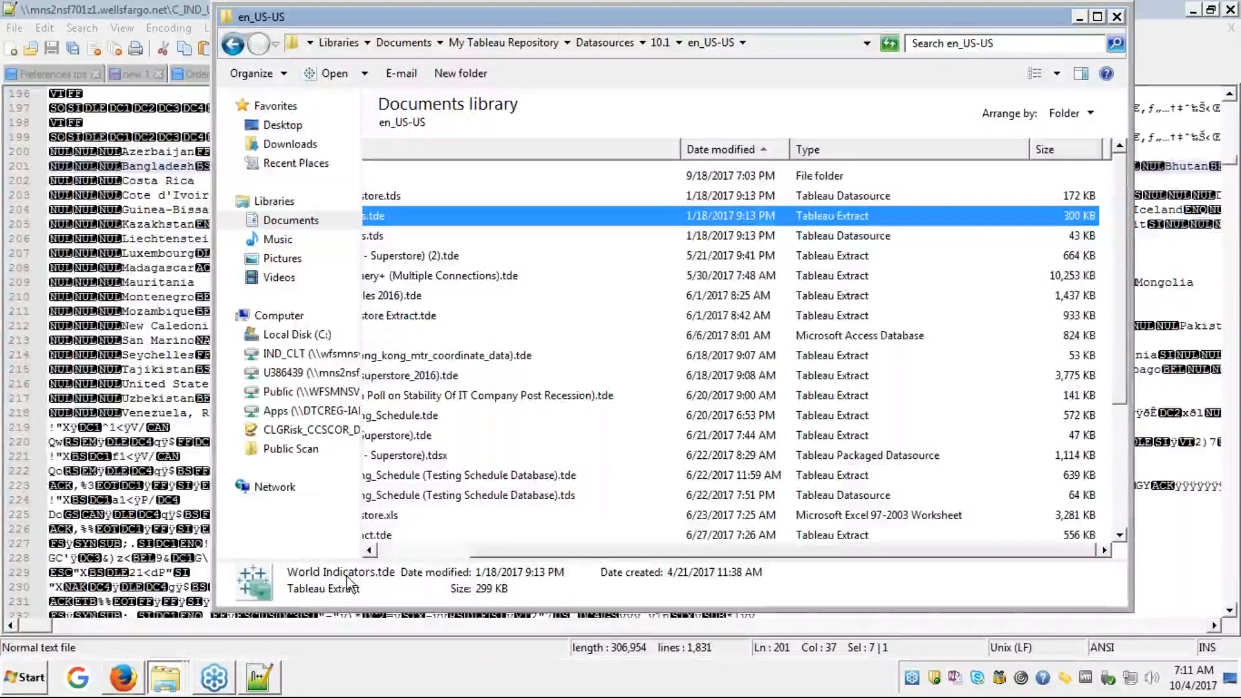
left_click(400, 555)
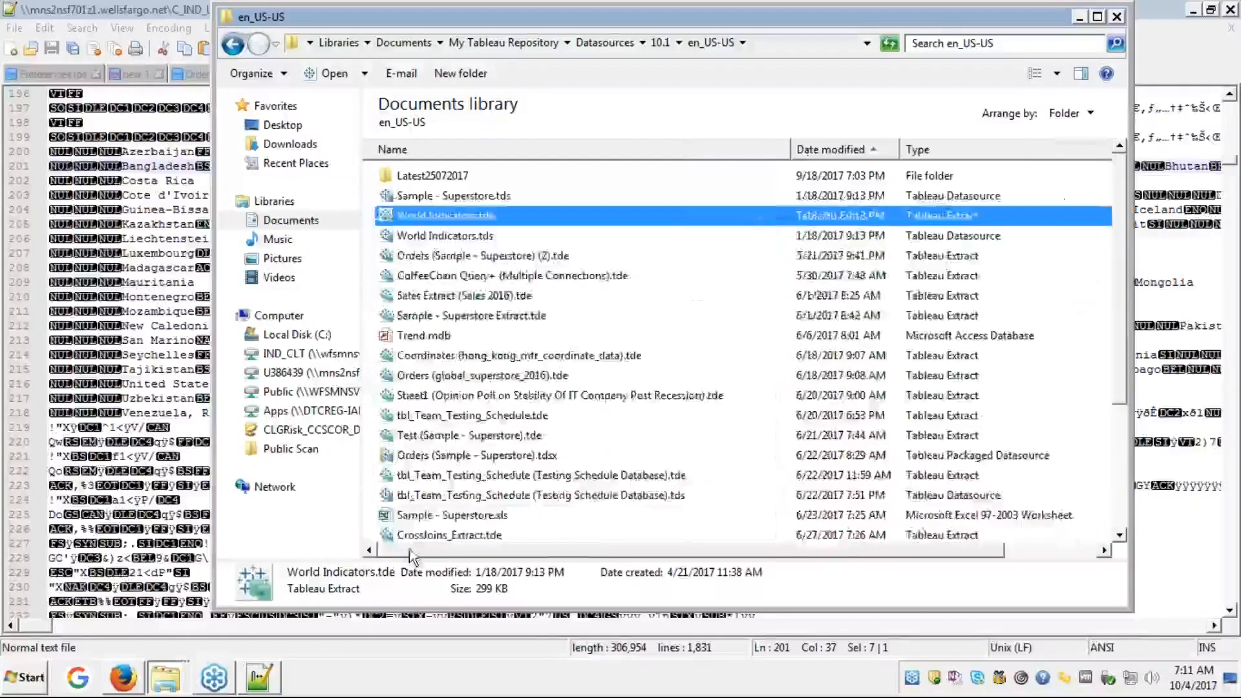
left_click(569, 199)
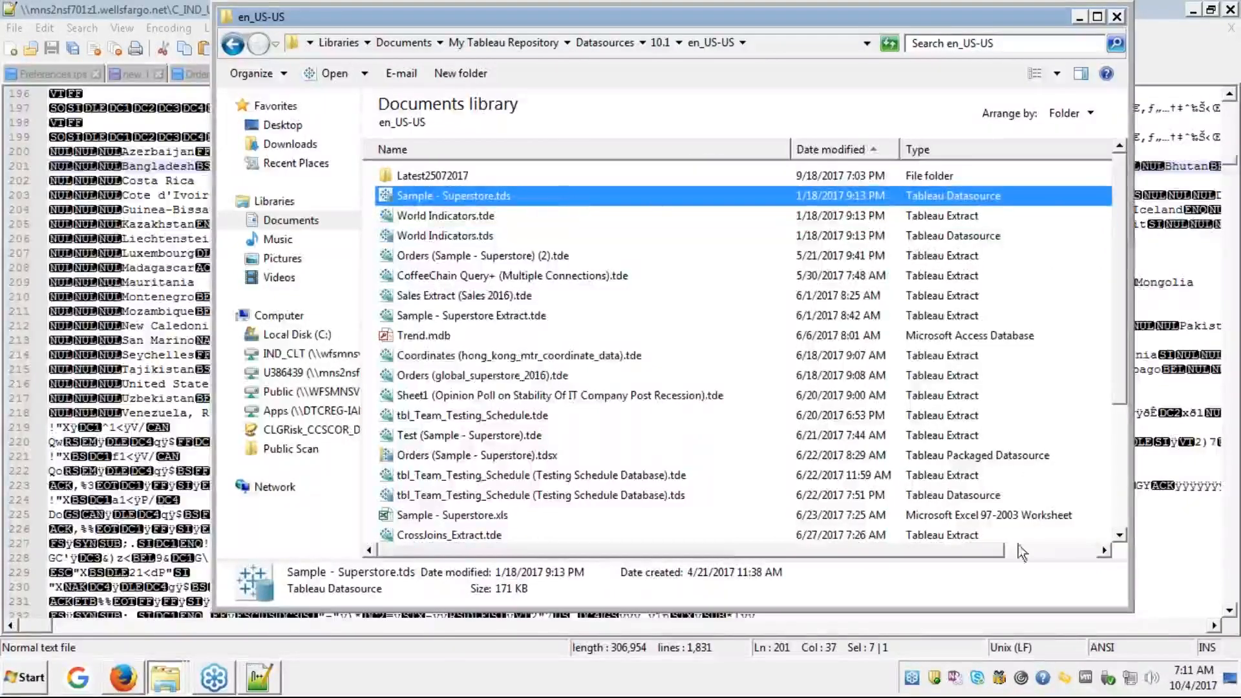
- Check the file size of World Indicators.tde against the neighbouring data source files in the en_US-US folder
left_click(1085, 551)
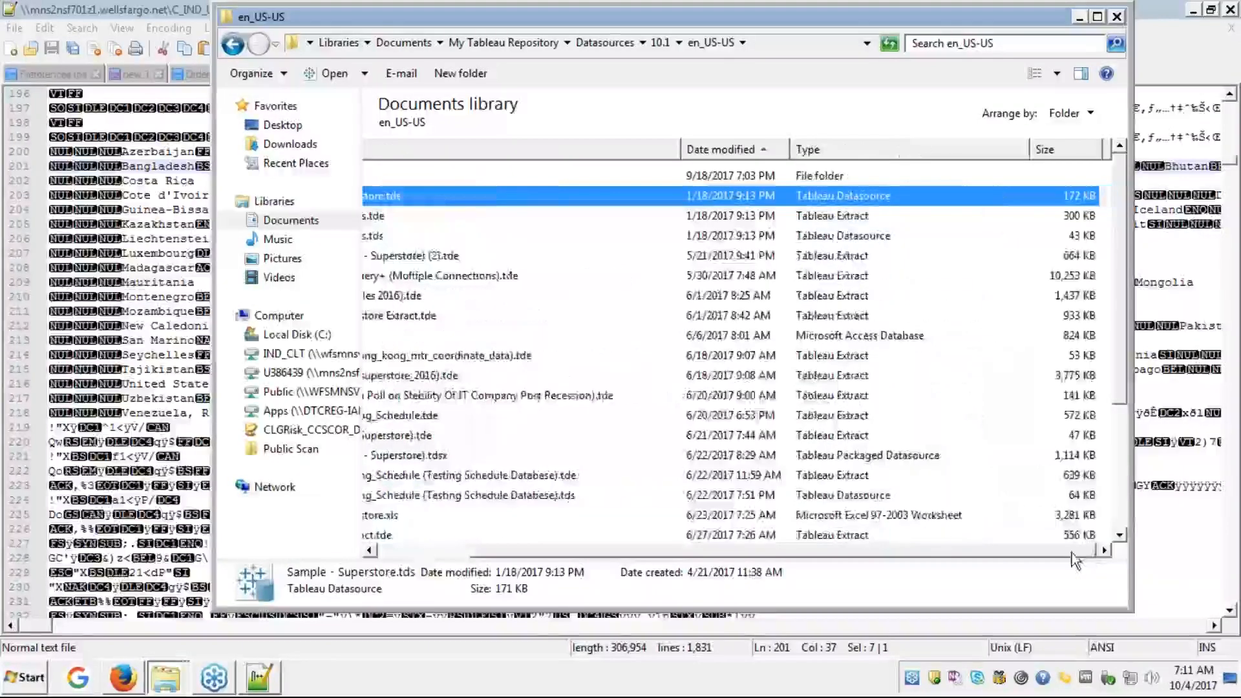
left_click(1071, 216)
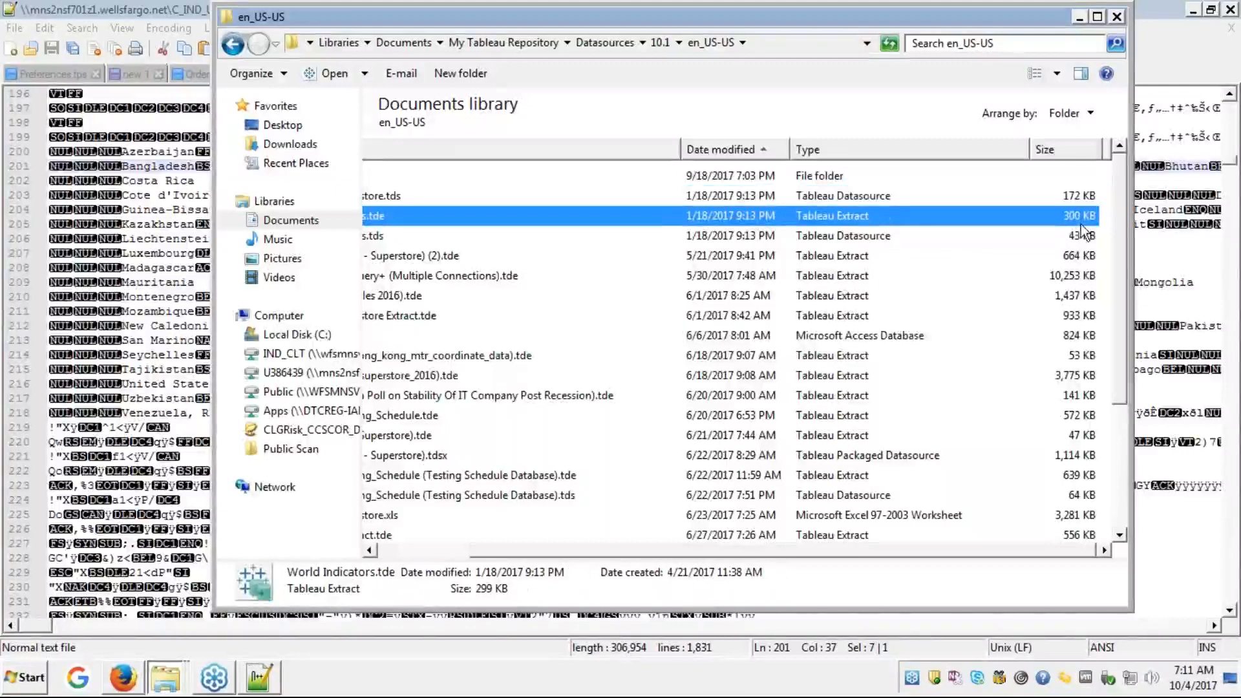
left_click(1229, 251)
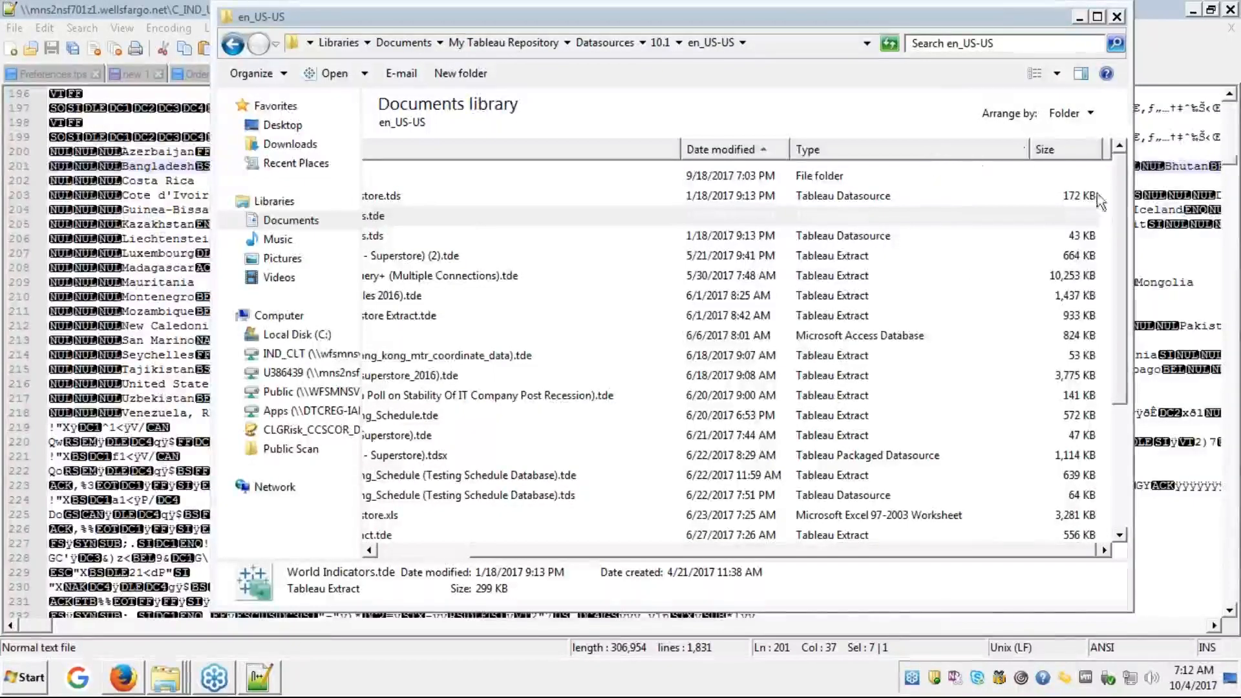
- Switch to Notepad++ and go back through the encoded content of World Indicators.tde to its first line
left_click(1185, 269)
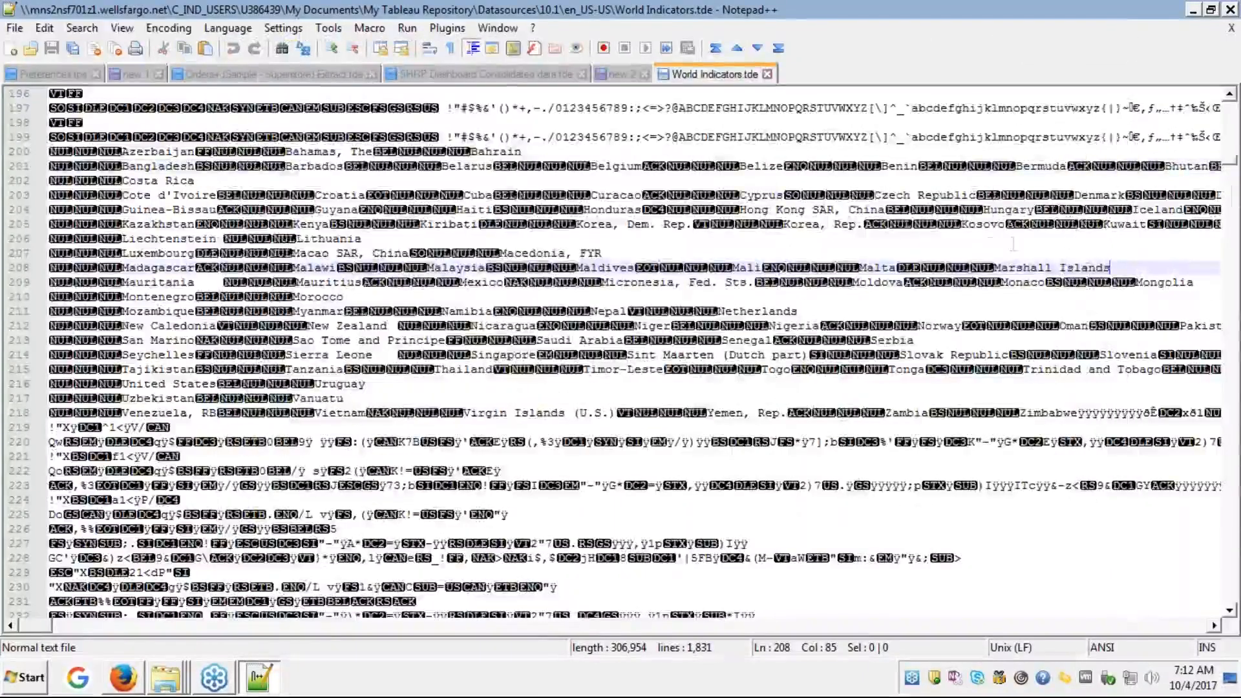
left_click(864, 255)
key("Up")
key("Up")
key("Up")
key("Up")
key("Up")
key("Up")
key("Up")
key("Up")
key("Up")
key("Up")
key("Up")
key("Up")
key("Up")
key("Up")
key("Up")
key("Up")
key("Up")
key("Up")
key("Up")
key("Up")
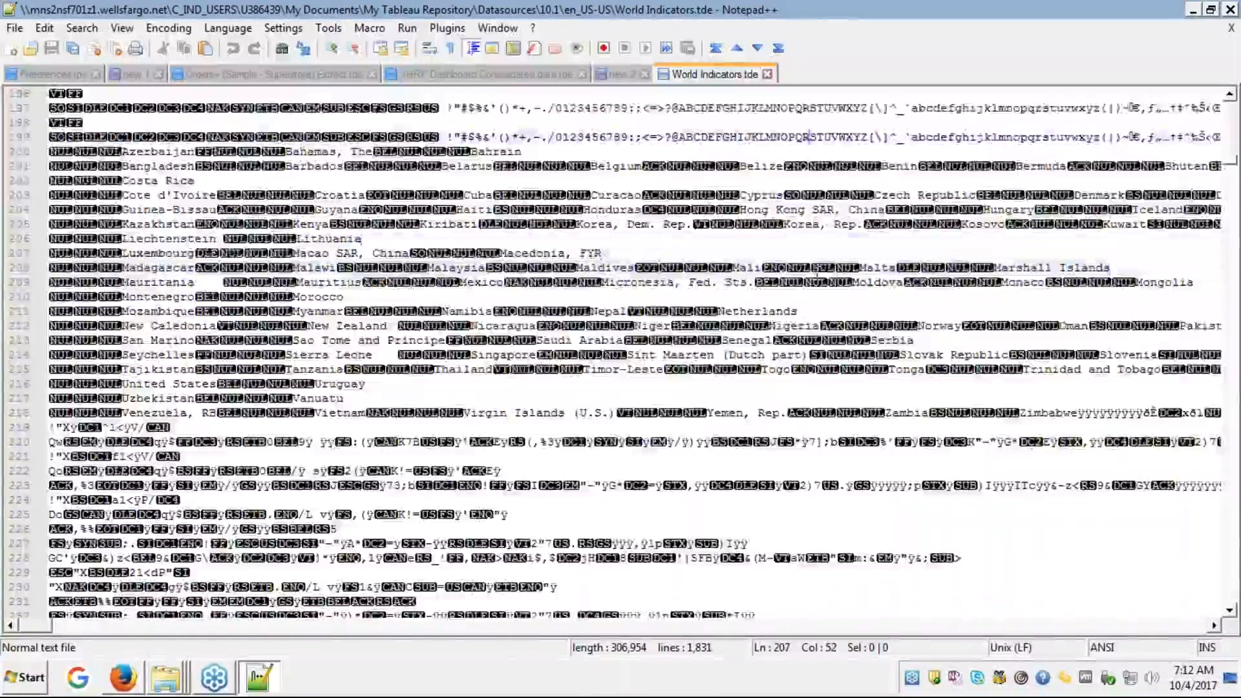
key("Up")
key("Up")
key("Up")
key("Up")
key("Up")
key("Up")
key("Up")
key("Up")
key("Up")
key("Up")
key("Up")
key("Up")
key("Up")
key("Up")
key("Up")
key("Up")
key("Up")
key("Up")
key("Up")
key("Up")
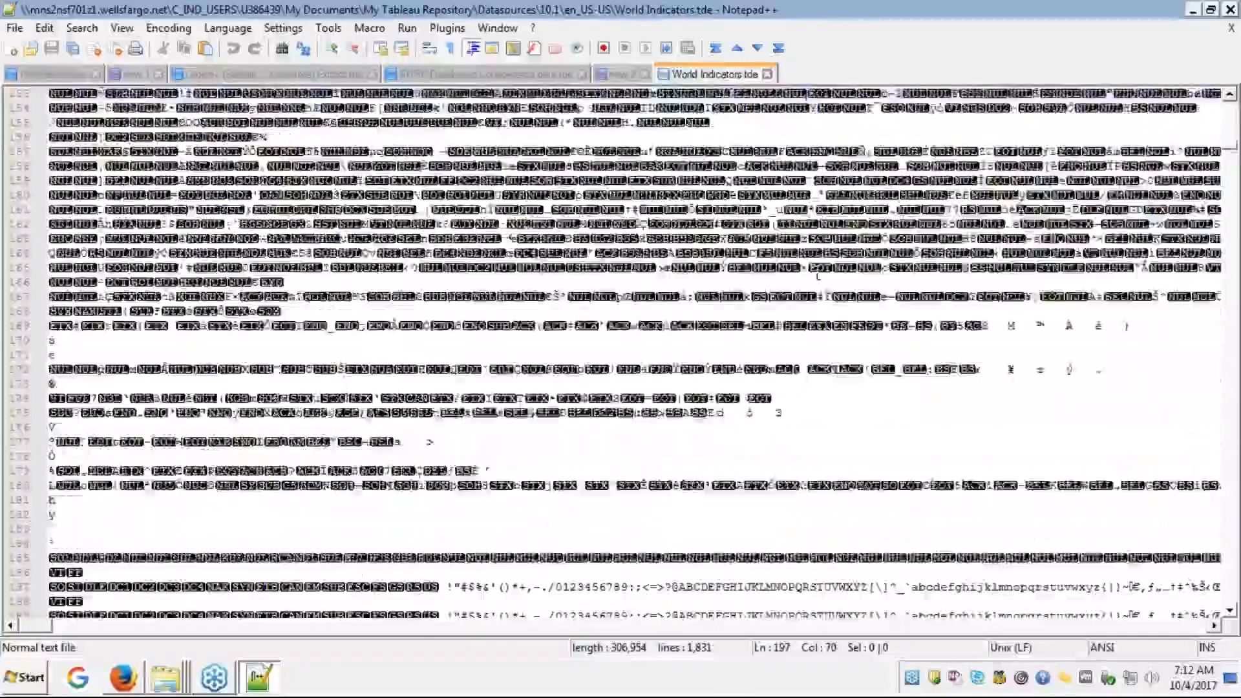
key("Up")
key("Up")
key("Up")
key("Up")
key("Up")
key("Up")
key("Up")
key("Up")
key("Up")
key("Up")
key("Up")
key("Up")
key("Up")
key("Up")
key("Up")
key("Up")
key("Up")
key("Up")
key("Up")
key("Up")
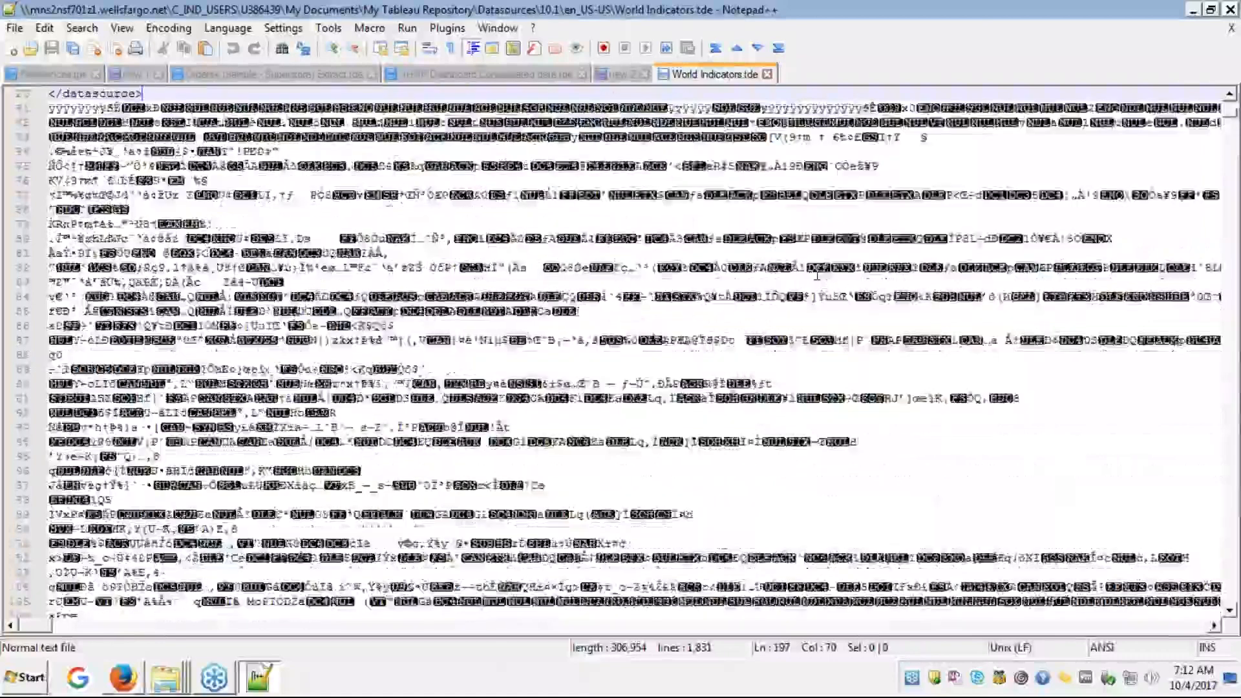
key("ctrl+Home")
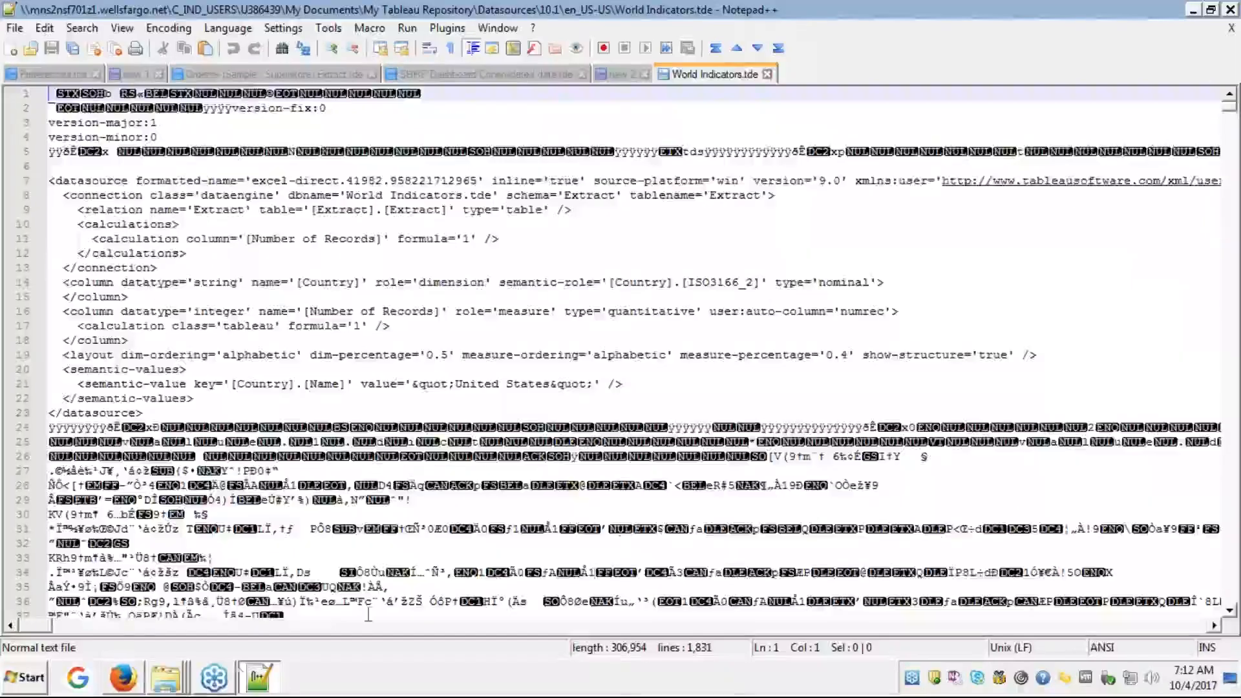
- Switch to the Basic Connection folder in Windows Explorer and check the file size of Sample - Superstore.xls
mouse_move(172, 690)
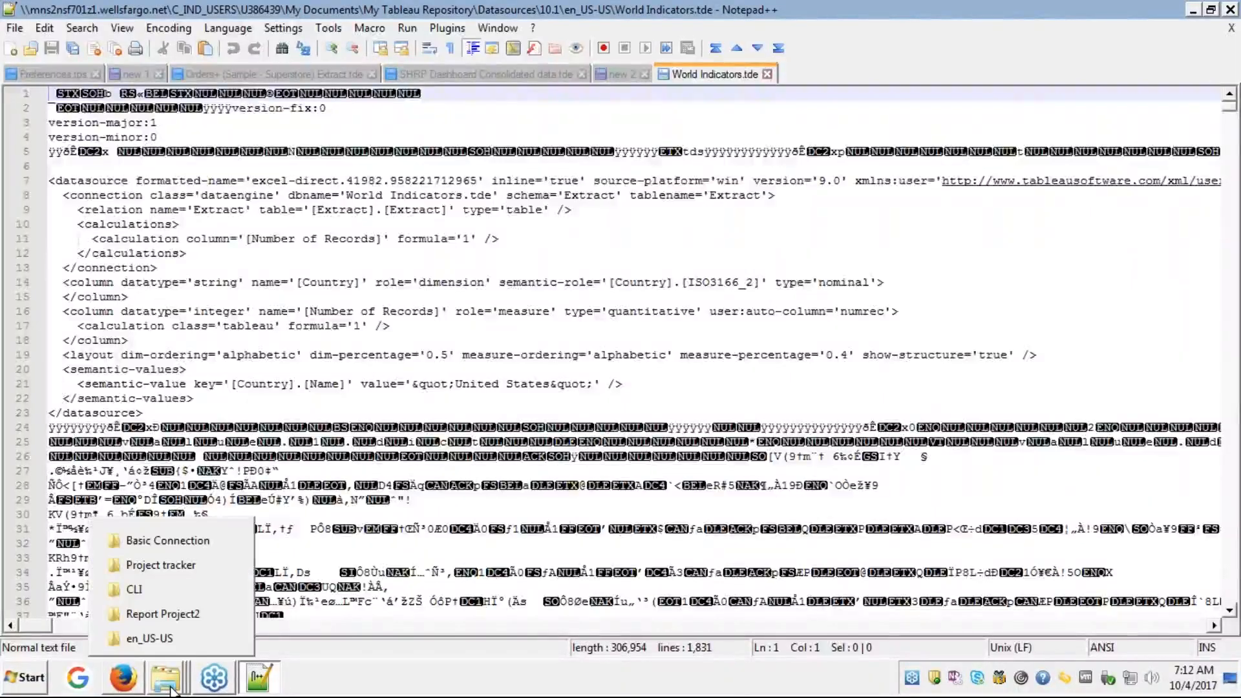
left_click(179, 543)
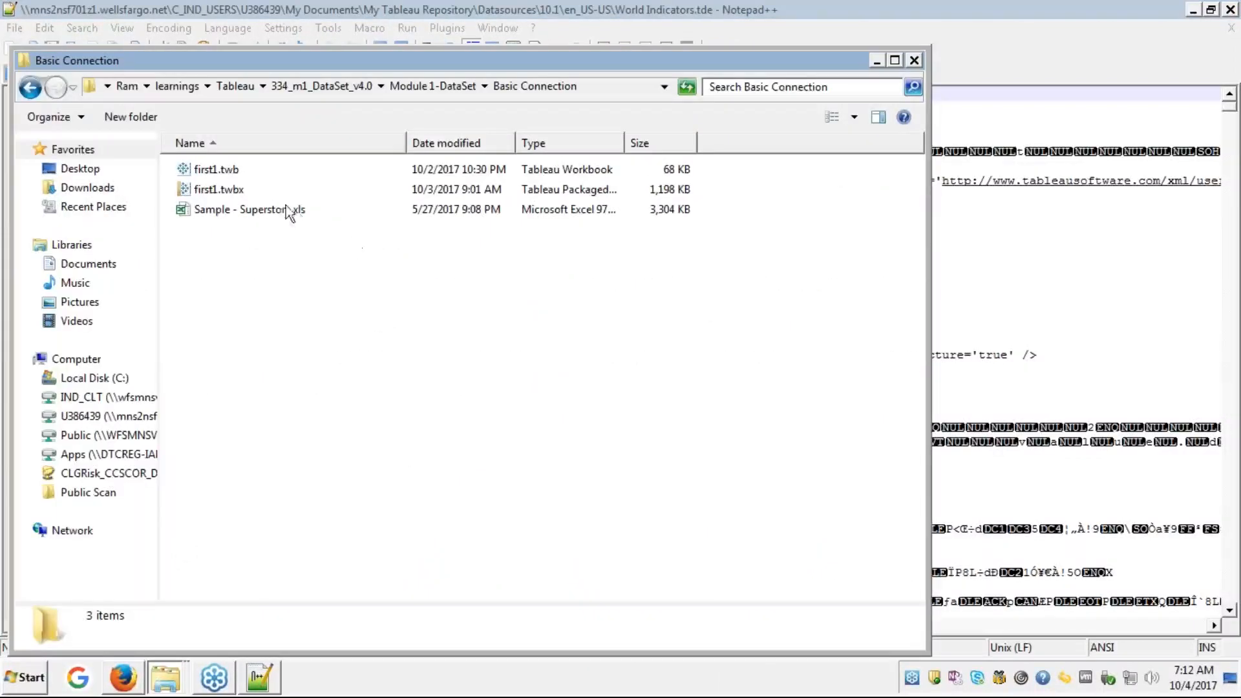
left_click(266, 213)
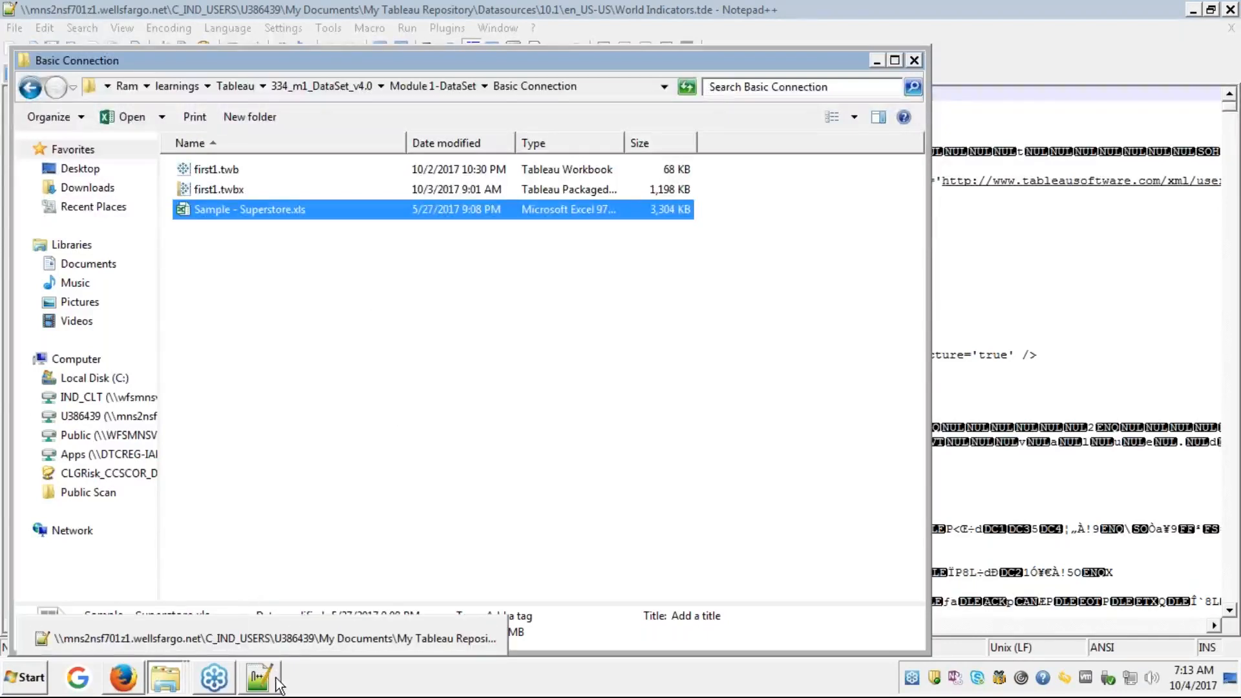
- Return to the en_US-US folder and check the file size of Sample - Superstore.tds
mouse_move(169, 682)
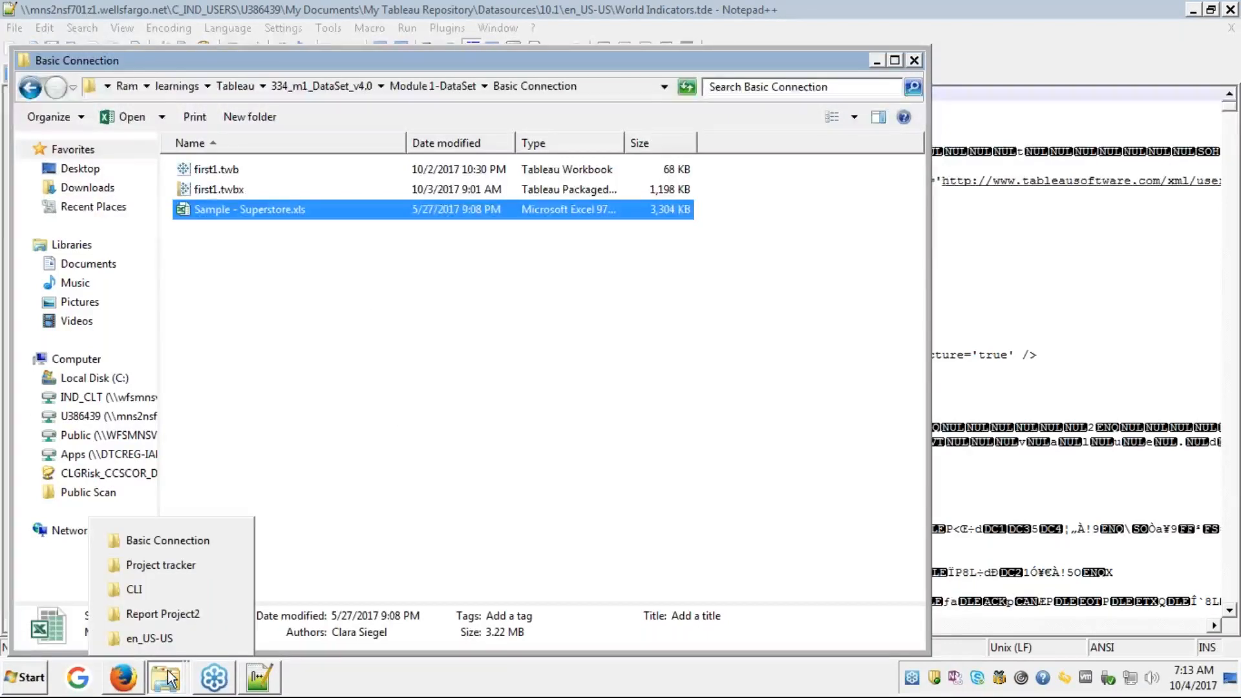
left_click(156, 635)
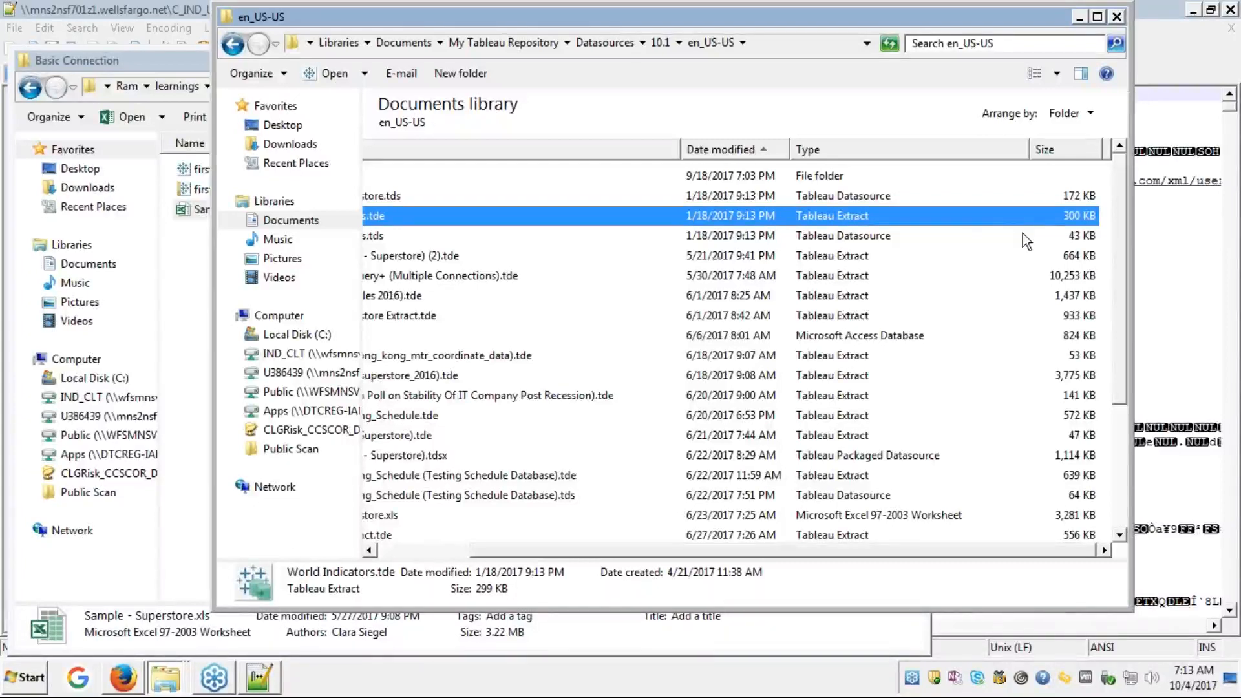
left_click(407, 553)
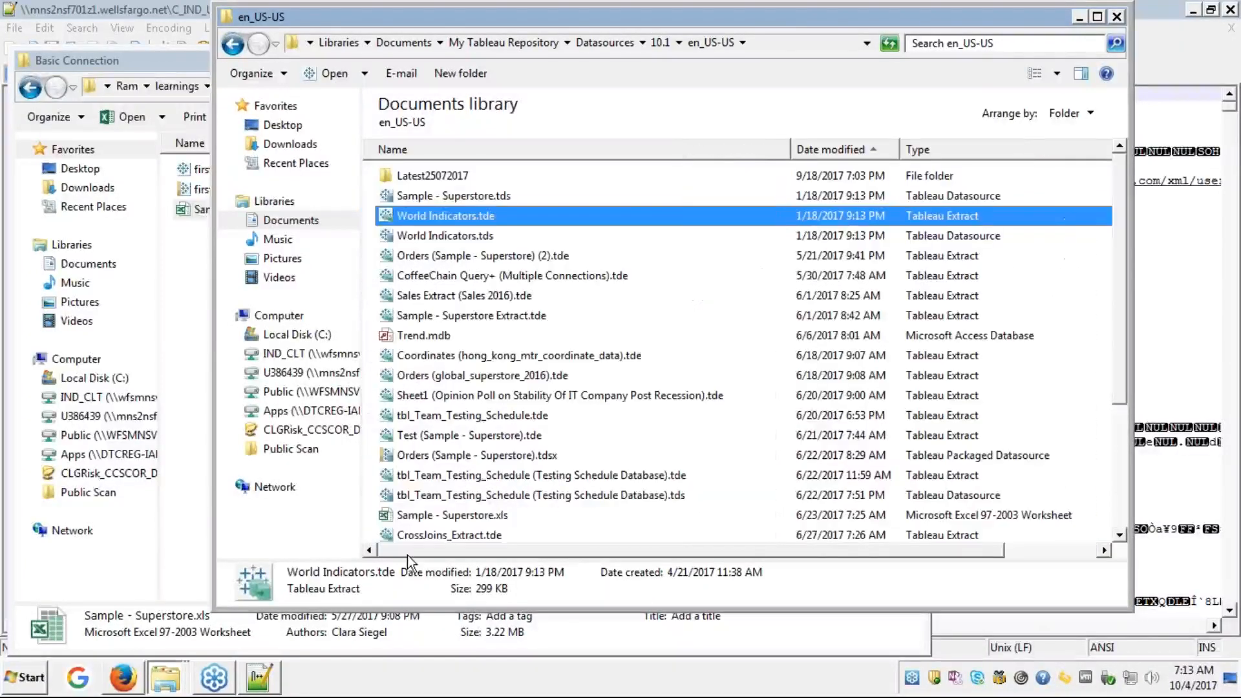
left_click(514, 192)
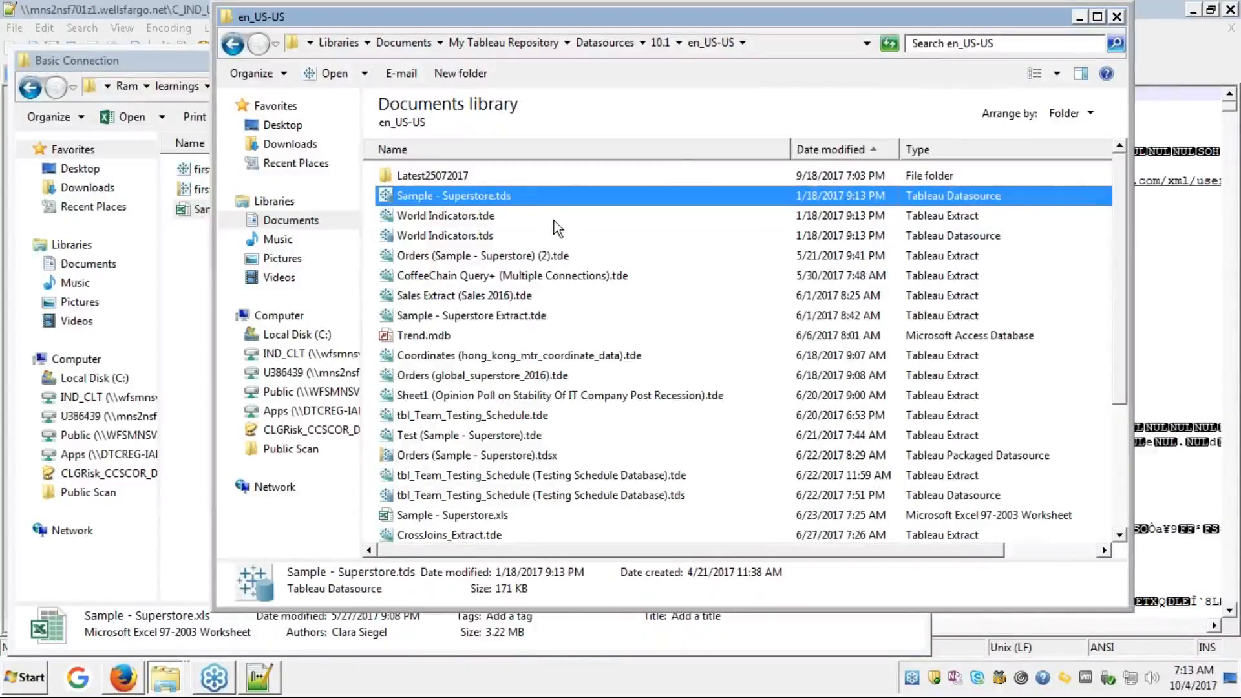
scroll(553, 220, "right", 3)
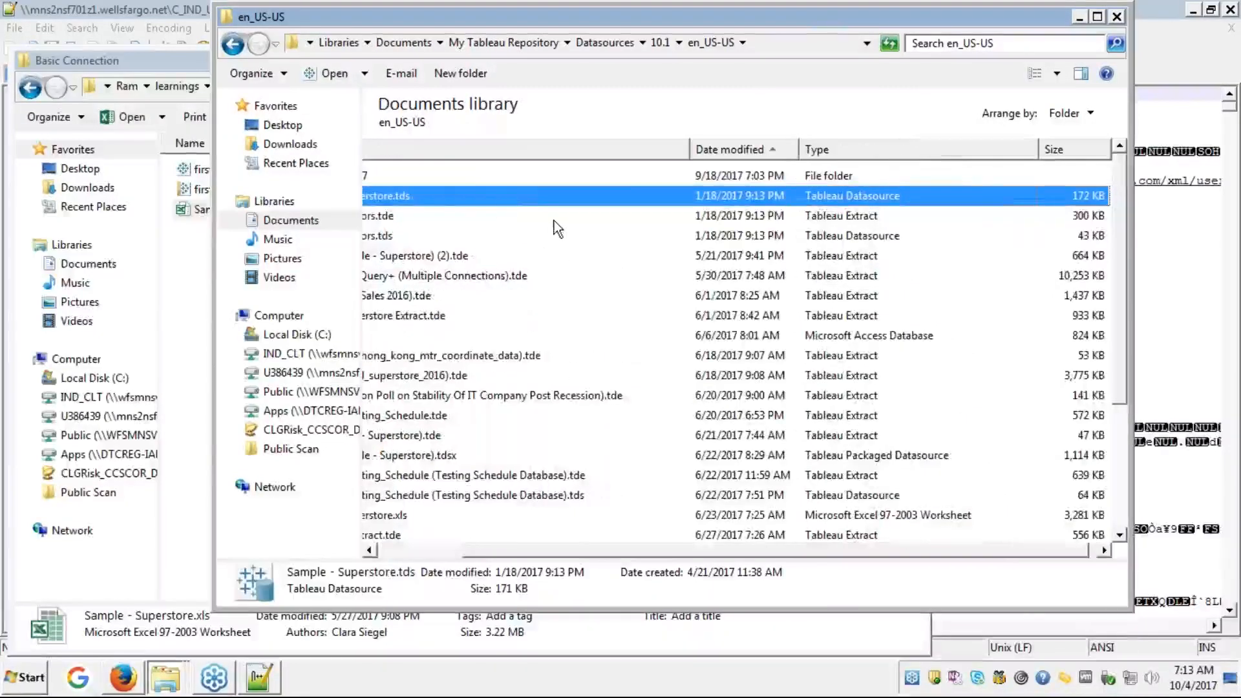
scroll(554, 219, "left", 3)
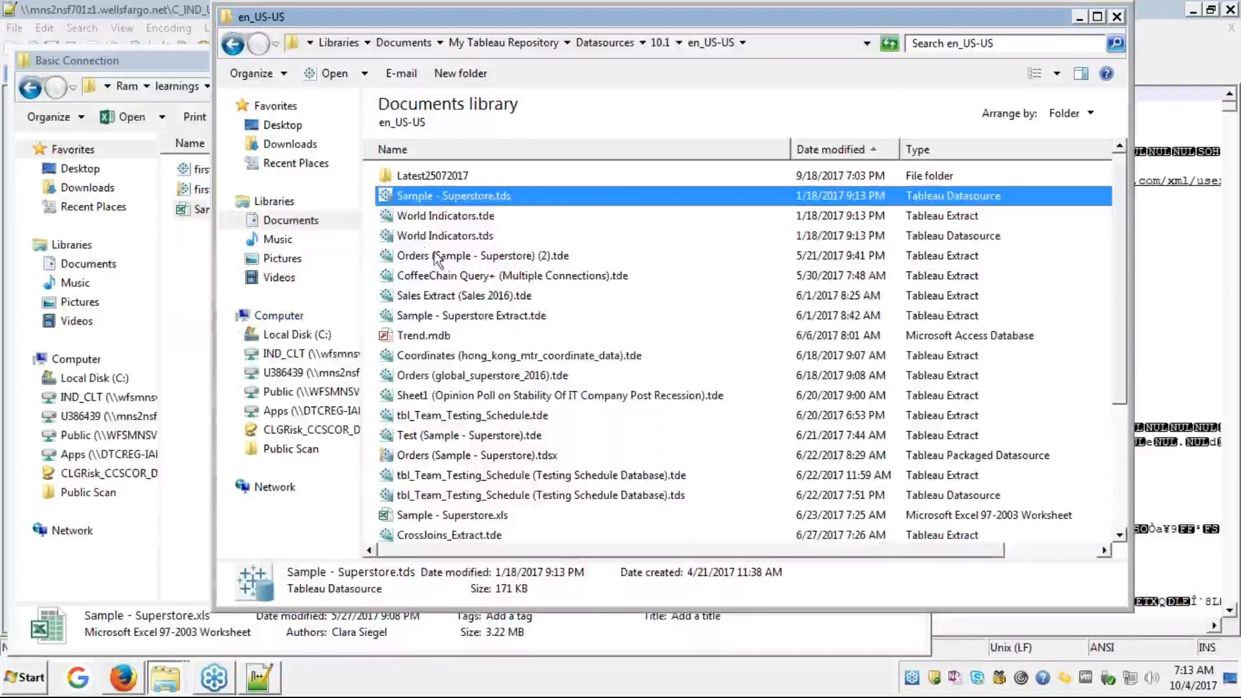
- Select World Indicators.tde without renaming it, and check the file size of Orders (Sample - Superstore) (2).tde
left_click(468, 216)
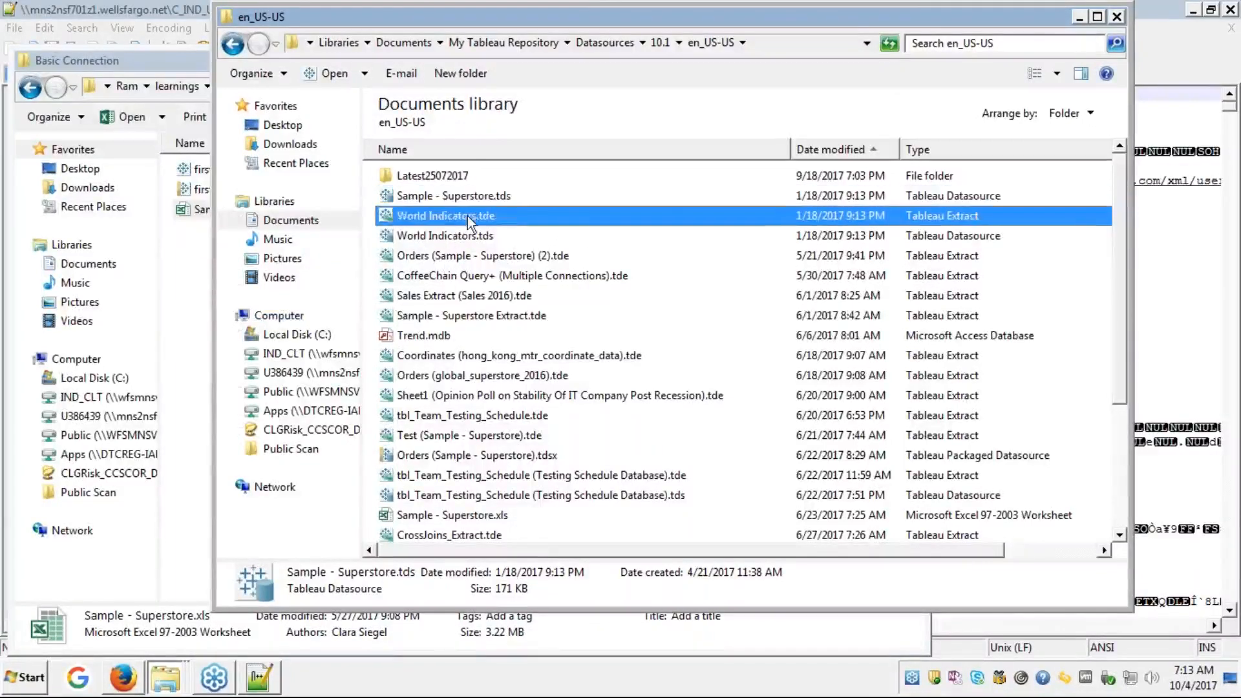
left_click(467, 216)
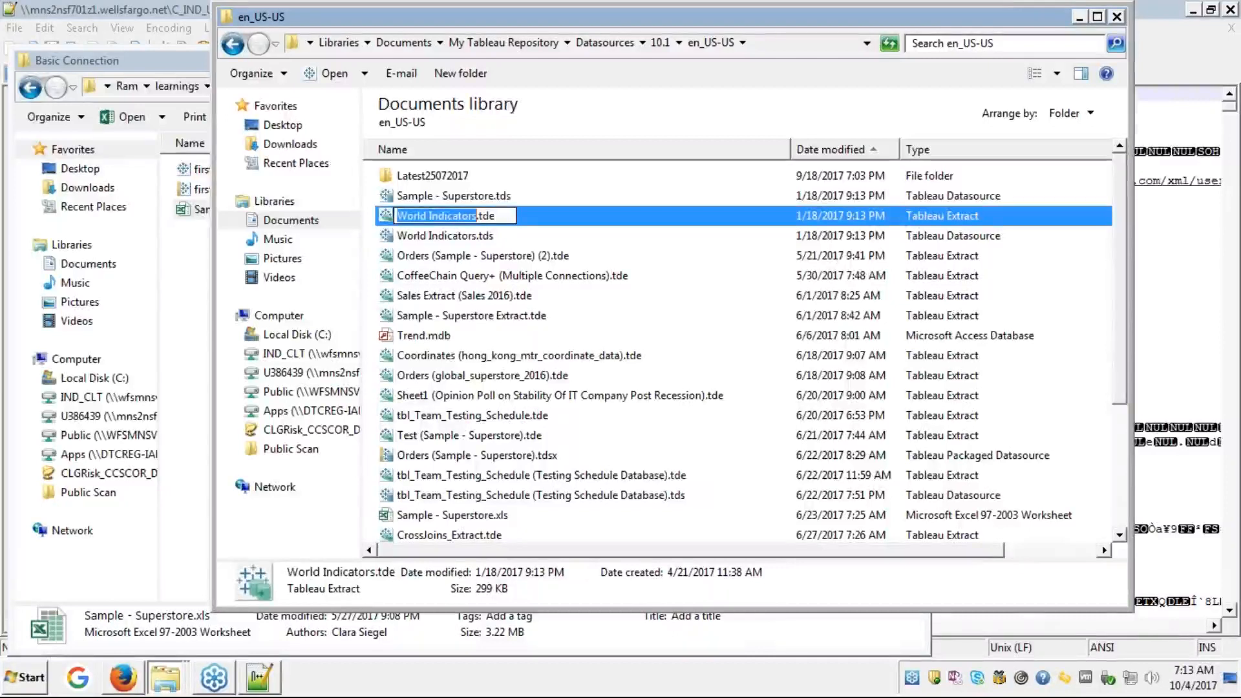
left_click(539, 236)
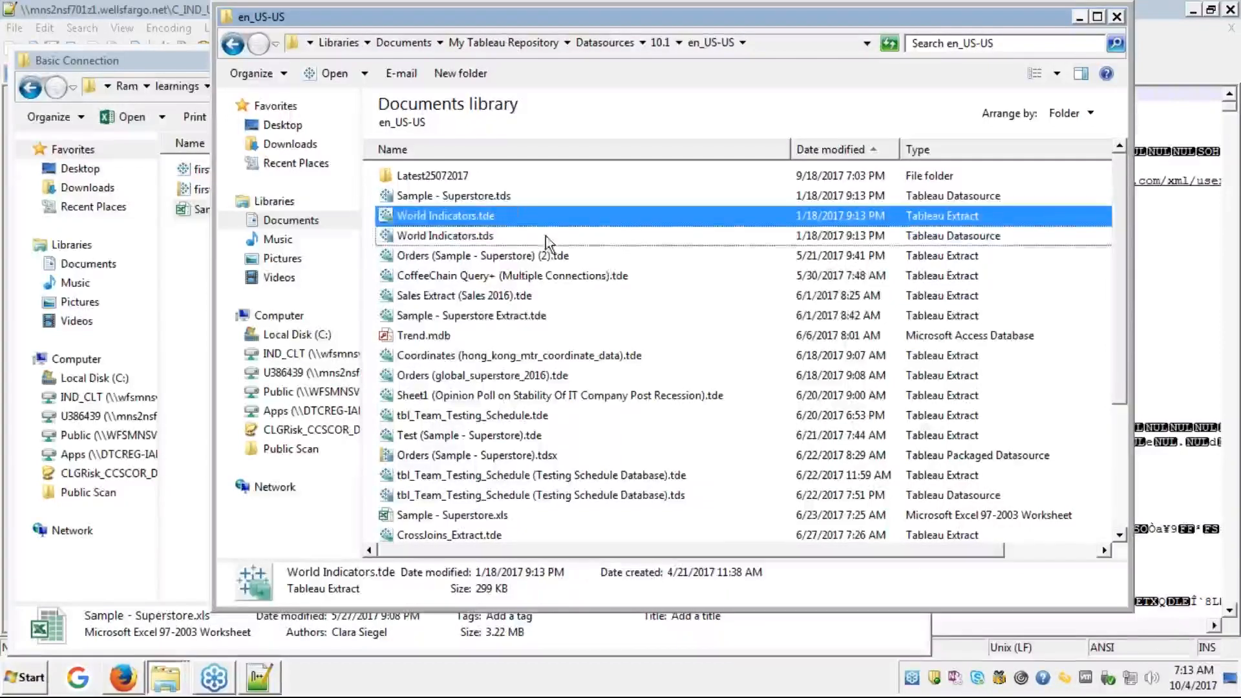
left_click(506, 225)
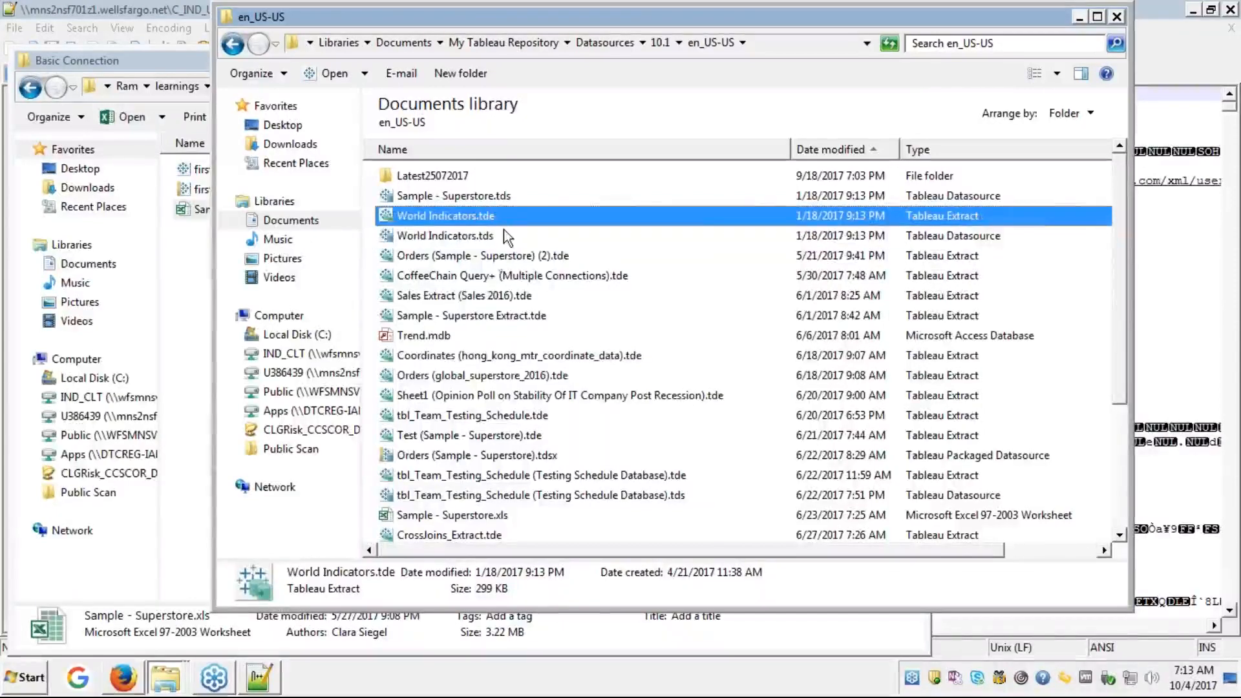
left_click(495, 257)
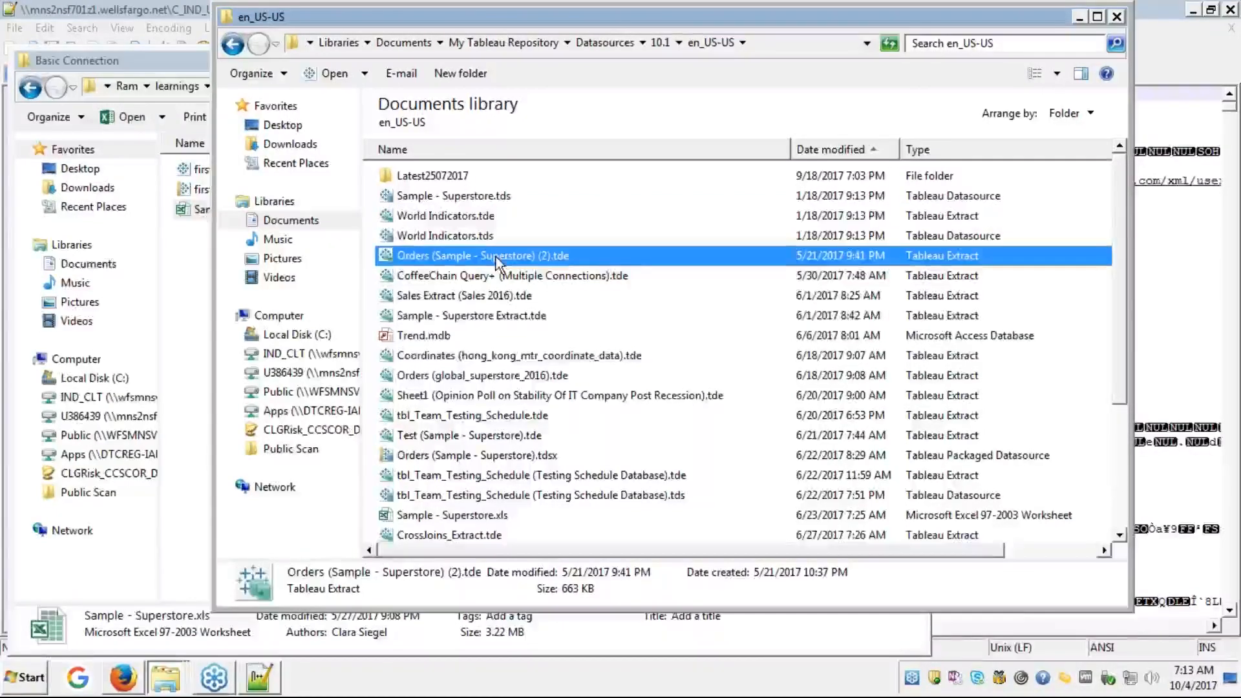
scroll(496, 258, "right", 3)
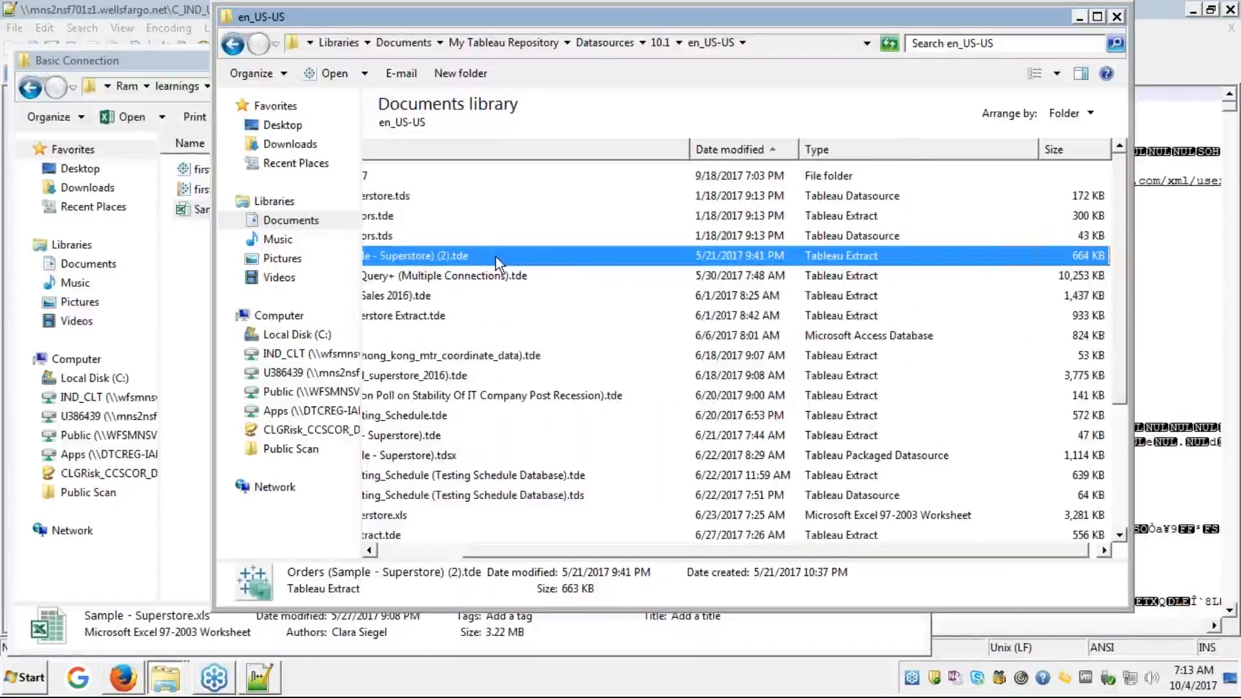
scroll(495, 258, "left", 3)
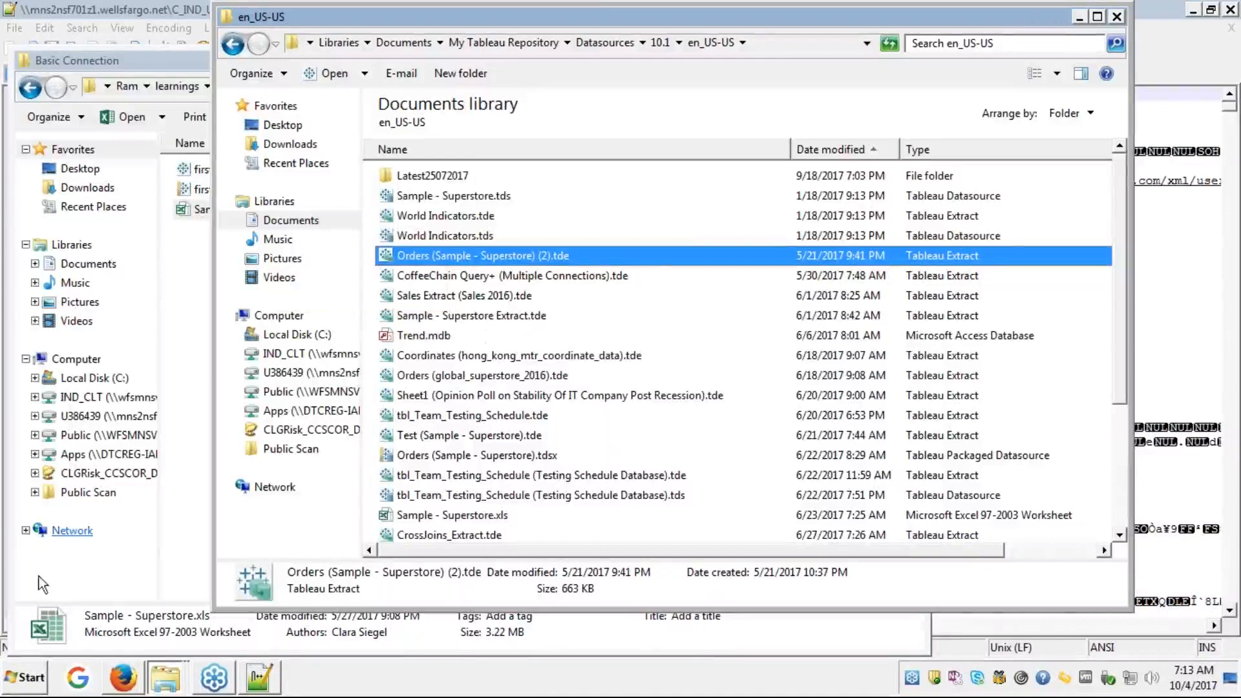
- Switch to Firefox, show the Module 1 presentation full screen and advance to slide 62 on Tableau file types
mouse_move(132, 686)
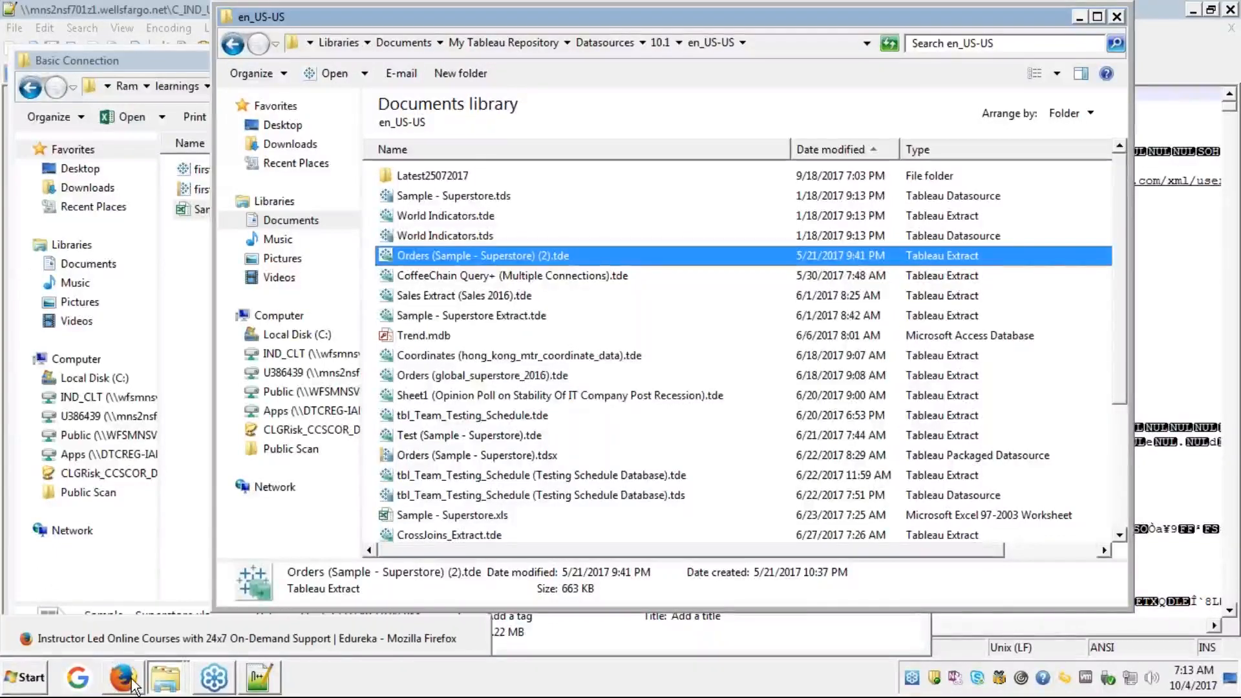
left_click(160, 647)
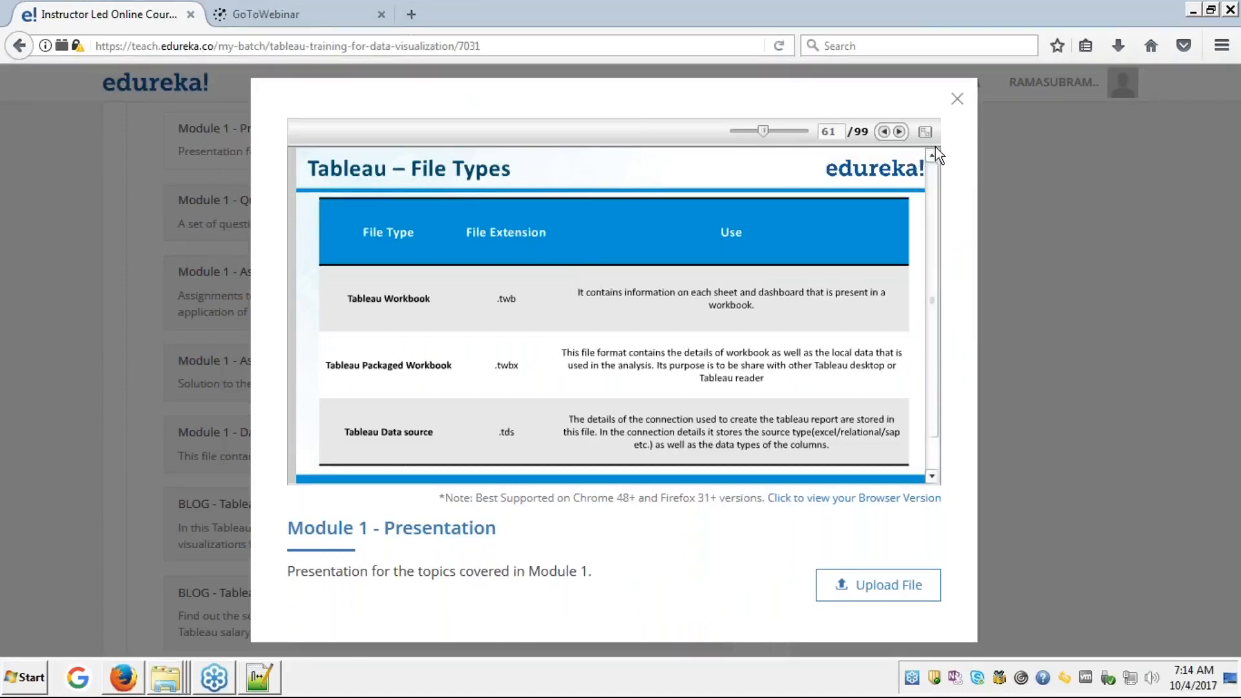
left_click(925, 131)
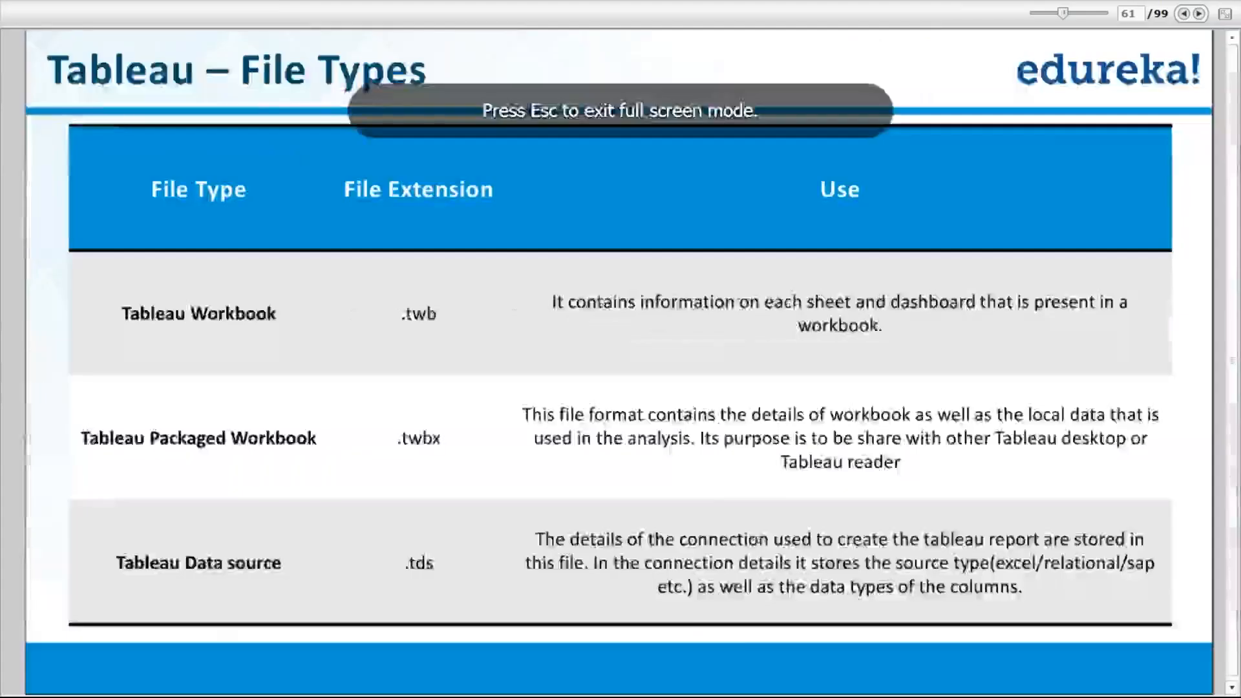
left_click(1200, 14)
left_click(1200, 15)
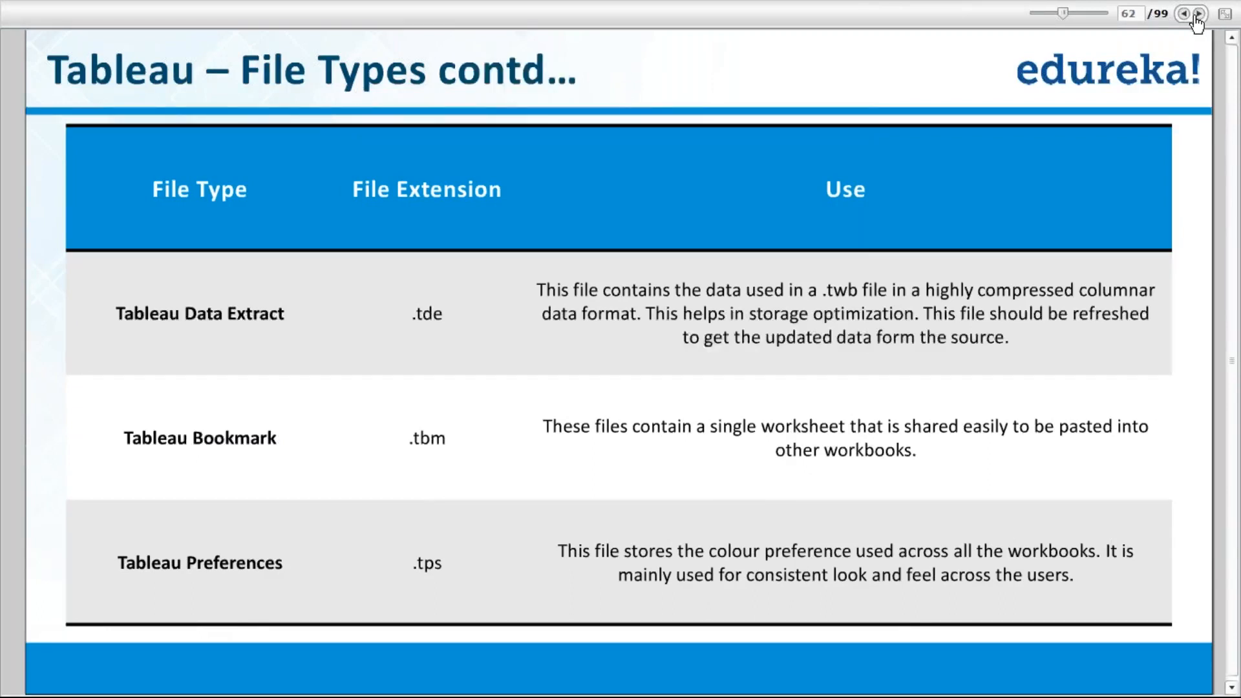
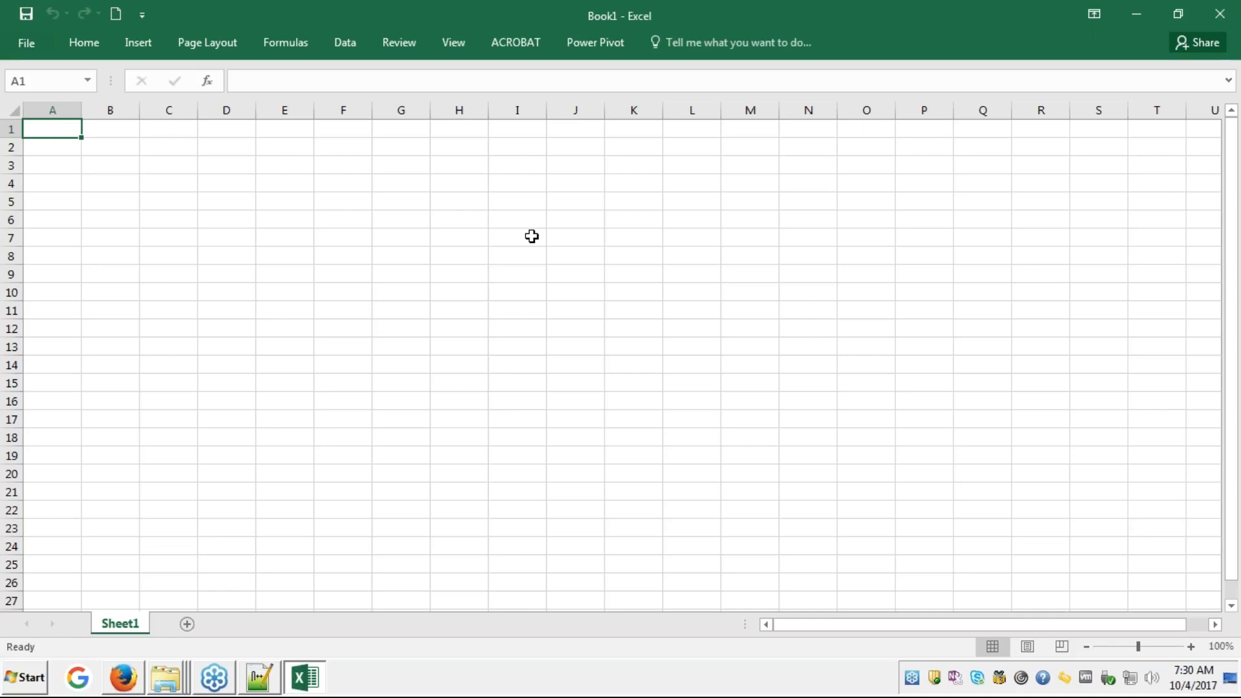
- Enter the heading Table A in cell A1 of the blank Excel workbook
left_click(1231, 250)
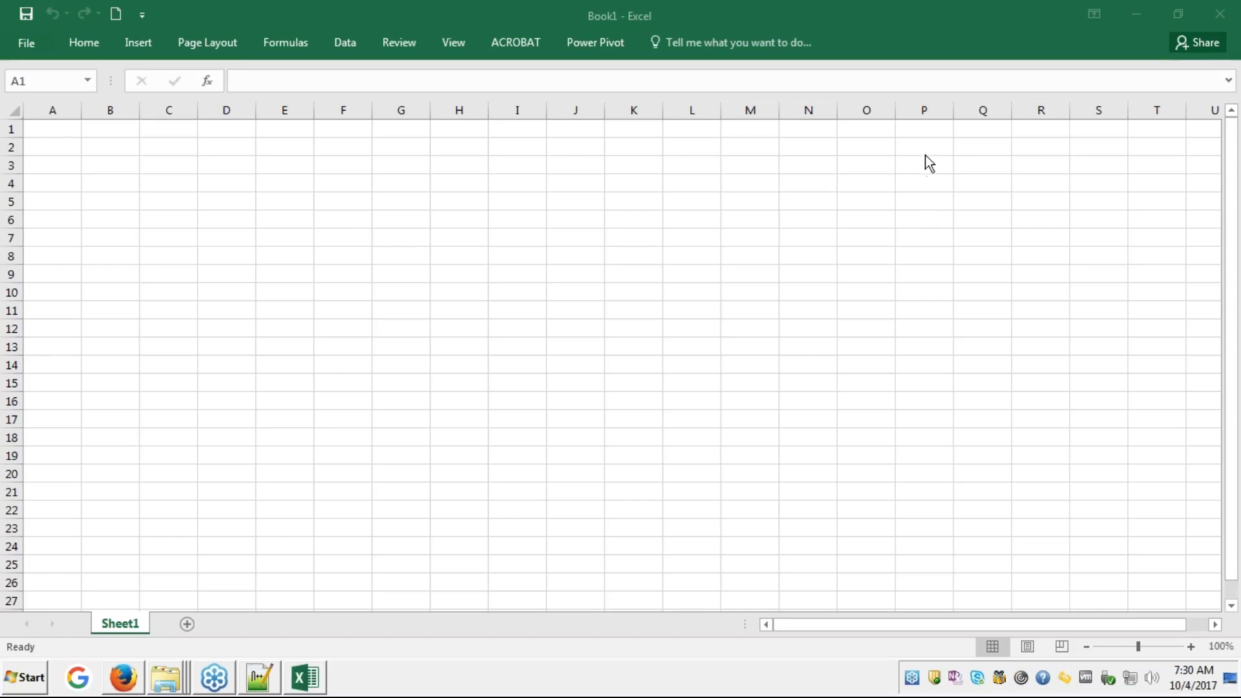
left_click(41, 132)
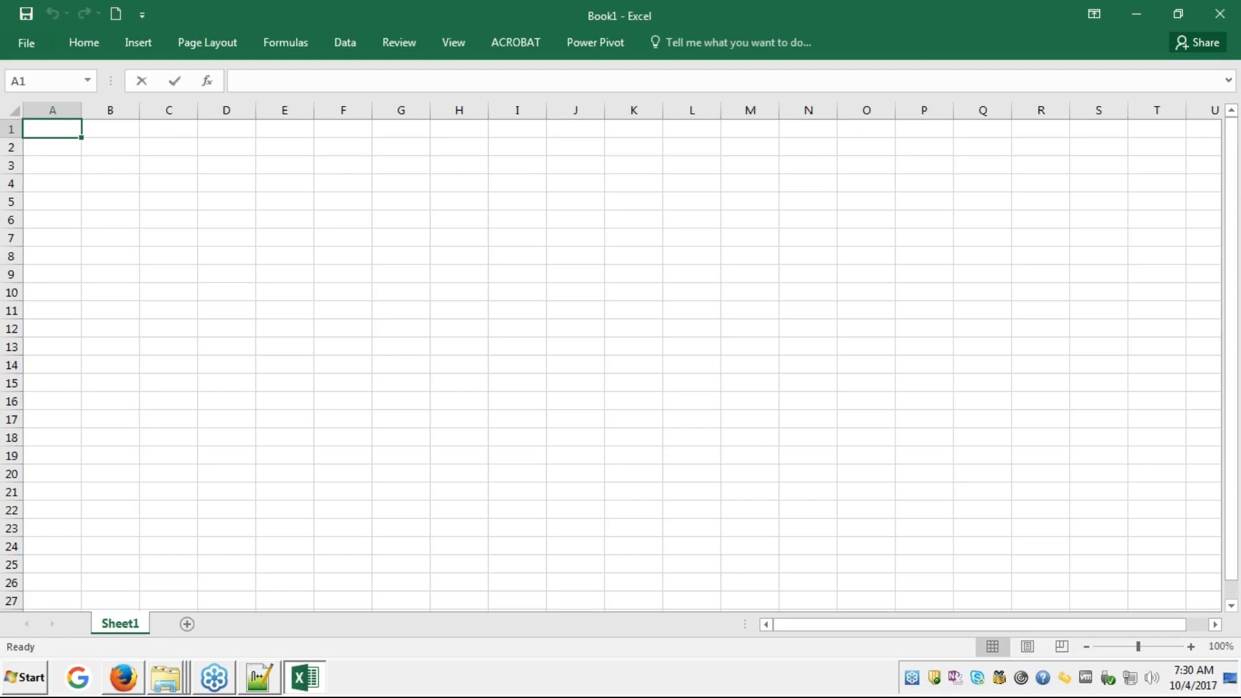
type("A")
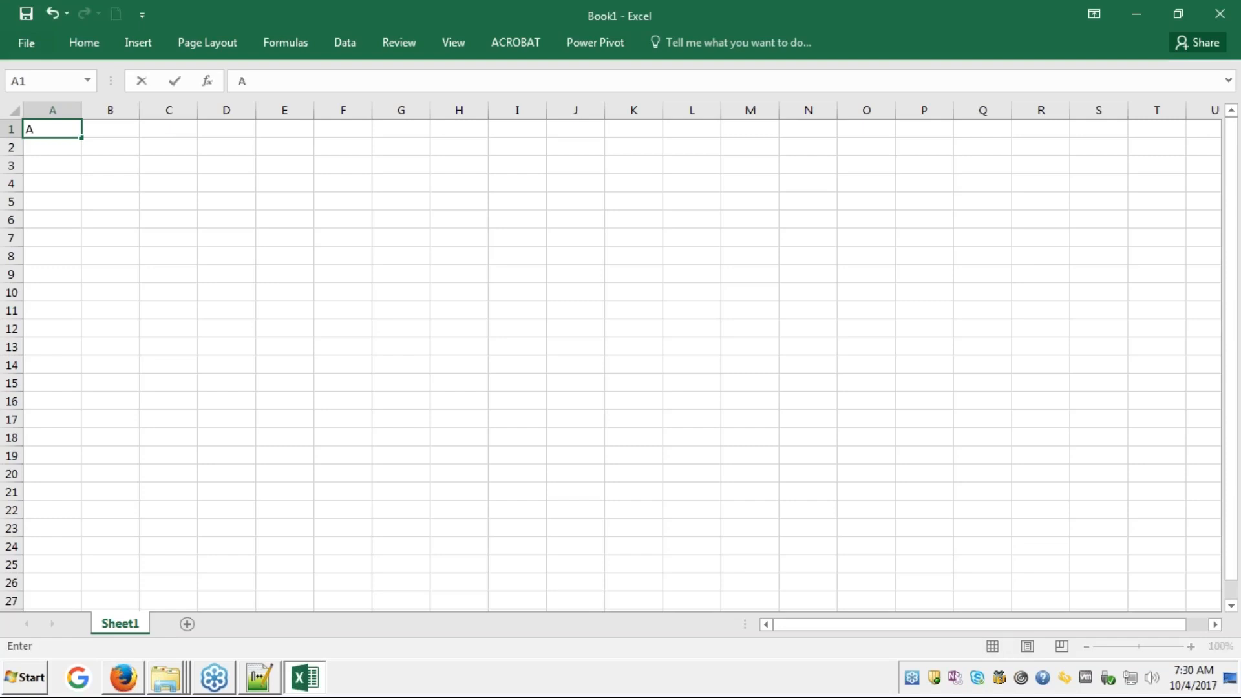
key("BackSpace")
type("Table A")
key("Return")
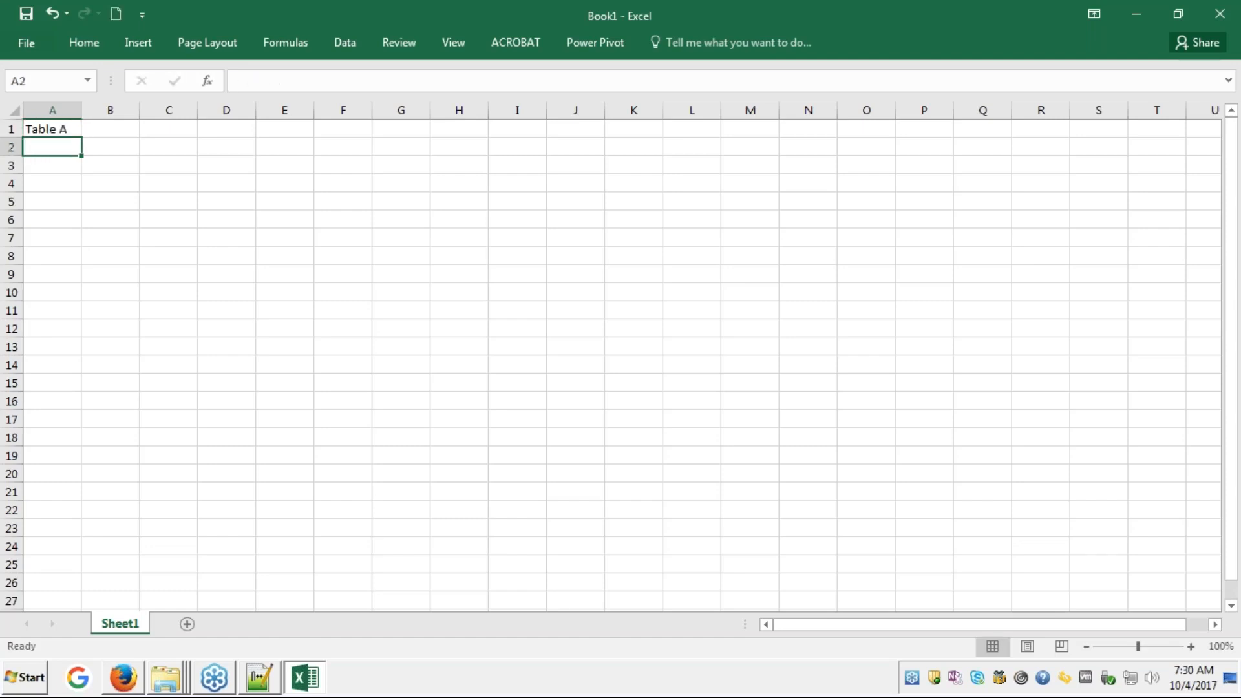
- Enter the column header Col1 in cell A2 and make it bold
type("Col1")
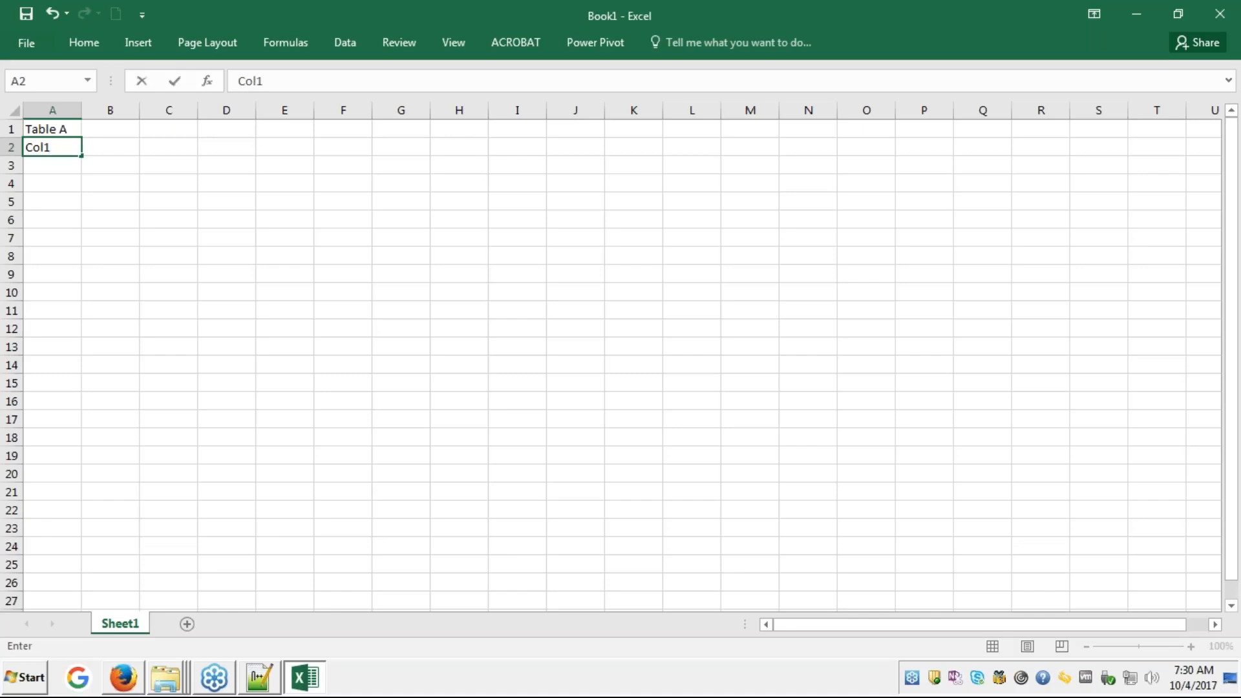
key("Tab")
key("Left")
key("ctrl+b")
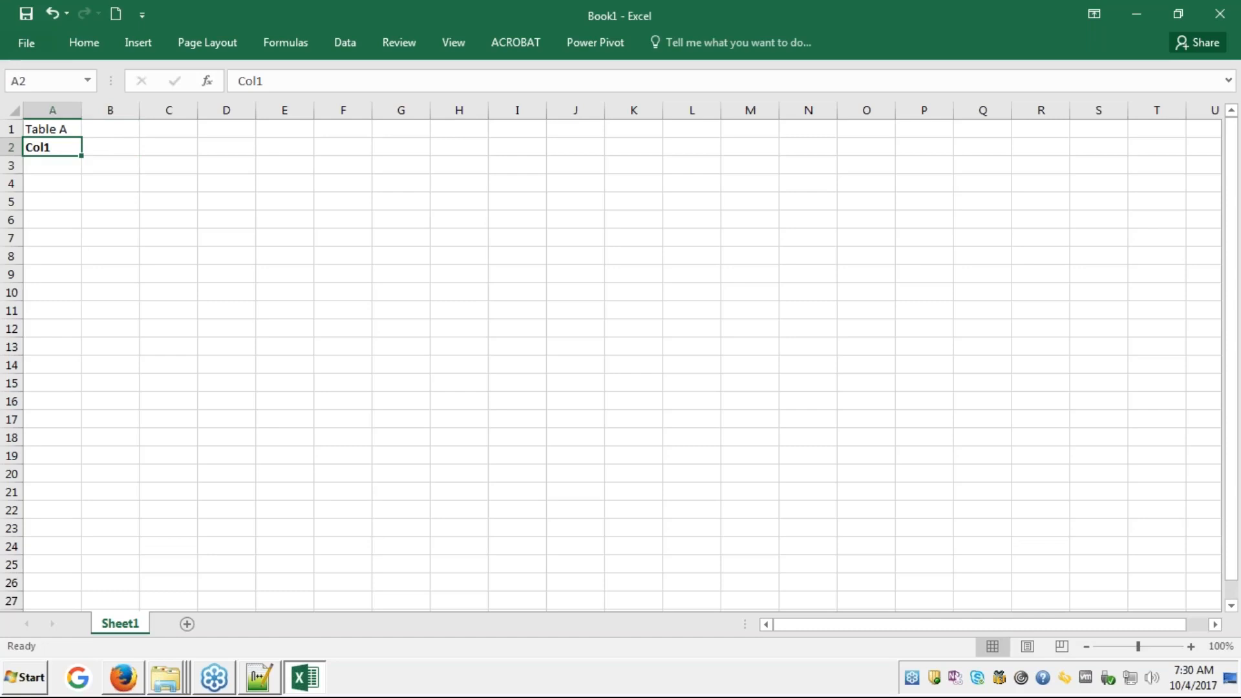
- Enter the values 1, 2, 3 and 4 under Table A's Col1 header in cells A3 to A6
key("shift+Up")
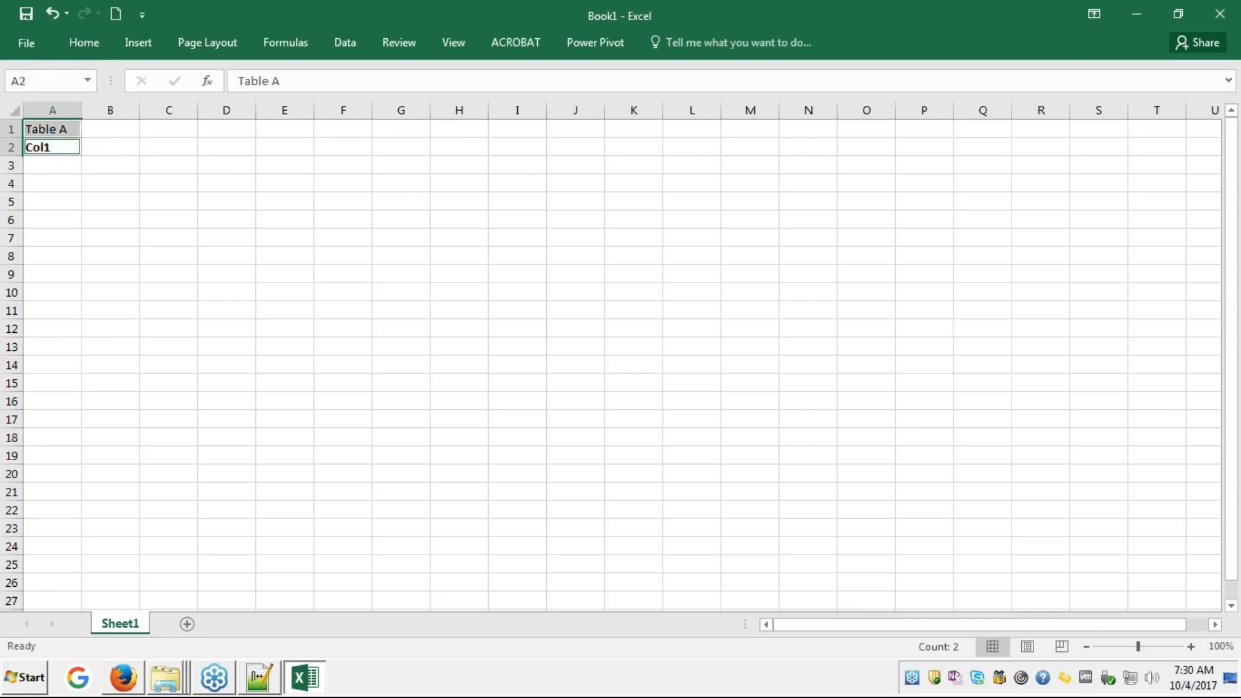
key("Return")
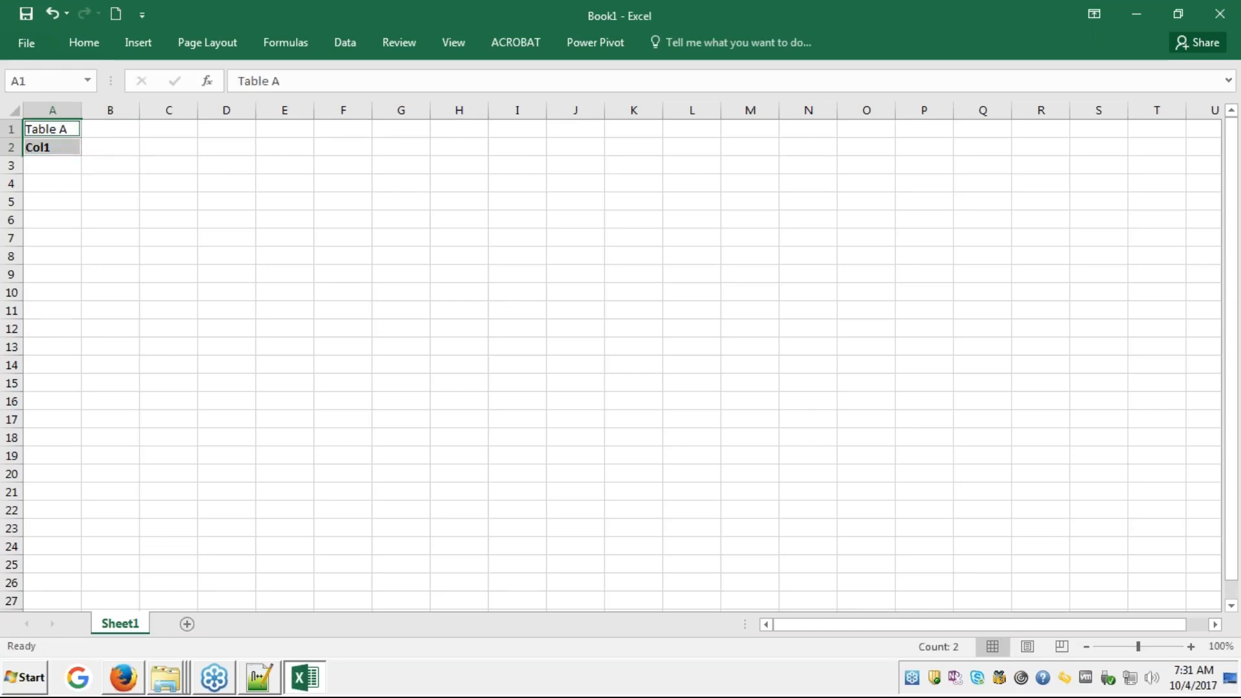
key("Down")
key("Down")
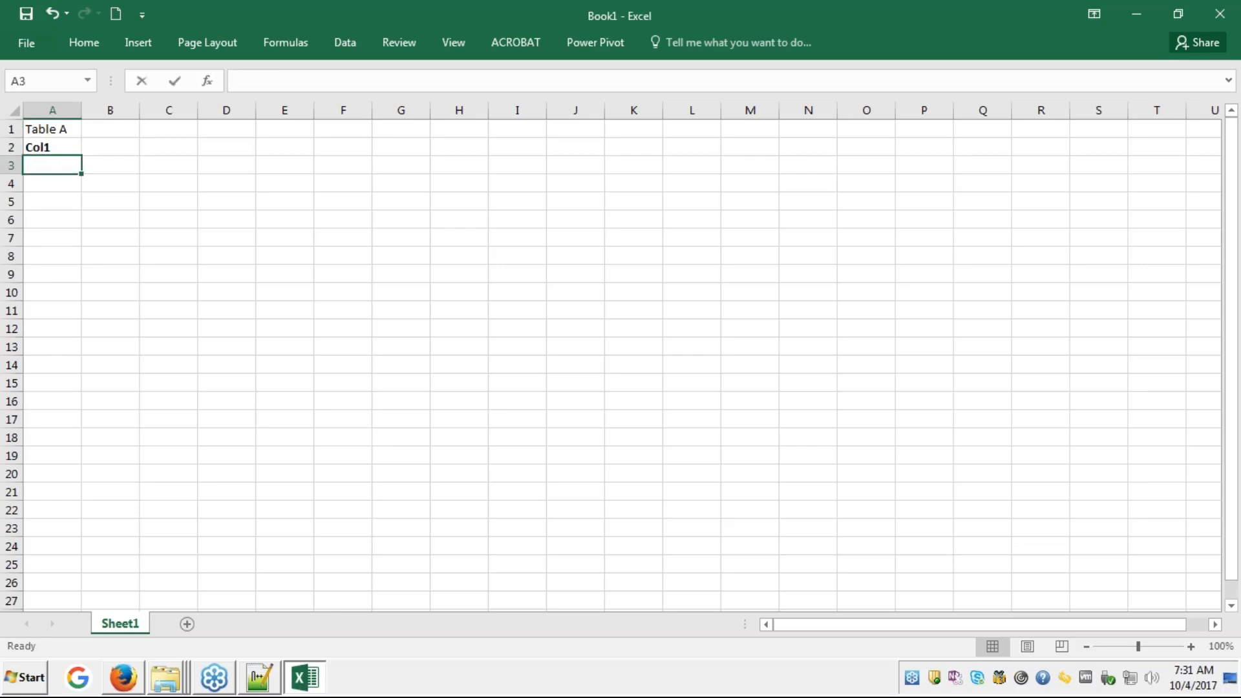
type("1")
key("Return")
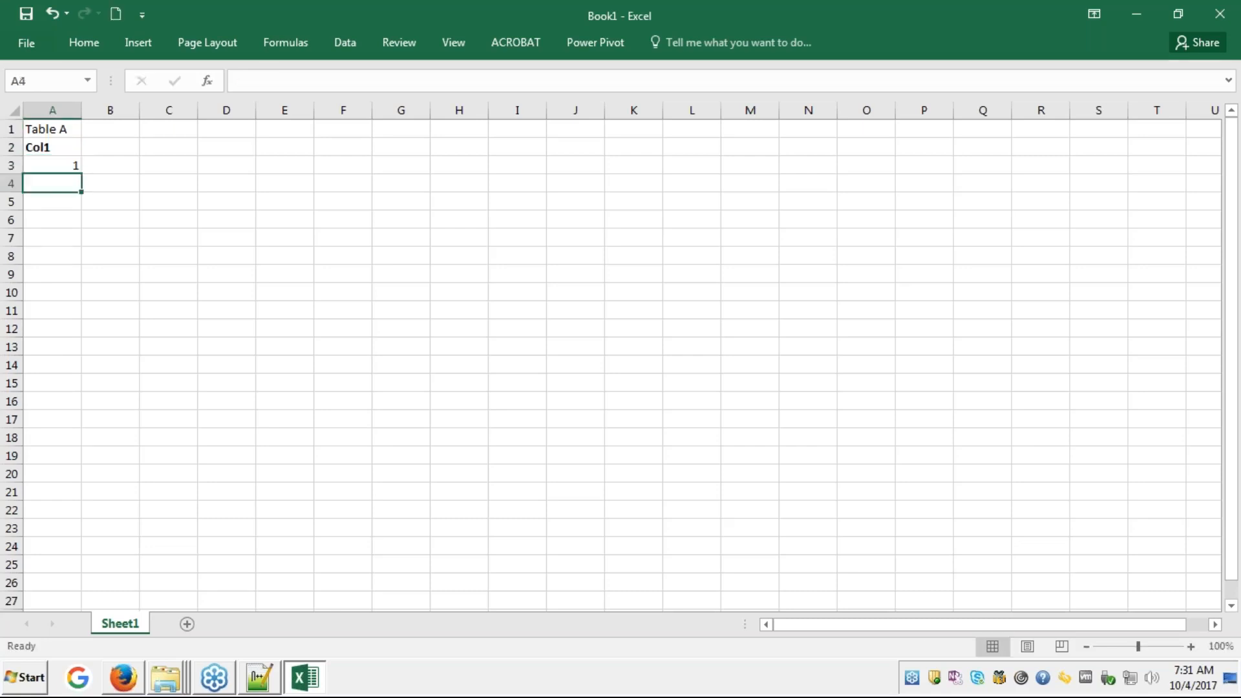
type("2")
key("Return")
type("3")
key("Return")
type("4")
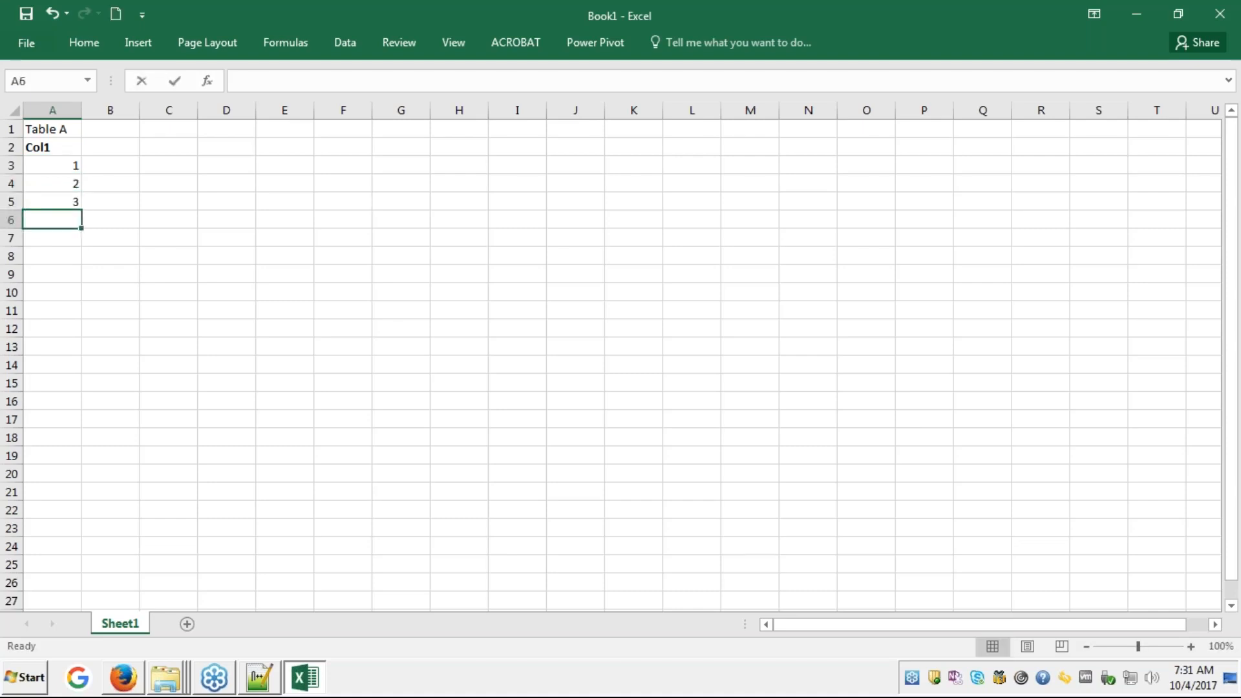
key("Return")
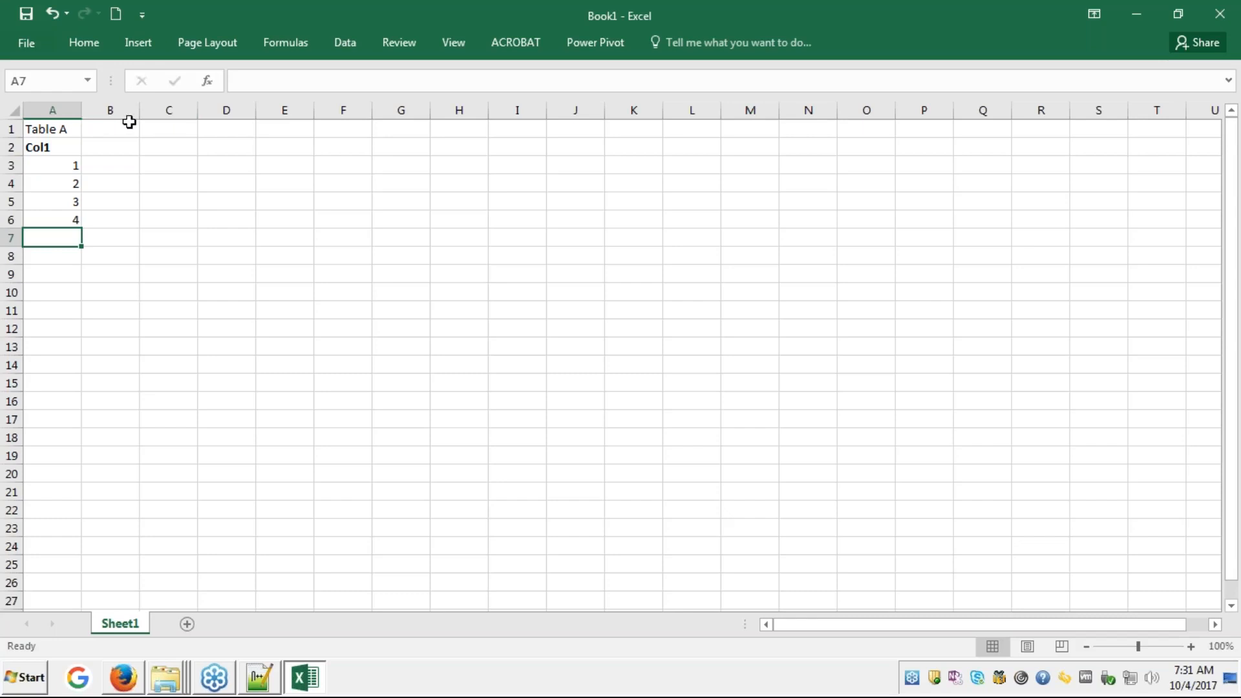
- Enter the heading Table B in cell C1 and the column header Col1 in cell C2
left_click(167, 133)
type("T")
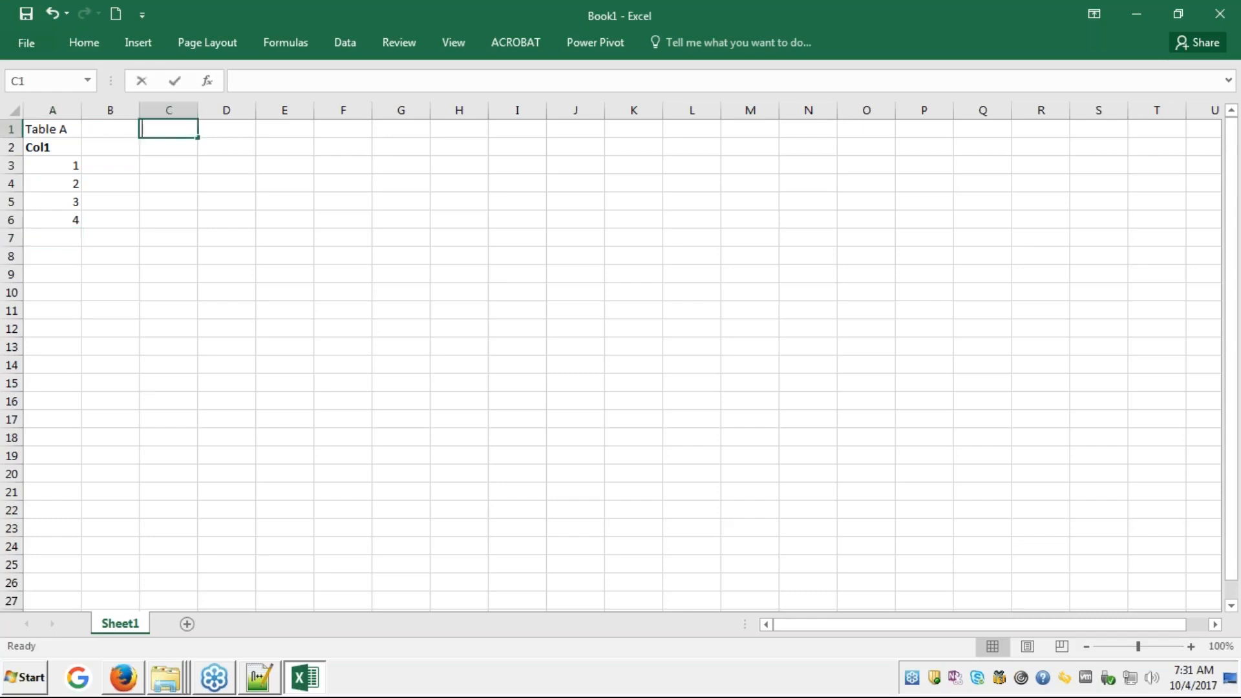
type("Table B")
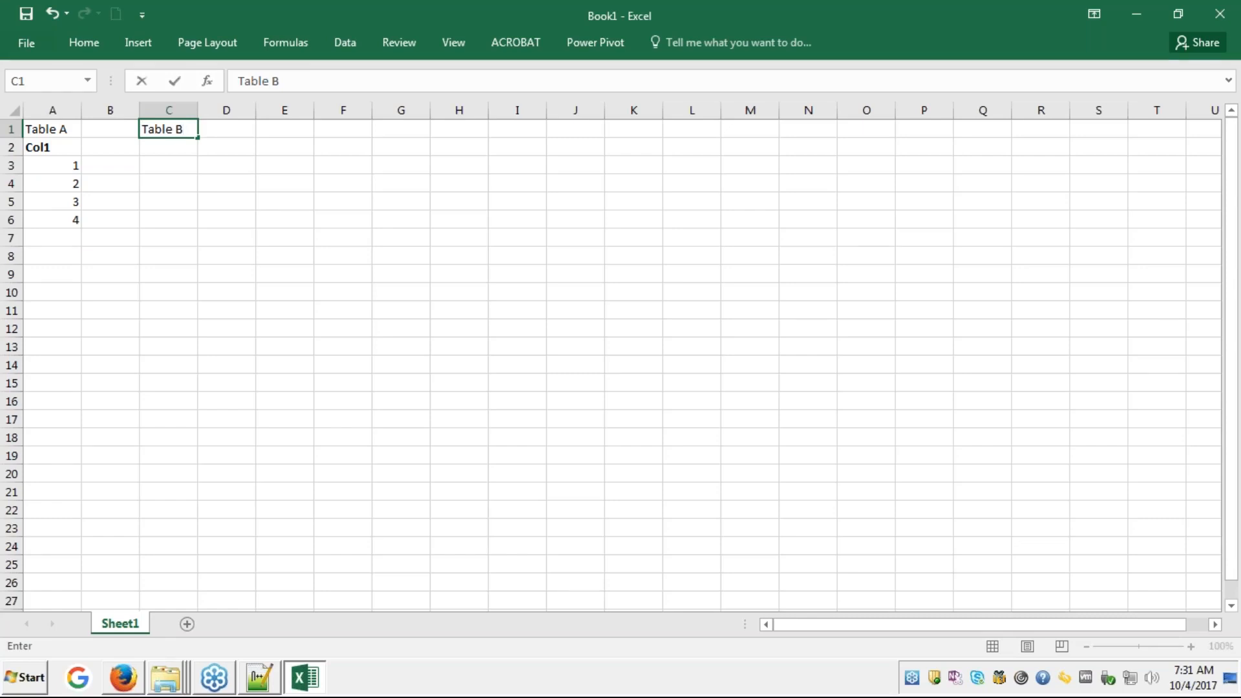
key("Return")
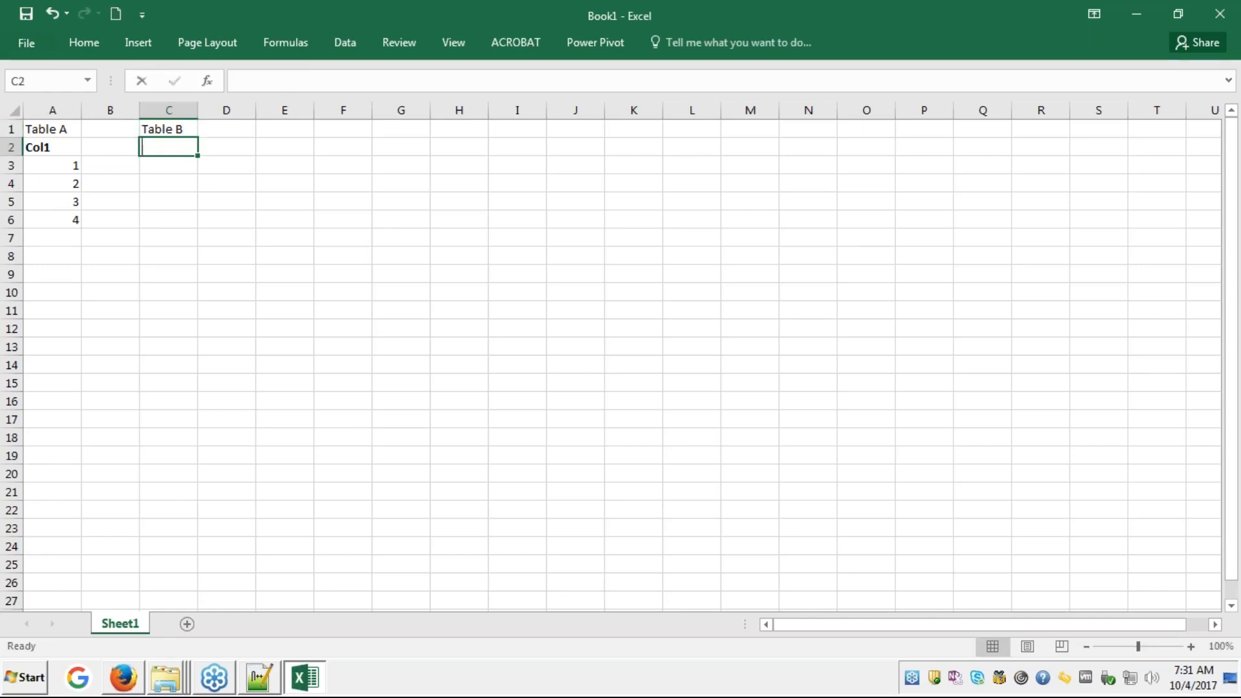
type("Col1")
key("Return")
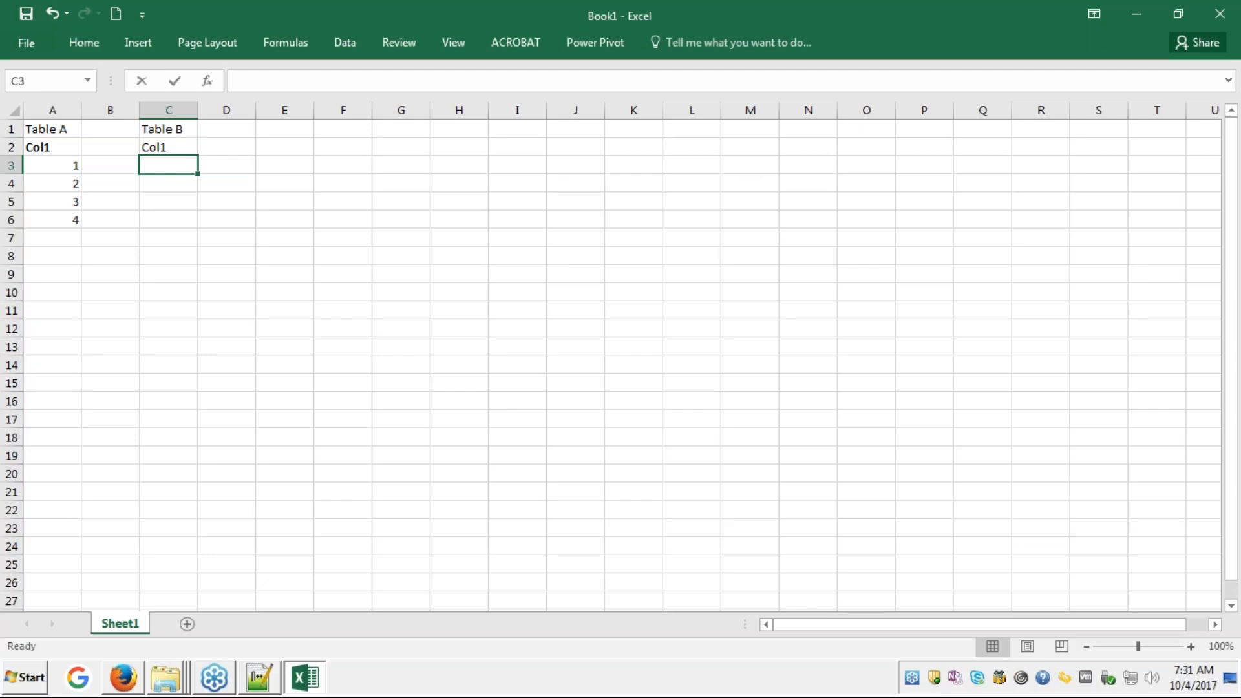
- Enter the values 5, 6, 1 and 7 under Table B's Col1 header in cells C3 to C6
type("1")
key("BackSpace")
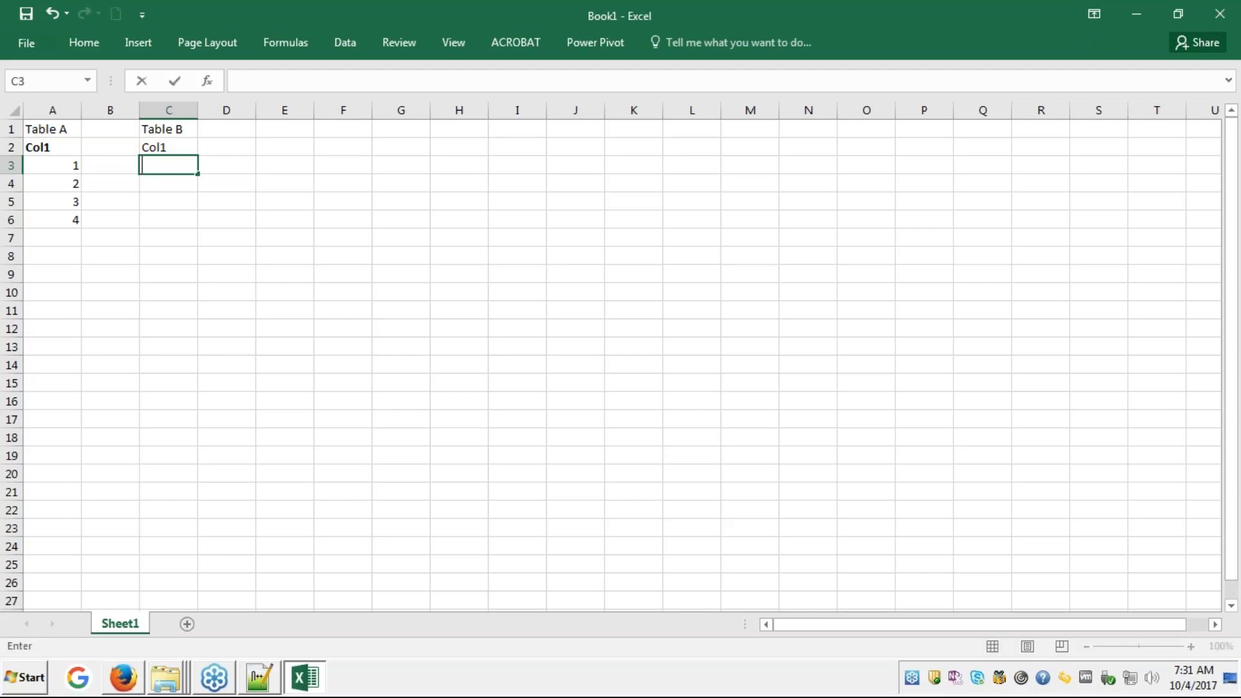
type("5")
key("Return")
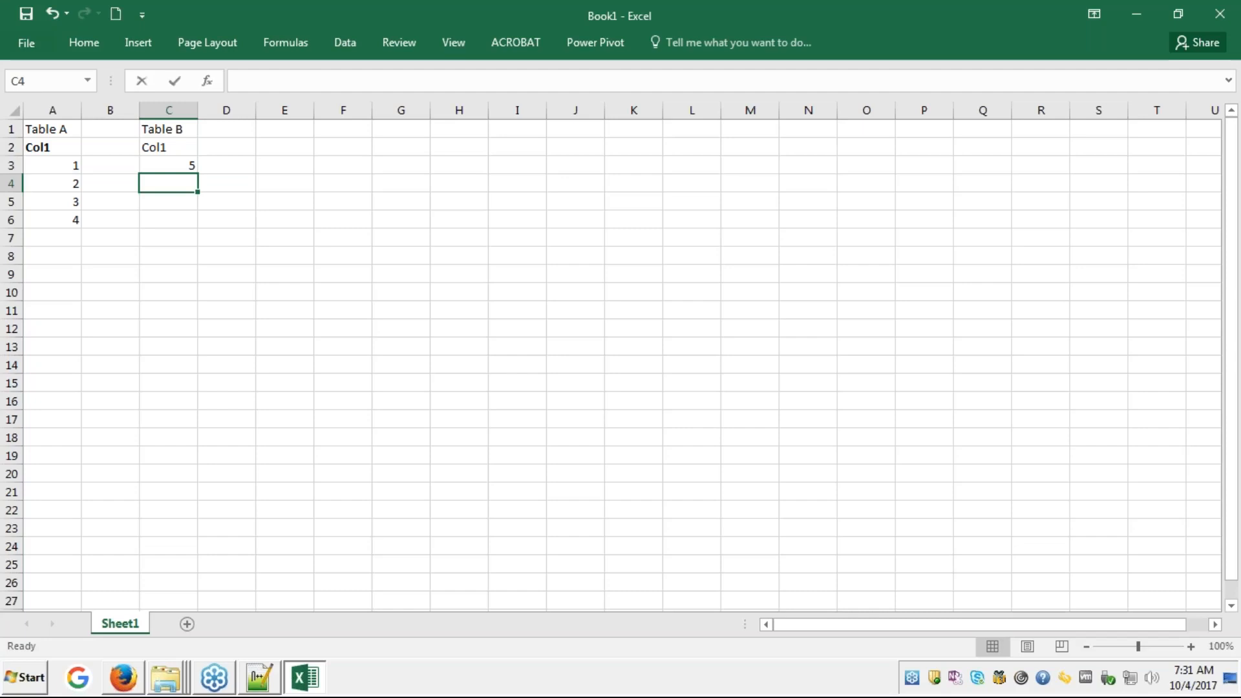
type("6")
key("Return")
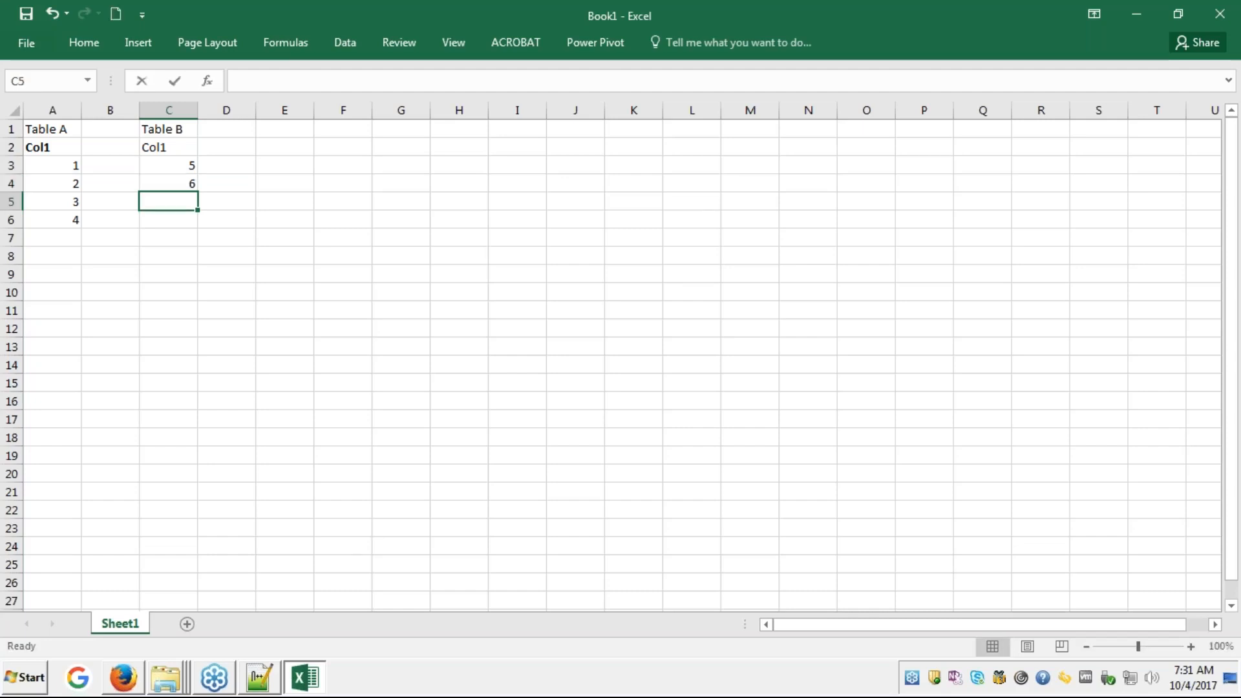
type("1")
key("Return")
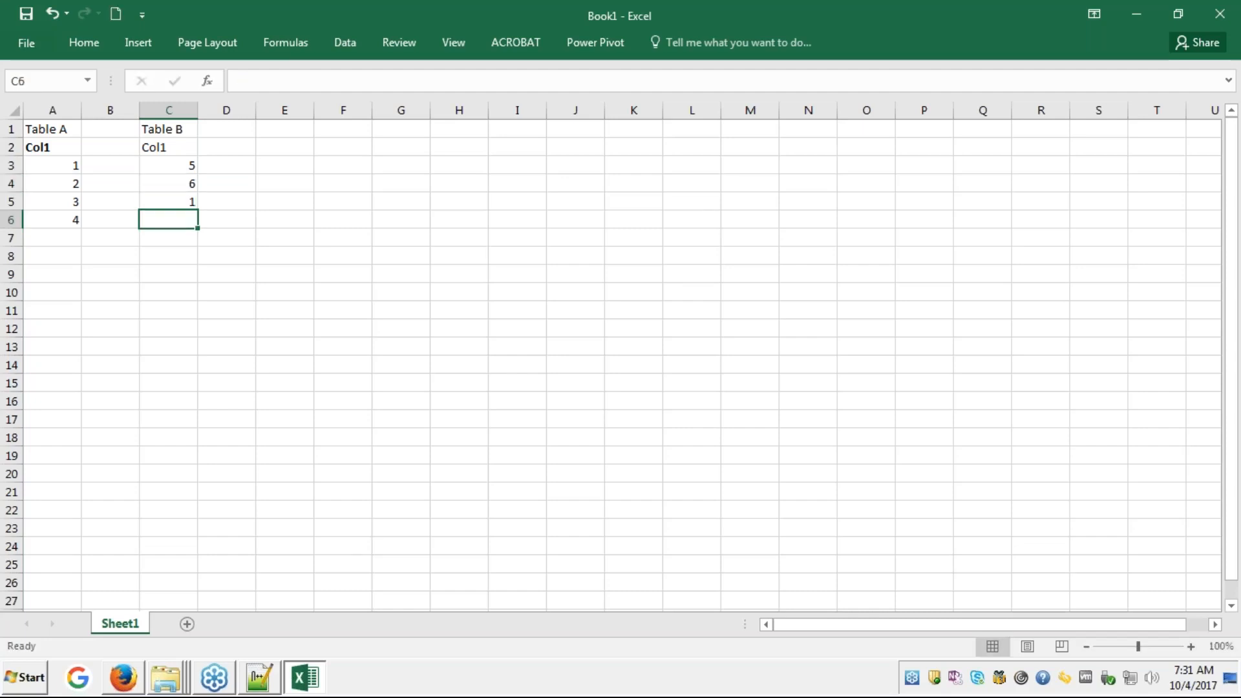
type("7")
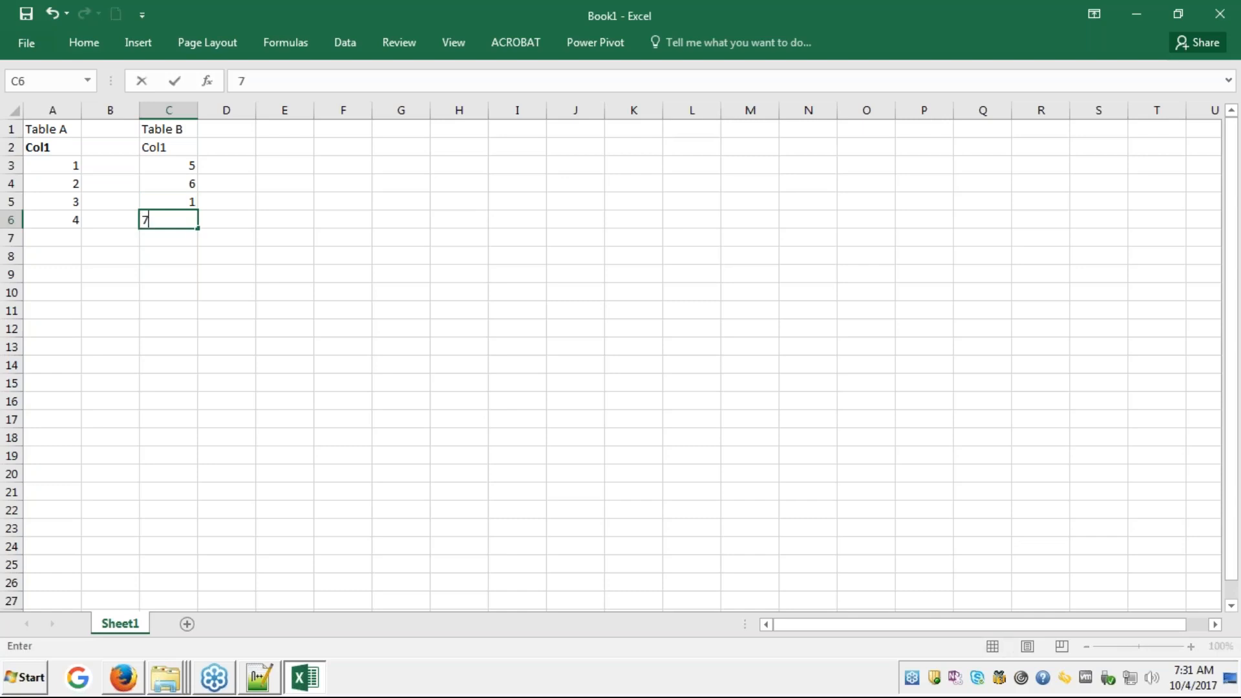
key("Return")
key("Return")
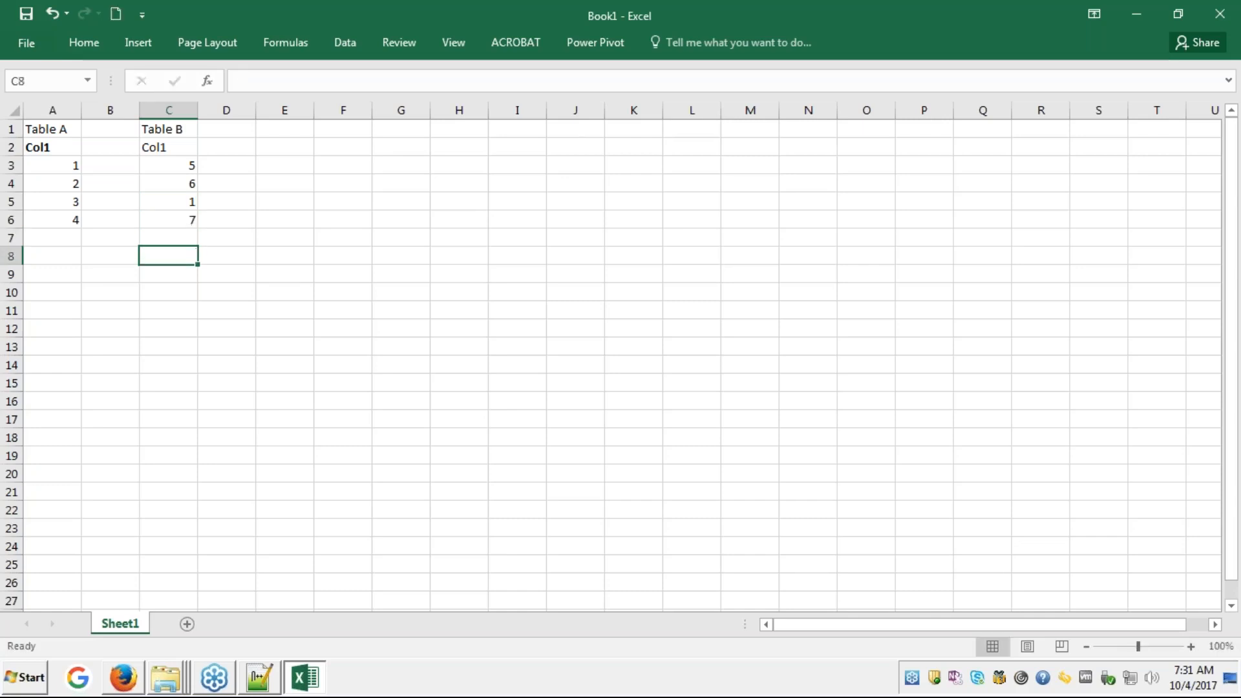
- Enter the label Inner Join in cell A8 below Table A
key("Left")
key("Left")
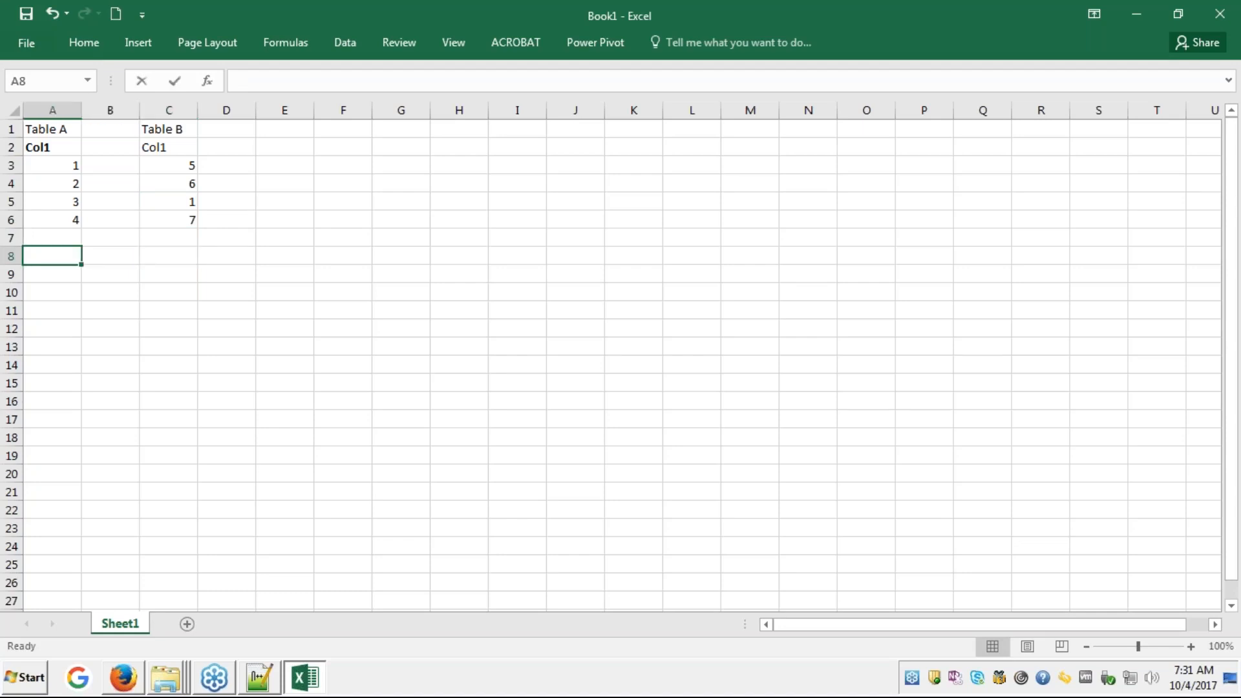
type("Ineer ")
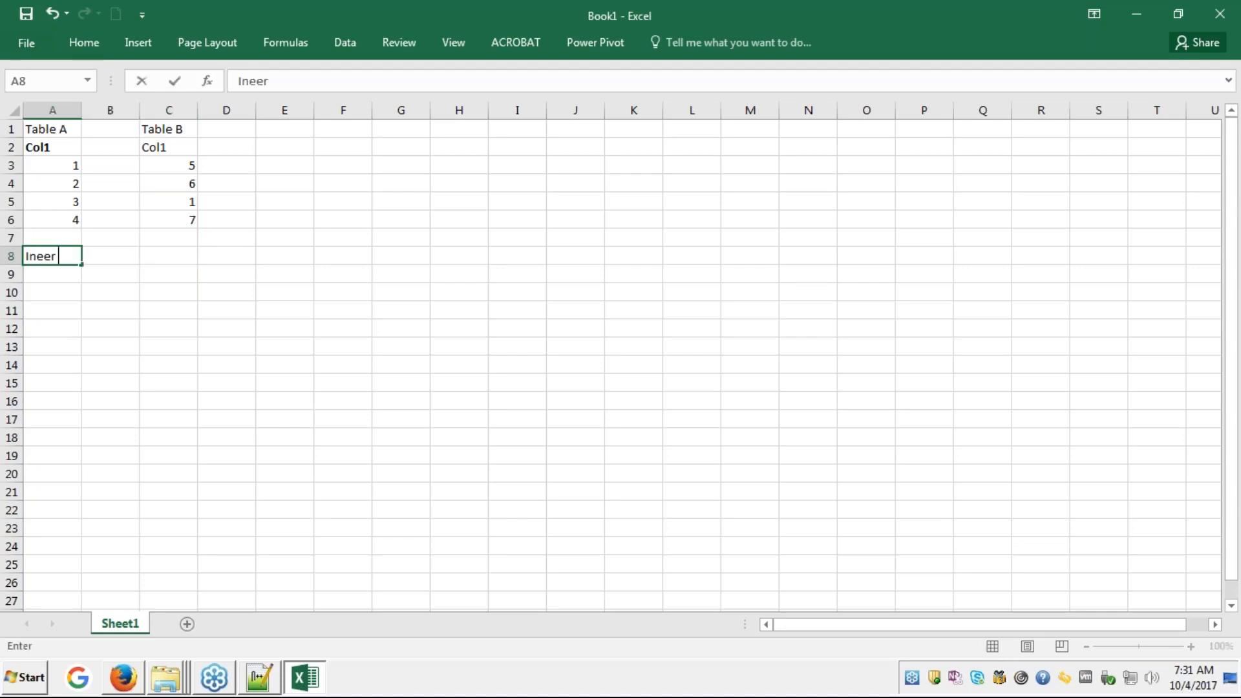
type("Join")
key("BackSpace")
key("BackSpace")
key("BackSpace")
key("BackSpace")
key("BackSpace")
key("BackSpace")
key("BackSpace")
key("BackSpace")
type("ner Join")
key("Return")
key("Return")
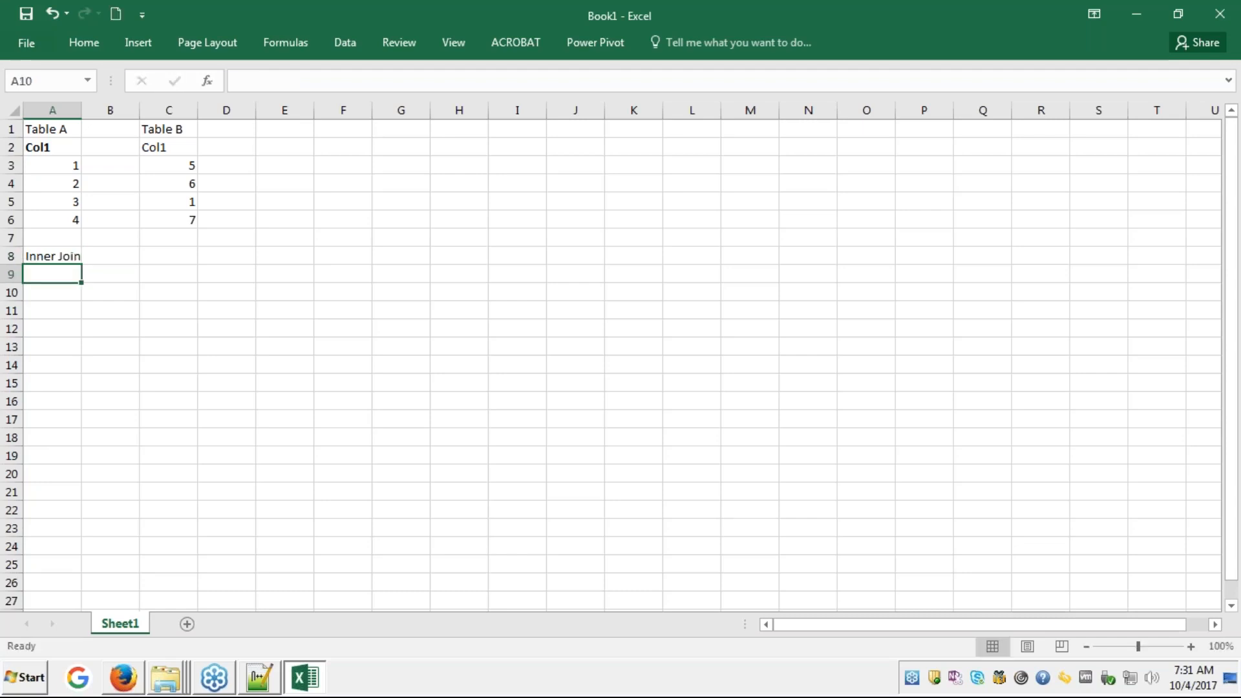
key("Up")
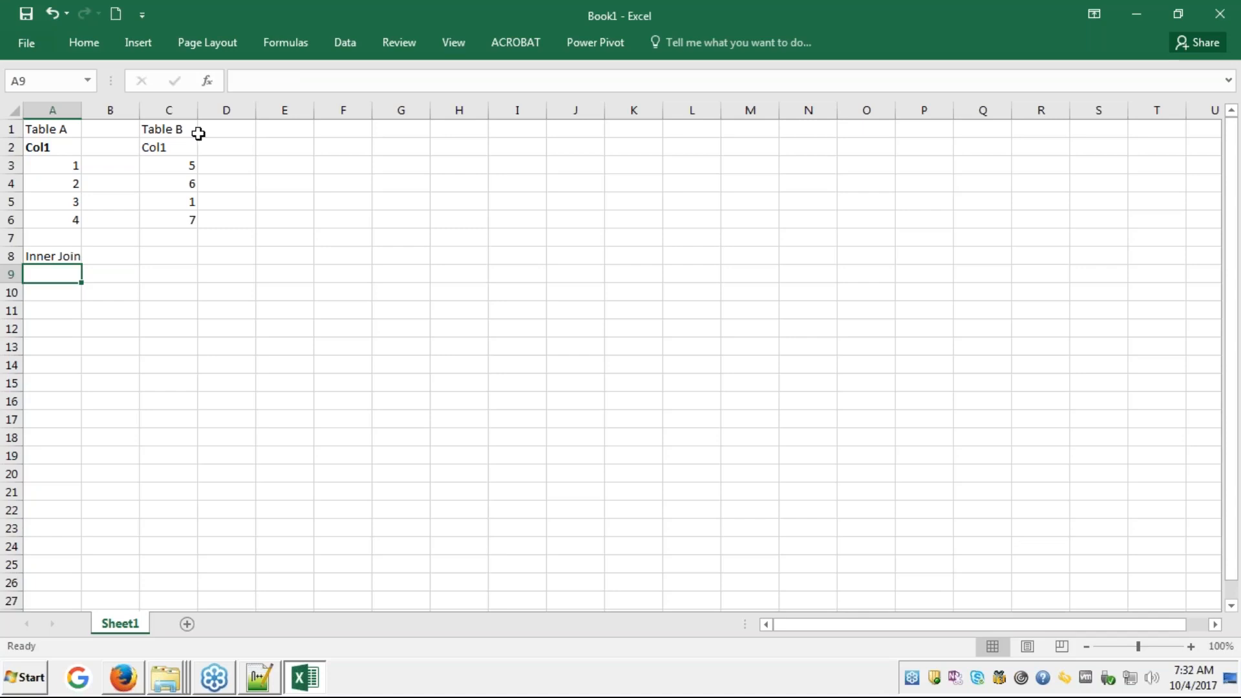
- Compare the first value of Table A in cell A3 with each Col1 value of Table B
left_click(76, 169)
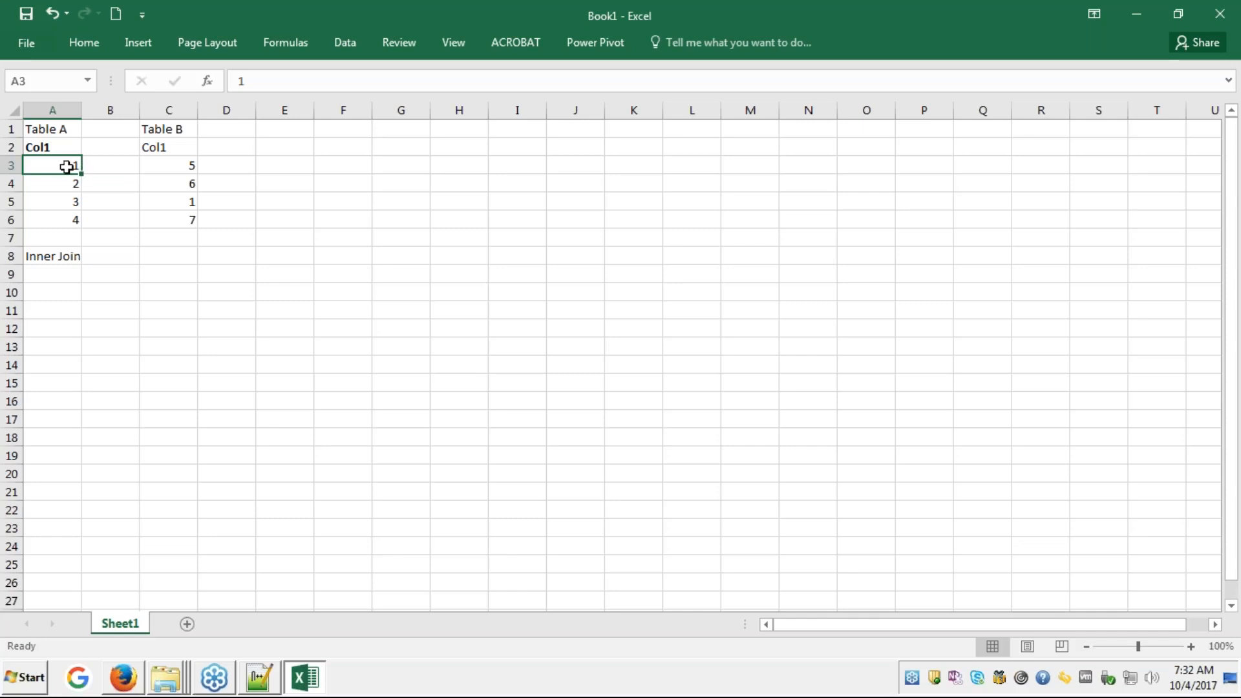
left_click(187, 168)
key("Down")
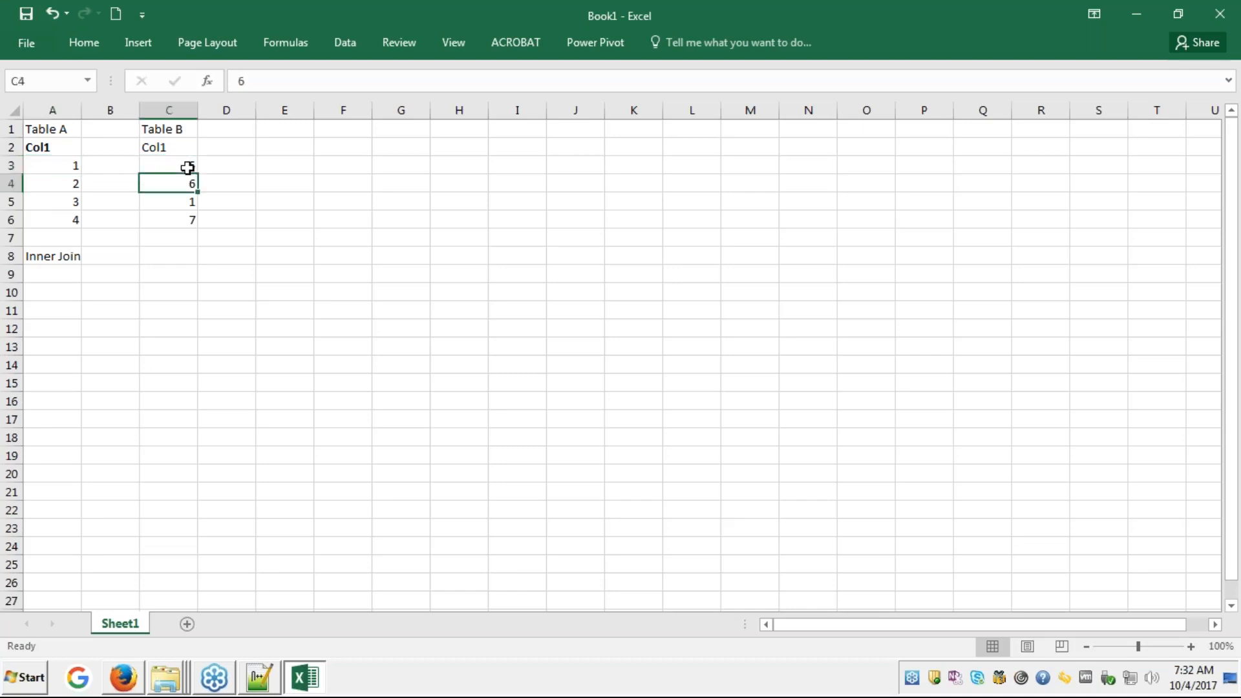
key("Down")
key("Down")
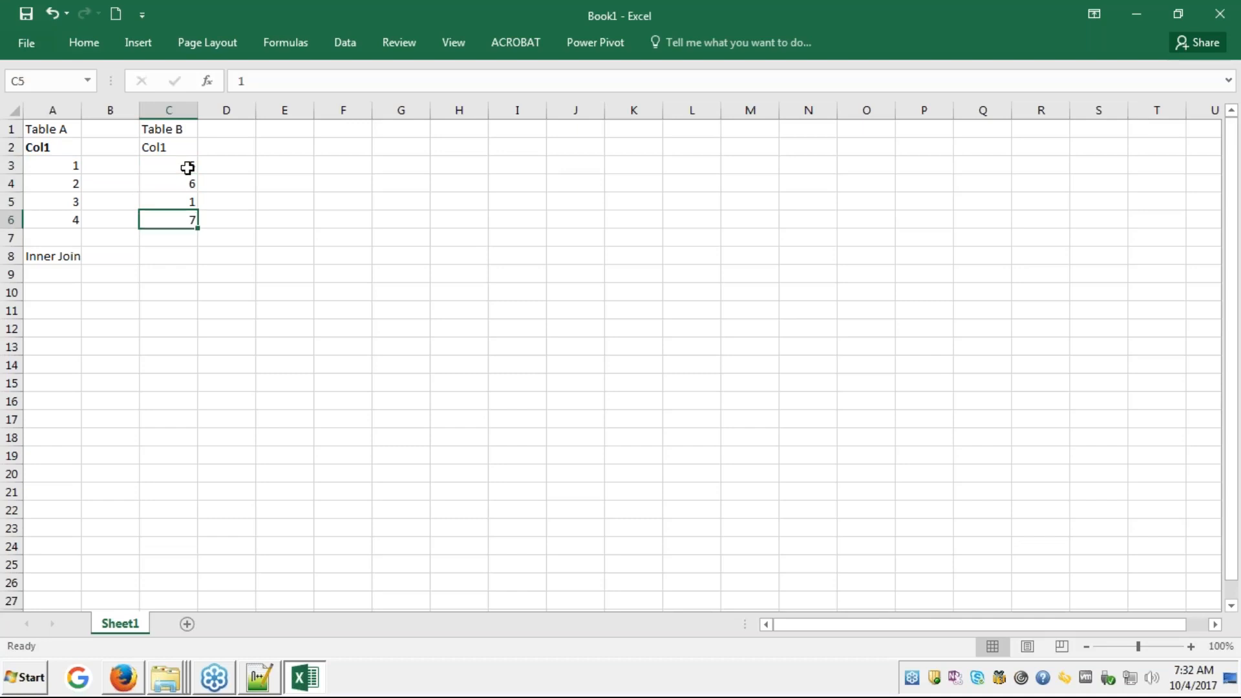
- Launch Notepad with a blank document for writing the join query
left_click(308, 167)
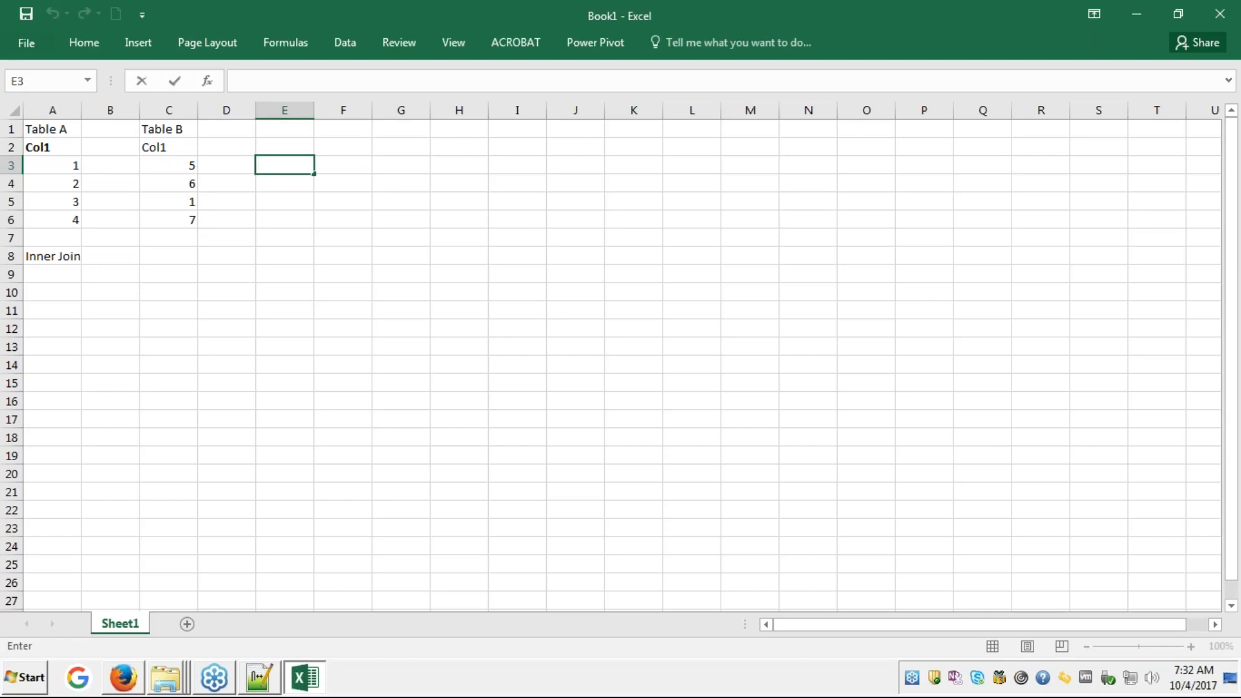
key("super+r")
type("seelct")
key("BackSpace")
key("BackSpace")
key("BackSpace")
key("BackSpace")
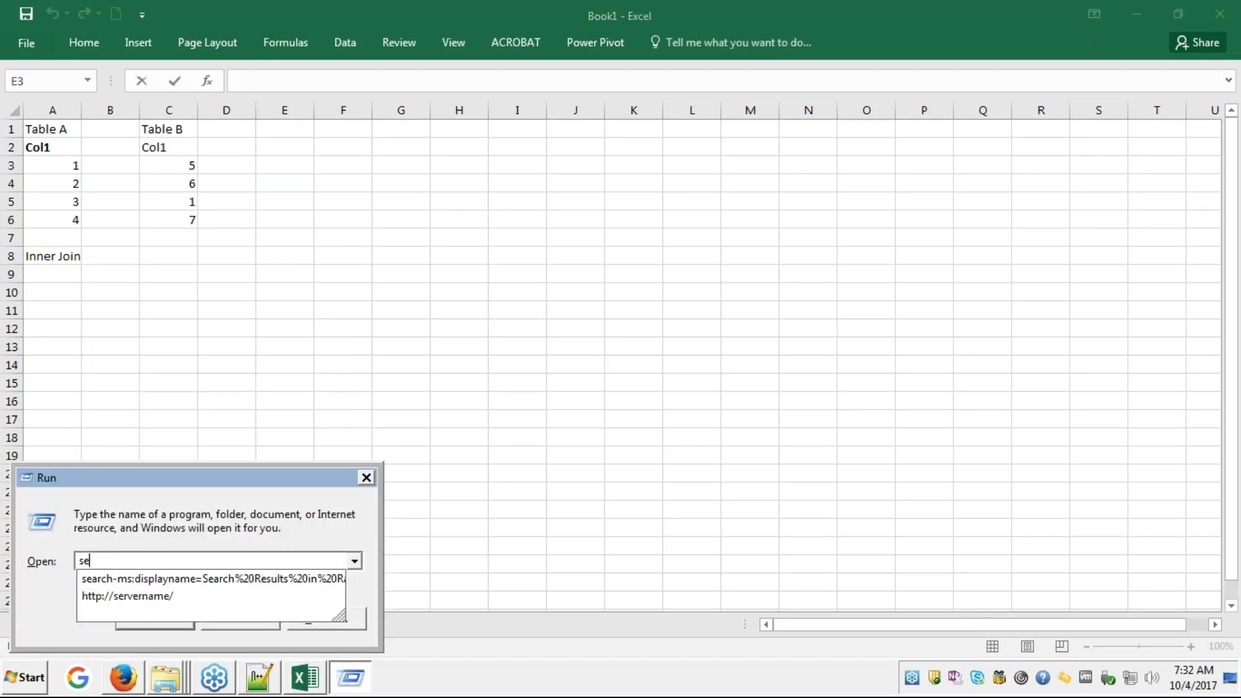
type("lect")
key("ctrl+a")
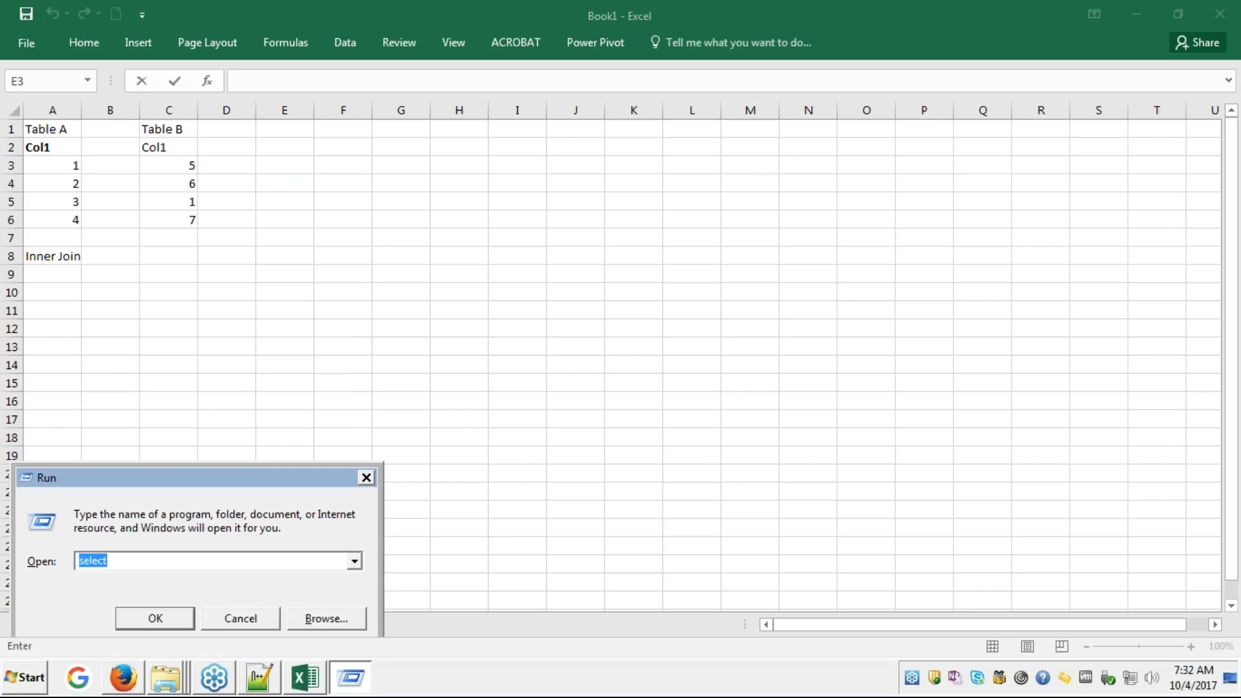
key("Return")
key("Return")
type("notepad")
key("Return")
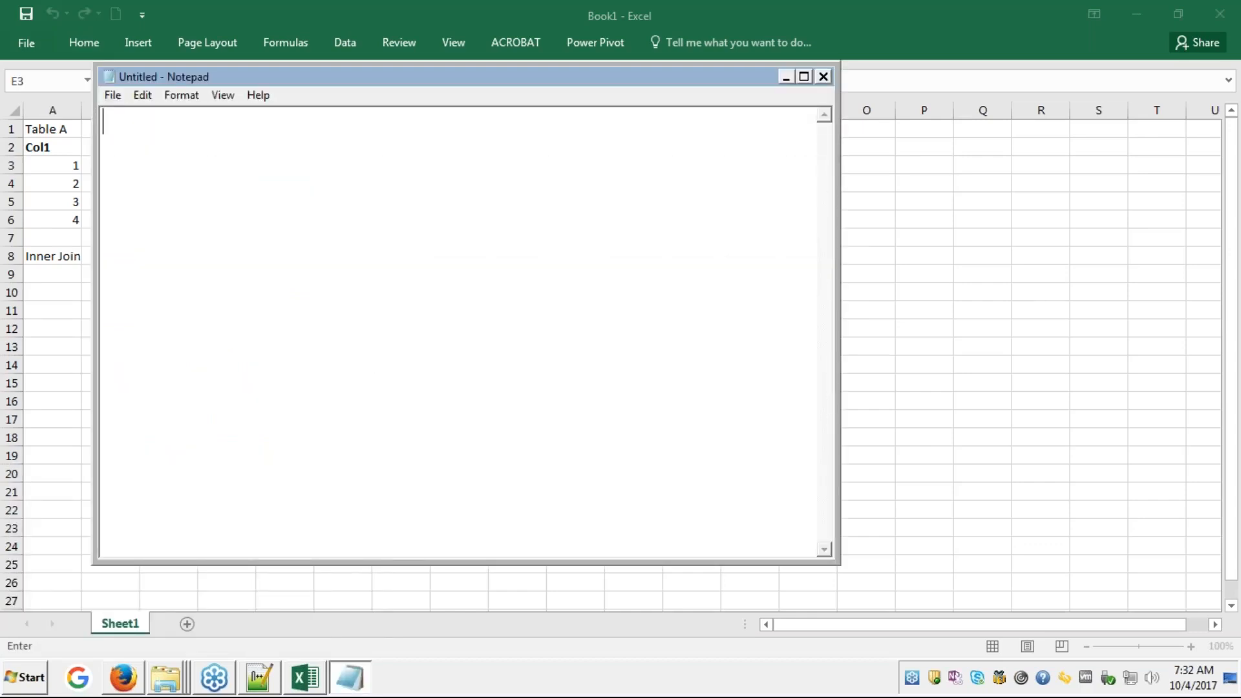
- Write the start of the SQL query in Notepad: select tablea.col1 from Table A
type("selct")
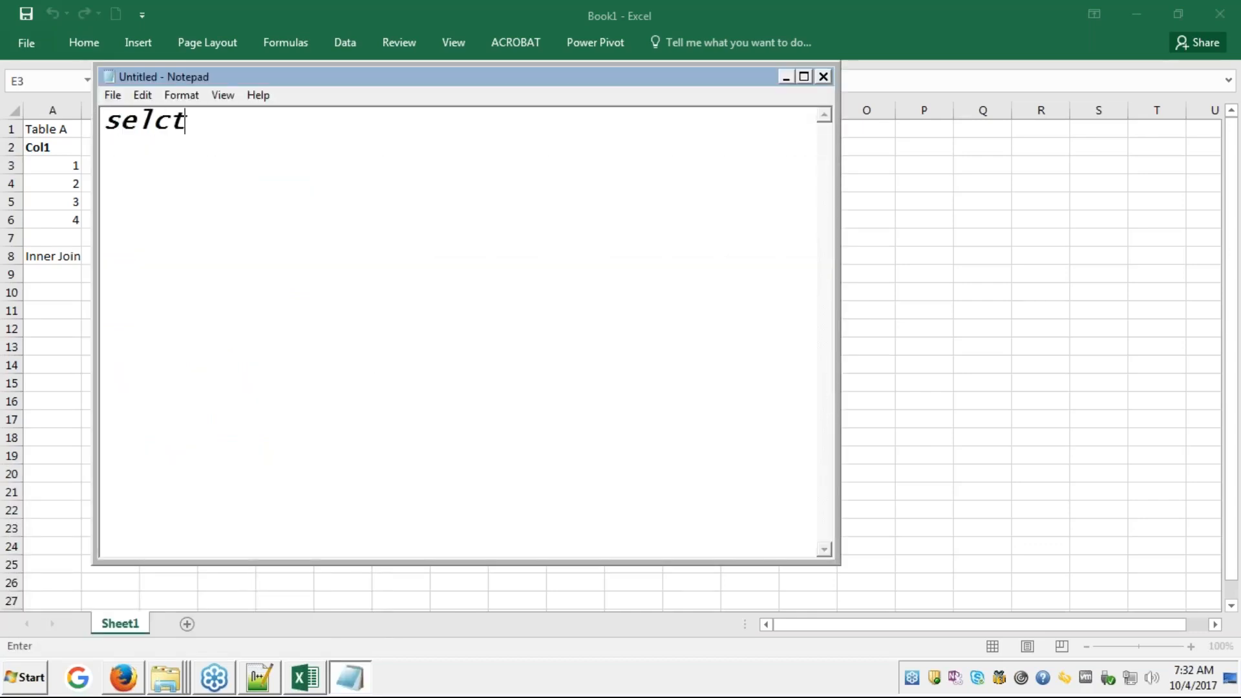
key("BackSpace")
key("BackSpace")
type("ect ")
type("cl1")
key("BackSpace")
key("BackSpace")
key("BackSpace")
type("tablea.")
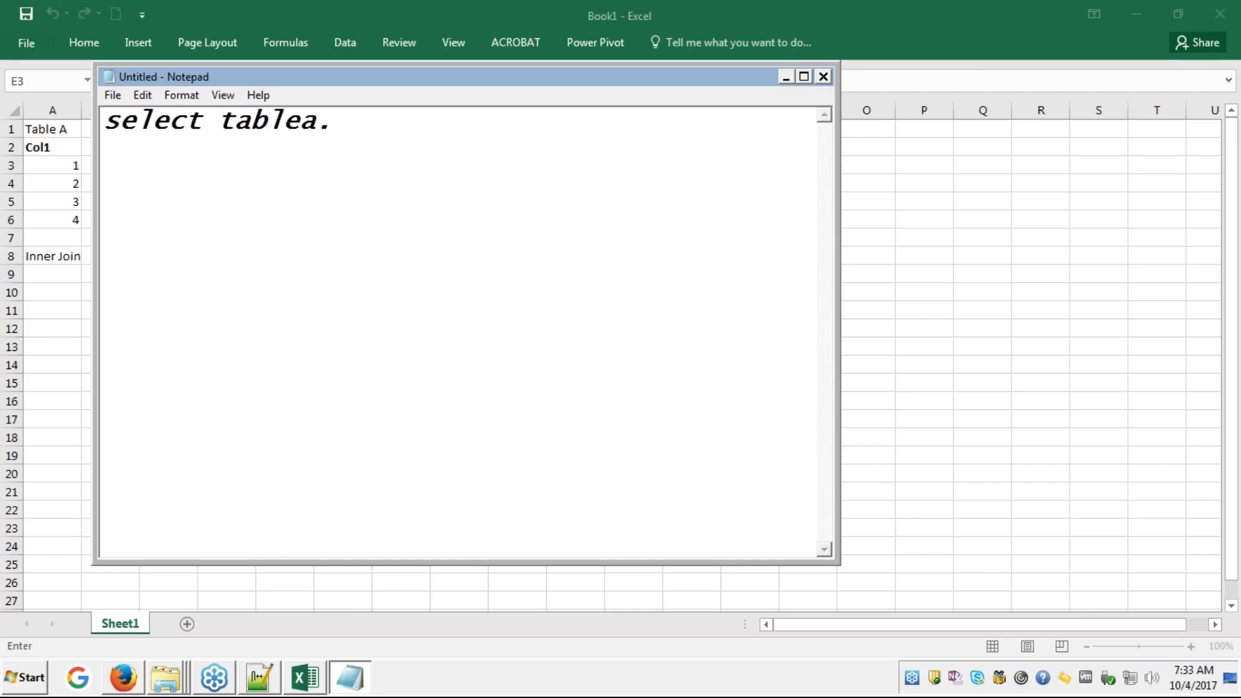
type("col1")
key("BackSpace")
type("from Table A")
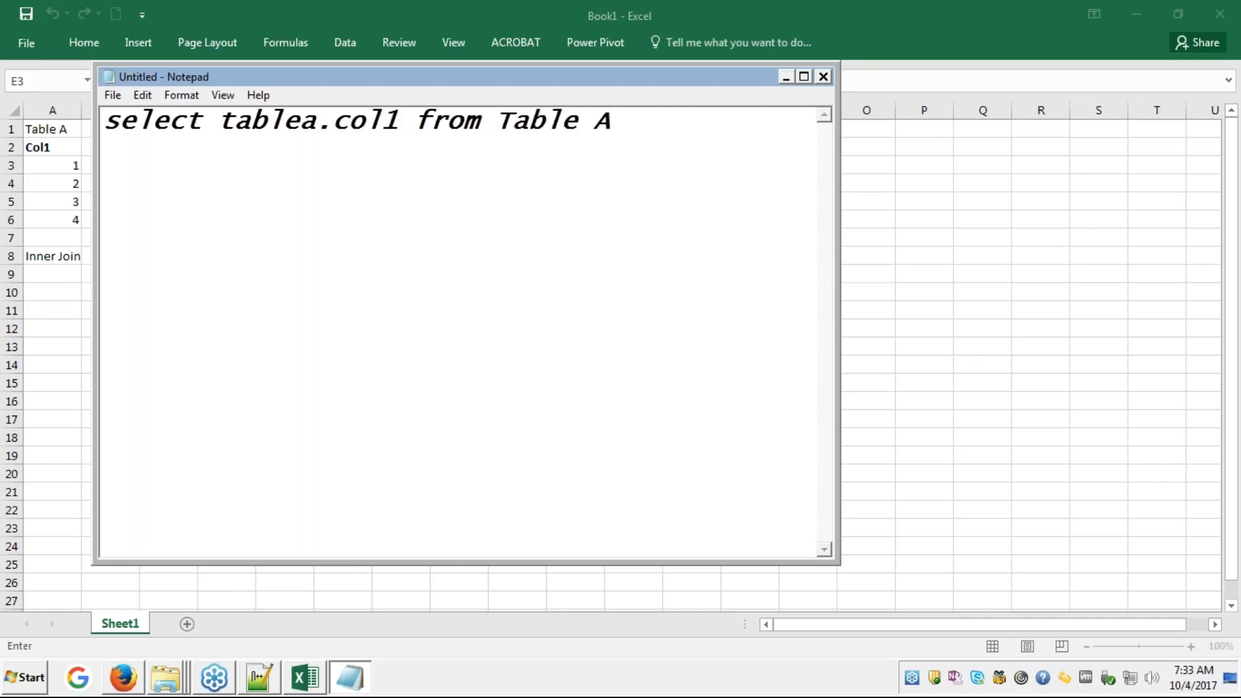
- Complete the query with inner join Table b on a.col1=b.col1, and switch back to the Excel workbook
type("inner join")
key("Return")
type("Table")
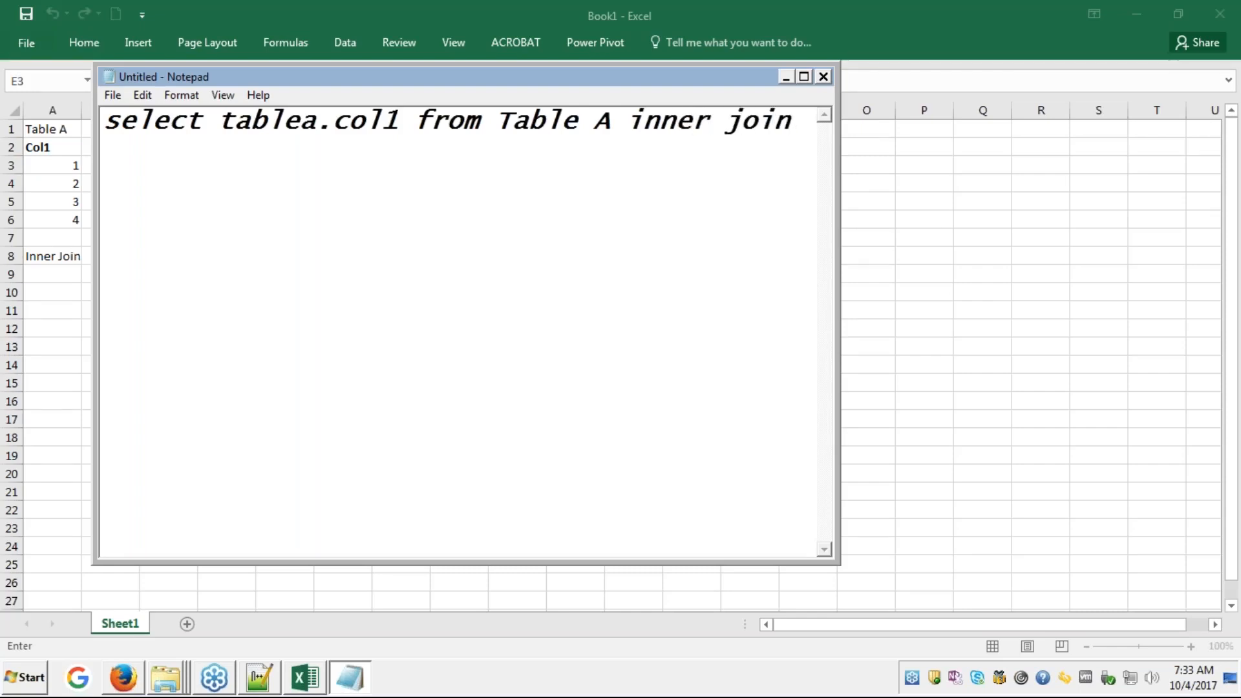
type(" b on")
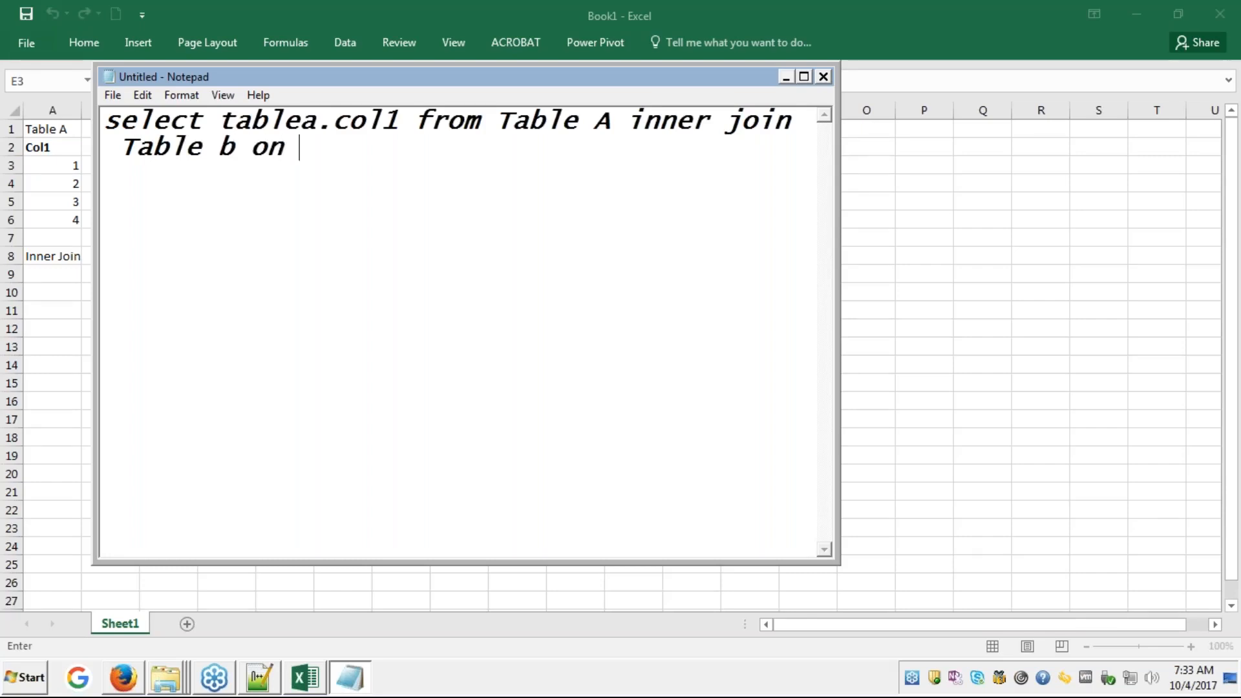
type(" a.")
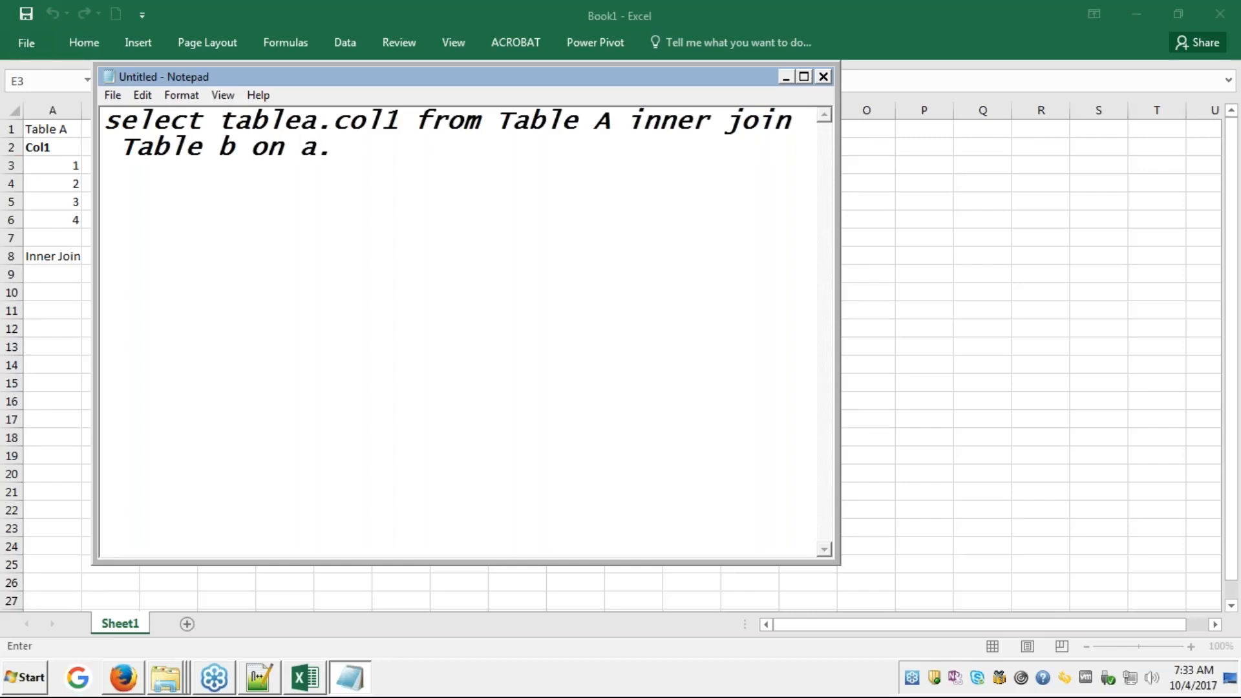
type("col1=b.")
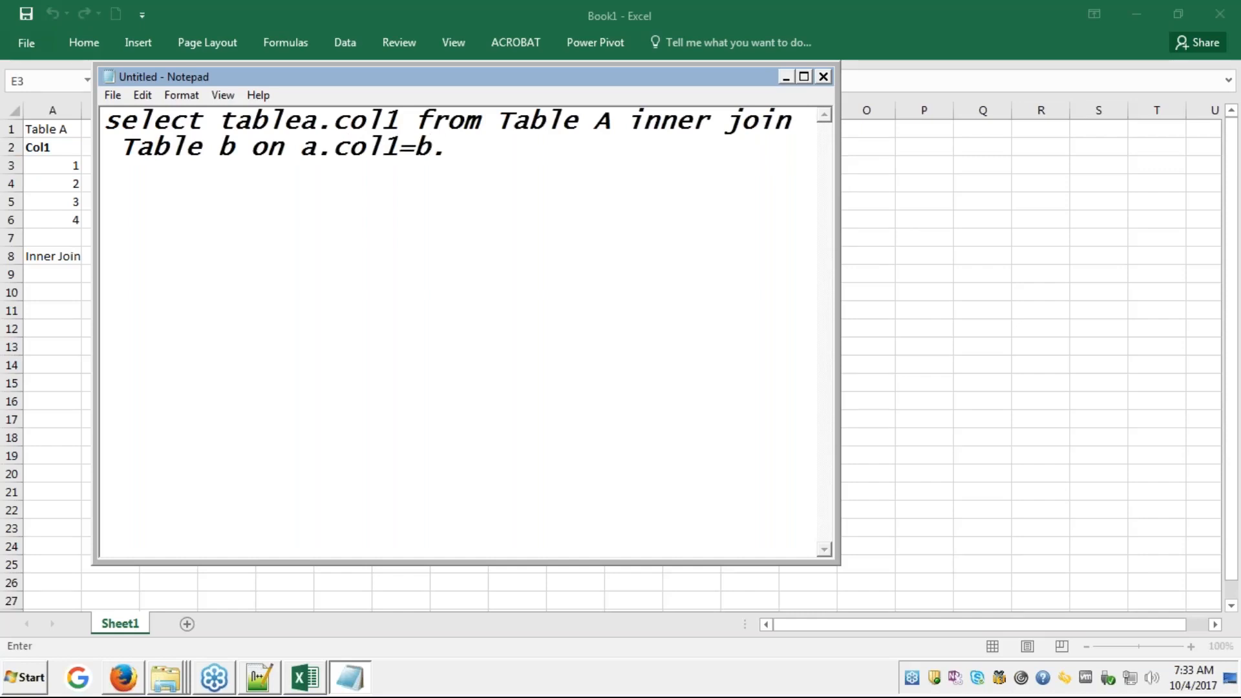
type("cl")
key("BackSpace")
type("ol1")
left_click(922, 246)
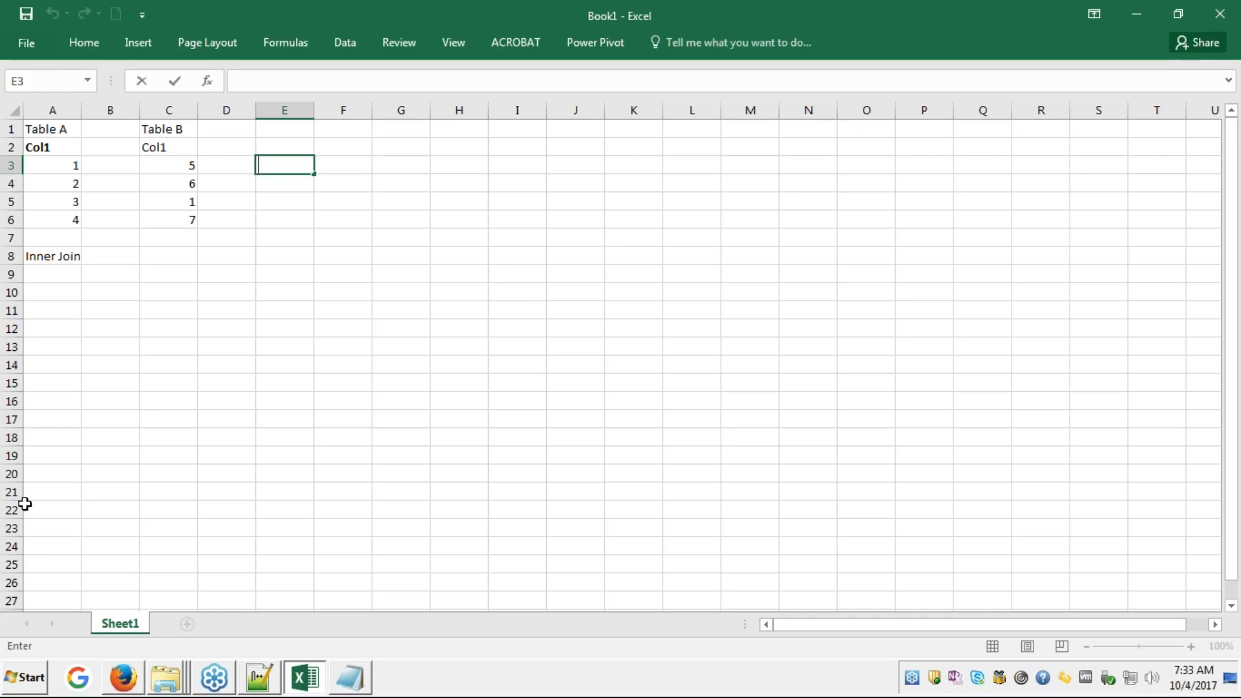
- Launch Paint (mspaint) with a blank canvas for drawing a diagram of the join
key("super+r")
type("m")
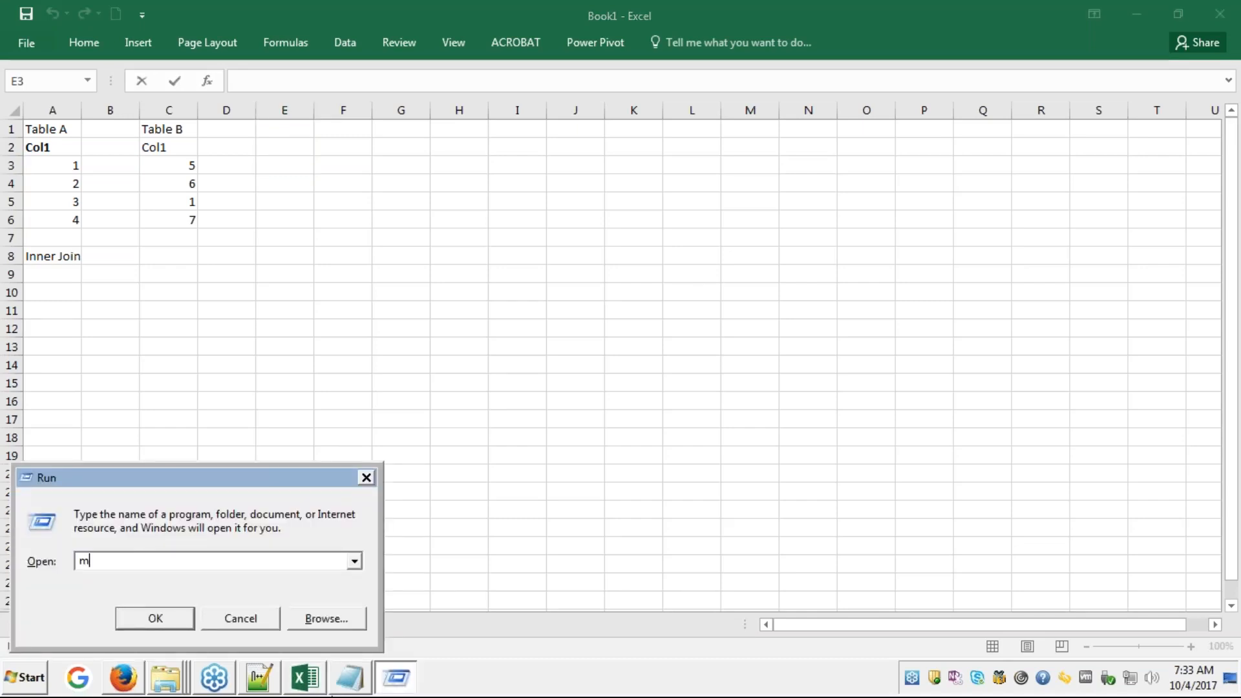
type("spaint")
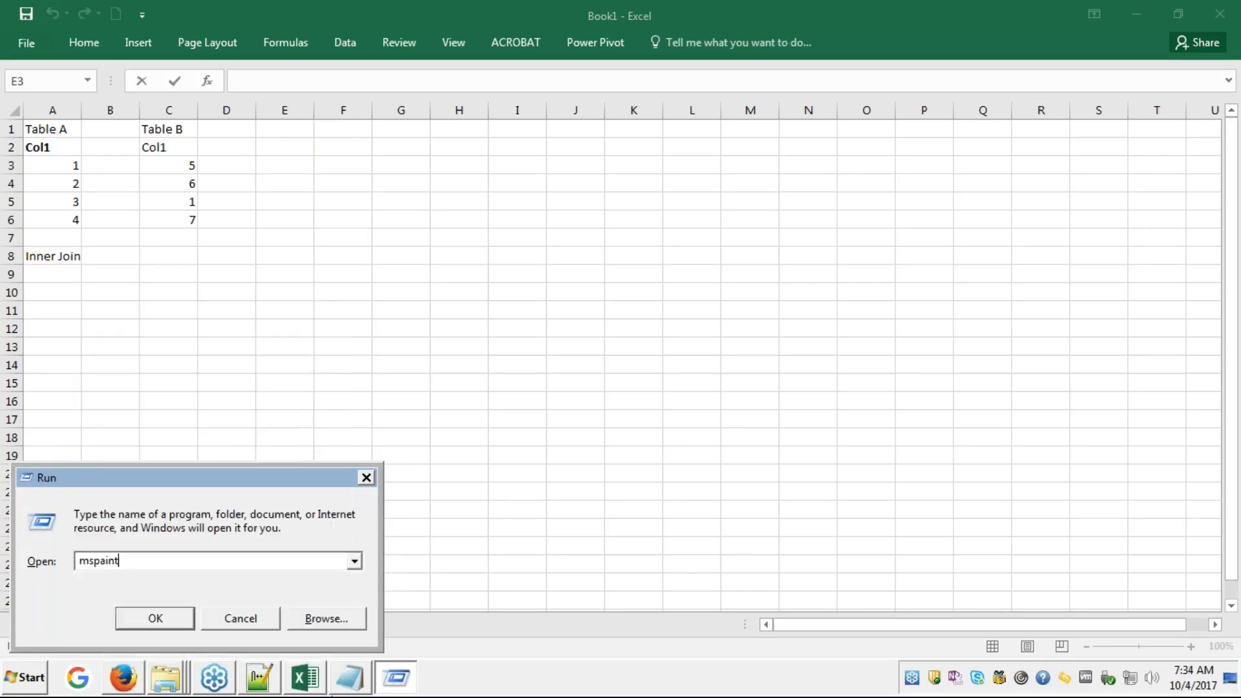
key("Return")
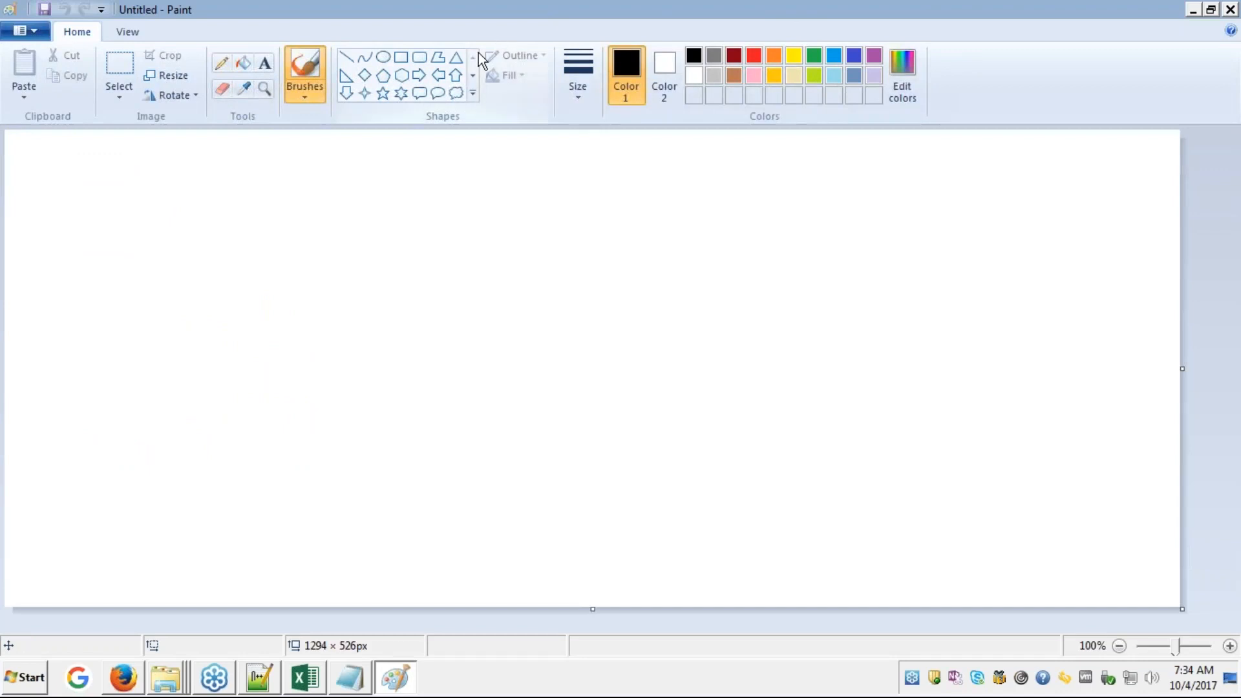
- Draw two overlapping ellipses side by side, the first about 81 × 127 px and the second about 80 × 95 px
left_click(383, 58)
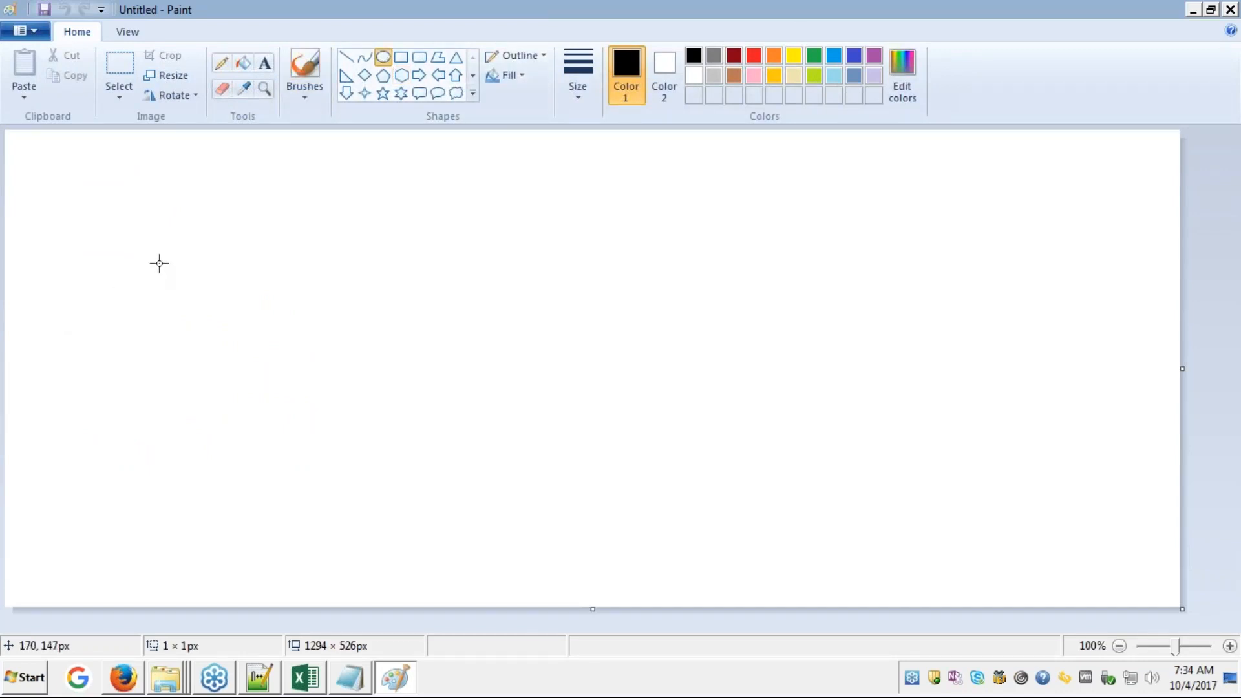
left_click_drag(159, 263, 232, 377)
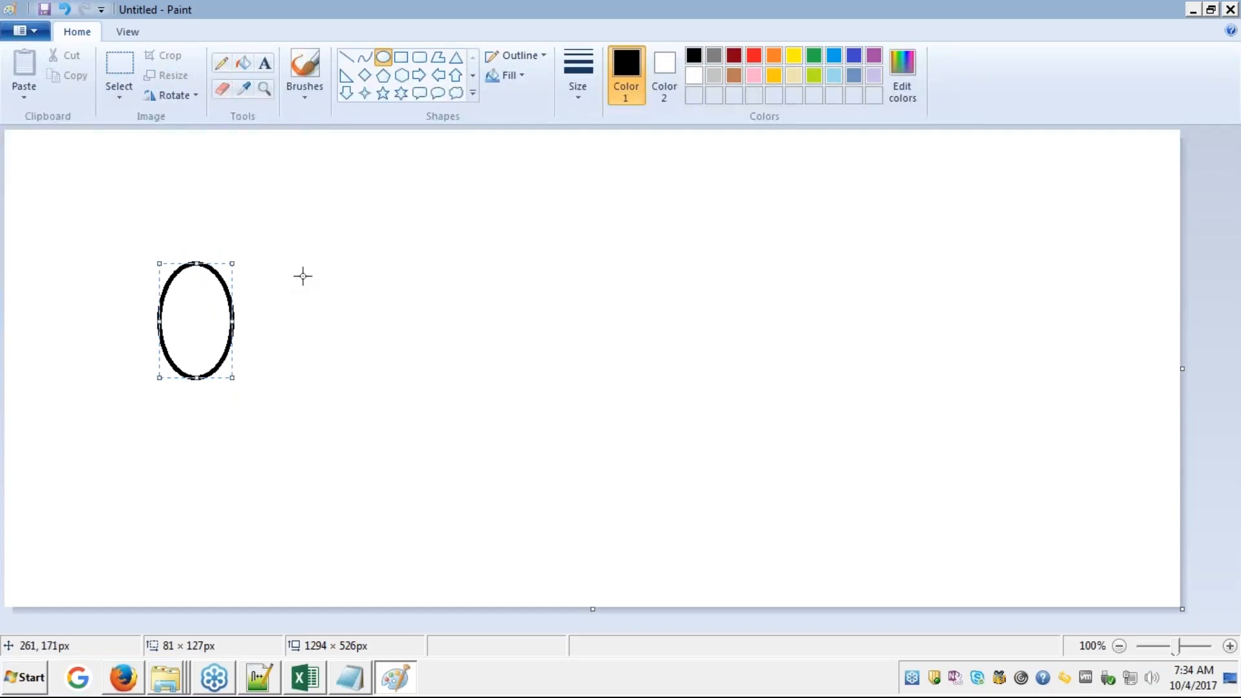
left_click_drag(281, 285, 208, 372)
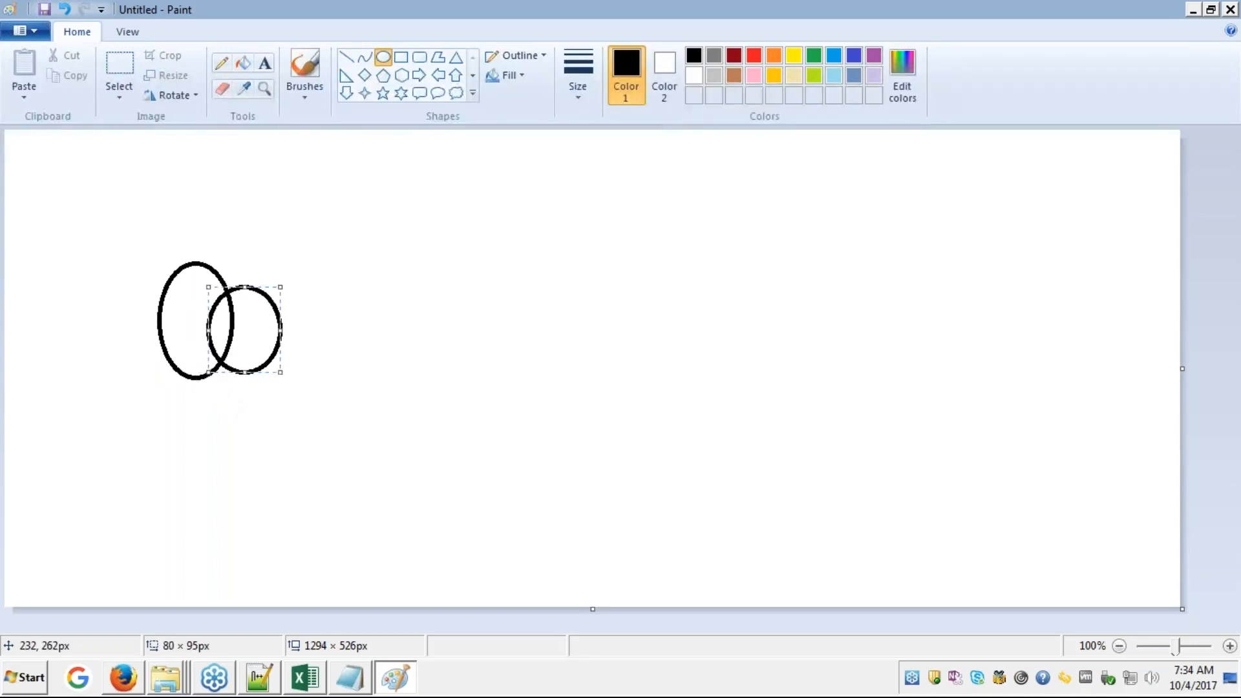
left_click(316, 244)
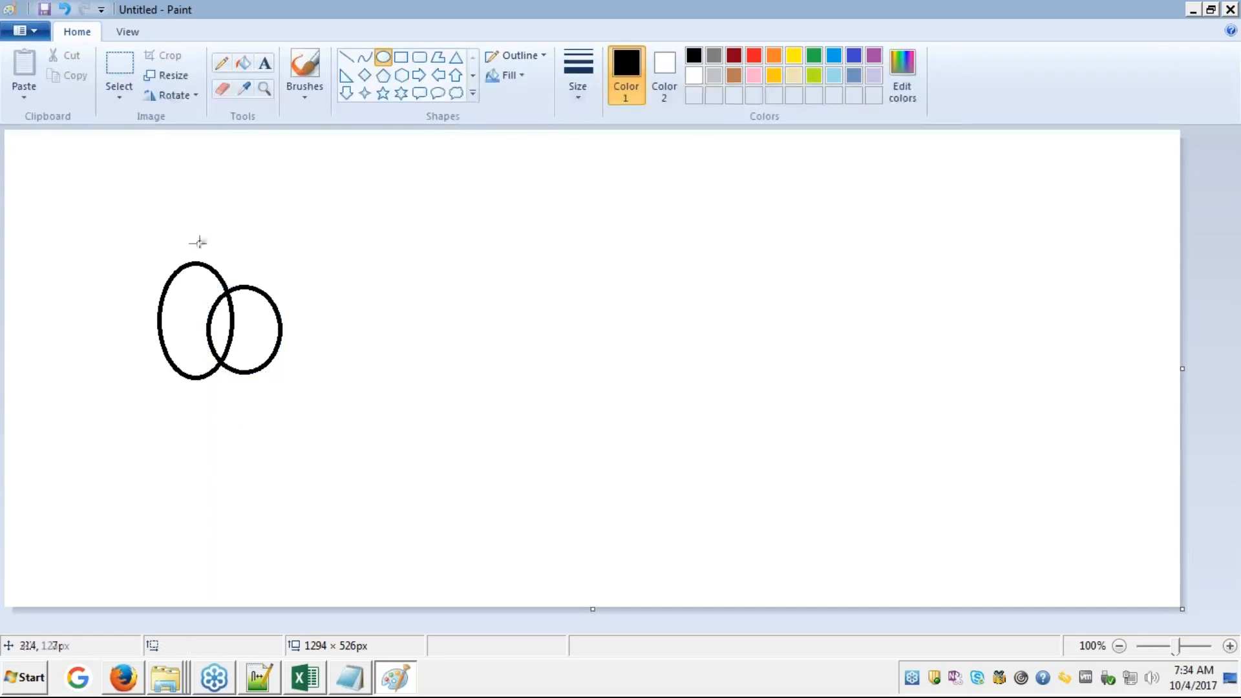
- Add the text labels a above the larger ellipse and b above the smaller one
left_click(265, 63)
left_click(188, 228)
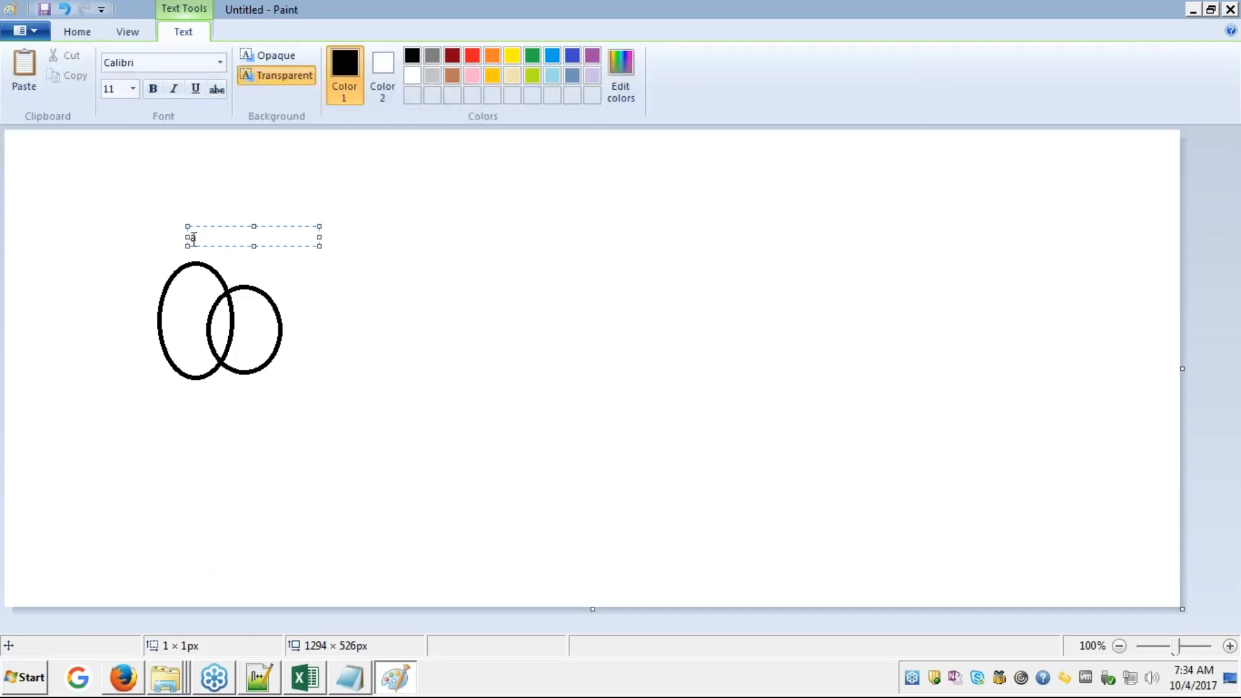
left_click(338, 274)
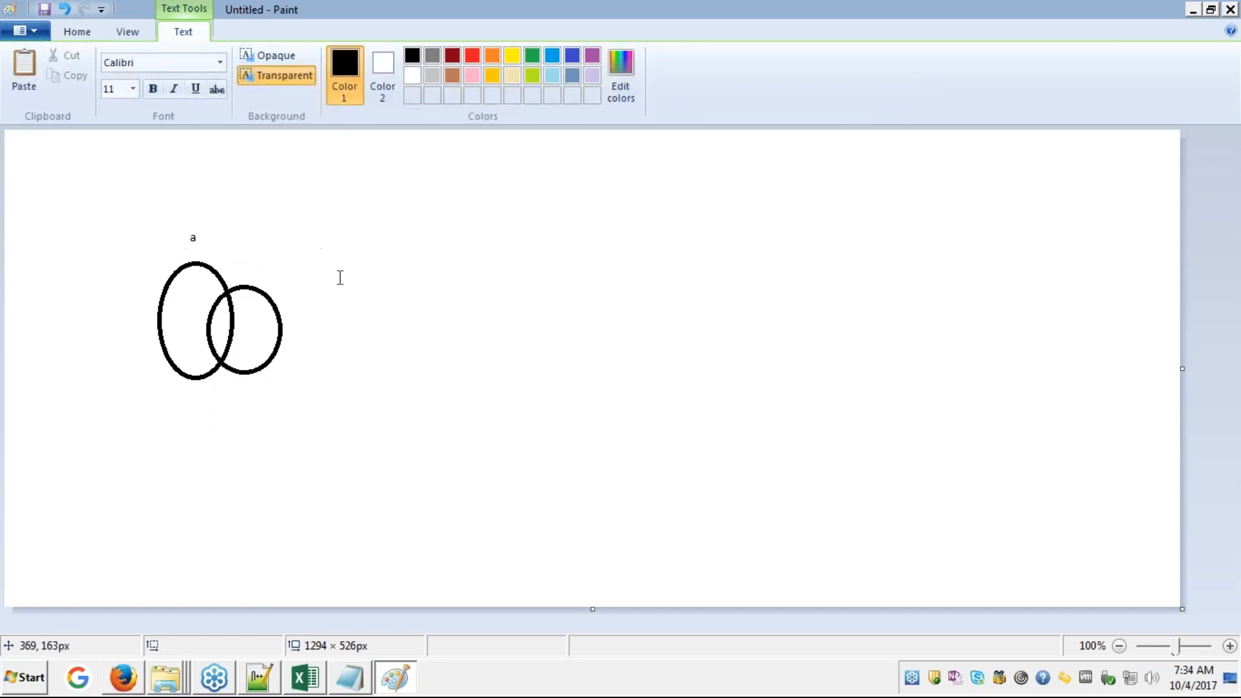
left_click(263, 276)
type("b")
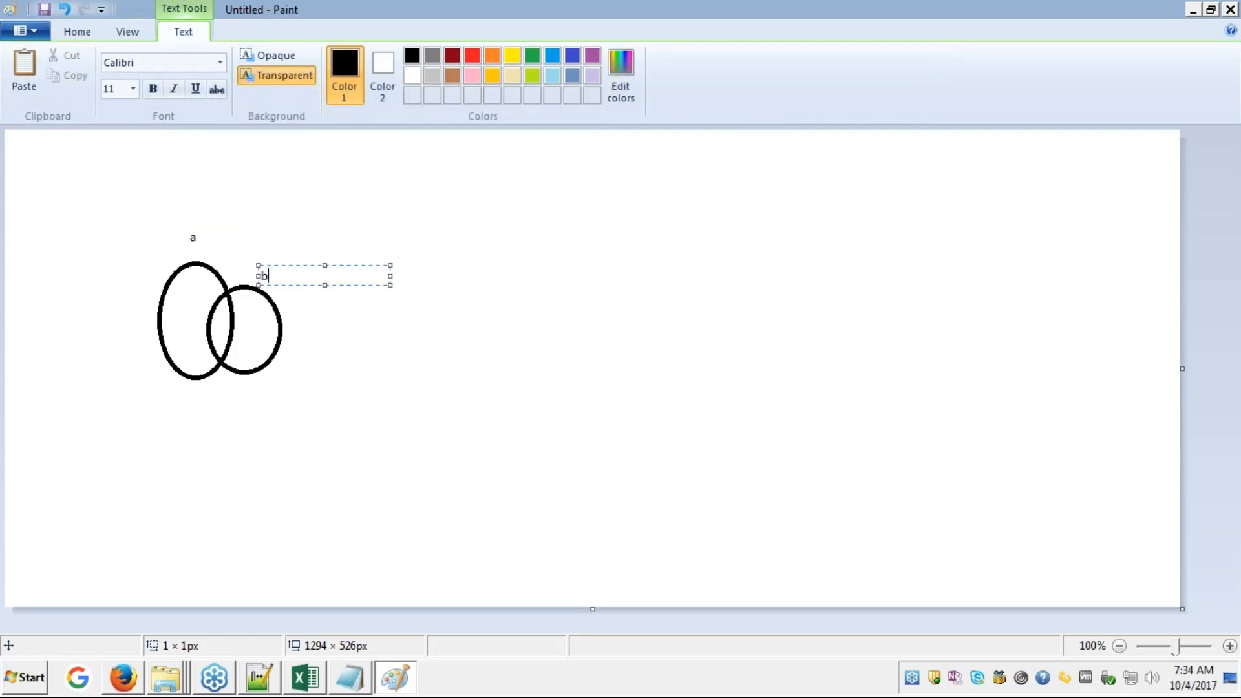
left_click(321, 330)
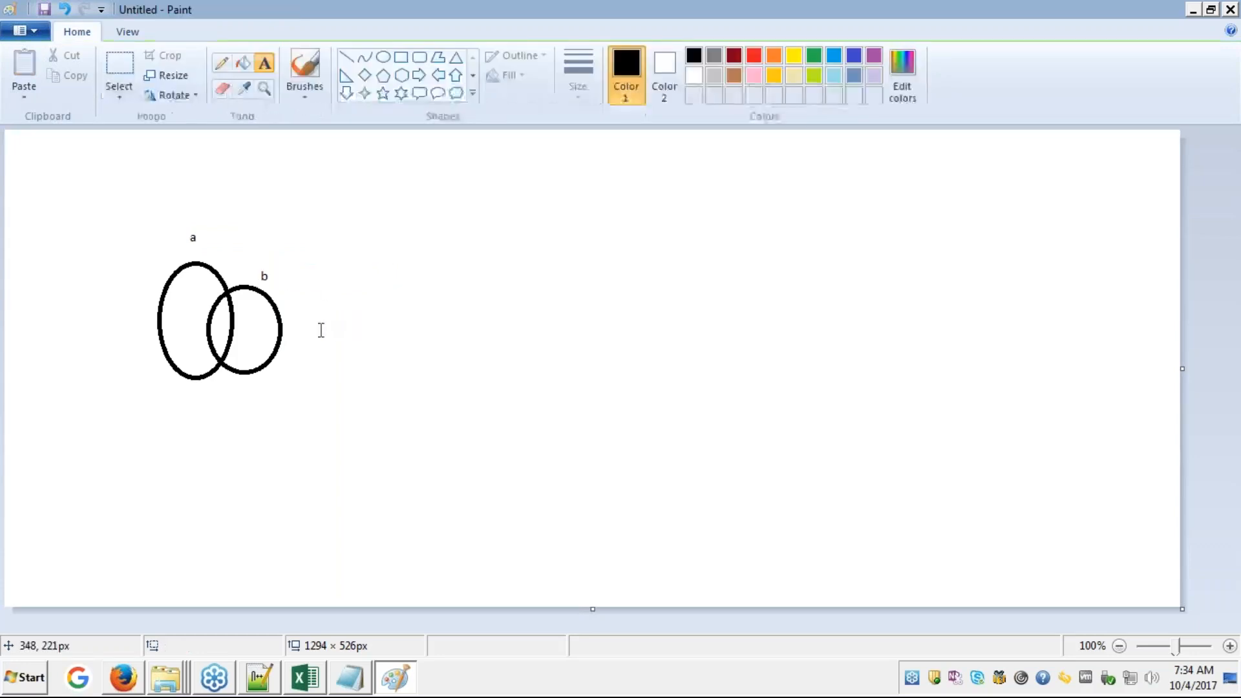
- Check the table values in the Excel workbook and write the shared value 1 in the overlap of the two ellipses
left_click(187, 287)
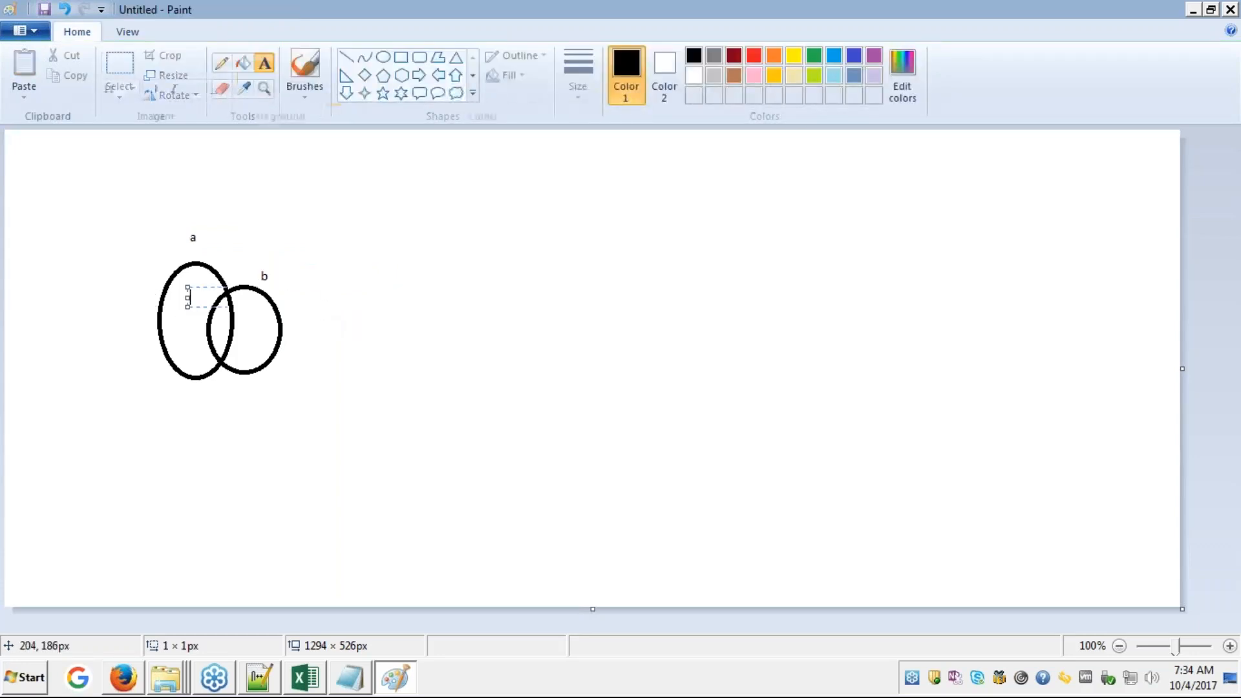
key("alt+Tab")
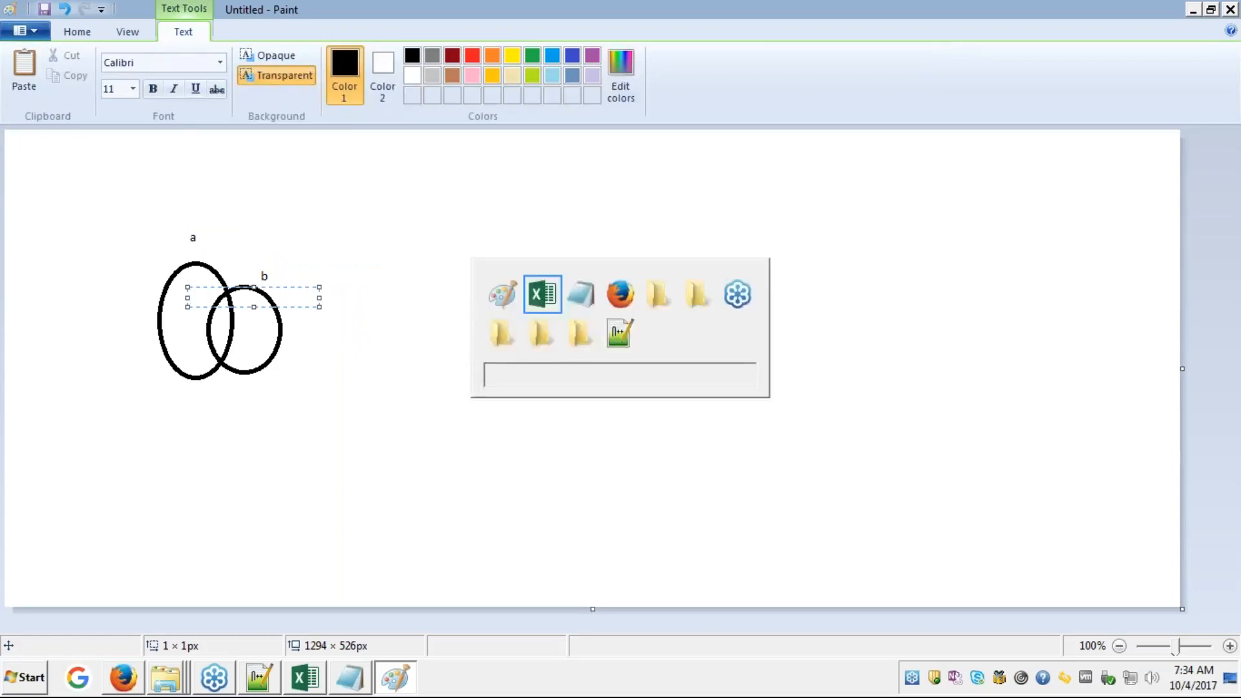
key("alt+Tab")
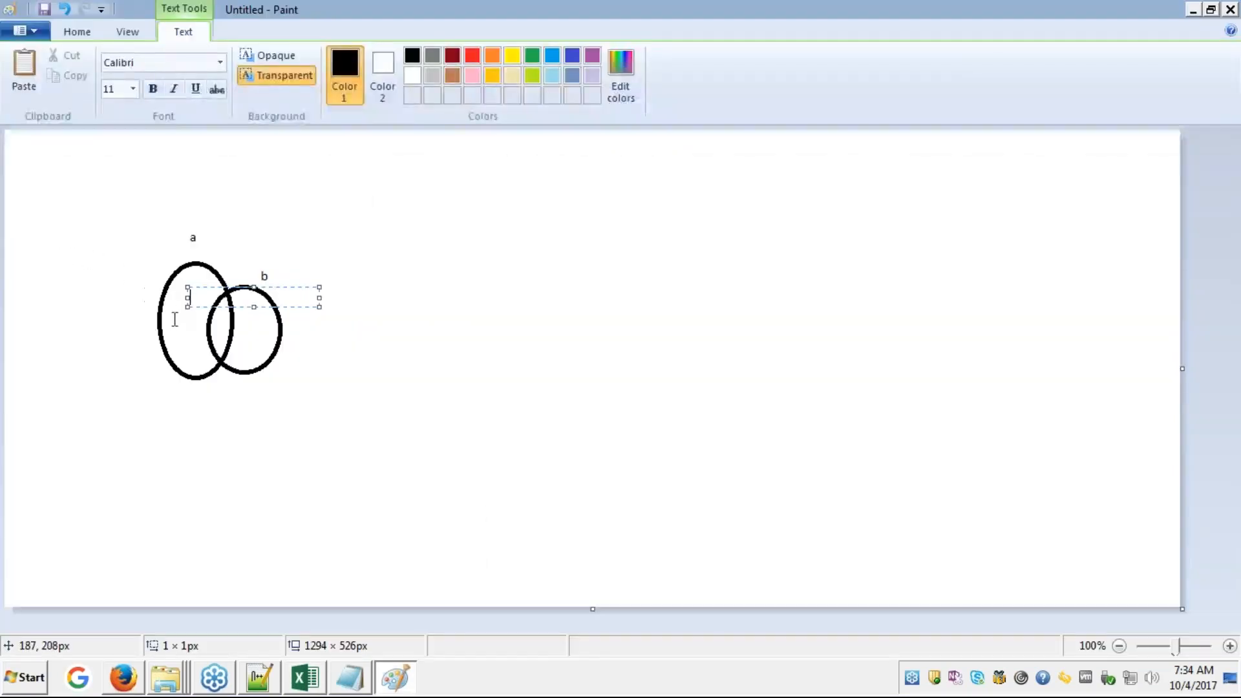
left_click(221, 323)
left_click(222, 322)
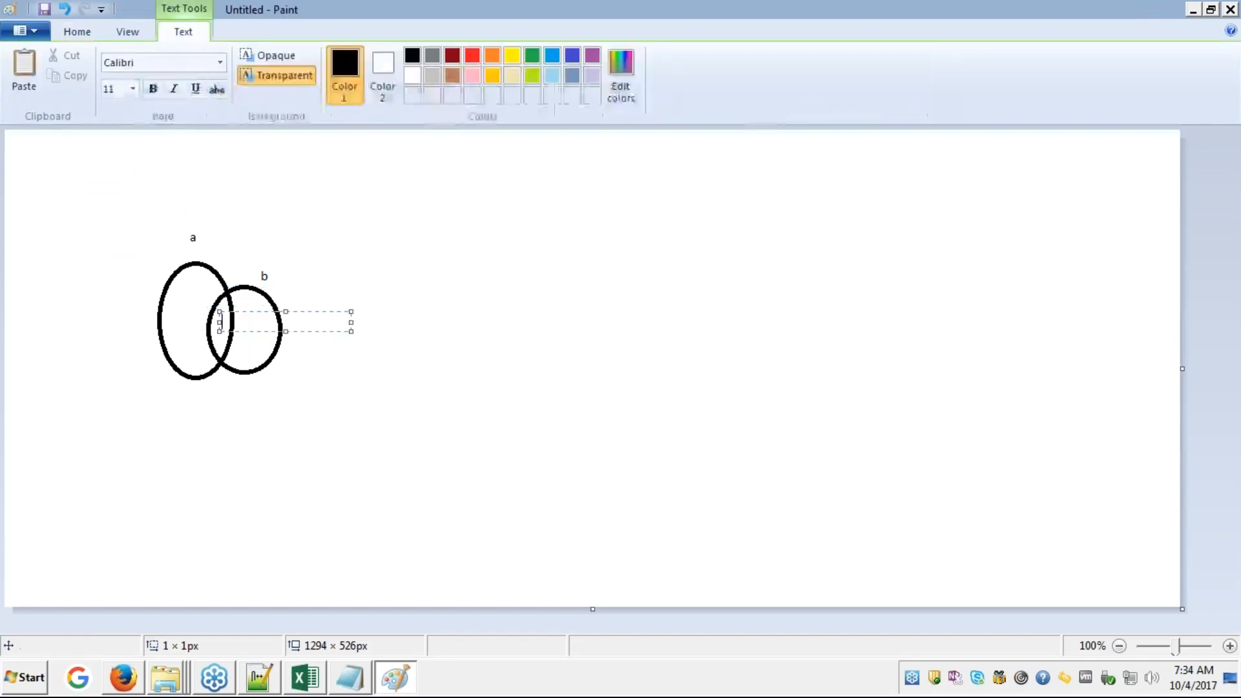
type("1")
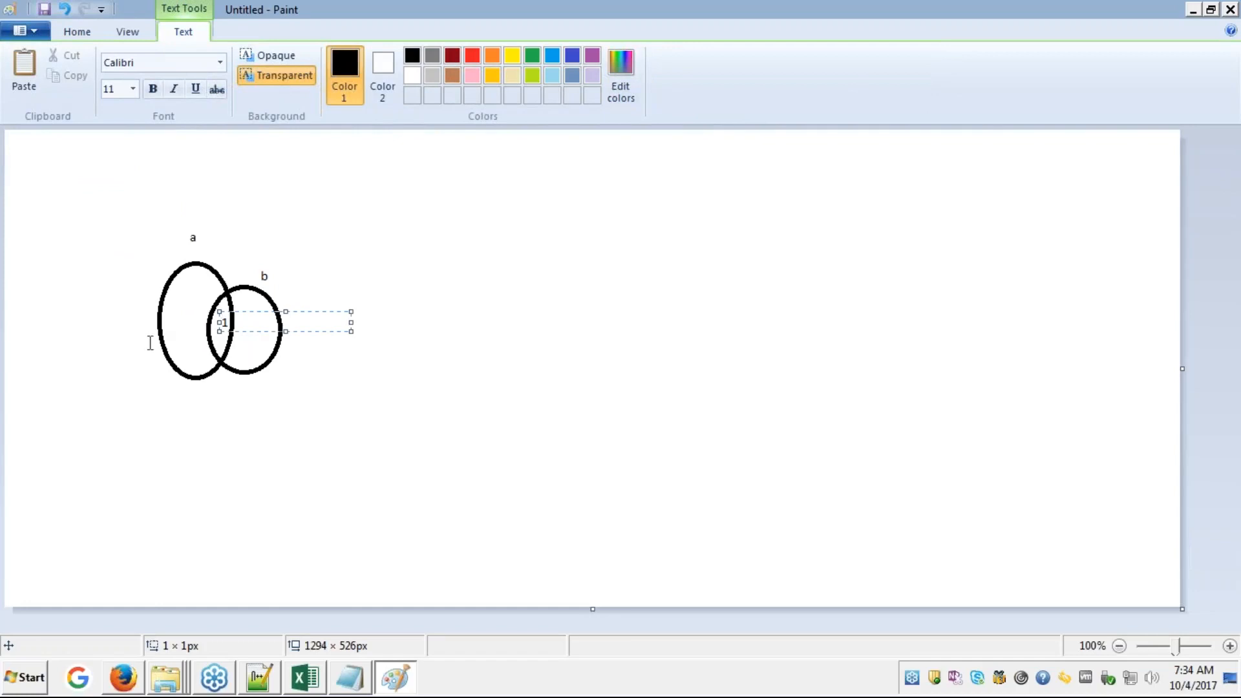
left_click(194, 292)
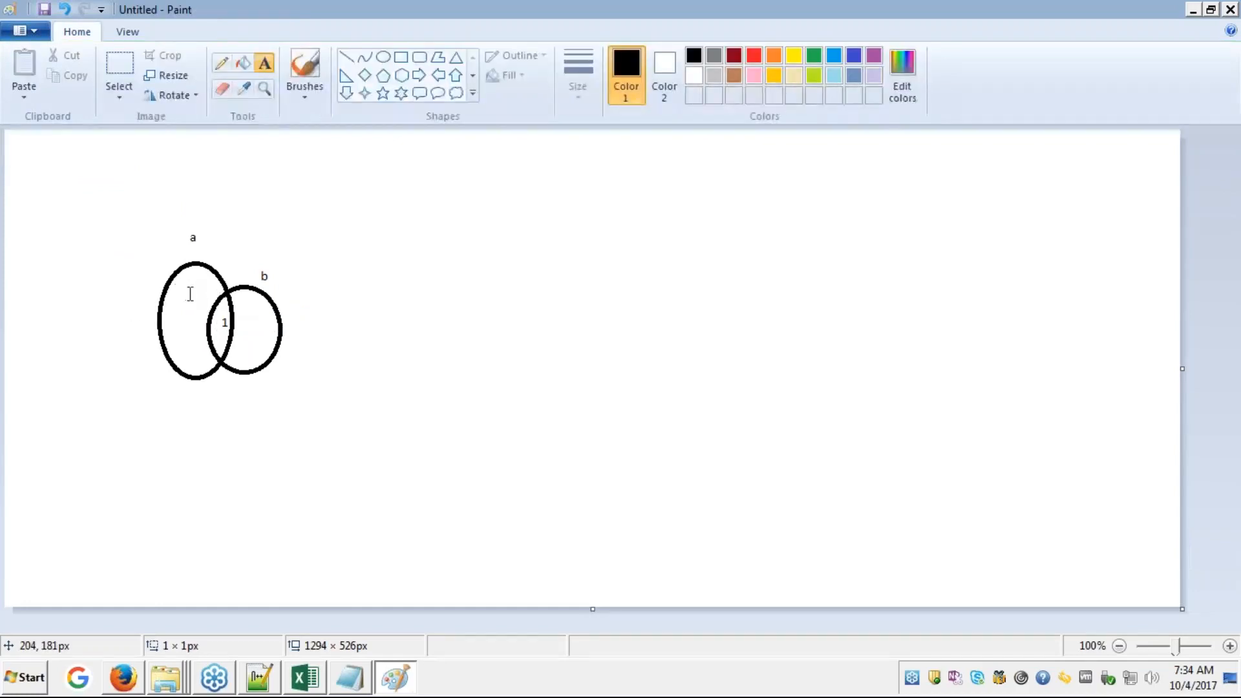
- Write the values 2, 3 and 4 on separate lines inside ellipse a, outside the overlap
left_click(189, 286)
type("2")
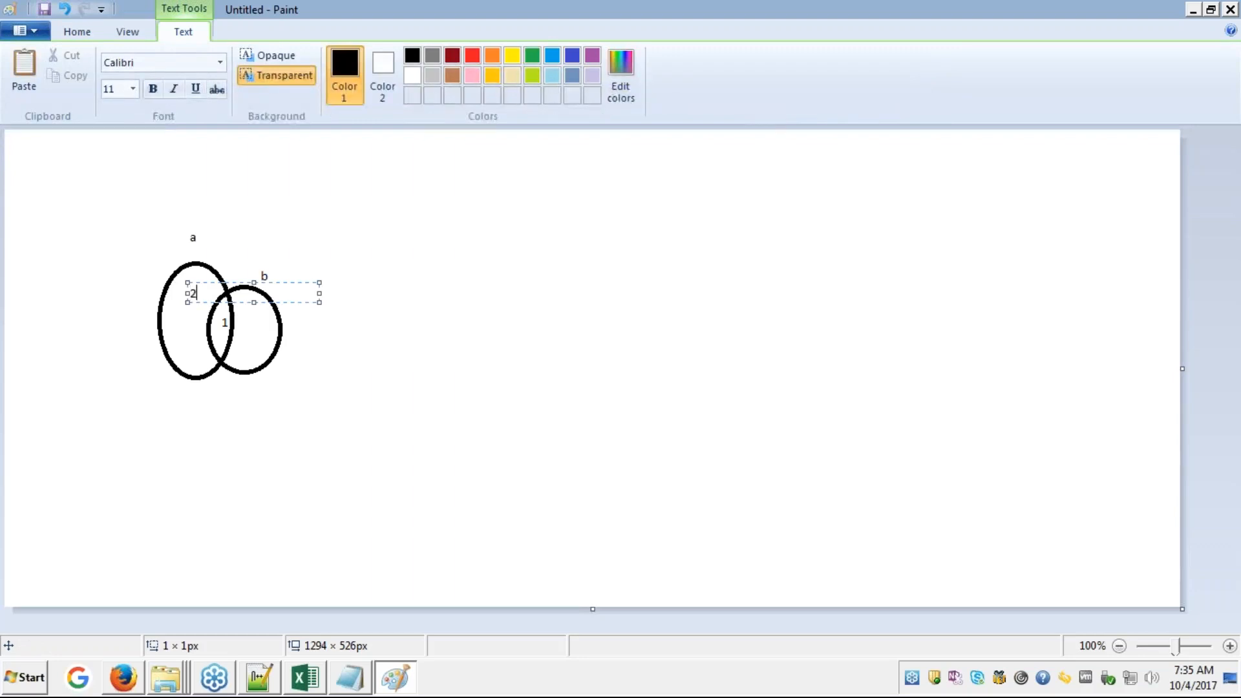
key("Return")
type("3")
key("Return")
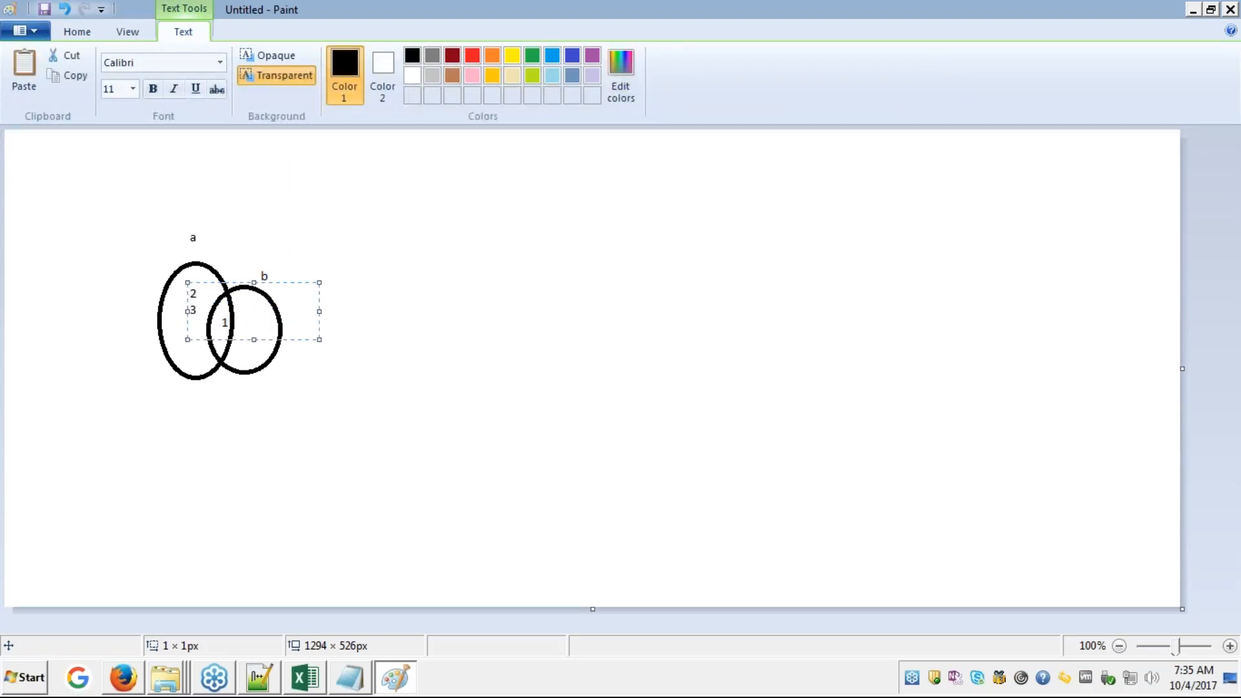
type("4")
left_click(406, 302)
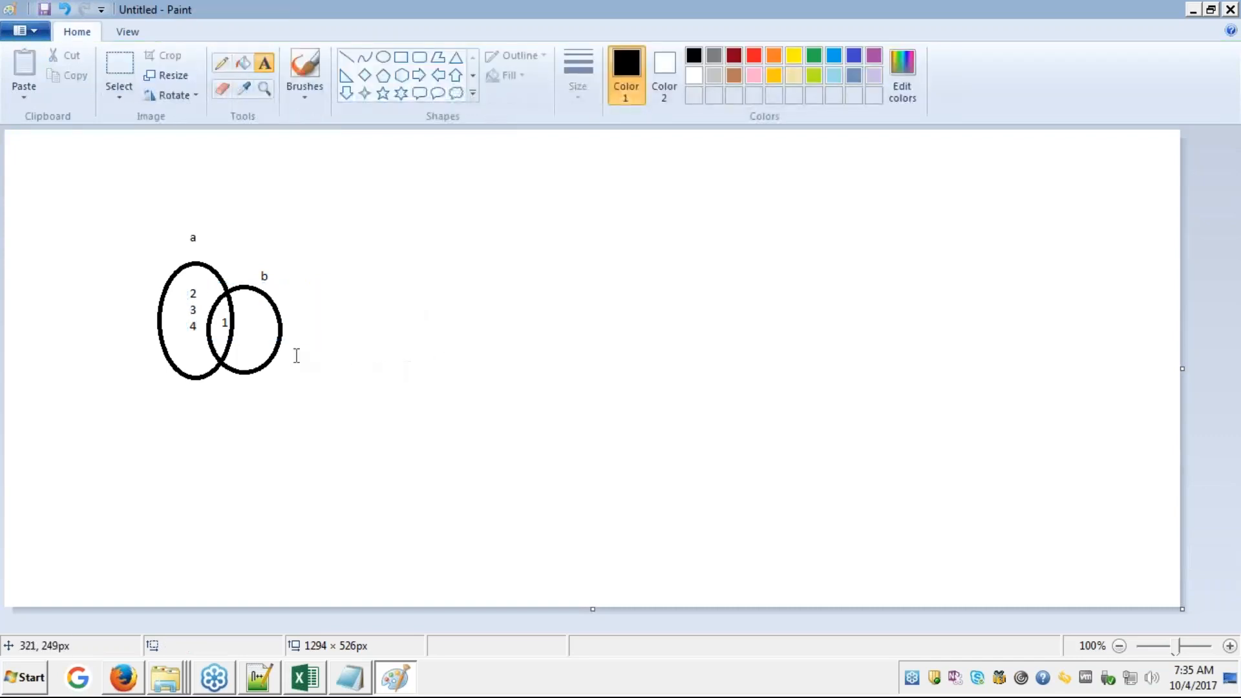
- Check Table B in the Excel workbook and write its values 5, 6 and 7 on separate lines inside ellipse b, outside the overlap
left_click(252, 309)
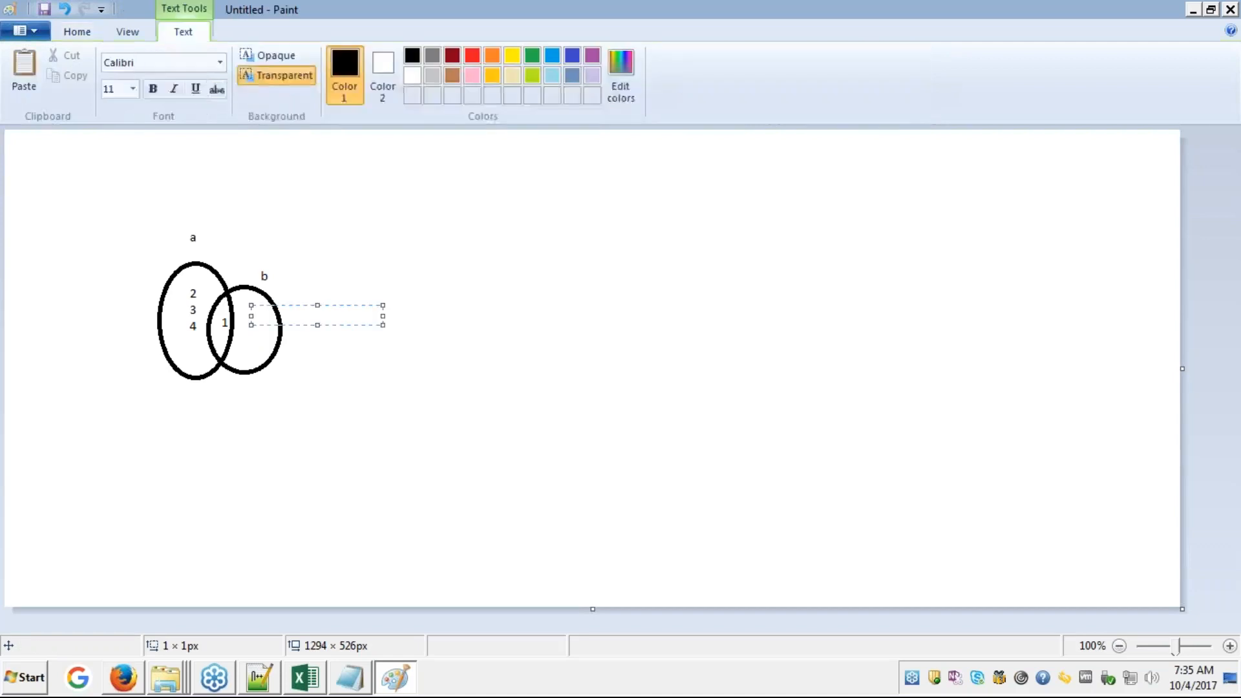
key("alt+Tab")
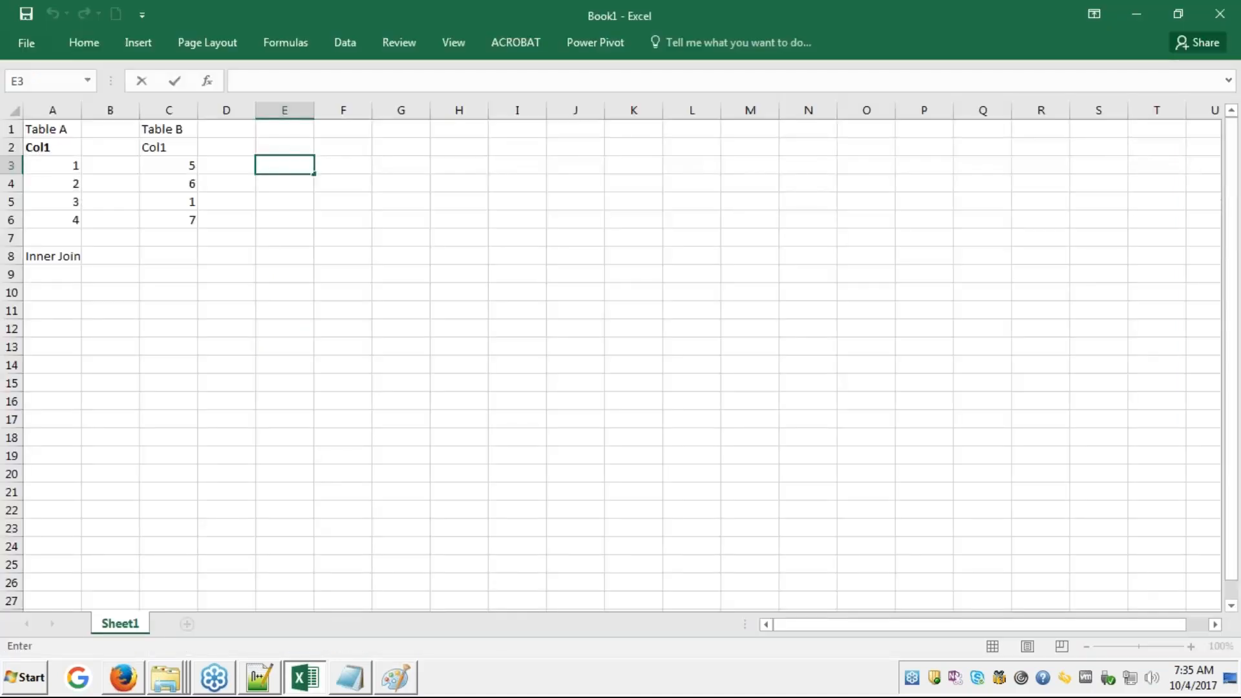
key("alt+Tab")
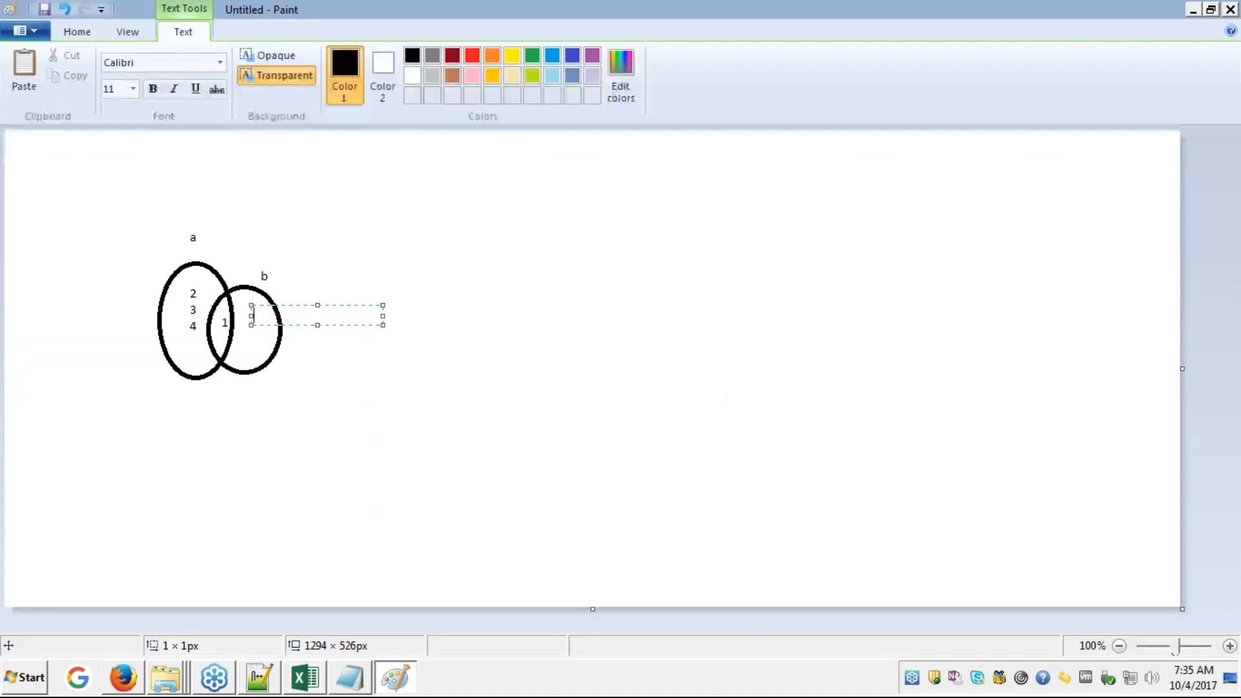
type("6")
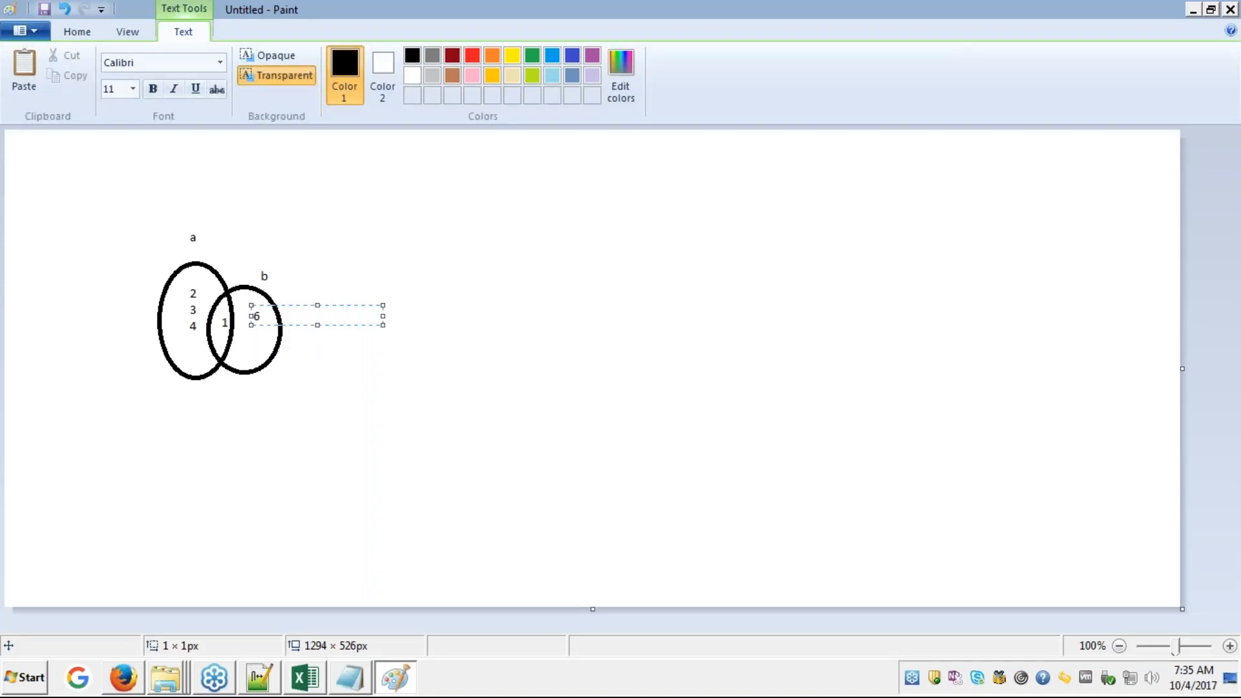
key("BackSpace")
type("5")
key("Return")
type("6")
key("Return")
type("7")
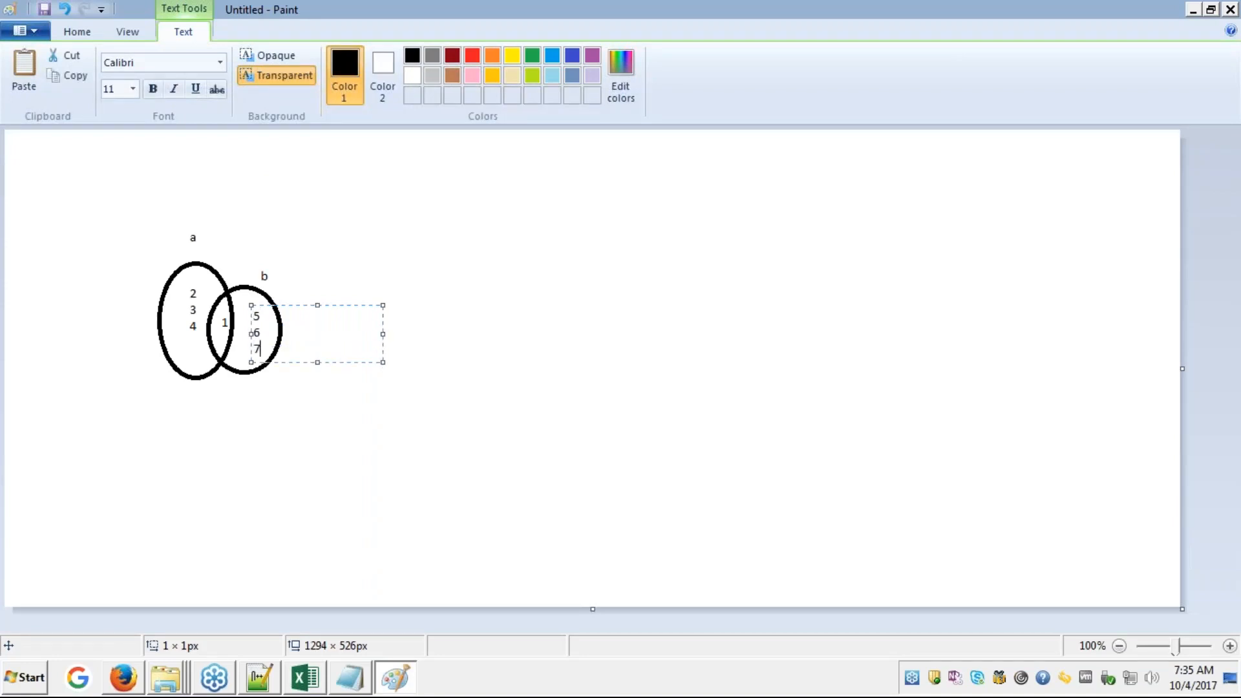
key("Return")
left_click(571, 265)
- Compare Table B's cell C5 in Excel with the value in the Paint diagram's overlap, and return to the workbook
key("alt+Tab")
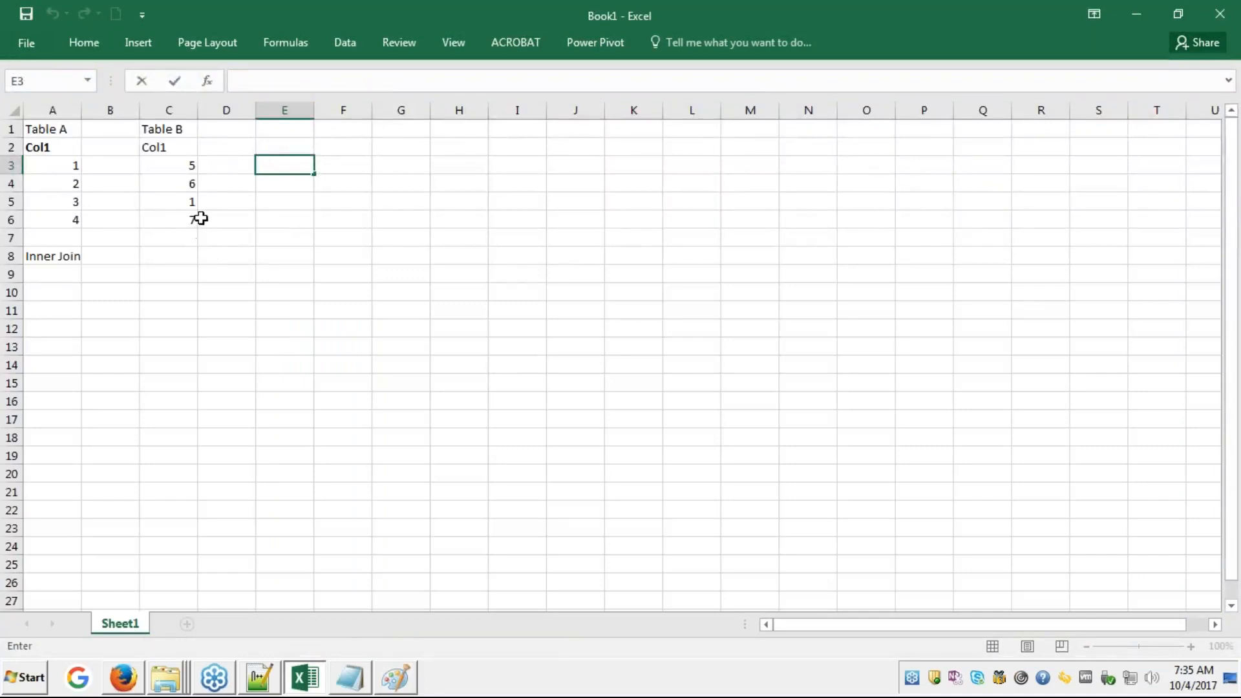
left_click(190, 201)
key("alt+Tab")
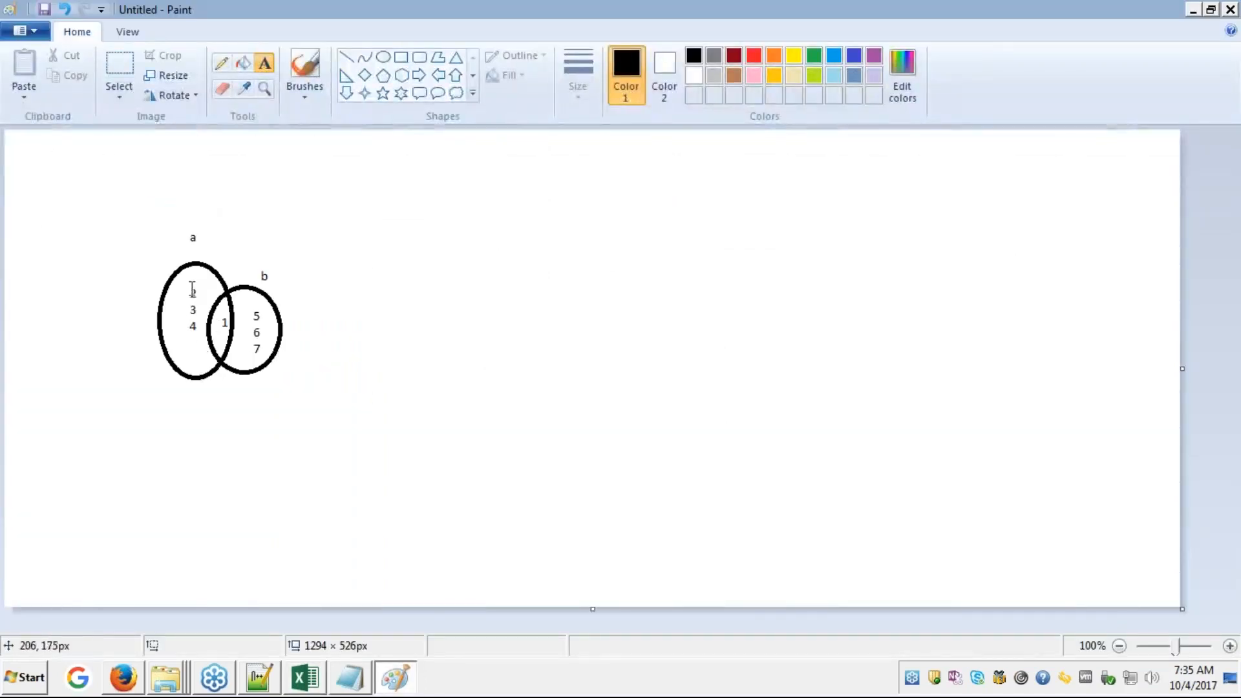
left_click(221, 330)
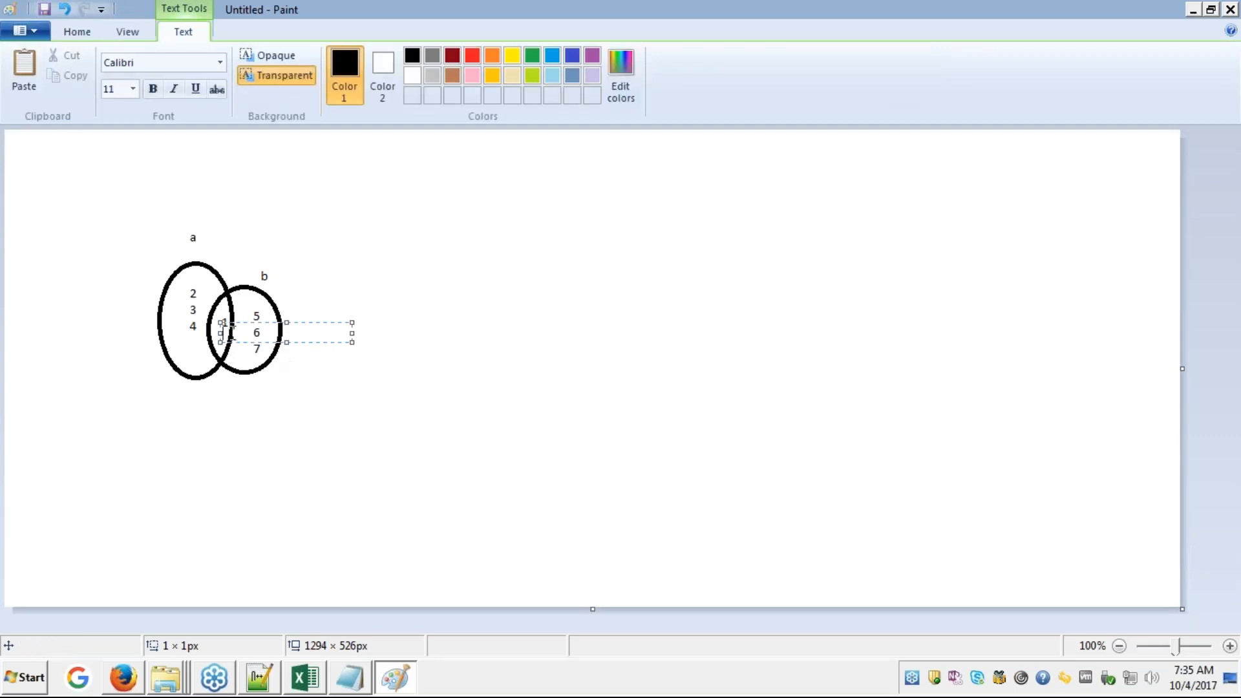
left_click(359, 271)
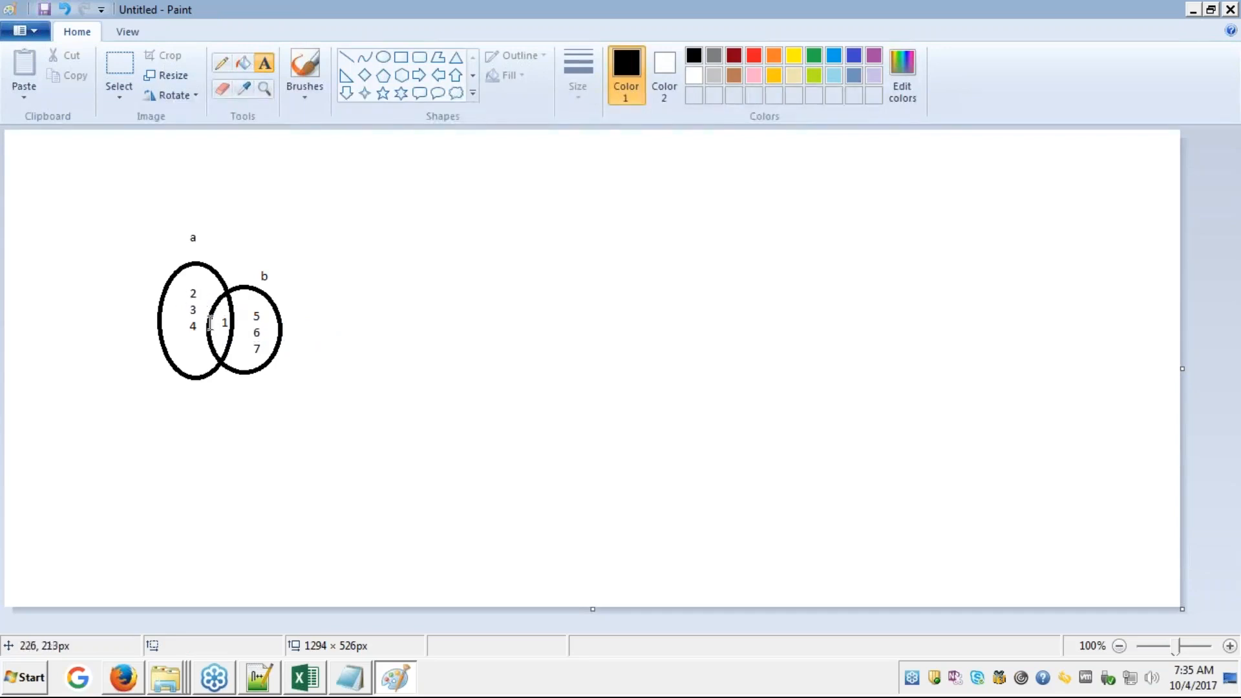
key("alt+Tab")
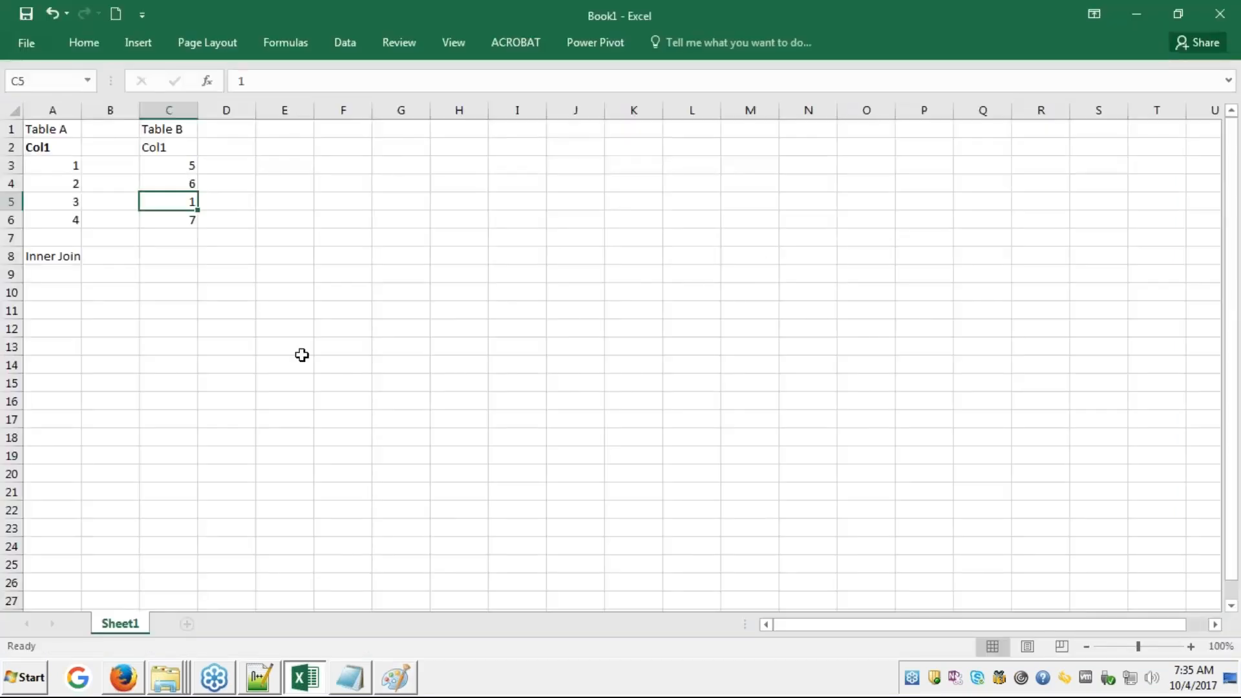
- Compare Table A's first value in cell A3 with Table B's first value in cell C3
left_click(53, 272)
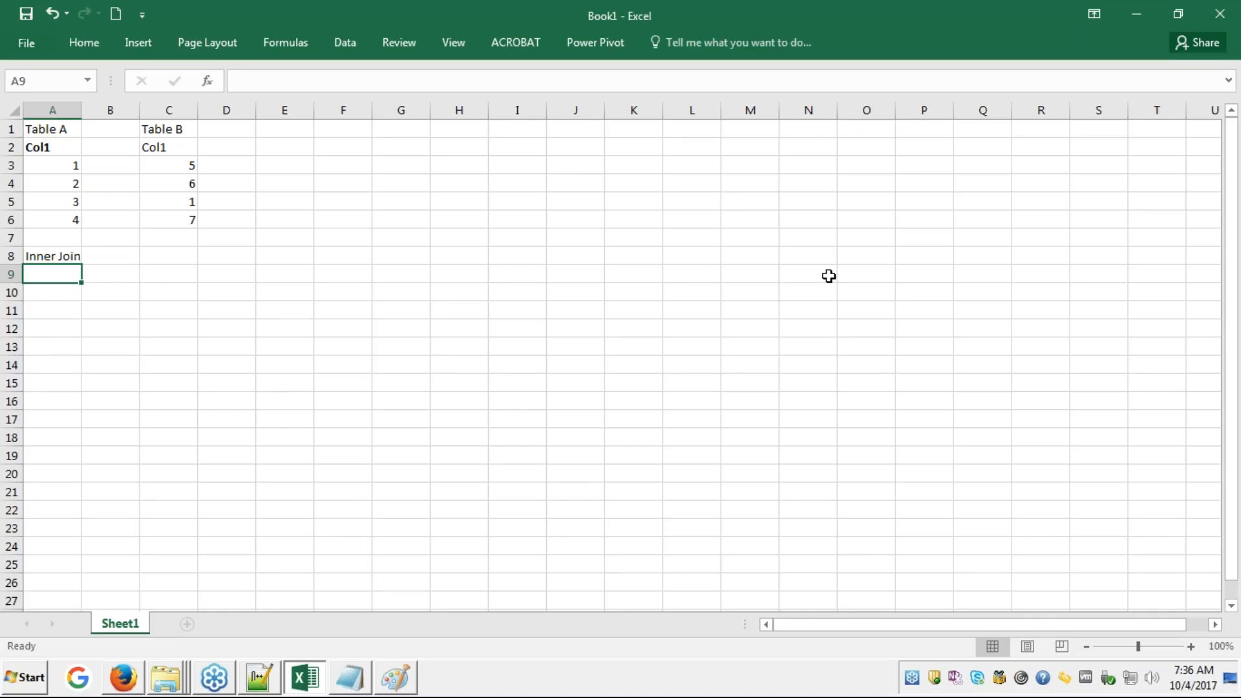
left_click(1230, 253)
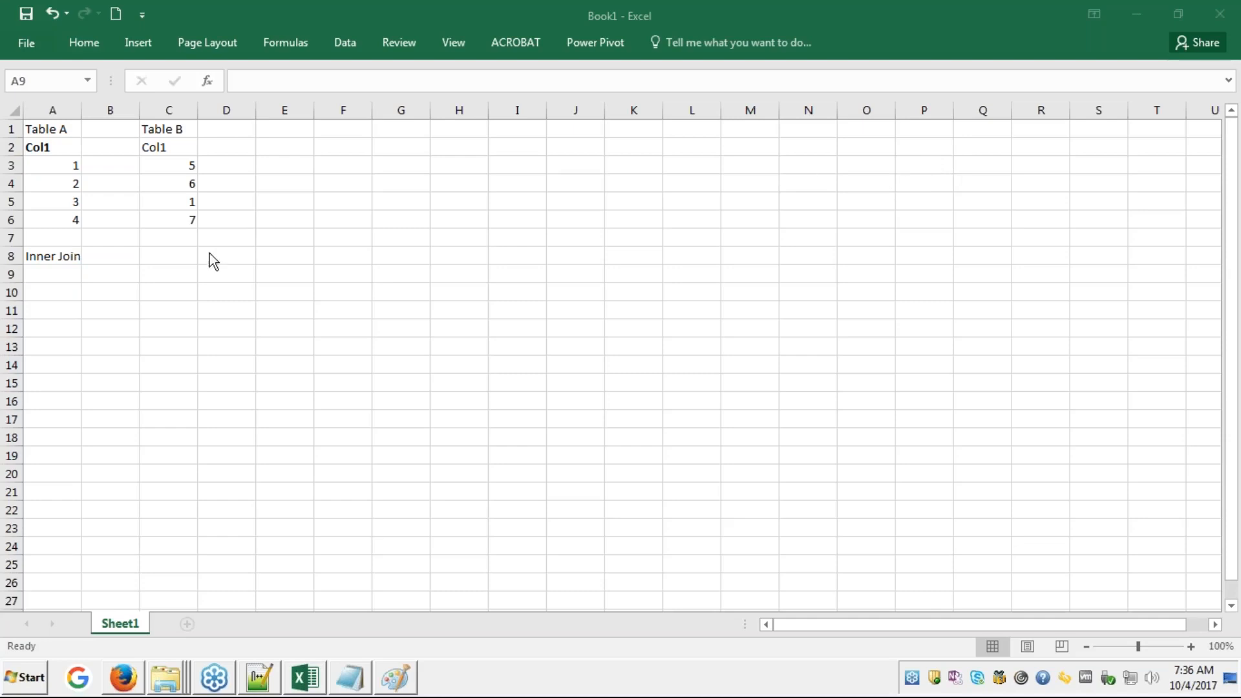
left_click(304, 677)
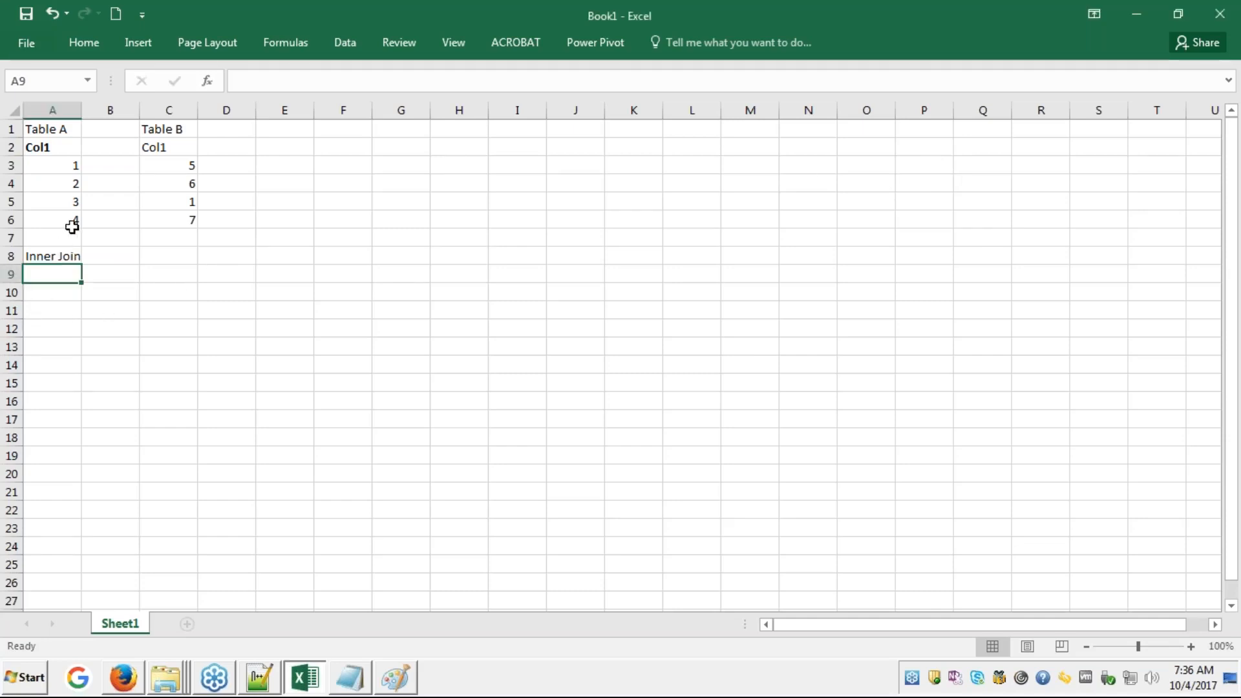
left_click(75, 161)
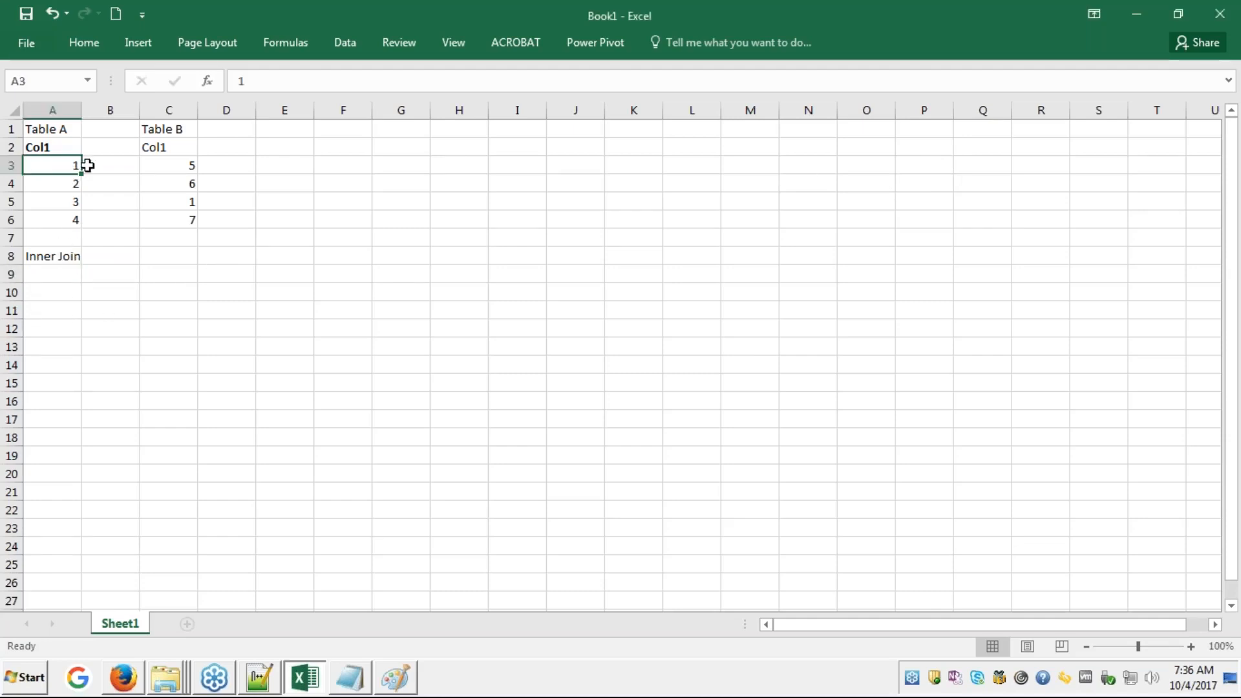
left_click(186, 169)
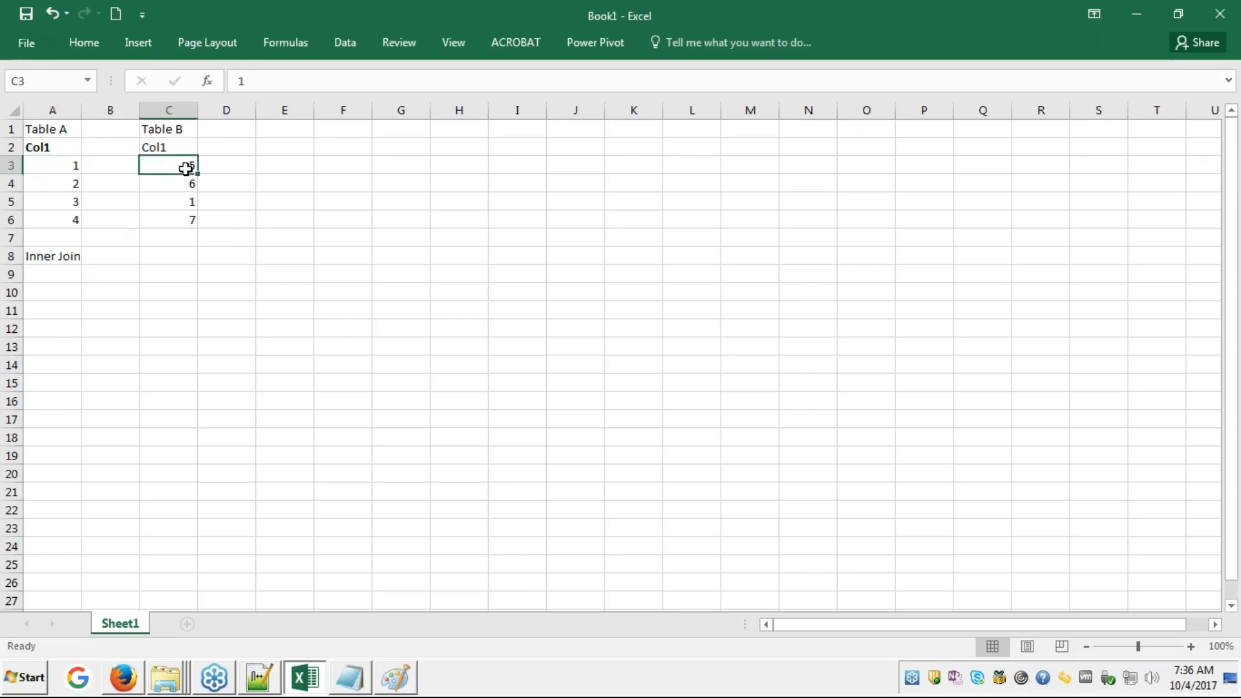
key("Right")
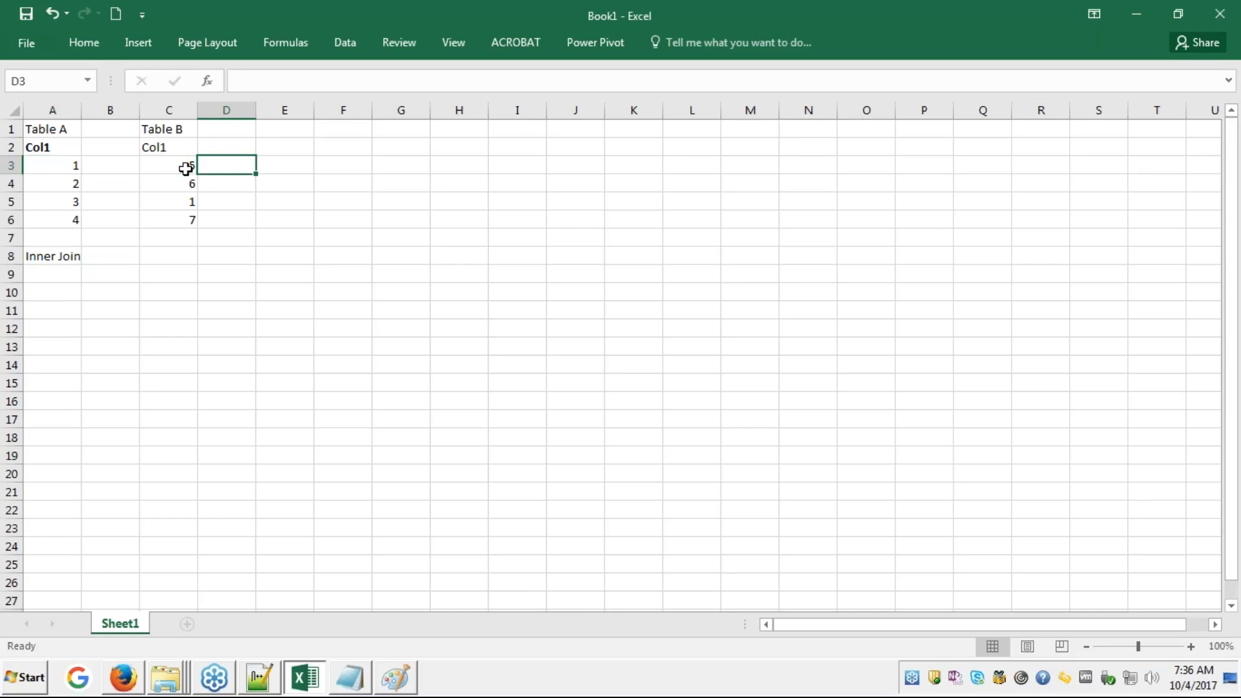
left_click(186, 169)
type("0")
key("BackSpace")
key("Return")
key("Return")
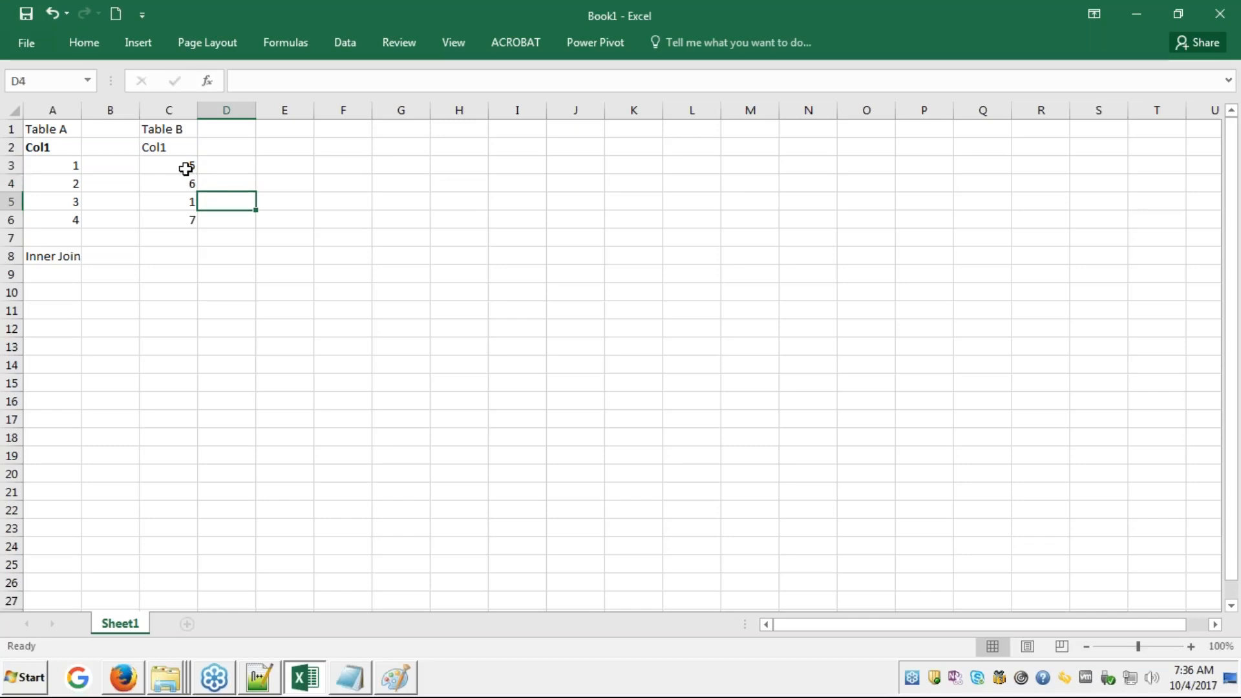
left_click(186, 168)
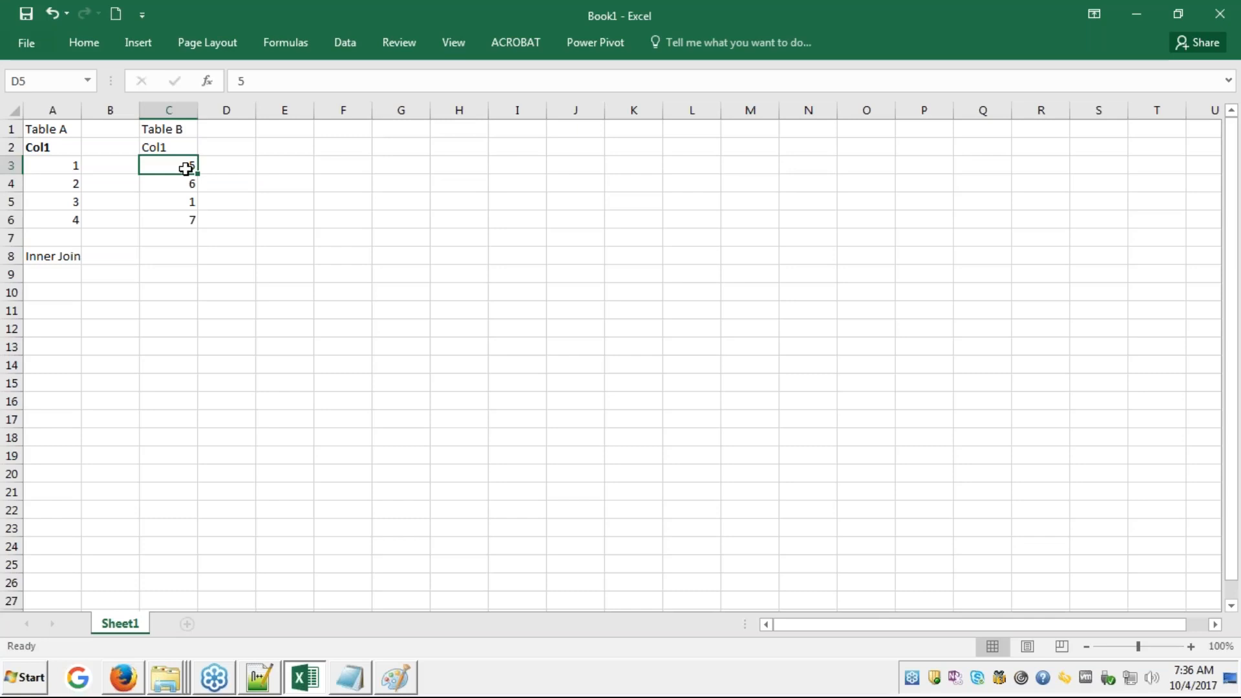
type("yes")
key("ctrl+z")
- Mark the matching row in Table B by entering "yes" in cell D5 beside the value 1
left_click(224, 202)
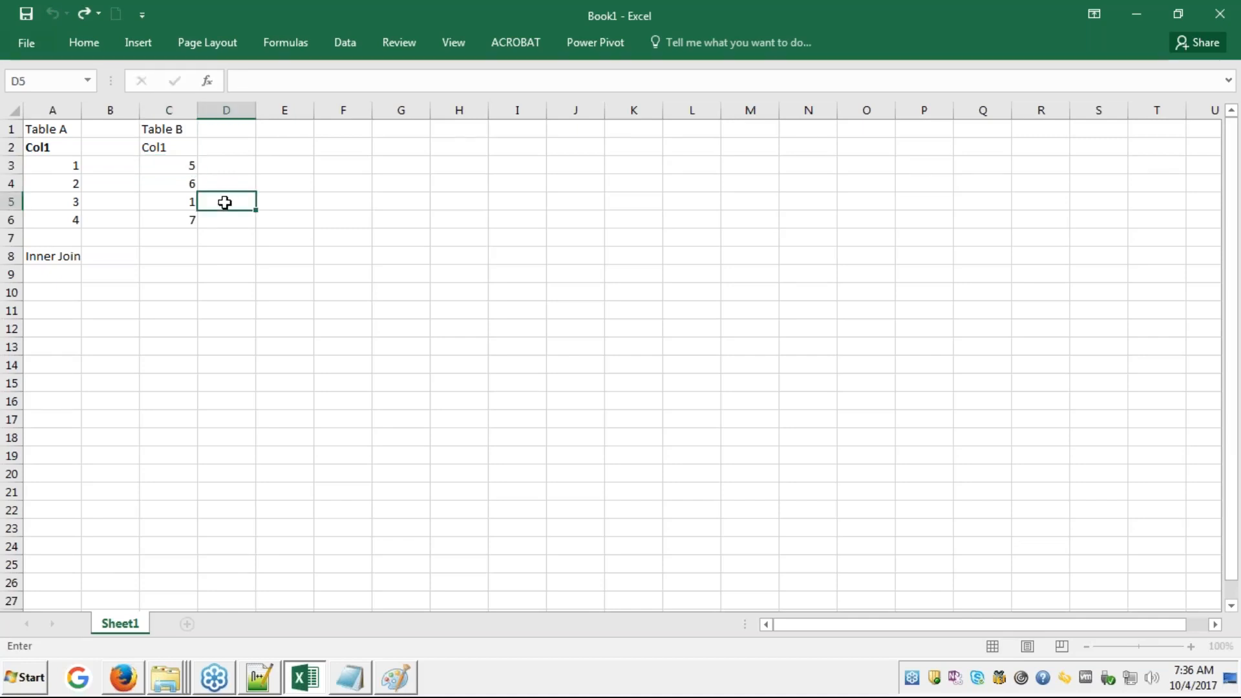
type("yes")
key("Return")
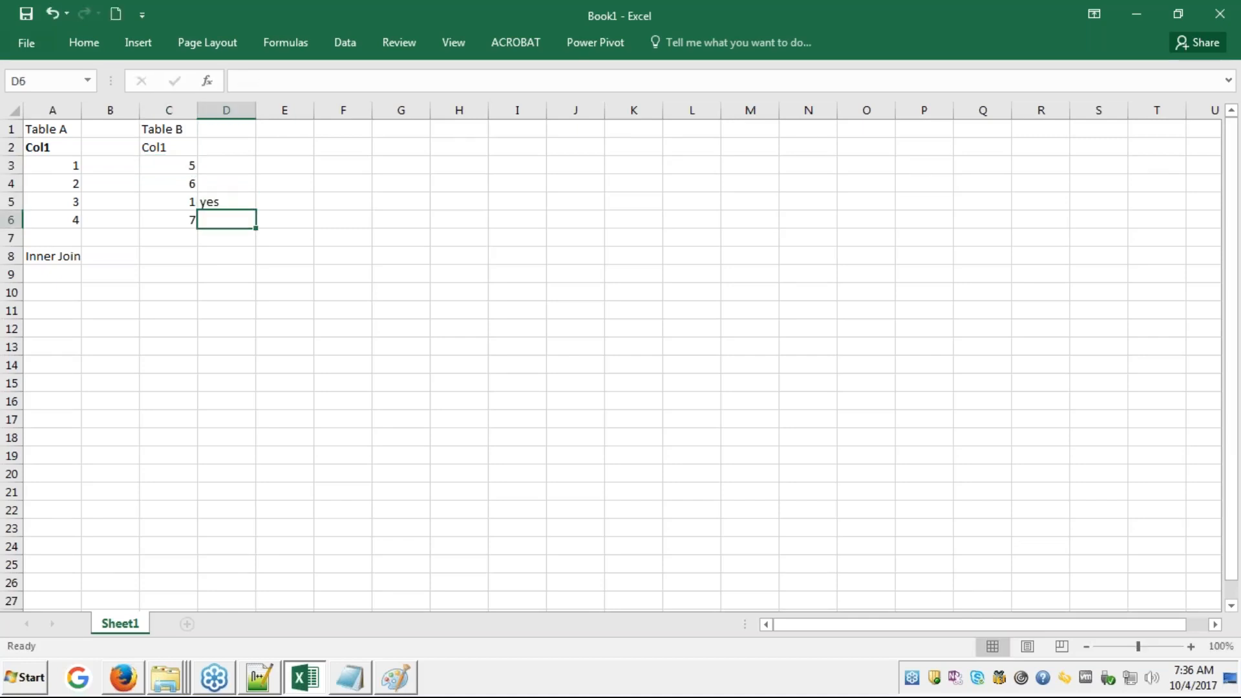
left_click(226, 201)
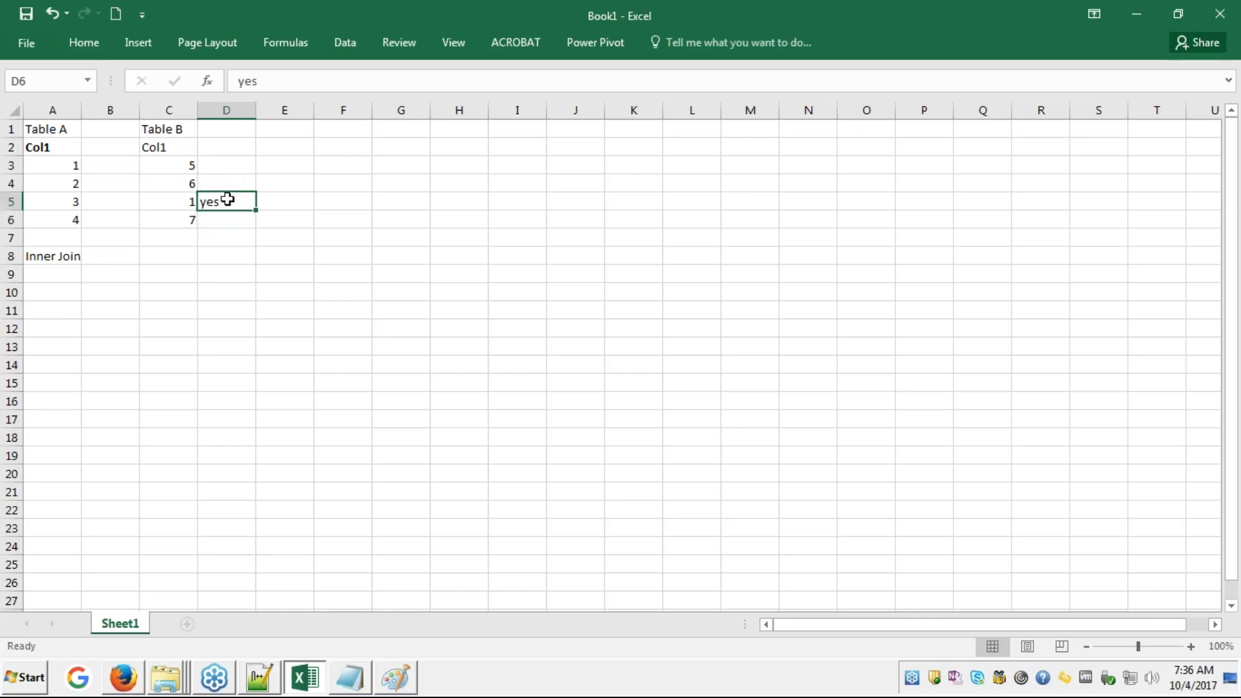
- Enter the inner join result 1 in cell A9, below the Inner Join heading
left_click(44, 275)
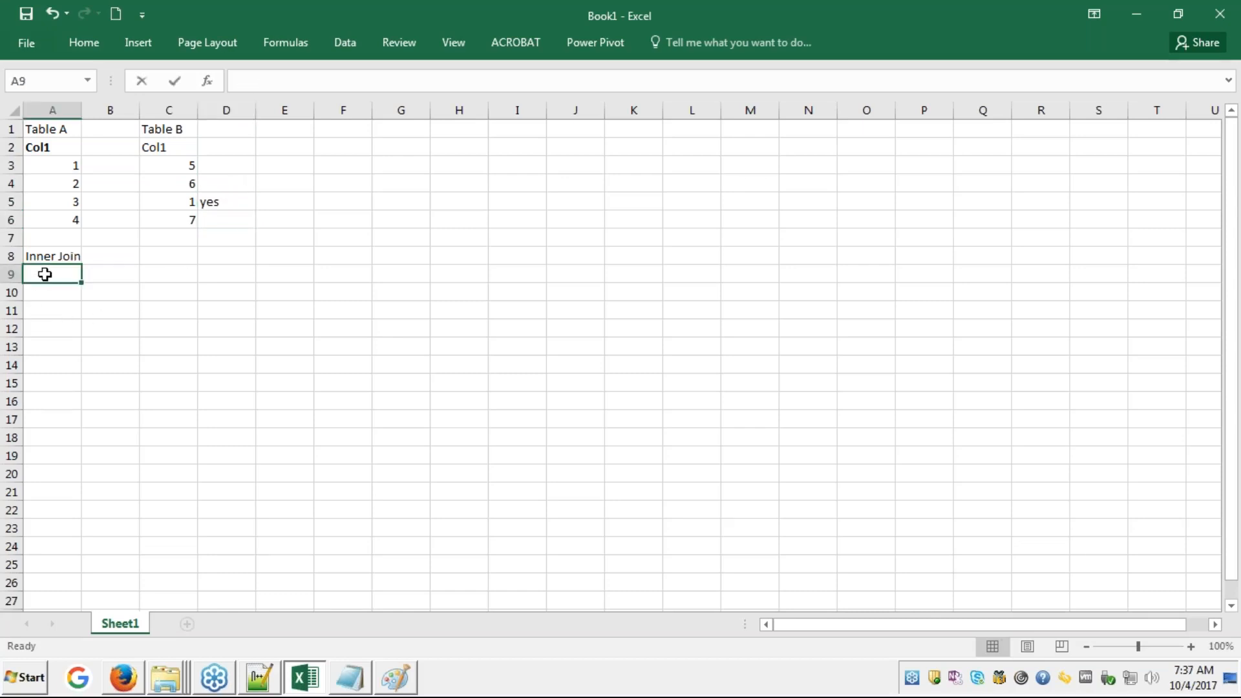
type("1")
key("Return")
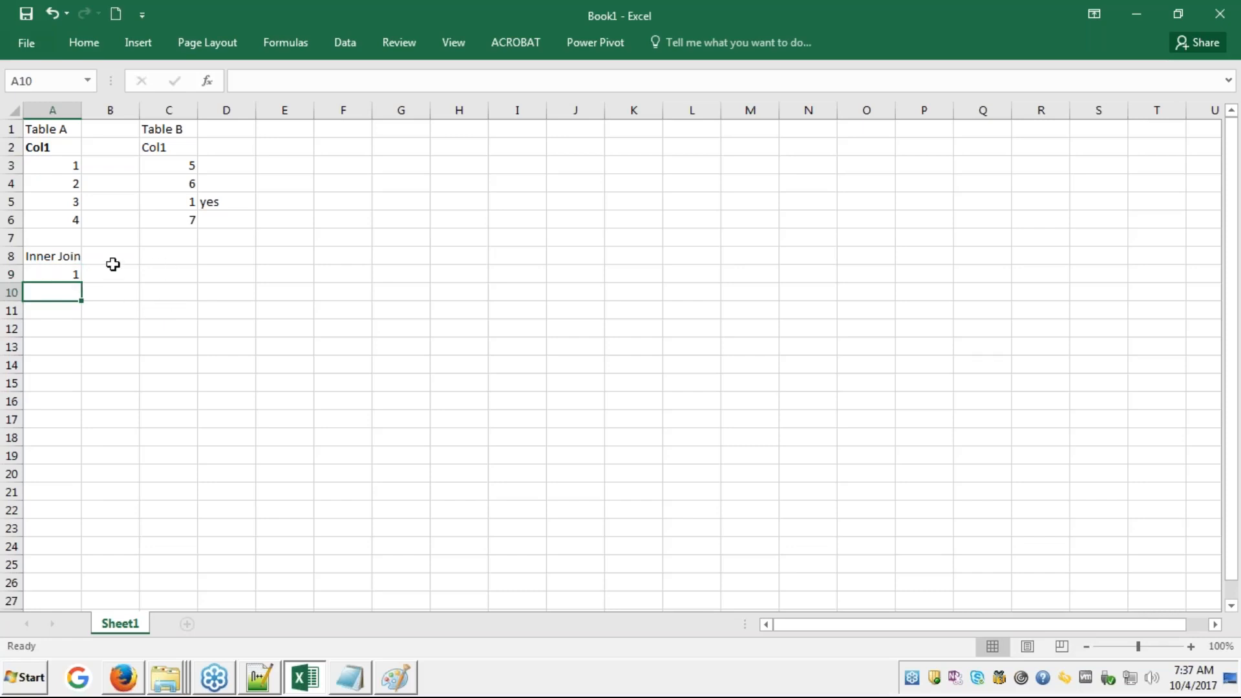
left_click(62, 276)
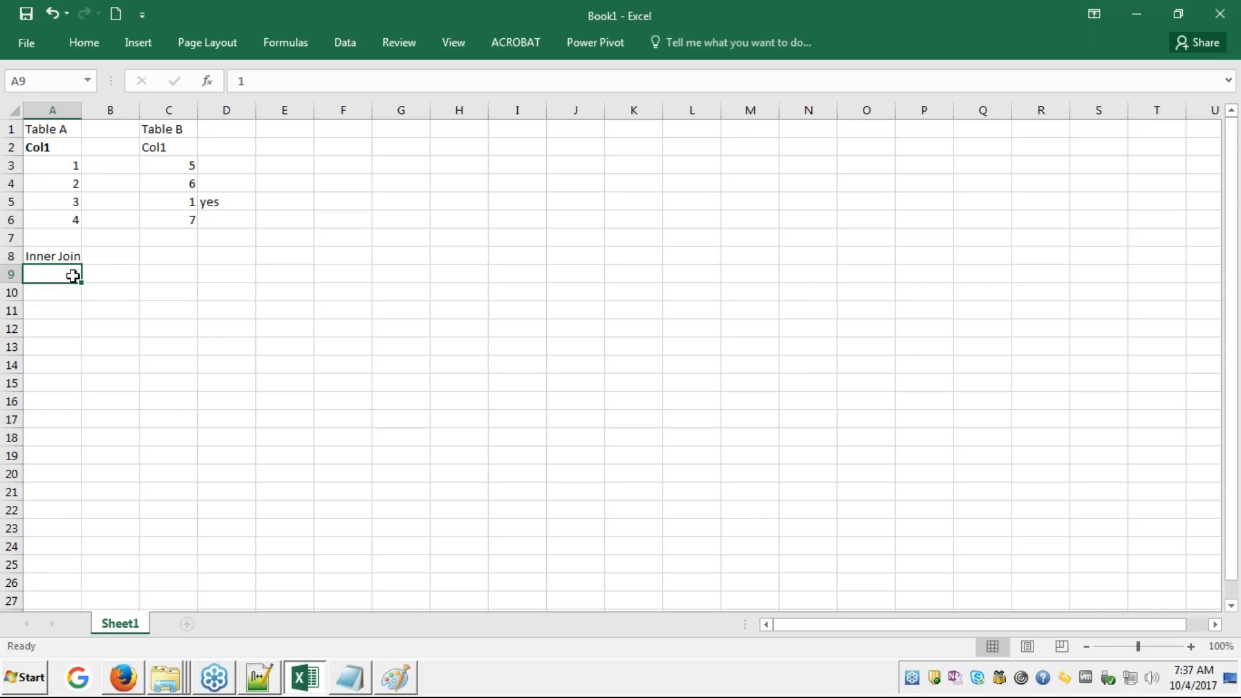
- Check Table A's remaining values in cells A4 to A6 against Table B, and return to the inner join result
left_click(72, 180)
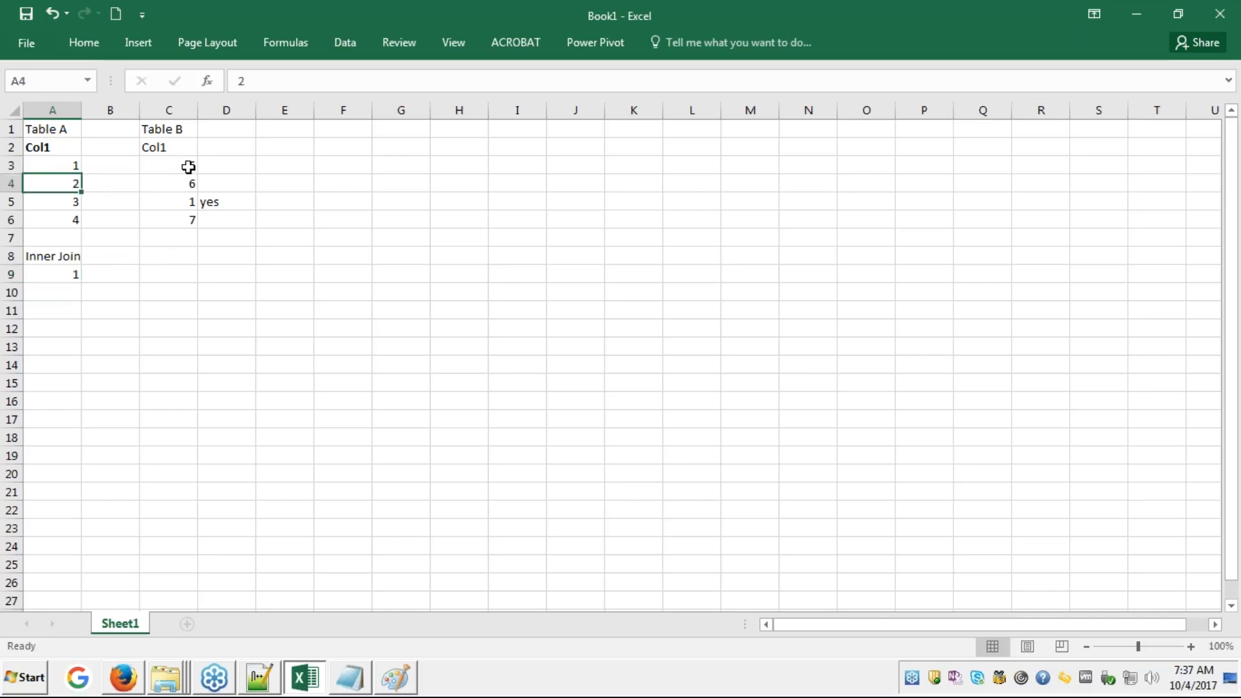
left_click(75, 204)
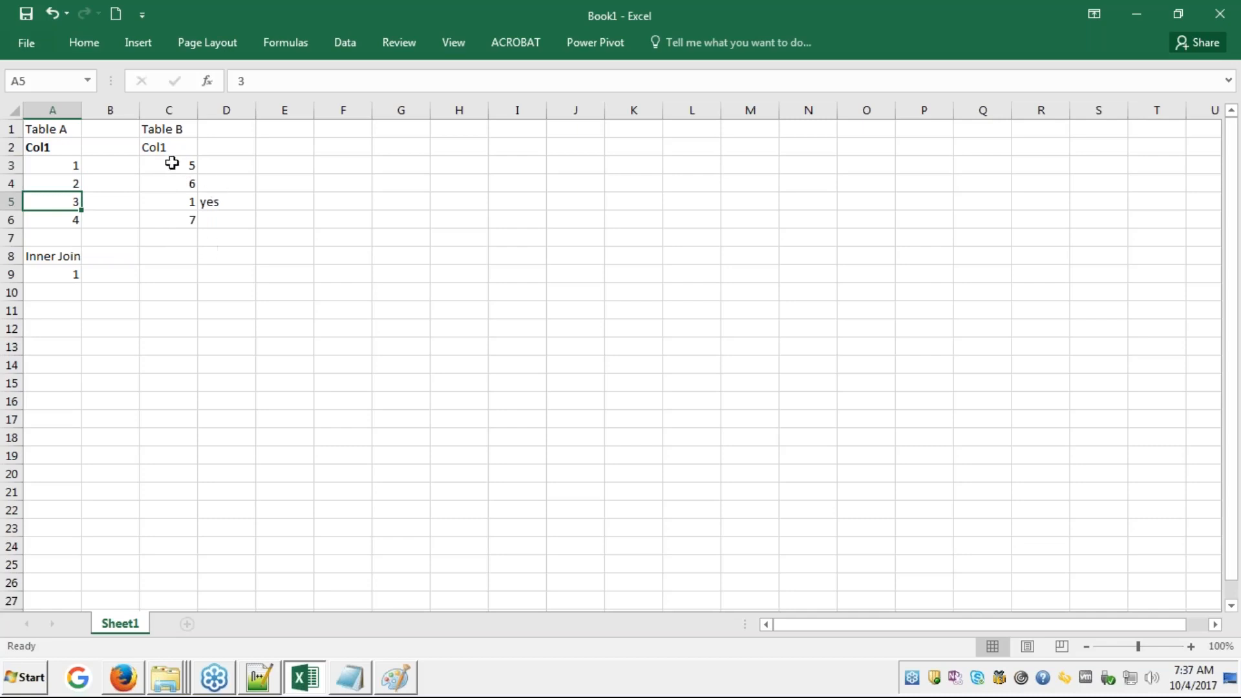
left_click(76, 223)
type("4")
key("ctrl+Return")
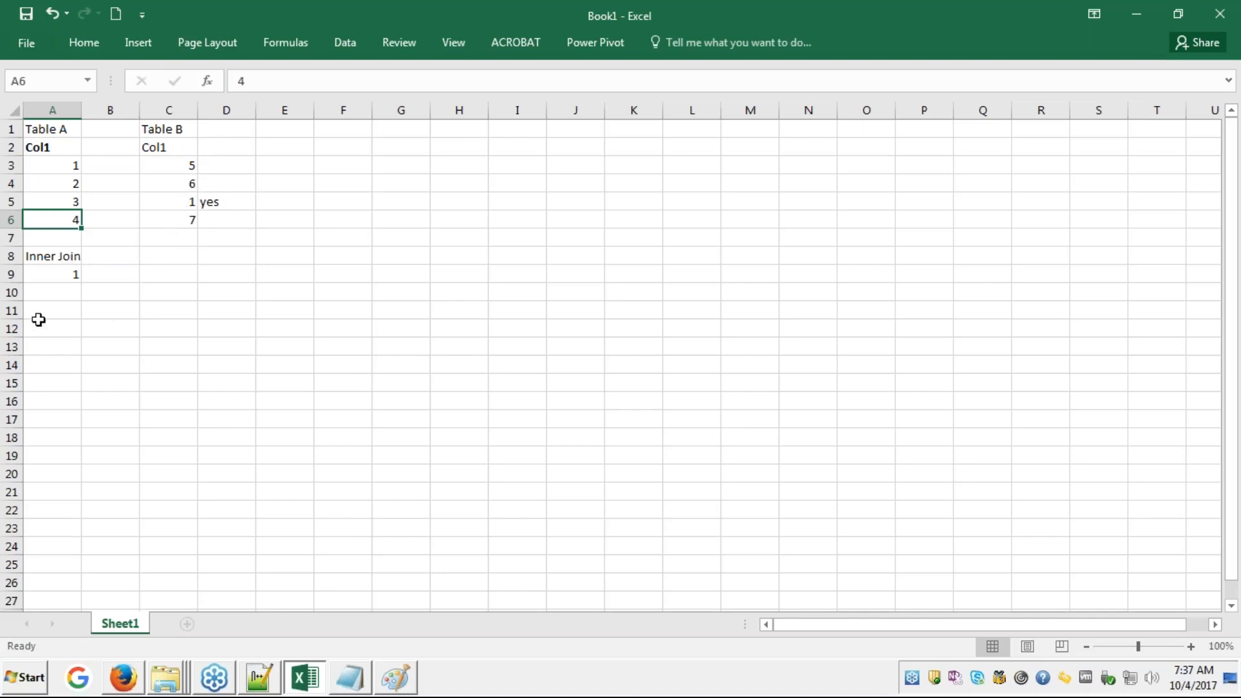
left_click(73, 280)
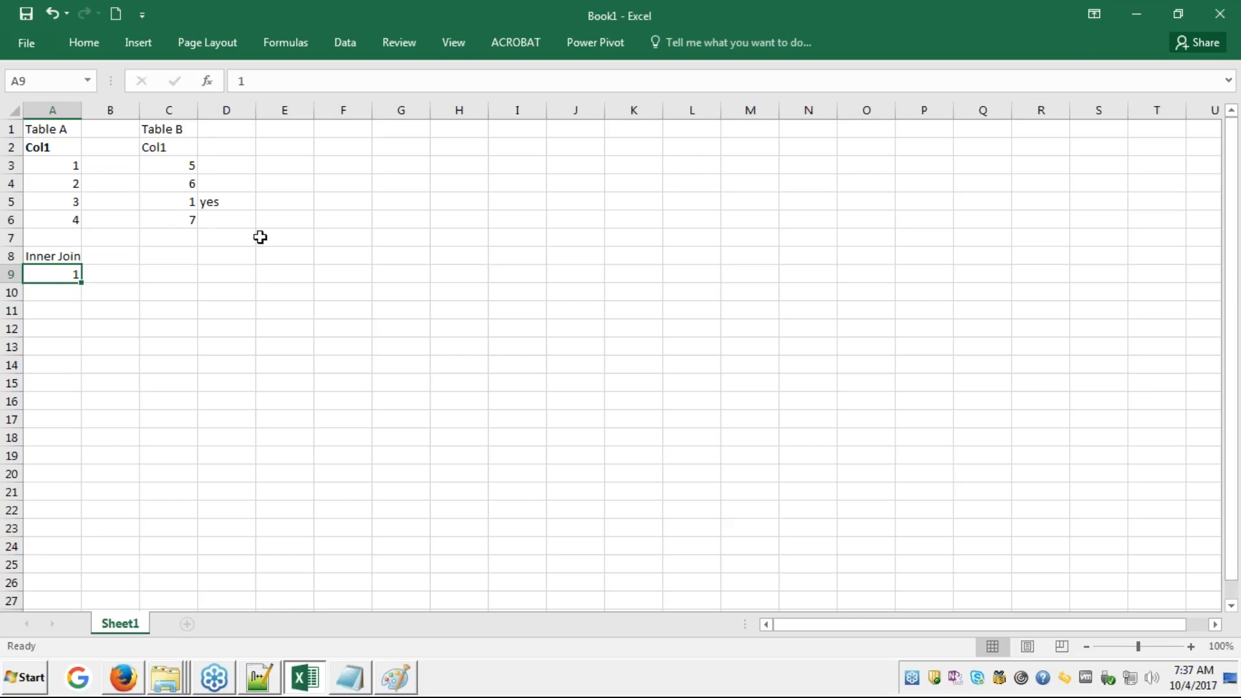
- Switch to Paint and fill the overlap of ellipses a and b with black
left_click(394, 677)
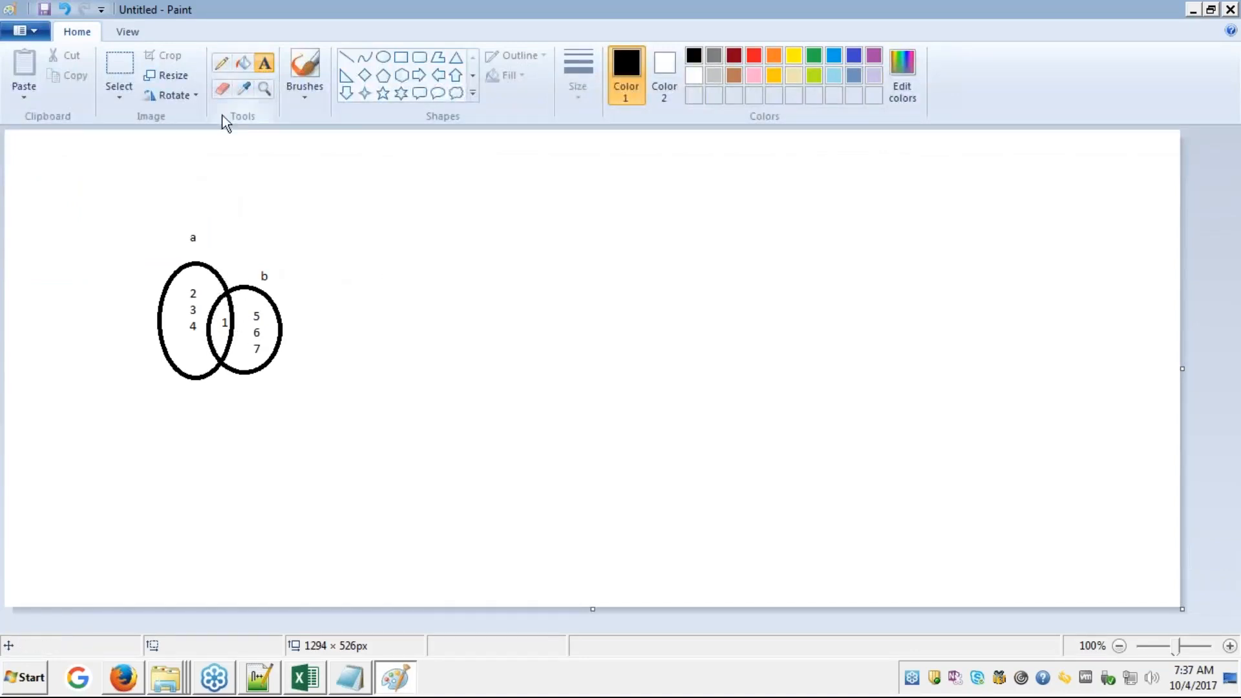
left_click(246, 66)
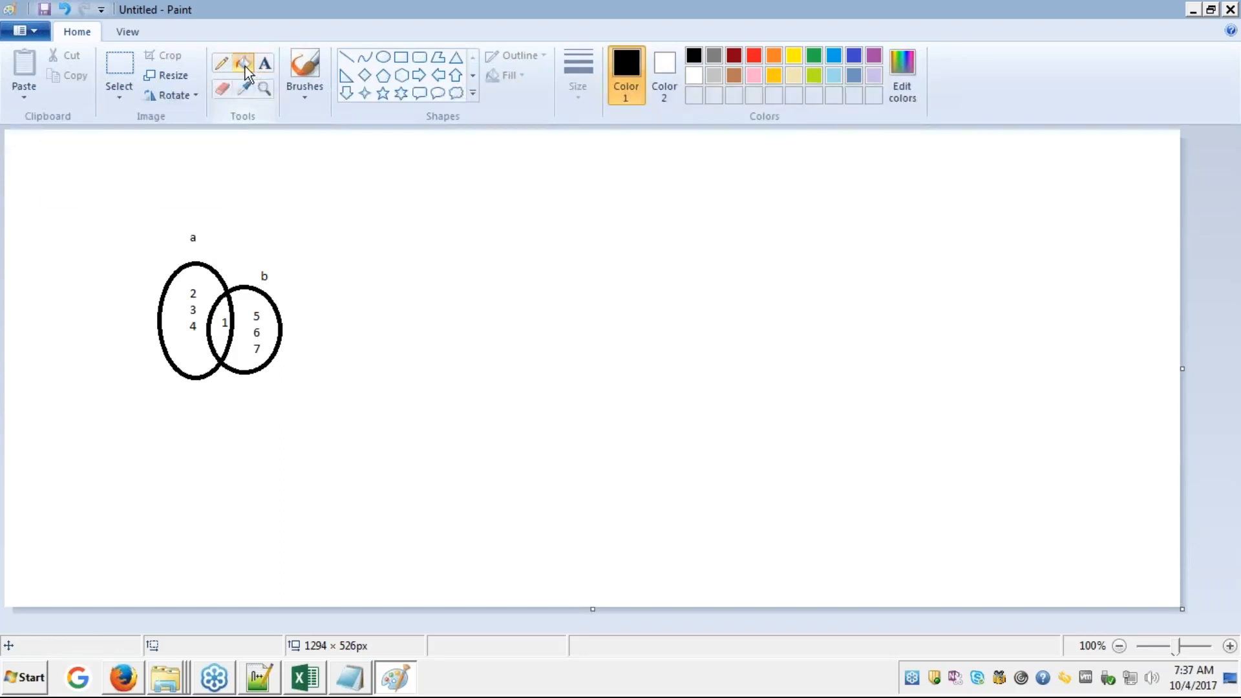
left_click(225, 337)
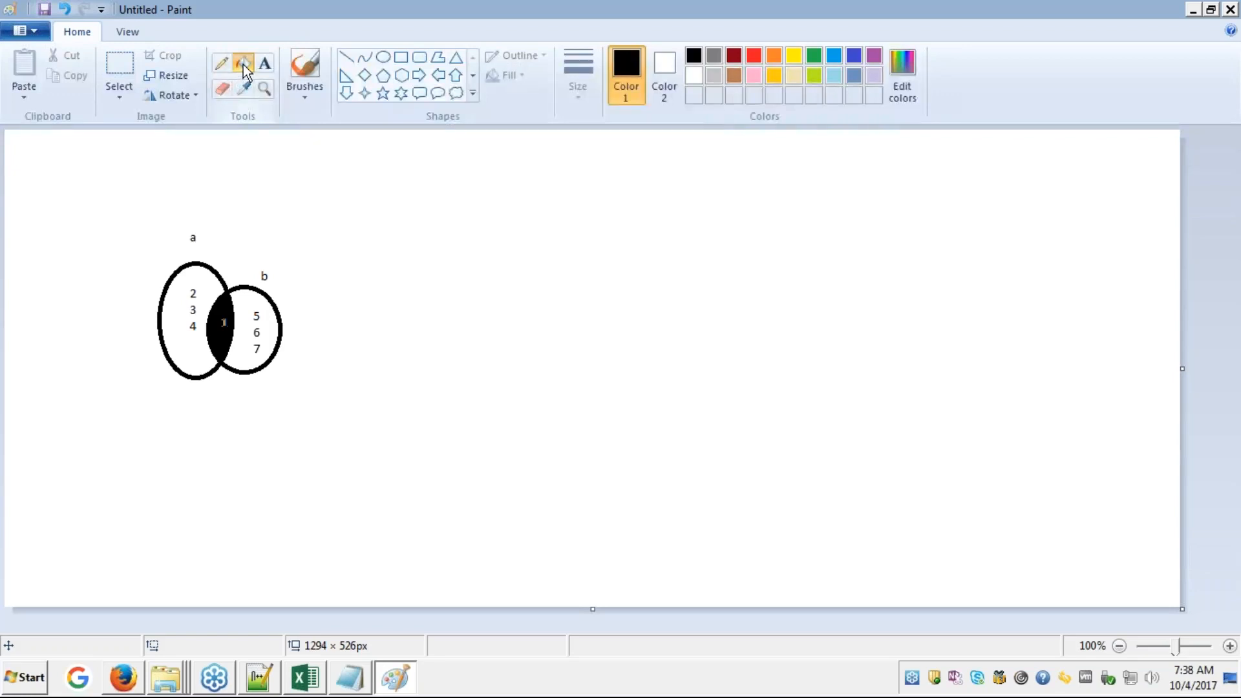
left_click(321, 136)
key("ctrl+z")
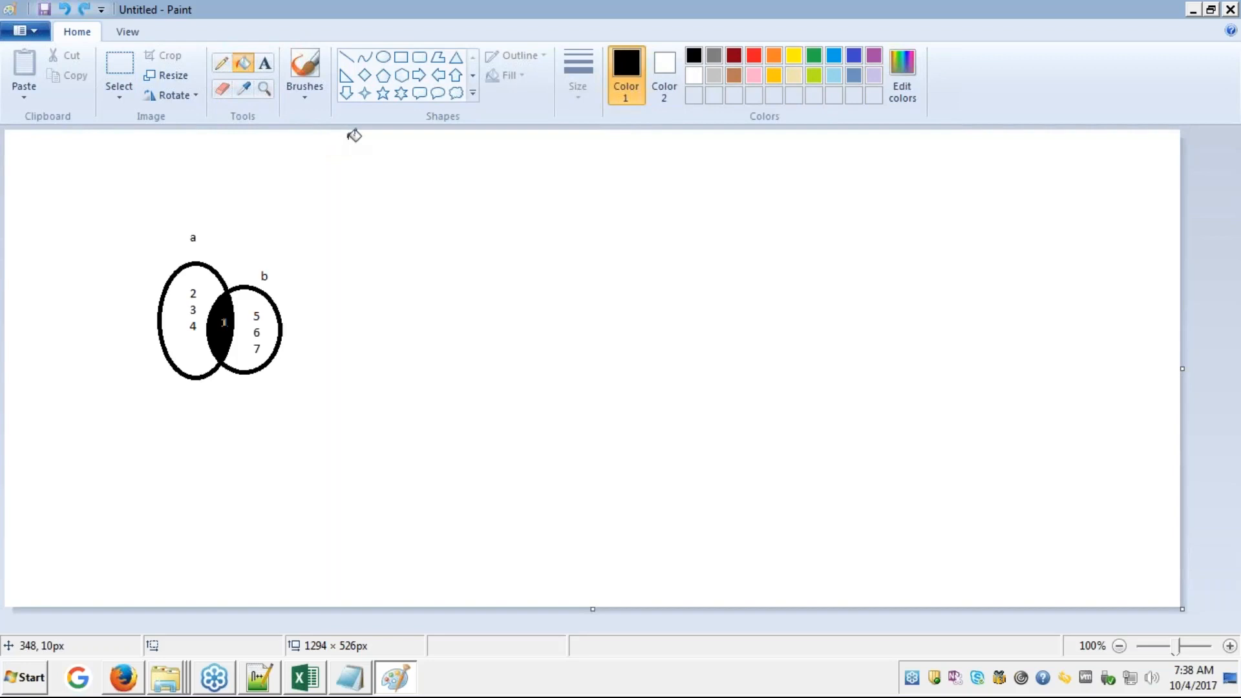
- Return to the Excel workbook and enter the heading "left Join" in cell A12
key("alt+Tab")
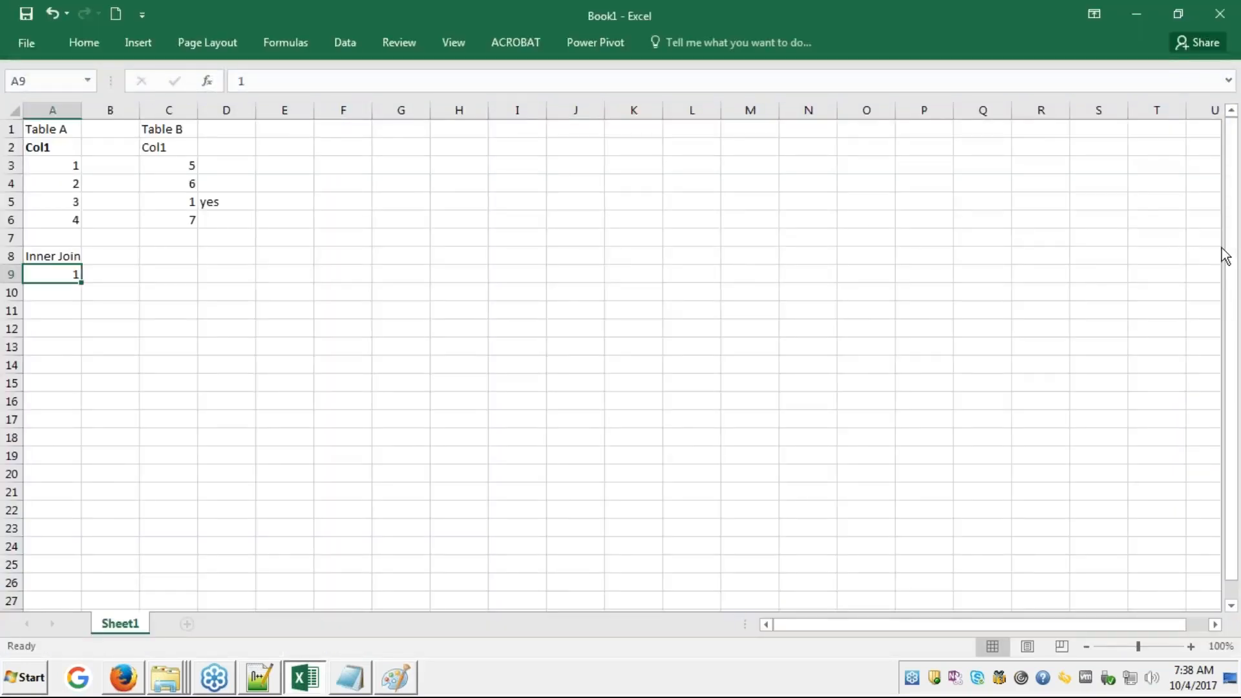
left_click(1222, 248)
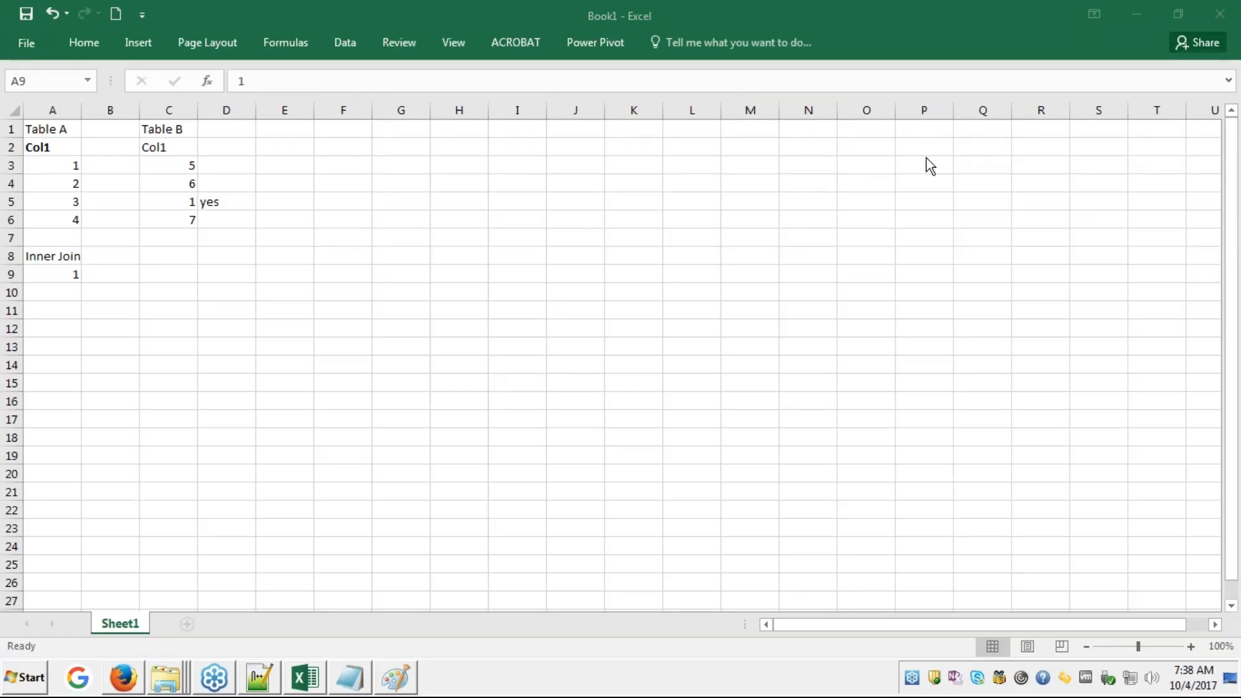
key("alt+Tab")
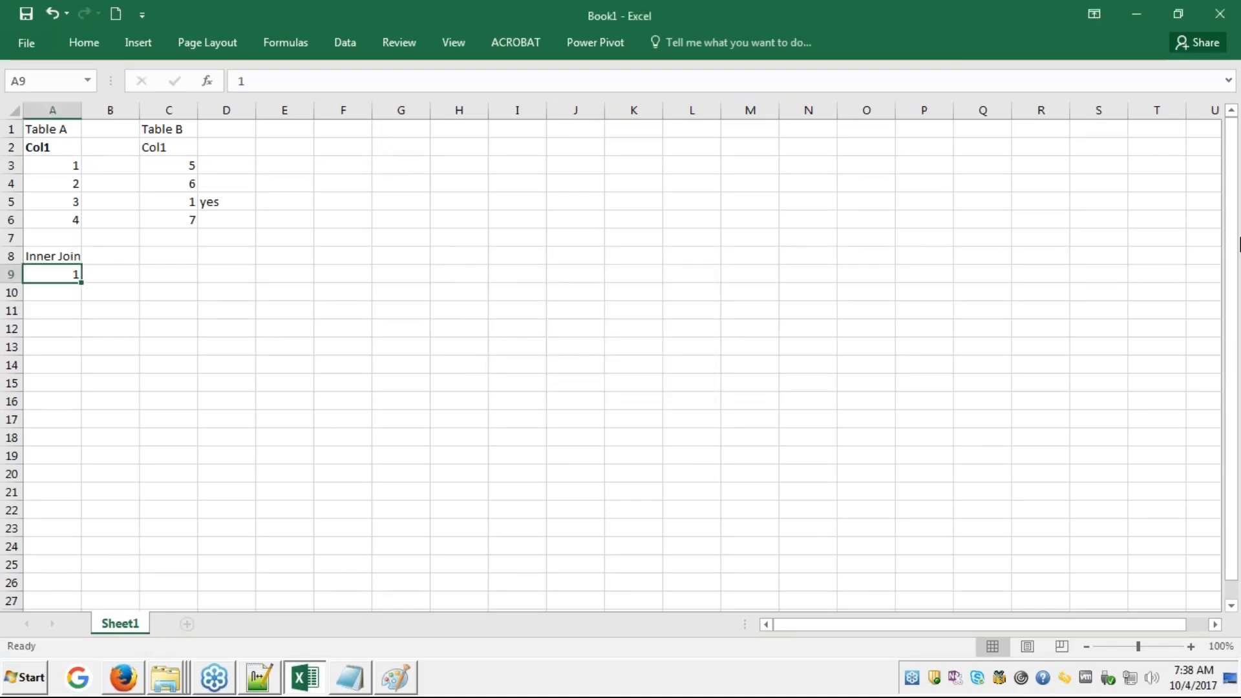
left_click(1225, 244)
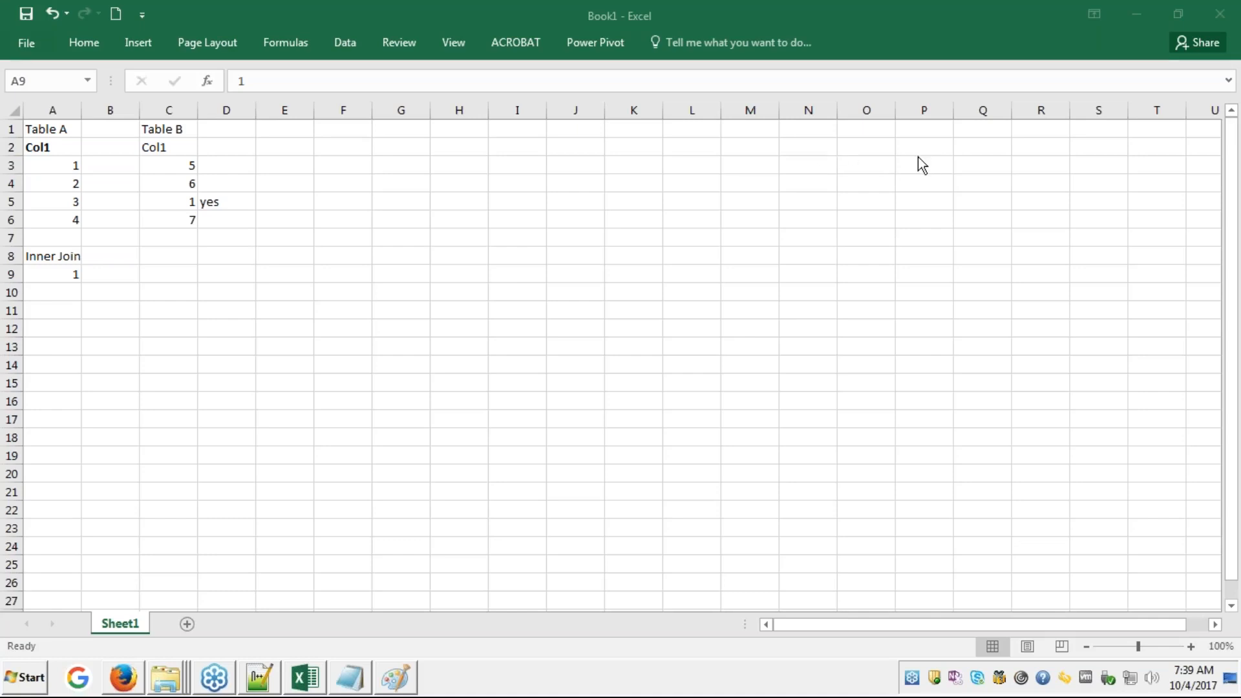
left_click(67, 309)
key("Down")
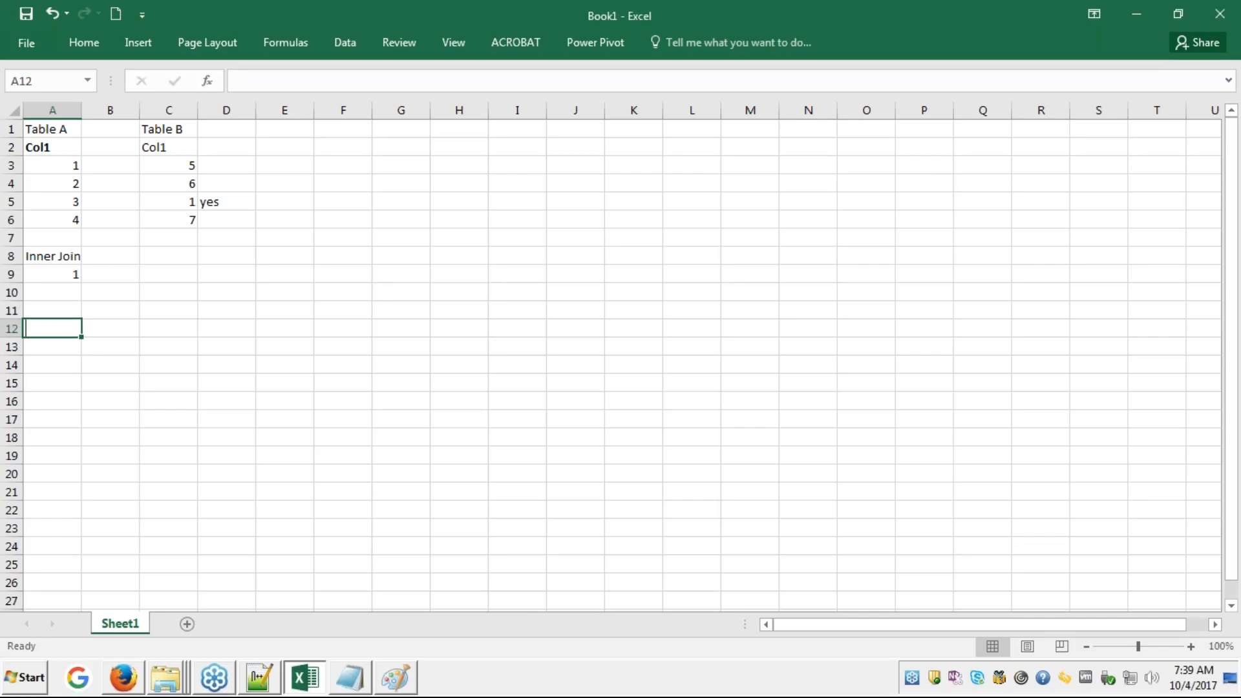
type("left Join")
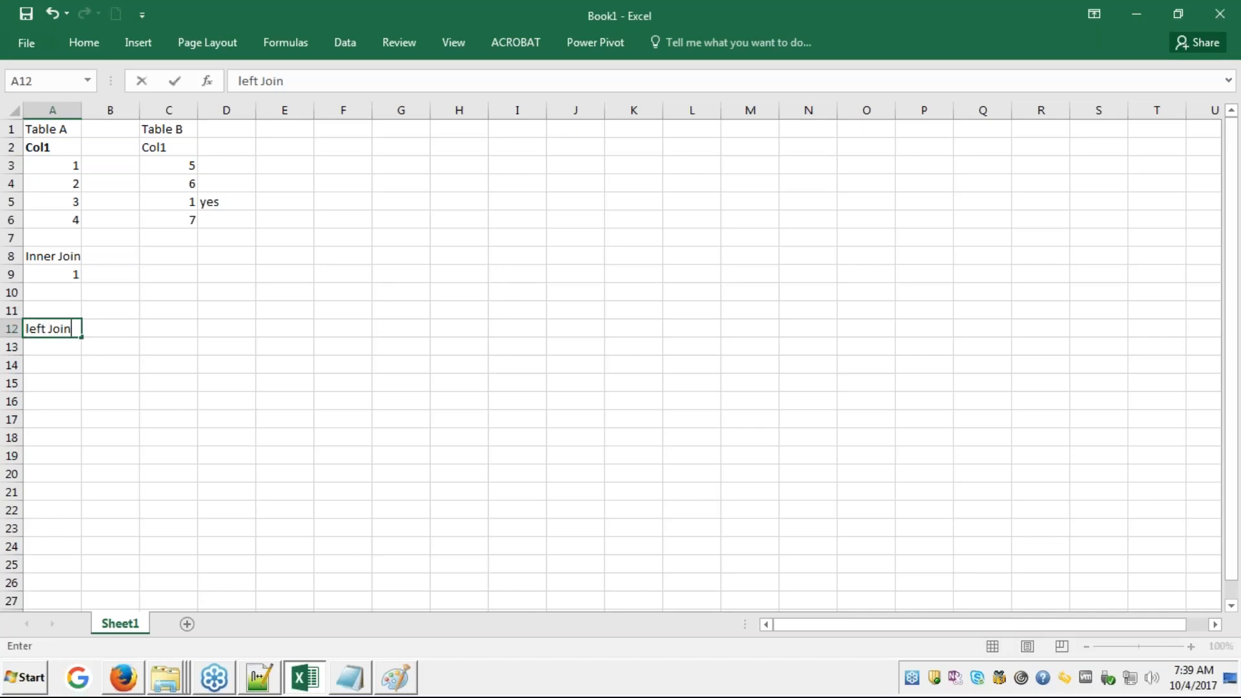
key("Return")
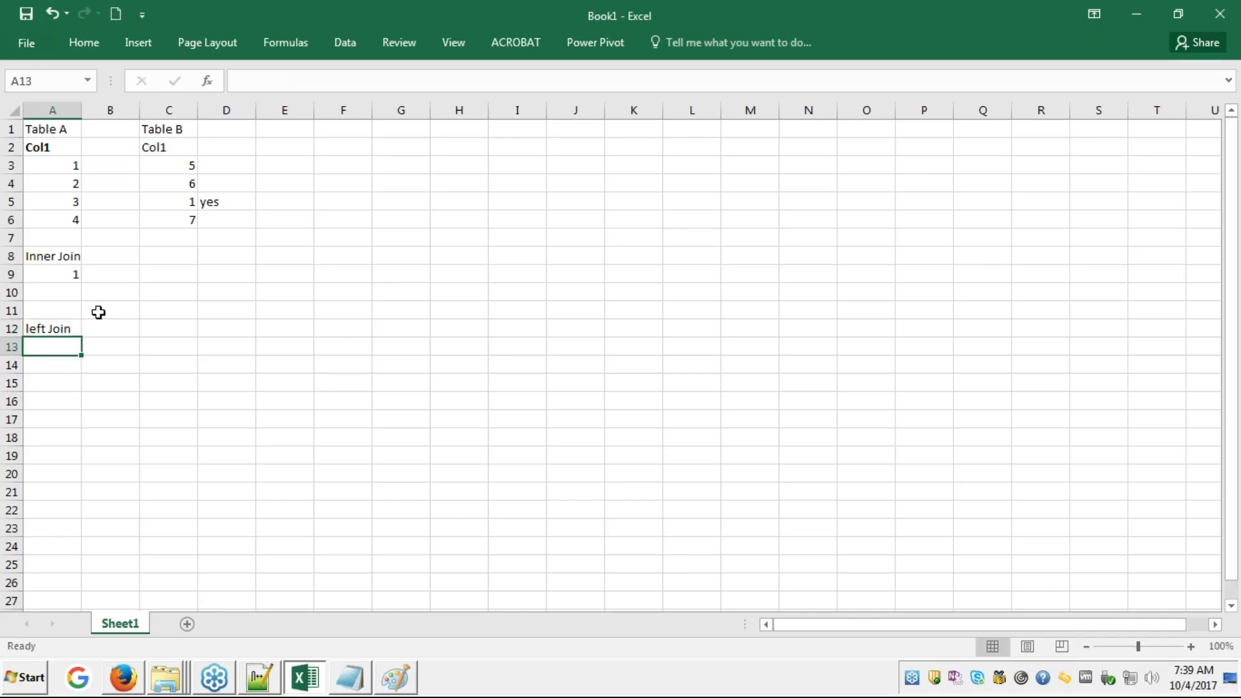
- Switch to Paint and delete the whole Venn diagram from the canvas
left_click(404, 679)
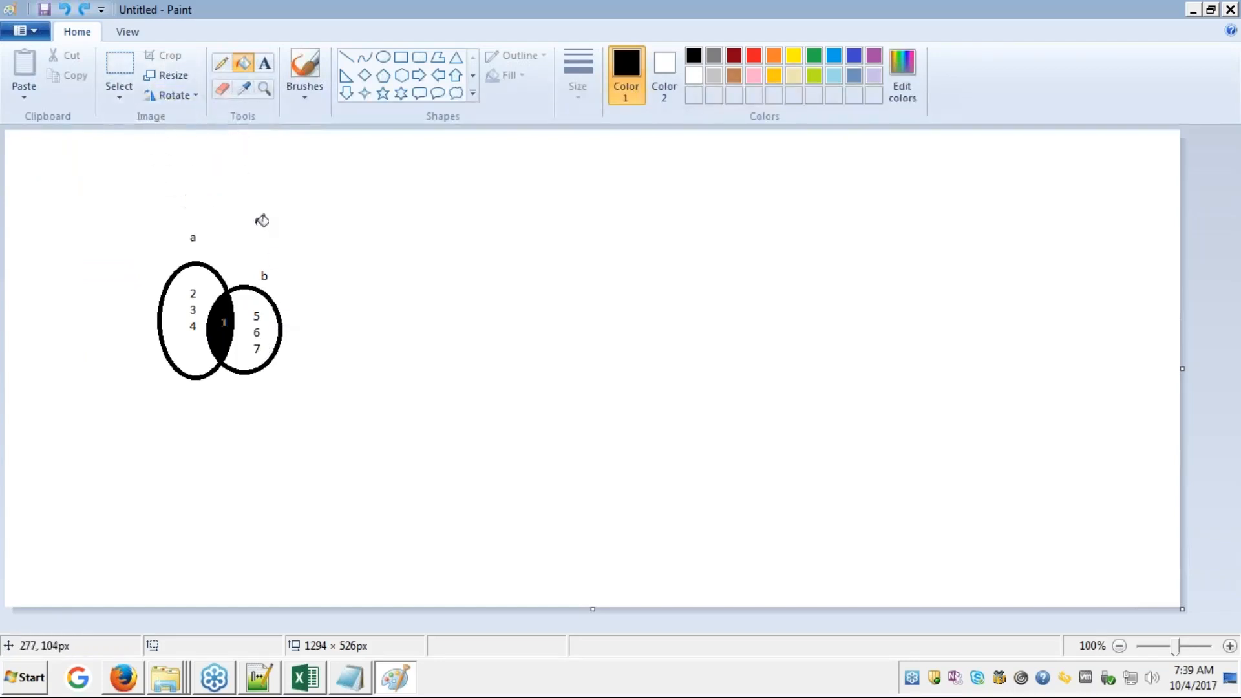
left_click(278, 233)
key("ctrl+a")
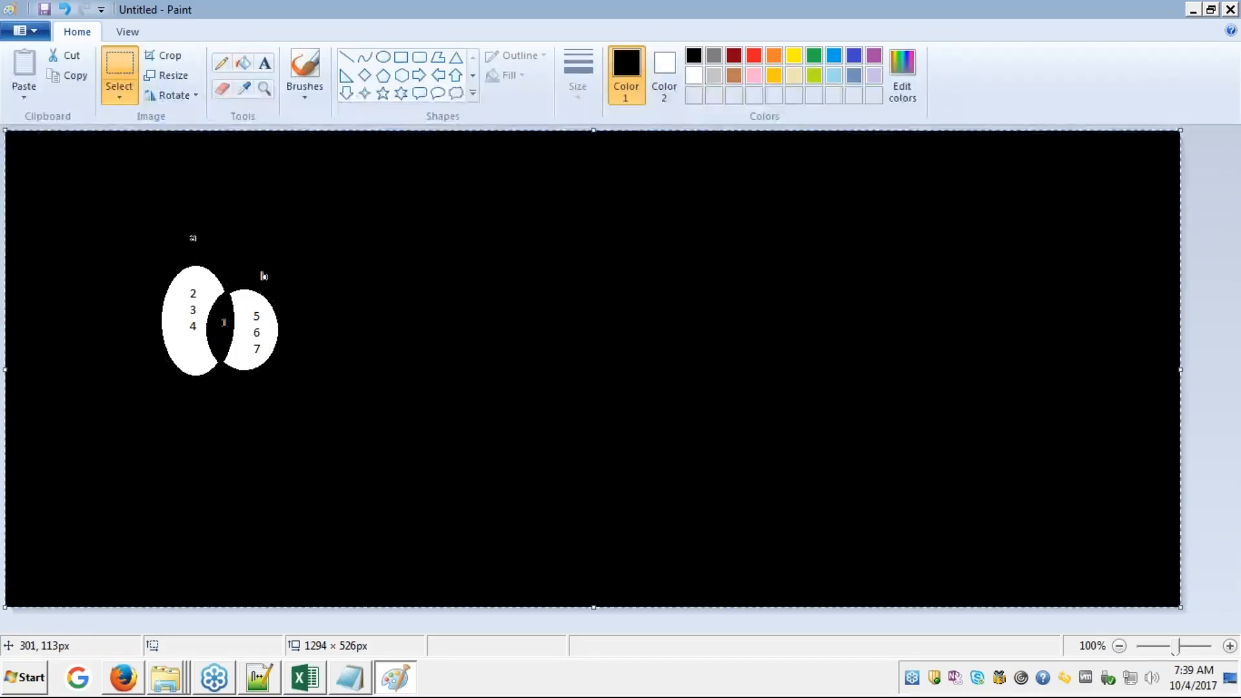
key("Delete")
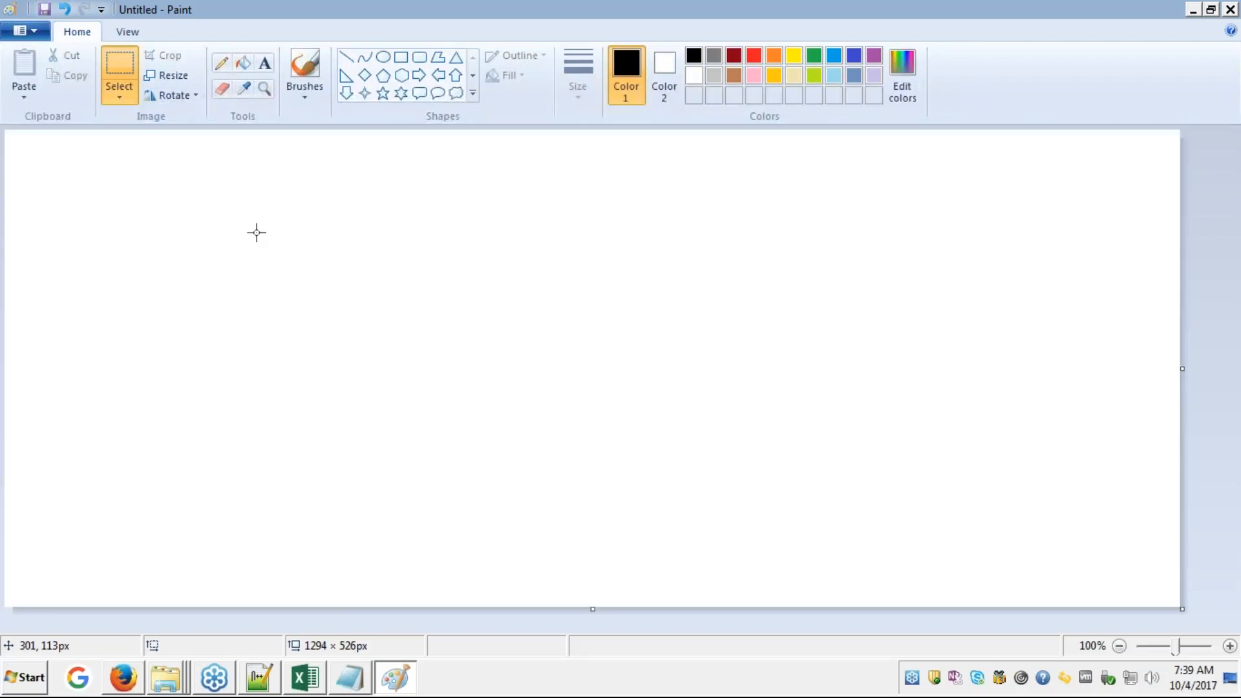
- Draw an ellipse about 114 × 130 px and a second one about 64 × 95 px overlapping its right edge
left_click(382, 58)
left_click(162, 291)
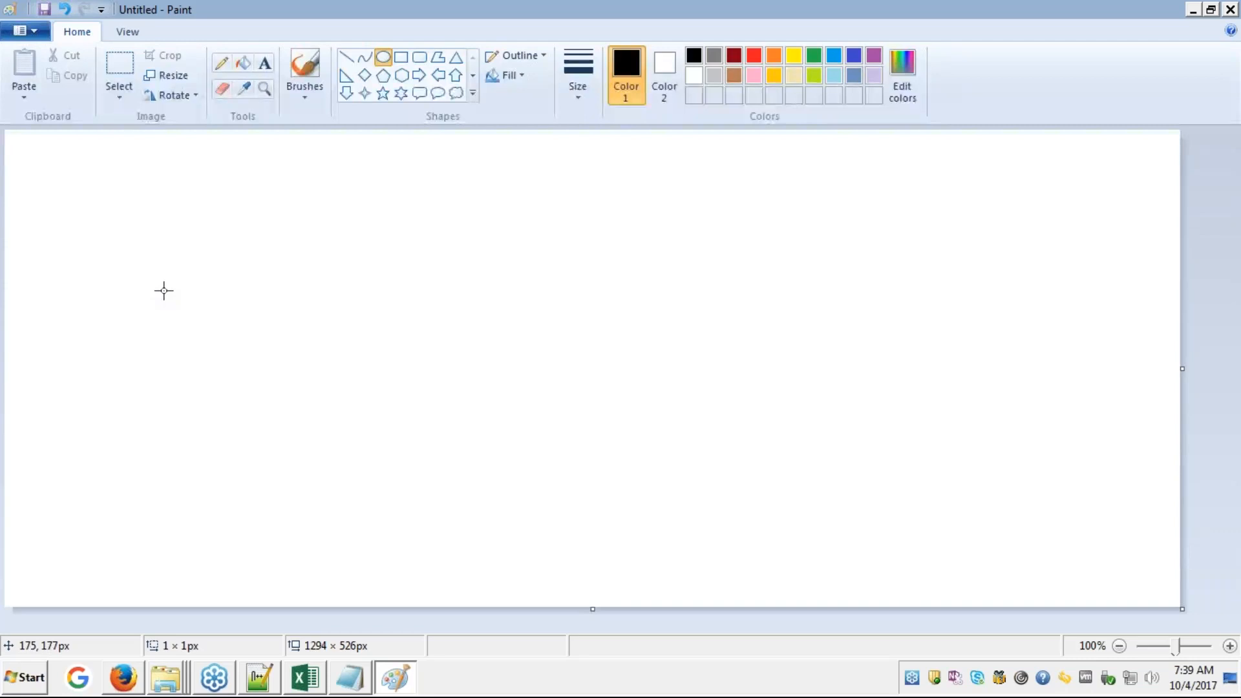
left_click_drag(165, 292, 266, 408)
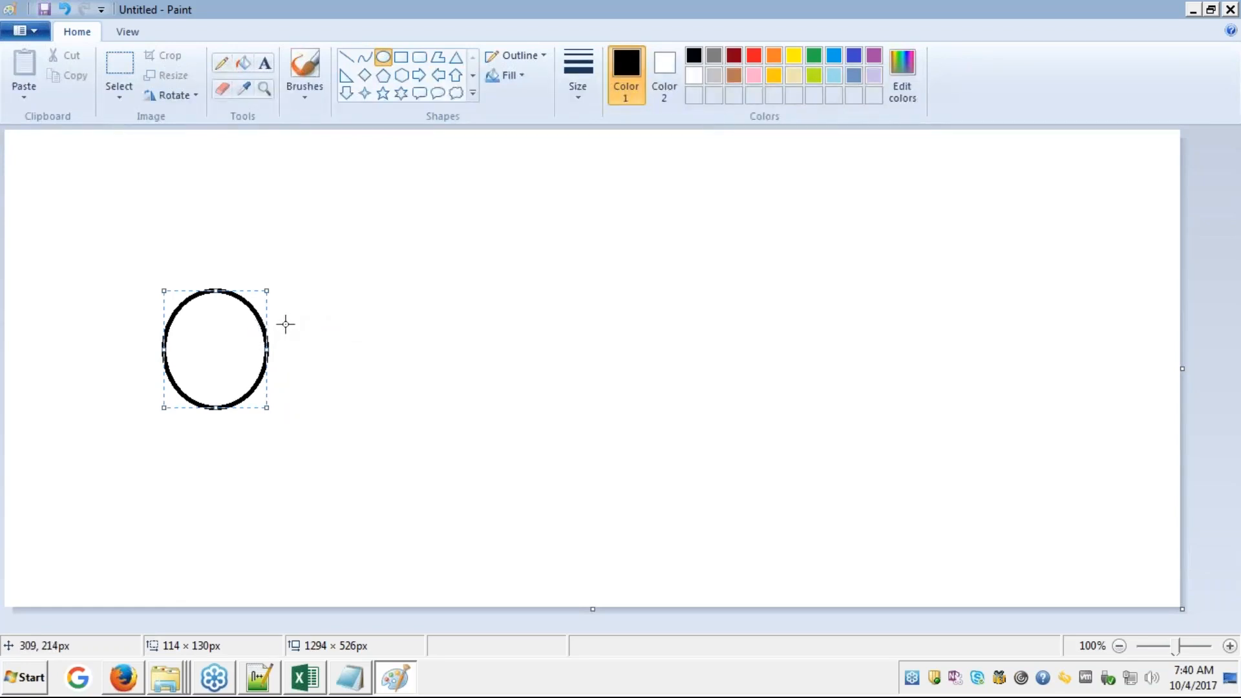
mouse_move(257, 331)
left_mouse_down()
mouse_move(274, 345)
mouse_move(263, 310)
mouse_move(309, 293)
mouse_move(262, 331)
mouse_move(263, 384)
mouse_move(238, 375)
mouse_move(251, 380)
left_mouse_up()
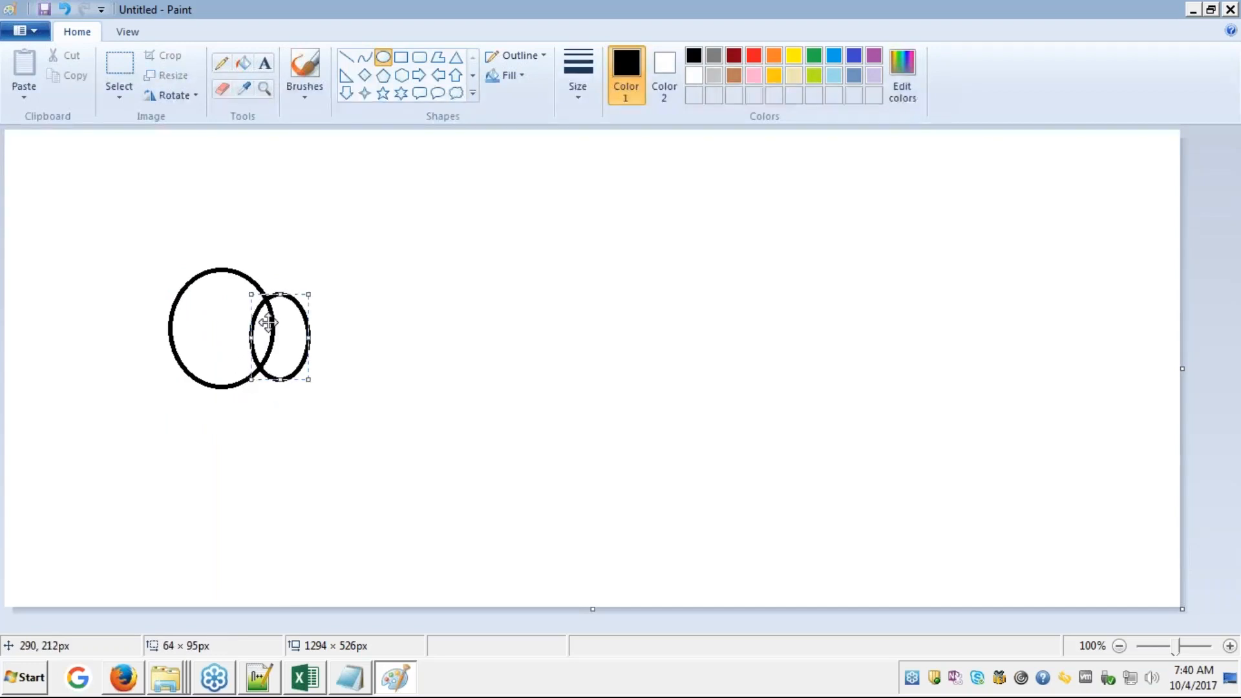
- Add a text list inside the larger ellipse with the numbers 1, 2, 3 and 4 on separate lines
left_click(222, 319)
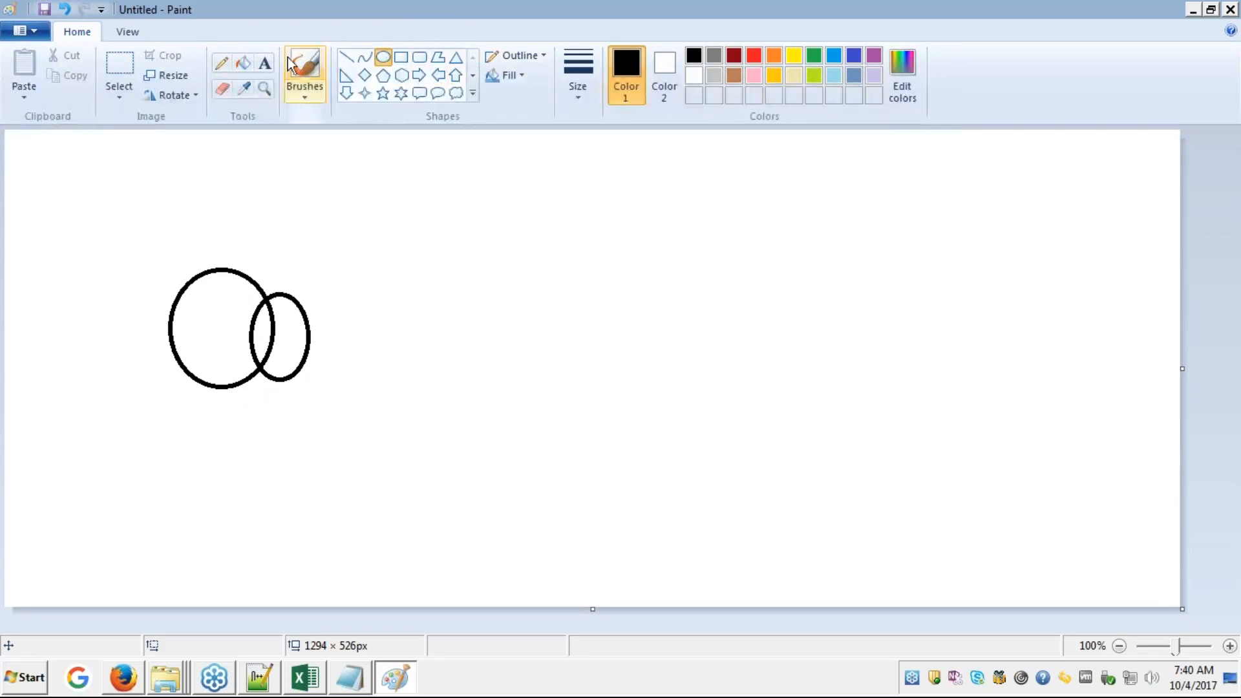
left_click(267, 61)
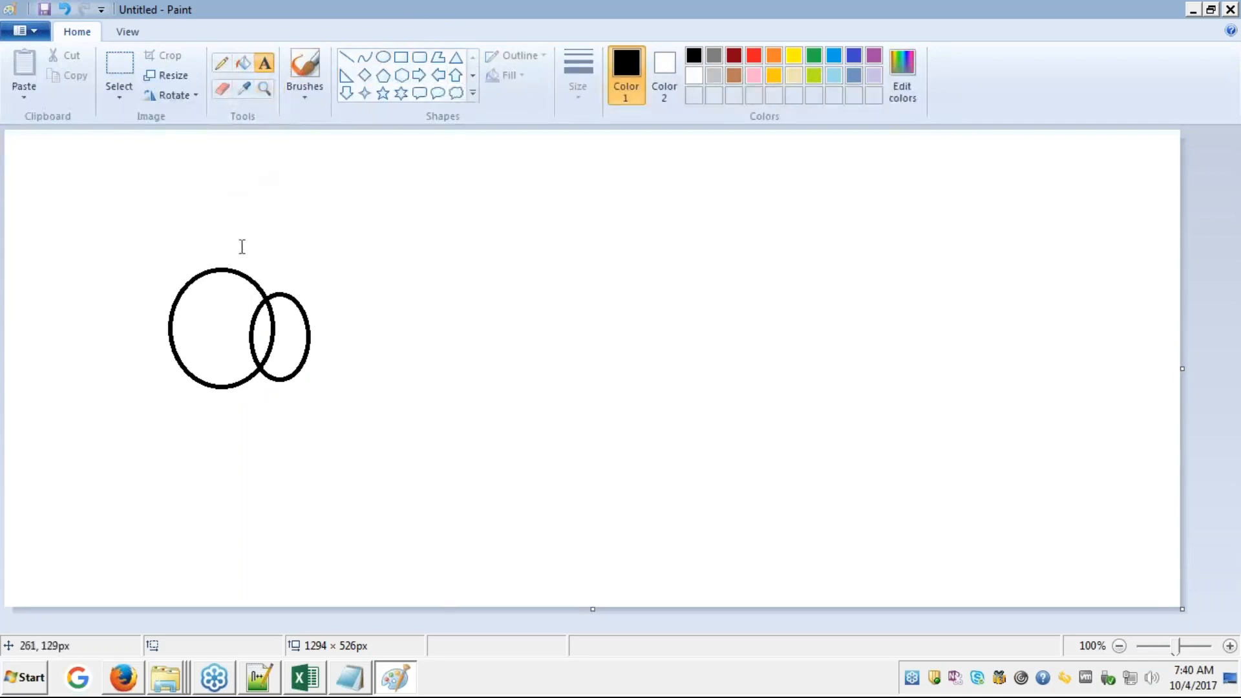
left_click(207, 296)
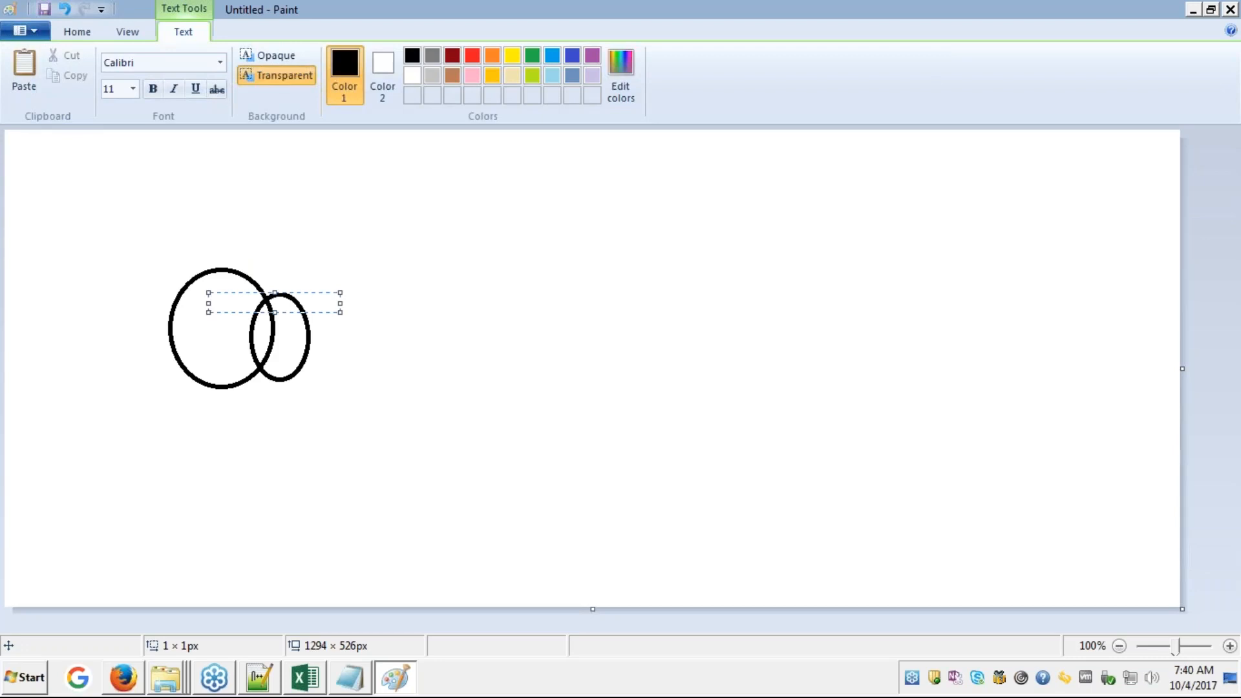
type("1")
key("Return")
type("2")
key("Return")
type("3")
key("Return")
type("4")
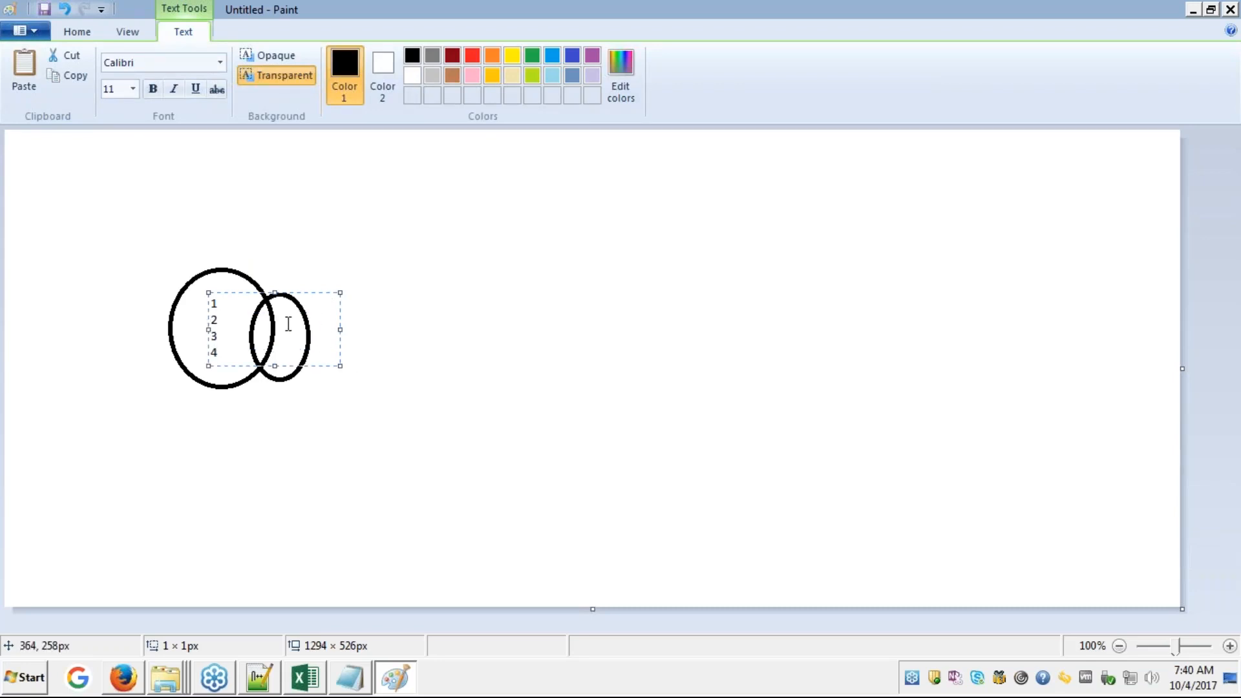
- Remove the 1 from the larger ellipse's number list and place it as text in the overlap of the two ellipses
left_click(265, 331)
key("BackSpace")
left_click(264, 337)
double_click(264, 337)
left_click_drag(264, 337, 421, 273)
left_click(420, 273)
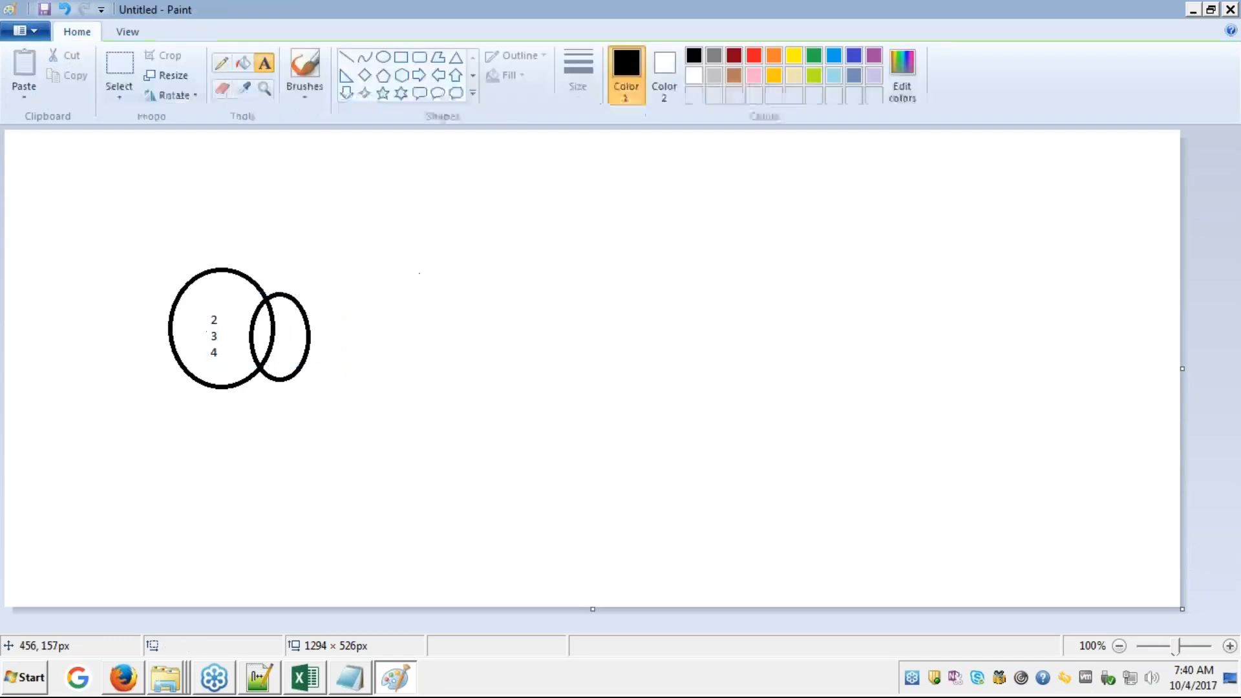
left_click(262, 332)
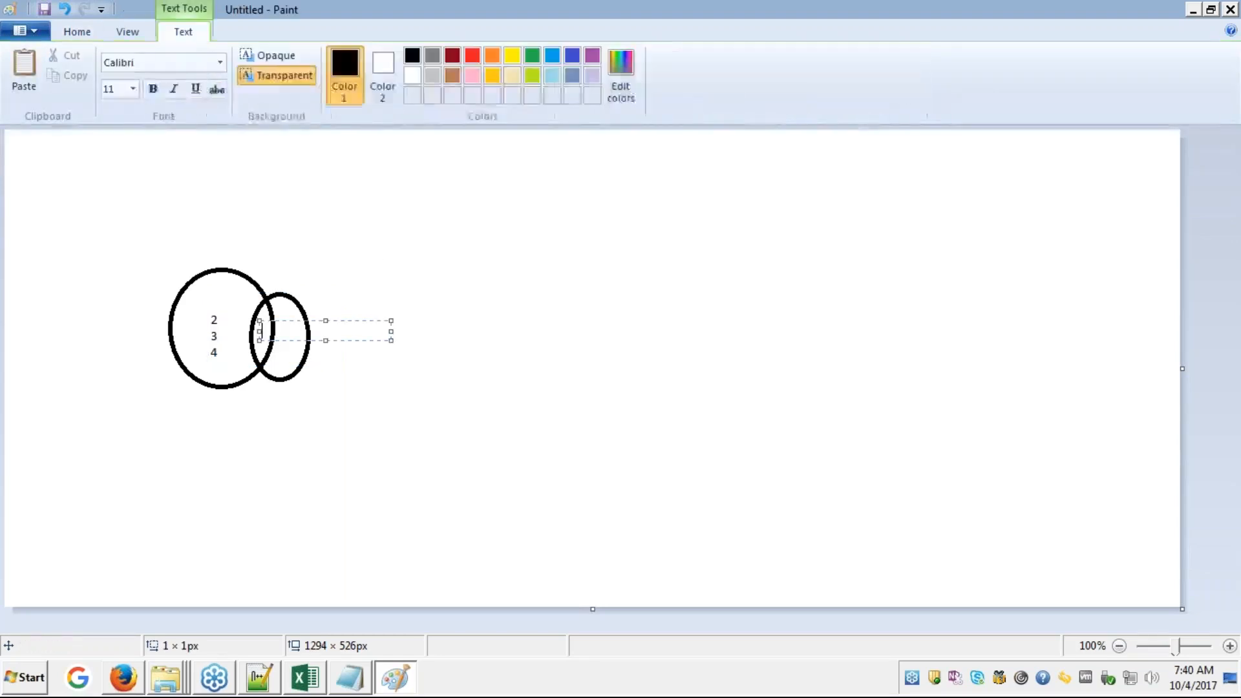
type("1")
left_click(293, 372)
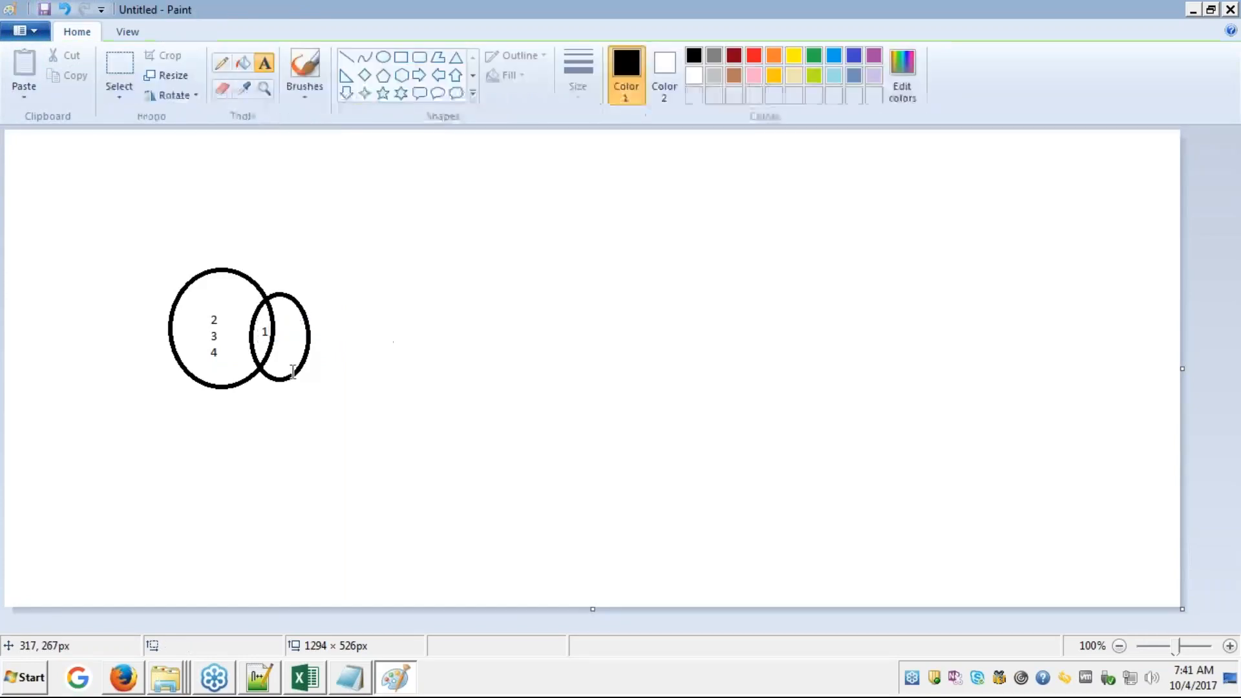
- Add the numbers 5, 6 and 7 as text on separate lines inside the smaller ellipse, outside the overlap
left_click(288, 323)
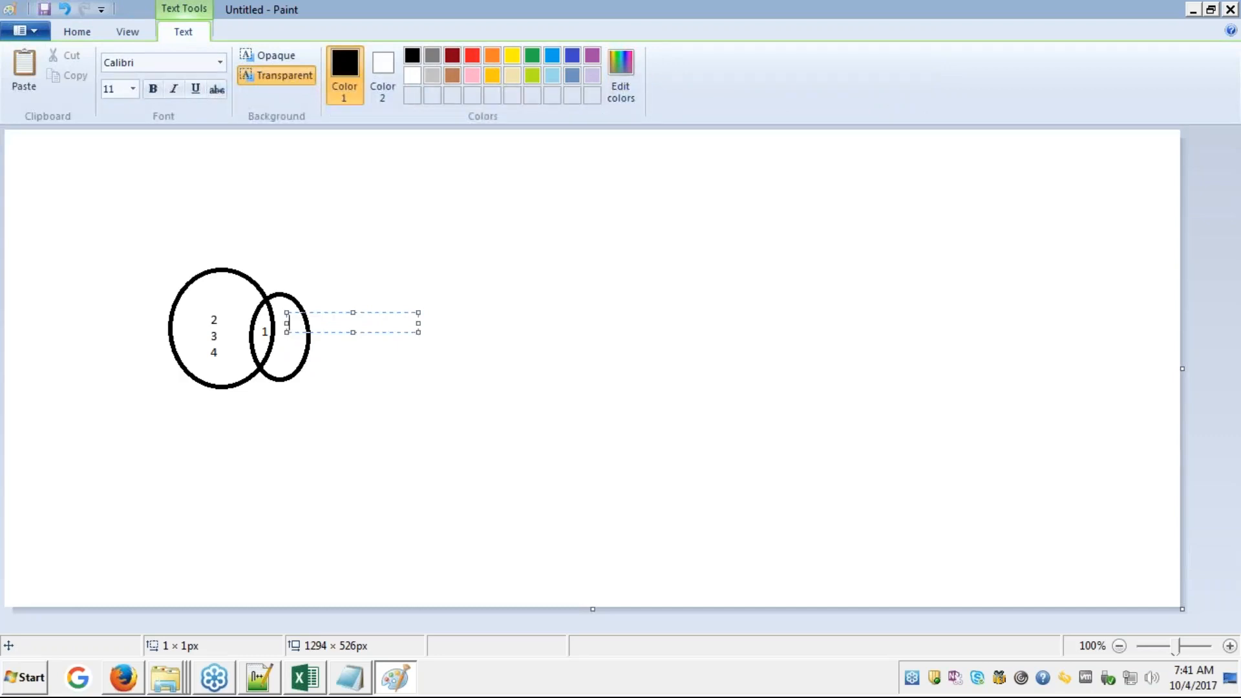
type("5")
key("Return")
type("6")
key("Return")
type("7")
key("Return")
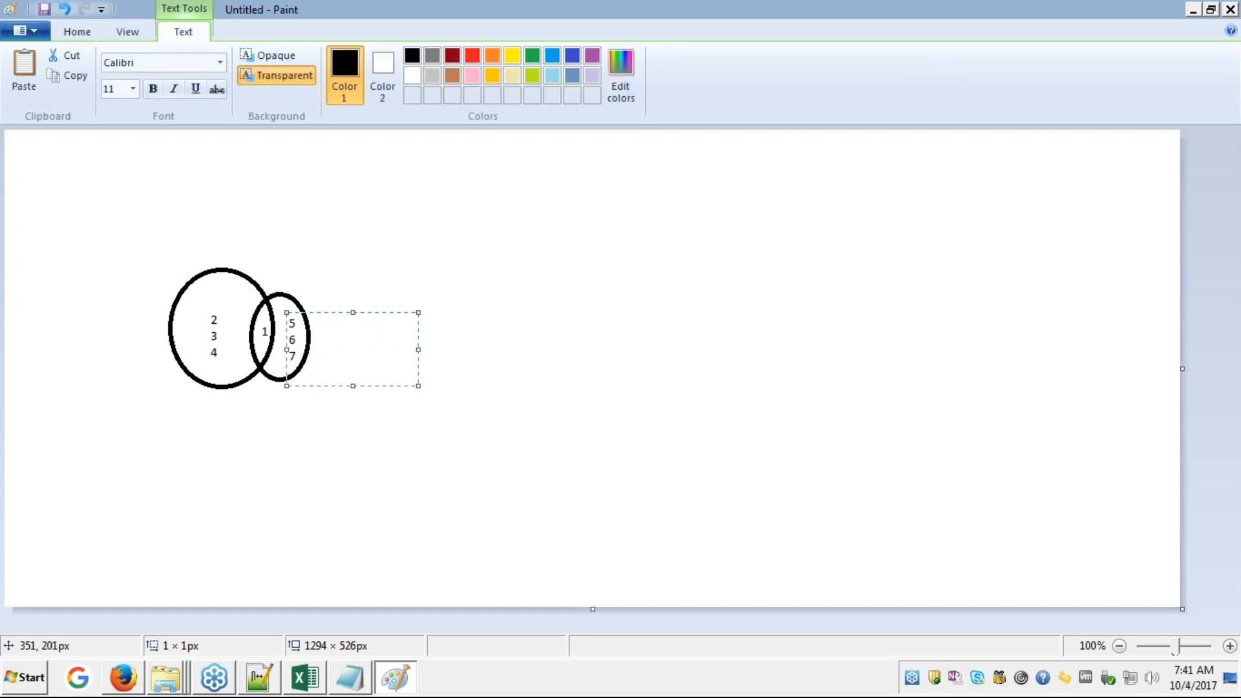
left_click(514, 350)
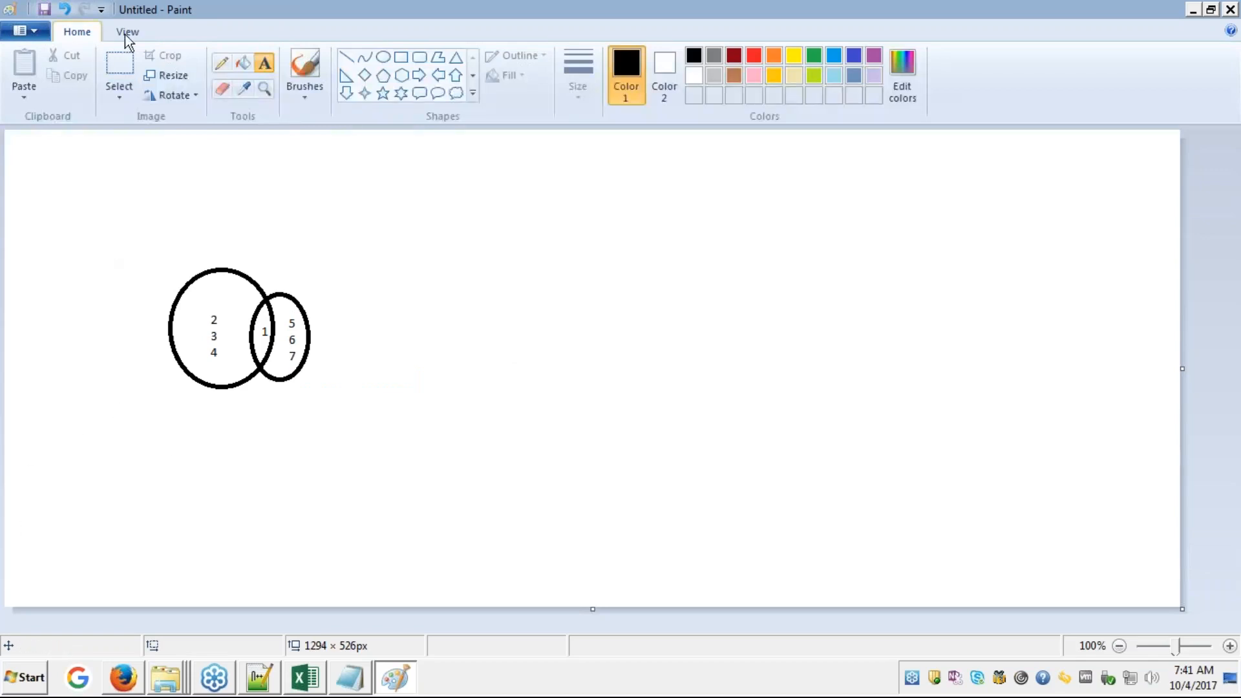
- Fill the whole larger ellipse, including its overlap with the smaller one, with black
left_click(247, 65)
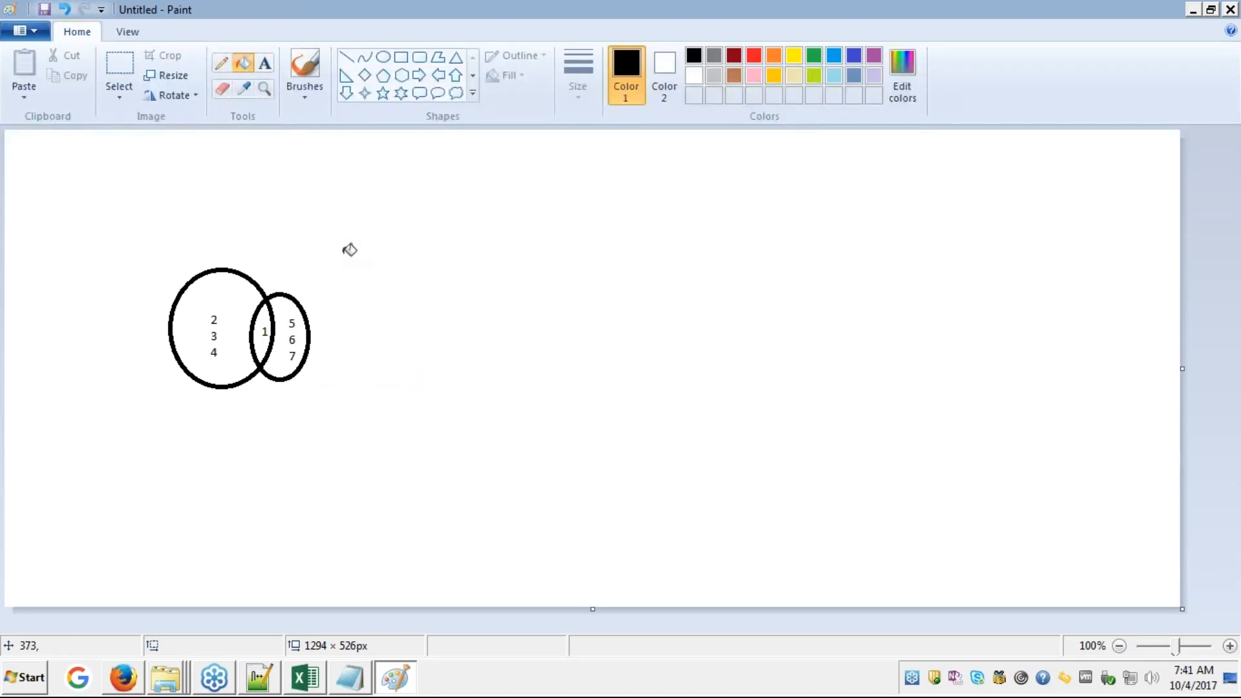
left_click(225, 282)
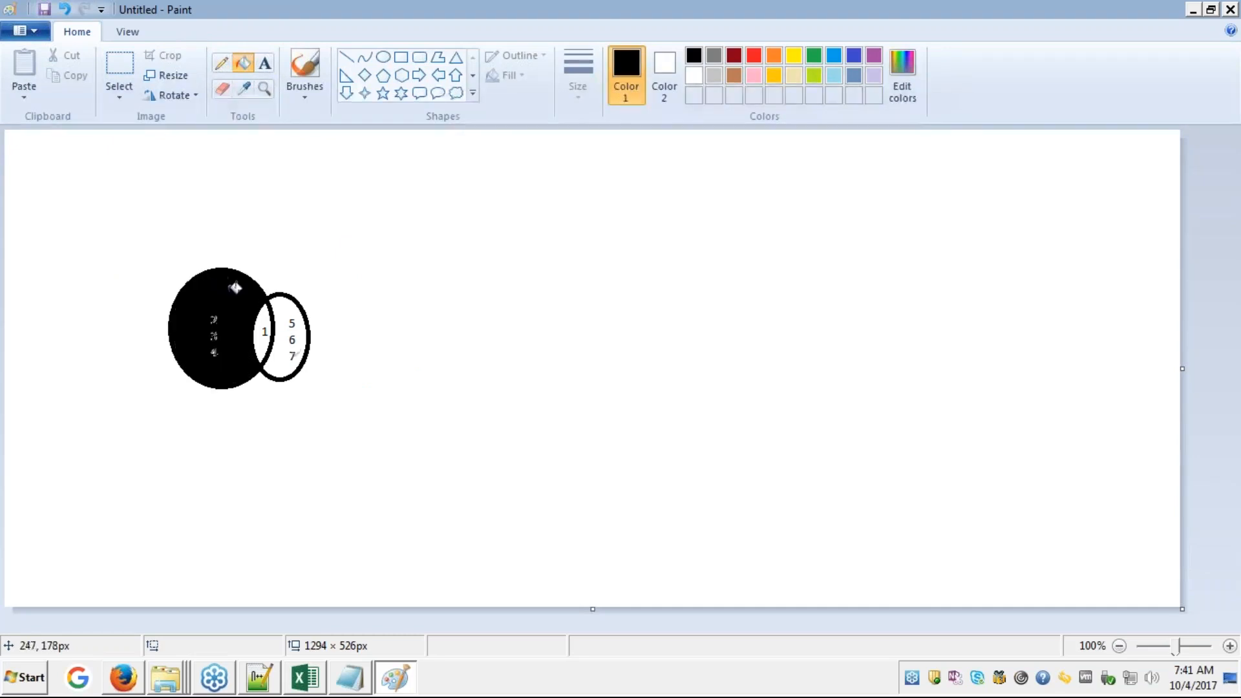
left_click(266, 348)
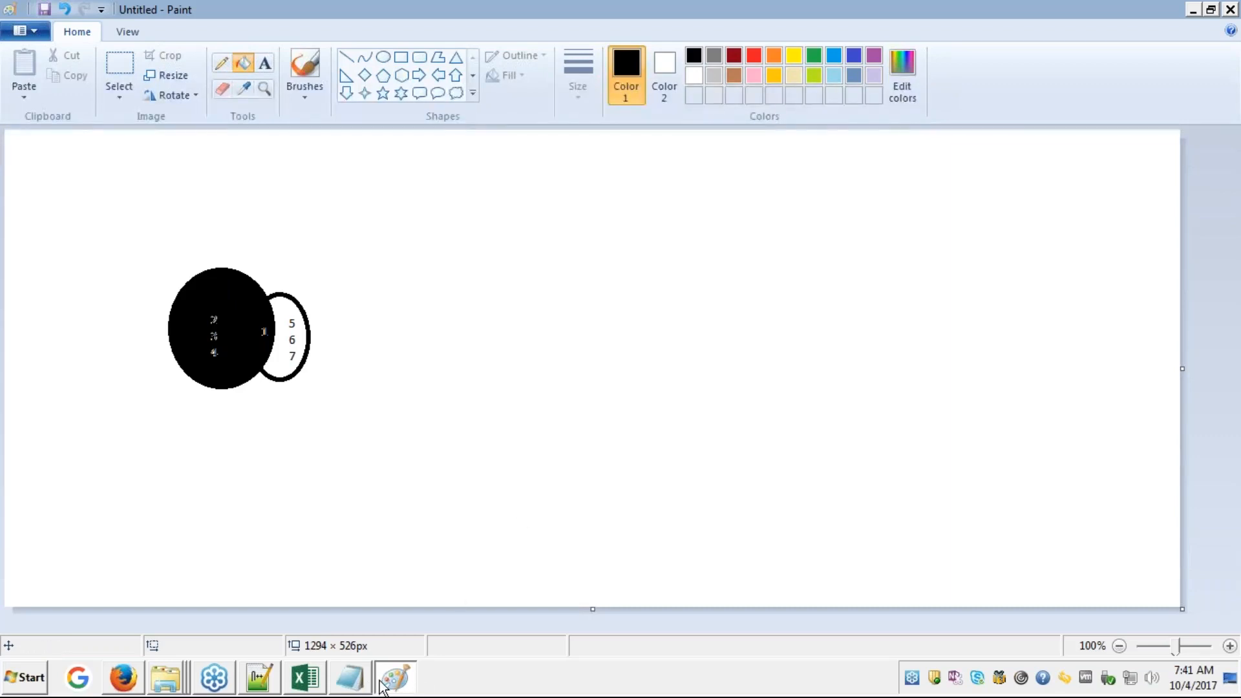
left_click(305, 679)
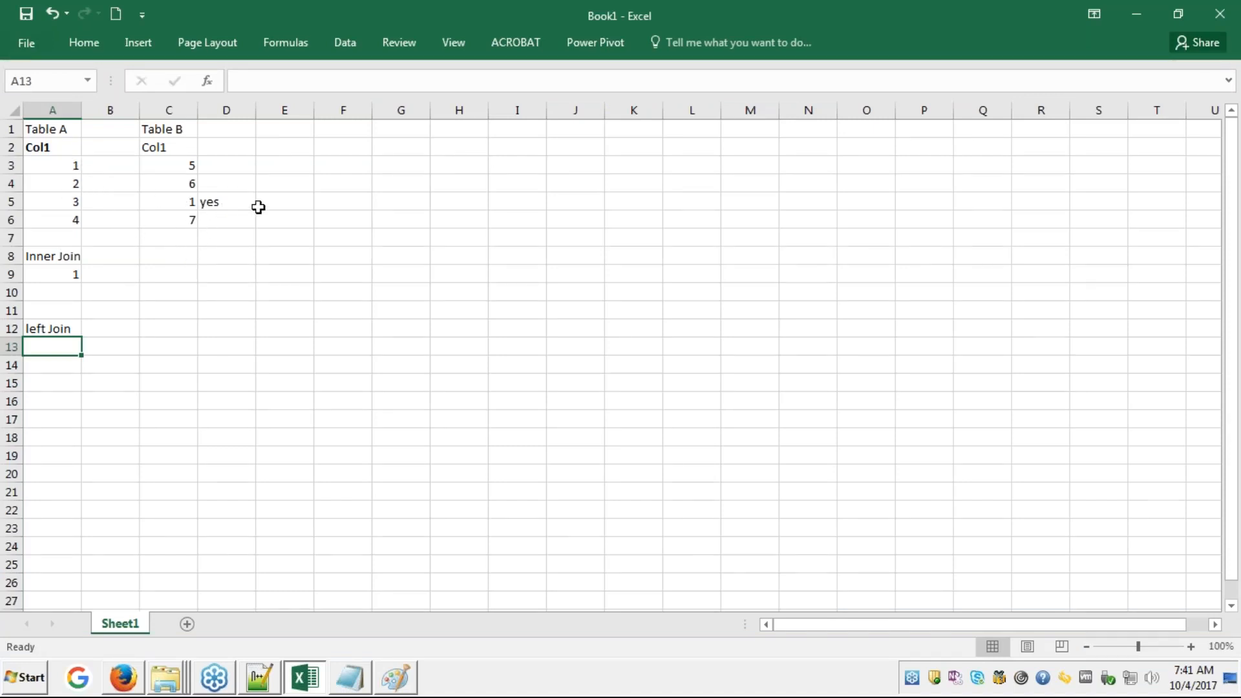
left_click(1234, 254)
left_click(411, 676)
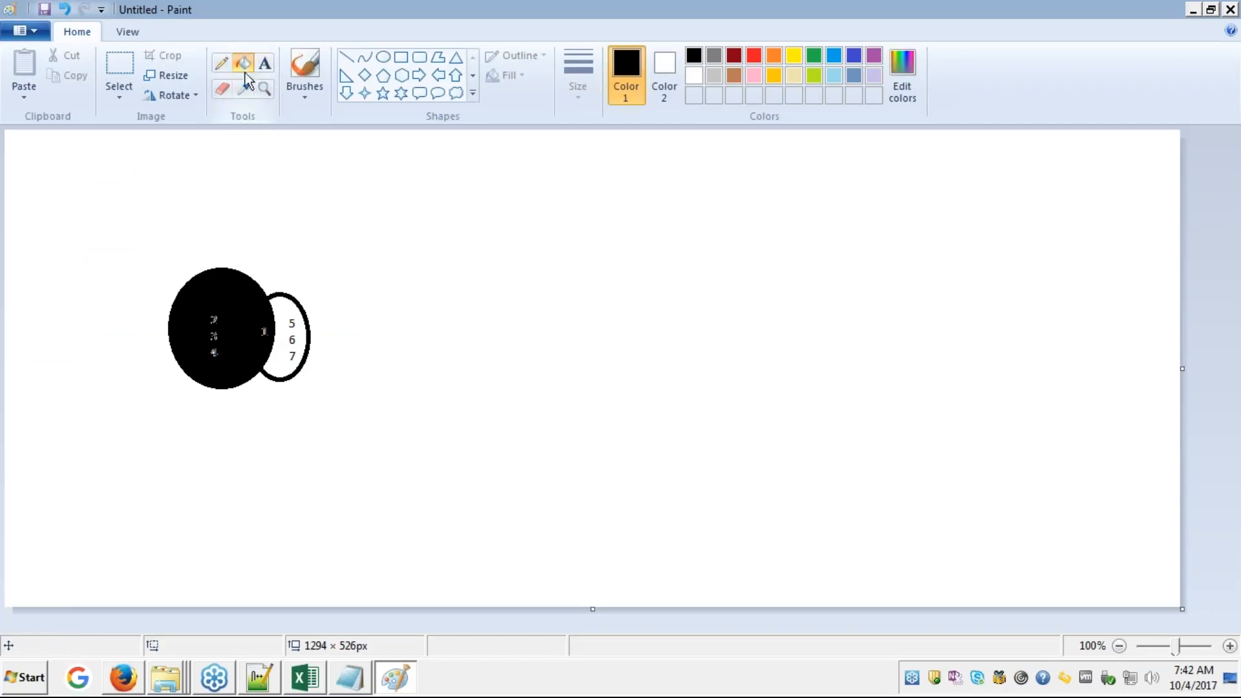
left_click(264, 63)
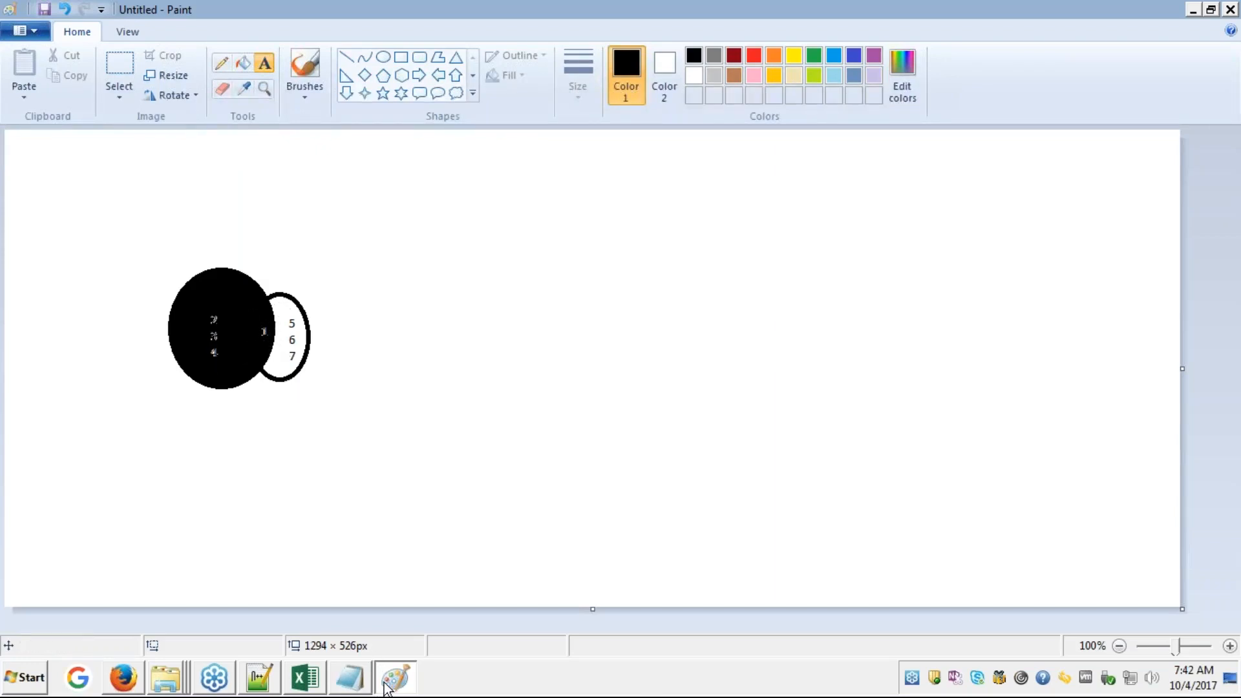
- Switch to the Excel workbook and enter 1, 2, 3 and 4 in cells A13 to A16 under the left Join heading
left_click(318, 684)
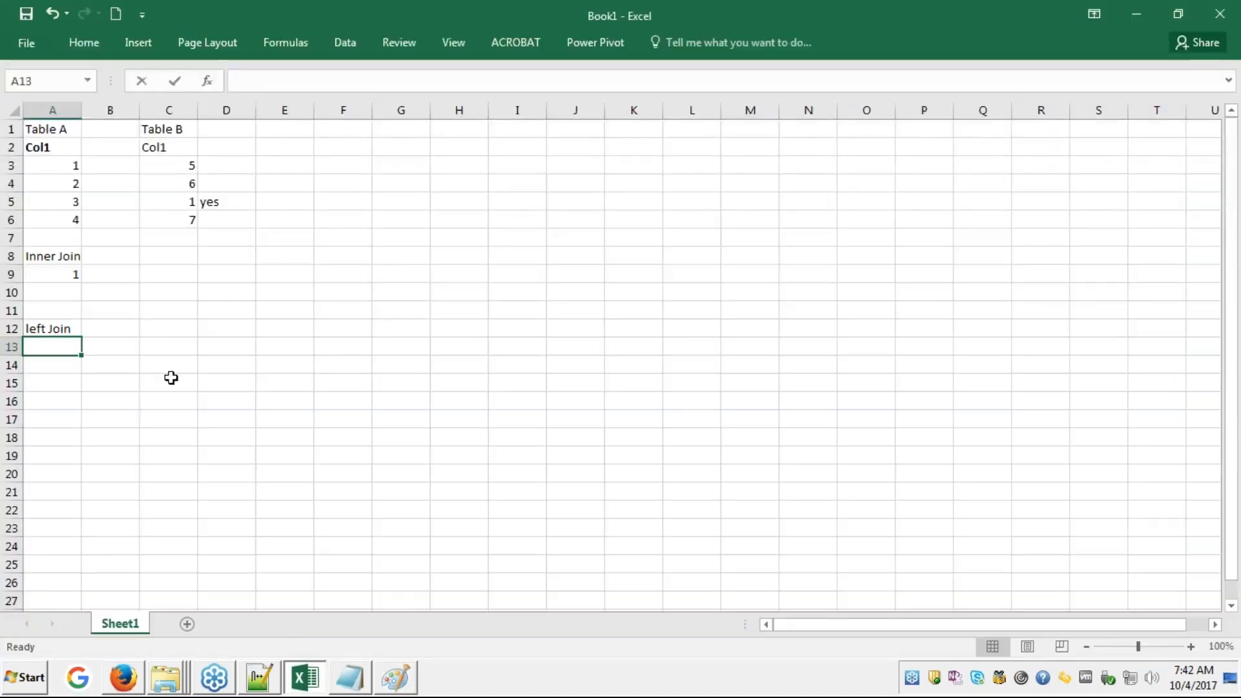
type("1")
key("Return")
type("2")
key("Return")
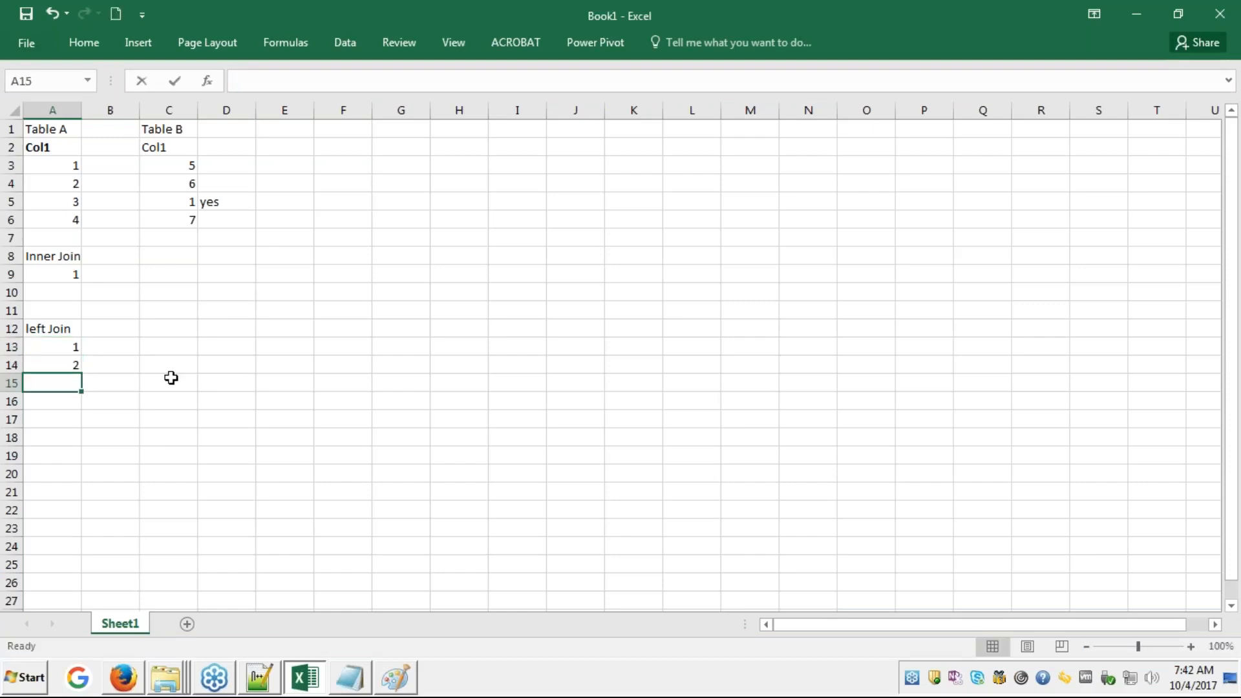
type("3")
key("Return")
type("4")
key("Return")
key("Return")
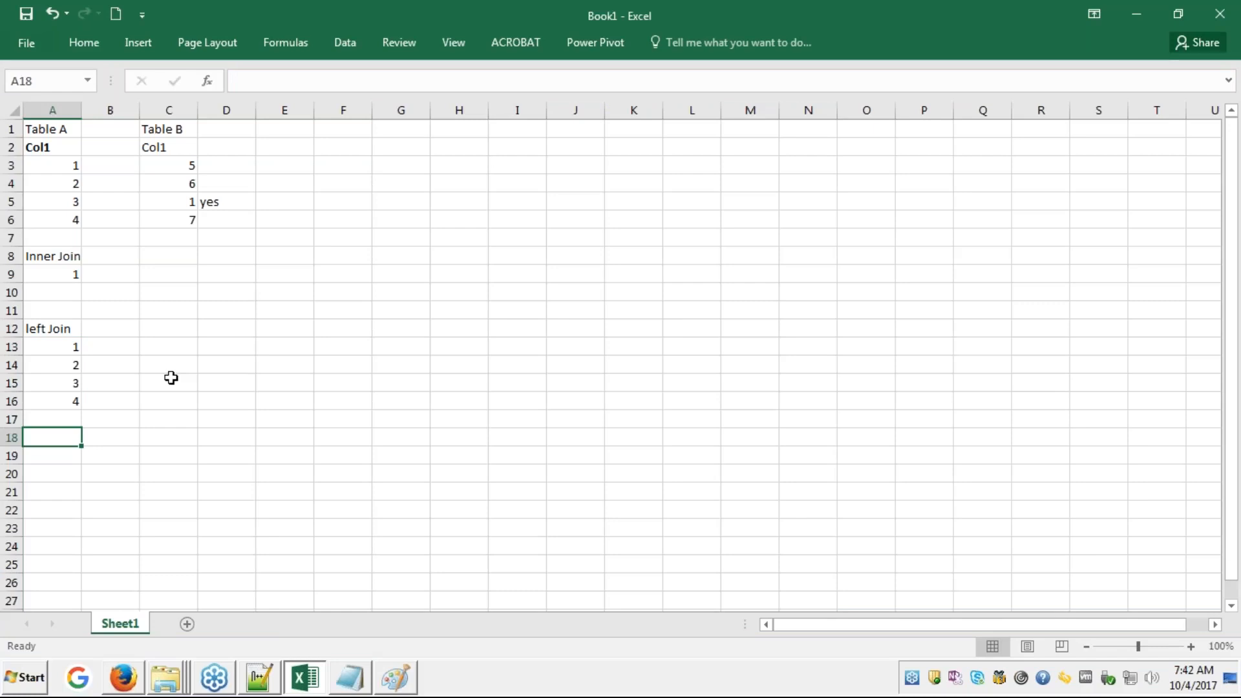
key("Up")
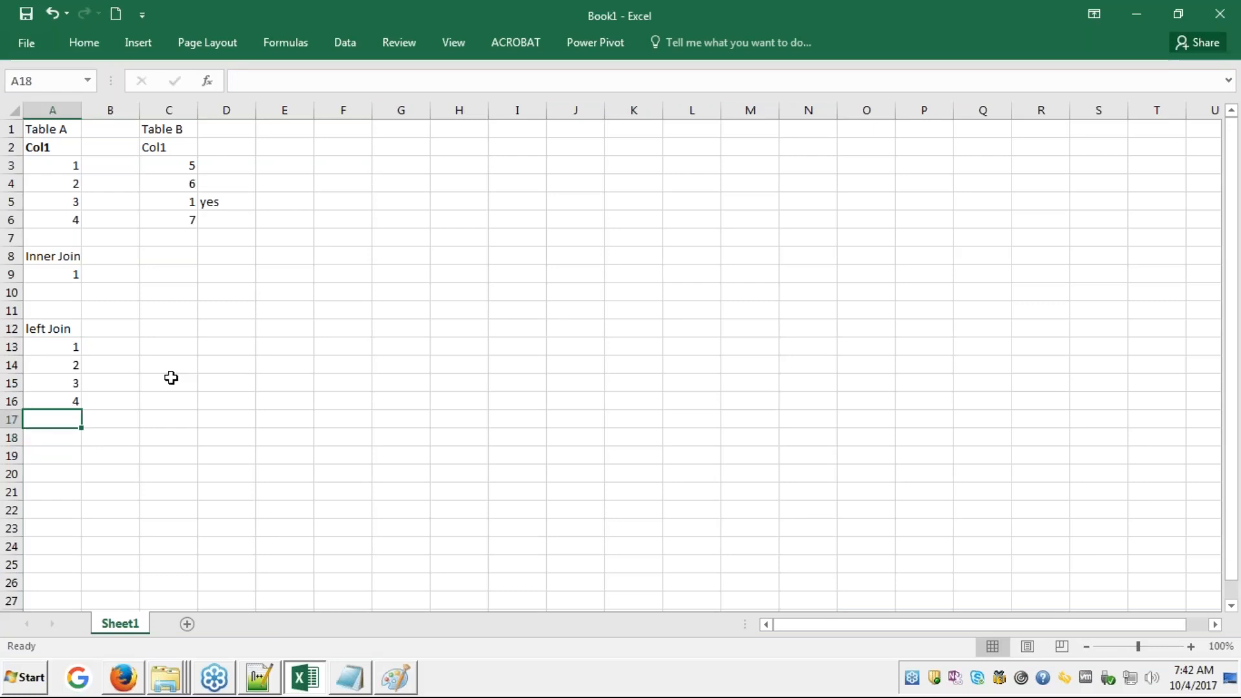
key("Down")
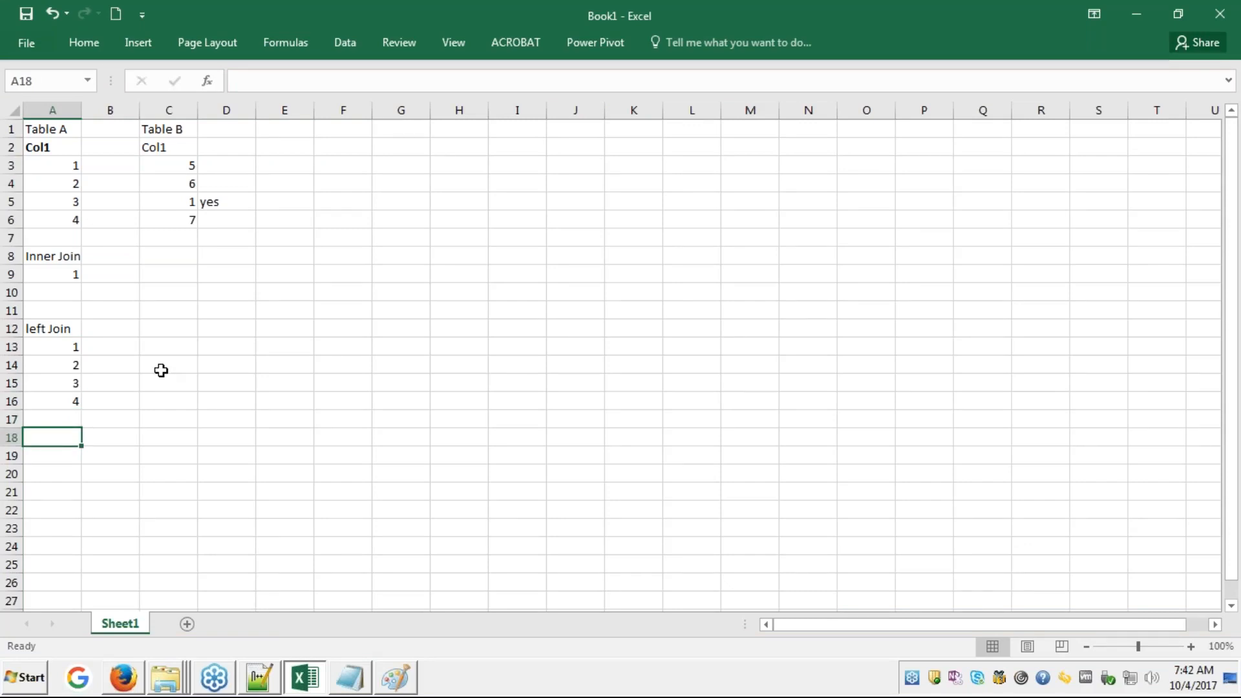
left_click(74, 169)
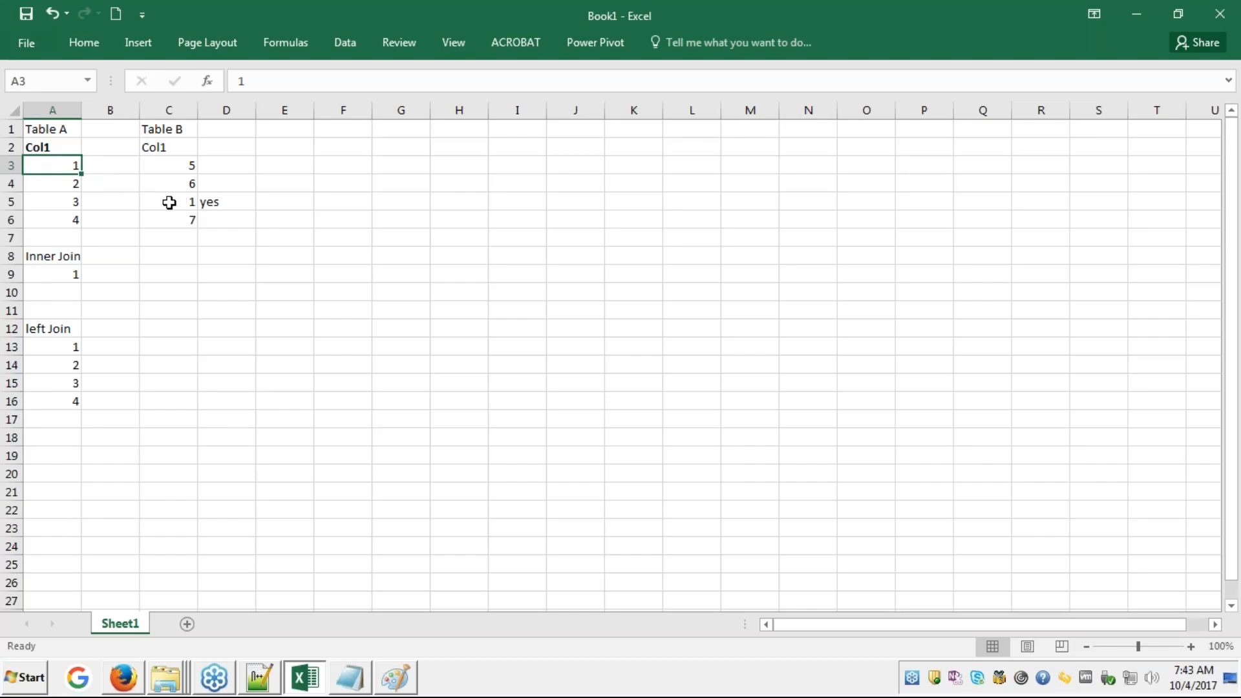
left_click(74, 345)
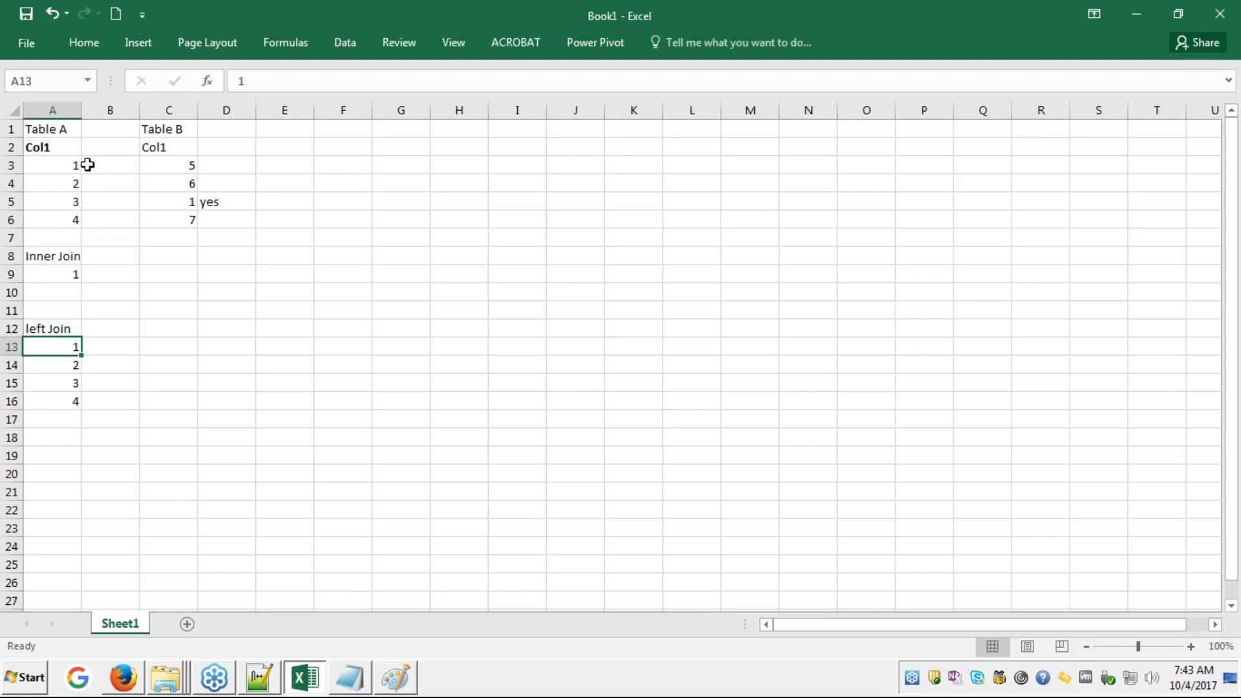
left_click(73, 186)
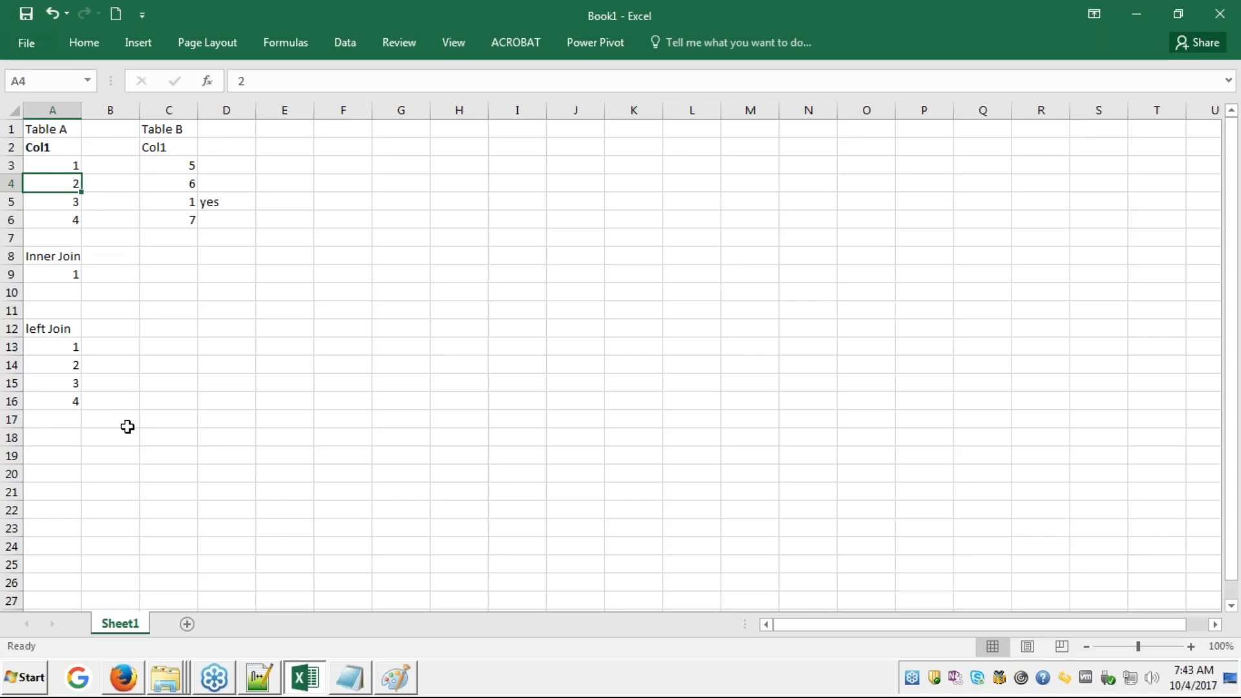
- Enter the heading "Right Join" in cell A18
double_click(56, 437)
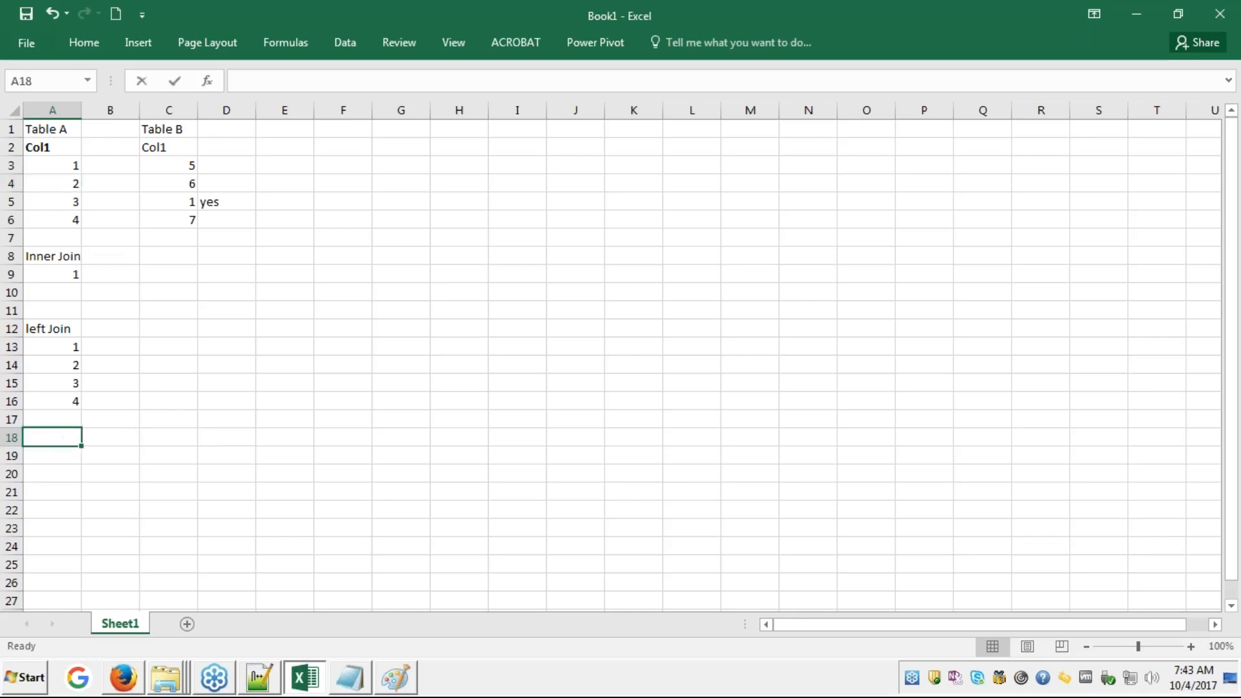
type("Ri")
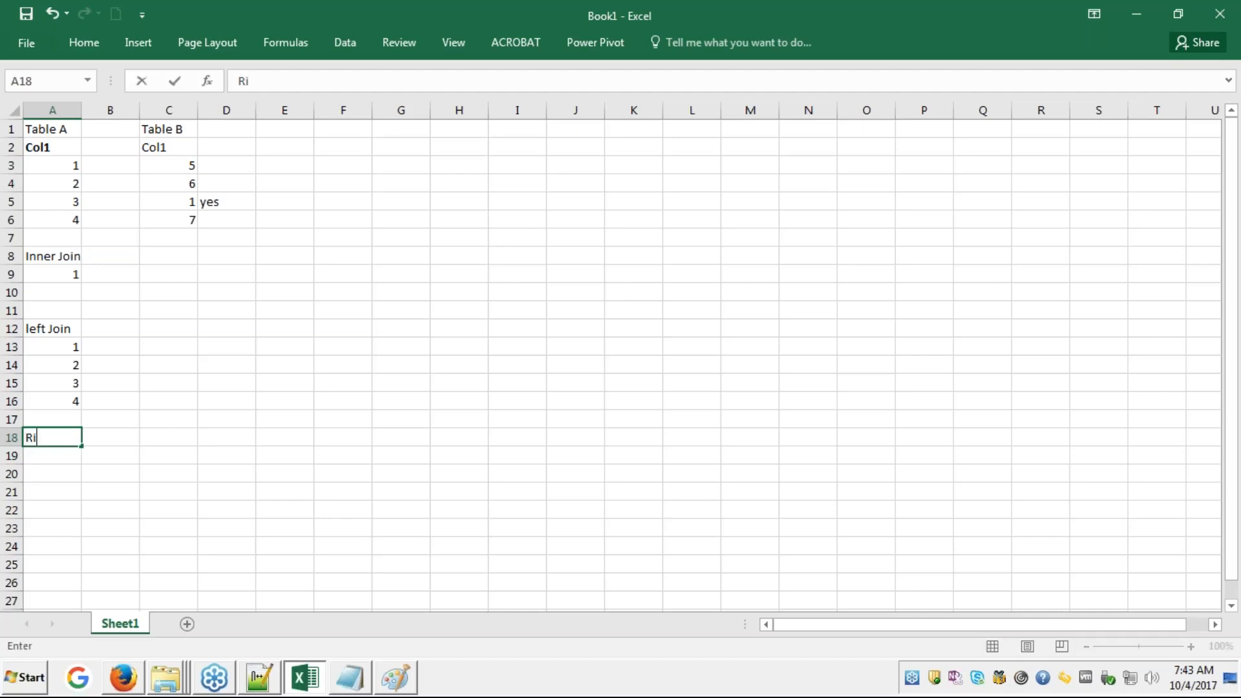
type("ght Join")
key("Return")
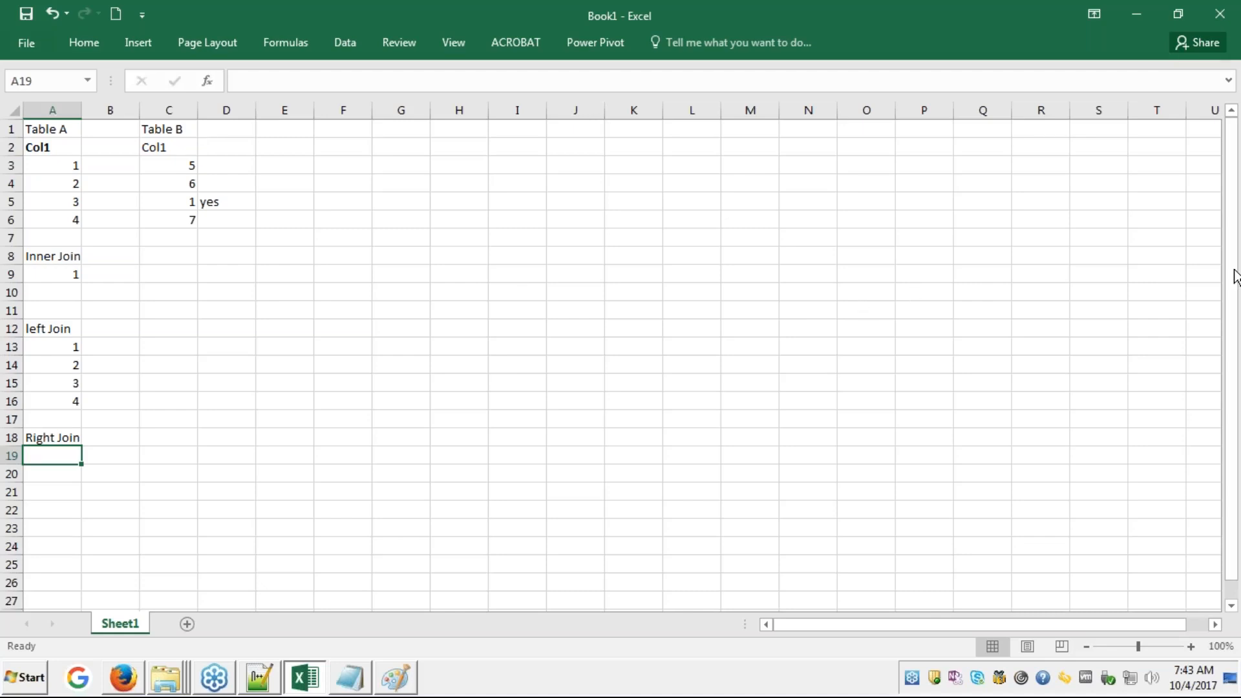
left_click(1224, 251)
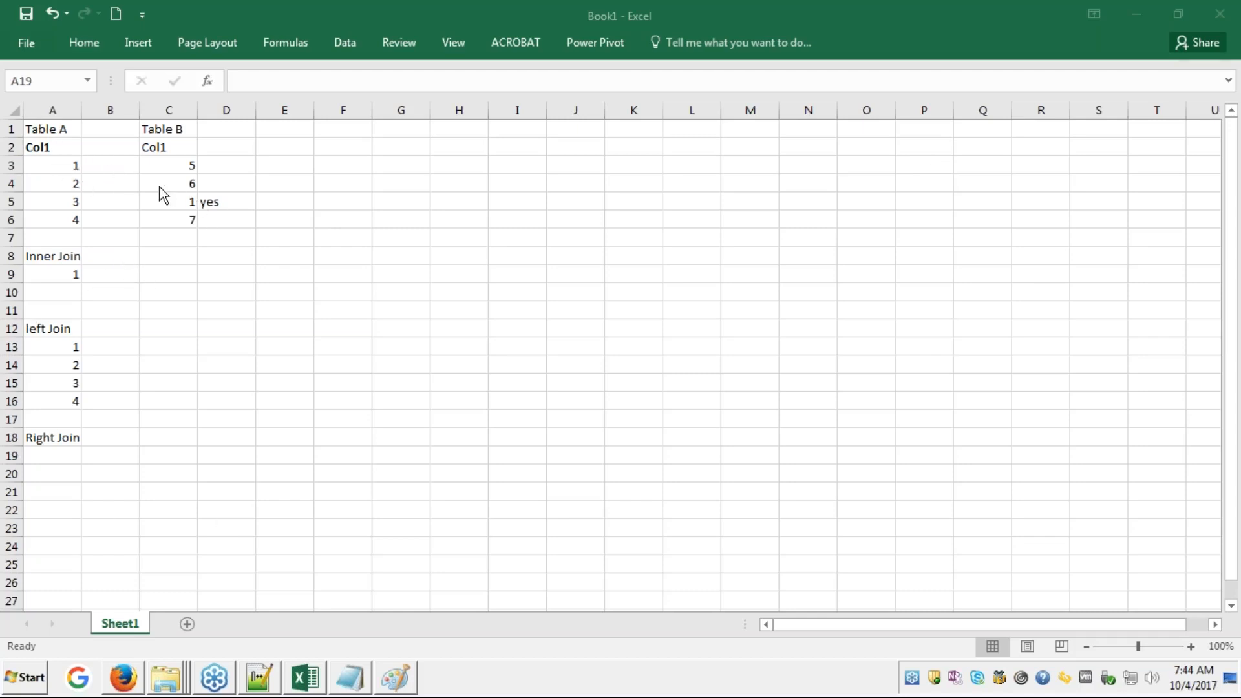
left_click(70, 167)
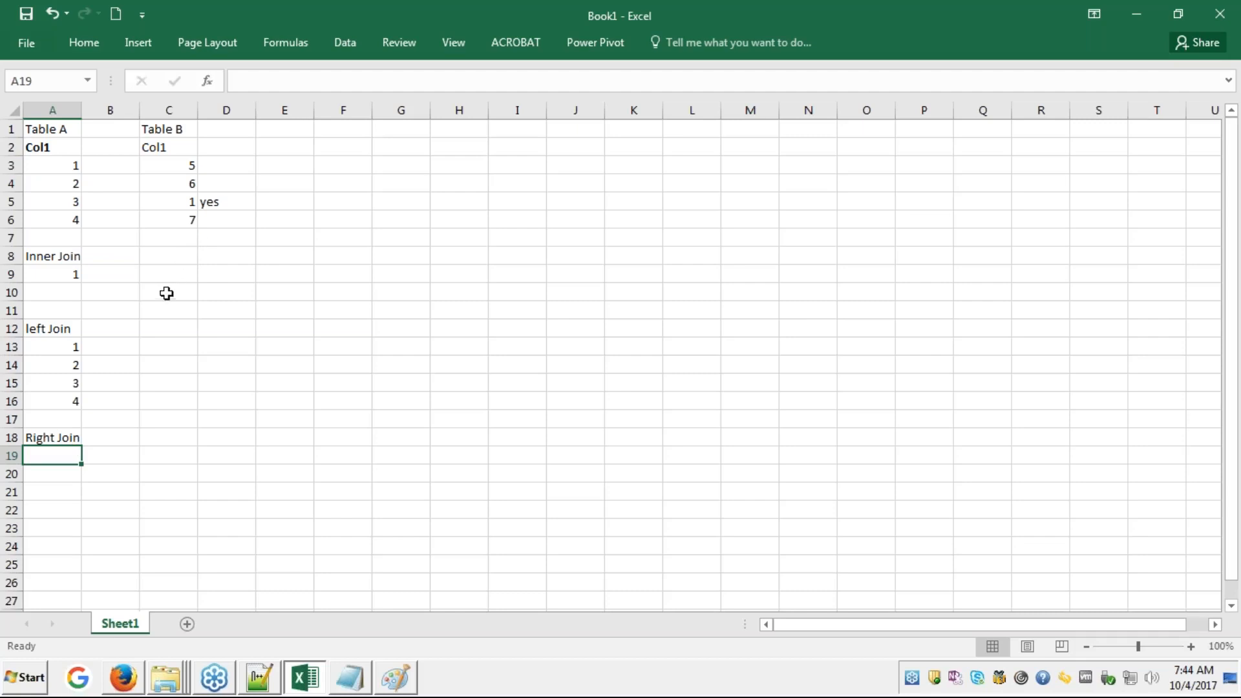
left_click(193, 201)
left_click(73, 165)
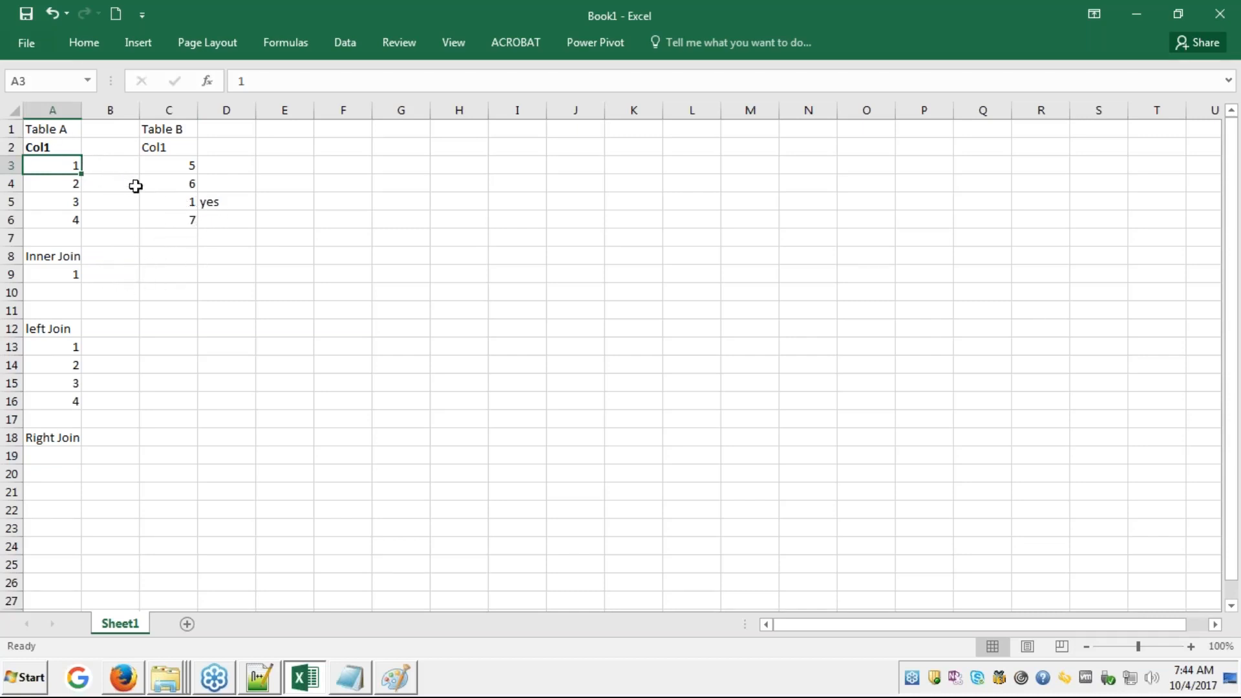
left_click(194, 201)
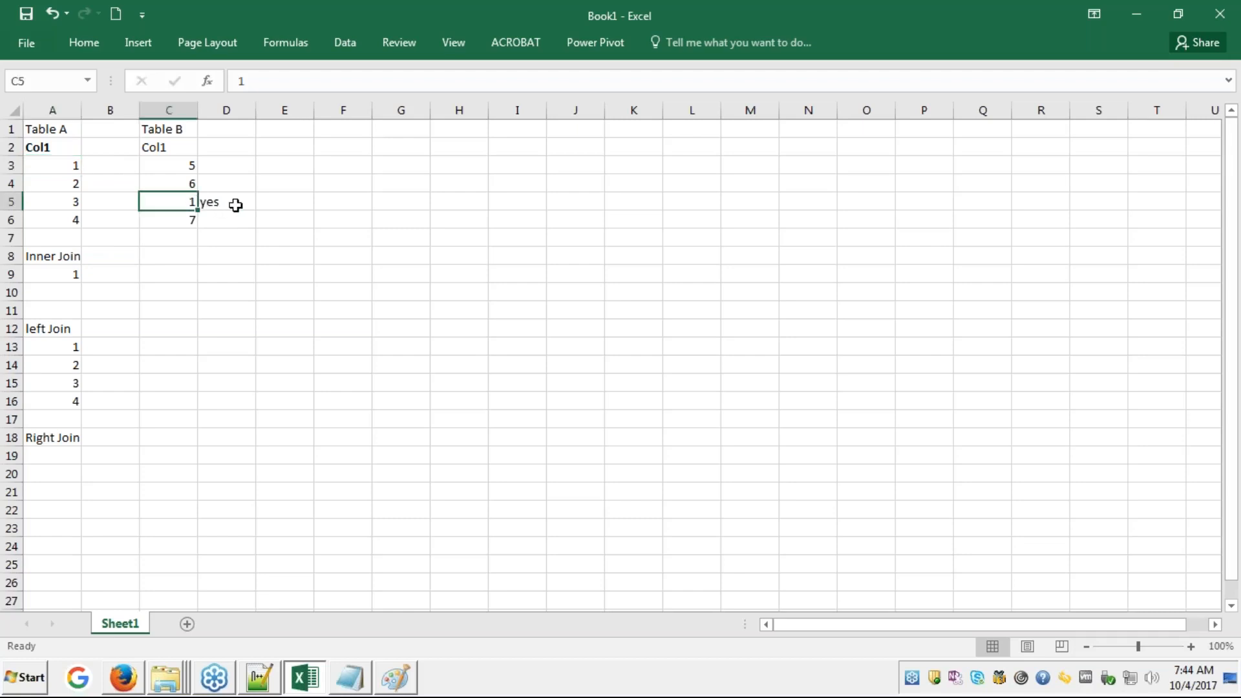
- Beside the matching row of Table B, enter 1 in E5, 1 in F5 and the text 1*1 in G5
left_click(308, 205)
type("1")
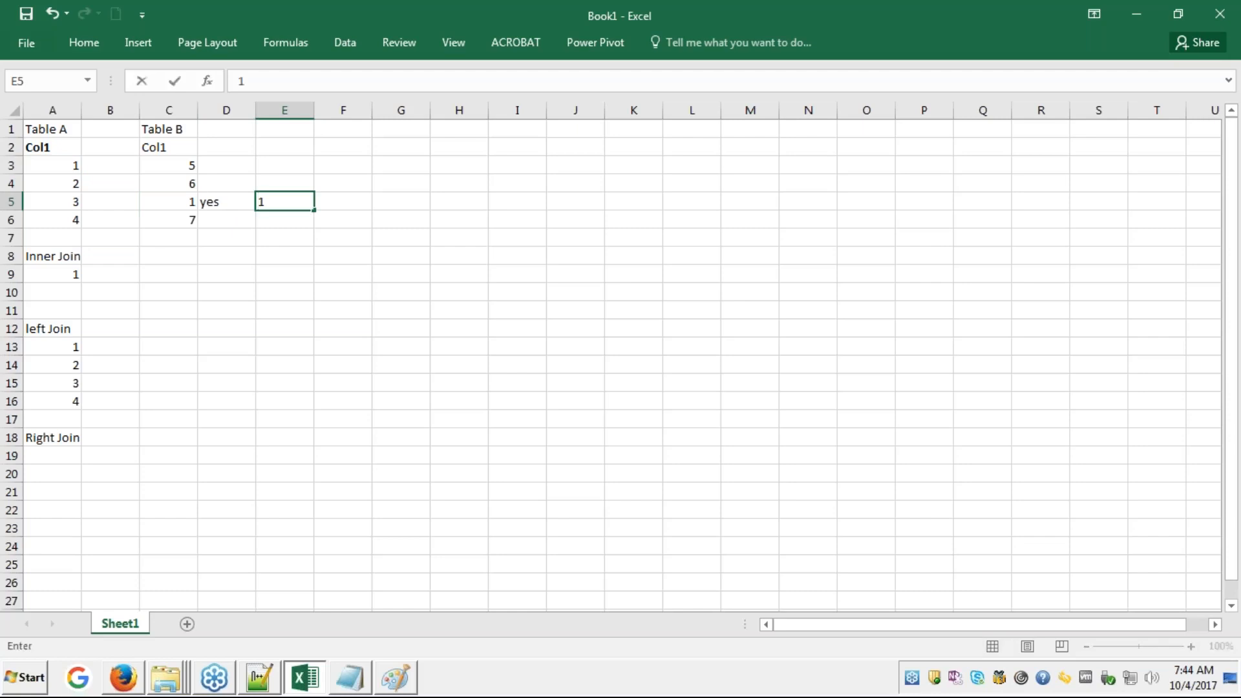
key("Tab")
type("1")
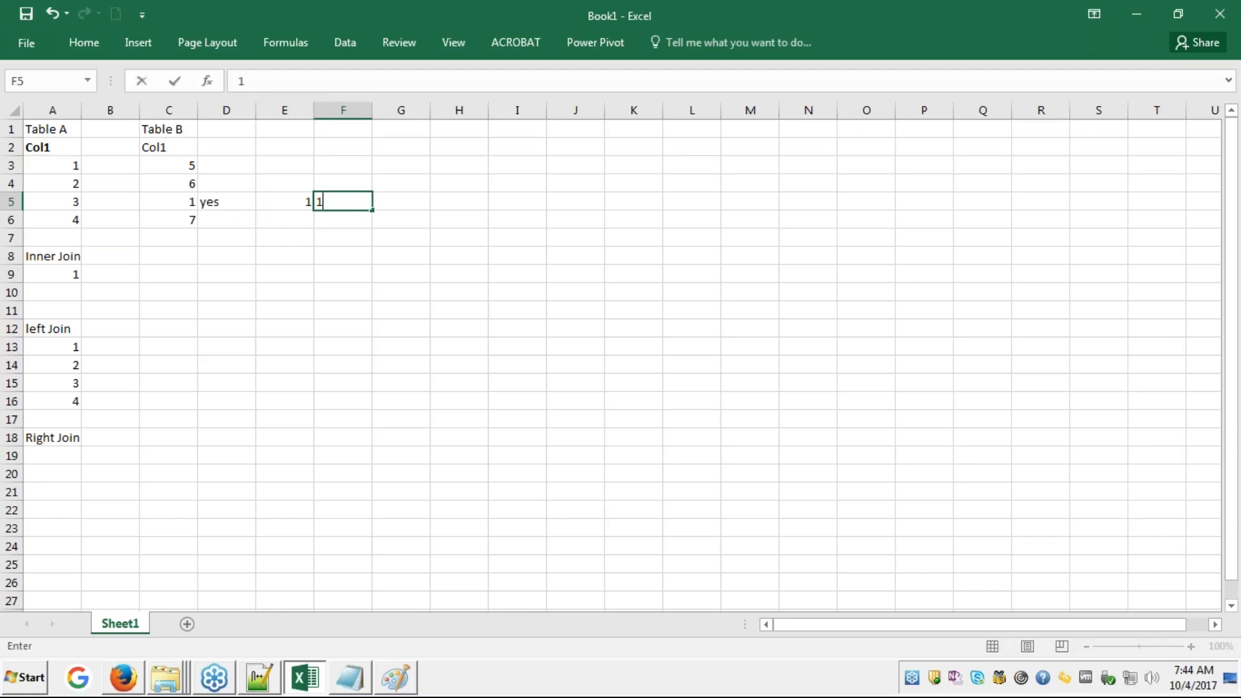
key("Tab")
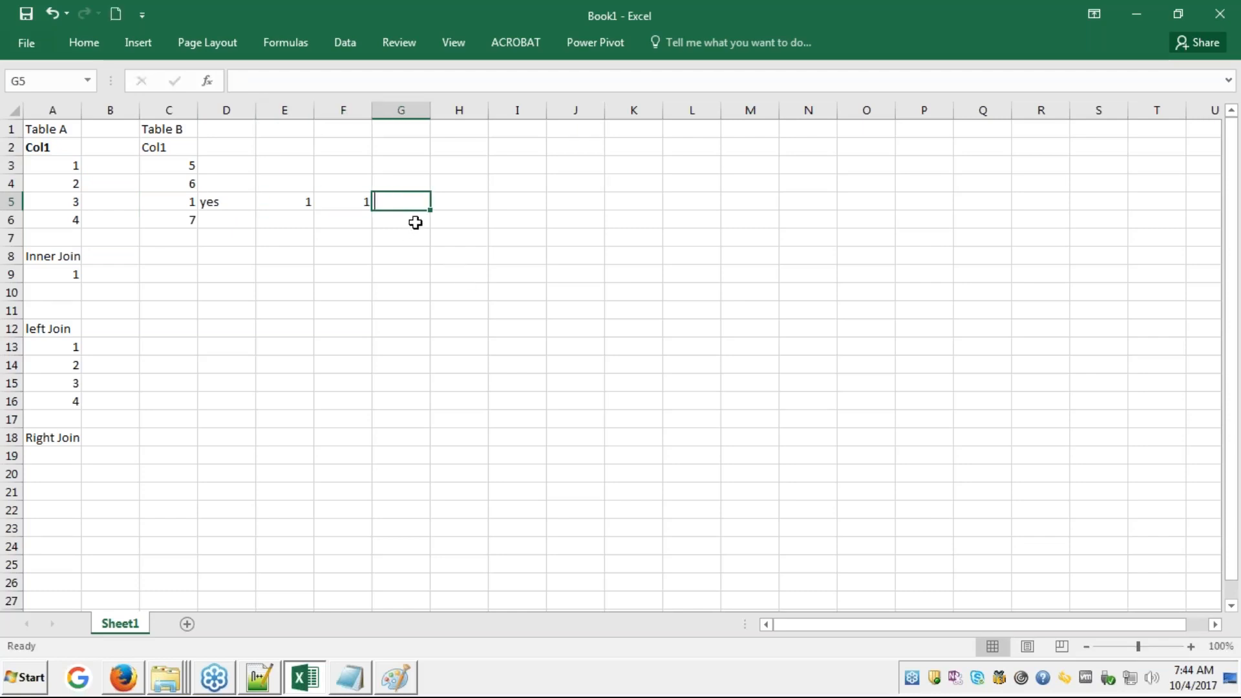
type("1*1")
key("Return")
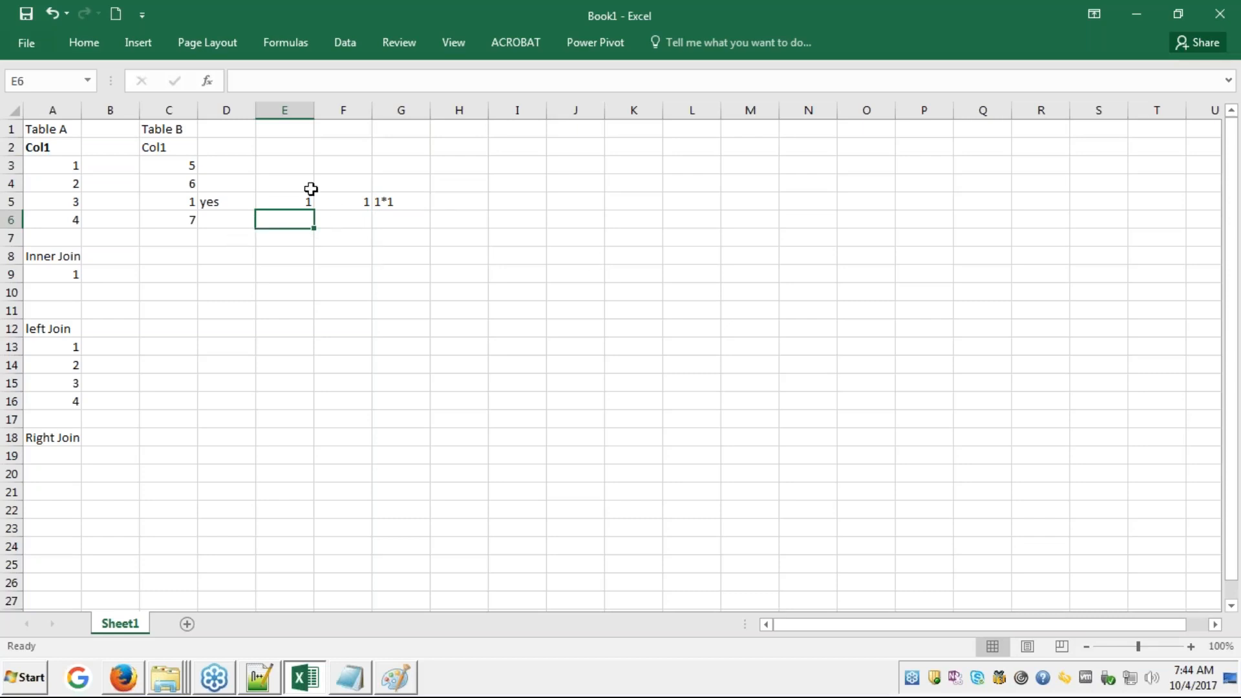
- Undo the entry of the text 1*1 in cell G5
left_click(362, 201)
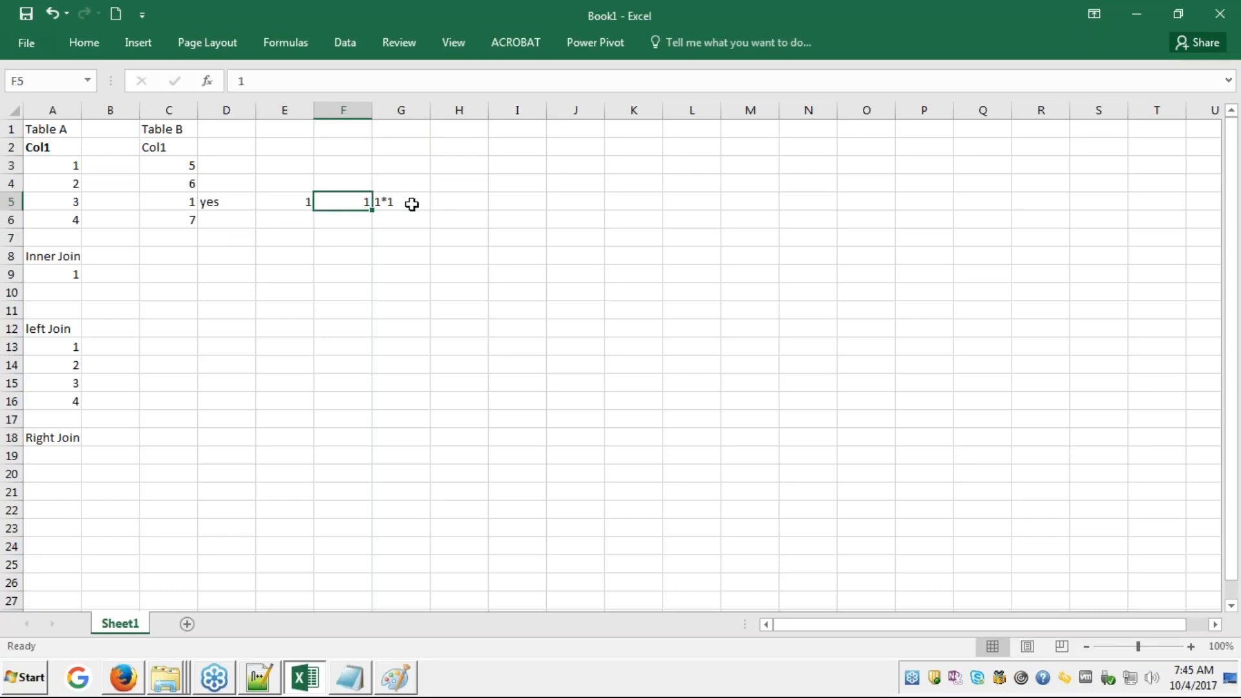
left_click(391, 203)
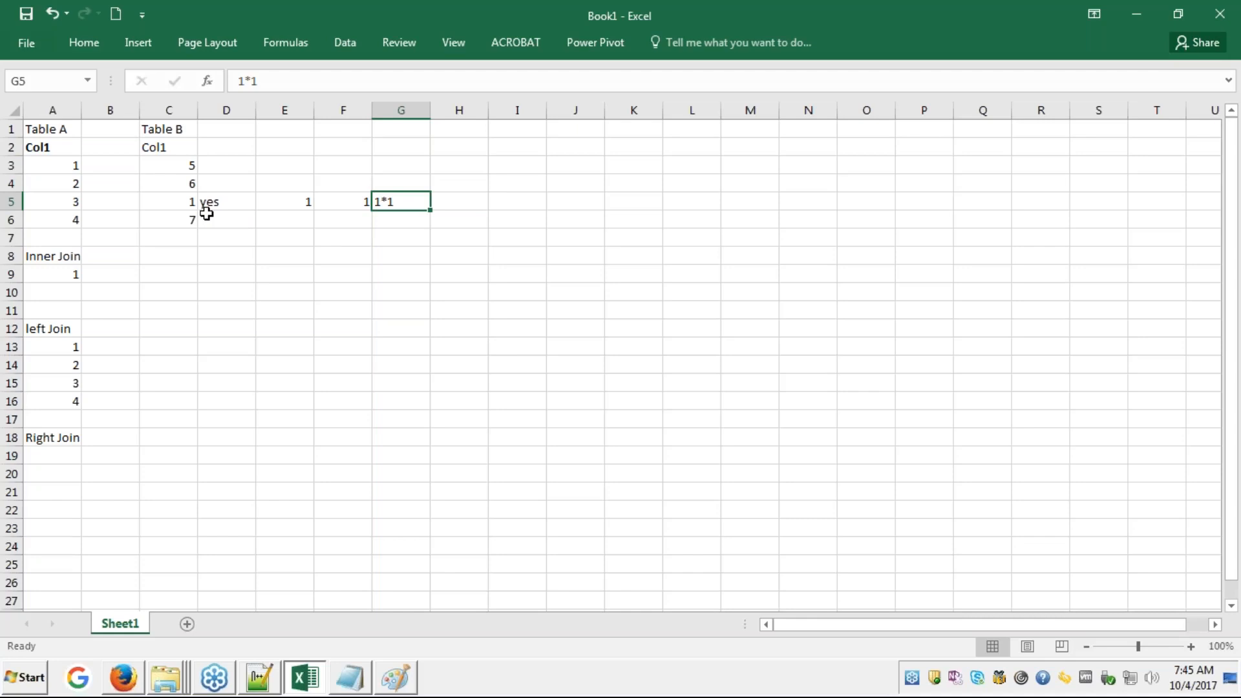
left_click_drag(69, 166, 226, 203)
left_click_drag(97, 211, 196, 203)
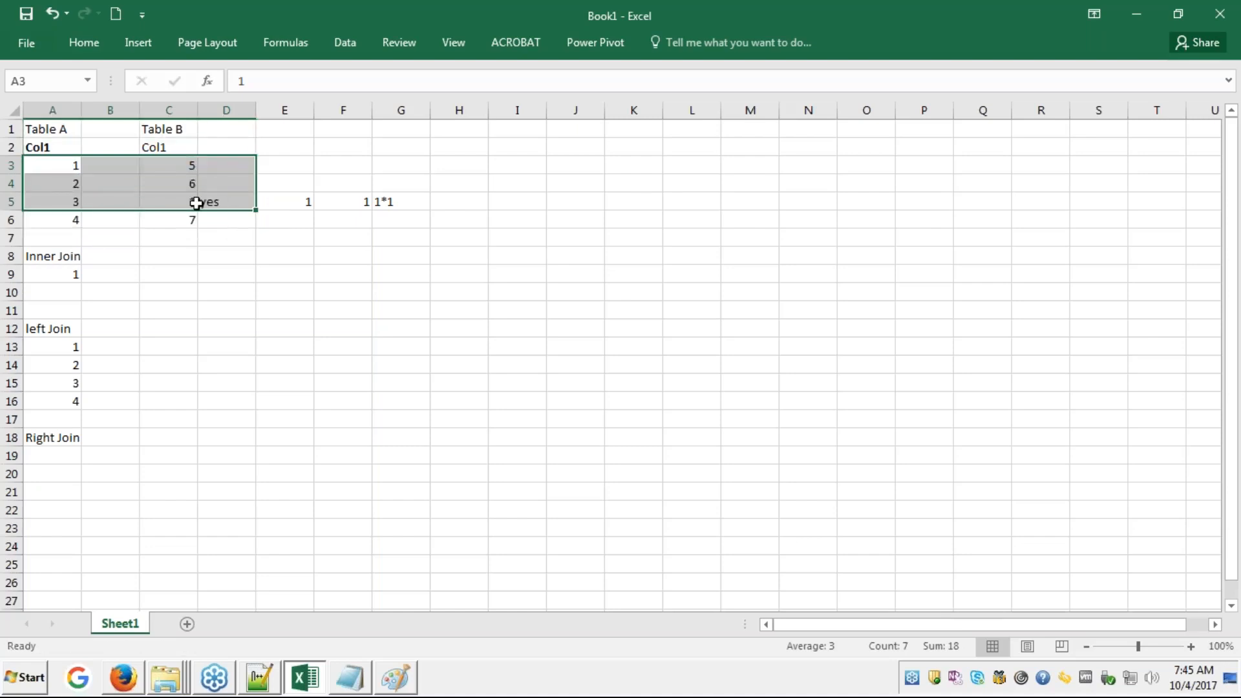
key("ctrl+z")
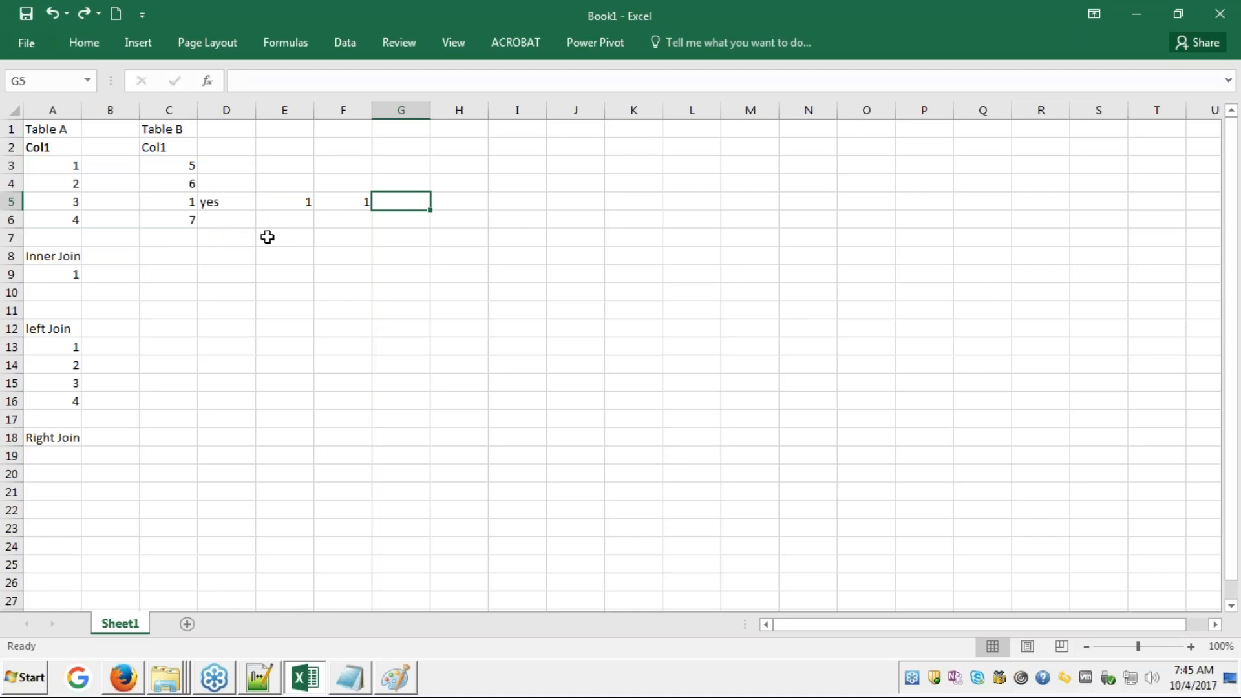
- Enter 5, 6, 1 and 7 in cells A19 to A22 under the Right Join heading
left_click(56, 440)
key("Return")
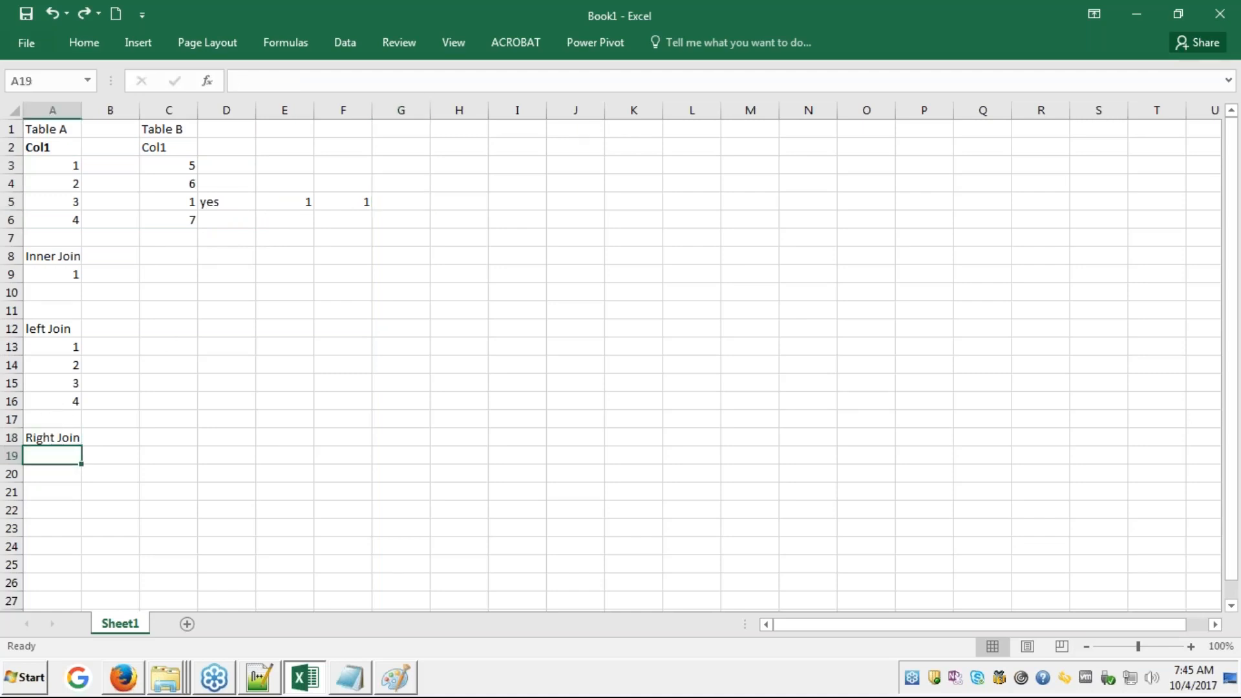
type("5")
key("Return")
type("6")
key("Return")
type("1")
key("Return")
type("7")
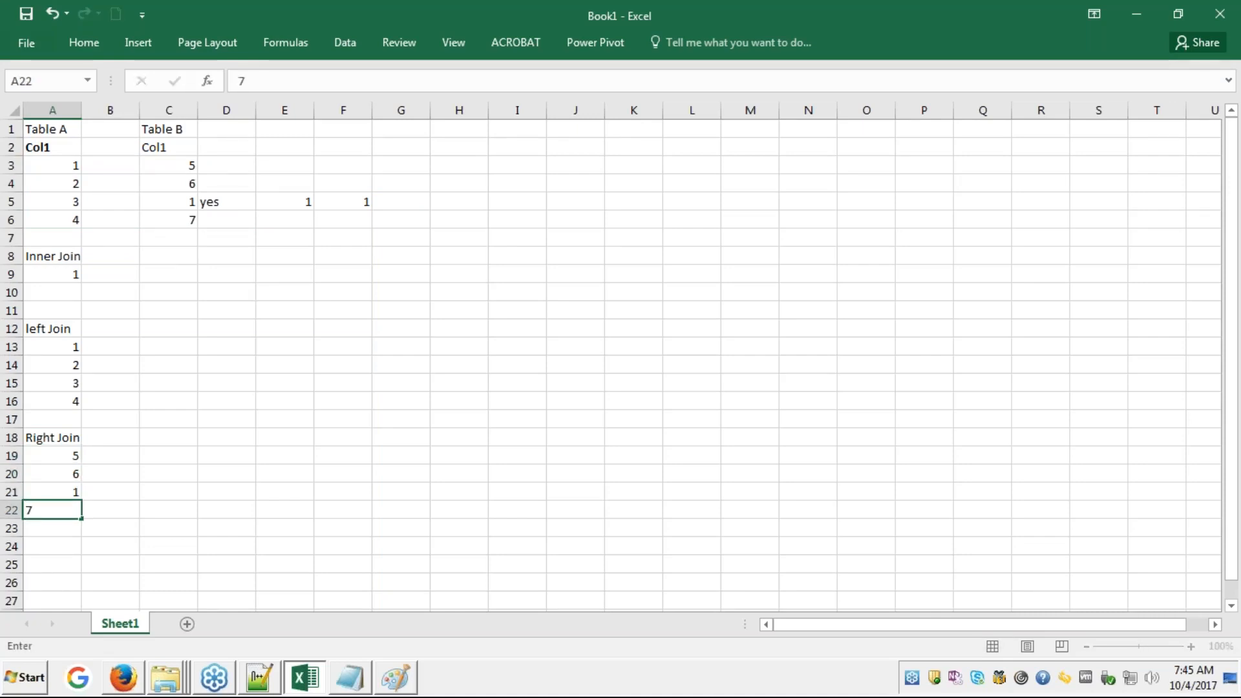
key("Return")
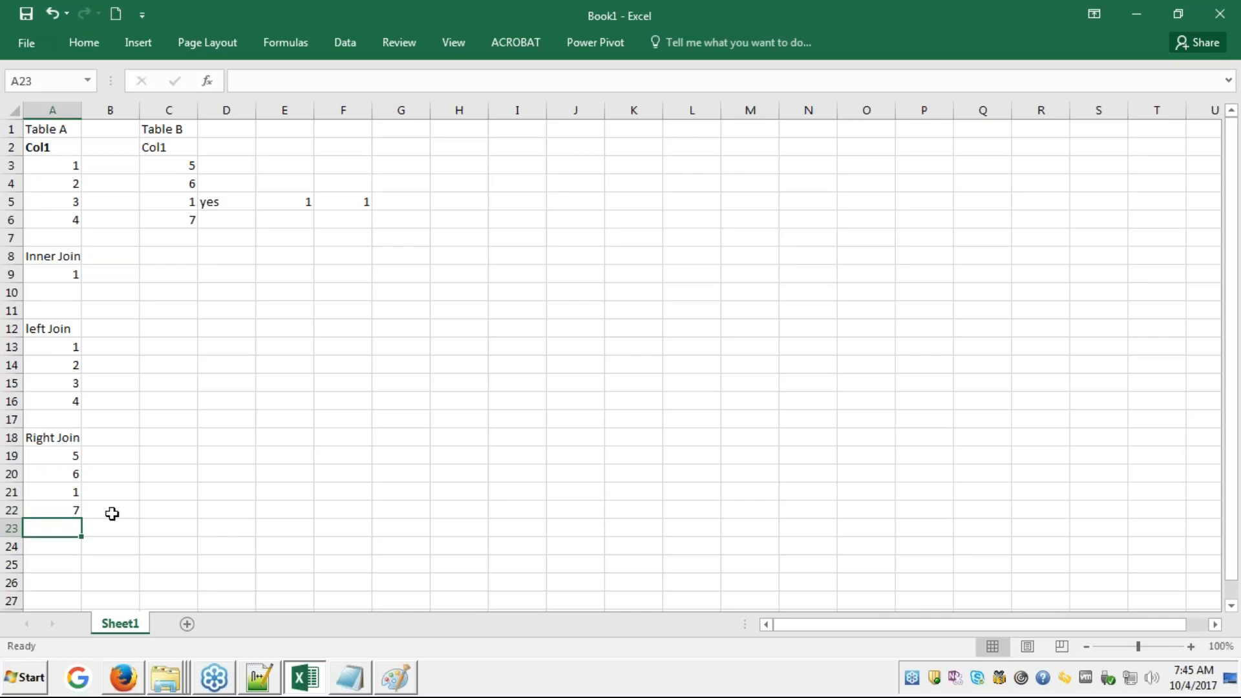
left_click(75, 492)
key("Delete")
key("ctrl+z")
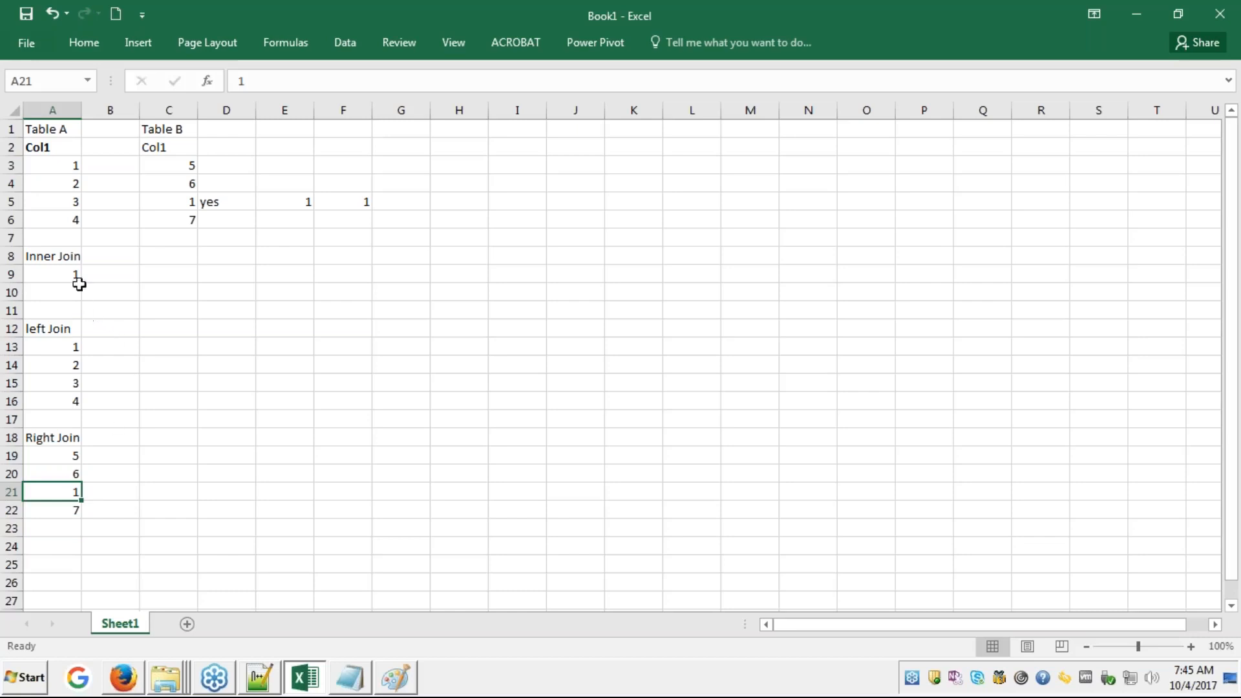
- Add a second value 1 to Table B in cell C7 and a matching 1 in A23 under Right Join
left_click(67, 234)
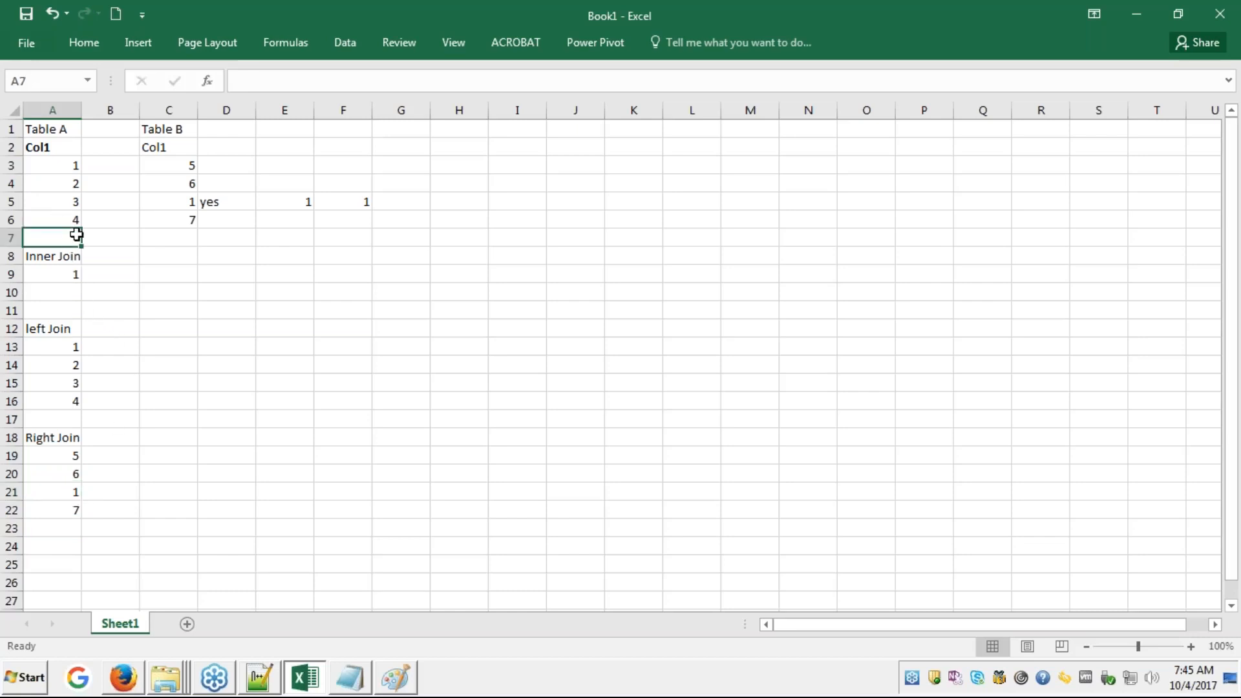
left_click(189, 234)
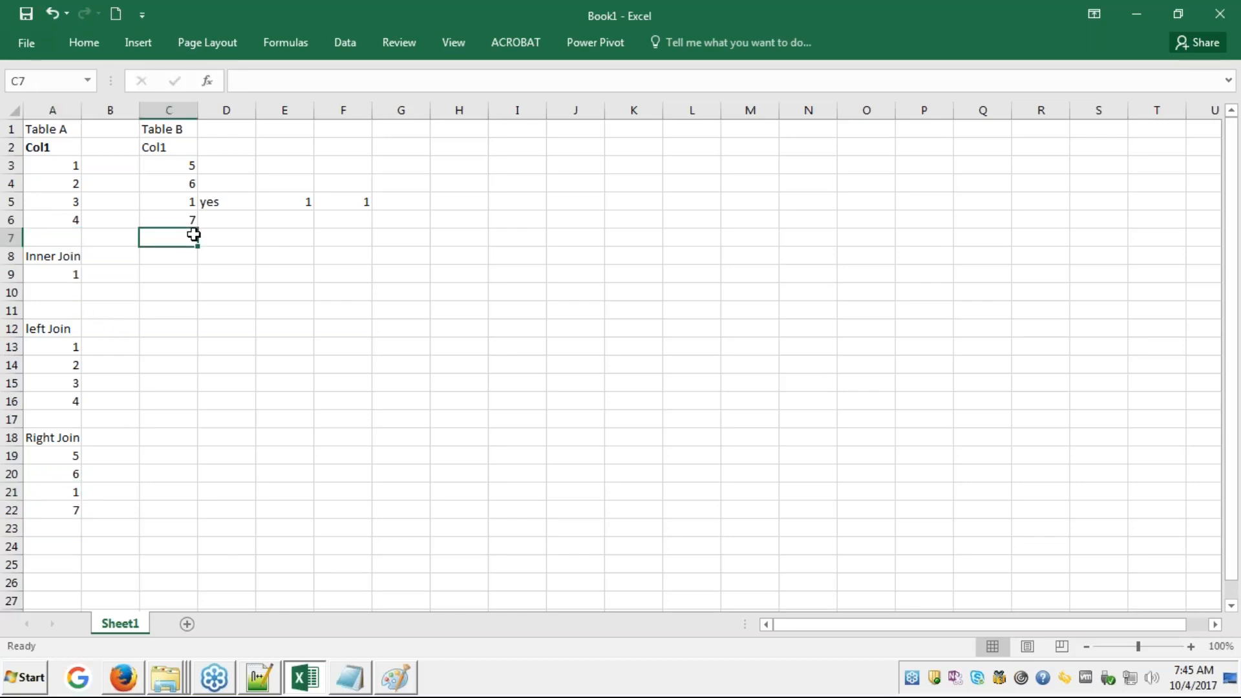
type("1")
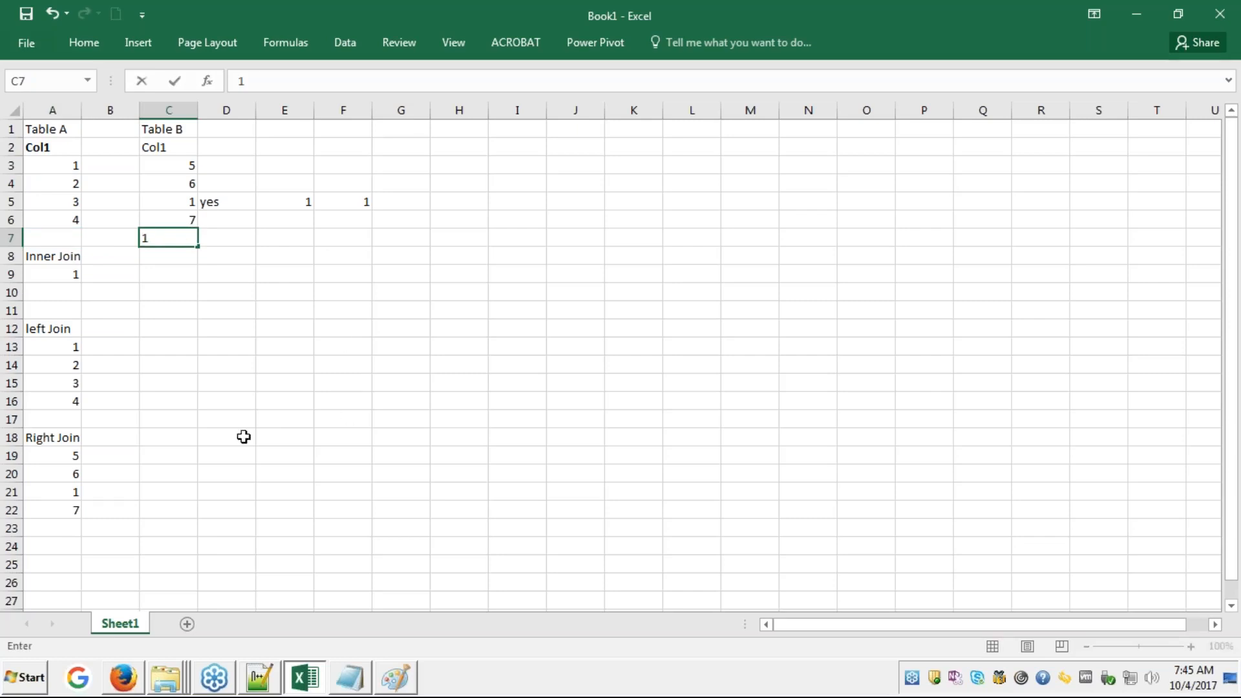
left_click(47, 523)
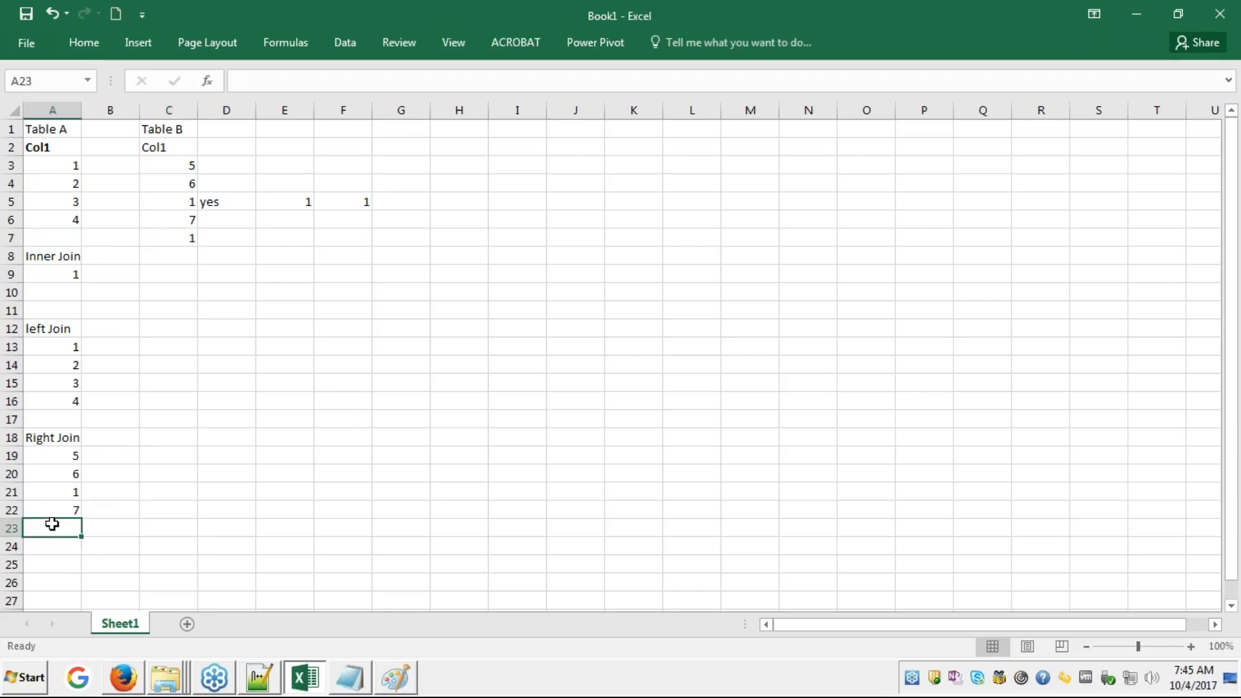
type("1")
key("Return")
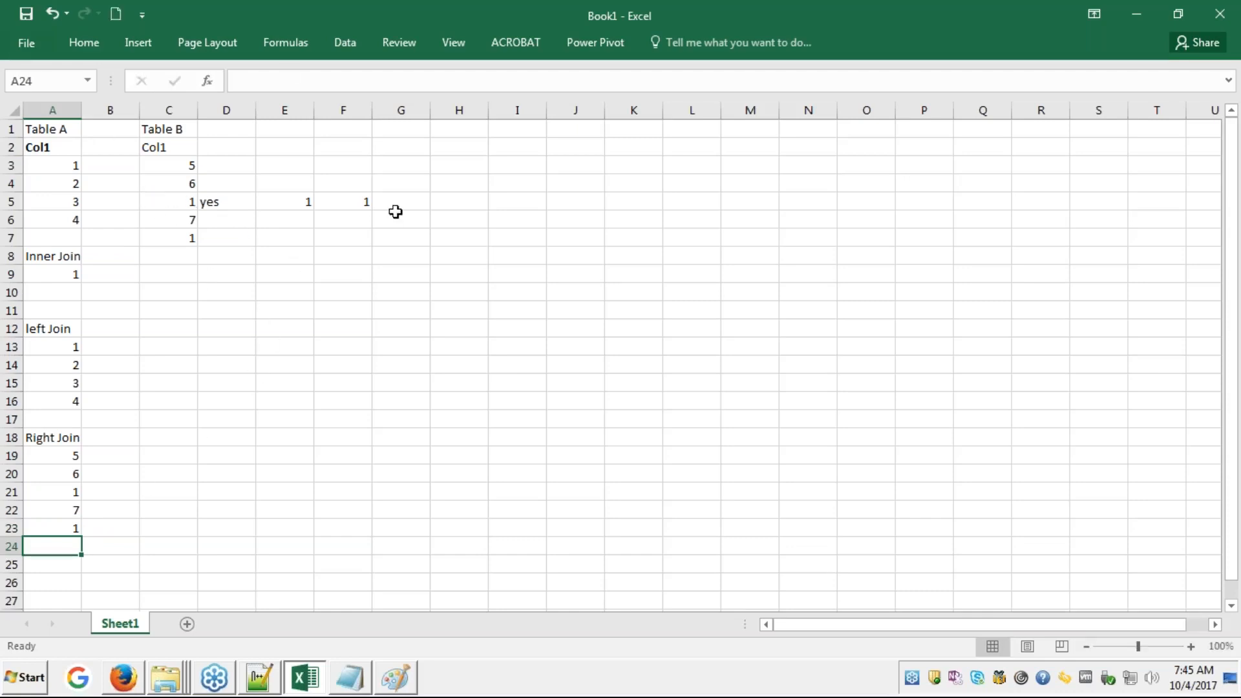
- Replace the value in cell F5 with 2 and enter the formula =1*2 in G5
left_click(362, 203)
key("Delete")
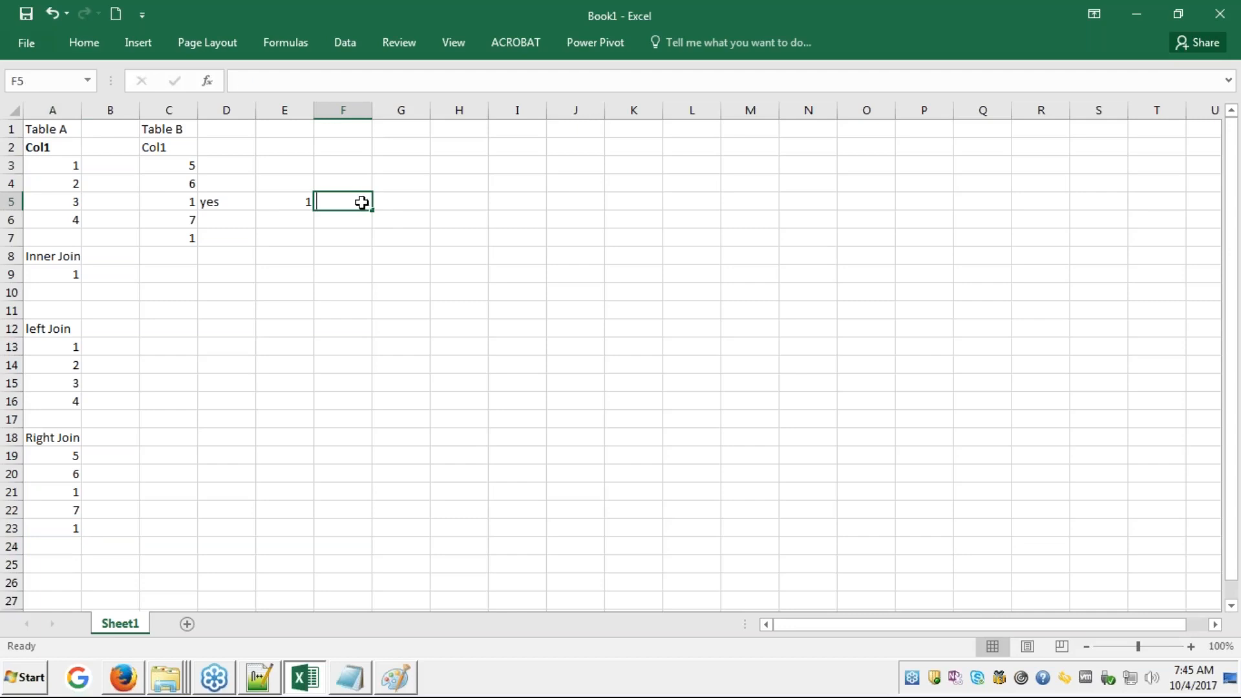
type("2")
key("Tab")
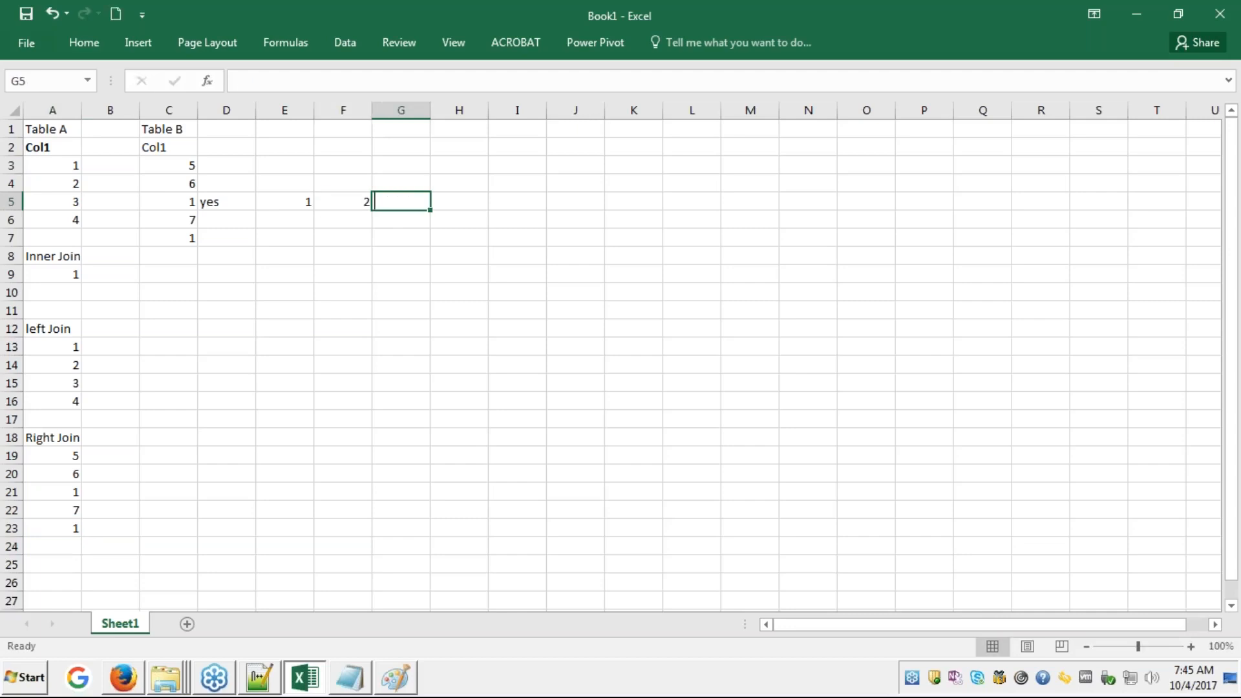
type("=1*")
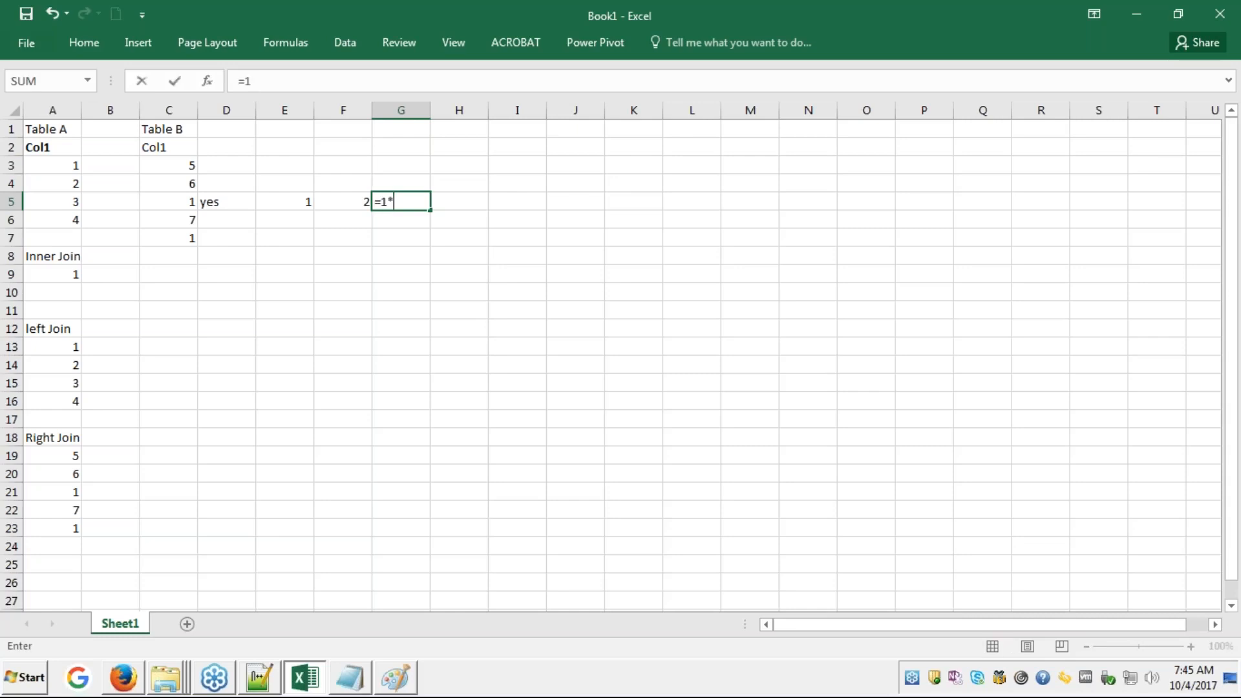
type("2")
key("Return")
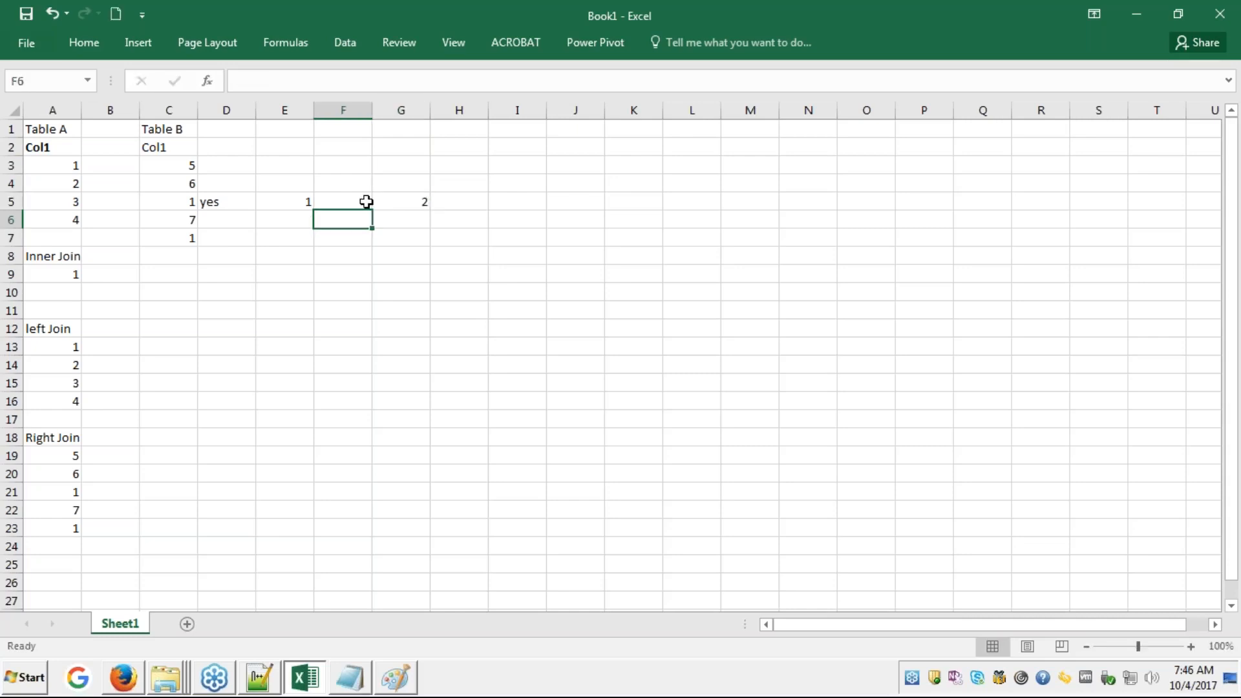
- Clear the contents of cells E5 to G5 beside Table B
left_click(411, 200)
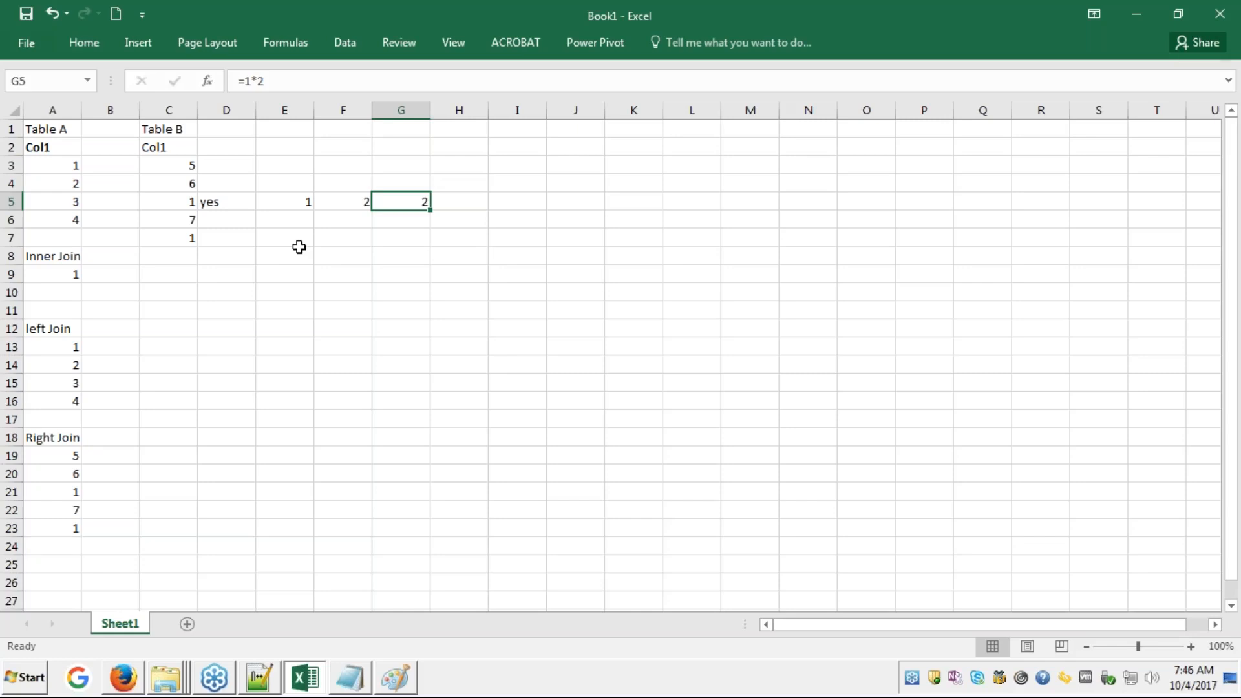
left_click(1229, 256)
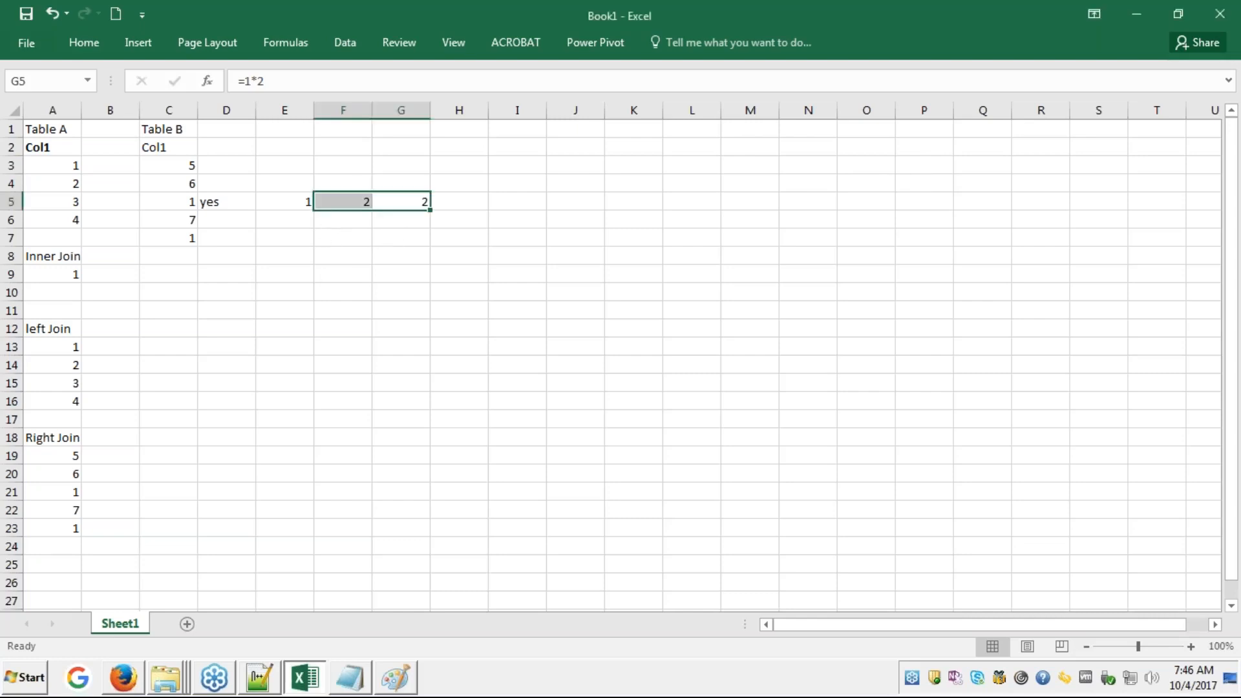
key("shift+Left")
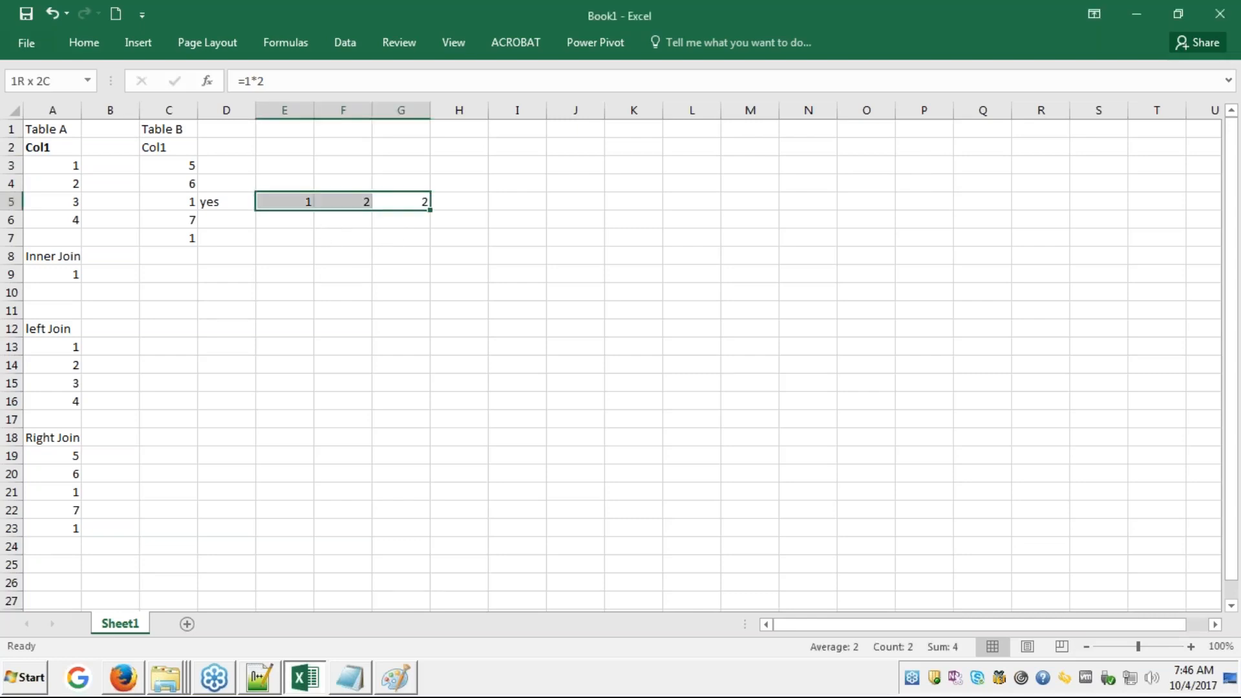
key("Delete")
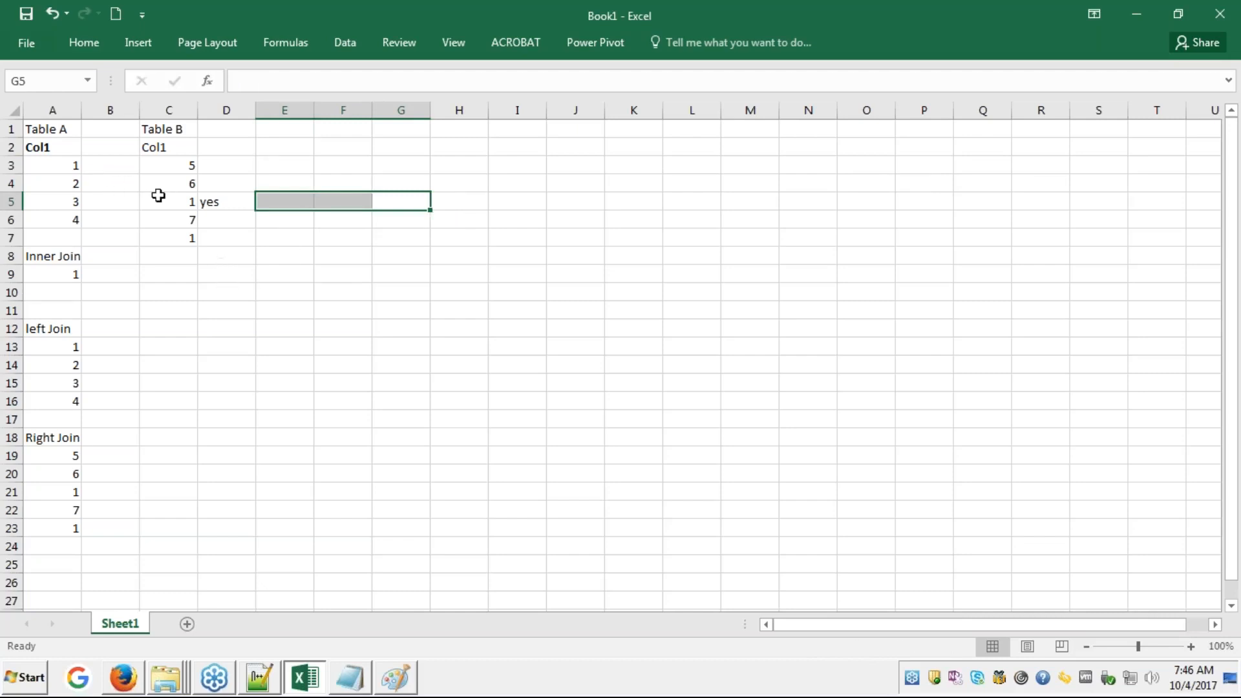
- Switch to the Module 1 presentation in Firefox, show it full screen and advance to slide 69, Joins and Union
left_click(185, 240)
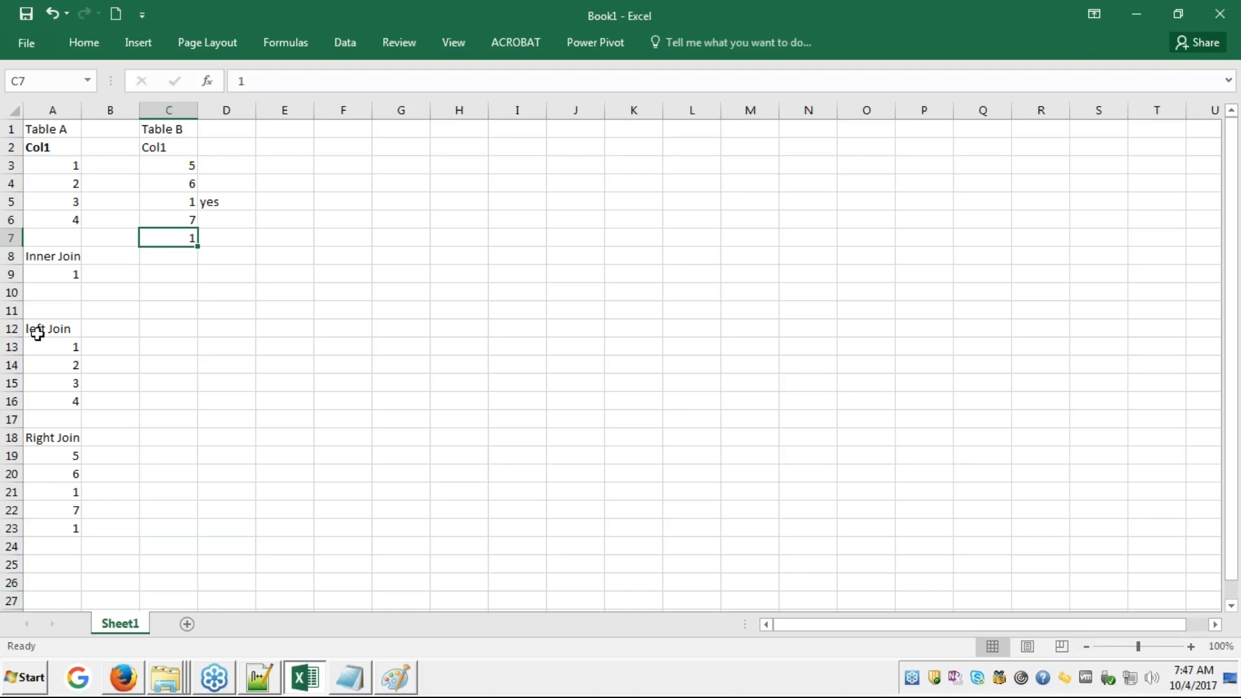
left_click(125, 683)
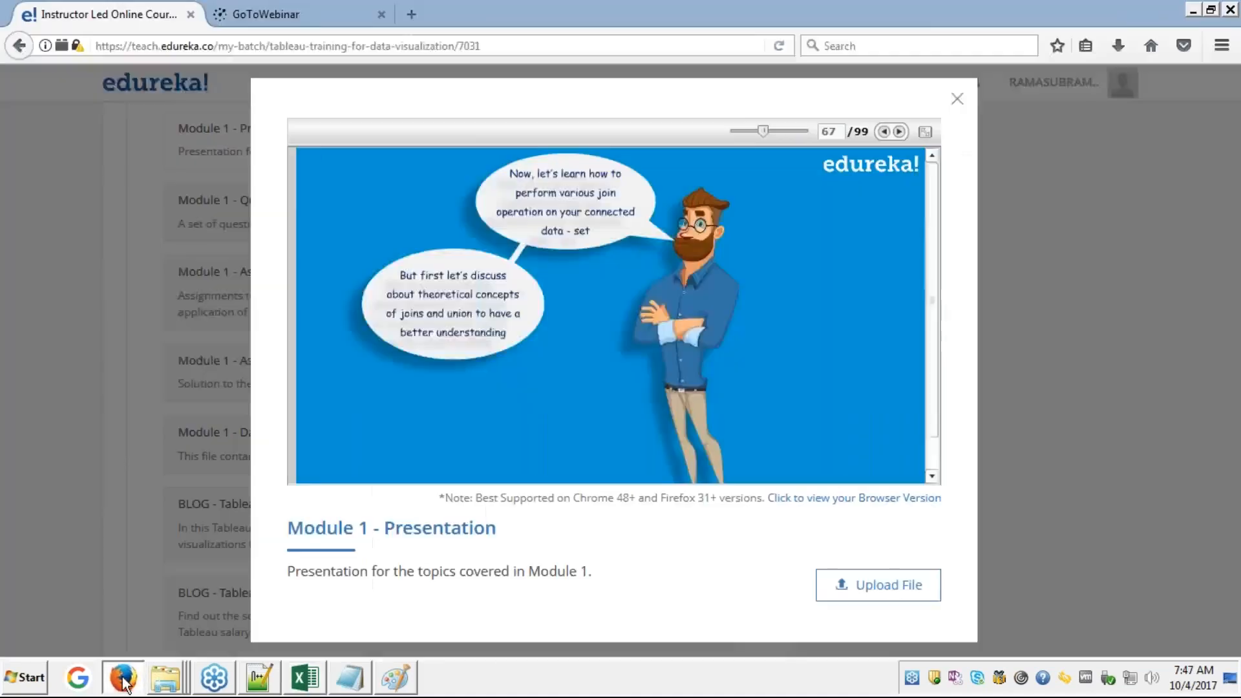
left_click(924, 134)
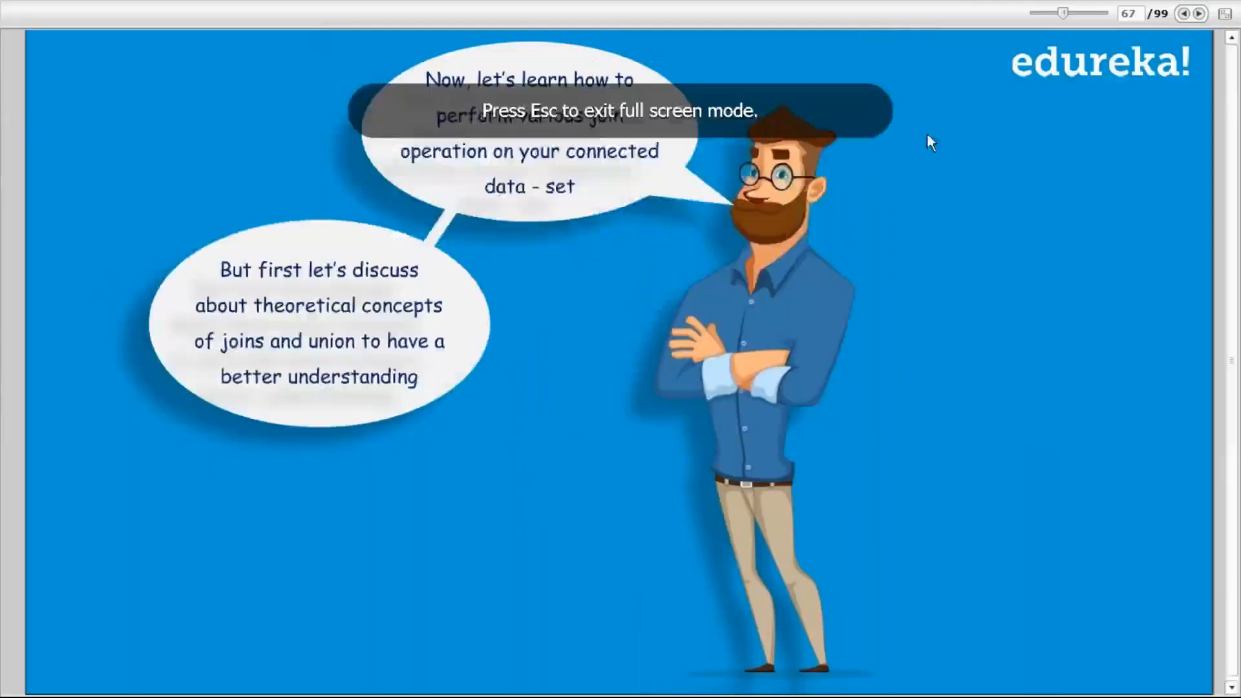
left_click(1199, 14)
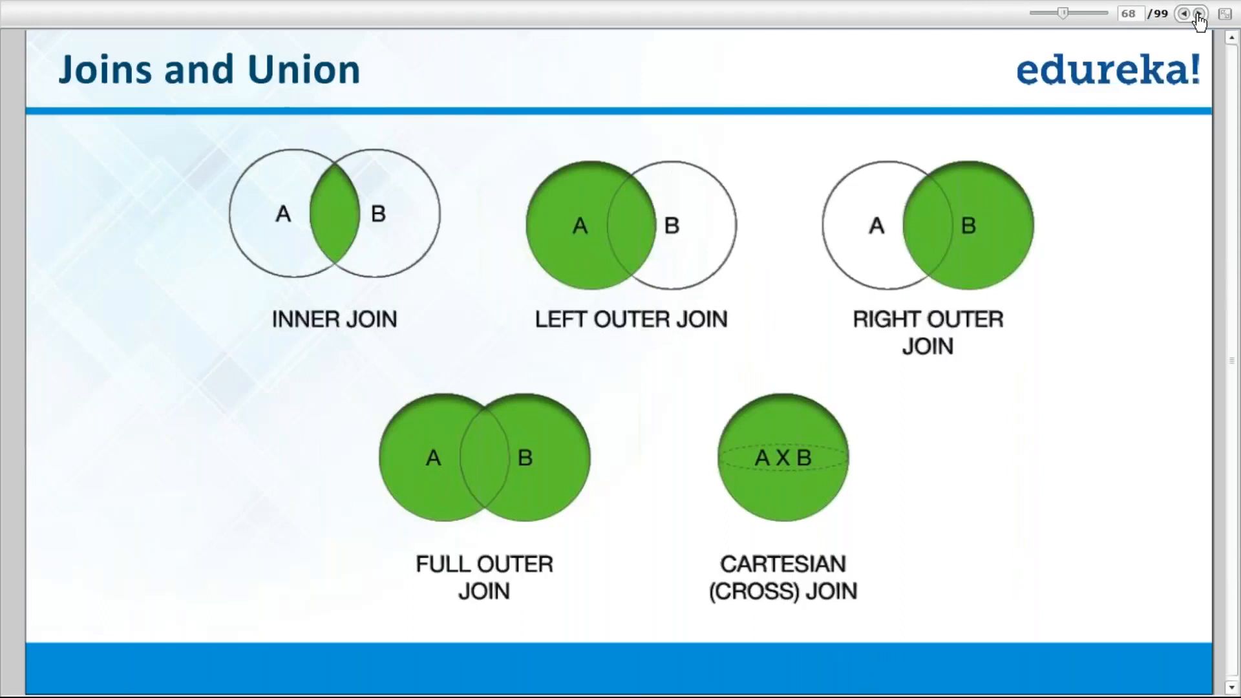
left_click(1199, 14)
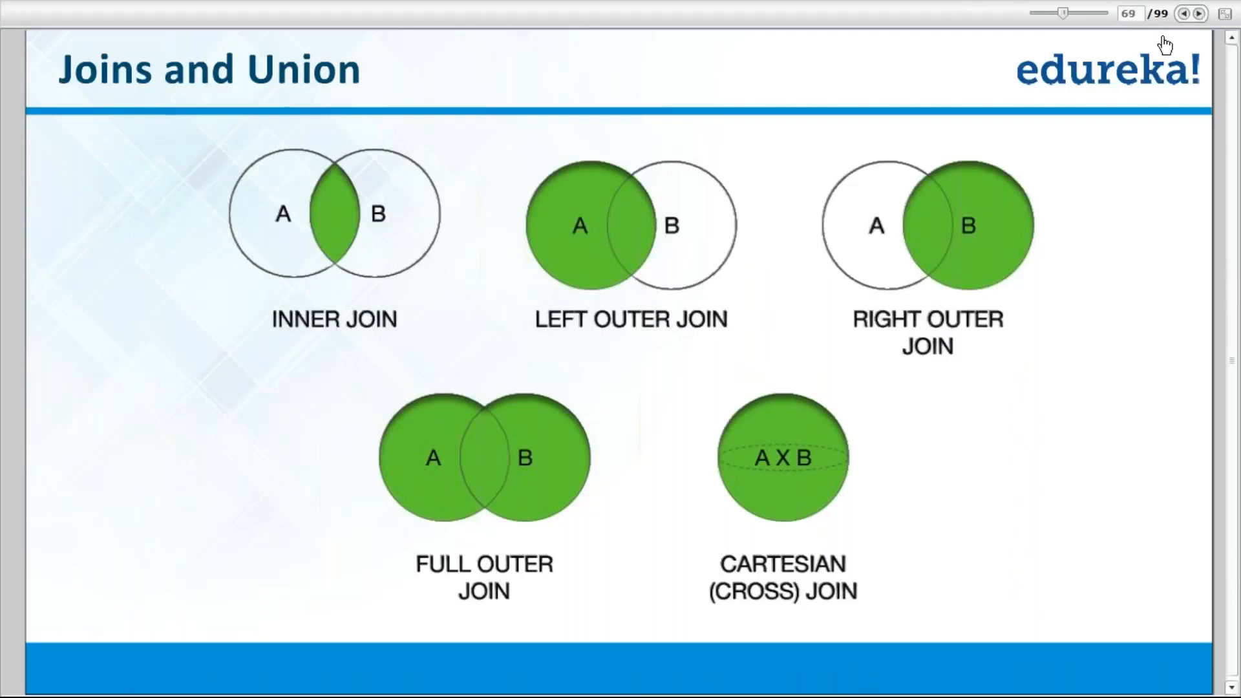
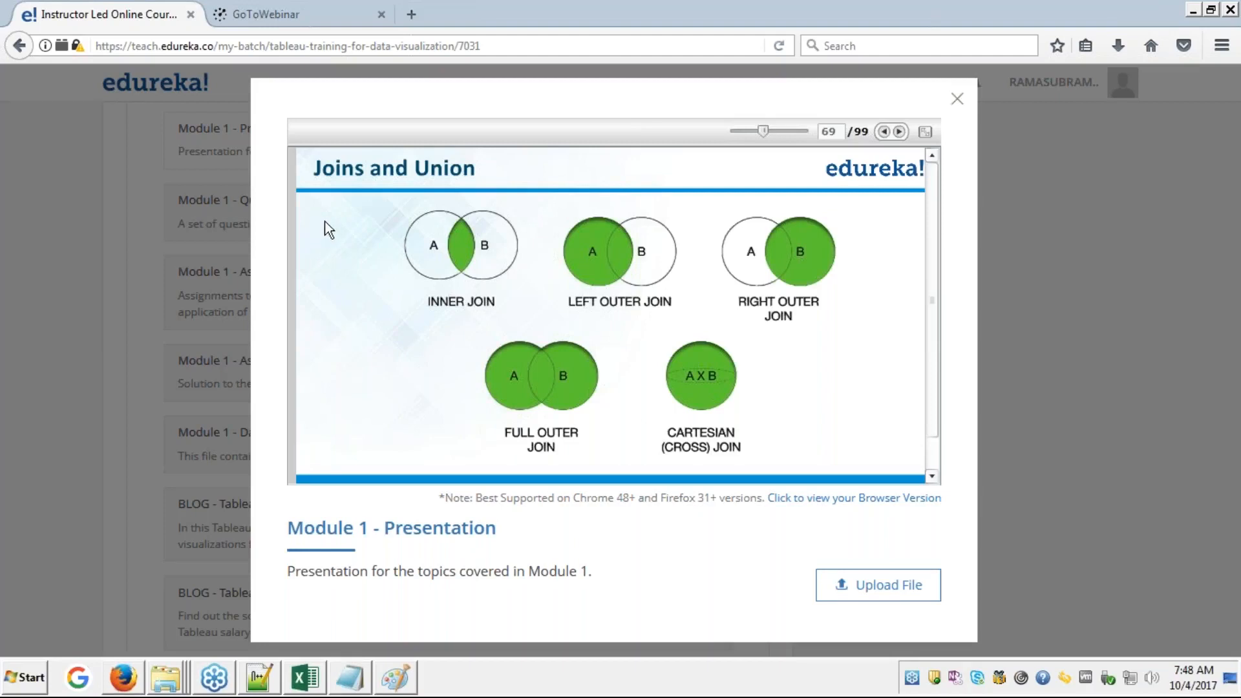
- Close the presentation viewer and bring up the SQL query in Notepad
left_click(1009, 335)
left_click(359, 687)
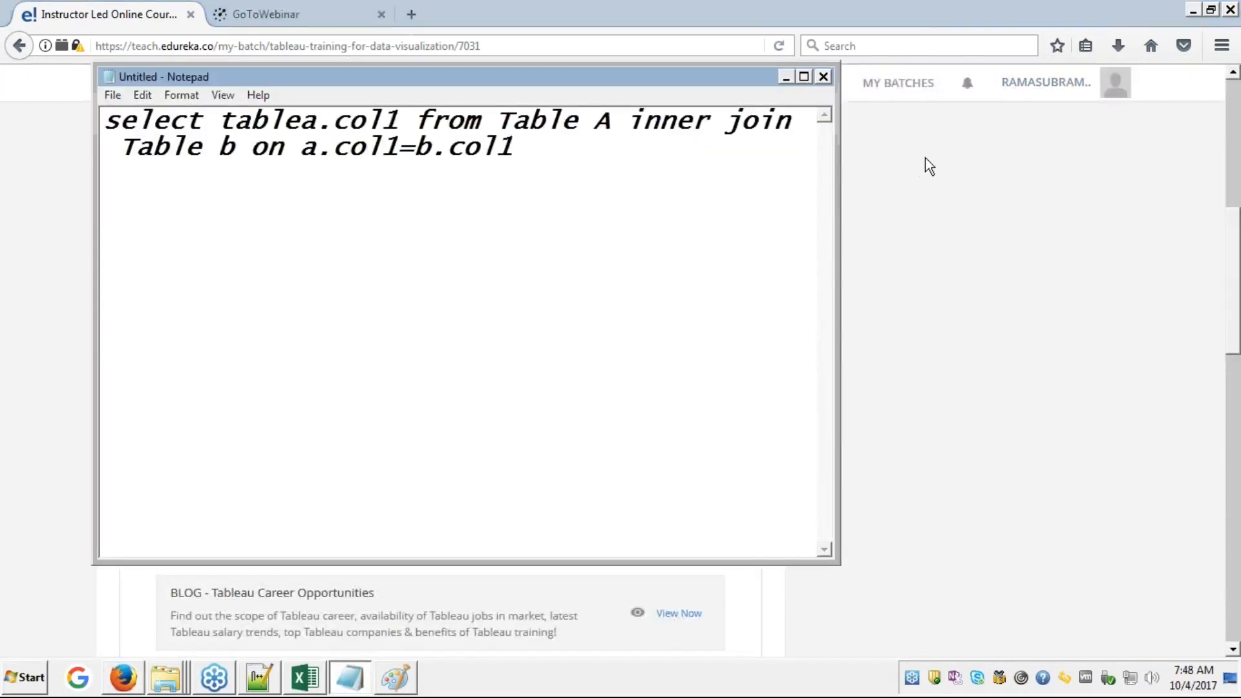
- Return to the Excel workbook and compare the first value of Table A in A3 with the matching Table B value in C5
left_click(304, 679)
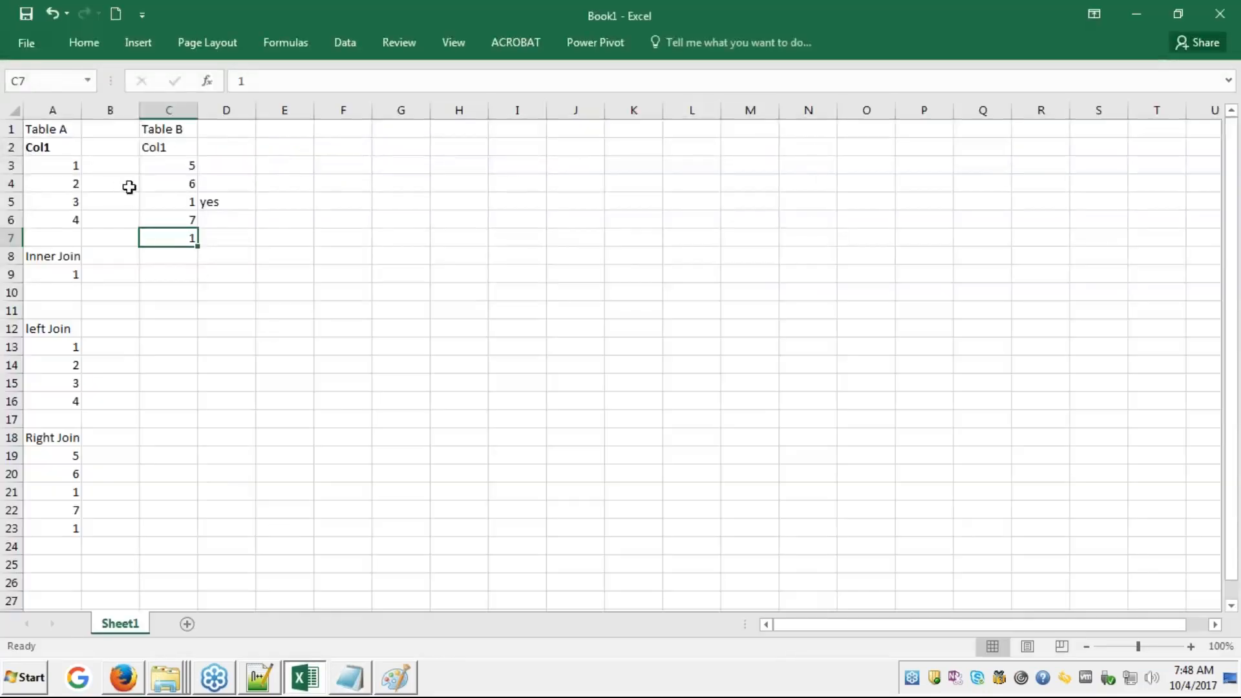
left_click(359, 187)
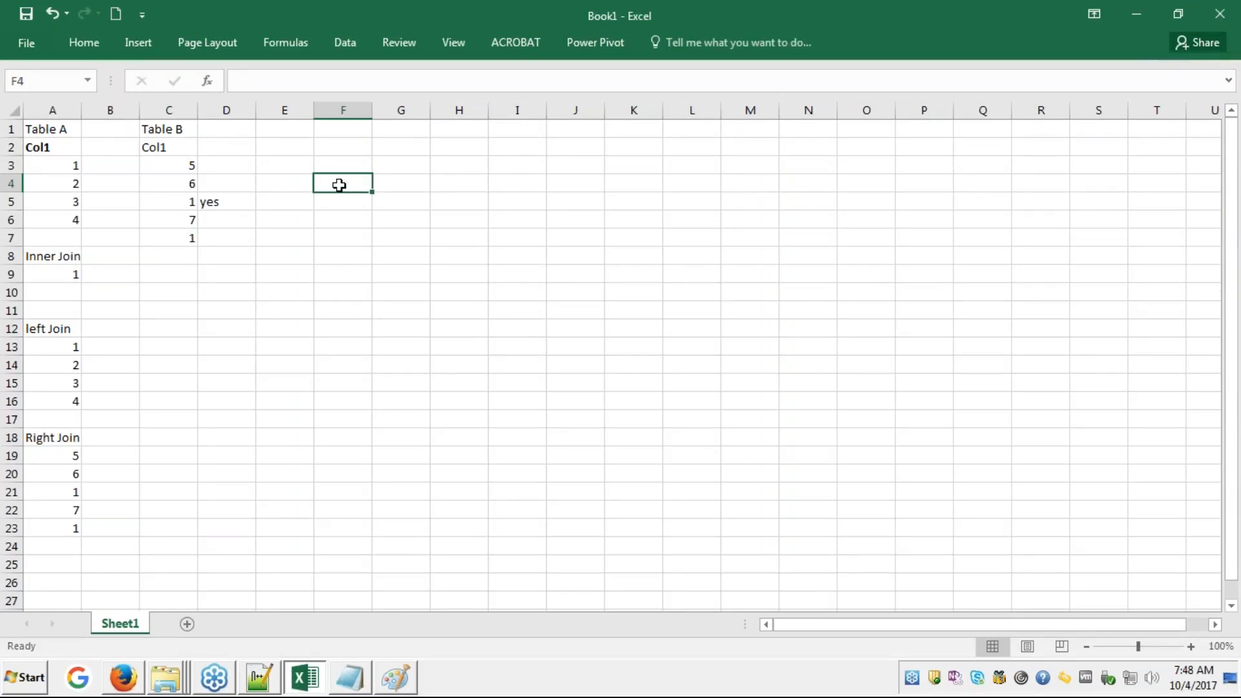
left_click(75, 164)
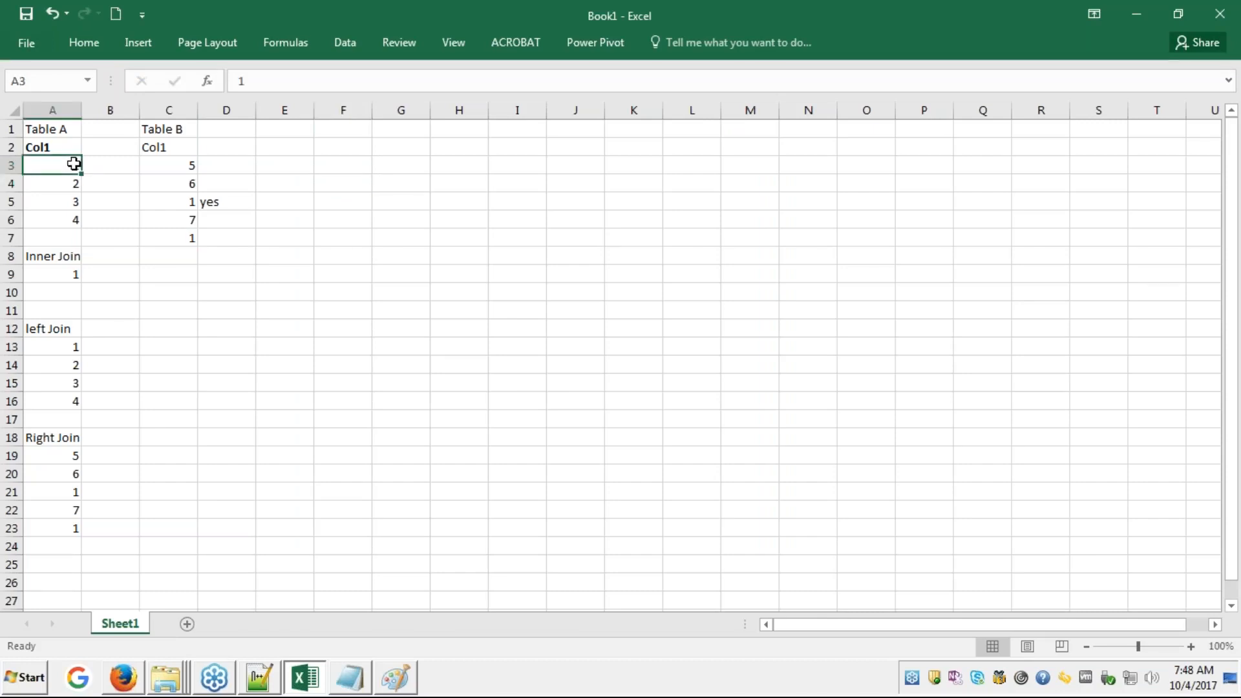
left_click(194, 202)
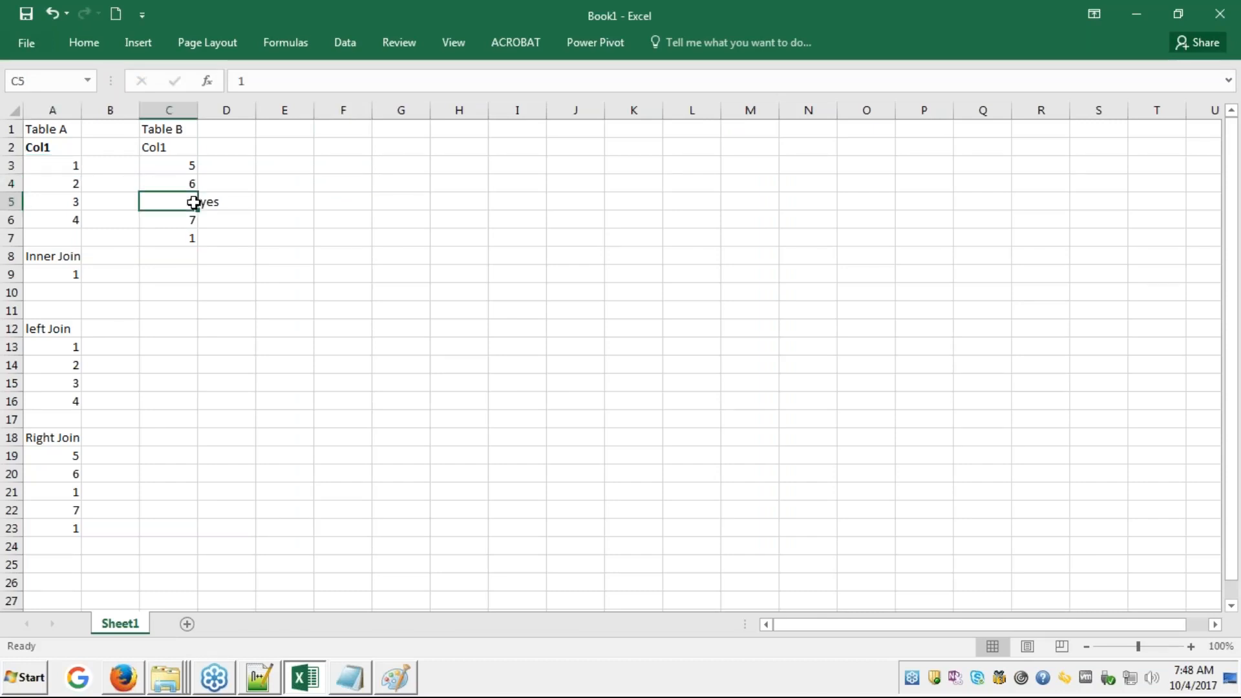
left_click(76, 166)
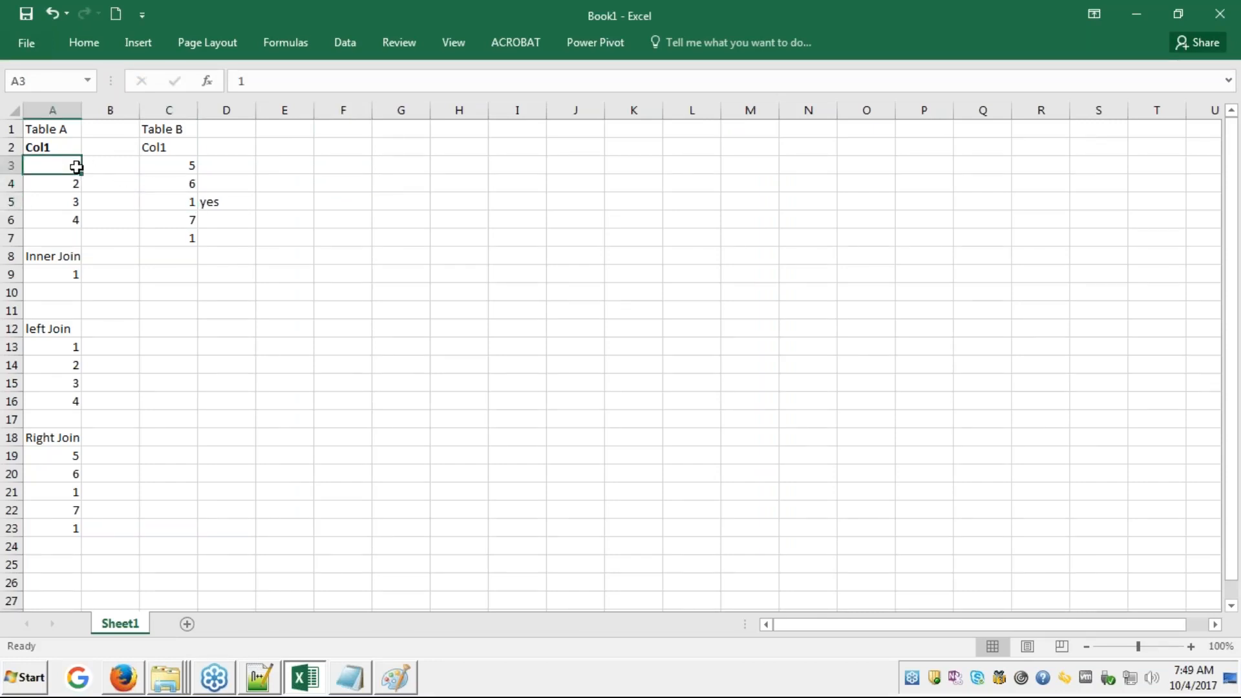
left_click(185, 204)
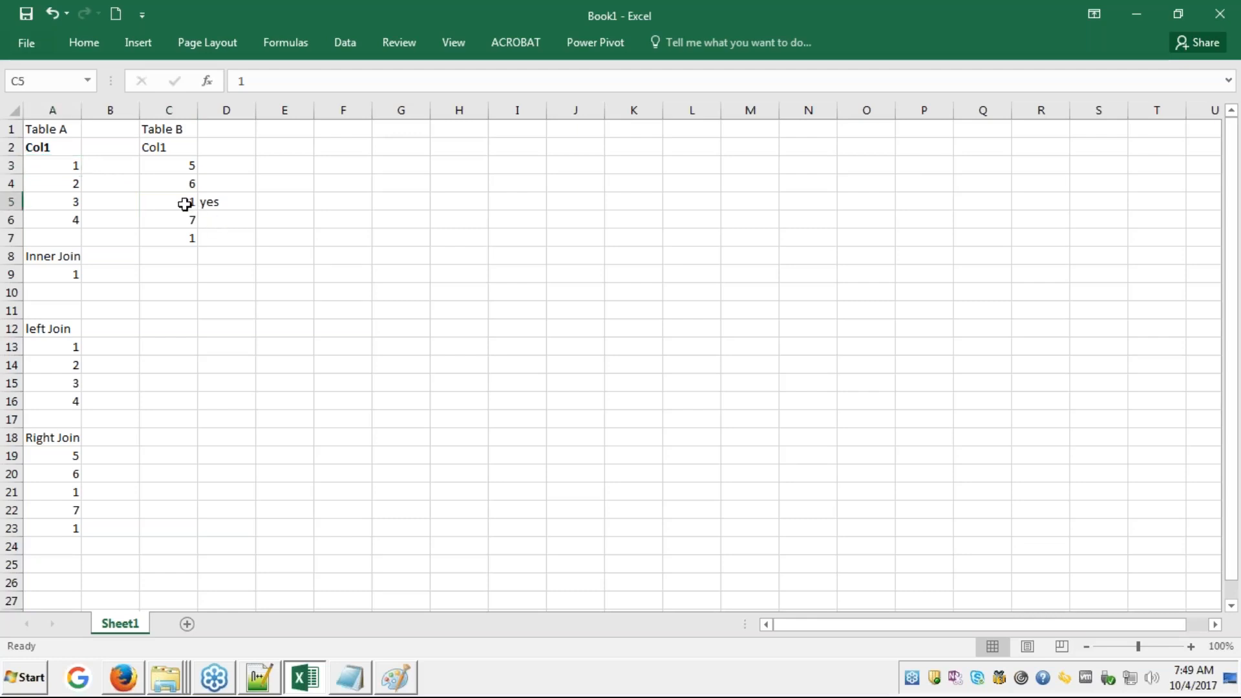
left_click(67, 162)
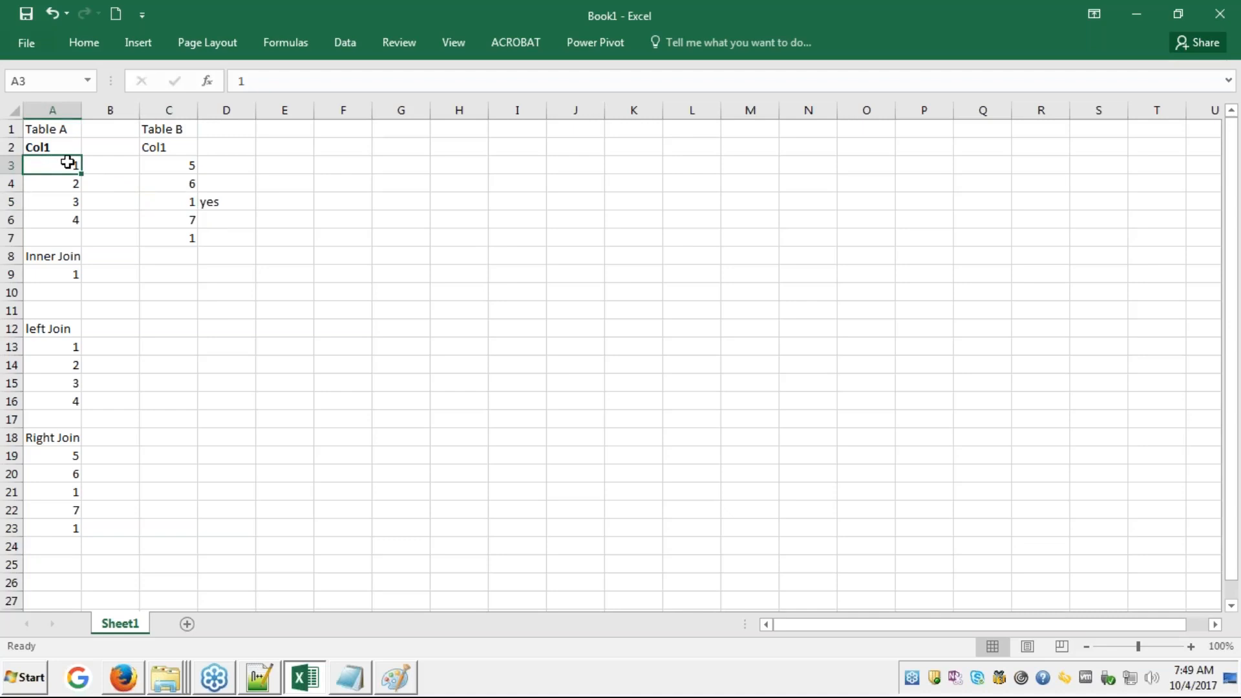
- Enter the heading "full outer join" in cell A24, directly below the Right Join results
left_click(192, 202)
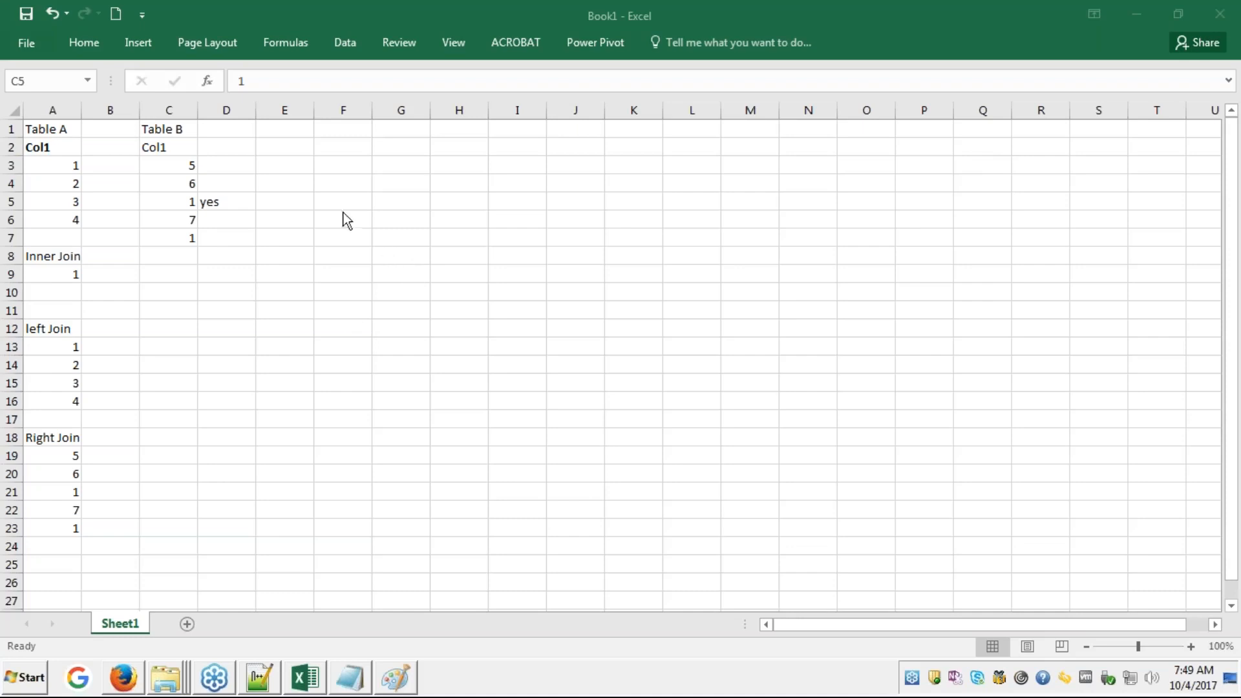
left_click(305, 678)
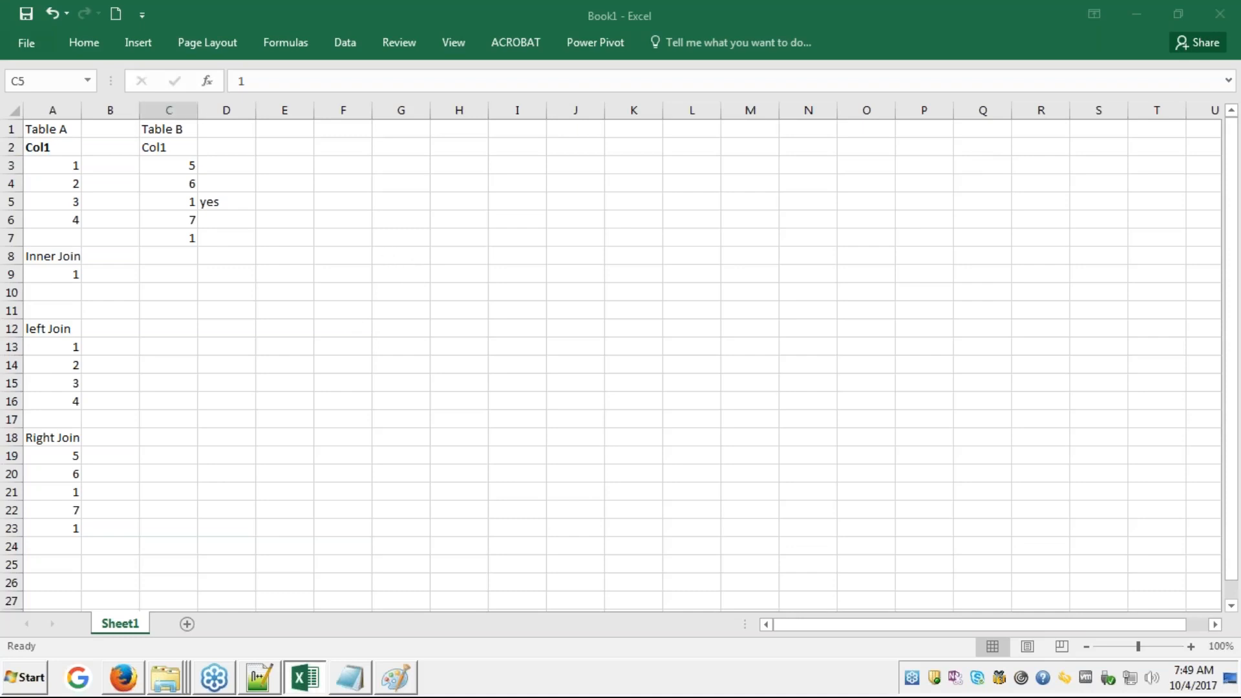
left_click(45, 547)
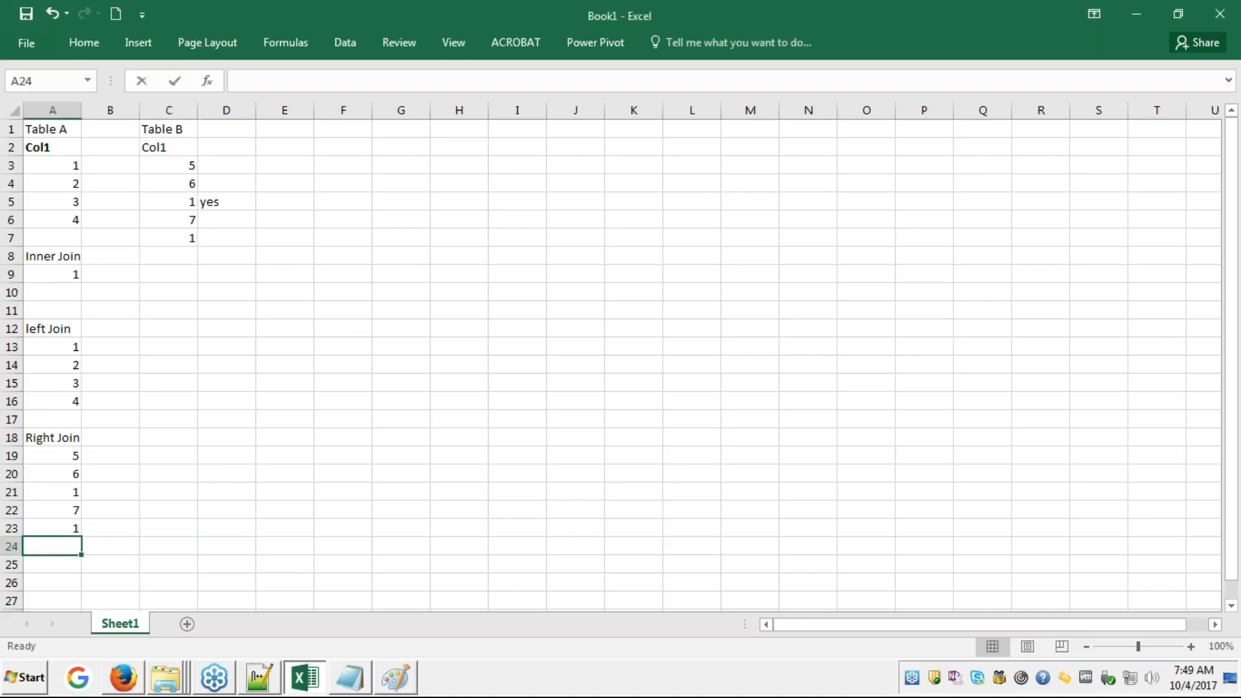
type("full oute")
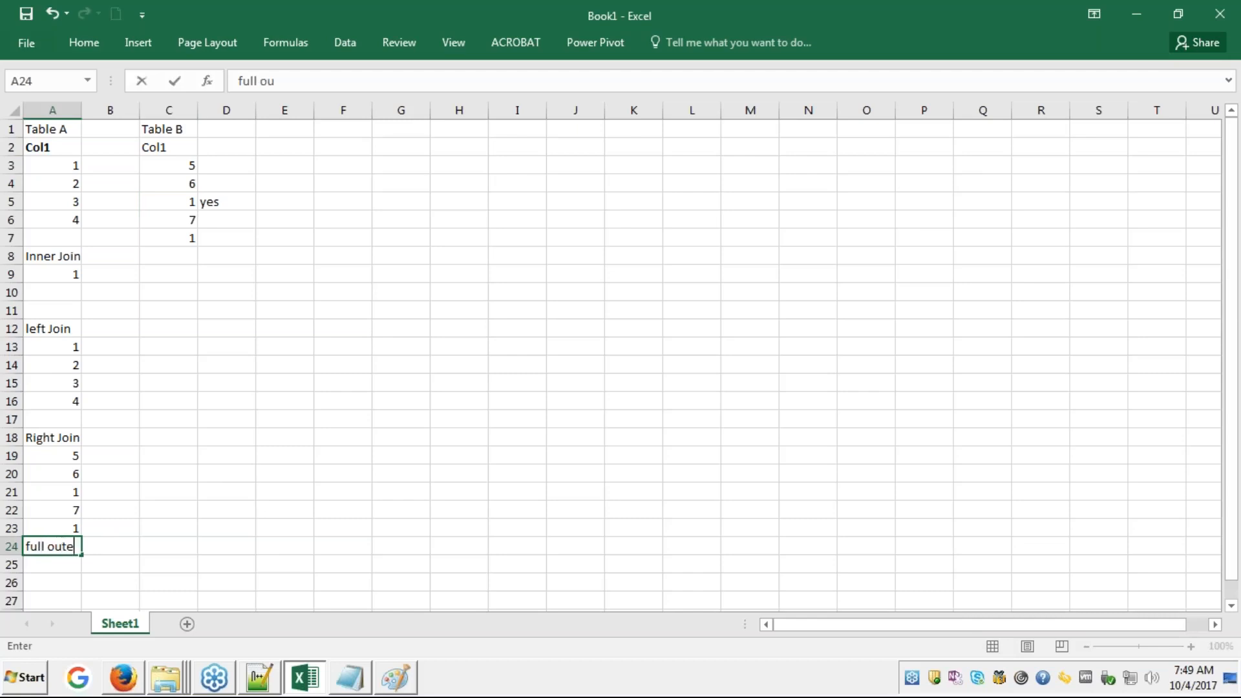
type("r join")
key("Return")
key("Return")
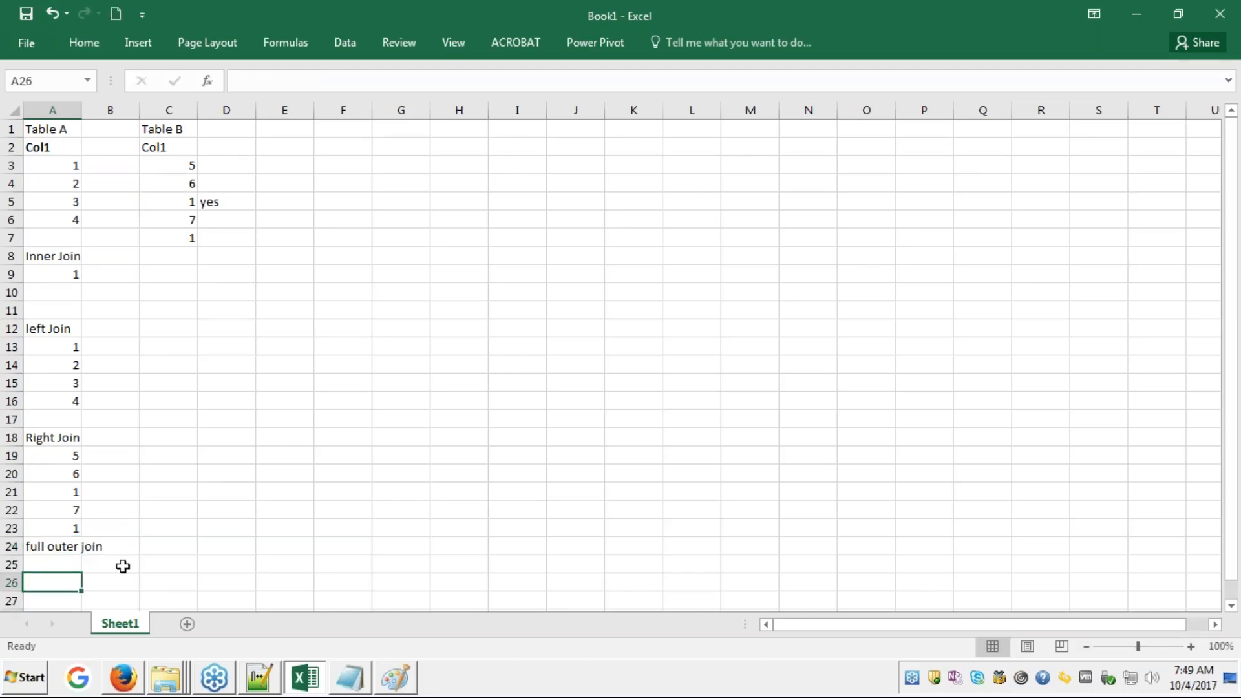
- List Table A's values 1, 2, 3 and 4 under the full outer join heading, in cells A25 to A28
left_click(168, 366)
key("Up")
key("Up")
key("Up")
key("Up")
key("Up")
key("Up")
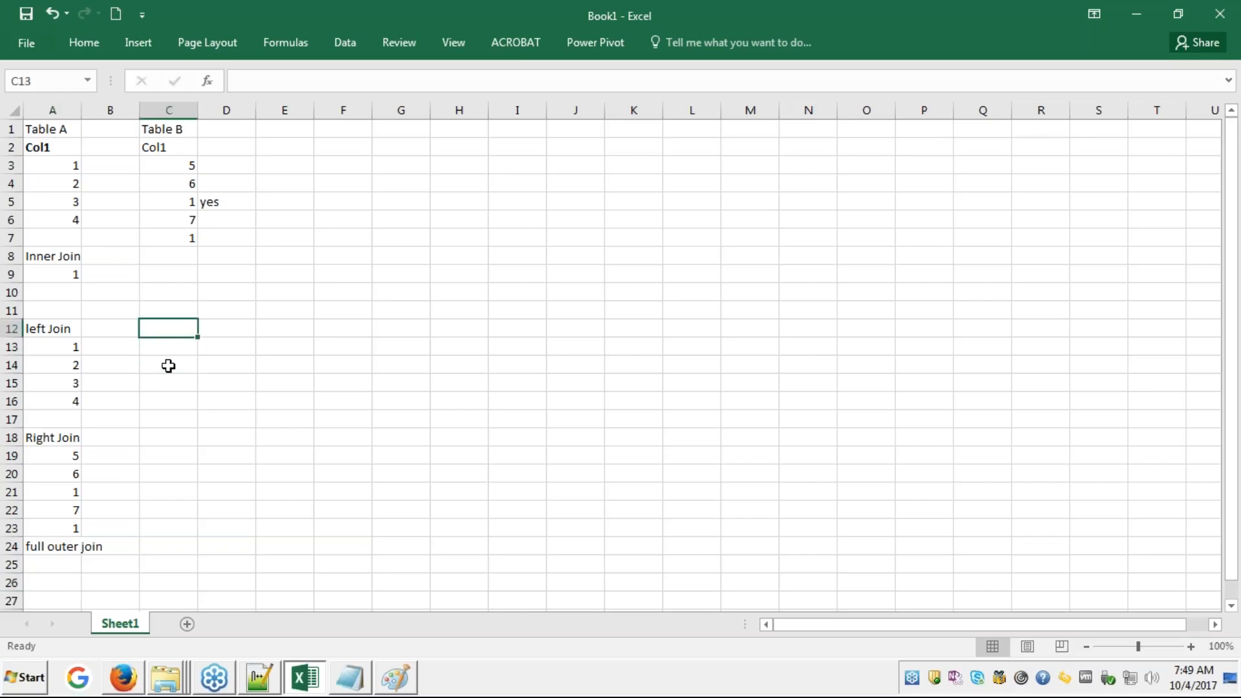
left_click(78, 164)
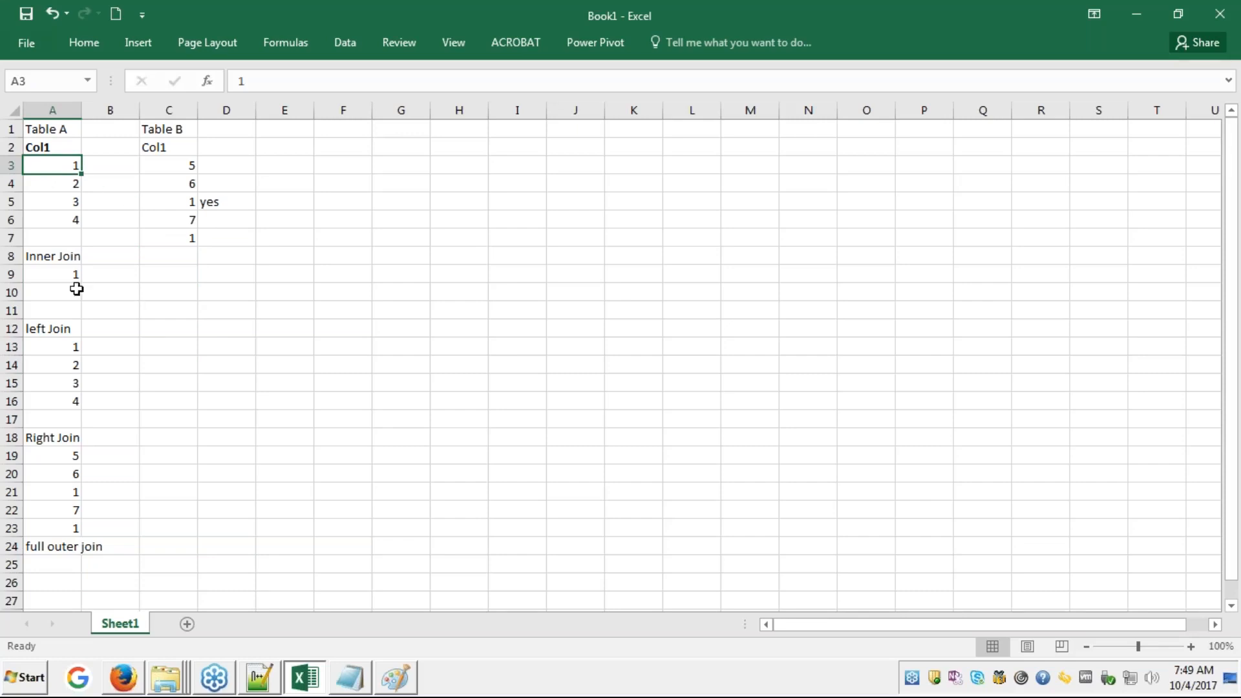
left_click(60, 563)
type("1")
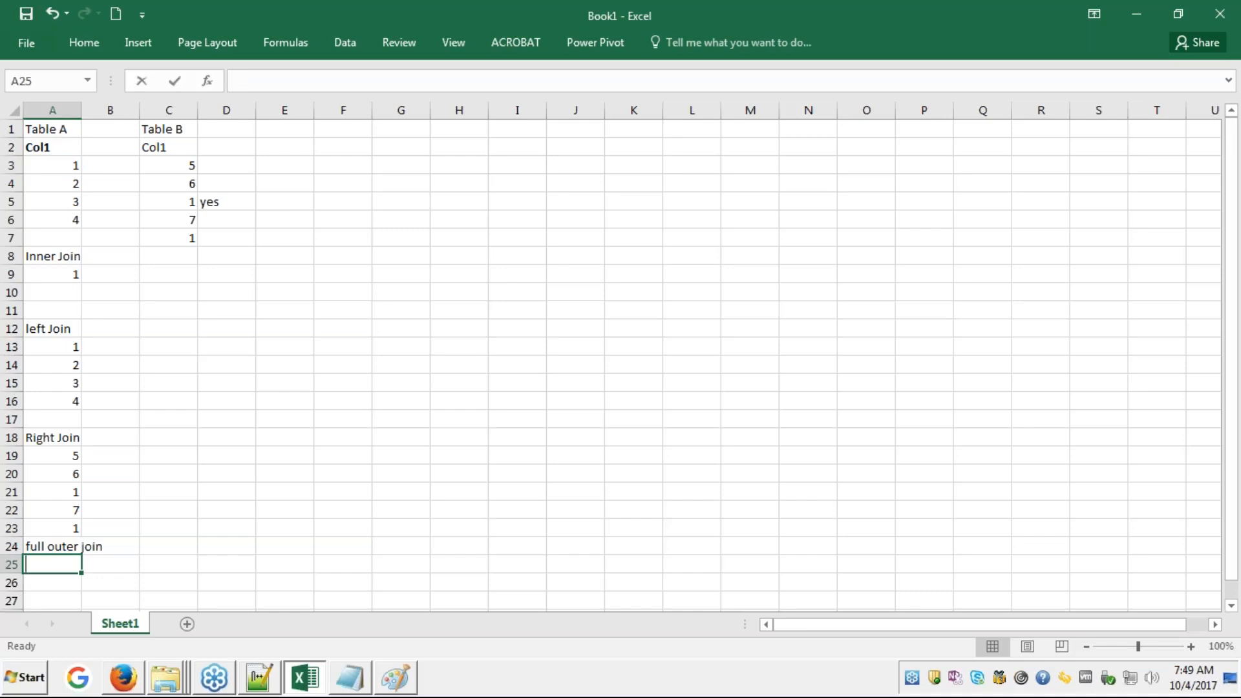
type("1")
key("Return")
type("2")
key("Return")
type("3")
key("Return")
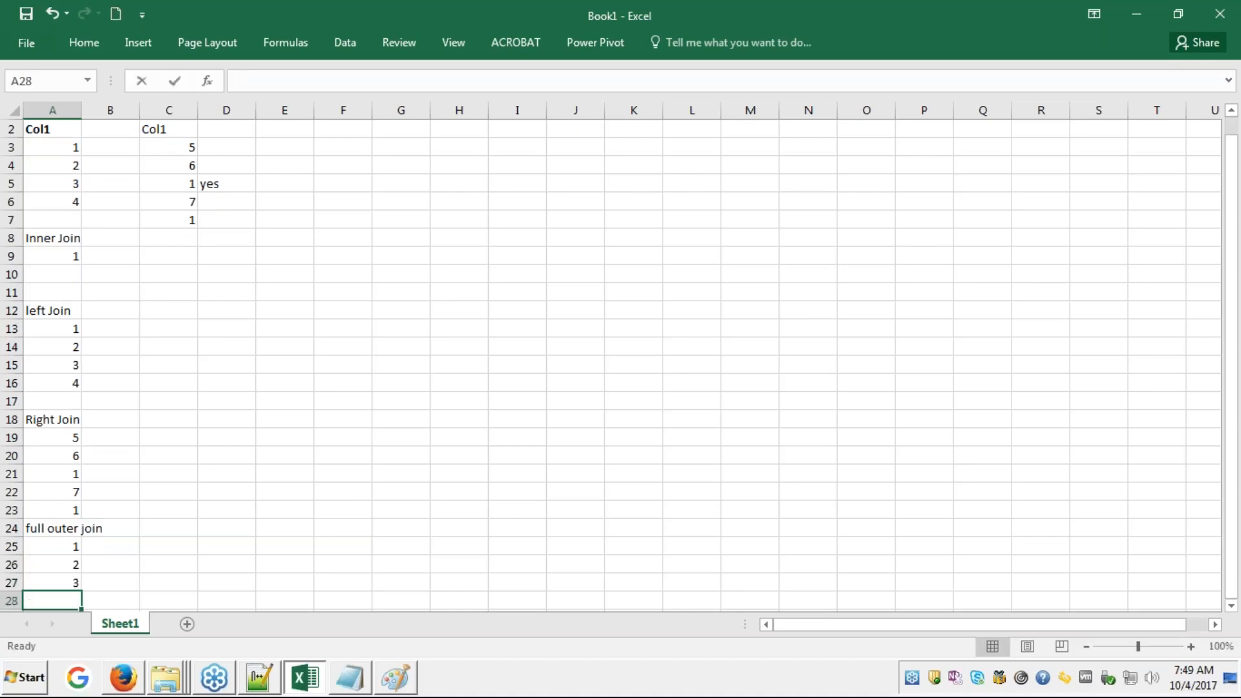
type("4")
key("Return")
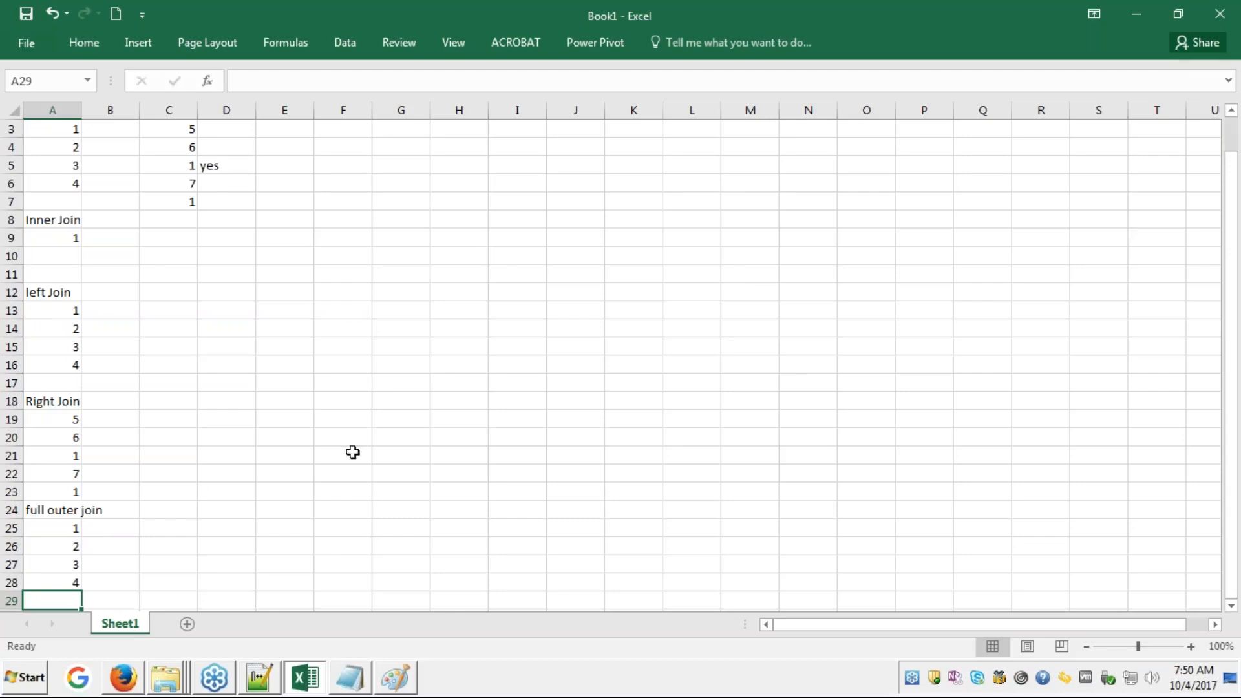
- Check Table B for values missing from the full outer join list and add 5, 6 and 7 in cells A29 to A31
left_click(281, 327)
key("Up")
key("Up")
key("Up")
key("Up")
key("Up")
key("Up")
key("Up")
key("Up")
key("Up")
key("Up")
key("Up")
key("Up")
key("Up")
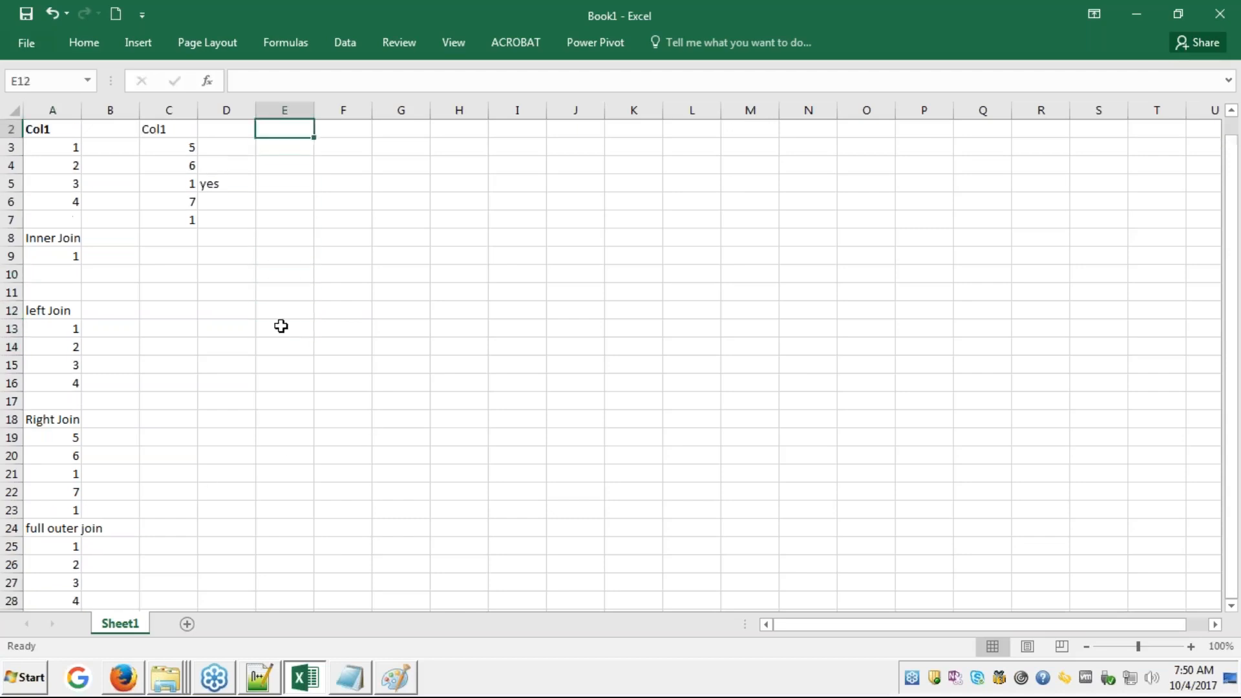
key("Down")
key("Down")
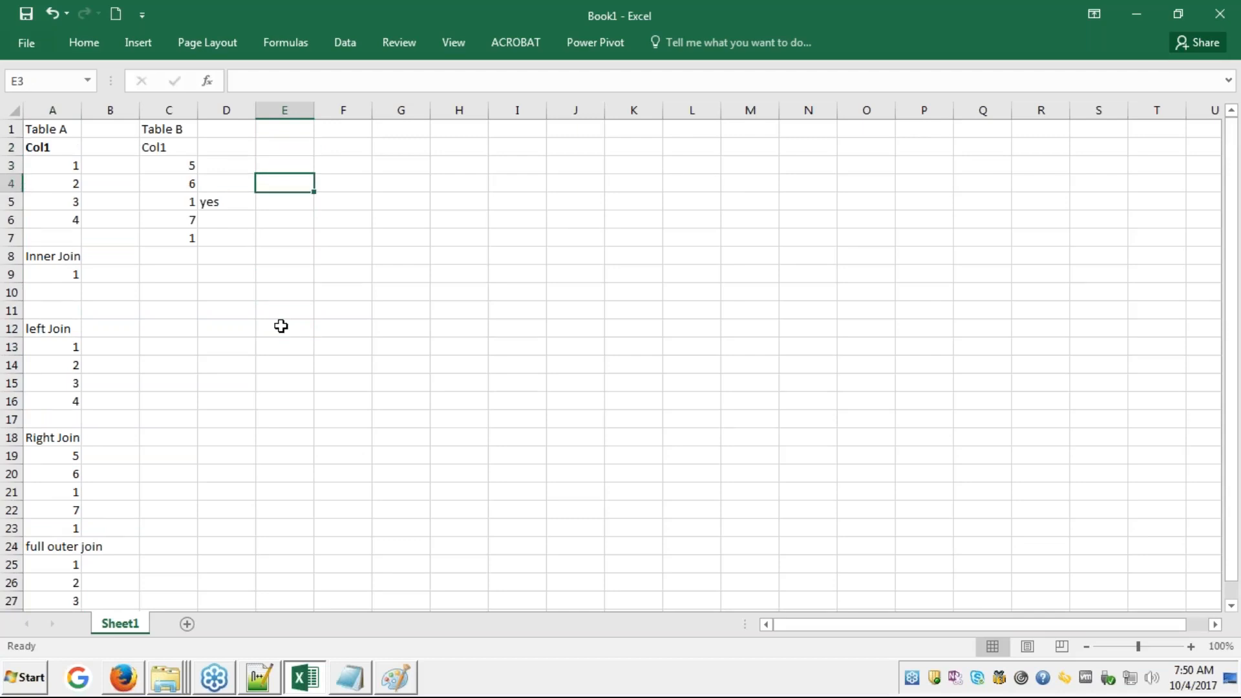
key("Down")
key("Down")
key("Down")
key("Down")
key("Down")
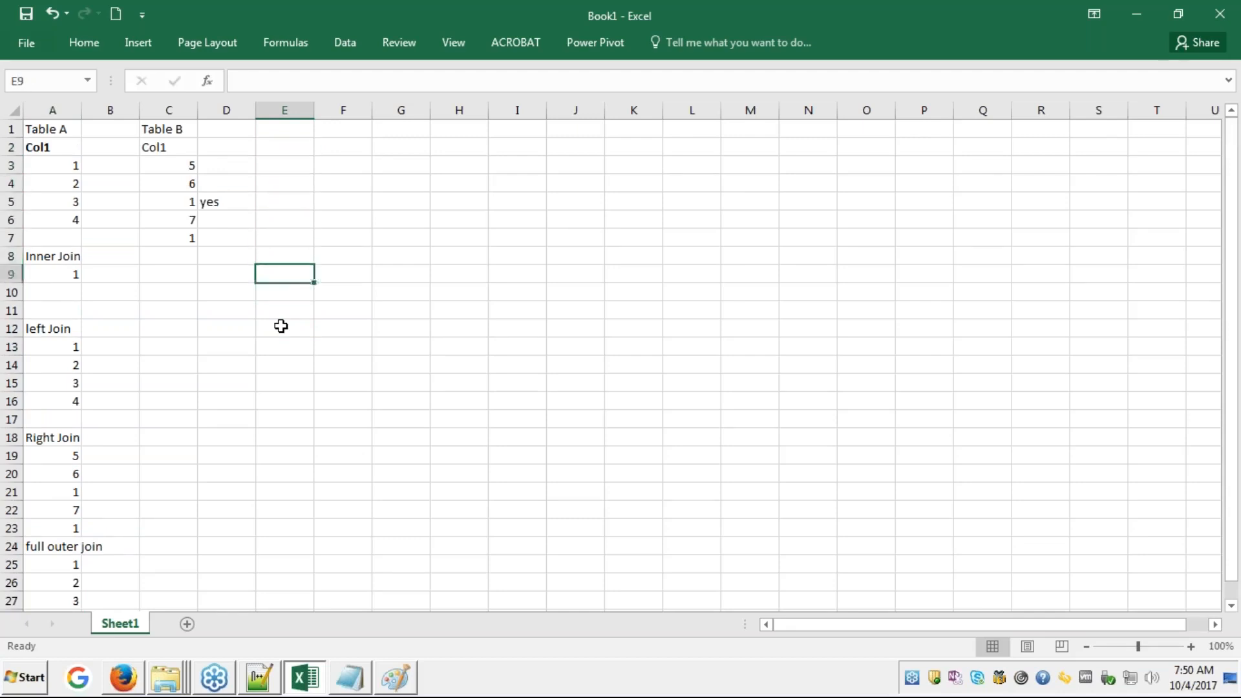
key("Down")
key("Down")
key("Down")
key("Down")
key("Down")
key("Down")
key("Down")
key("Down")
key("Down")
key("Down")
key("Down")
key("Down")
key("Down")
key("Down")
key("Down")
key("Down")
key("Down")
key("Down")
key("Down")
key("Down")
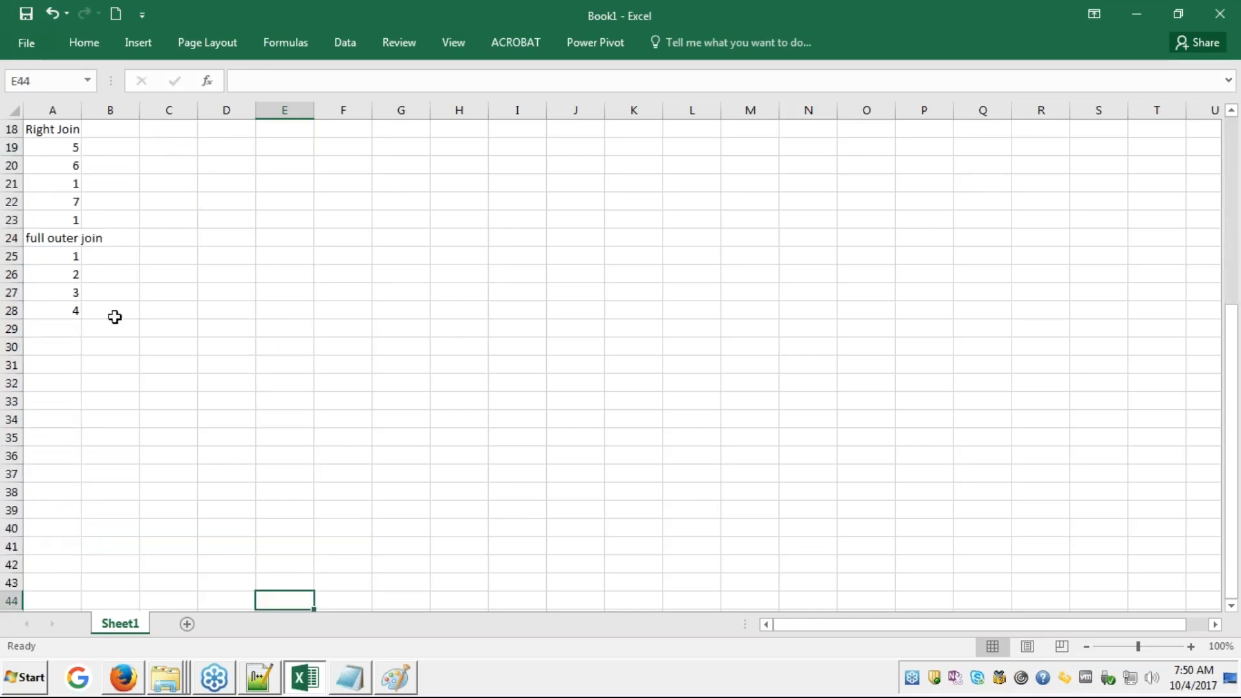
left_click(61, 326)
type("5")
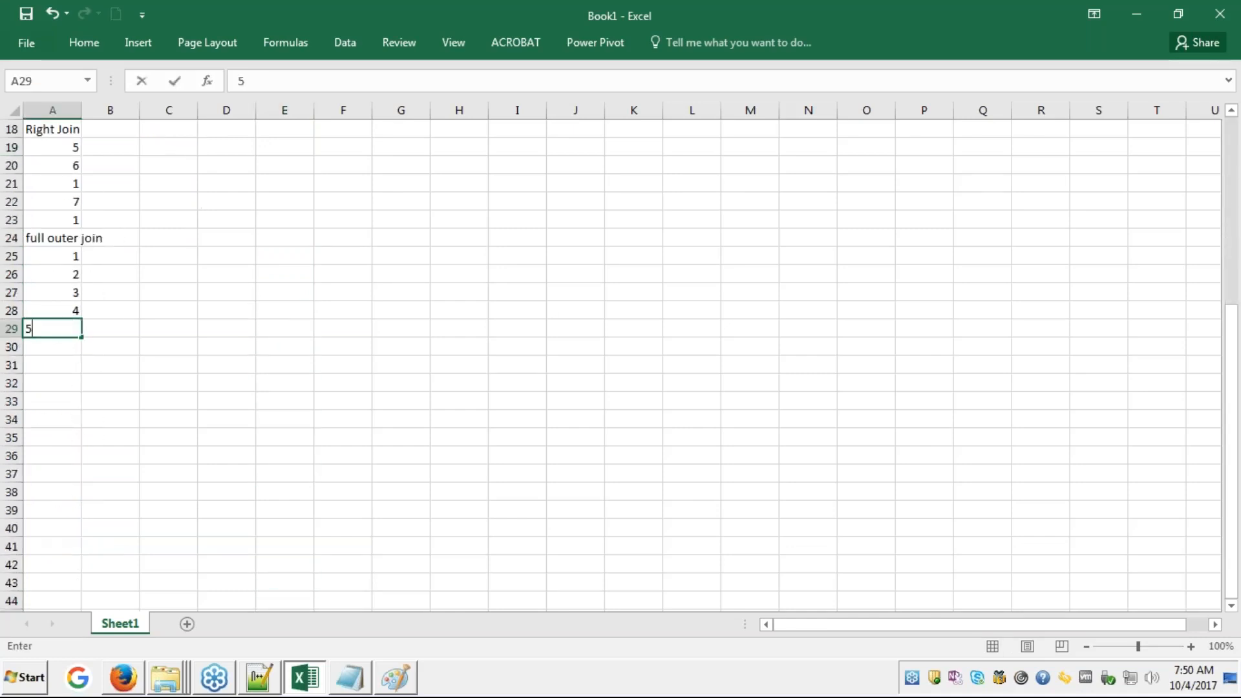
key("Return")
type("6")
key("Return")
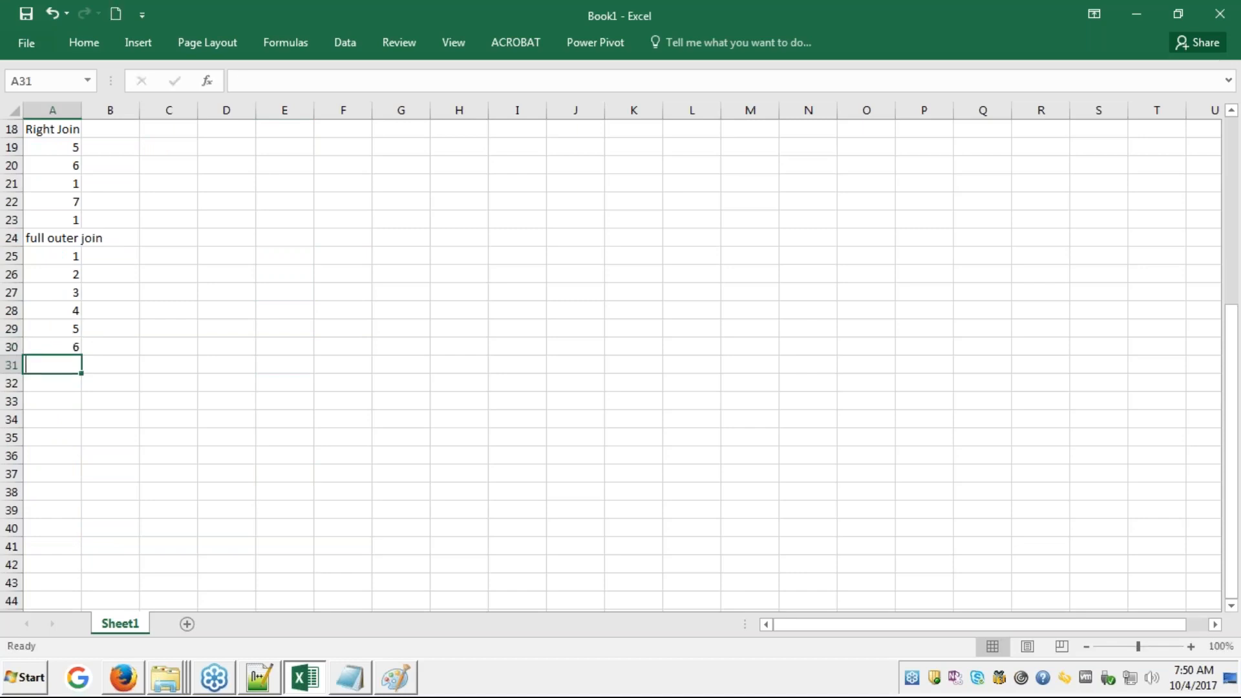
type("7")
key("Return")
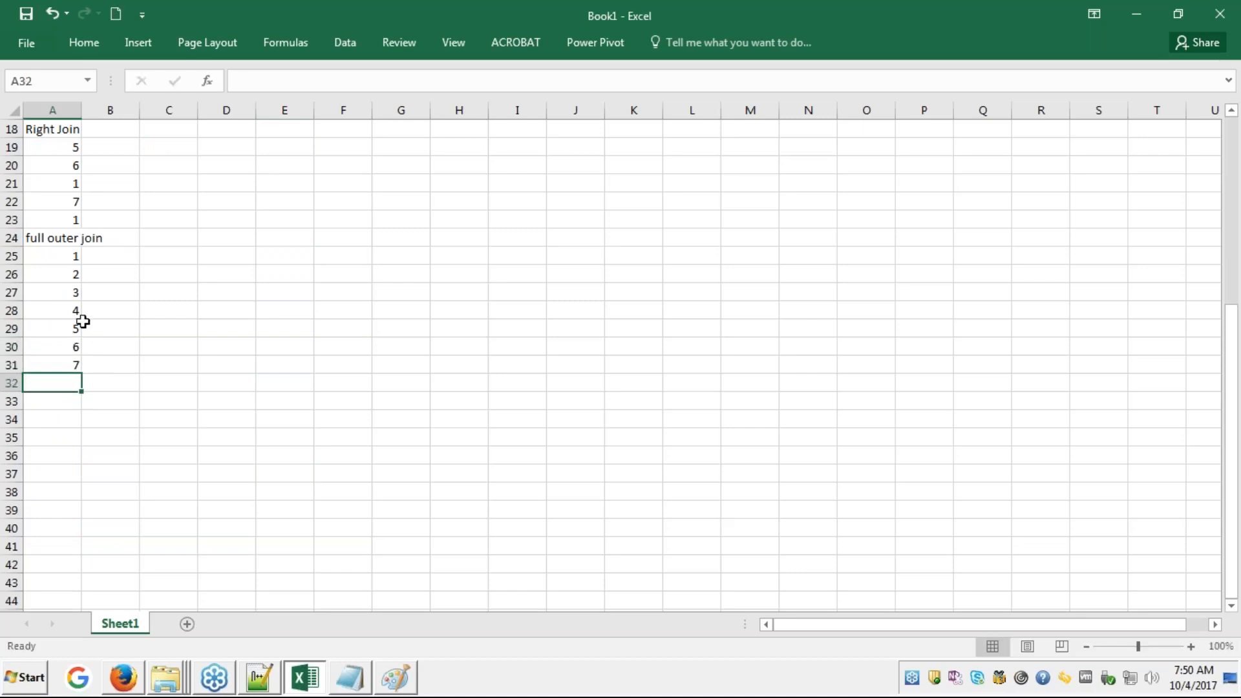
- Review Tables A and B again and clear the value in cell A25 under the full outer join heading
left_click(342, 238)
key("Up")
key("Up")
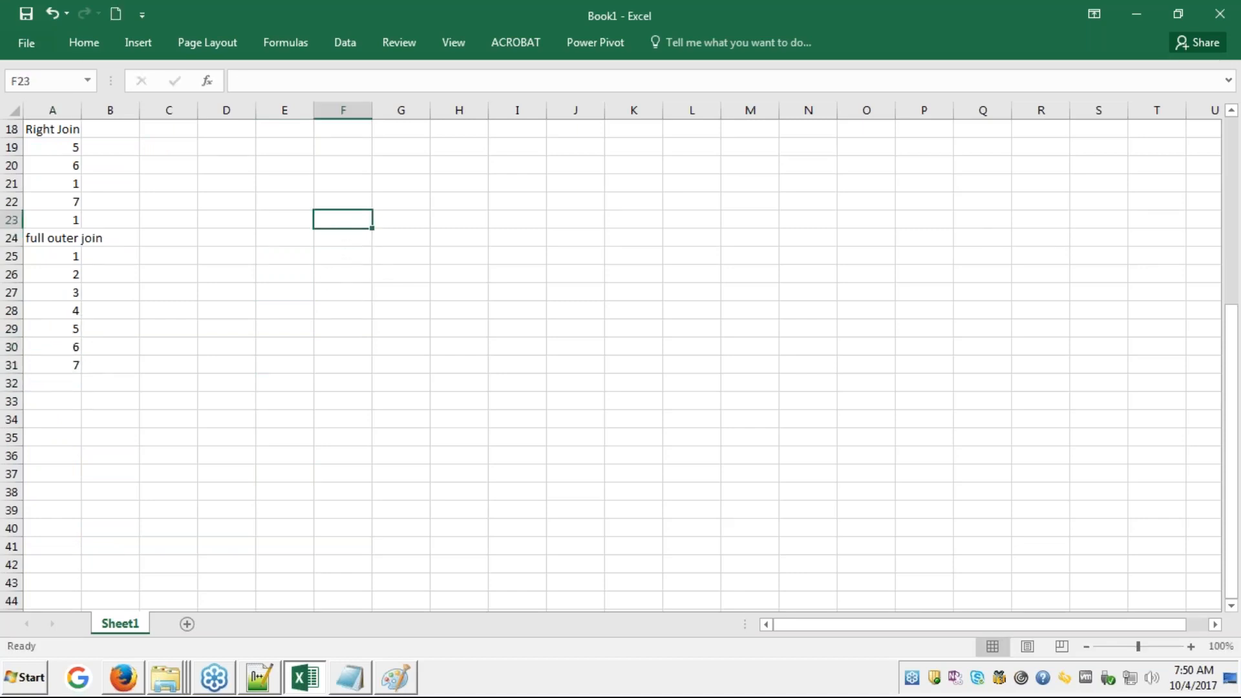
key("Up")
key("Up")
key("Up")
key("Up")
key("Up")
key("Up")
key("Up")
key("Up")
key("Up")
key("Up")
key("Up")
key("Up")
key("Up")
key("Up")
key("Up")
key("Up")
key("Up")
key("Up")
key("Up")
key("Up")
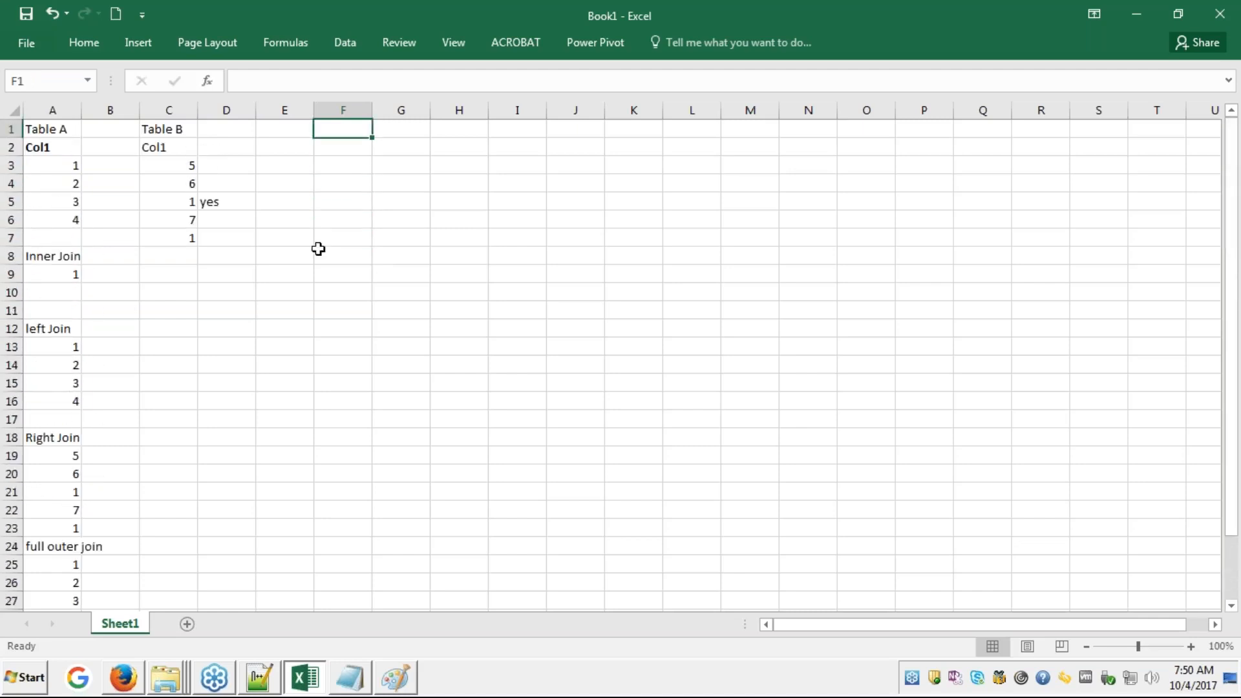
left_click(65, 563)
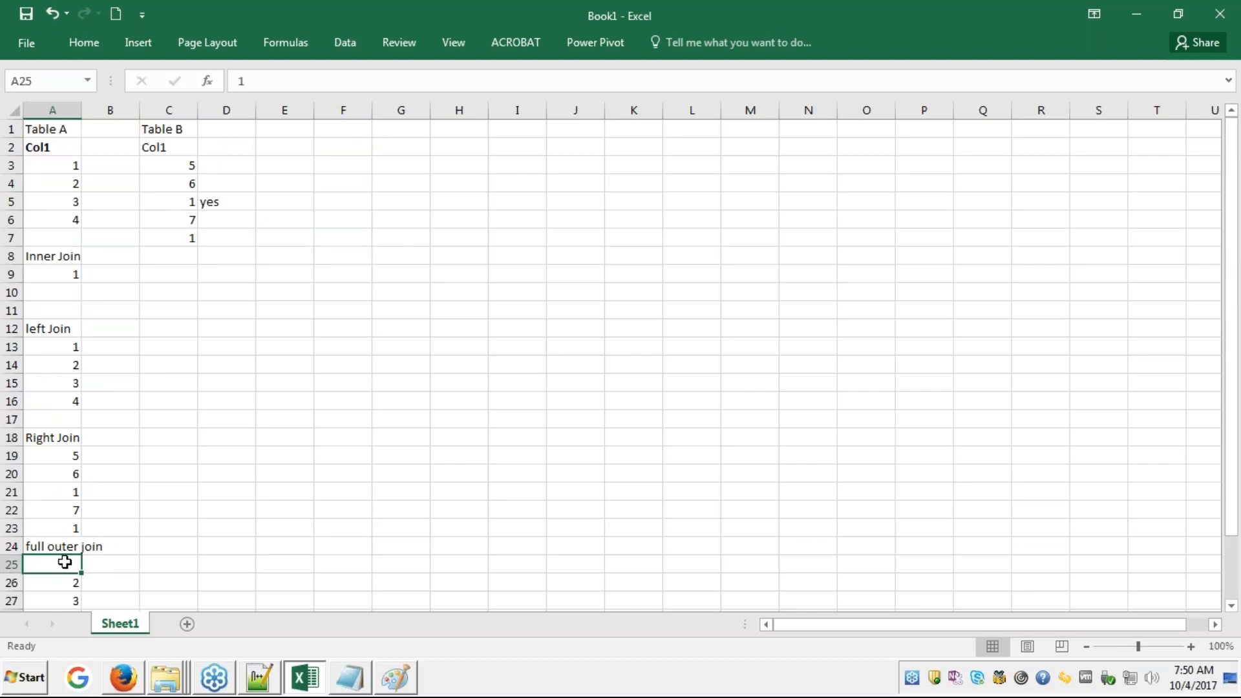
key("Delete")
- Switch to Paint and erase the entire Venn diagram from the canvas
left_click(399, 687)
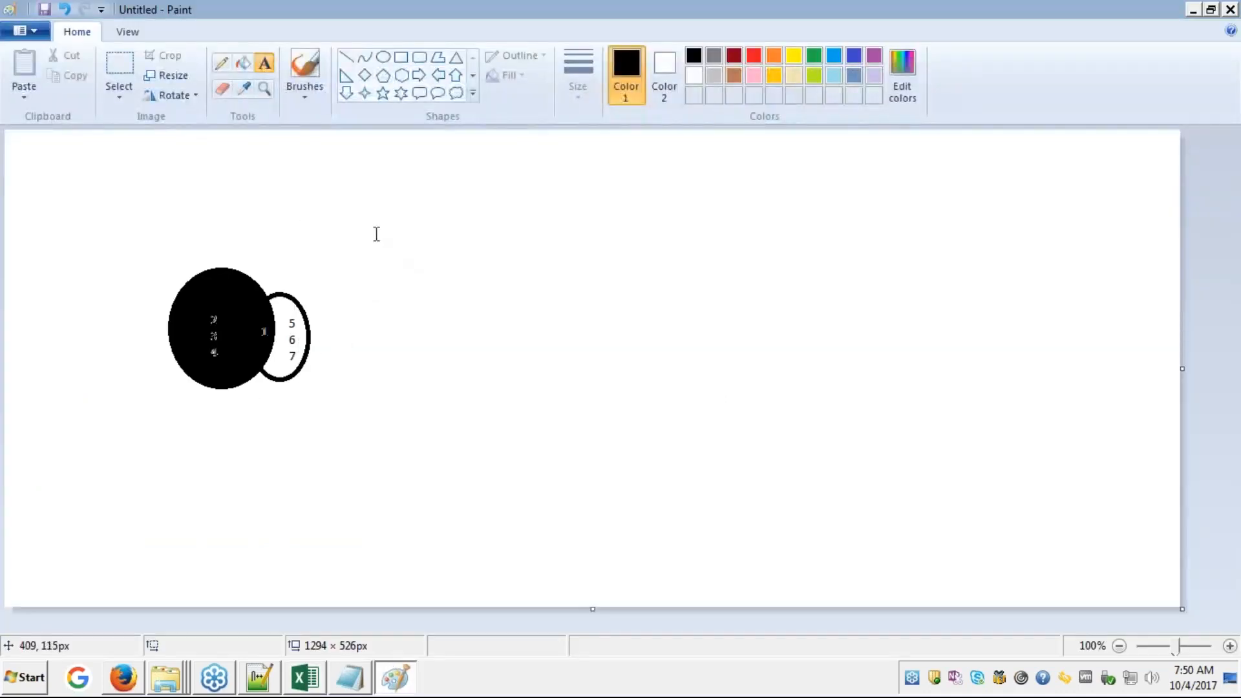
key("ctrl+a")
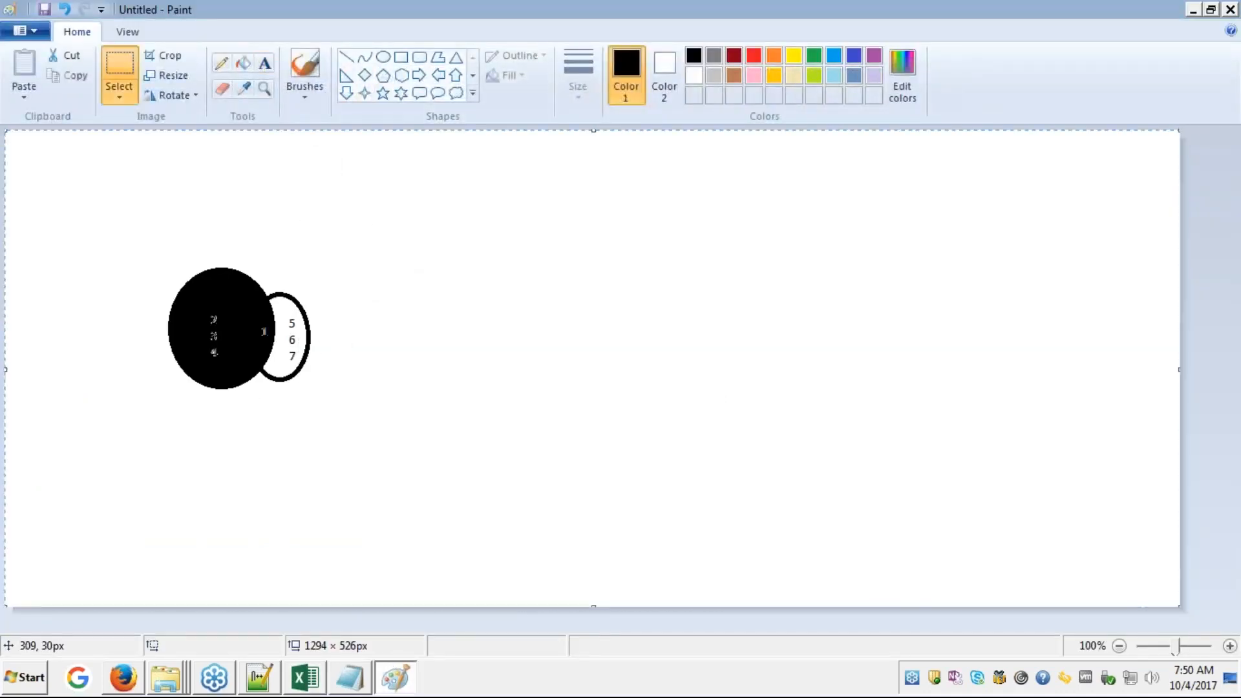
key("Delete")
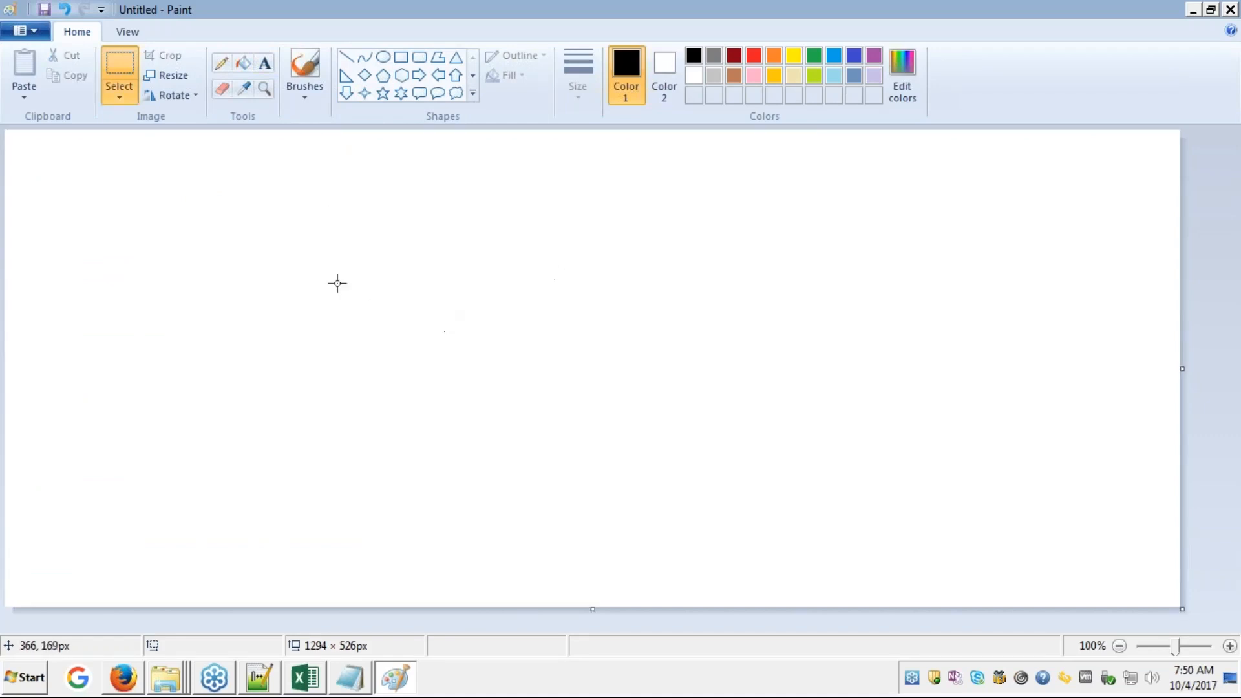
- Draw a circle about 104 × 105 px and a smaller one about 72 × 77 px overlapping its right side
left_click_drag(228, 276, 276, 292)
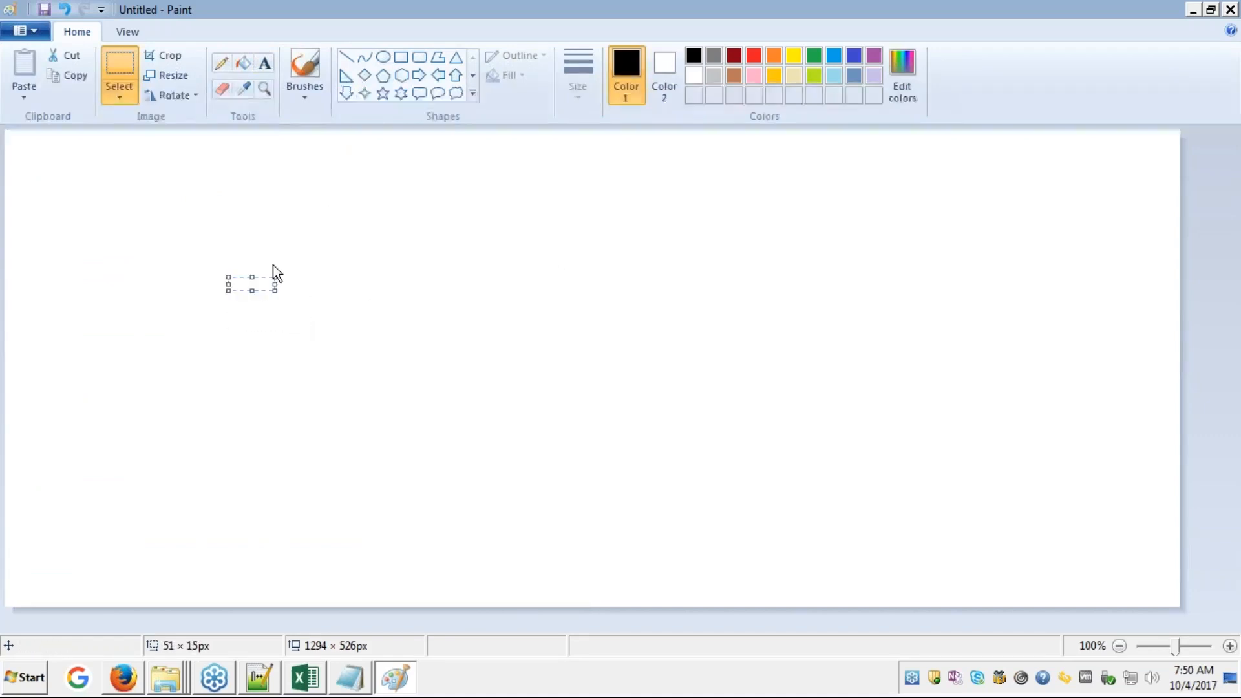
left_click(384, 57)
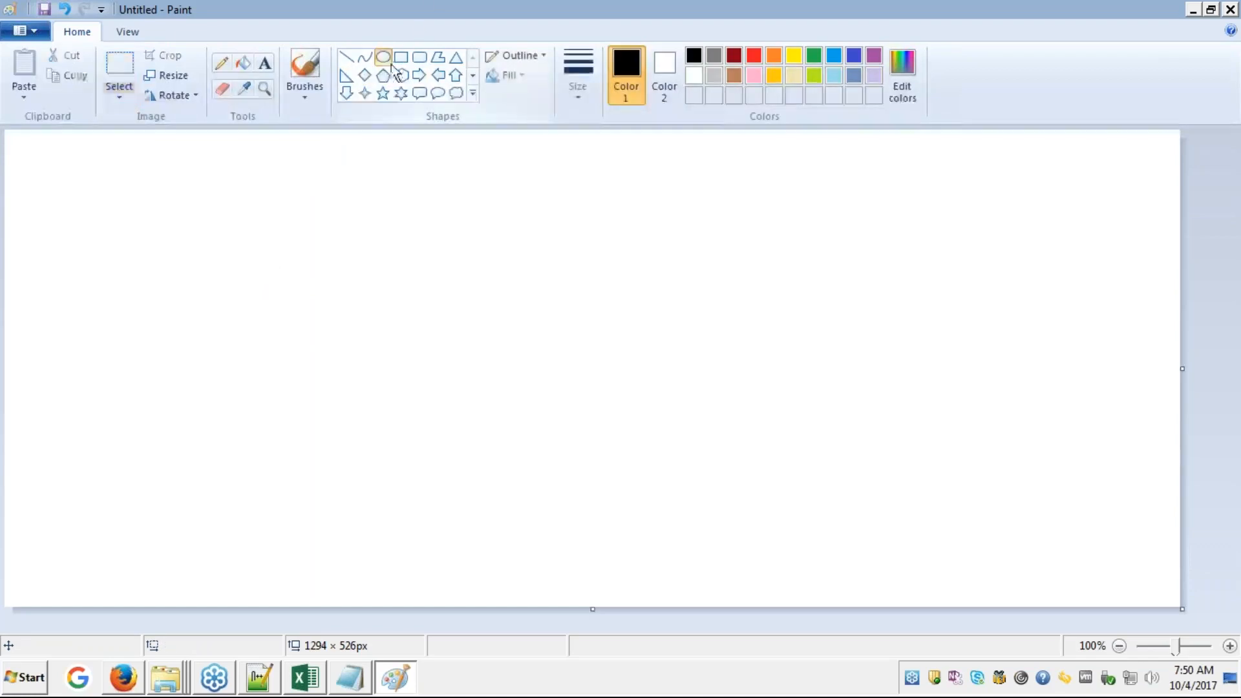
left_click_drag(241, 280, 332, 370)
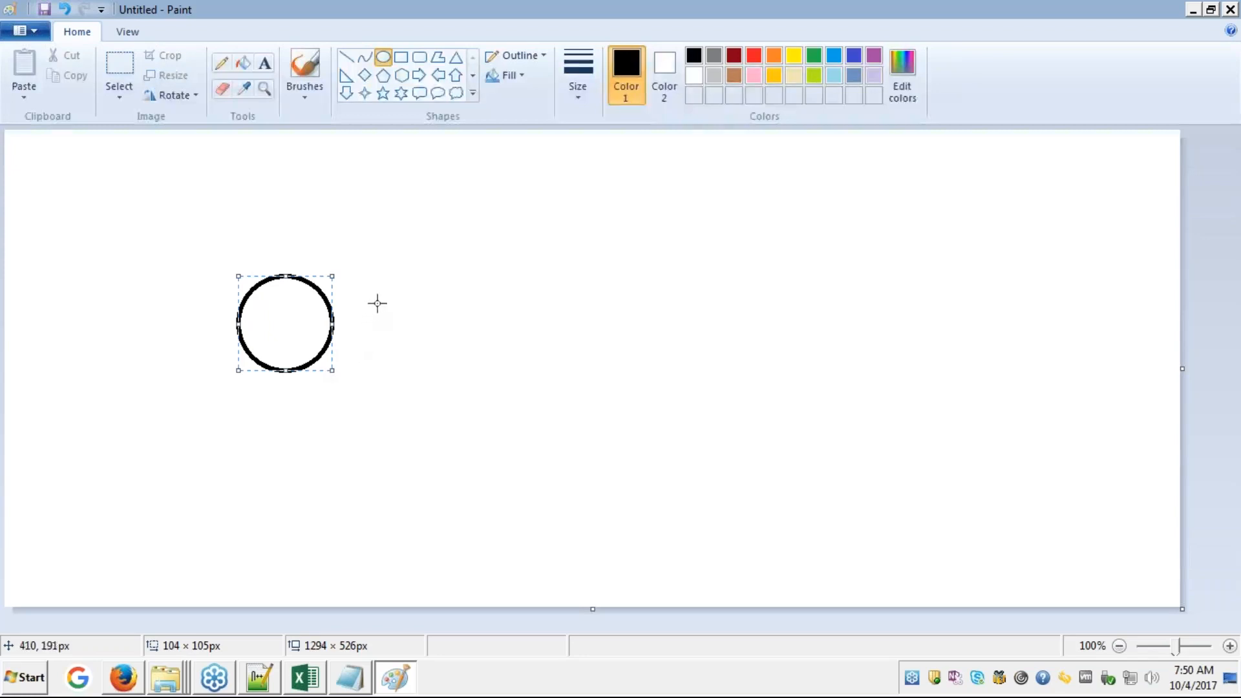
left_click(364, 289)
left_click_drag(365, 289, 300, 359)
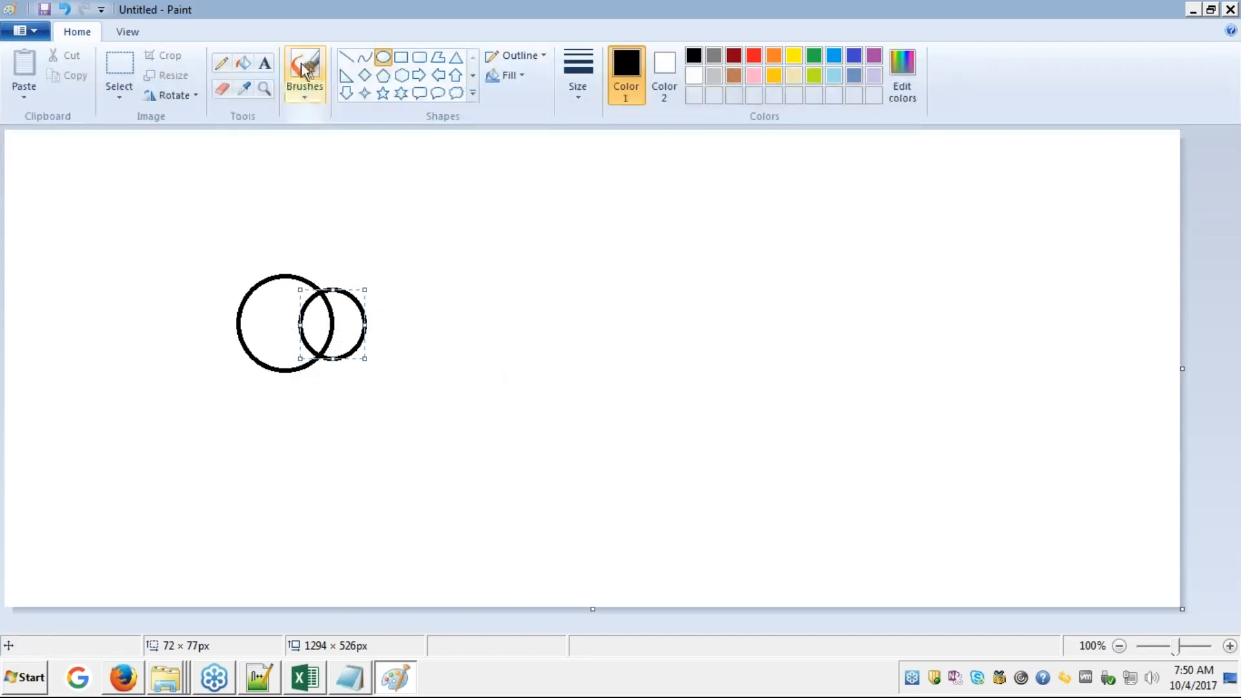
- Add the values 2, 3 and 4 as stacked text inside the larger circle, outside the overlap
left_click(265, 64)
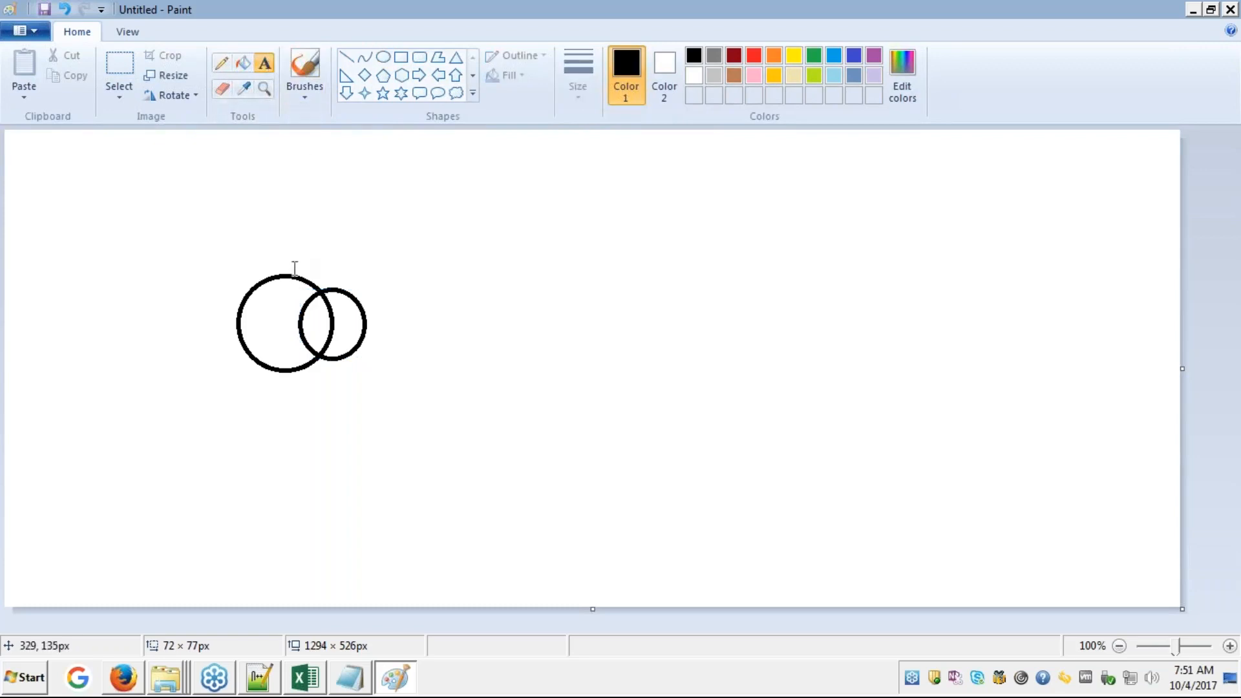
left_click(266, 297)
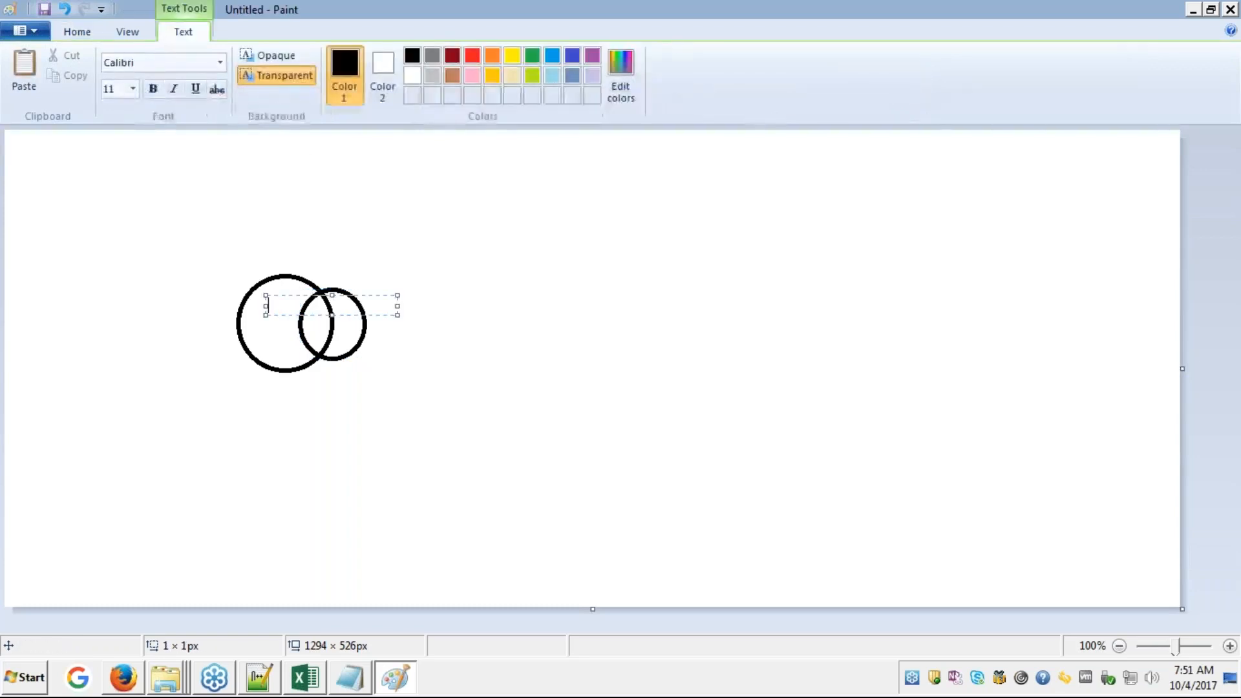
type("2")
key("Return")
type("3")
key("Return")
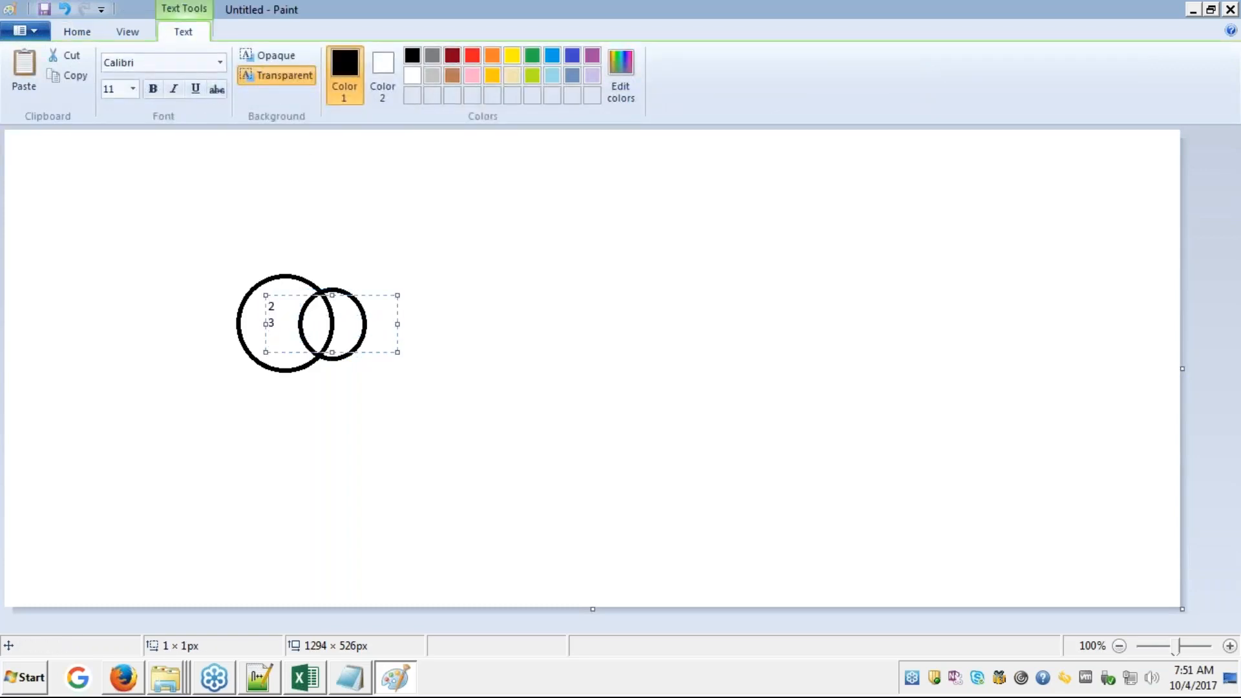
type("4")
key("Return")
left_click(400, 259)
- Add 5, 6 and 7 as stacked text in the smaller circle, and 1 twice on separate lines in the overlap
left_click(344, 308)
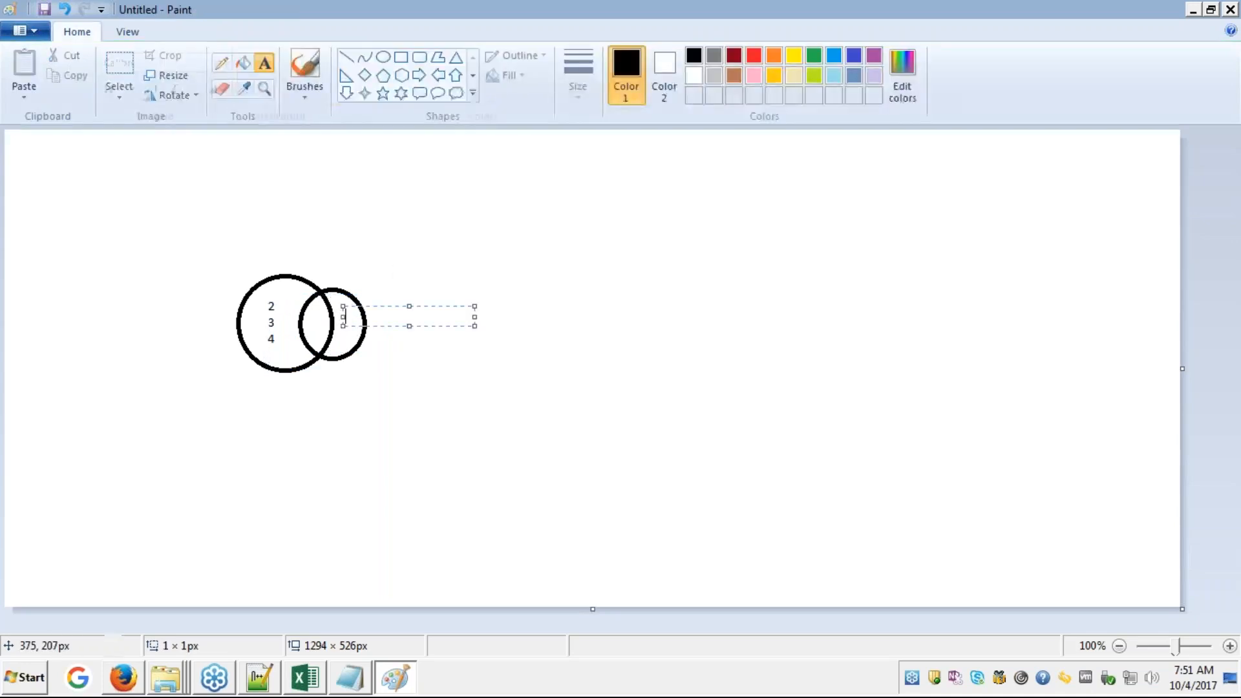
type("5")
key("Return")
type("6")
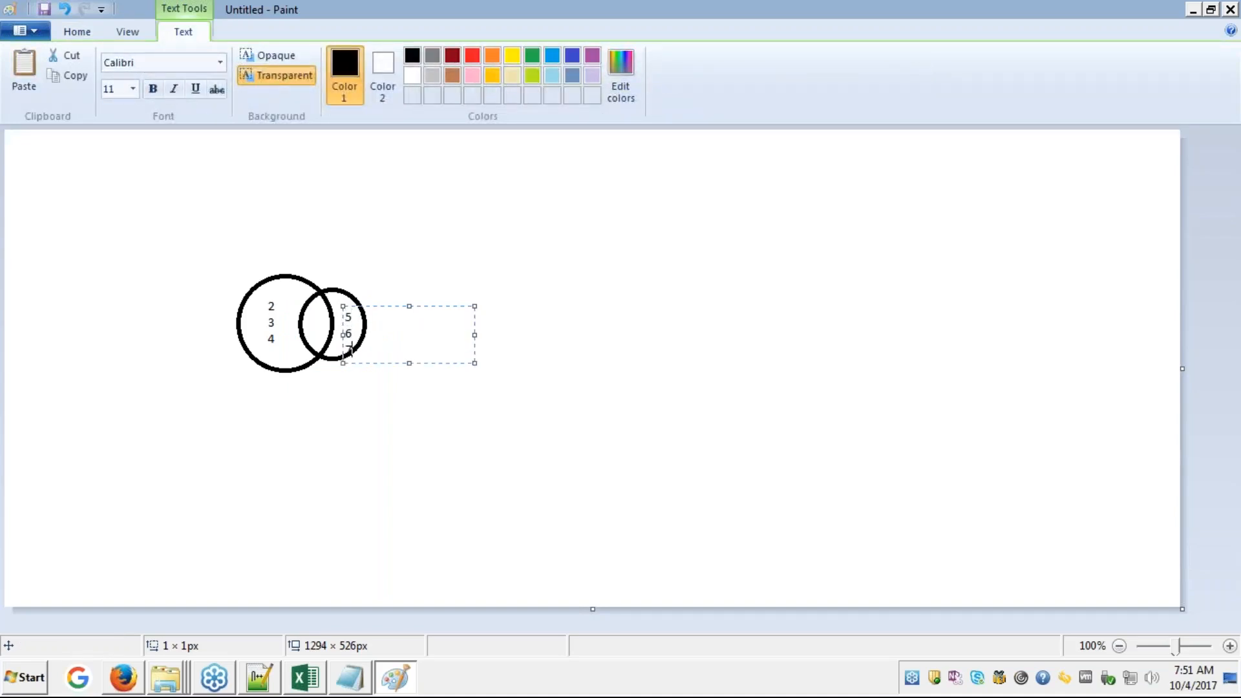
left_click(523, 260)
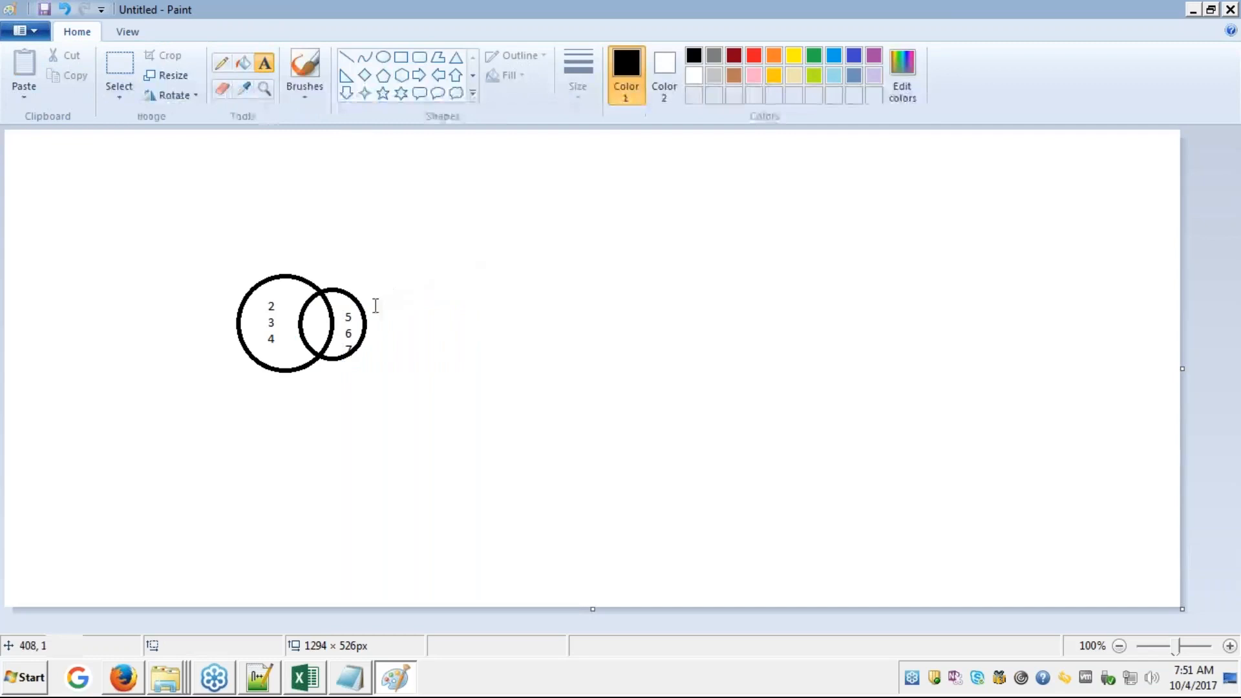
left_click(316, 322)
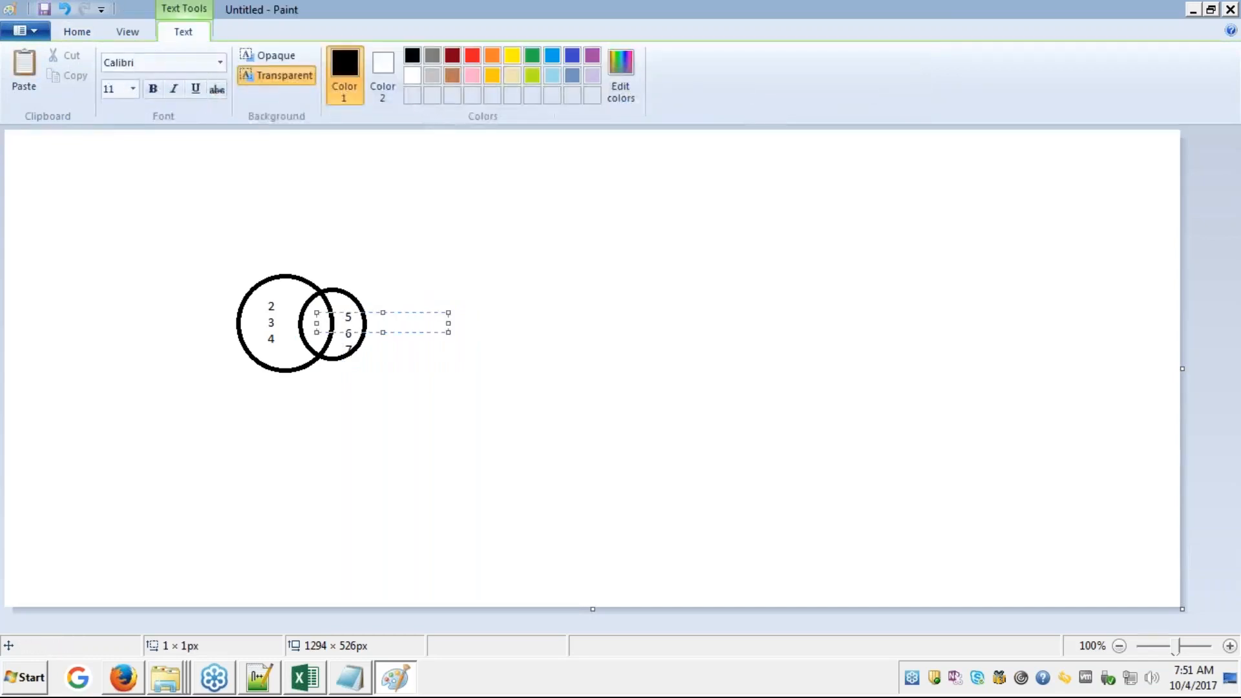
type("1 1")
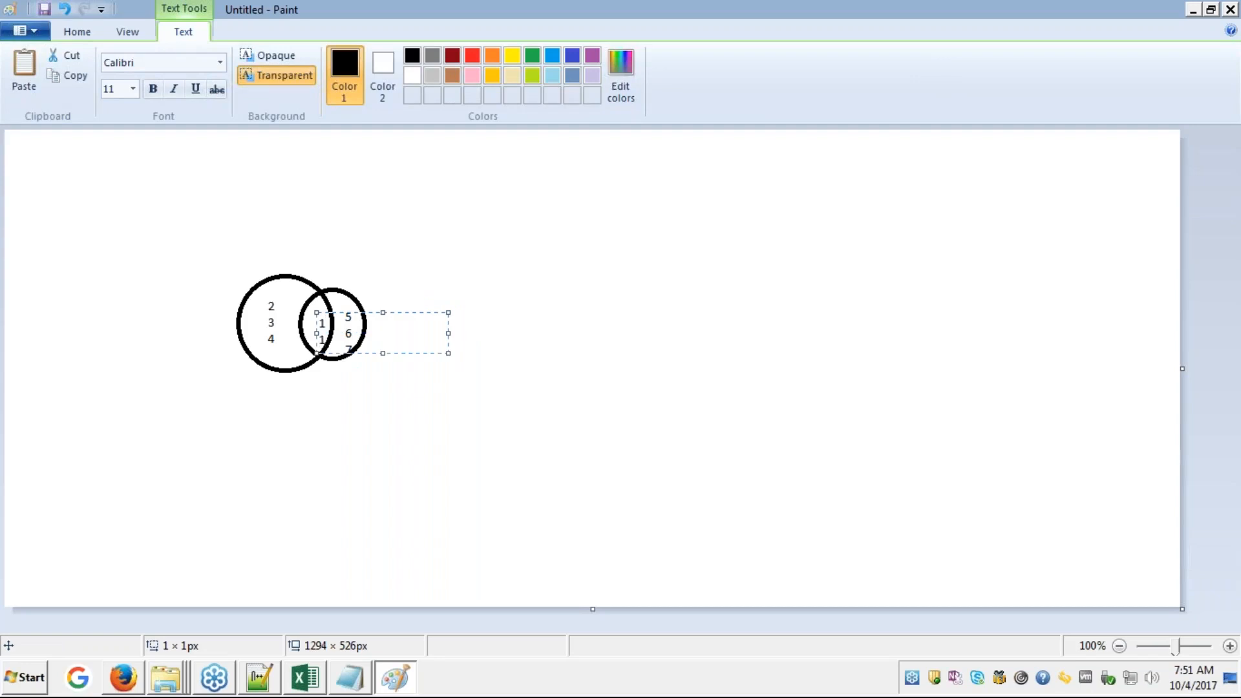
- Commit the overlap text, switch to Excel and enter 1 in cells A32 and A33 beneath the full outer join values
left_click(534, 239)
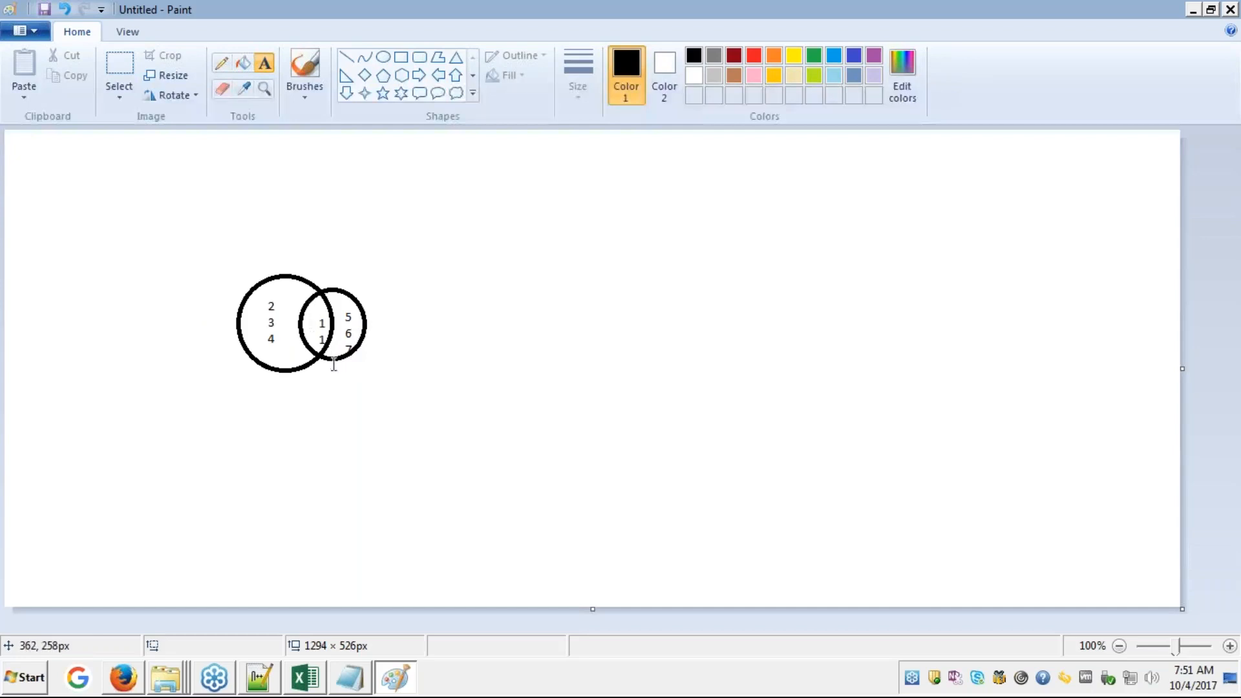
key("alt+Tab")
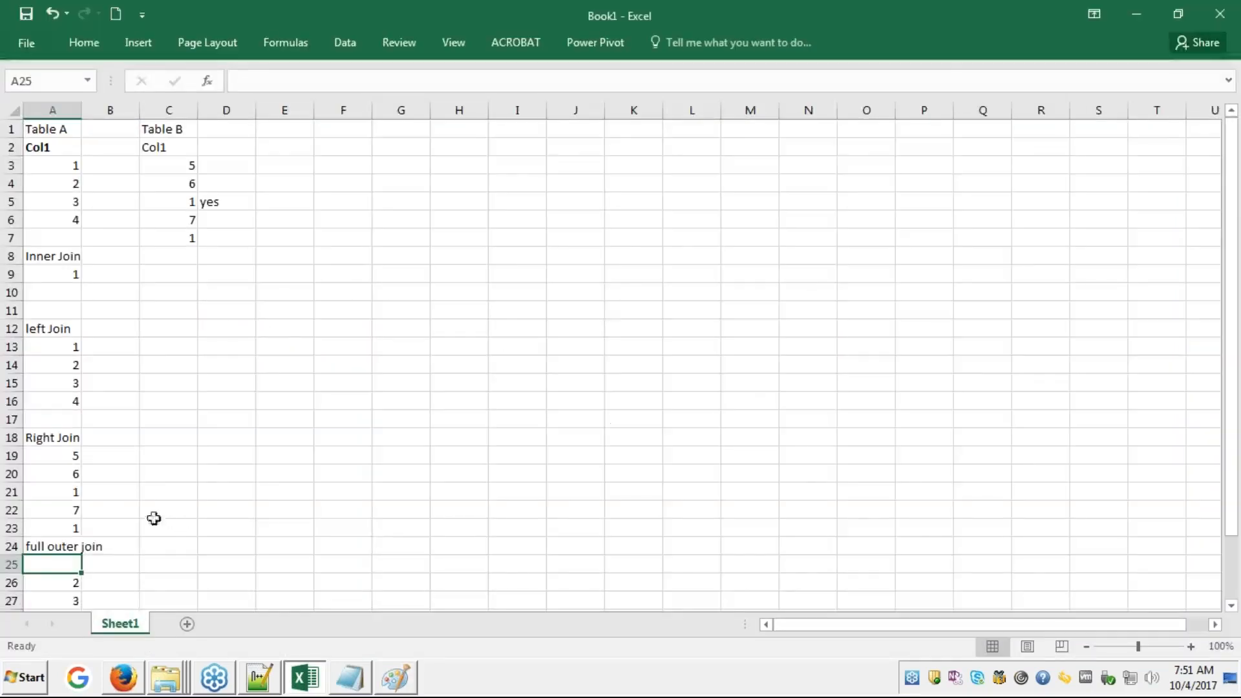
key("Down")
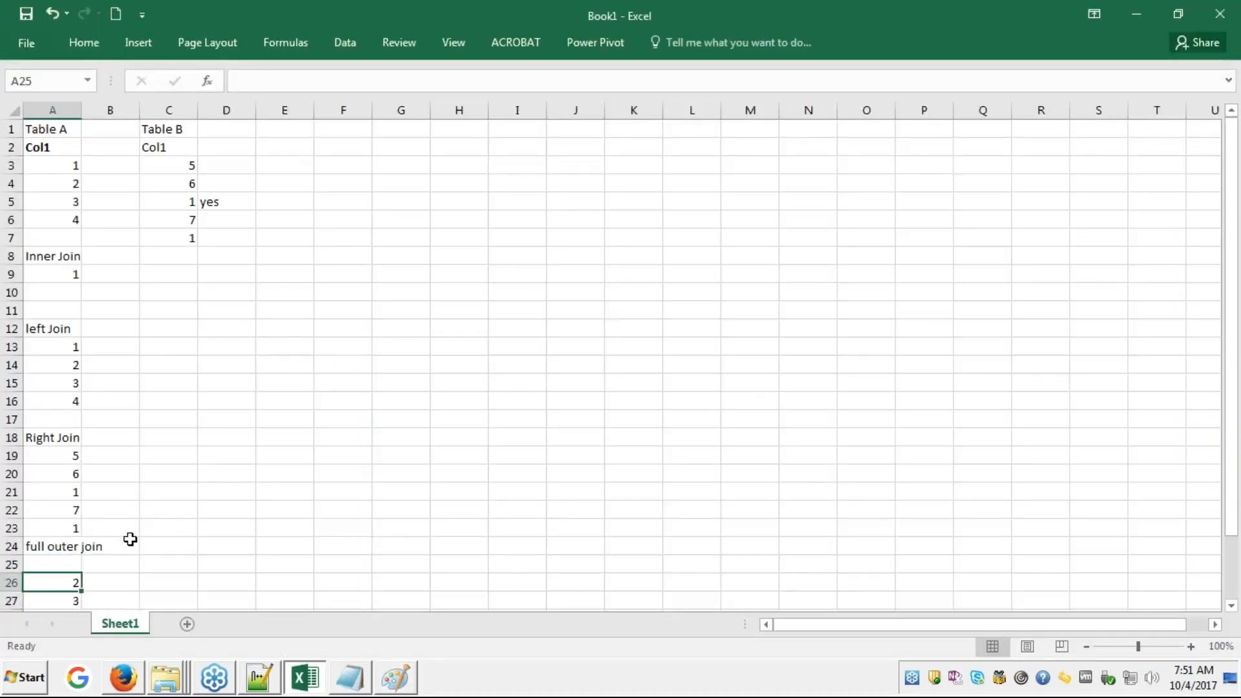
key("Down")
key("Down")
key("Down")
key("Down")
key("Down")
key("Down")
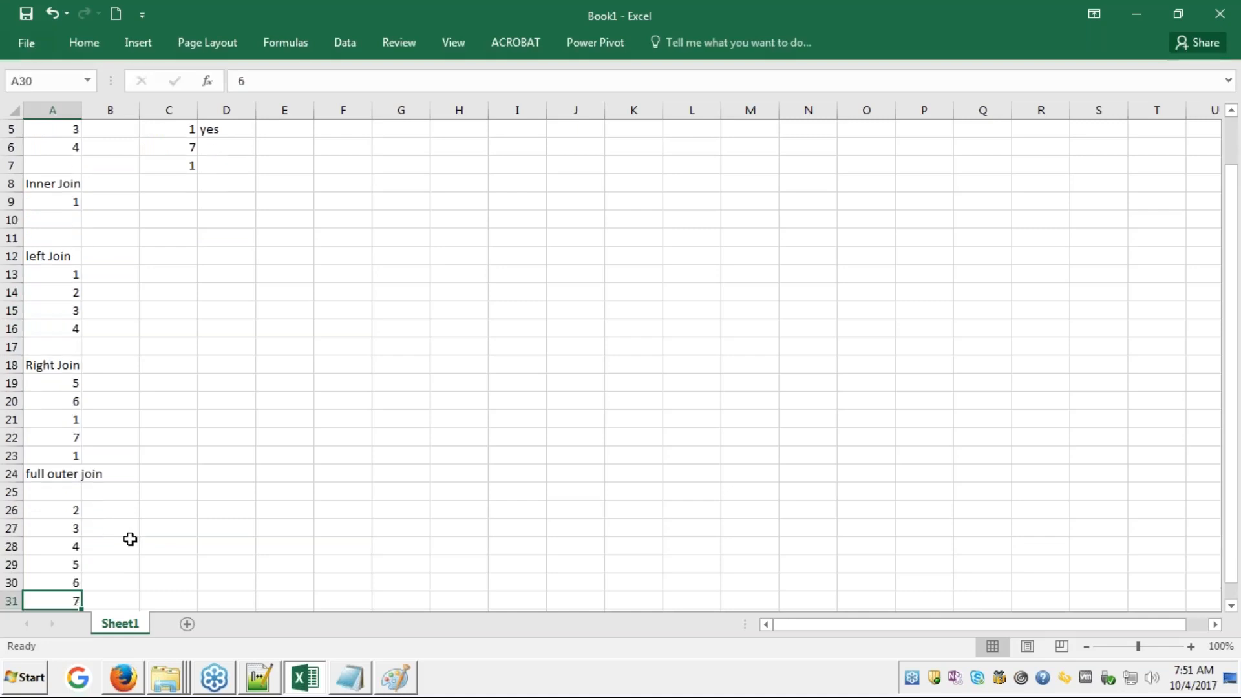
type("1")
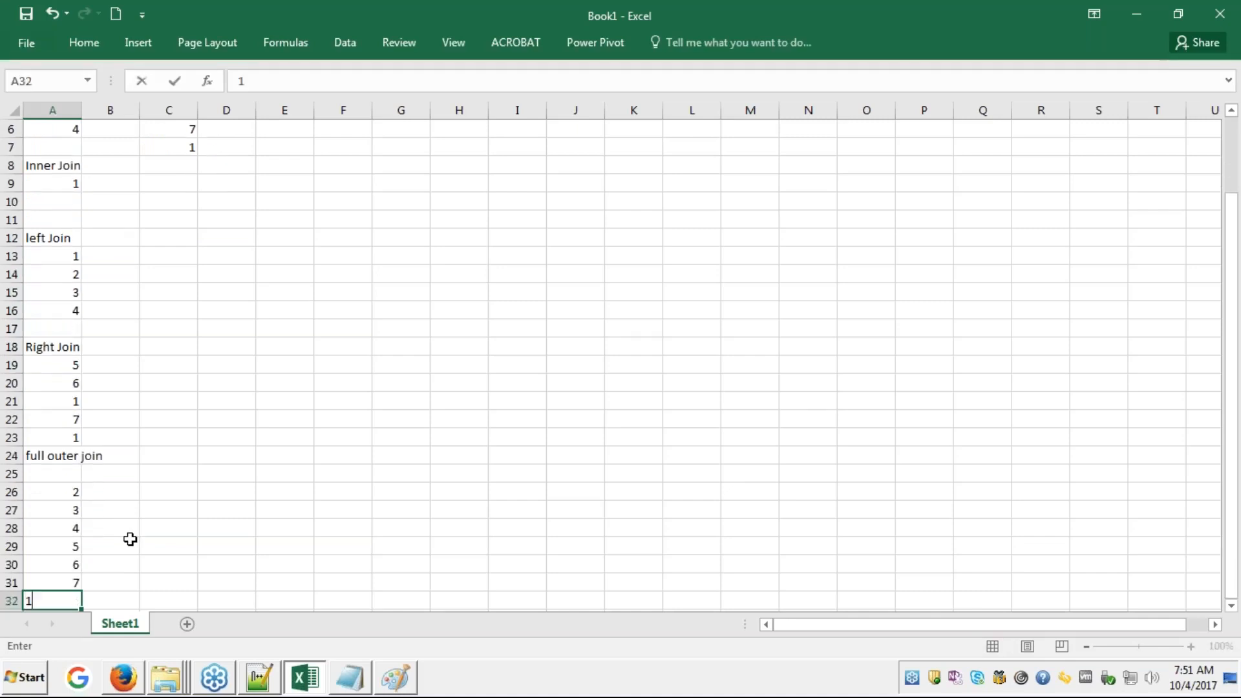
key("Return")
type("1")
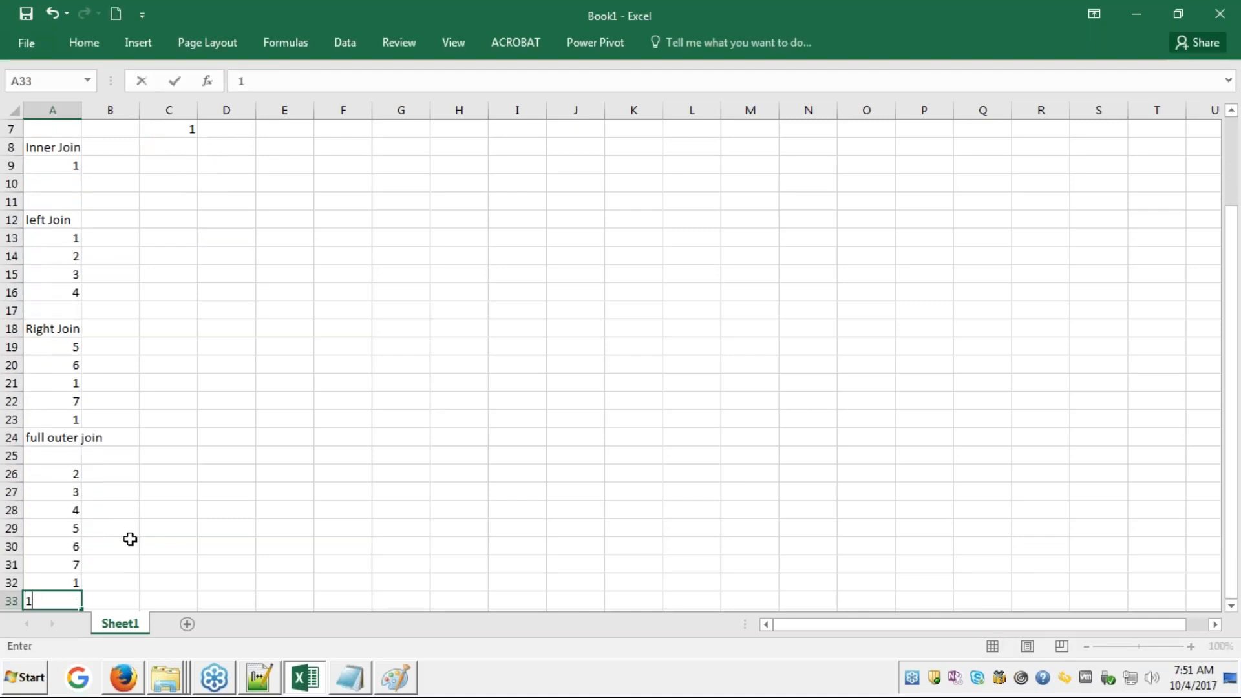
key("Return")
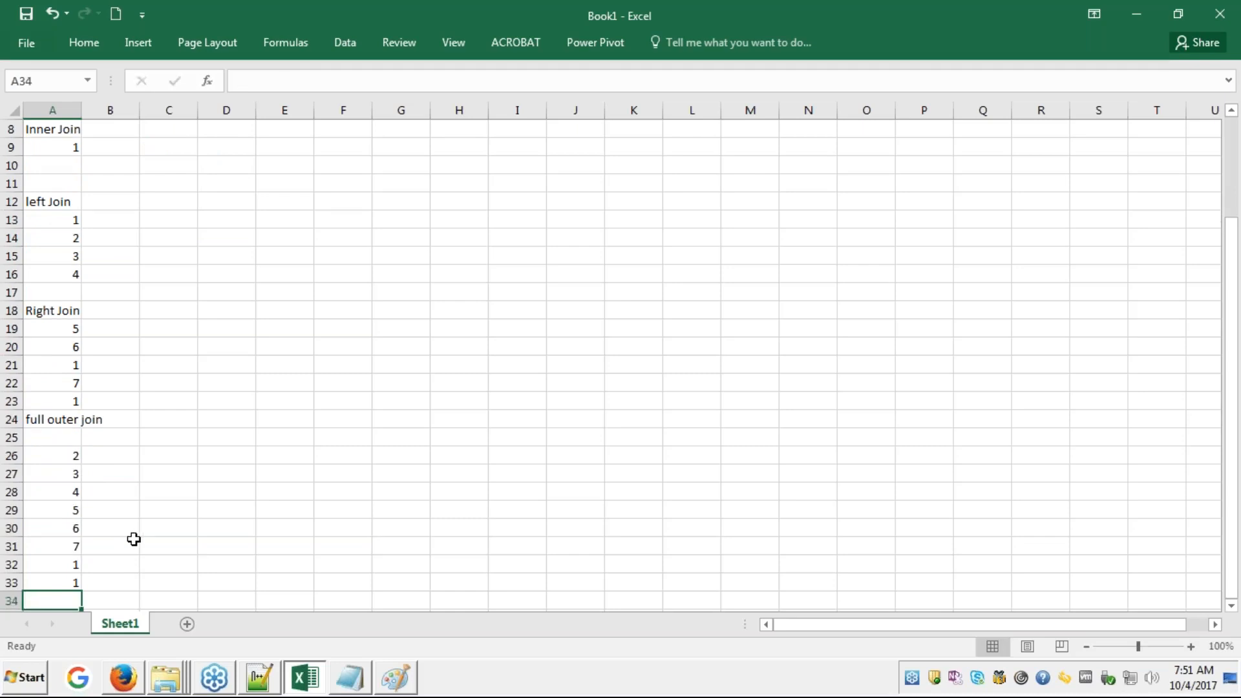
- Go back up from the full outer join list to the source values in Table A and Table B to compare them
left_click(97, 494)
key("Up")
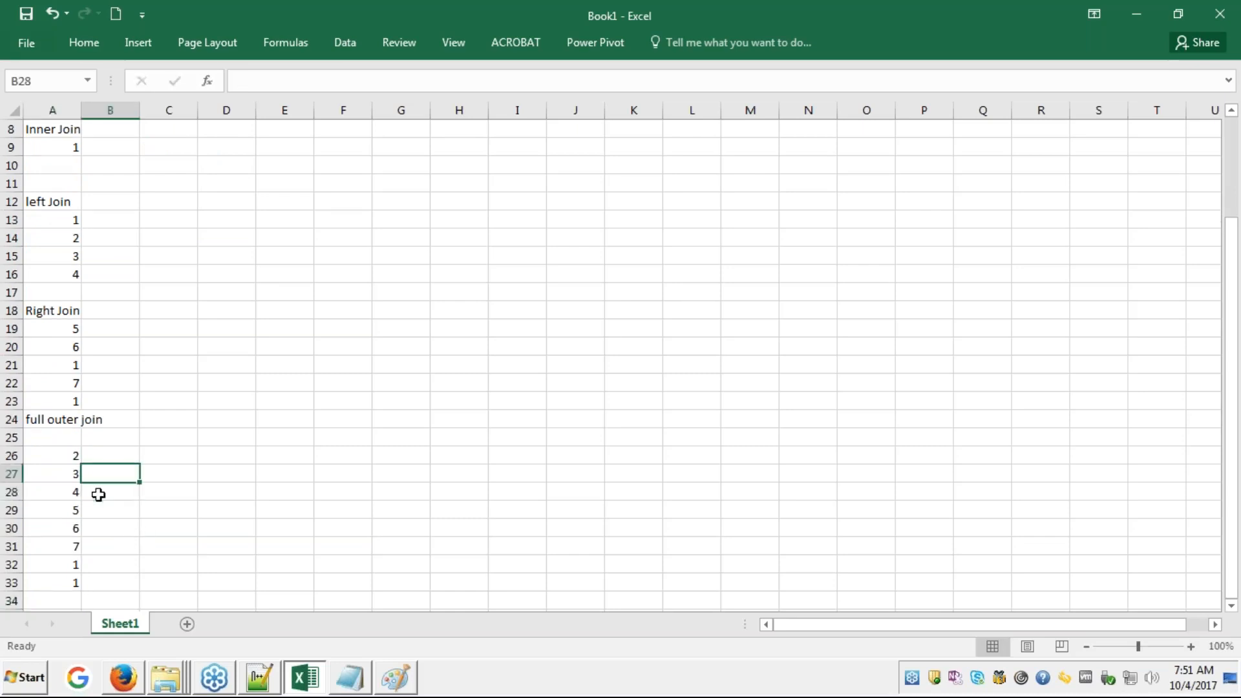
key("Up")
key("Up")
key("Up")
key("Up")
key("Up")
key("Up")
key("Up")
key("Up")
key("Up")
key("Up")
key("Up")
key("Up")
key("Up")
key("Up")
key("Up")
key("Up")
key("Up")
key("Up")
key("Up")
key("Up")
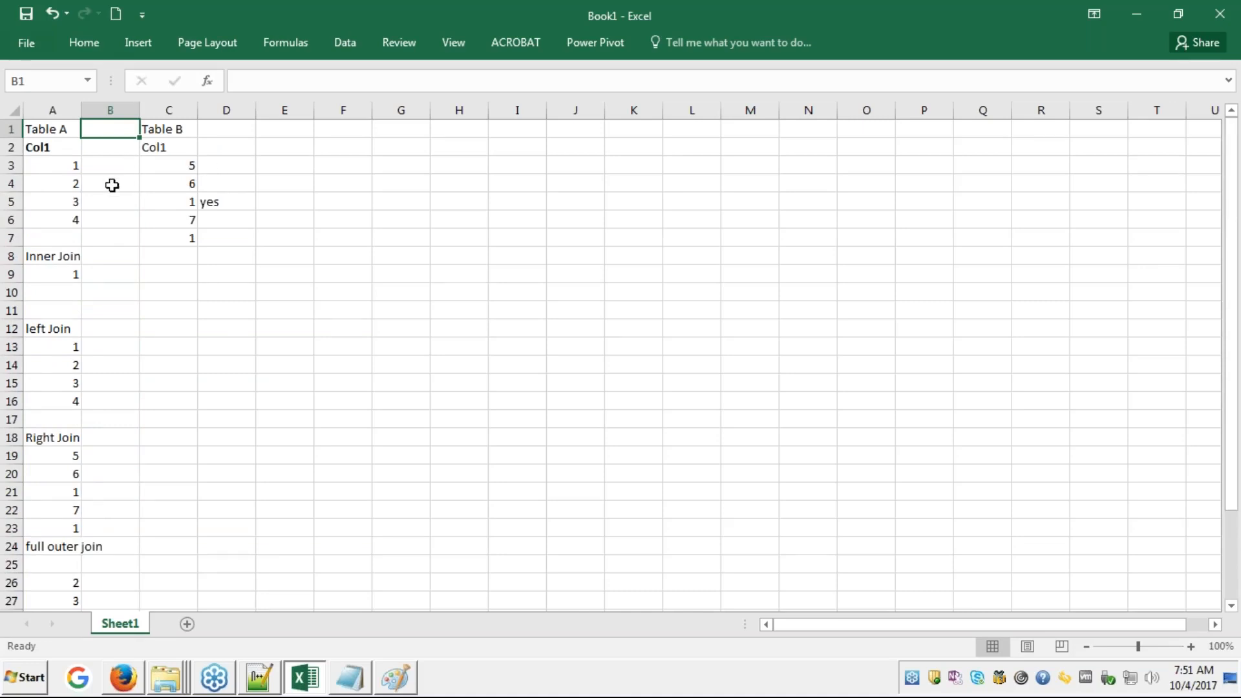
left_click(76, 171)
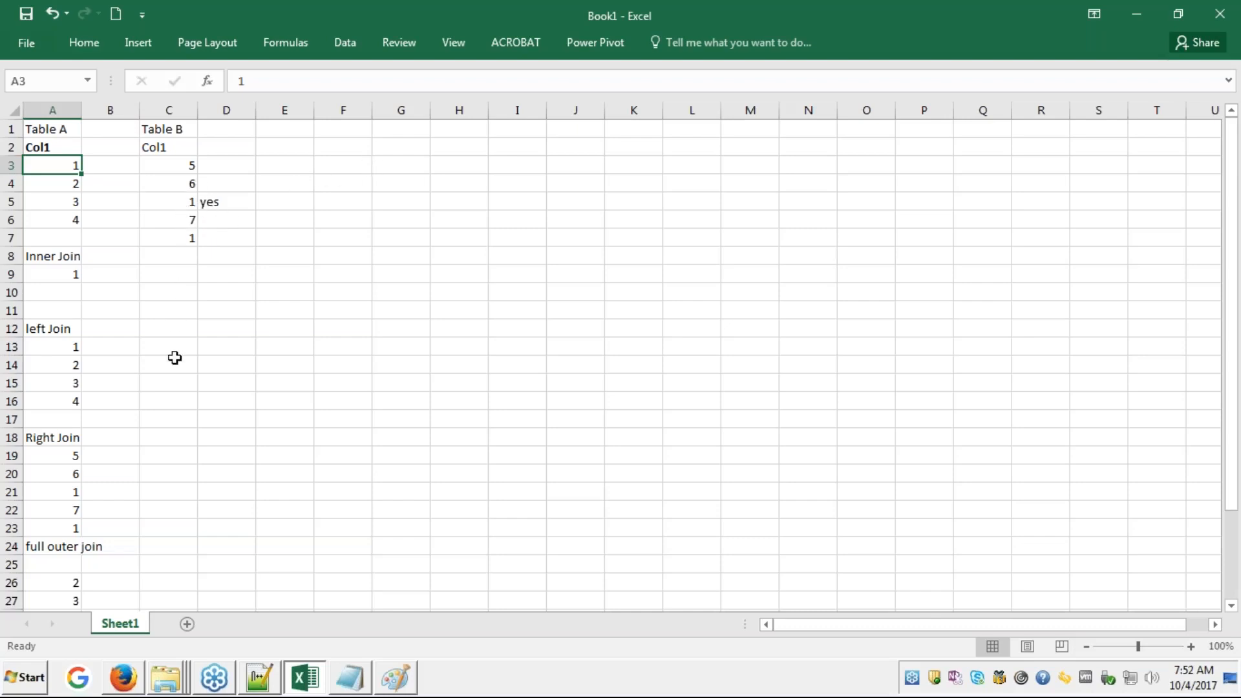
- Review the full outer join list in A26:A33 together with the join results above it
left_click(59, 584)
key("Down")
key("Down")
key("Down")
key("Down")
key("Down")
key("Down")
key("Down")
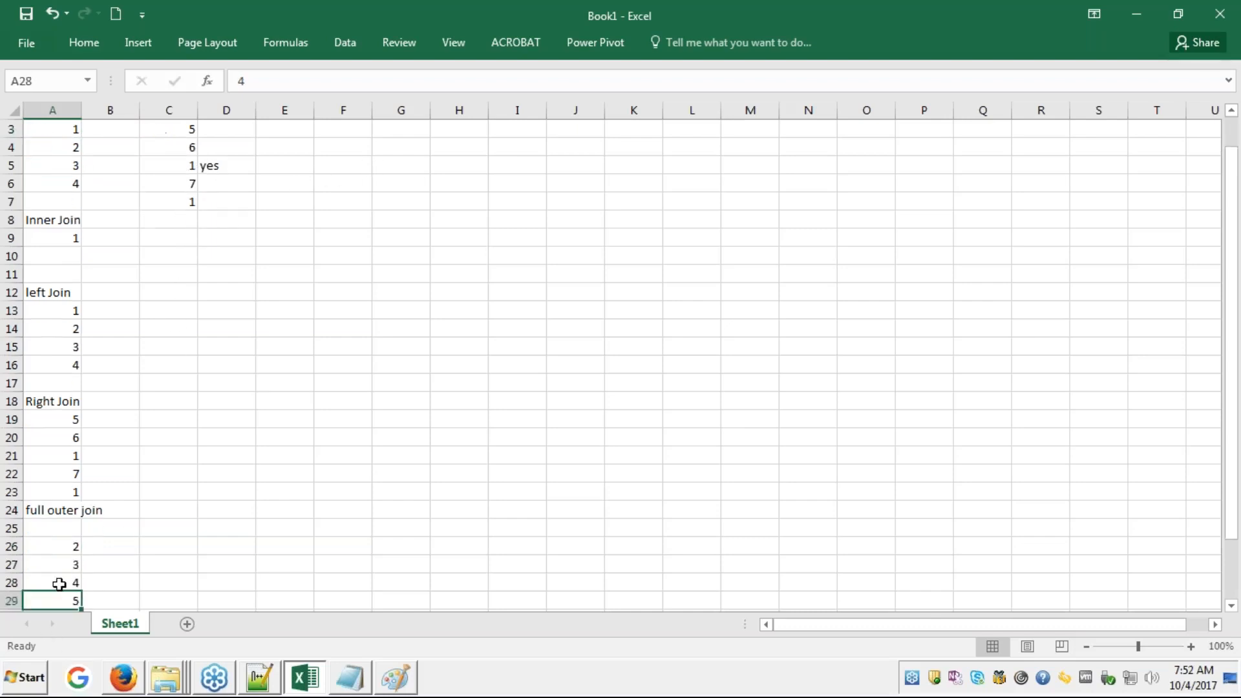
left_click(59, 584)
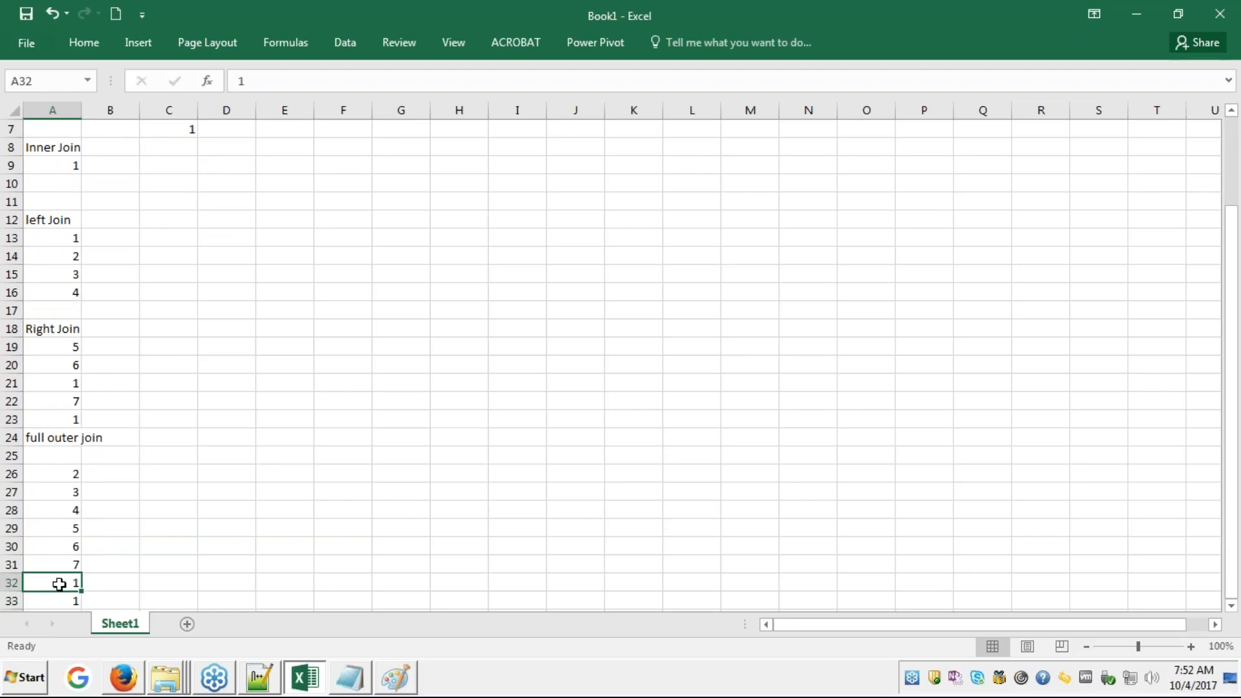
key("Up")
key("Up")
key("Up")
key("Up")
key("Up")
key("Up")
key("Up")
key("Up")
key("Up")
key("Up")
key("Up")
key("Up")
key("Up")
key("Up")
key("Up")
key("Up")
key("Up")
key("Up")
key("Up")
key("Up")
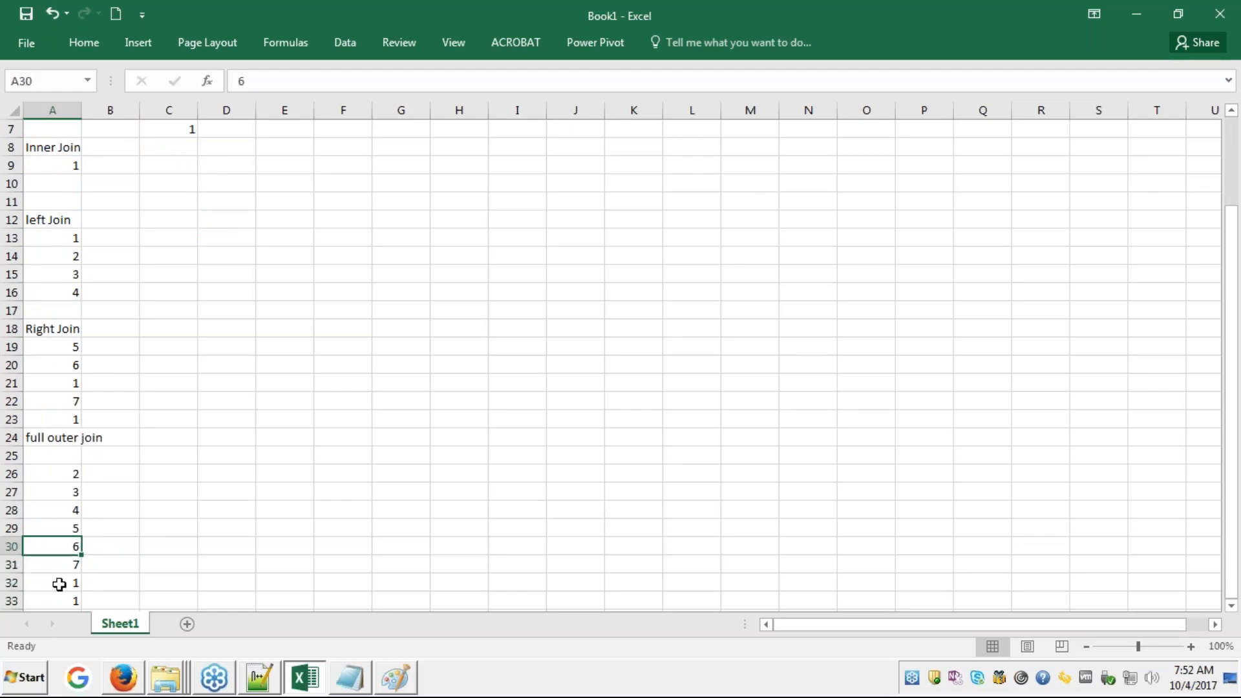
key("Down")
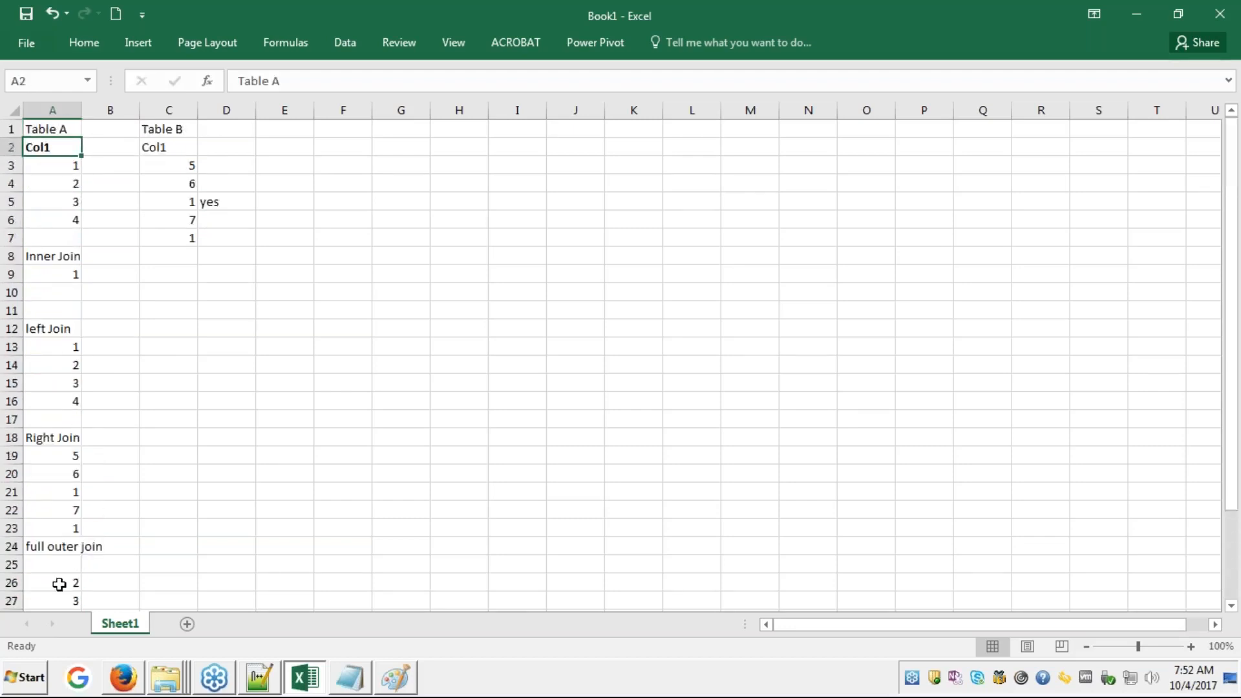
key("Down")
key("Down")
key("Down")
key("Down")
key("Down")
key("Down")
key("Down")
key("Down")
key("Down")
key("Down")
key("Down")
key("Down")
key("Down")
key("Down")
key("Down")
key("Down")
key("Down")
key("Down")
key("Down")
key("Down")
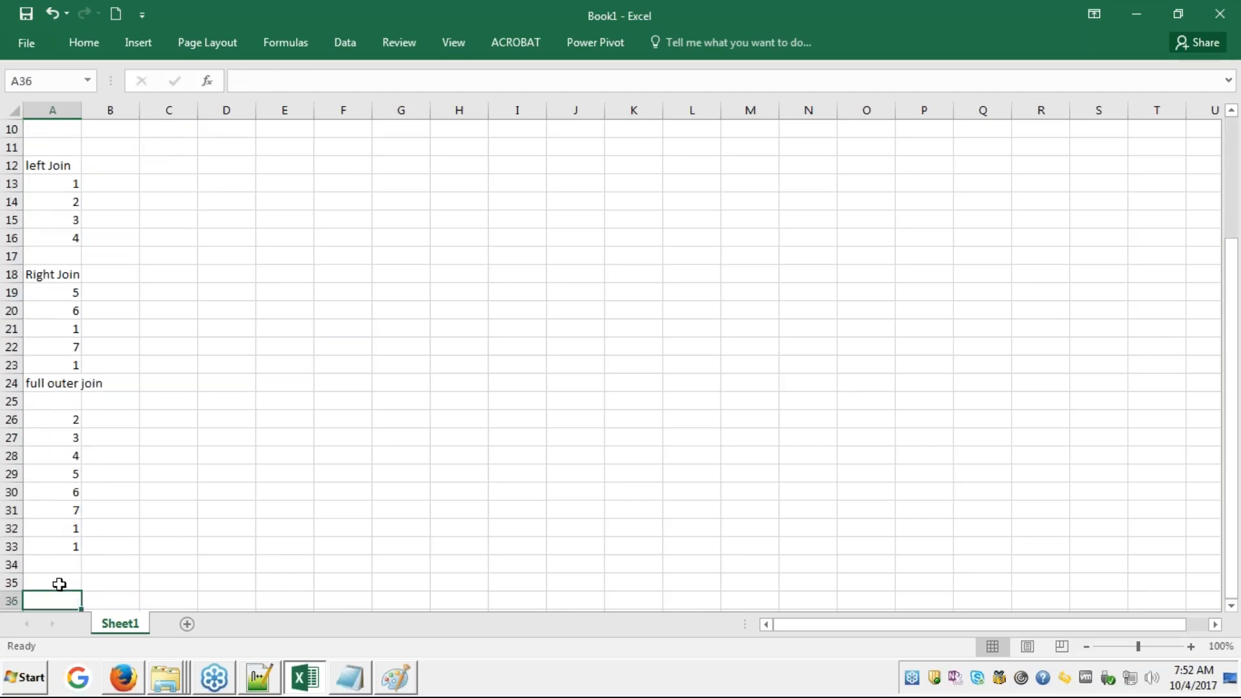
key("Down")
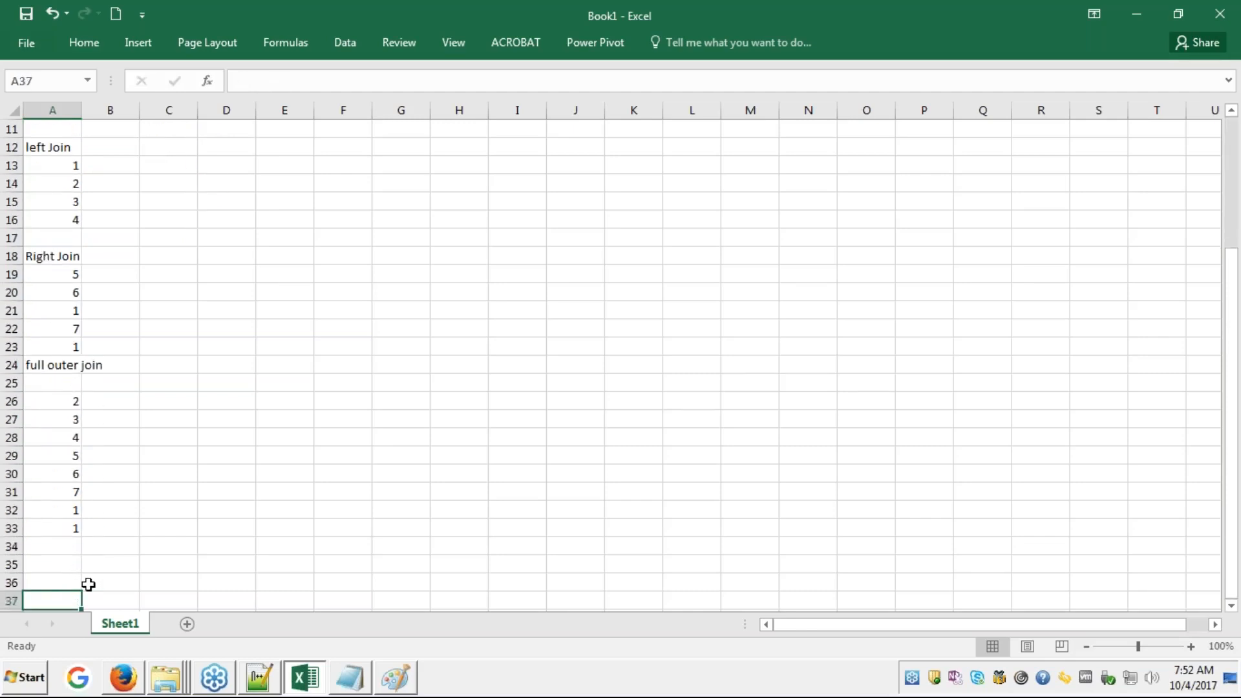
- Switch to Firefox and open the Module 1 presentation for viewing
mouse_move(371, 680)
mouse_move(305, 686)
left_click(125, 684)
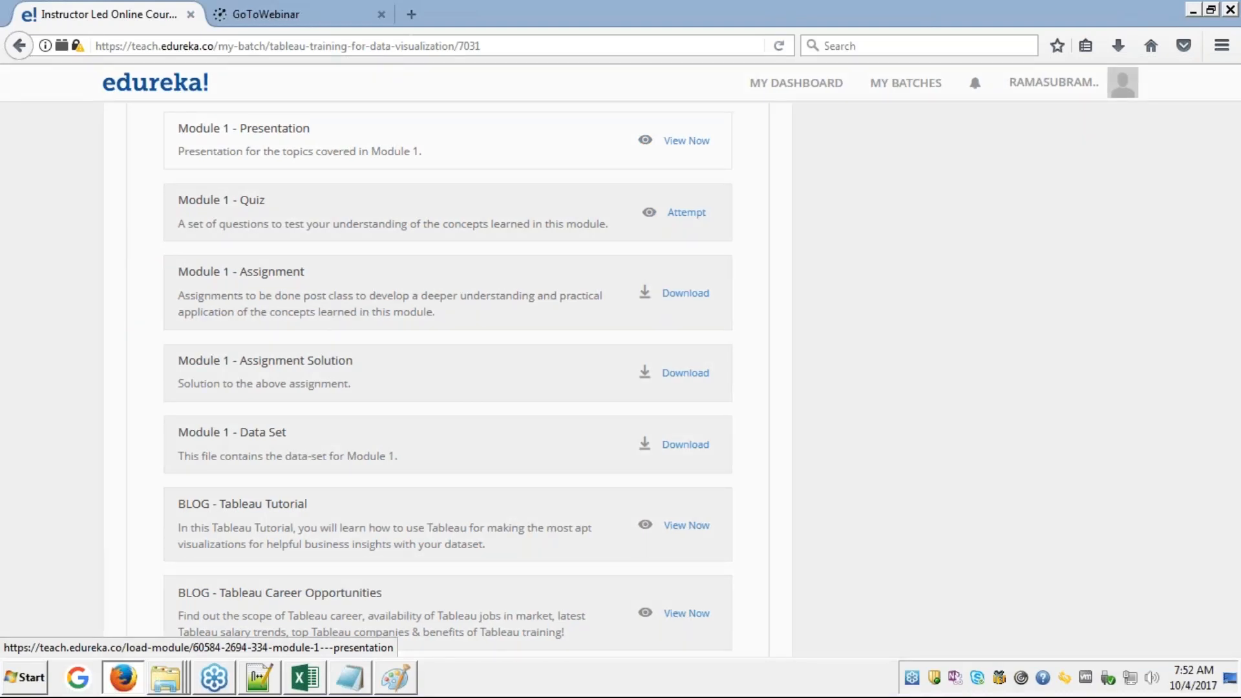
left_click(687, 141)
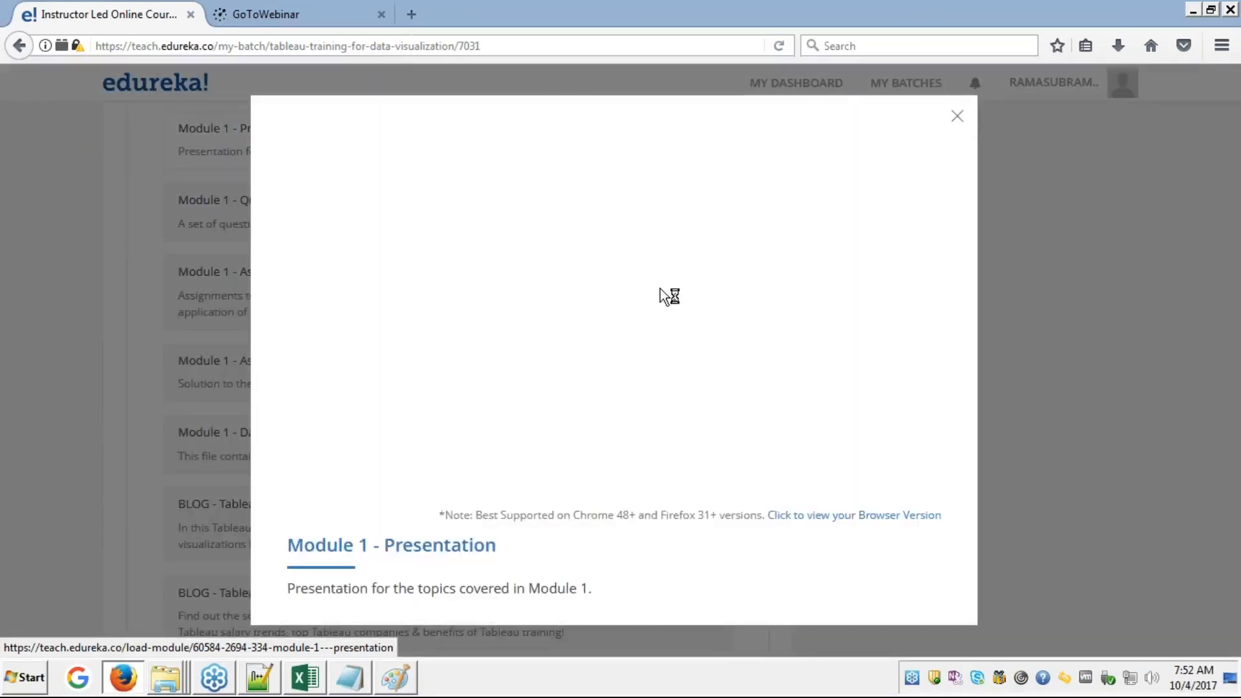
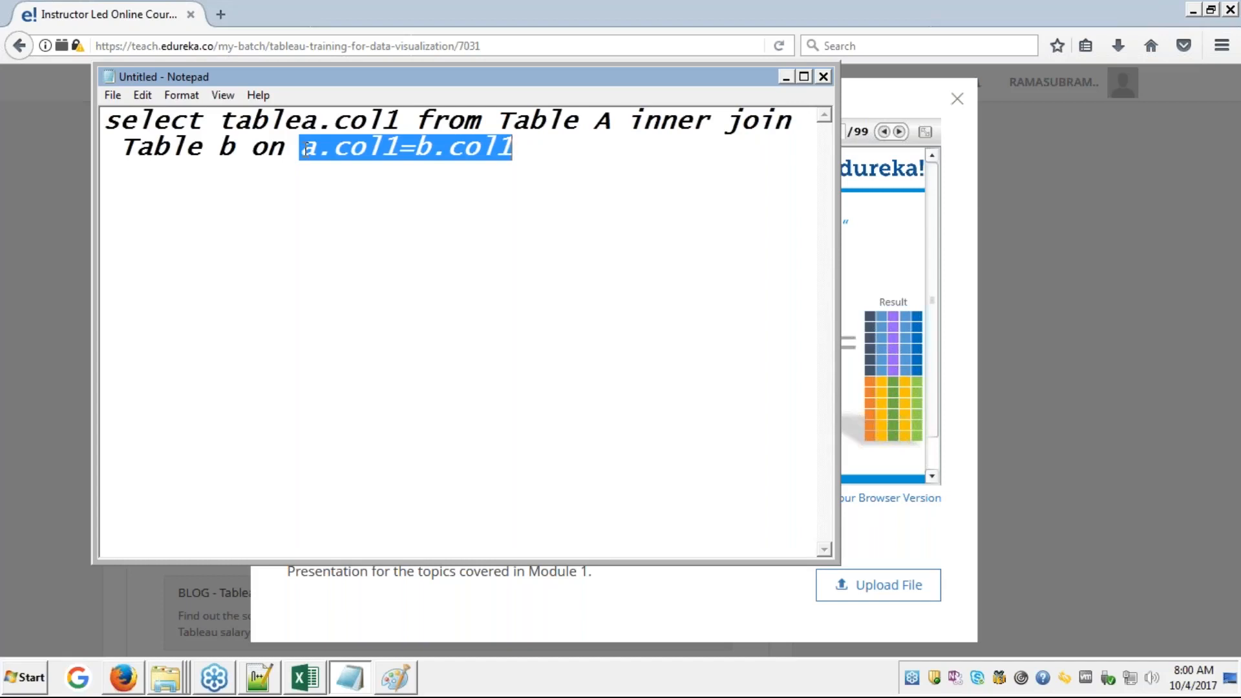
- Switch from Notepad to the presentation and examine the Join V/s Union slide in full screen
key("alt+Tab")
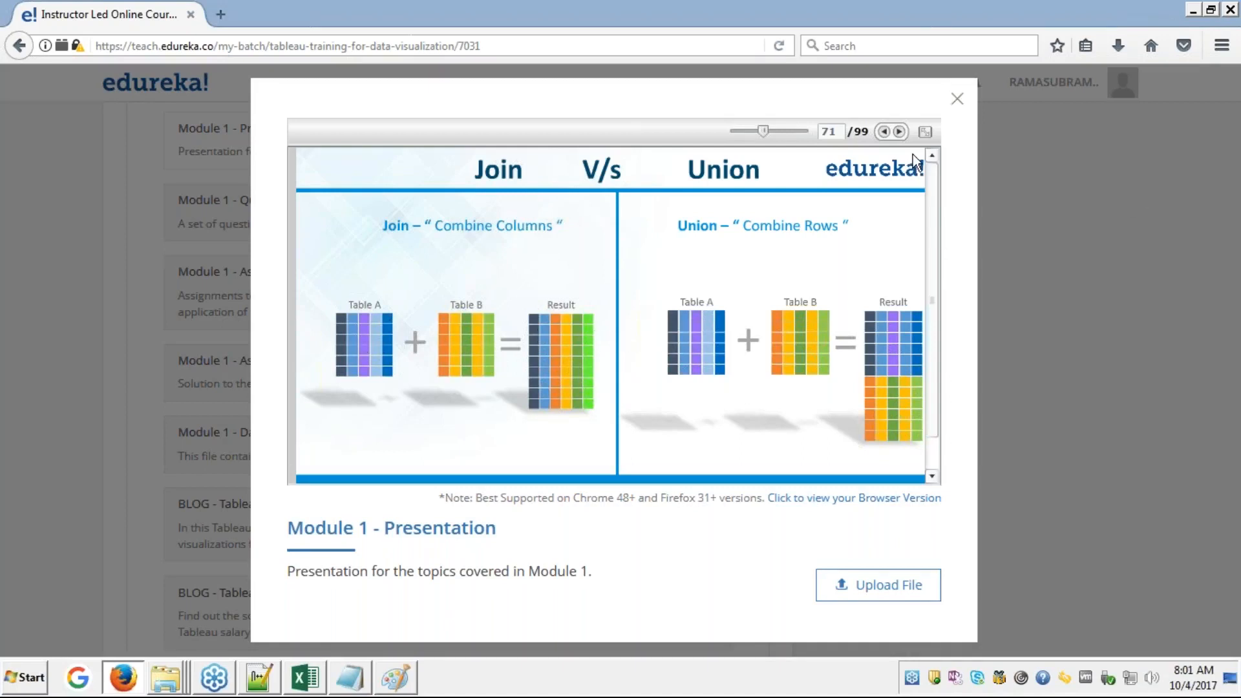
left_click(925, 132)
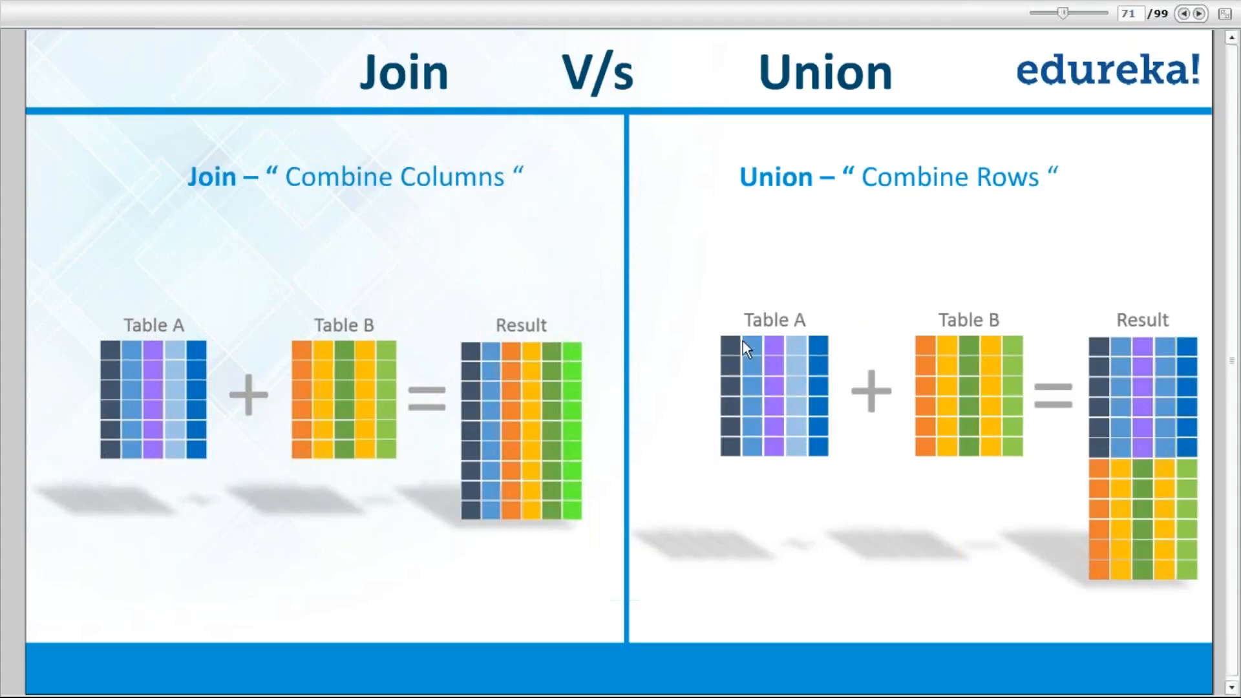
key("alt+Tab")
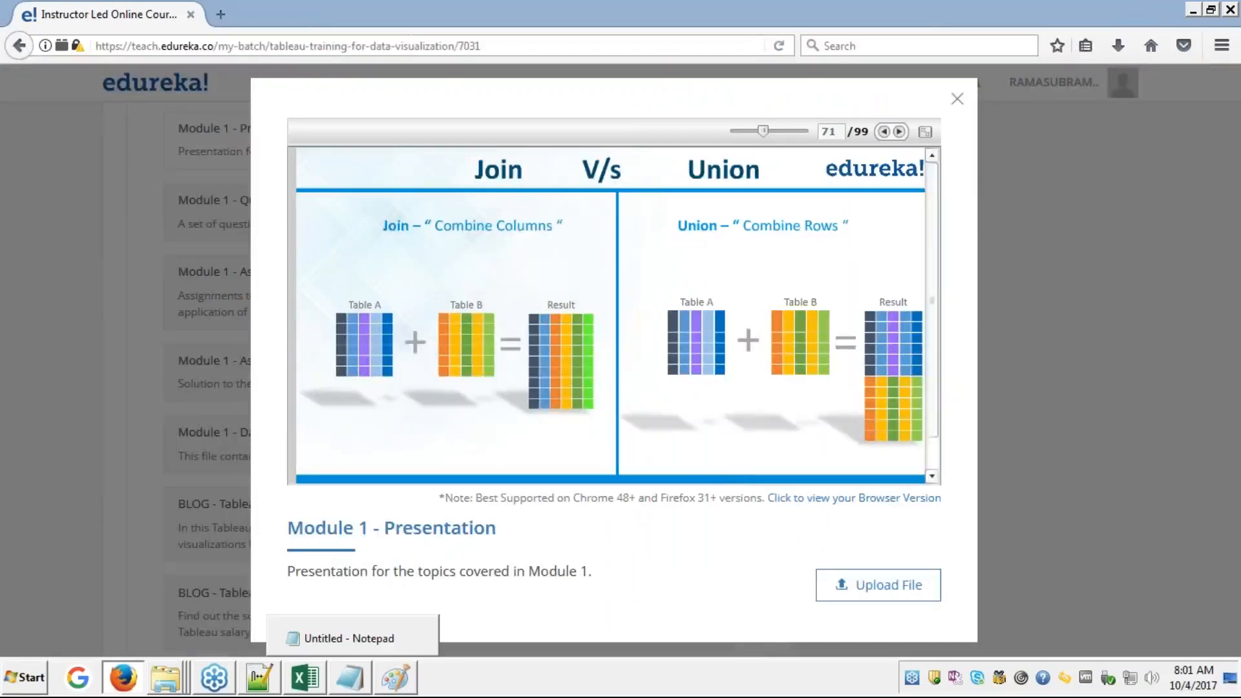
- Switch to the Excel workbook and delete the "yes" note in D5 beside Table B
left_click(359, 687)
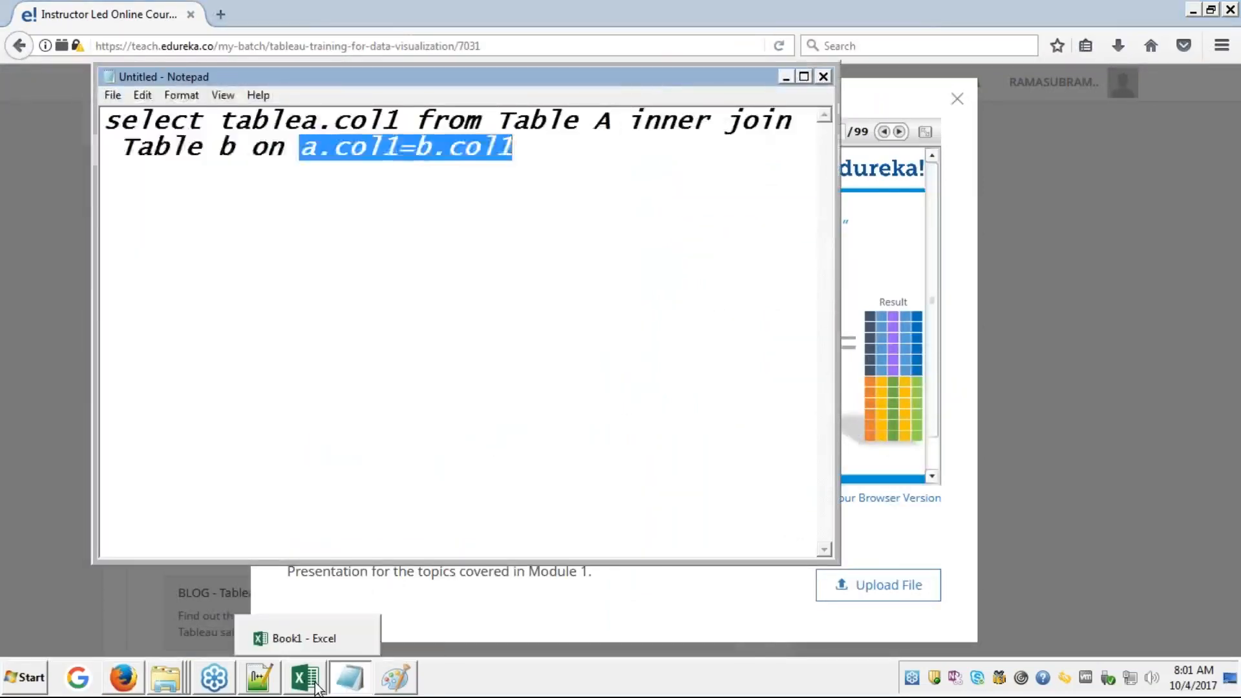
left_click(316, 687)
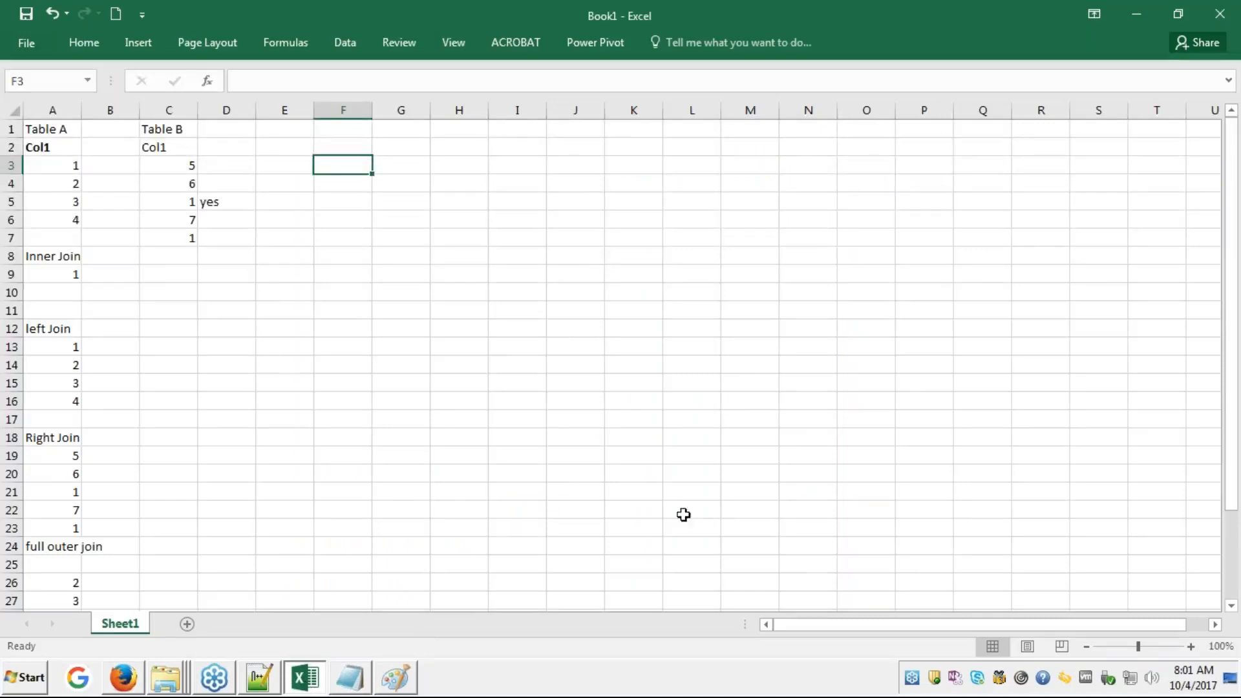
left_click(308, 684)
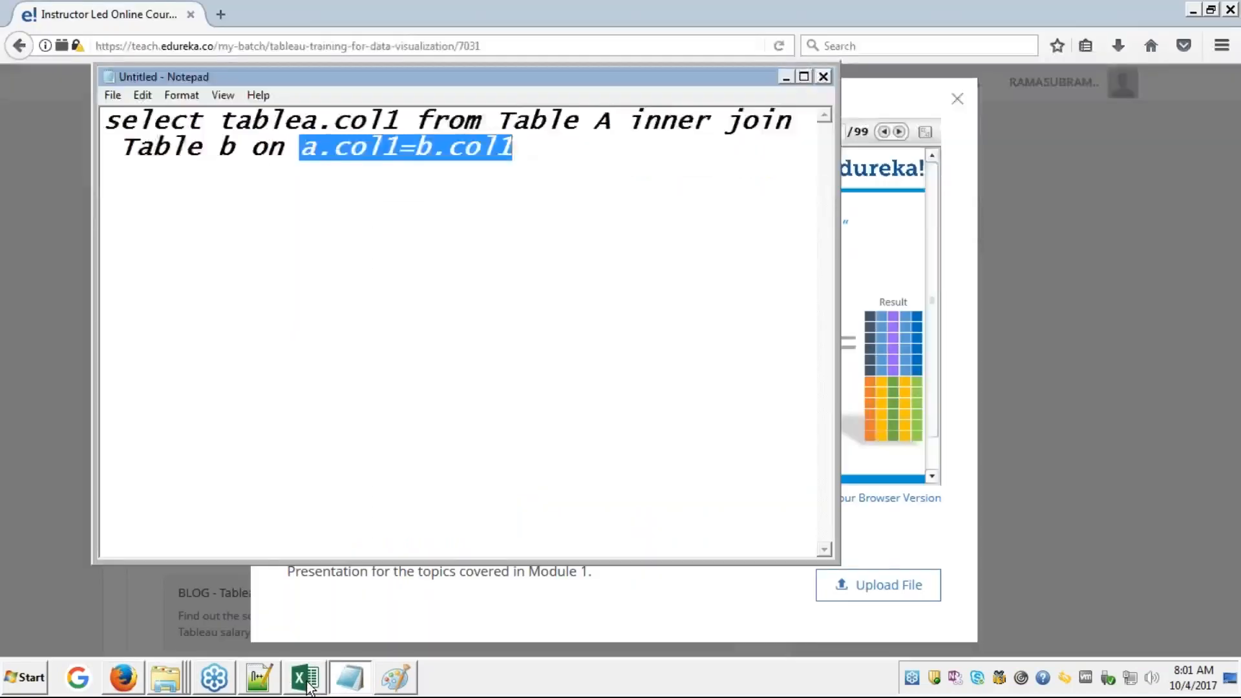
left_click(405, 246)
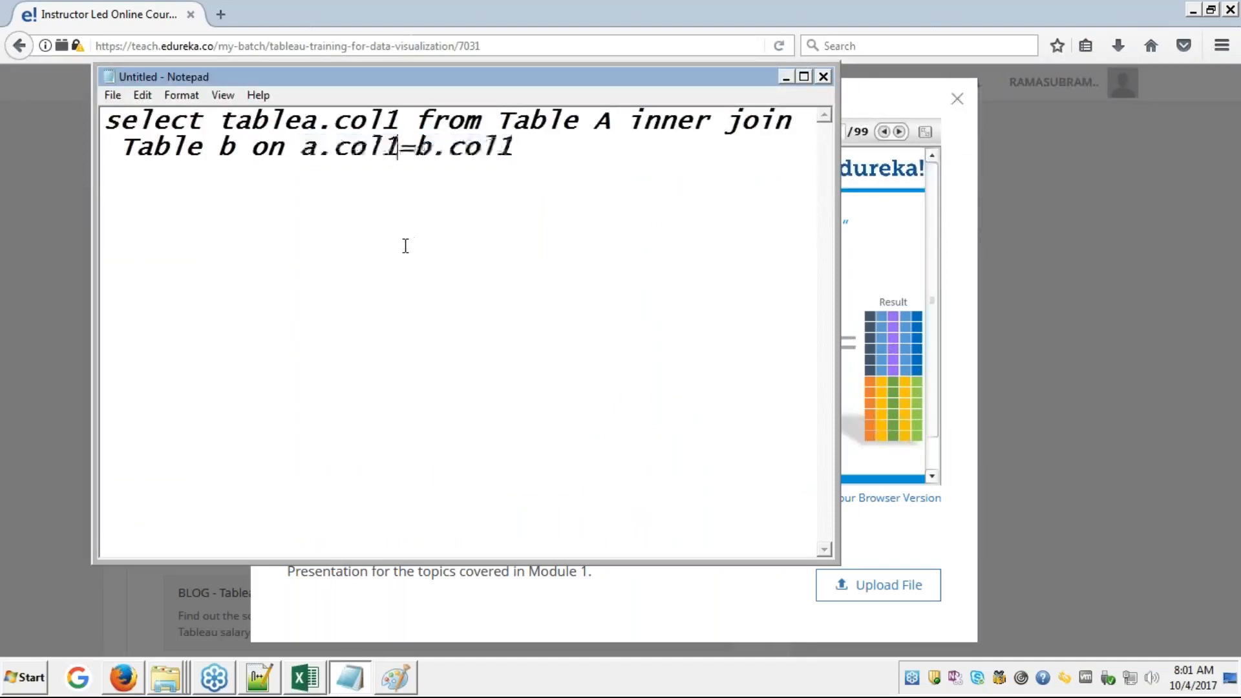
key("Up")
key("alt+Tab")
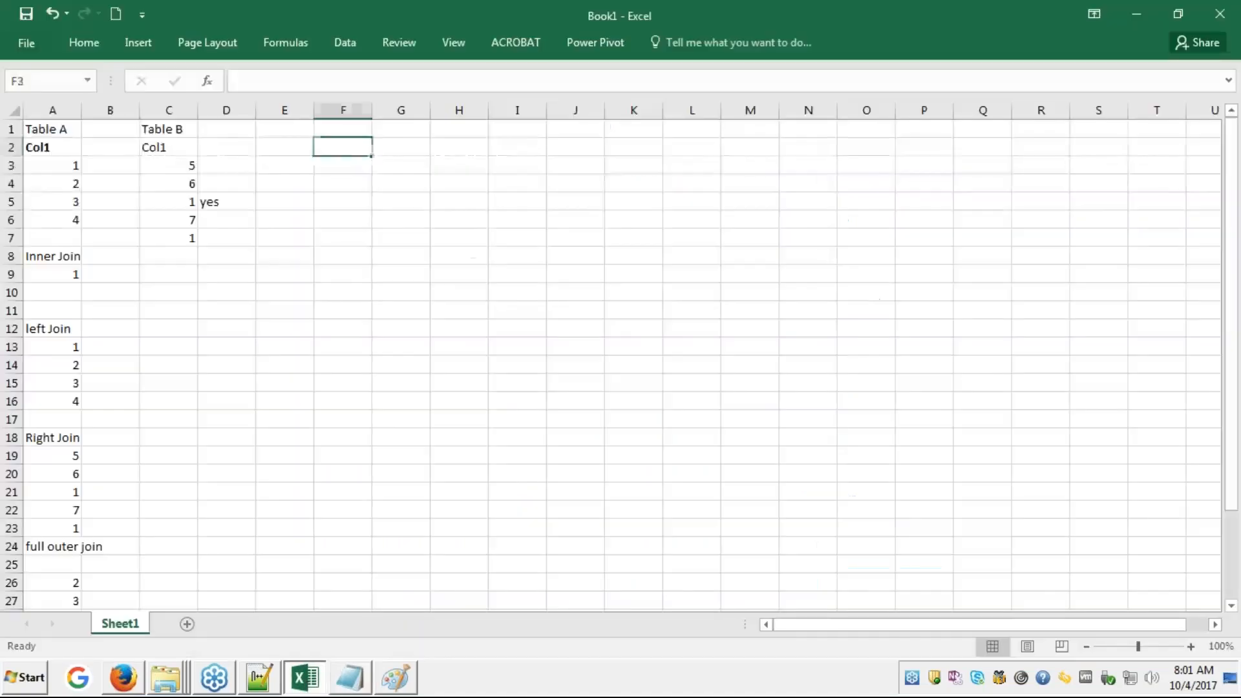
key("Up")
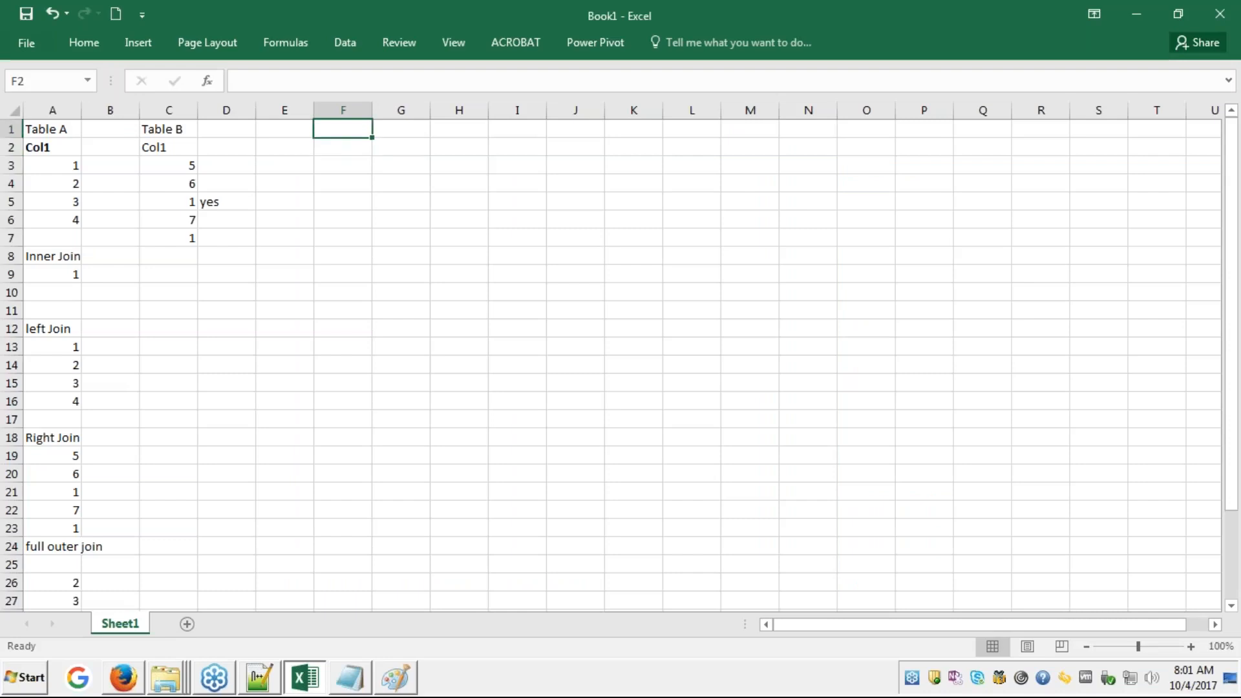
left_click(245, 205)
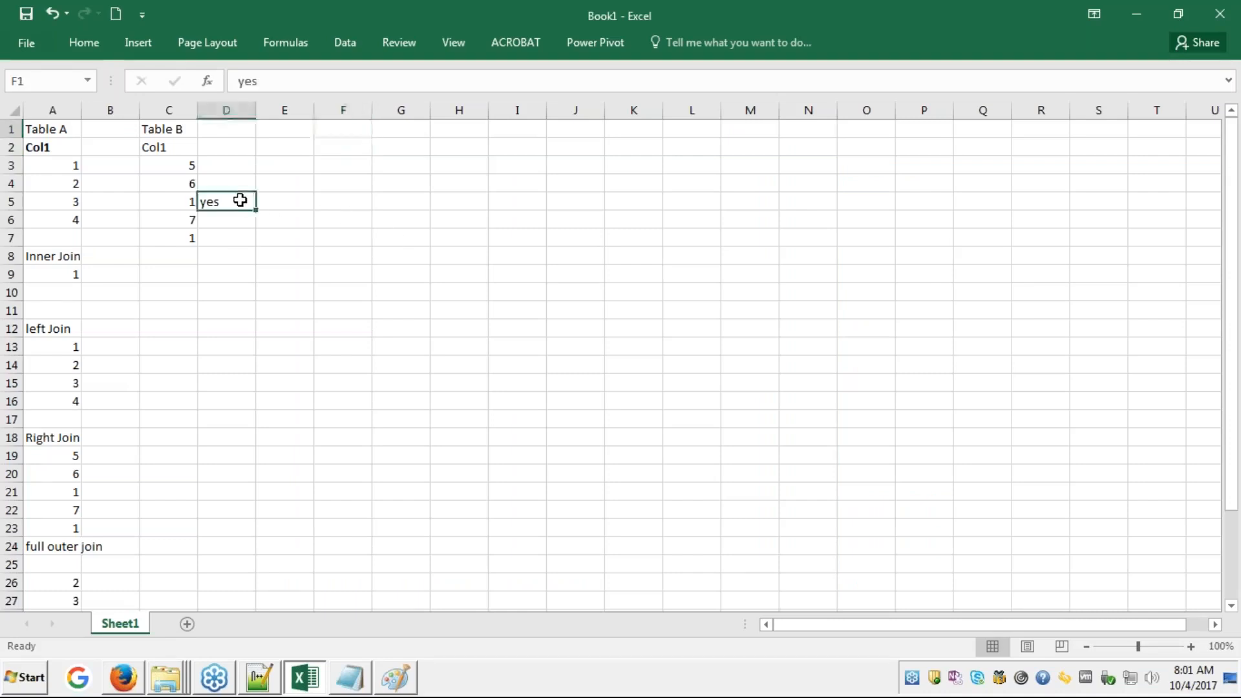
key("Delete")
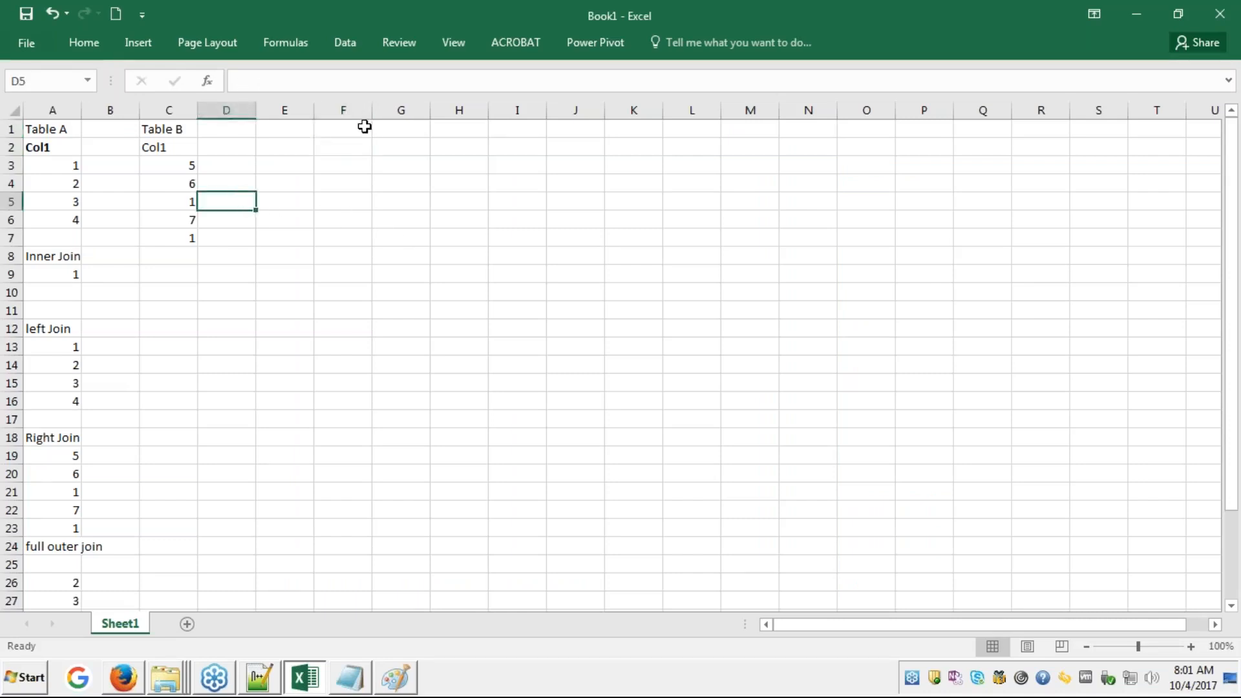
- Enter the heading "union" in cell F2, beside the two source tables
left_click(352, 168)
key("Up")
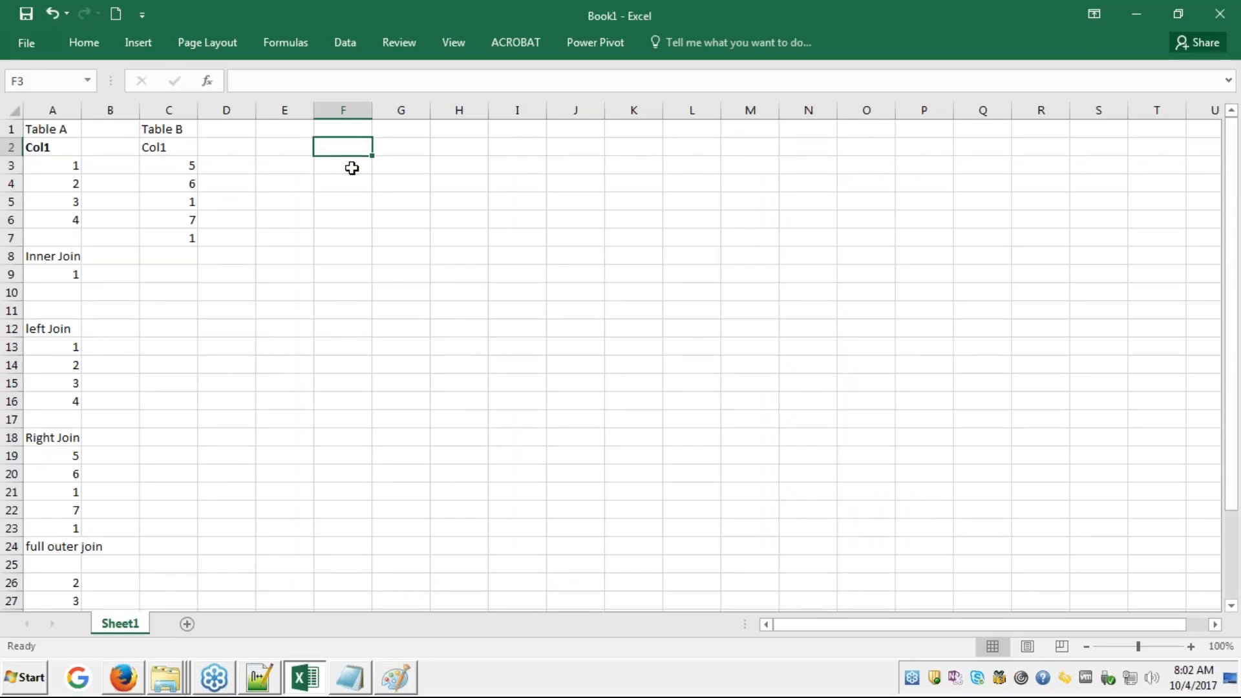
type("union")
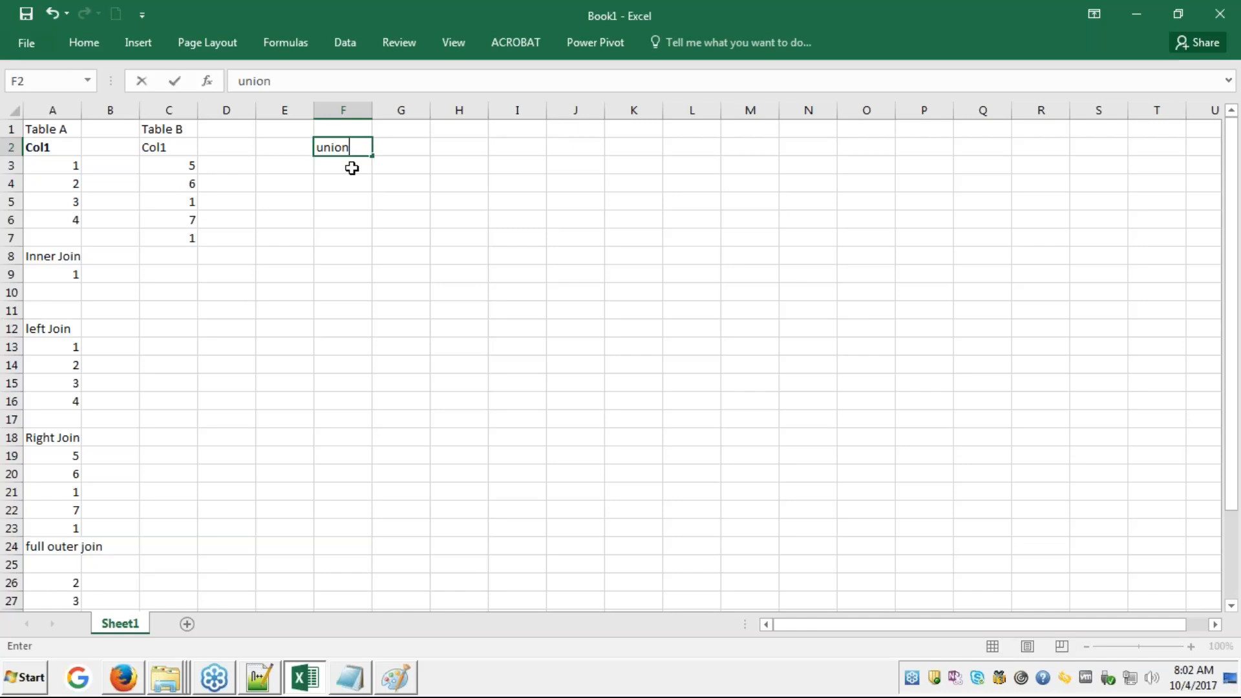
key("Return")
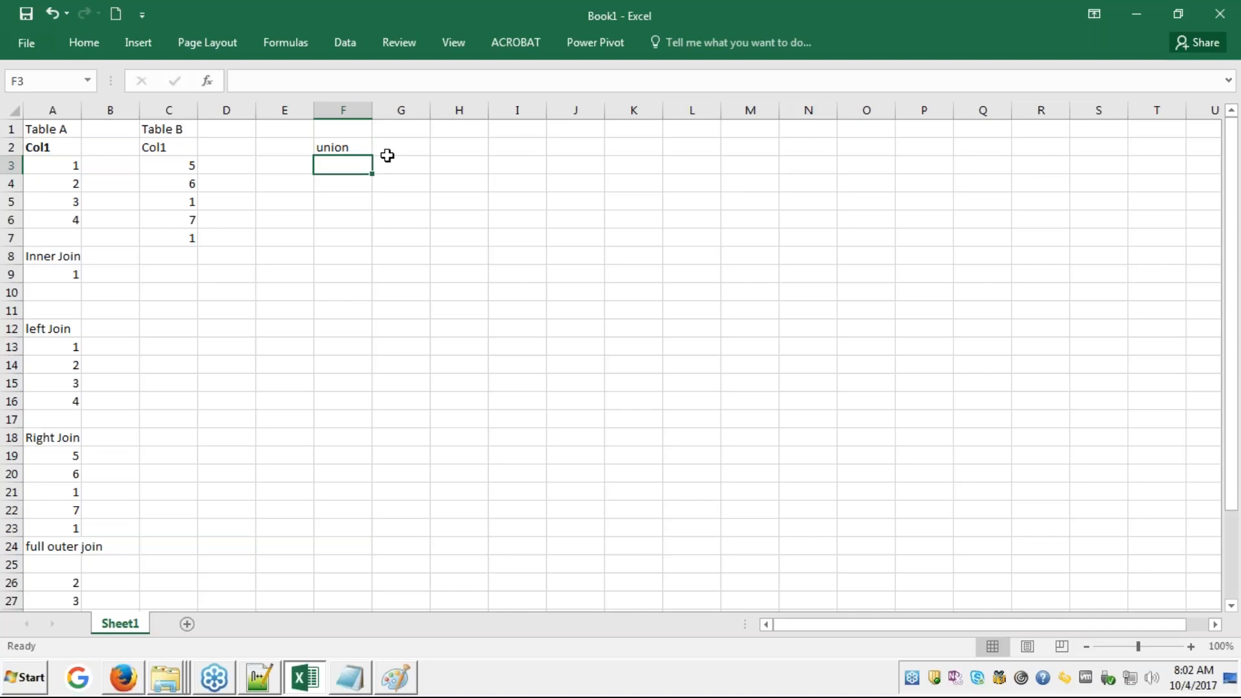
left_click(1226, 254)
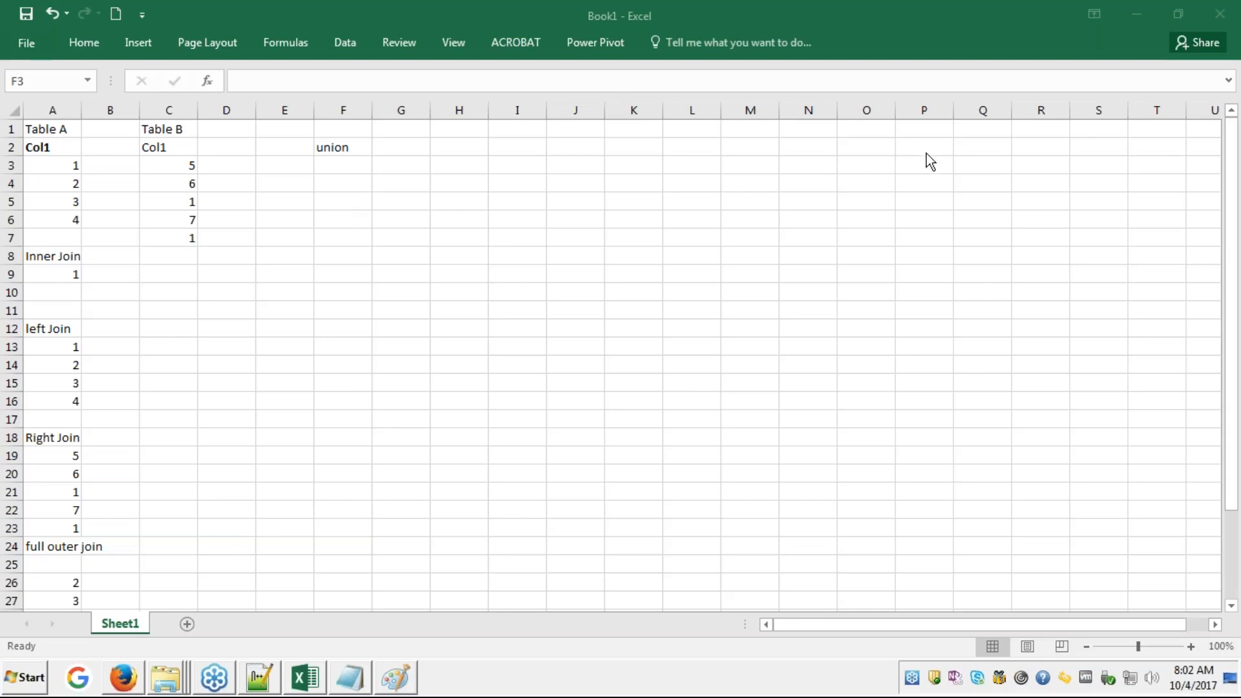
key("alt+Tab")
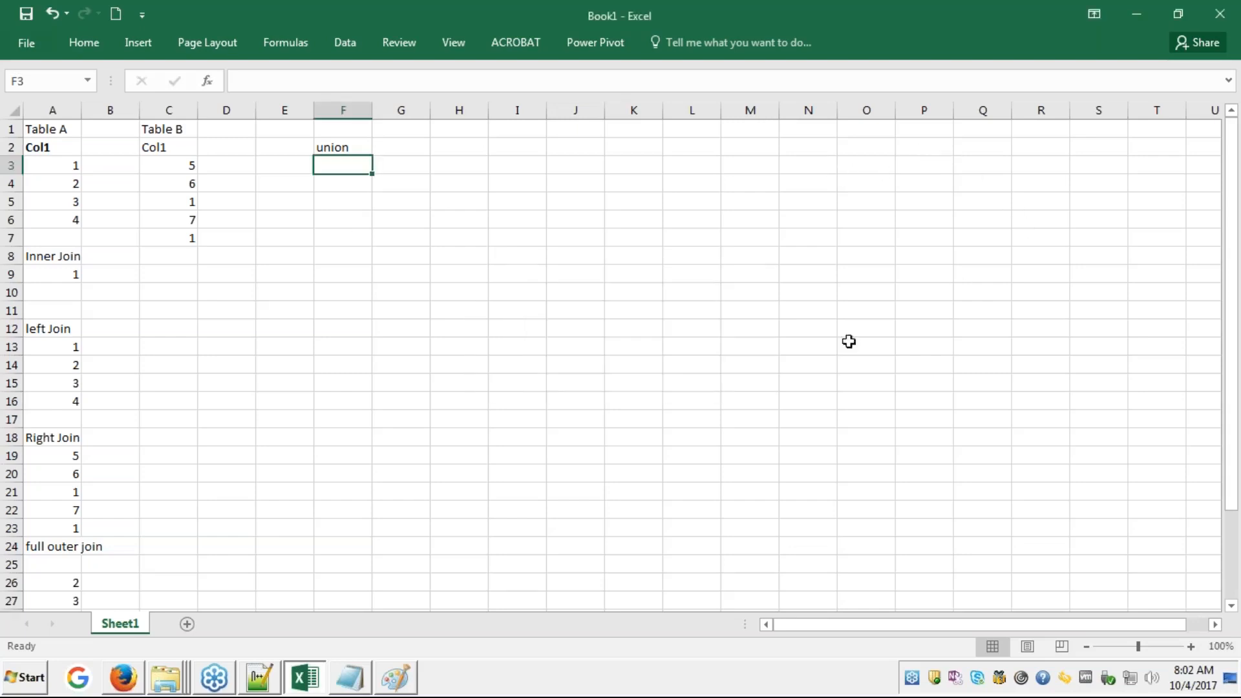
- Switch to Firefox and review slide 71, Join V/s Union, in full screen, comparing how each combines Table A and Table B
key("alt+Tab")
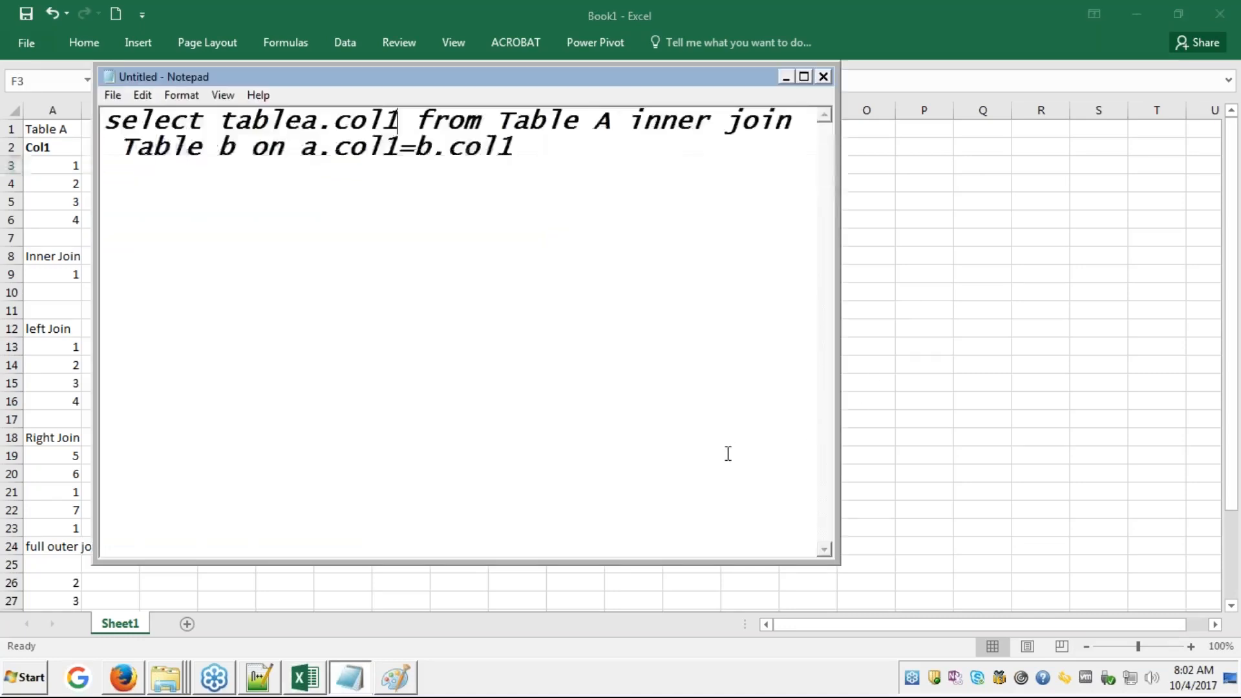
left_click(411, 637)
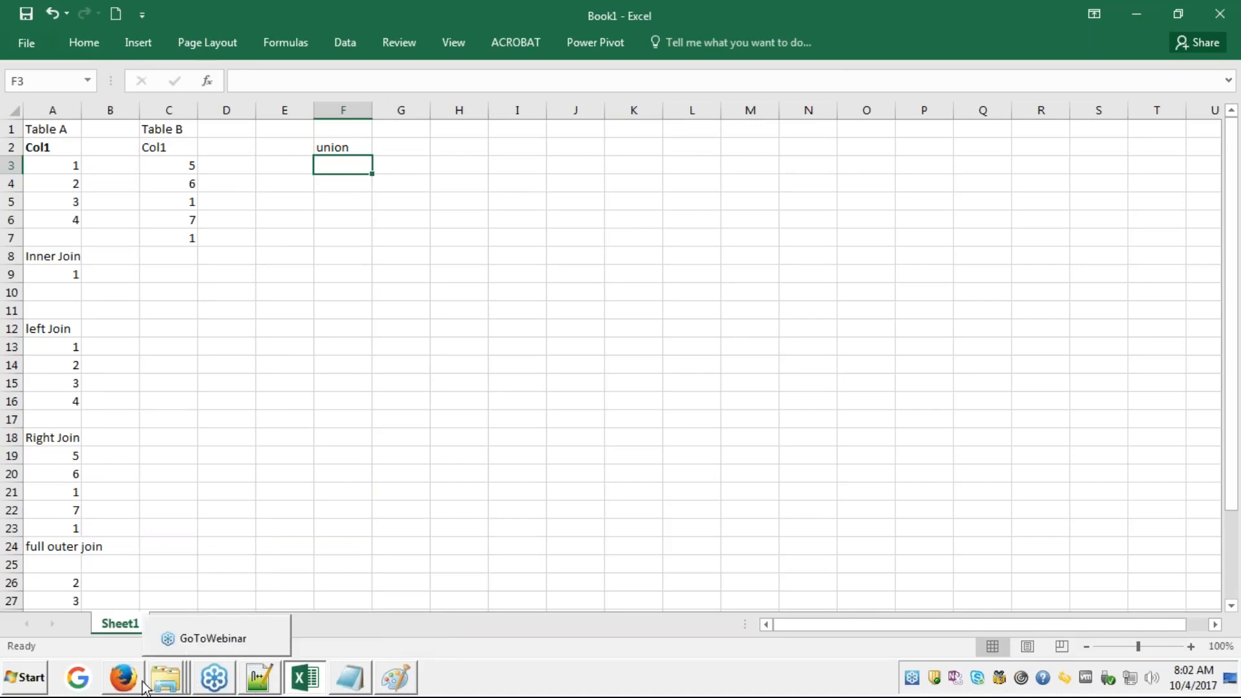
left_click(123, 679)
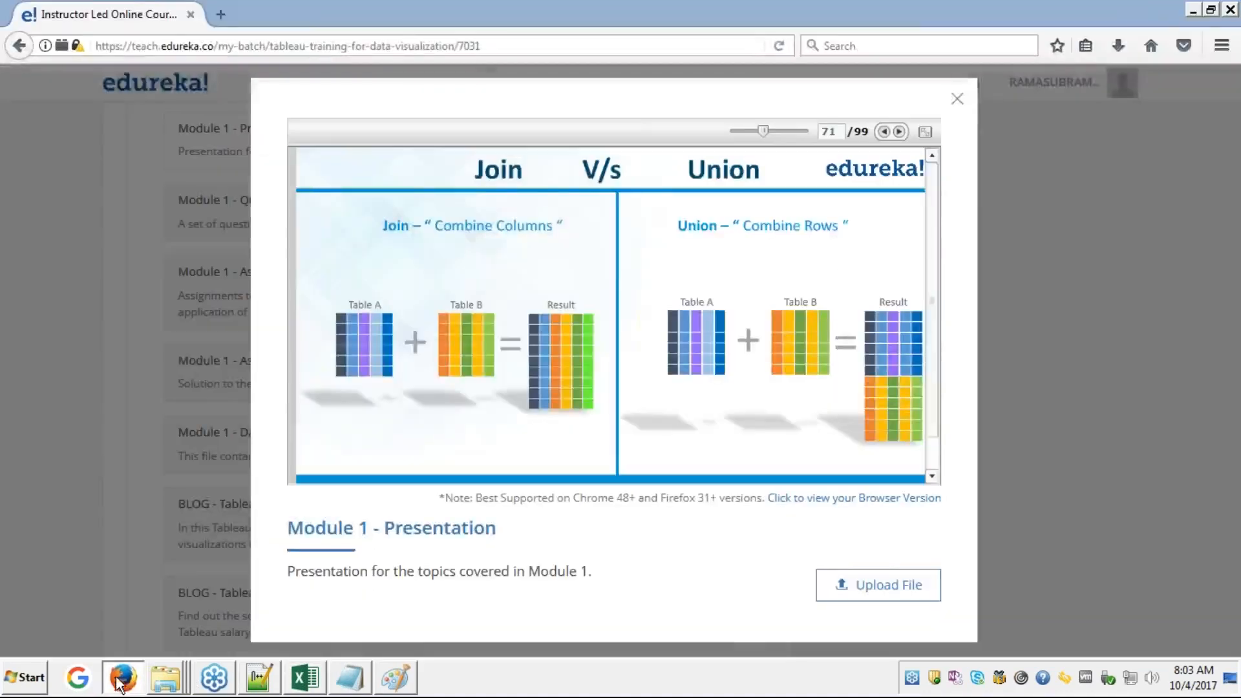
left_click(927, 133)
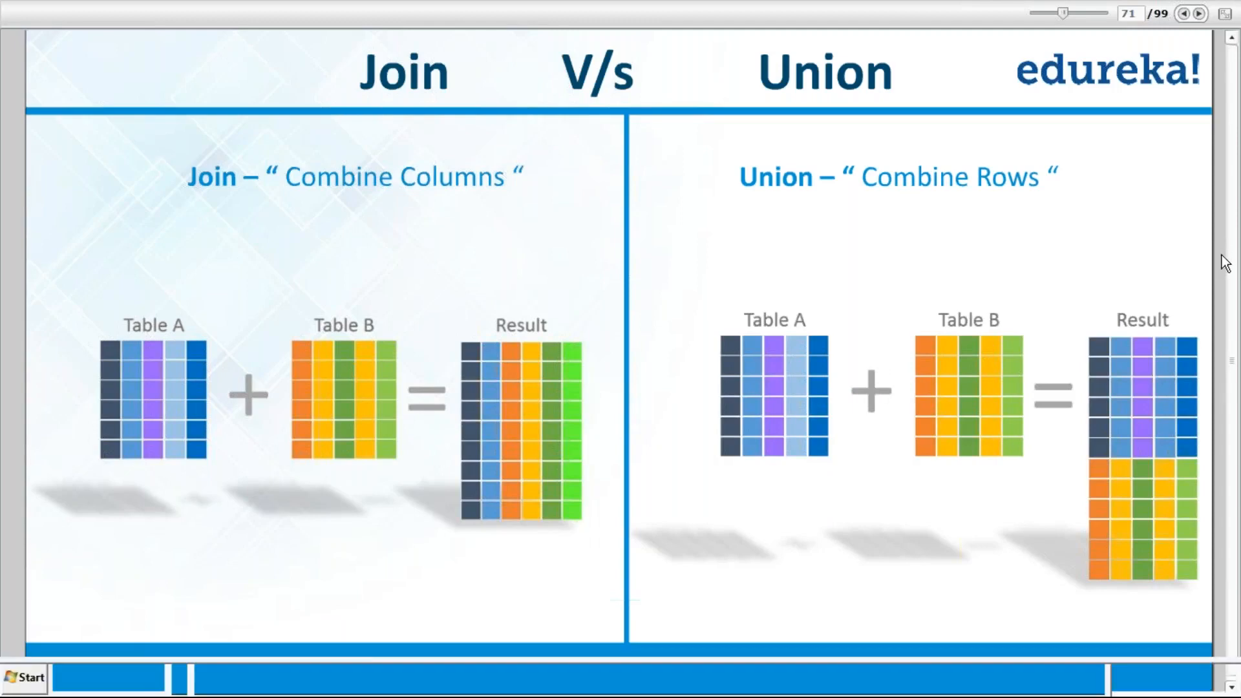
key("Escape")
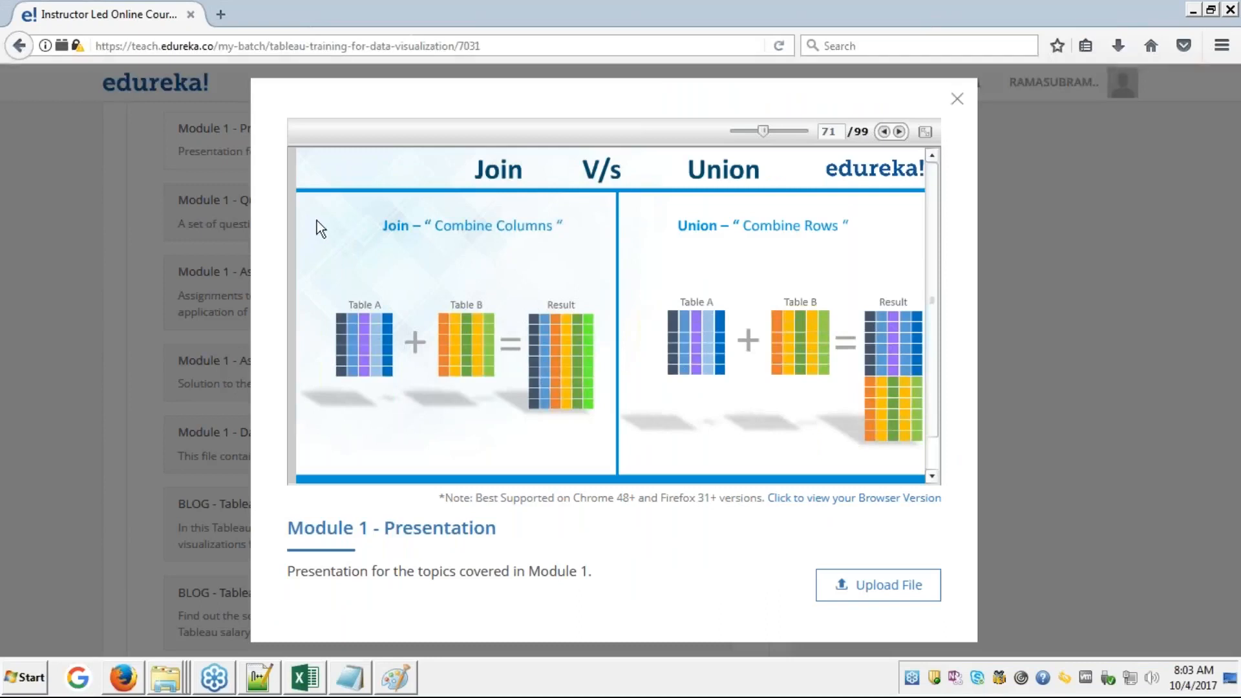
- Switch back to the Excel workbook and enter 1, 2, 3, 4 and 5 in cells F3 to F7 under the "union" heading
key("alt+Tab")
key("alt+Tab")
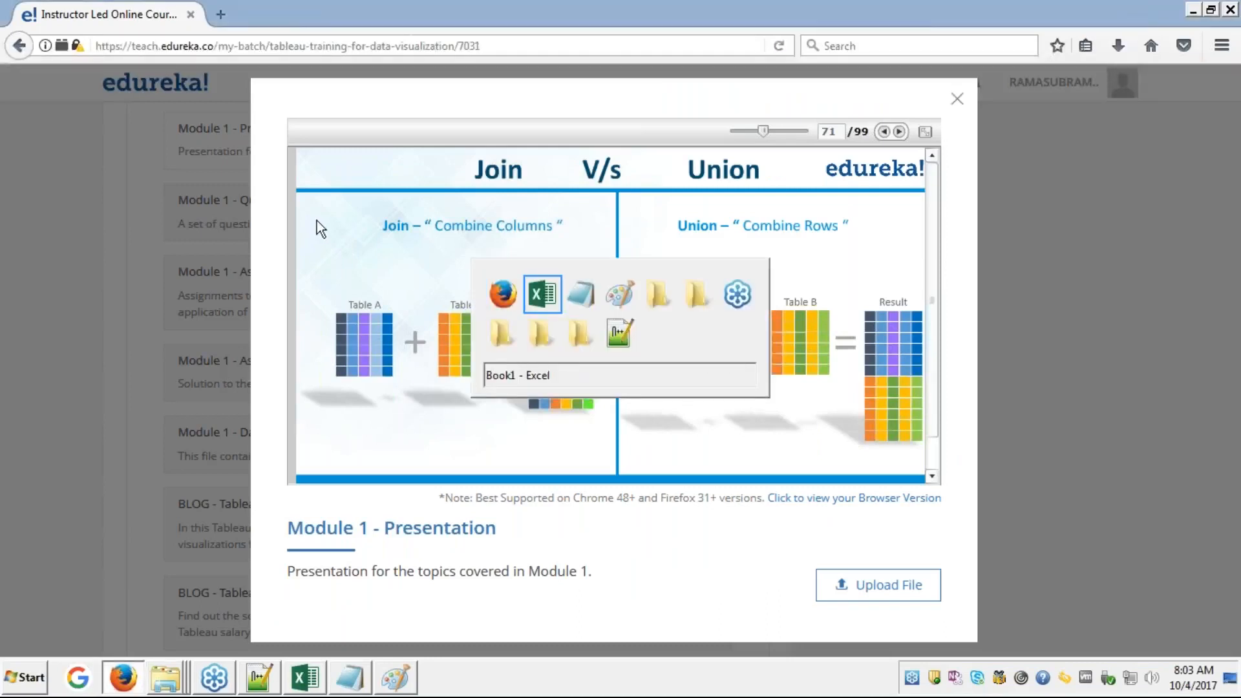
key("alt+Tab")
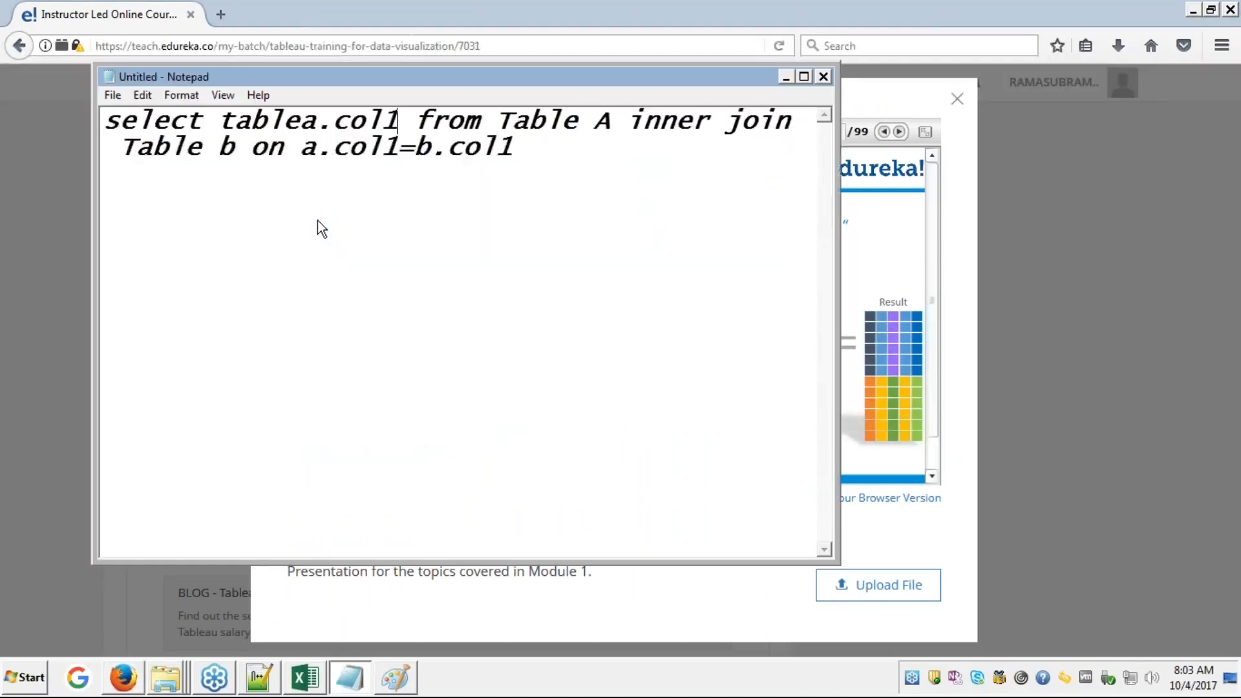
left_click(303, 679)
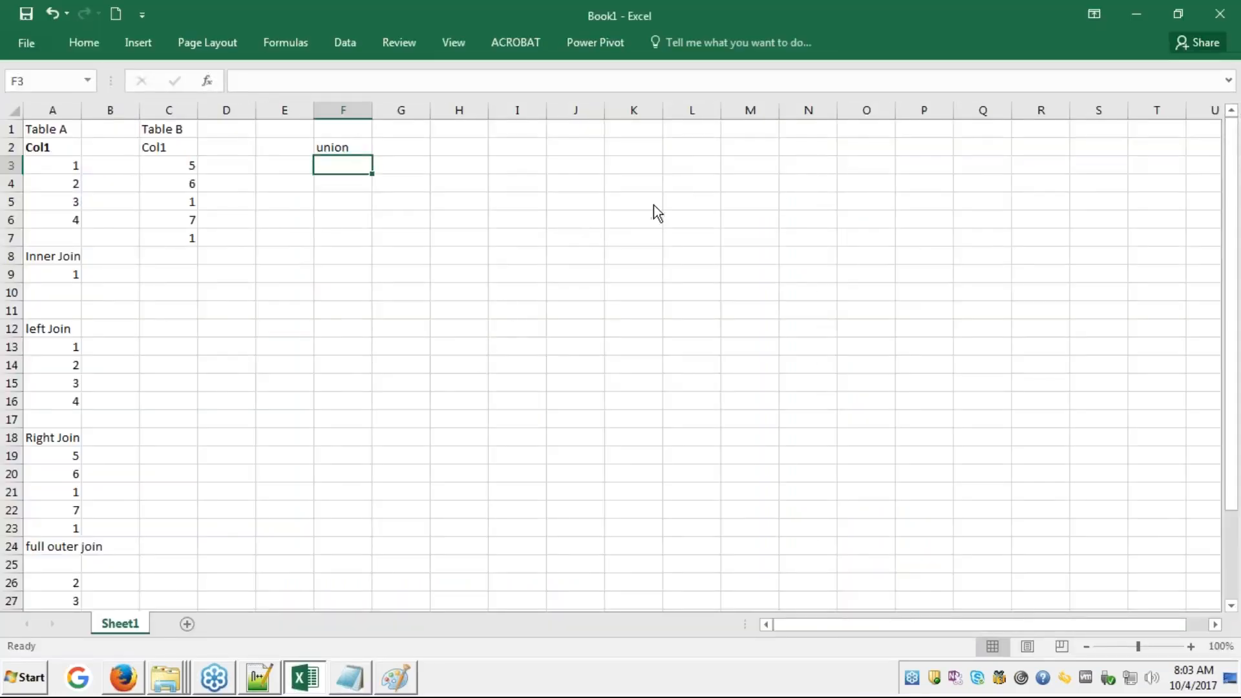
left_click(933, 152)
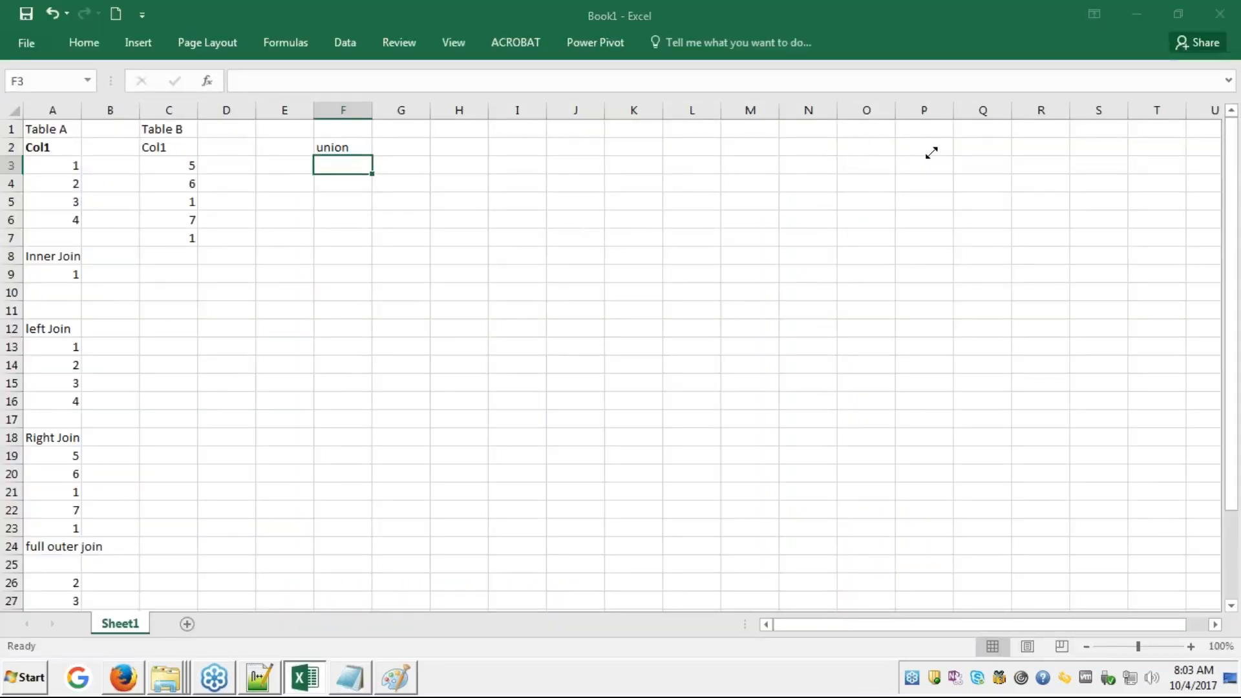
left_click(315, 172)
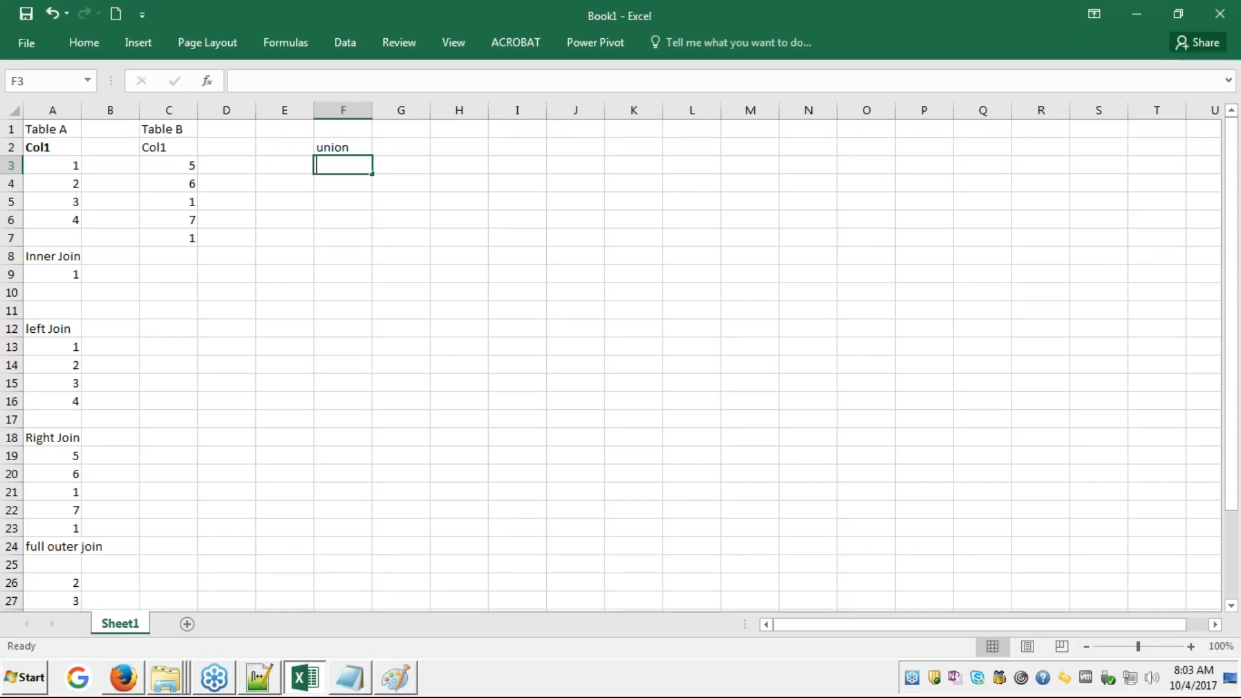
type("1")
key("Return")
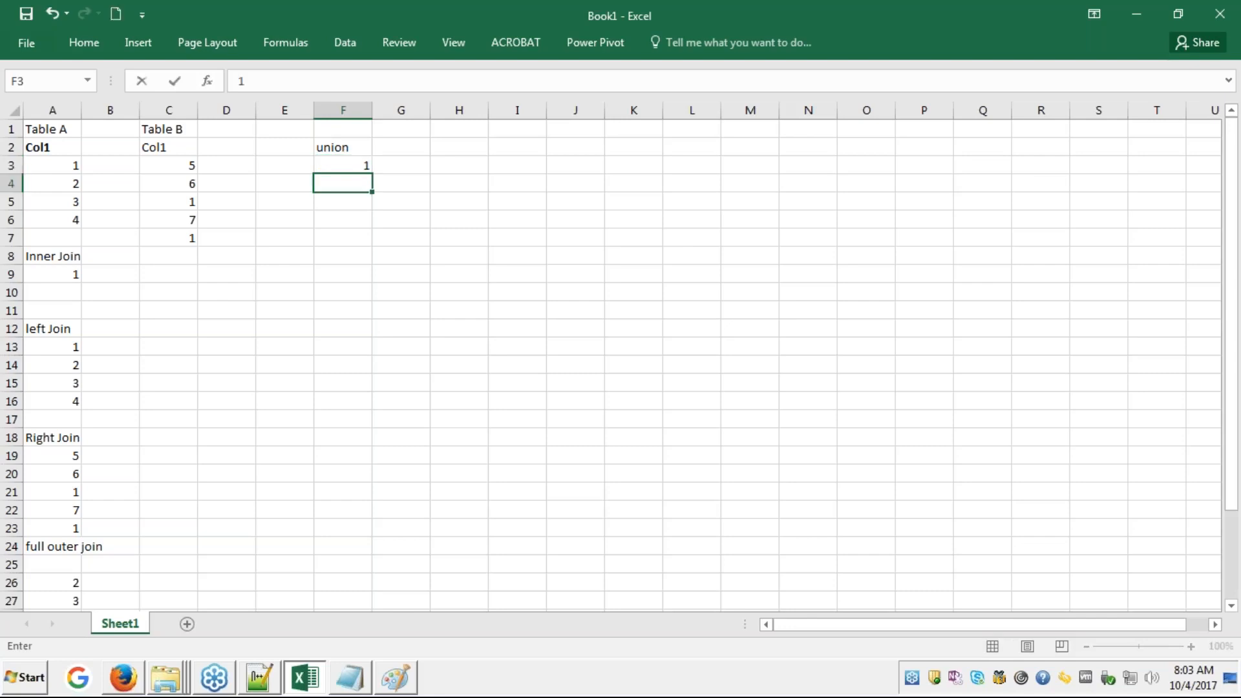
type("2")
key("Return")
type("3")
key("Return")
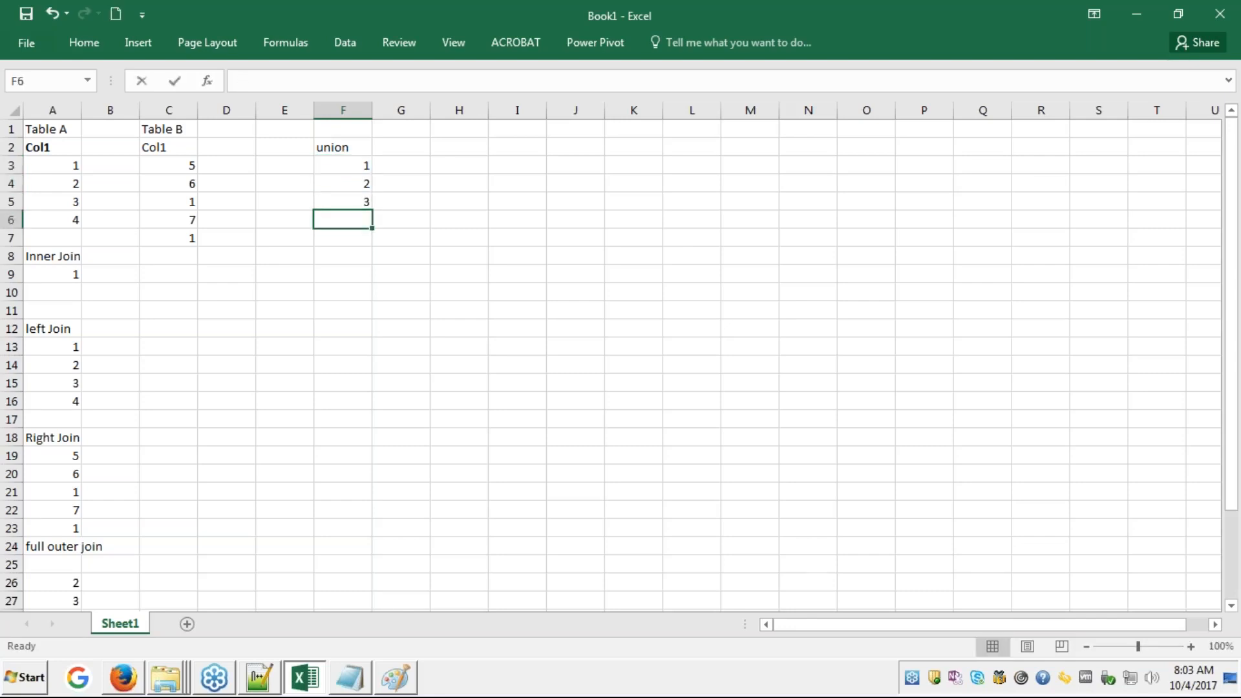
type("4")
key("Return")
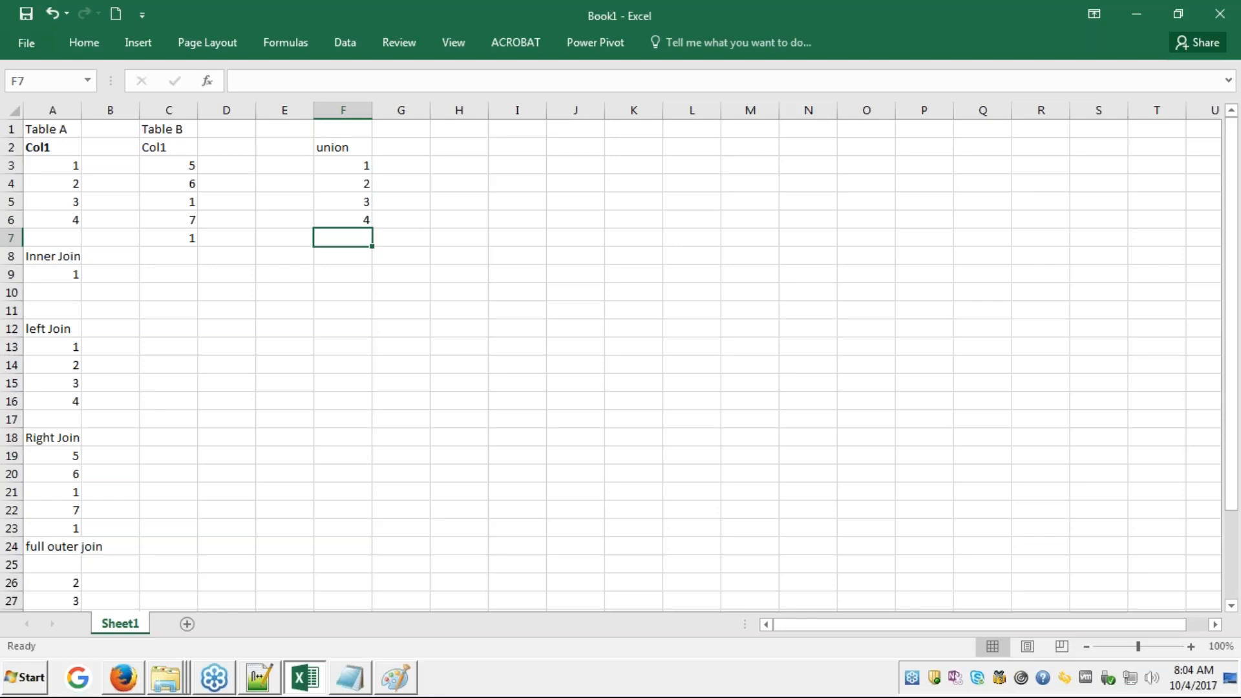
type("5")
key("Return")
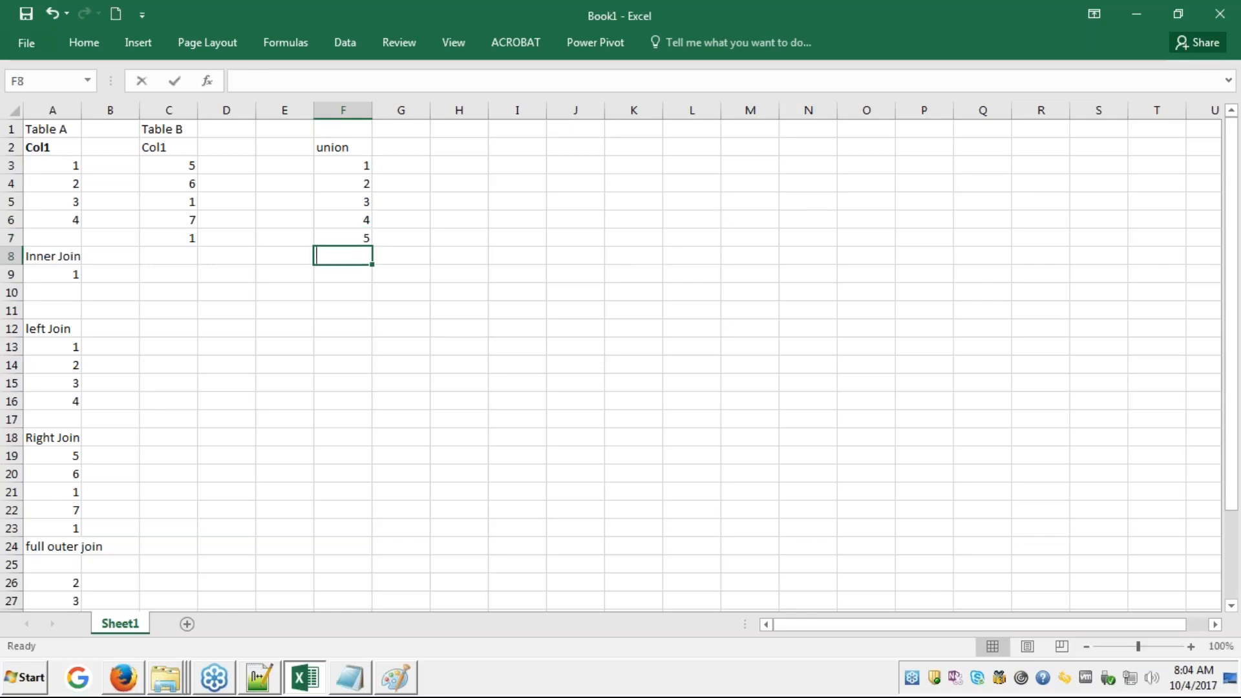
- Complete the union list in column F by entering 6, 1, 7 and 1 in cells F8 to F11
type("6")
key("Return")
type("1")
key("Return")
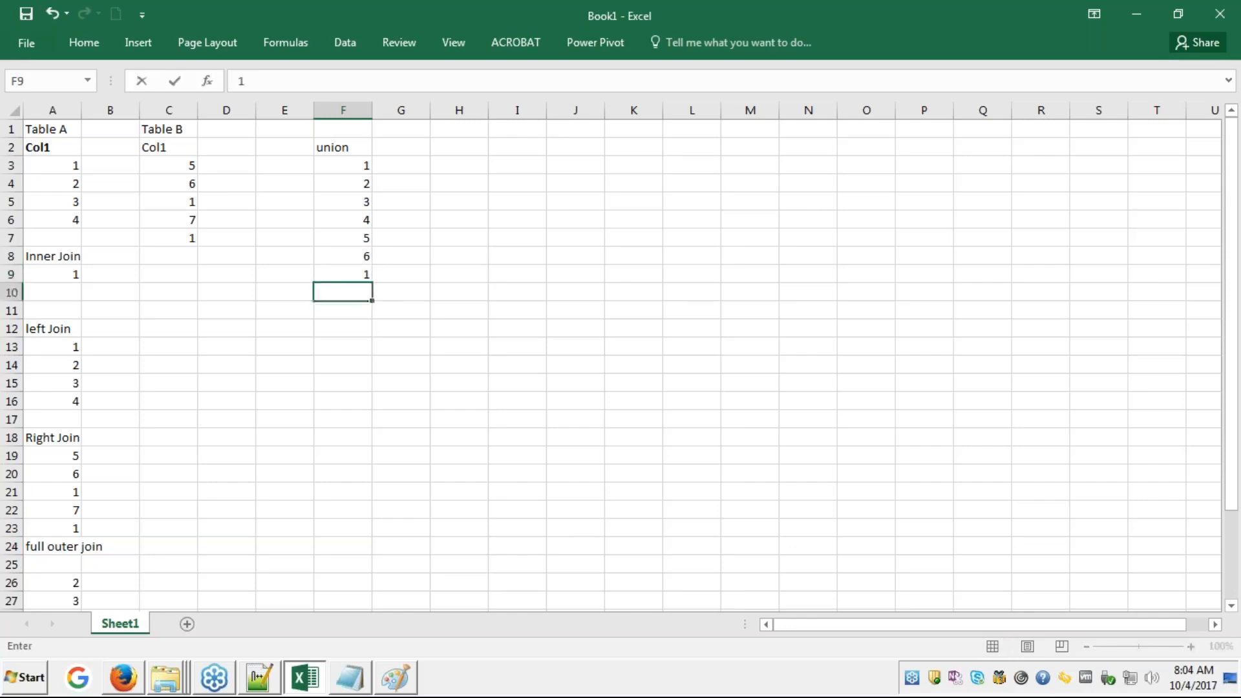
type("7")
key("Return")
type("1")
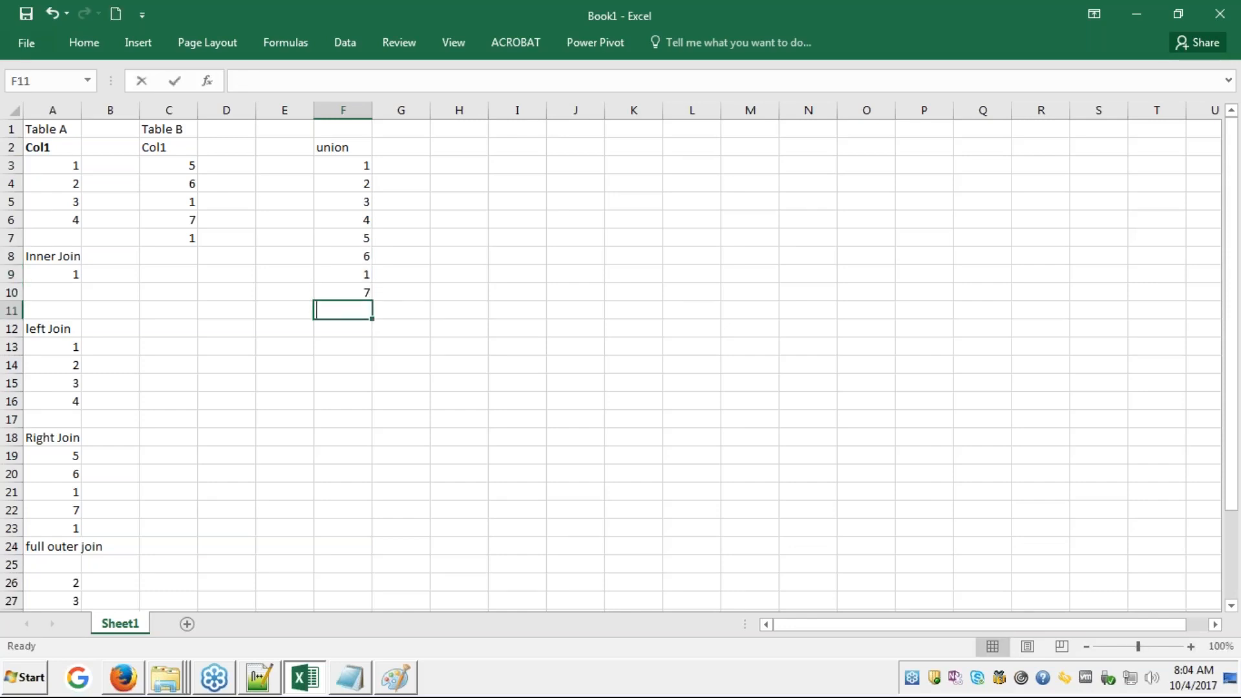
key("Return")
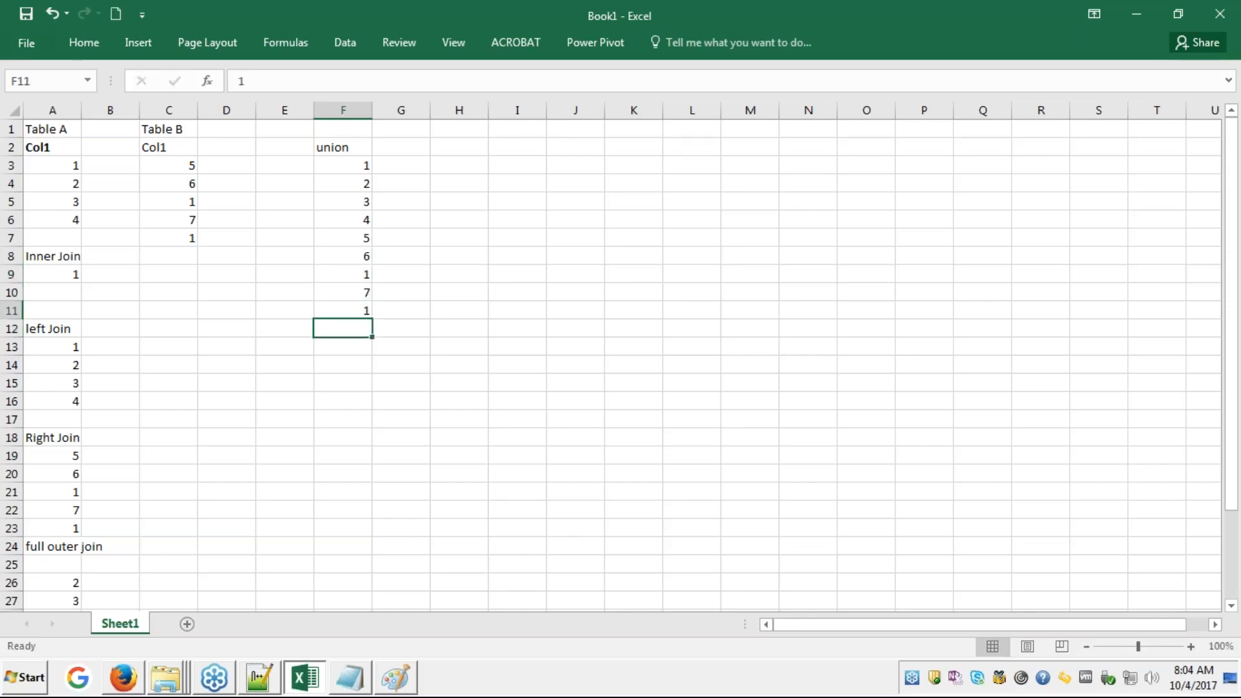
key("shift+Up")
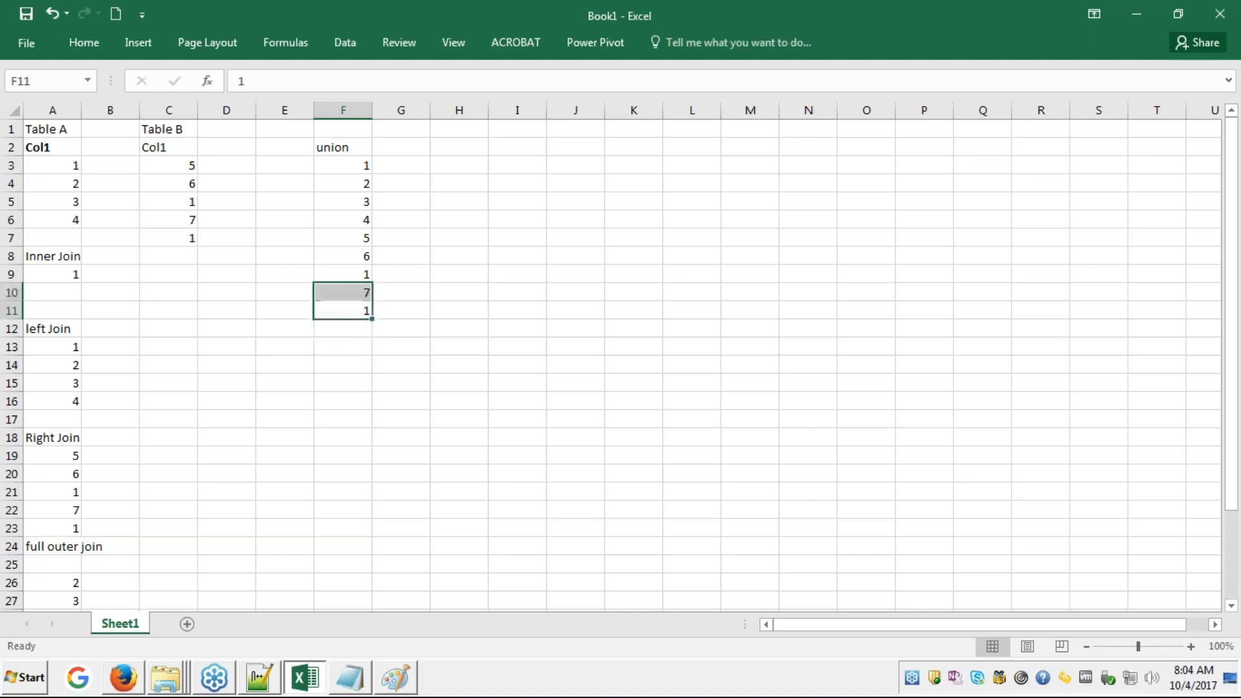
left_click_drag(343, 238, 343, 166)
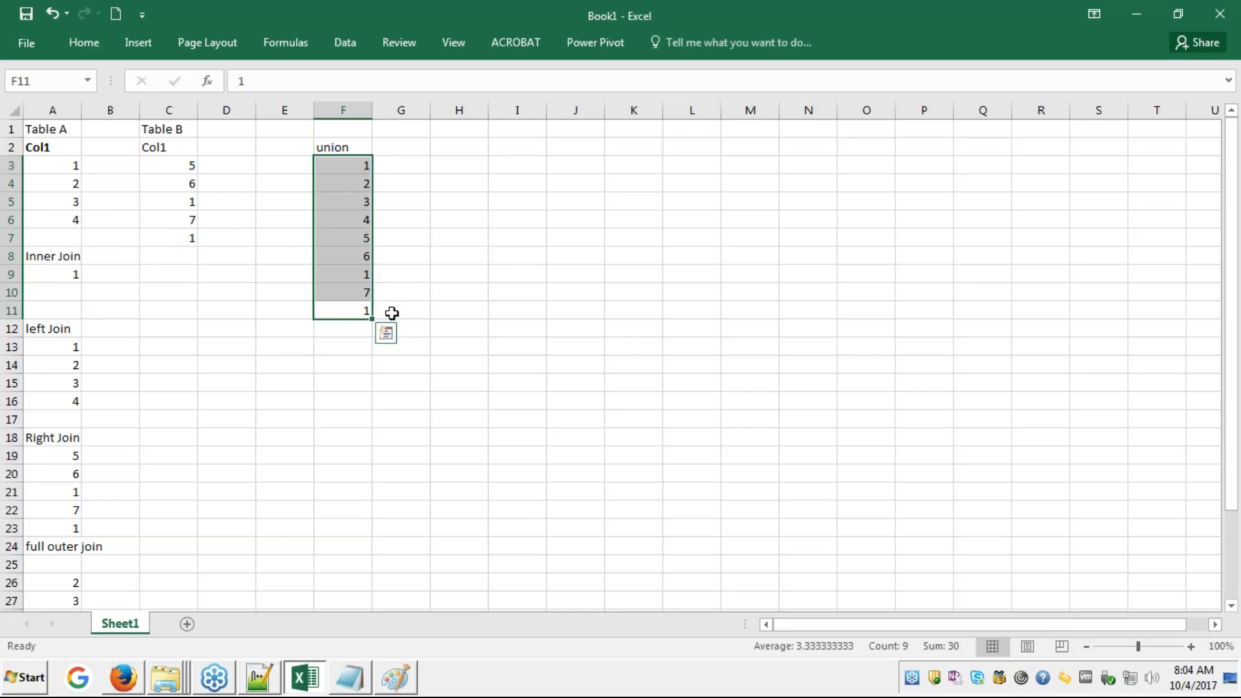
left_click(1227, 254)
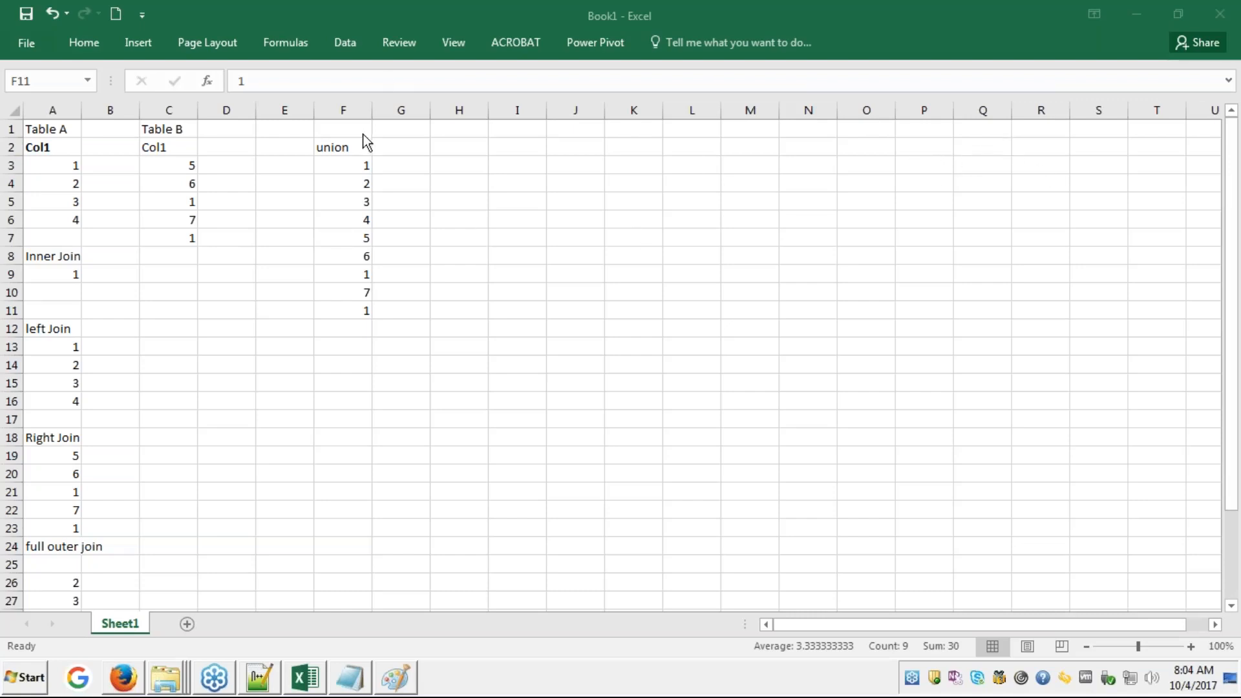
- Change the heading in cell F2 to "union all"
left_click(353, 151)
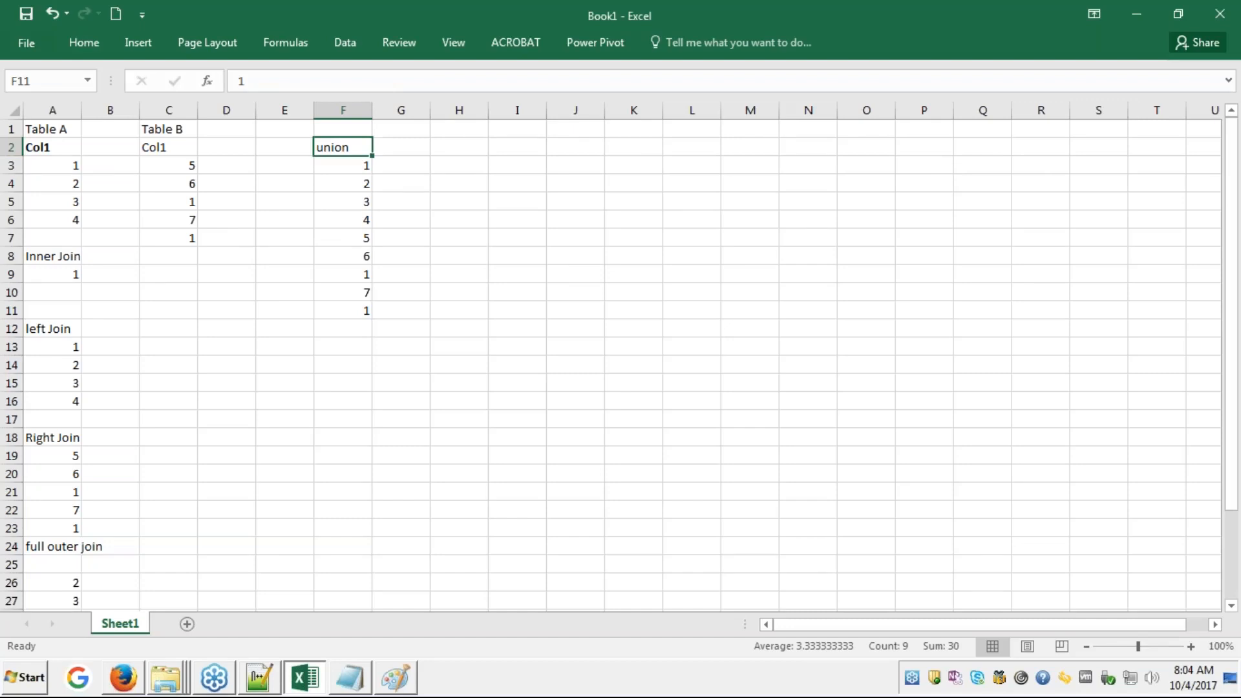
key("F2")
type("al")
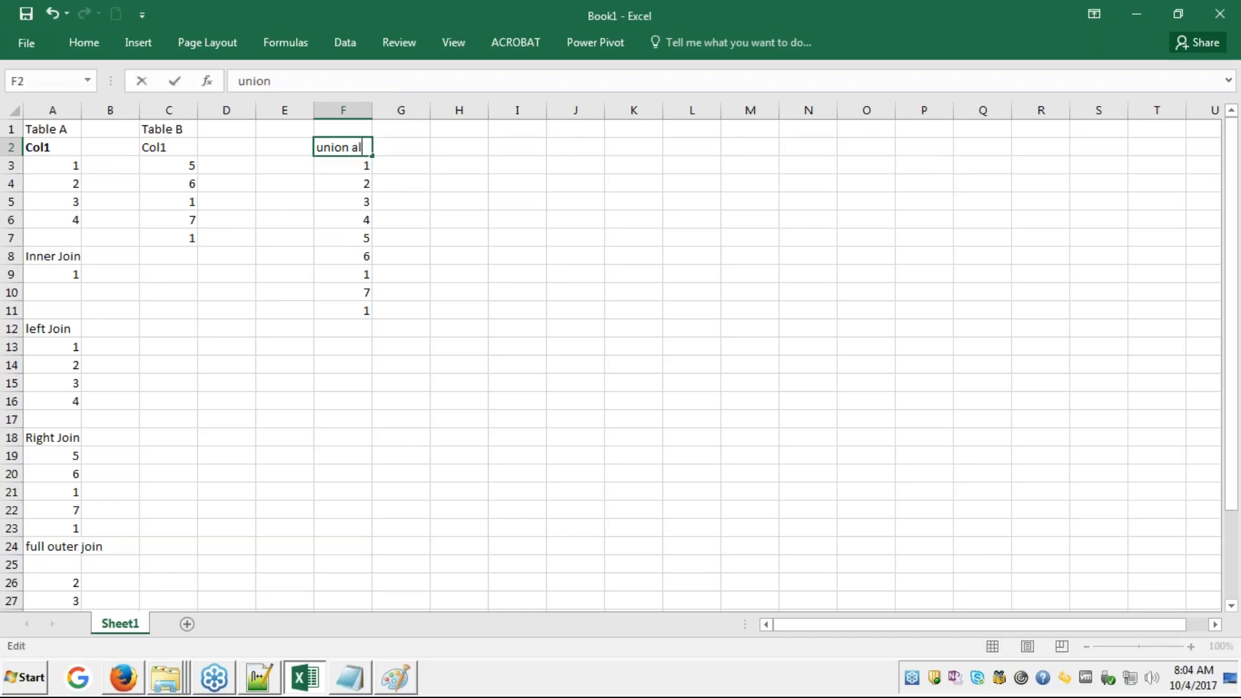
type("l")
key("Return")
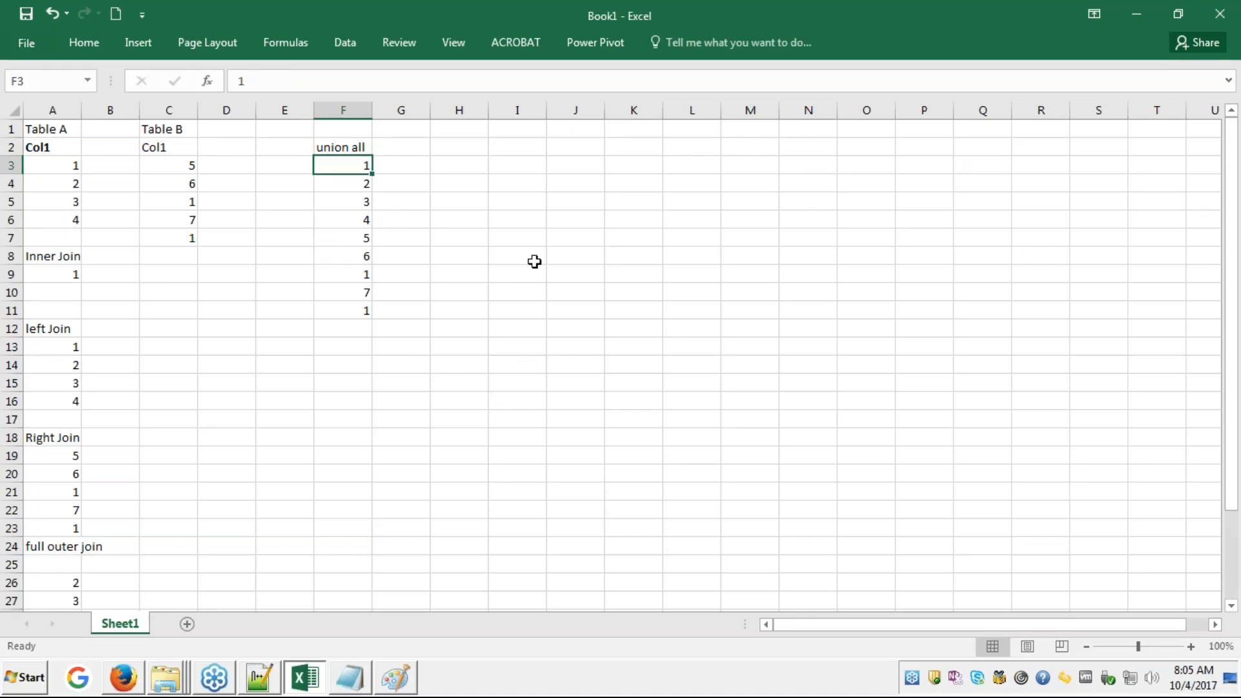
- Add the heading "union" in cell G2, beside the union all heading
key("Right")
key("Up")
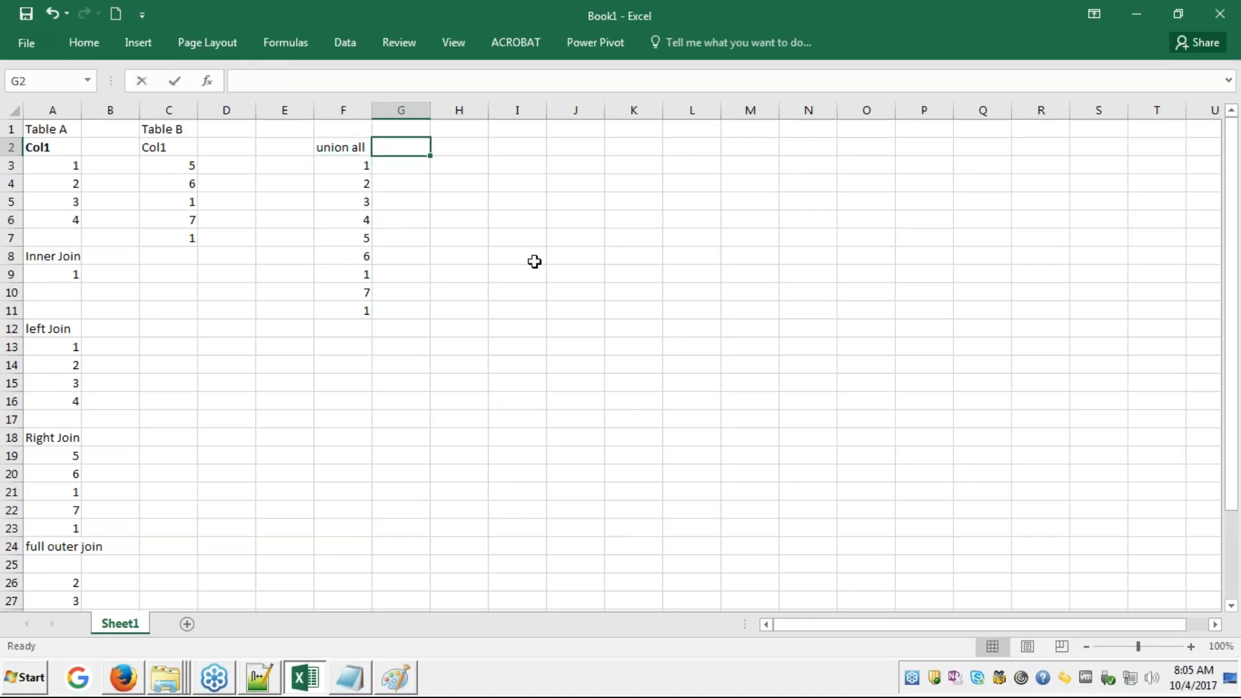
type("union")
key("Return")
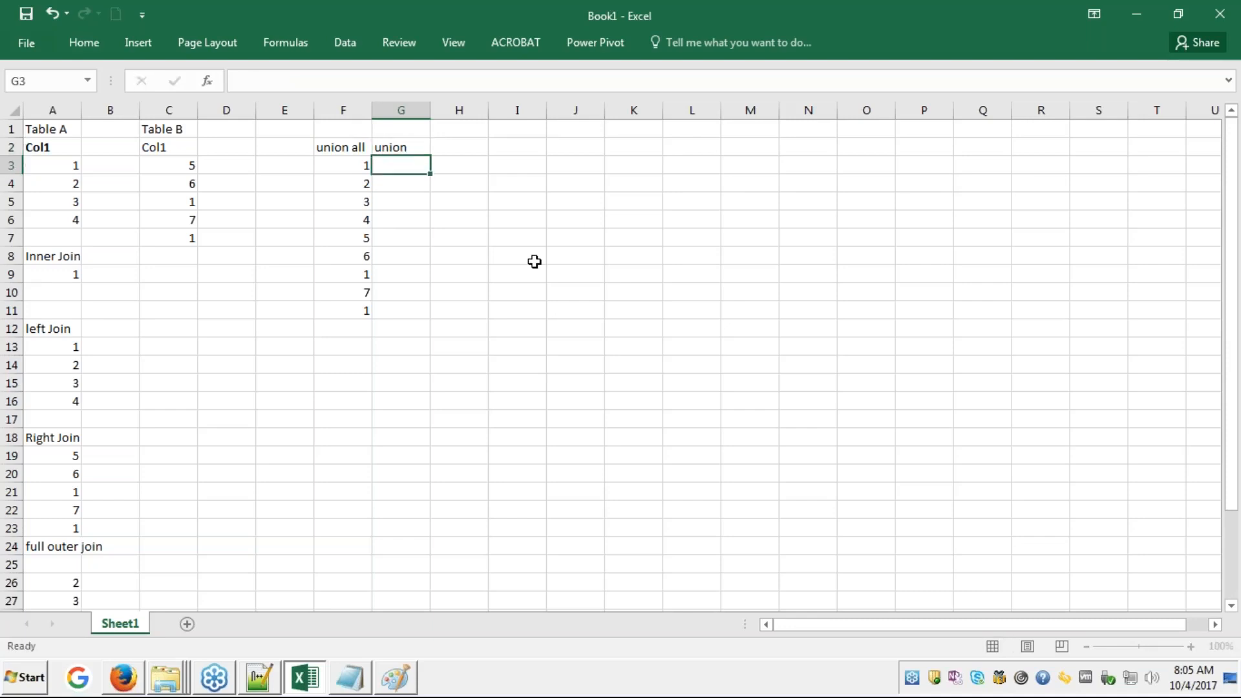
- Fill cells G3 to G9 under the union heading with the distinct values 1, 2, 3, 4, 5, 6 and 7
type("1")
key("Return")
type("2")
key("Return")
type("3")
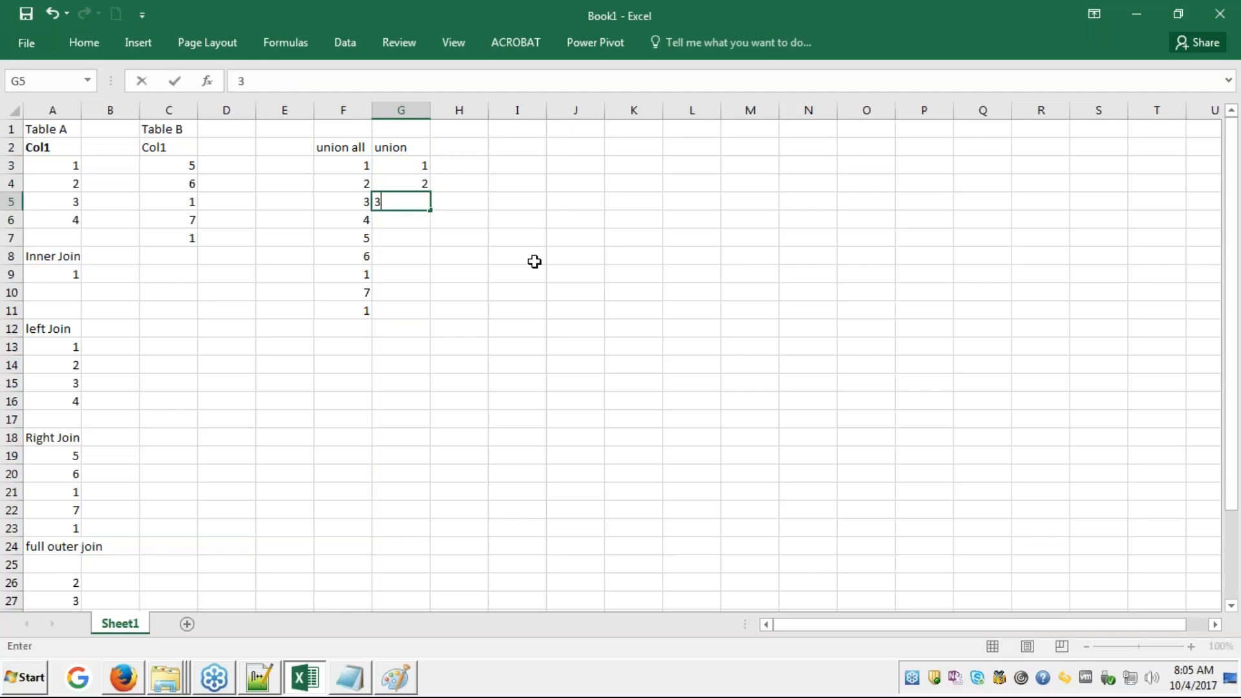
key("Return")
type("4")
key("Return")
type("5")
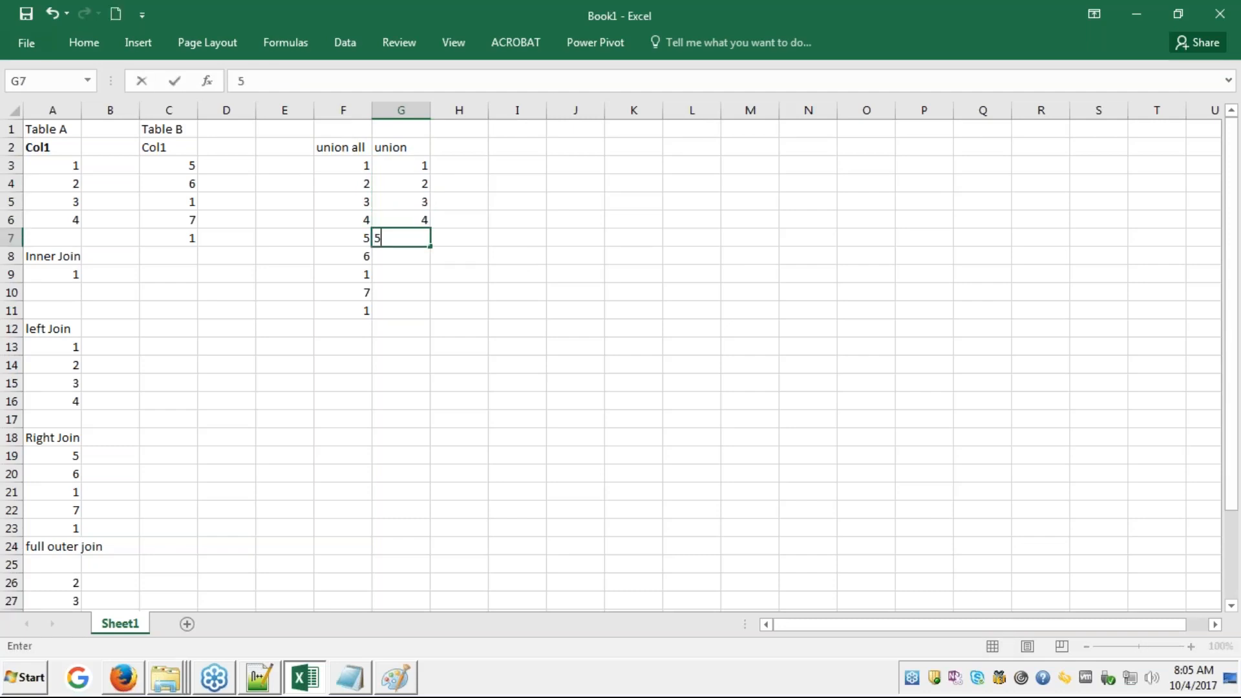
key("Return")
type("6")
key("Return")
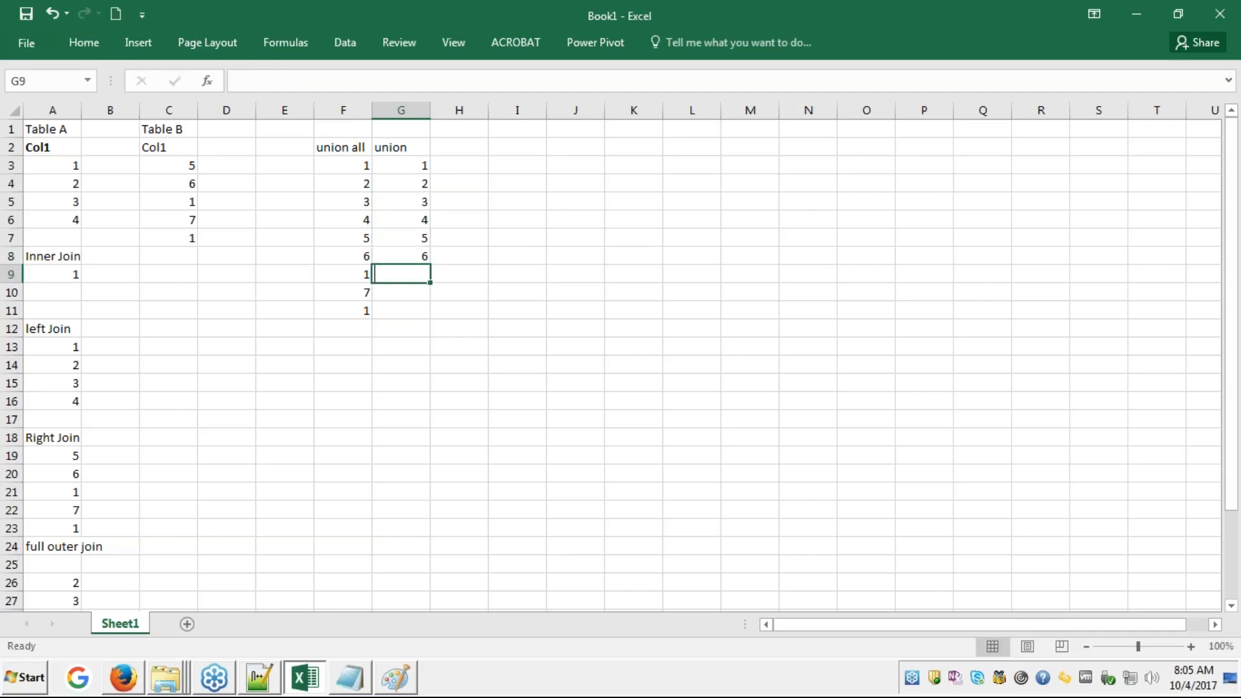
type("7")
key("Return")
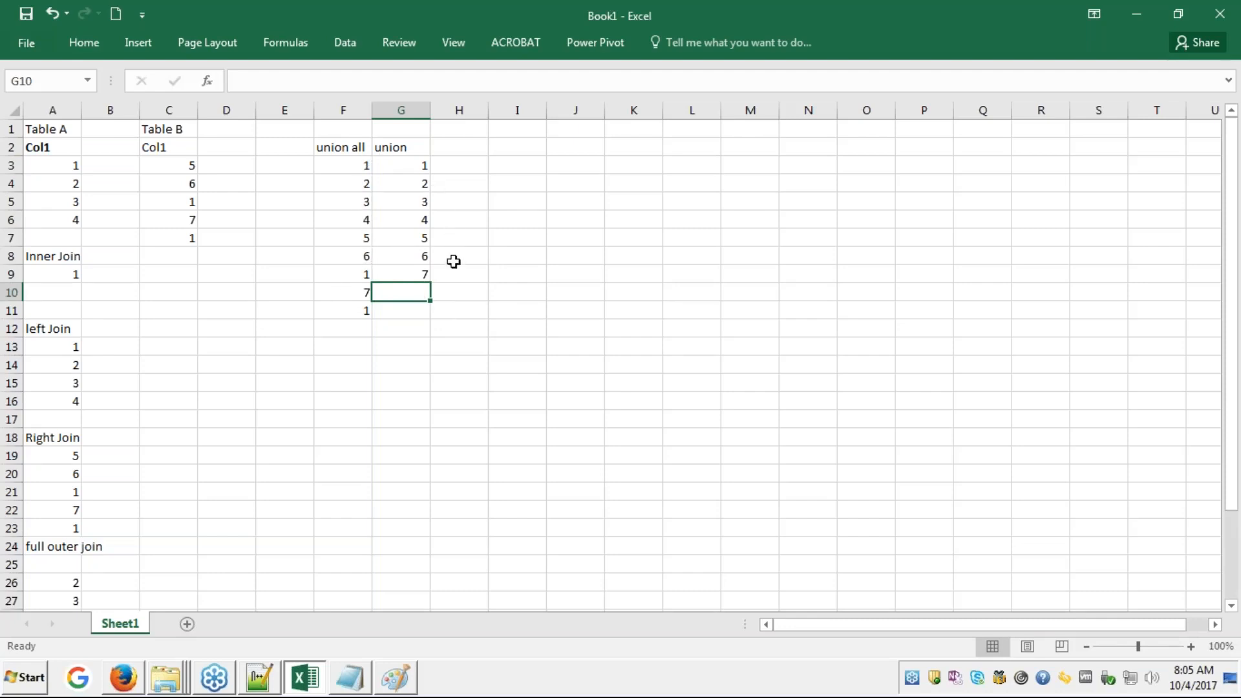
- Review the values in the union column and compare them with the union all column
key("Up")
key("Up")
key("Up")
key("Up")
key("Up")
key("Up")
key("Up")
key("Up")
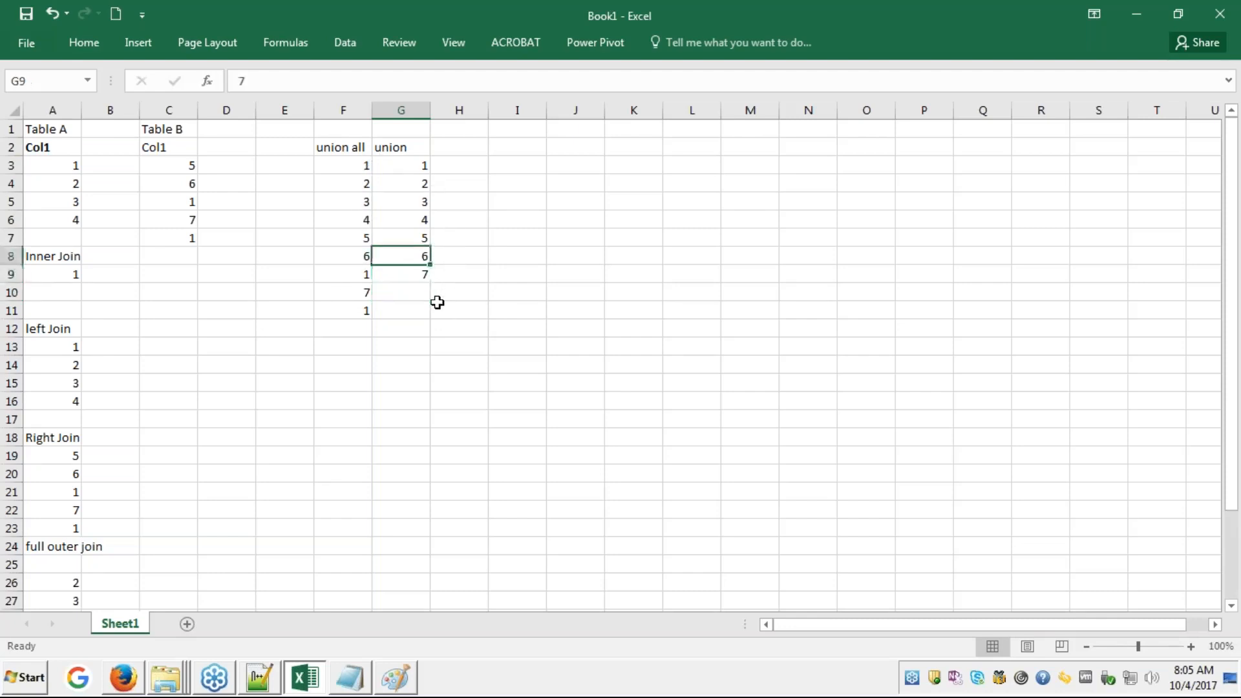
key("Down")
key("Down")
key("Down")
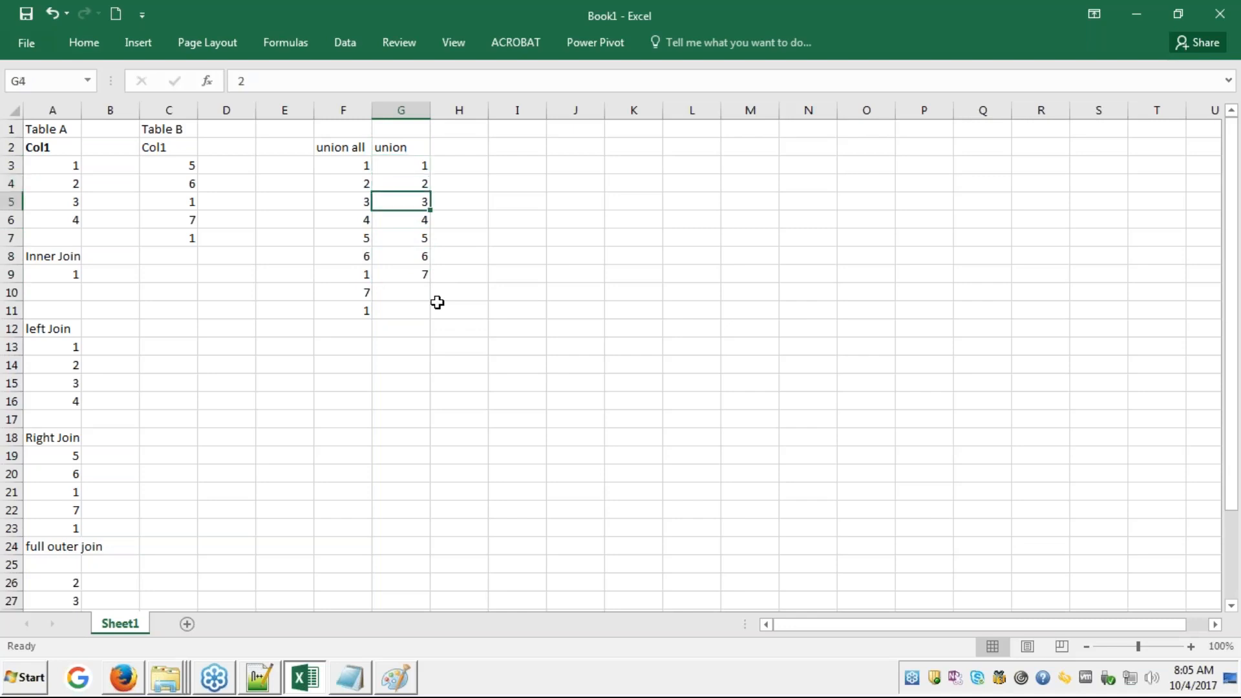
key("Down")
key("Down")
key("Down")
key("Down")
key("Down")
key("Down")
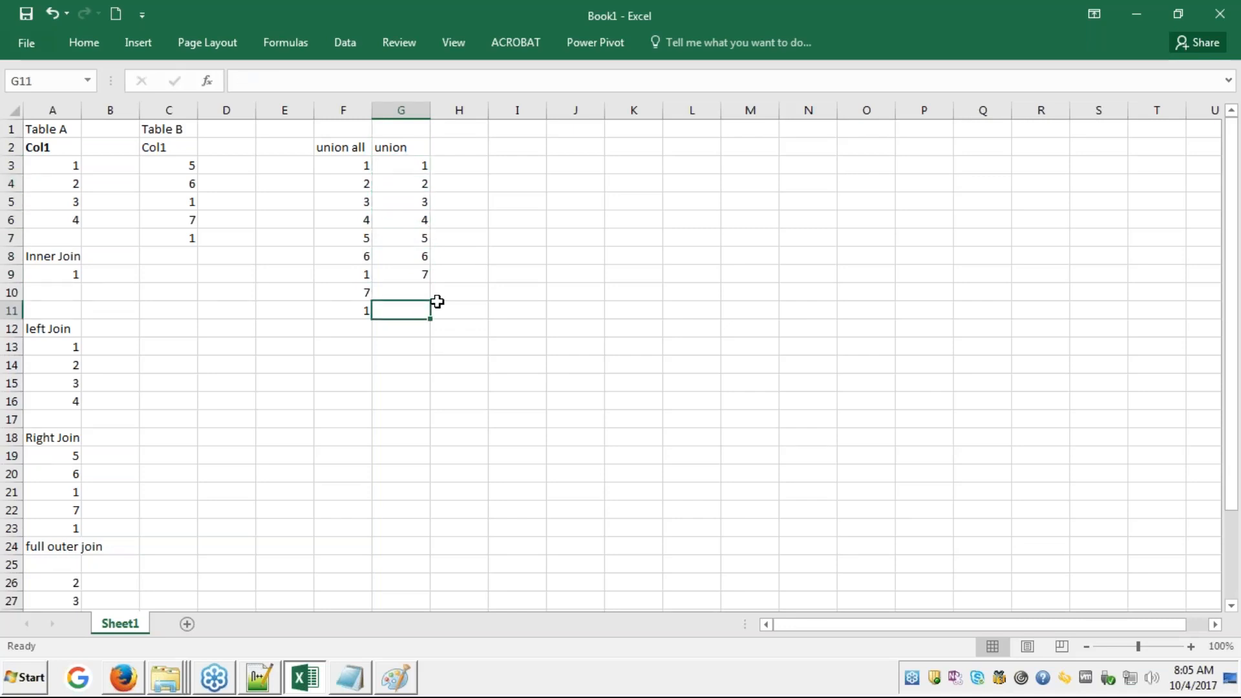
left_click(349, 149)
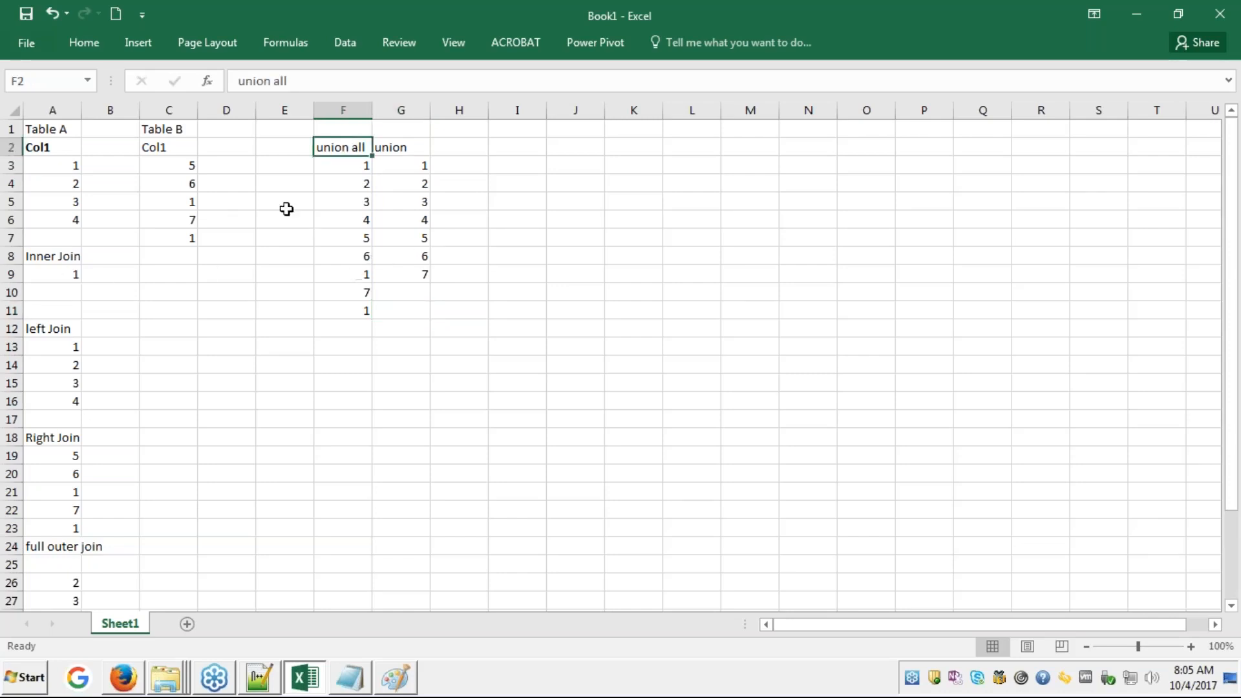
- Switch to the Module 1 presentation in Firefox and view the Join V/s Union slide in full screen
key("alt+Tab")
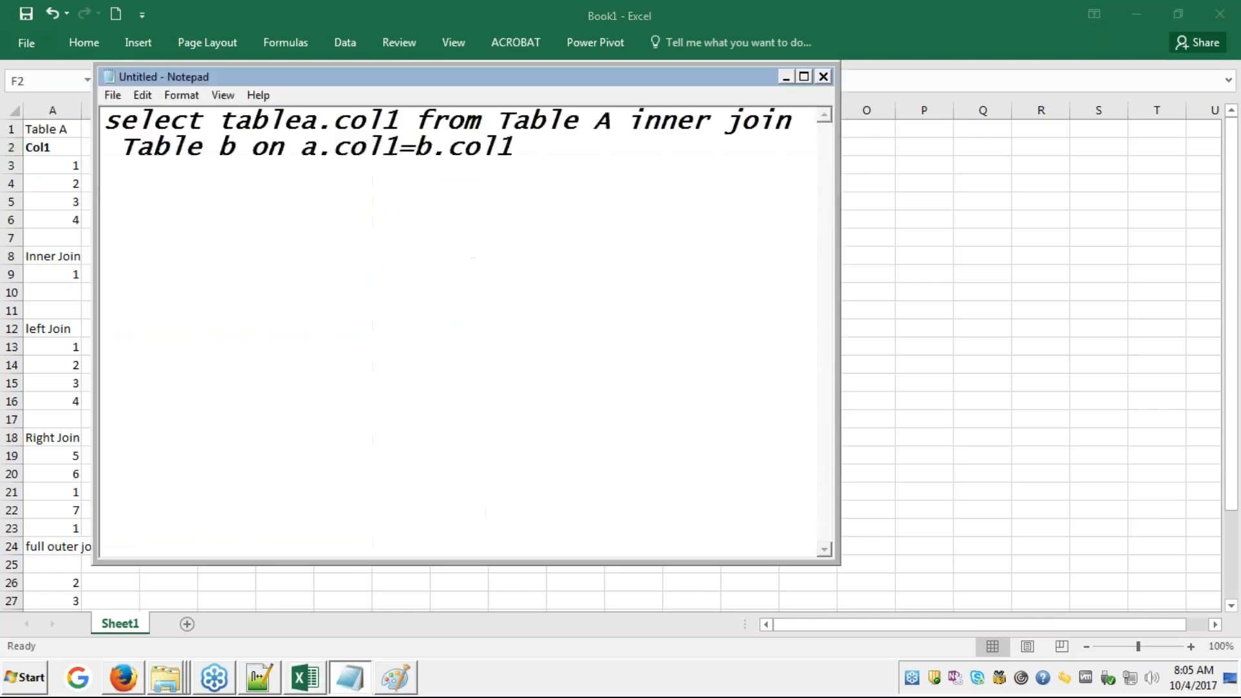
key("alt+Tab")
key("alt+Tab")
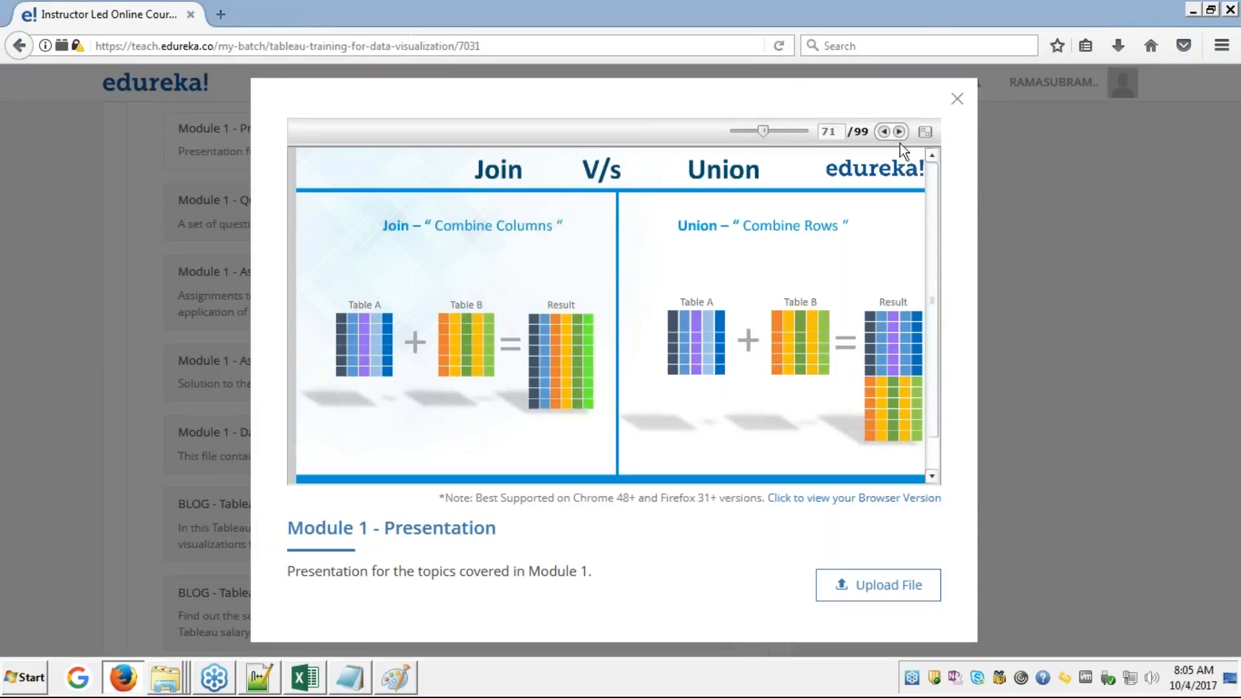
left_click(925, 132)
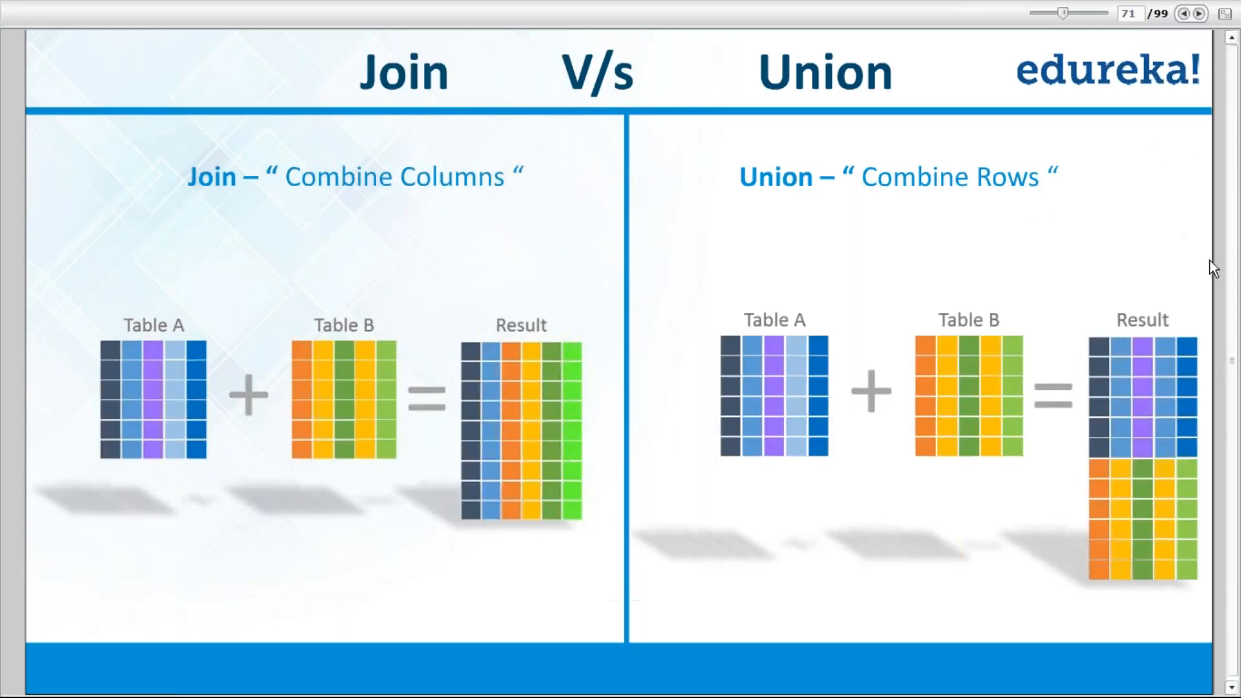
key("Escape")
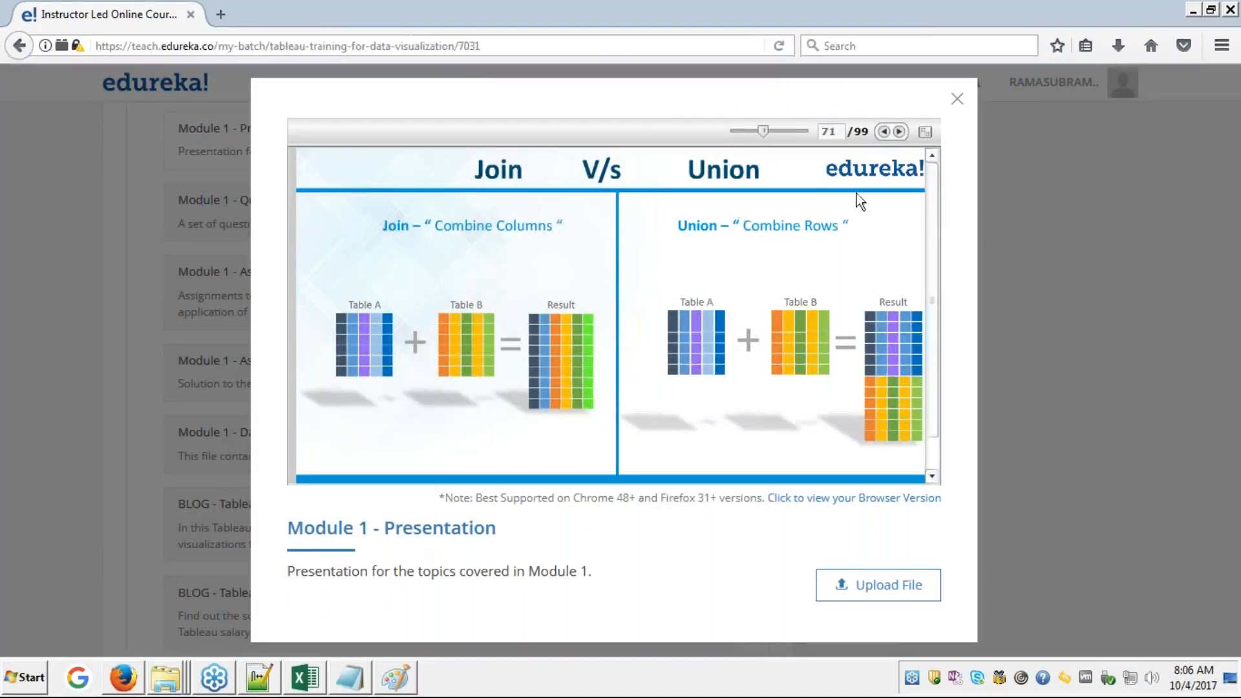
left_click(925, 132)
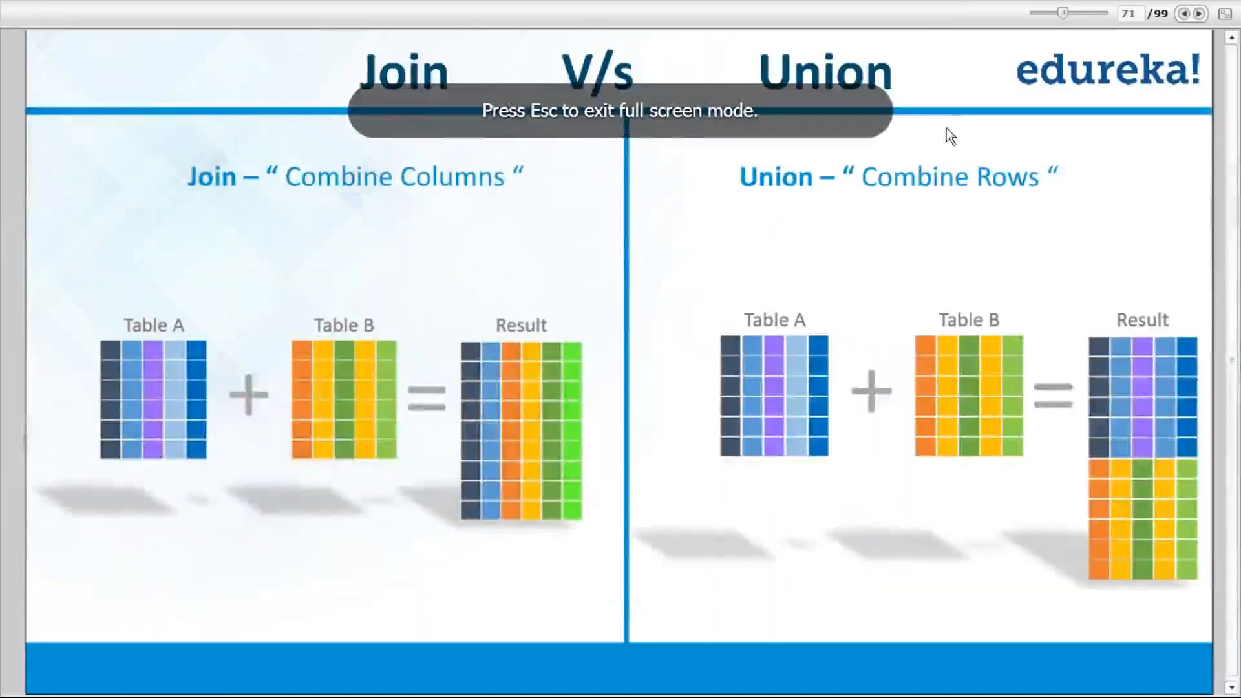
- Page through the slides on performing joins in Tableau 10.0 up to Join Options Available, viewing them in full screen
left_click(1199, 14)
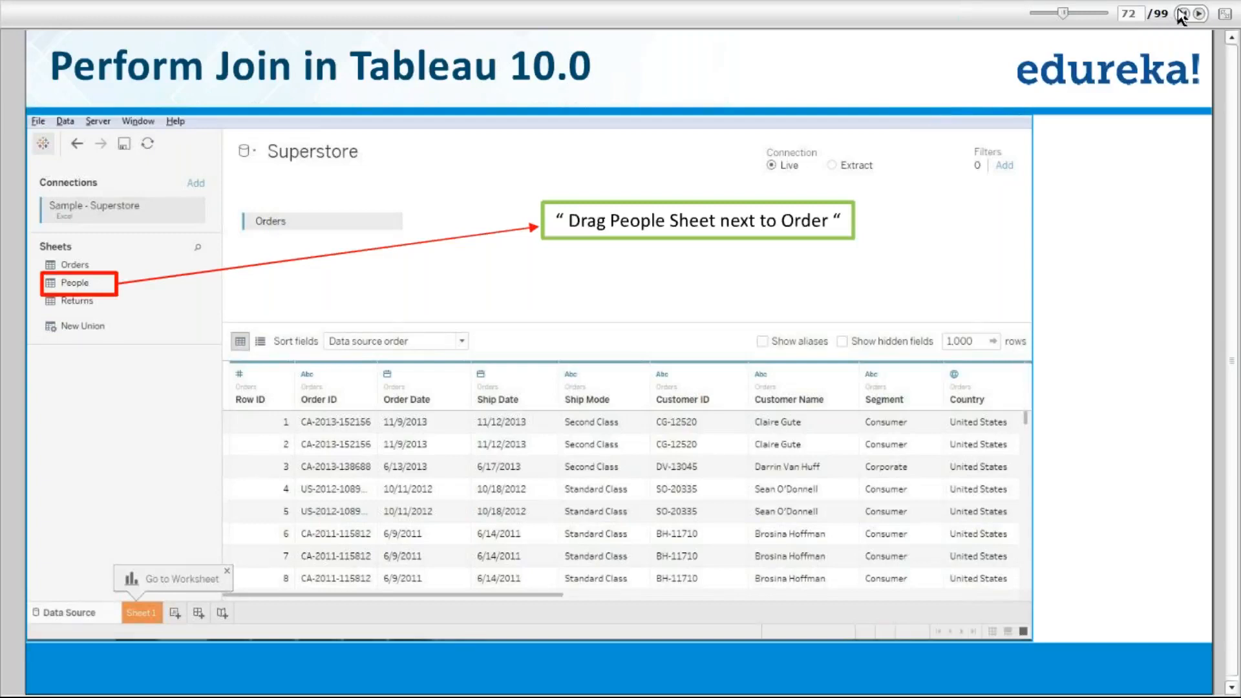
left_click(1199, 14)
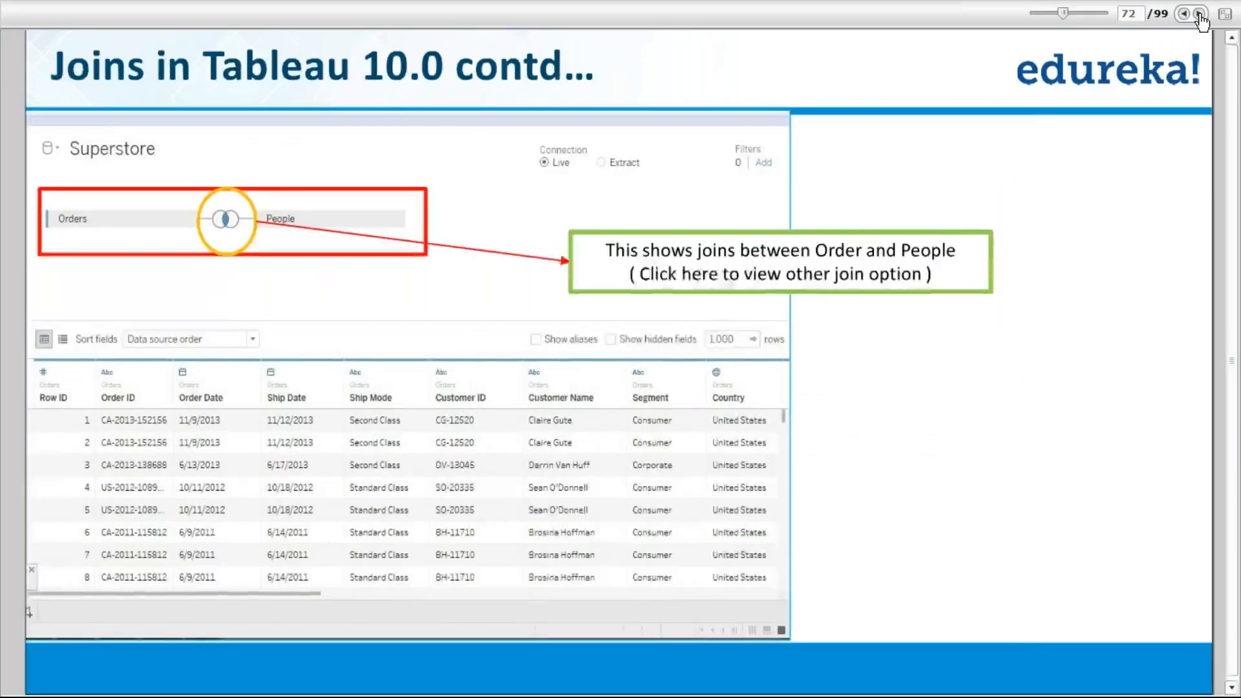
key("alt+Tab")
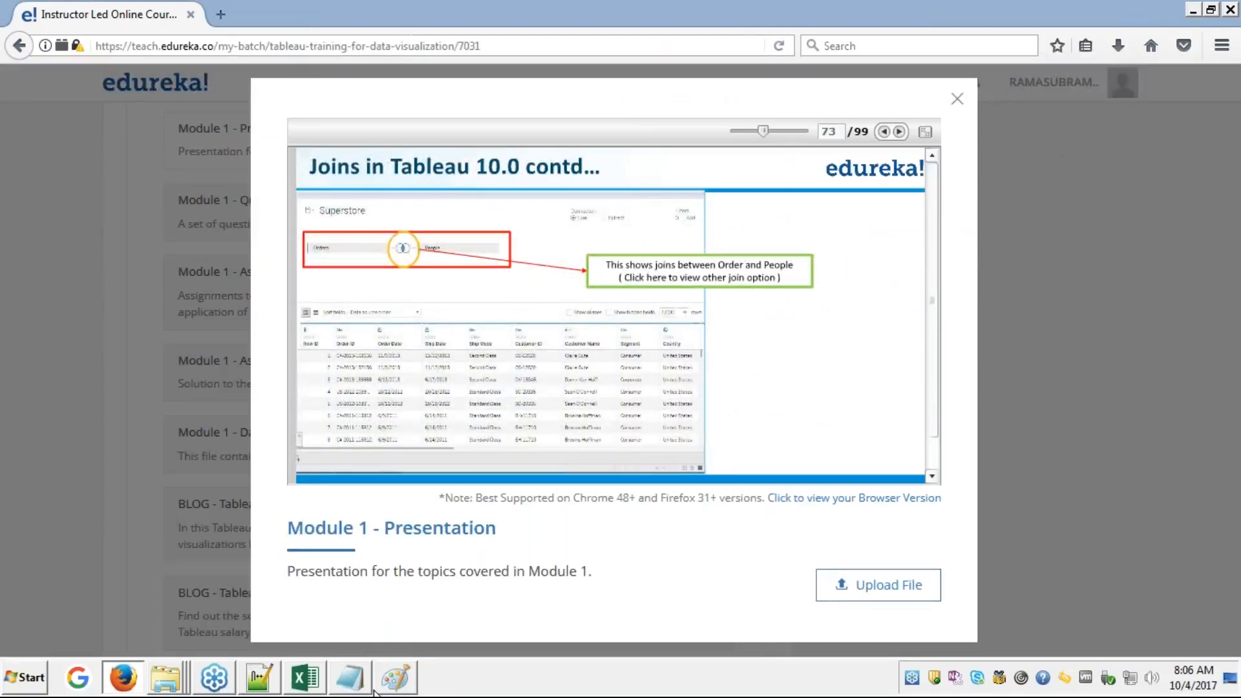
key("alt+Tab")
key("alt+Tab")
left_click(925, 132)
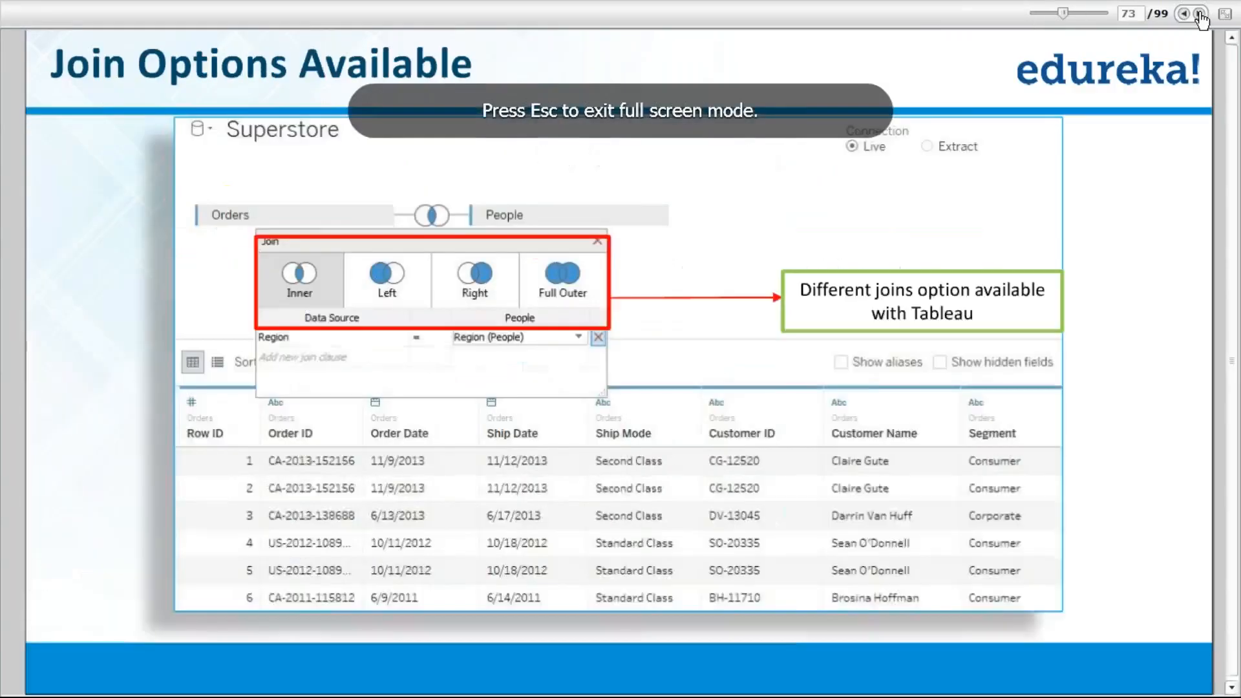
left_click(1199, 14)
- Page through the Cross Join in Tableau 10.0 slides up to the one on changing the join to a left join
left_click(1200, 14)
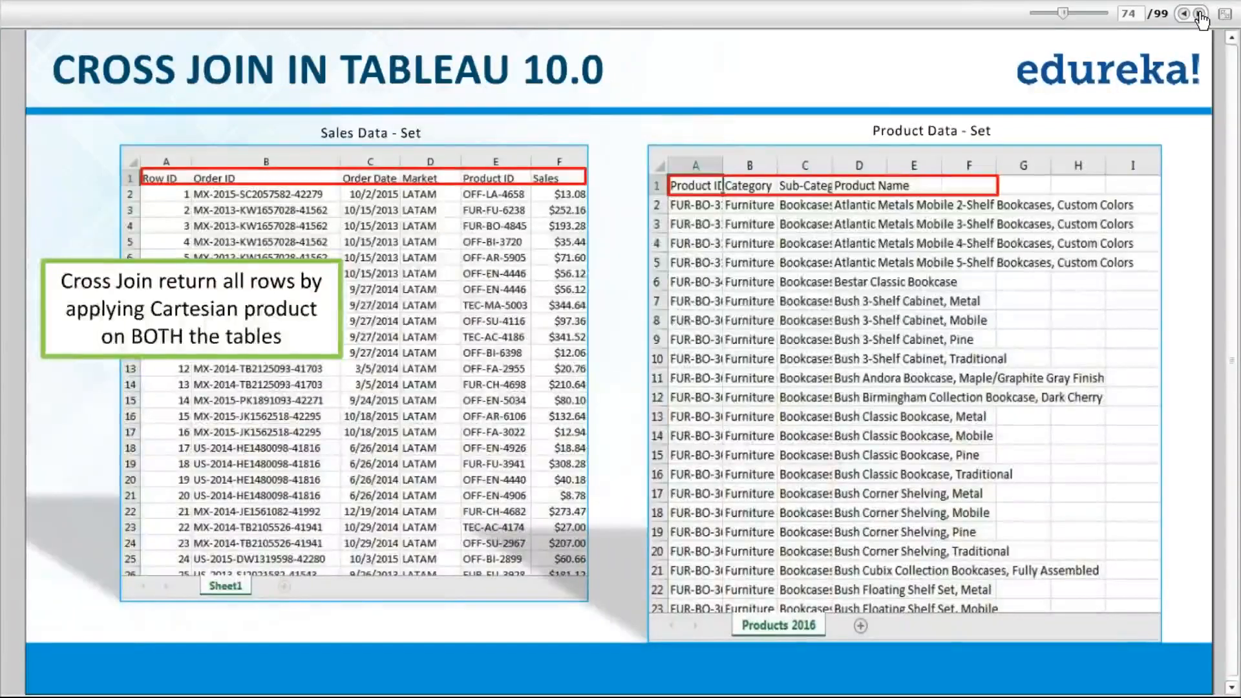
left_click(1199, 14)
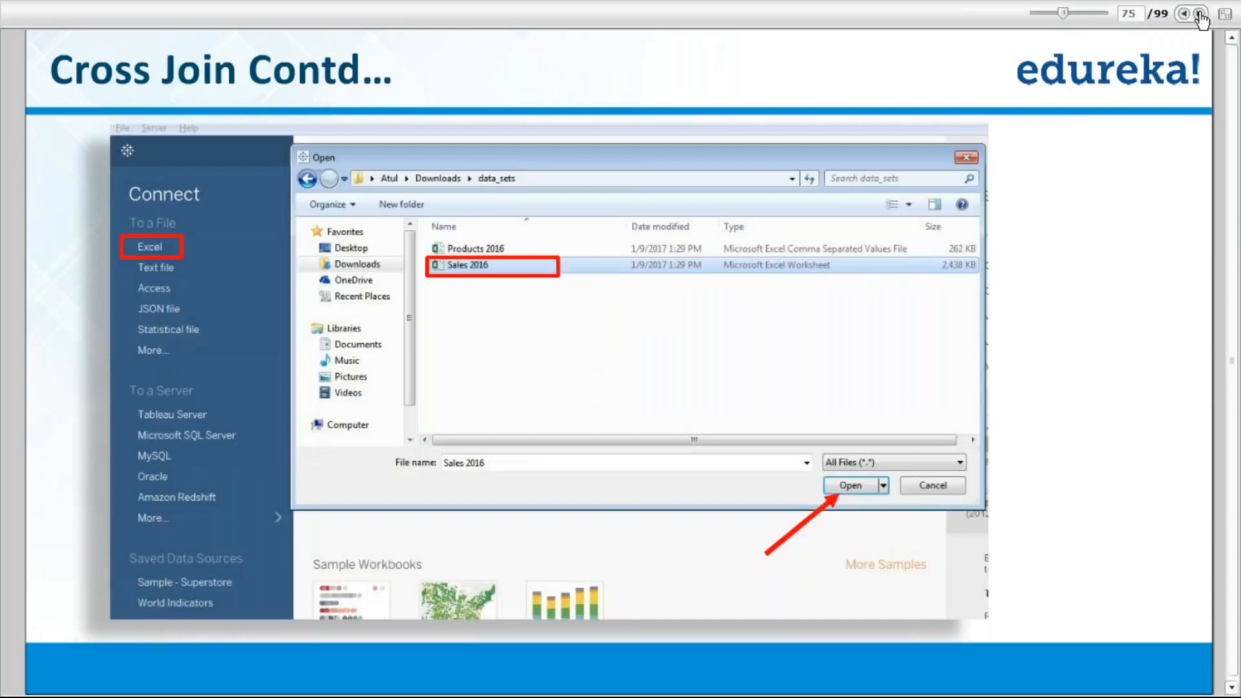
left_click(1199, 13)
left_click(1199, 14)
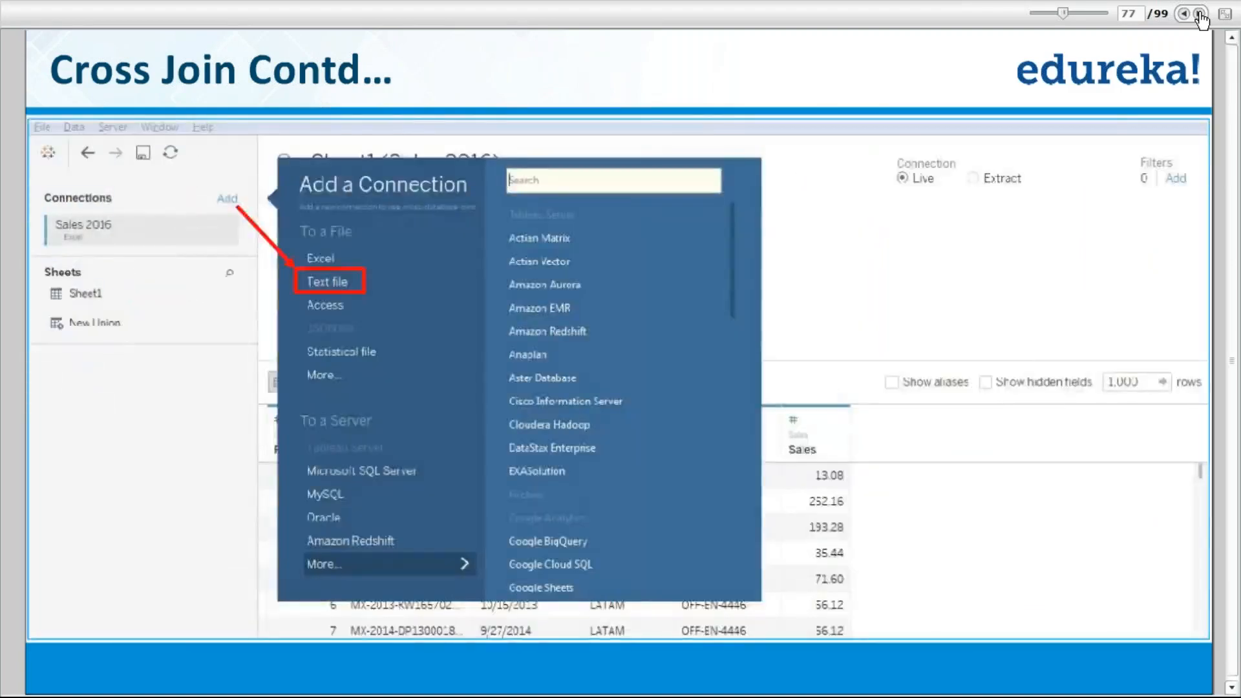
left_click(1199, 13)
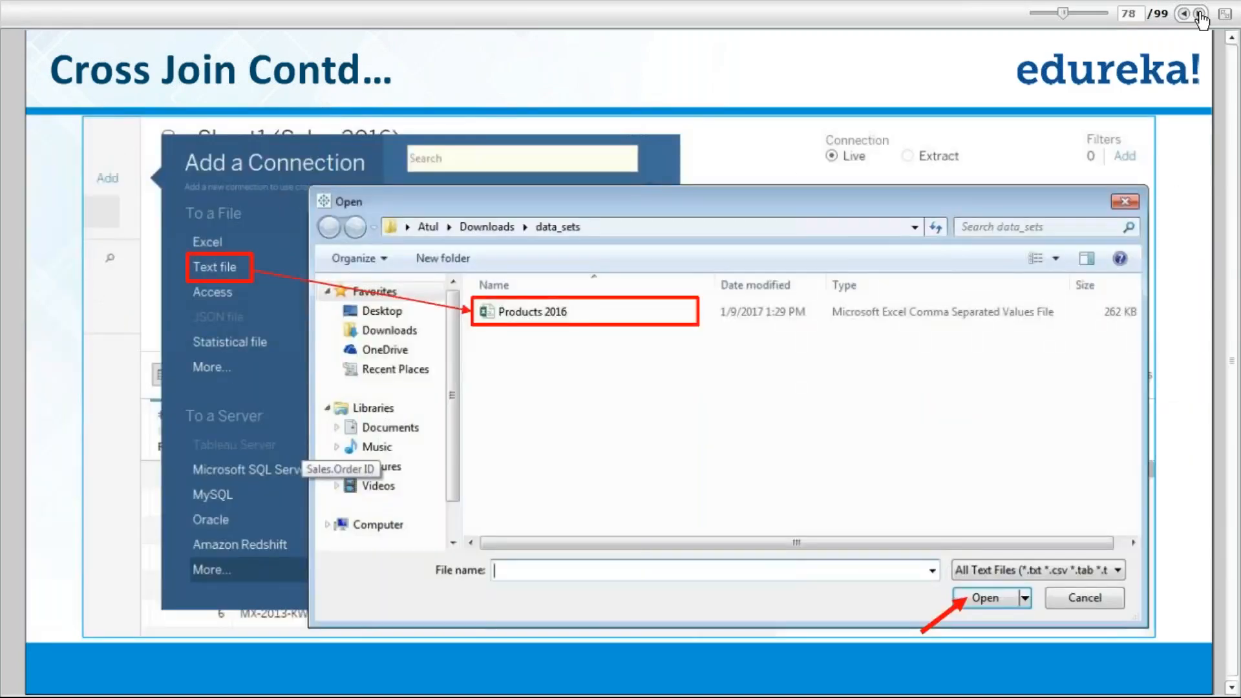
left_click(1199, 14)
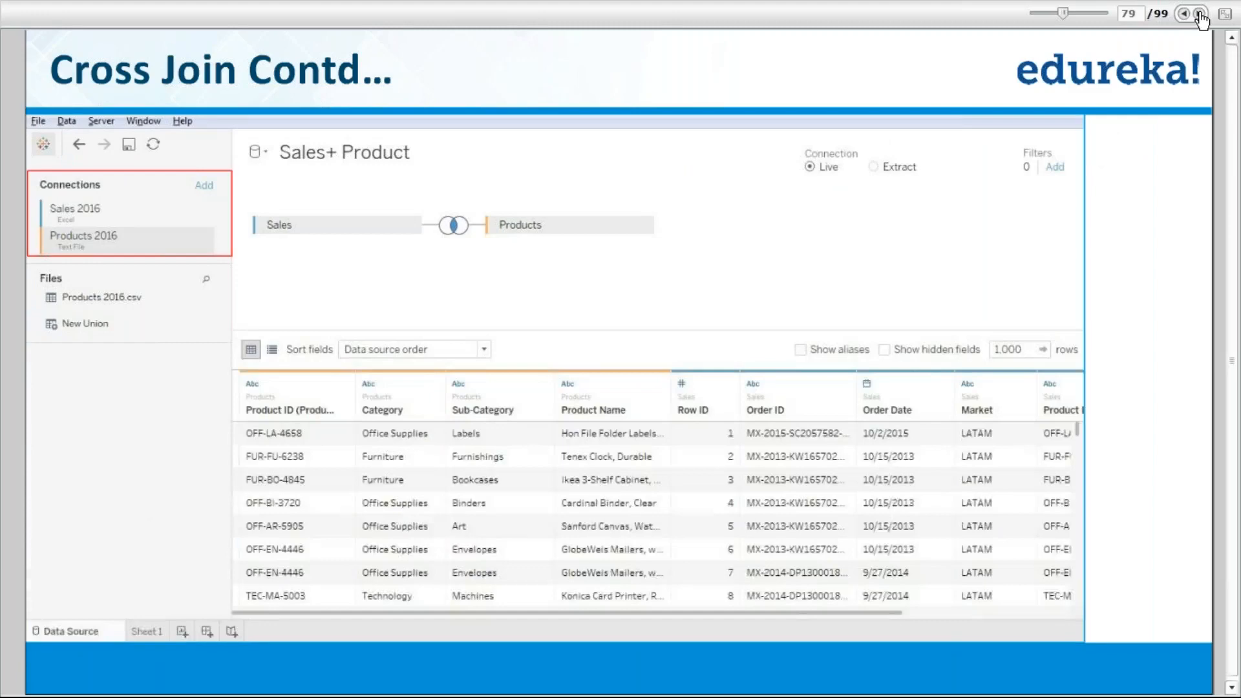
left_click(1200, 13)
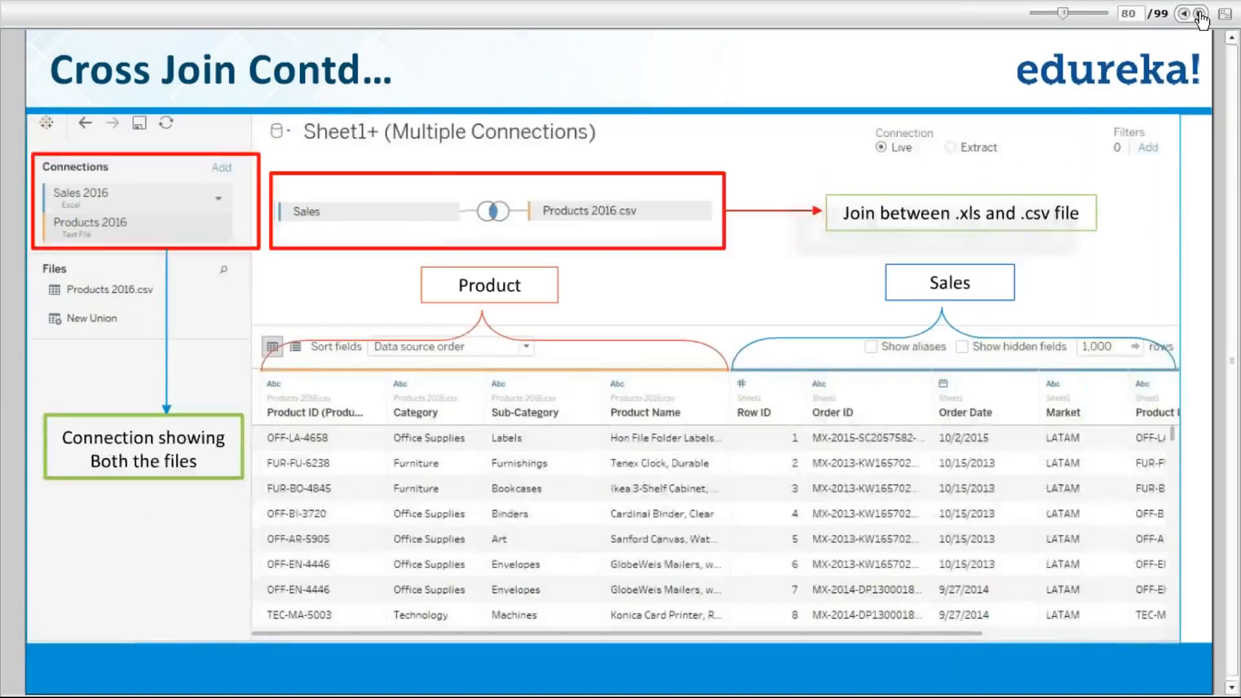
left_click(1199, 13)
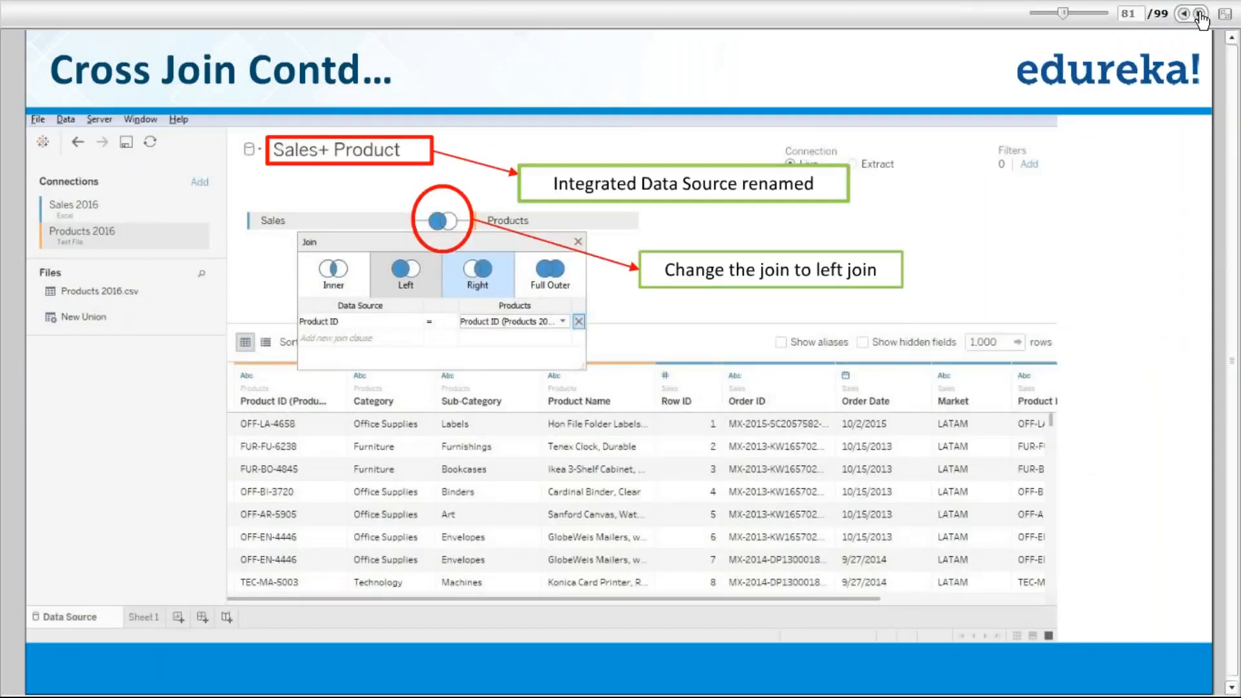
- Advance to the next Cross Join slide, leave the full-screen presentation and launch Tableau 10.1
left_click(1198, 14)
key("Escape")
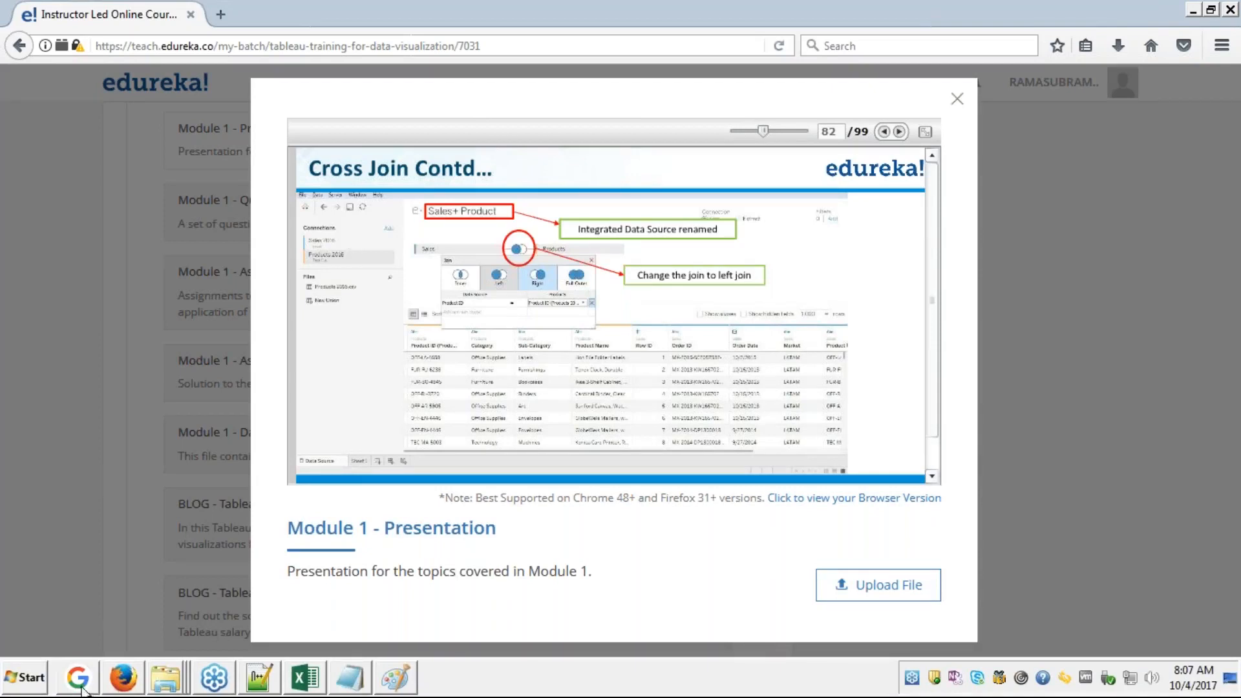
left_click(19, 685)
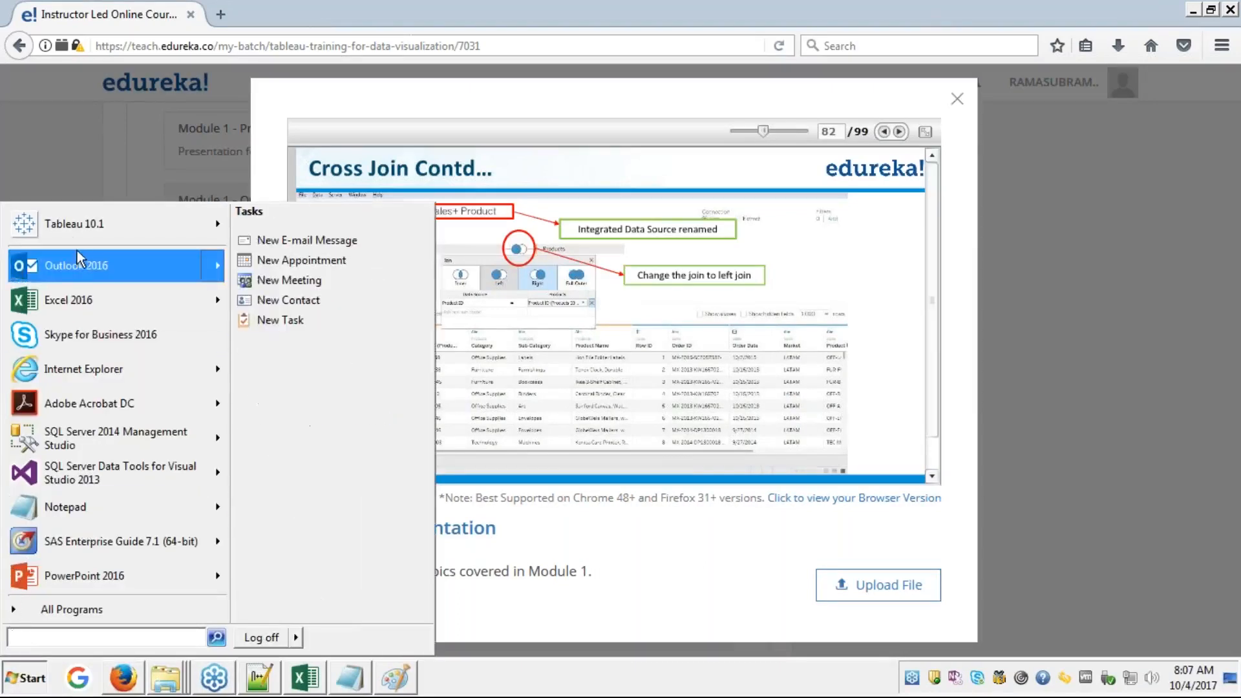
left_click(62, 225)
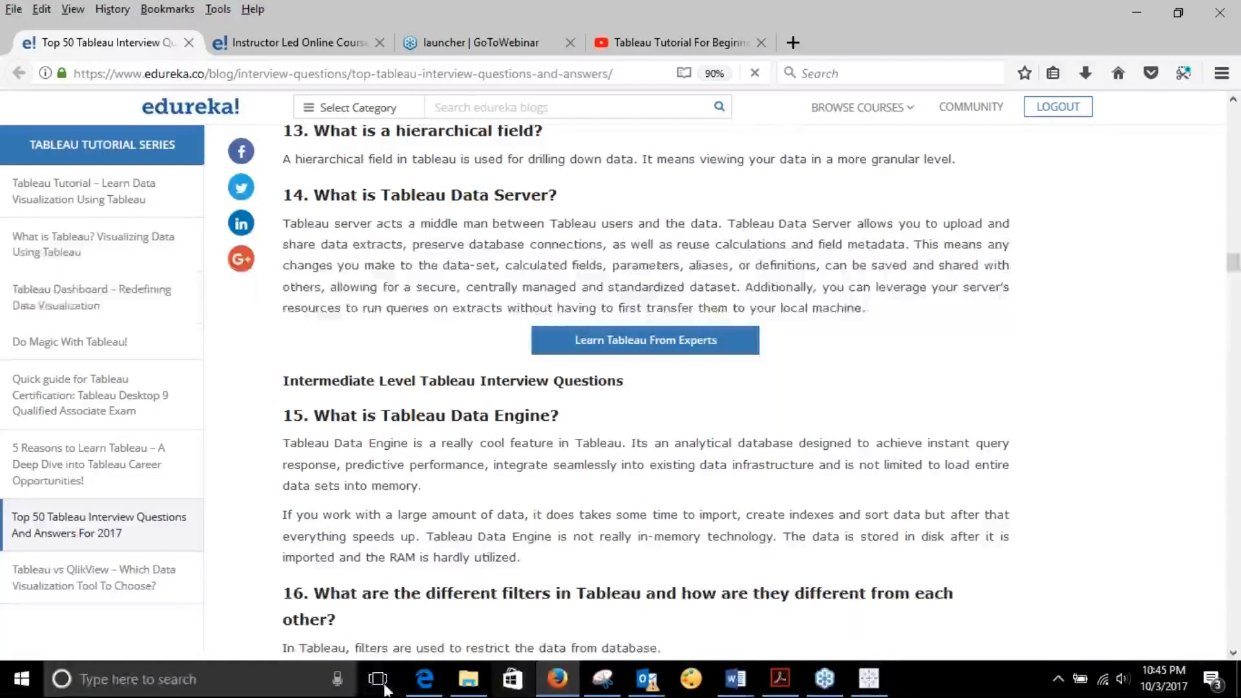
- Search the computer for Tableau, launch Tableau 10.4 and bring its window to the front
left_click(170, 678)
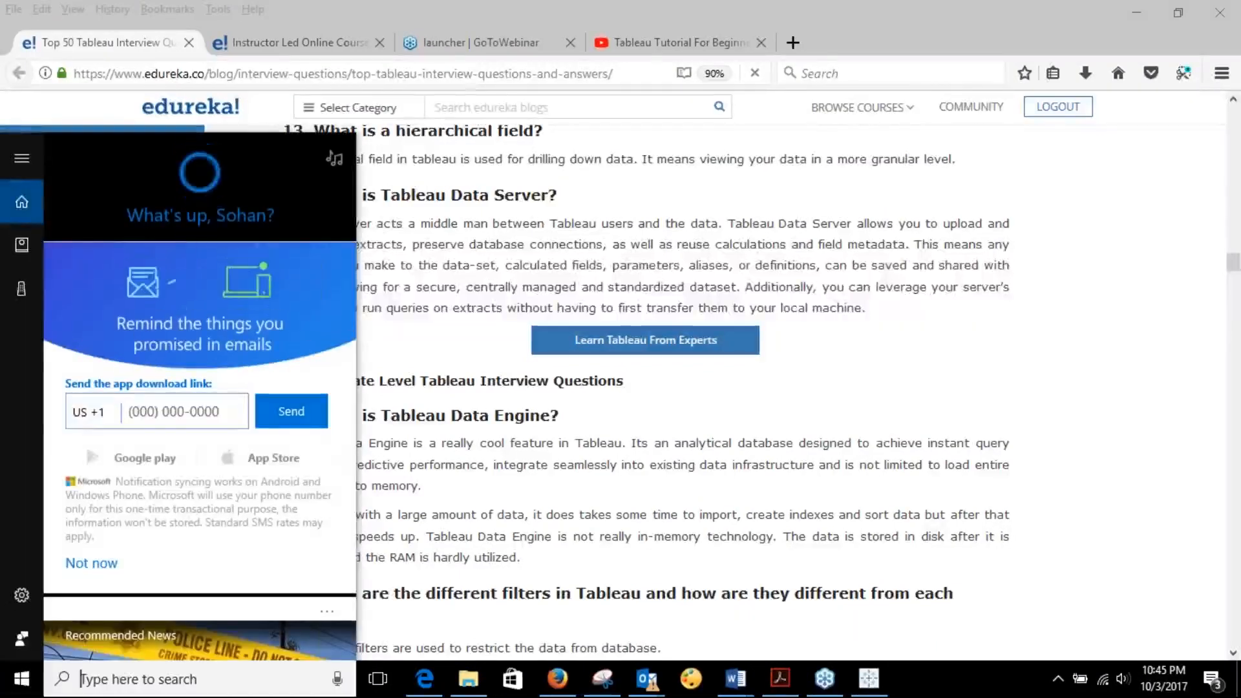
type("tabl")
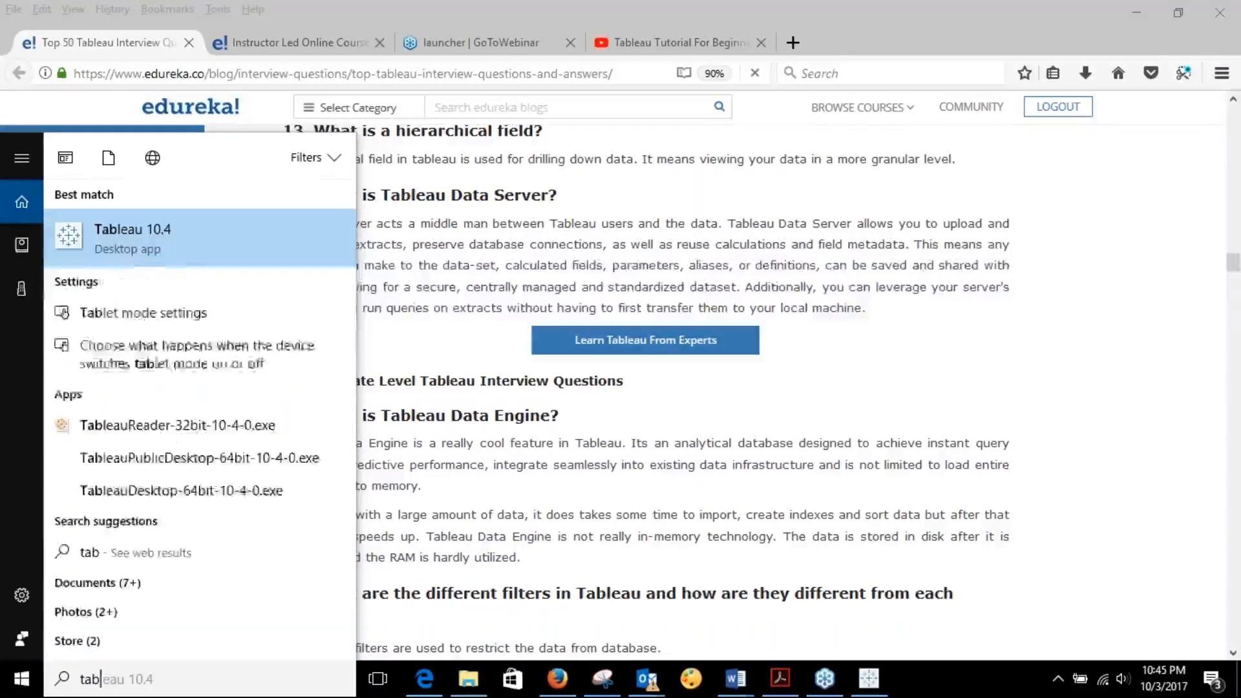
left_click(150, 239)
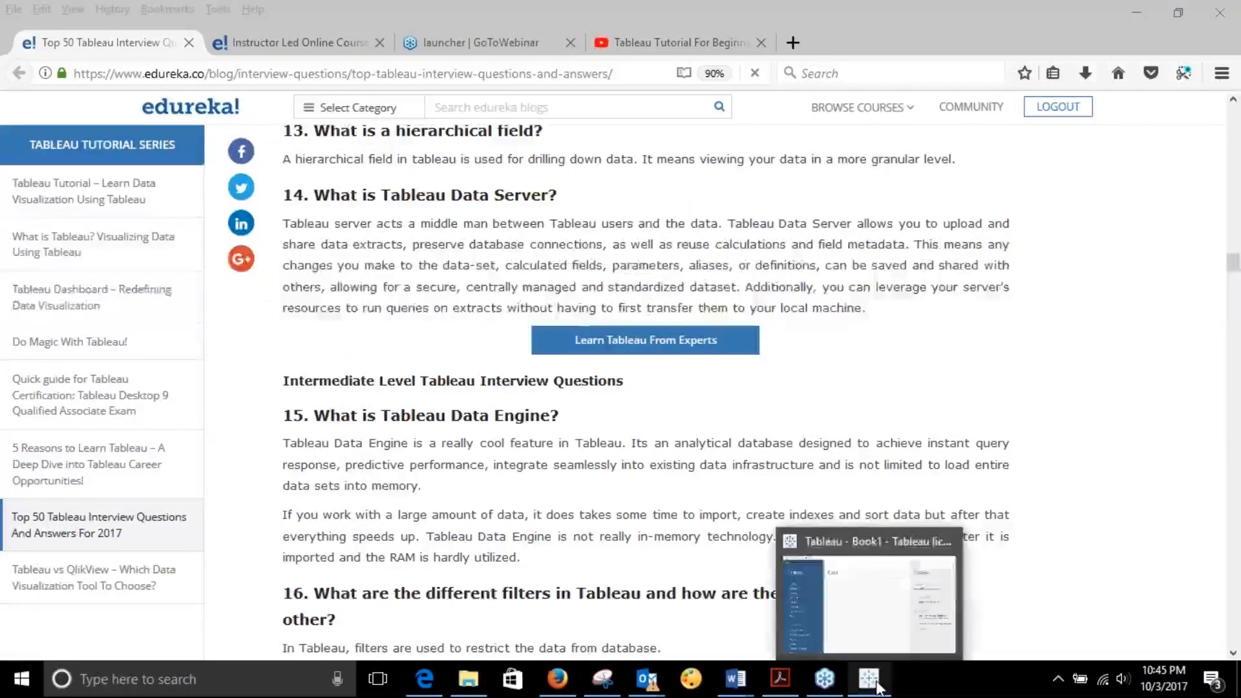
left_click(874, 684)
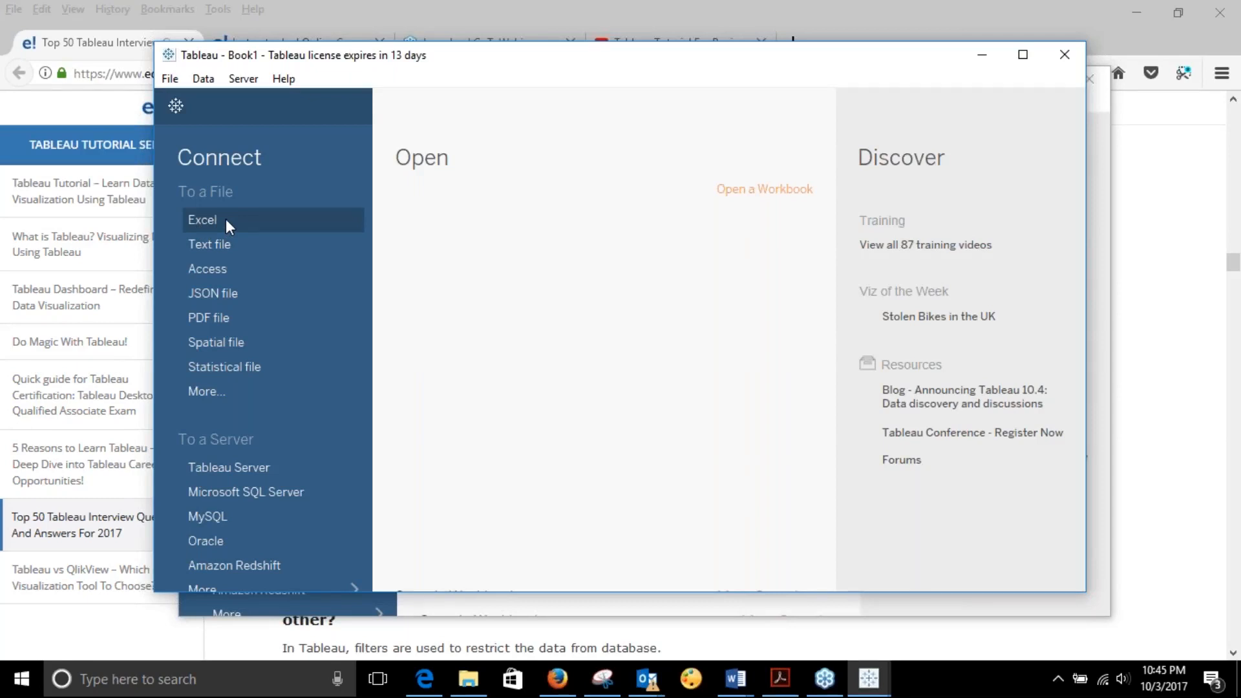
- Try to connect to an Excel file from the Book1 start page, and close the crashed instance
left_click(227, 219)
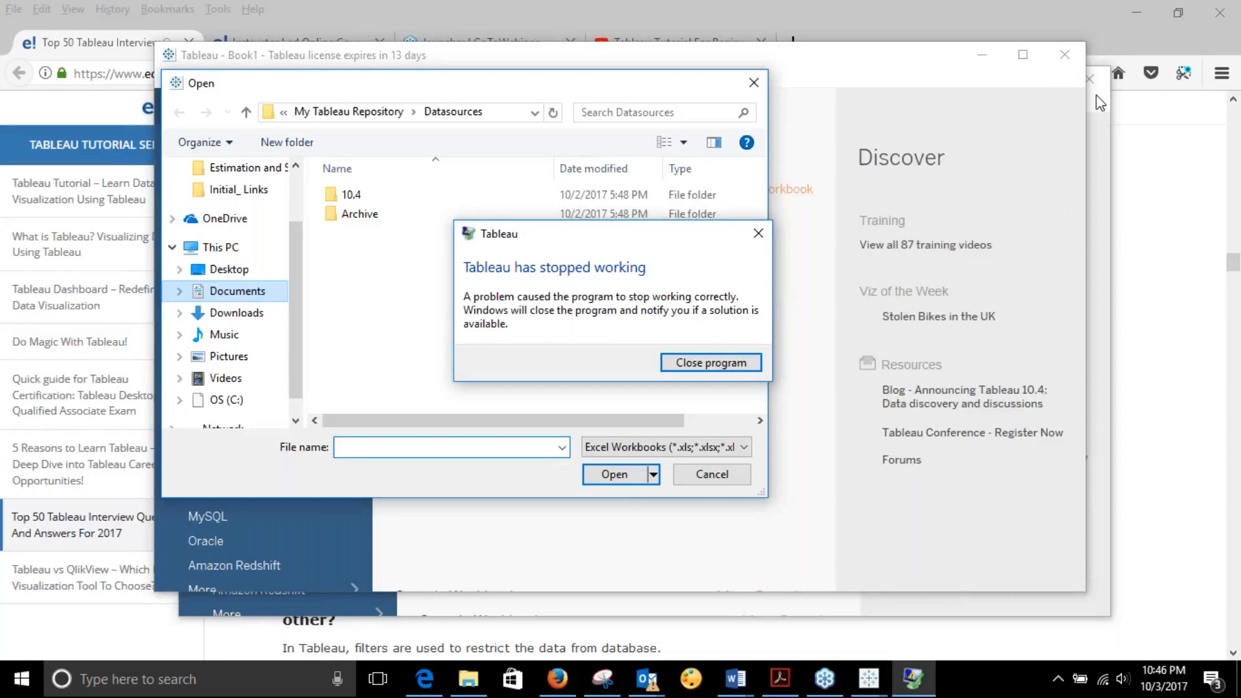
left_click(1150, 109)
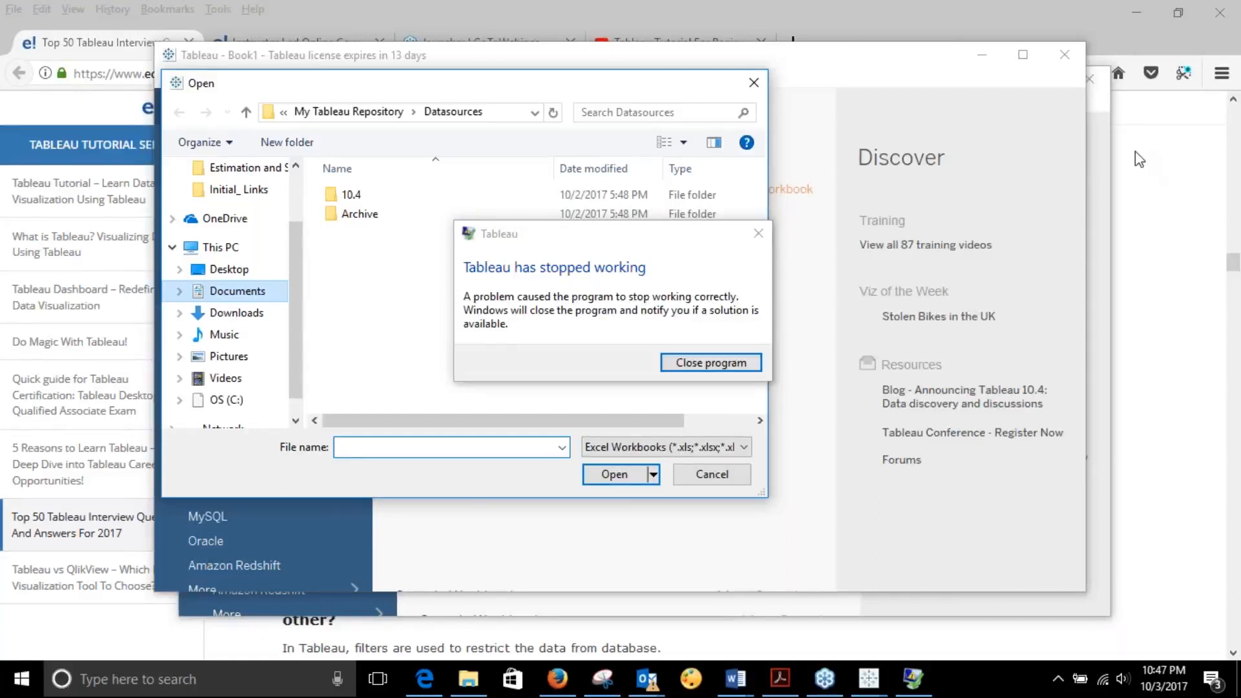
left_click(726, 361)
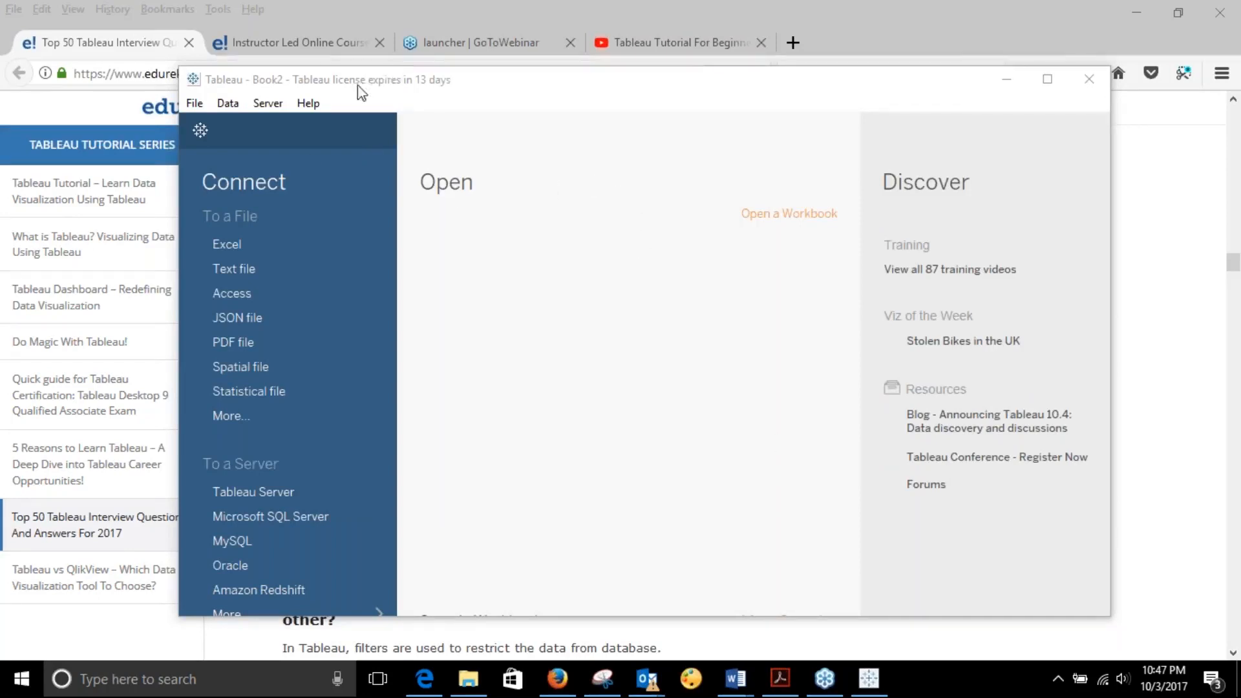
- Reposition the Book2 window on the screen and choose a text file as its connection type
left_click(386, 83)
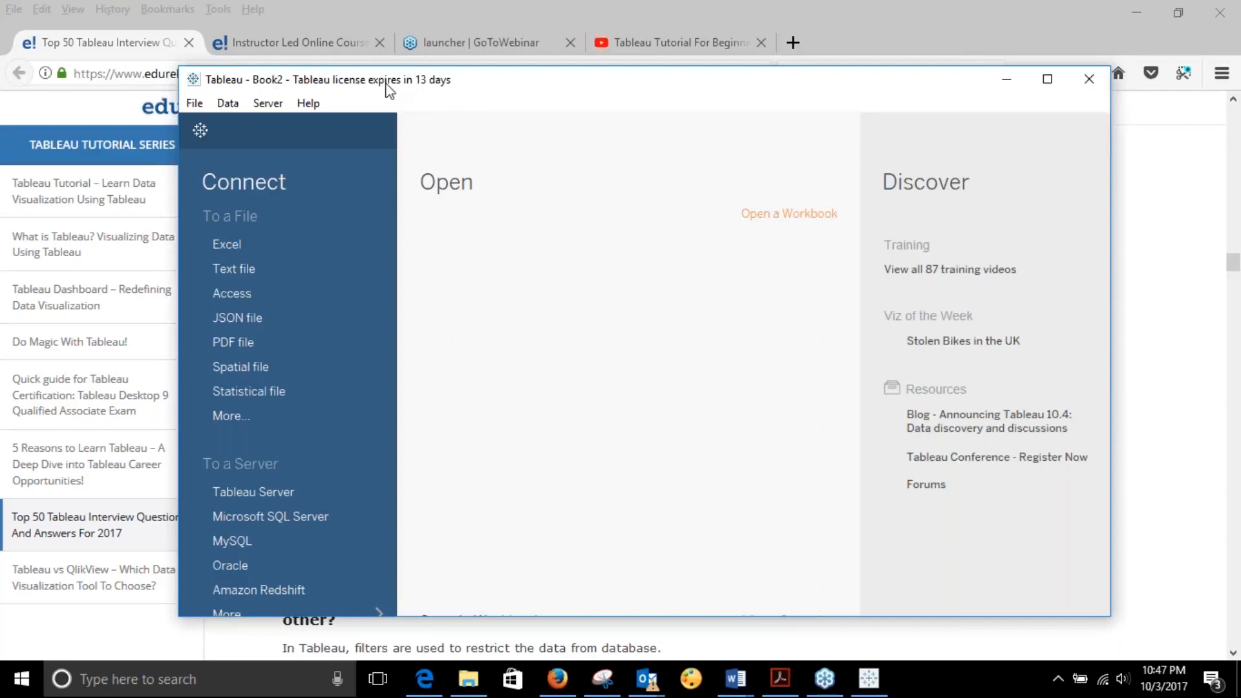
left_click_drag(387, 84, 304, 79)
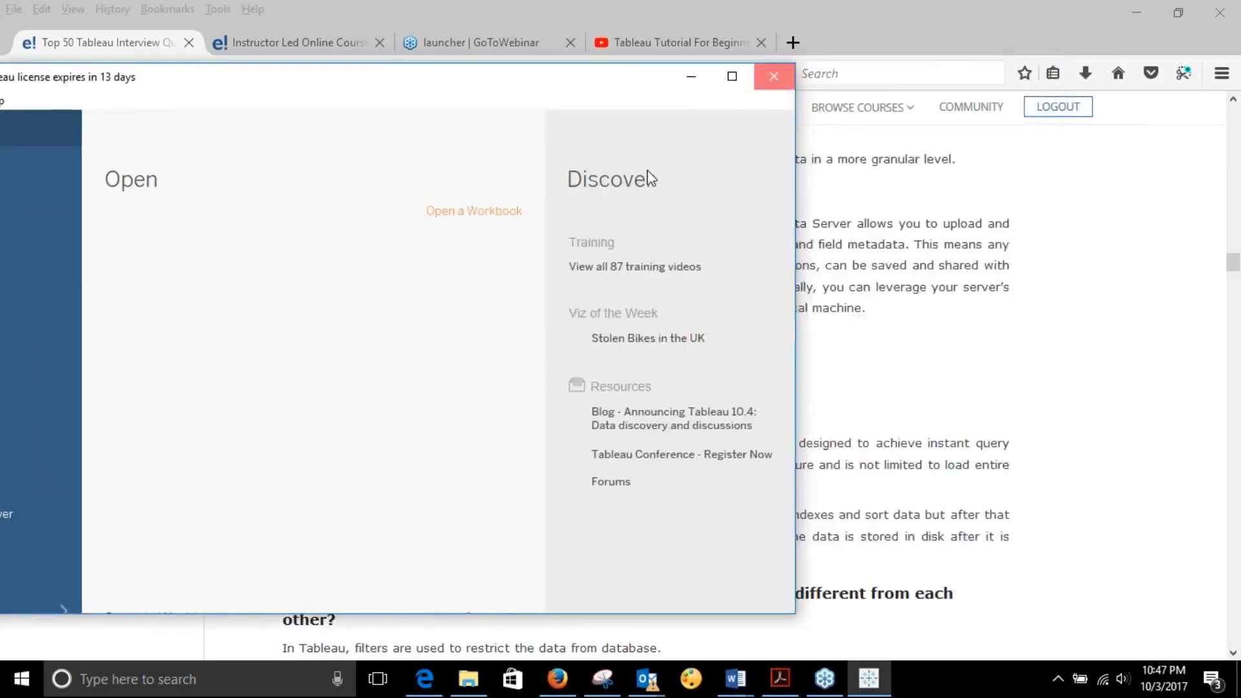
left_click_drag(317, 86, 585, 100)
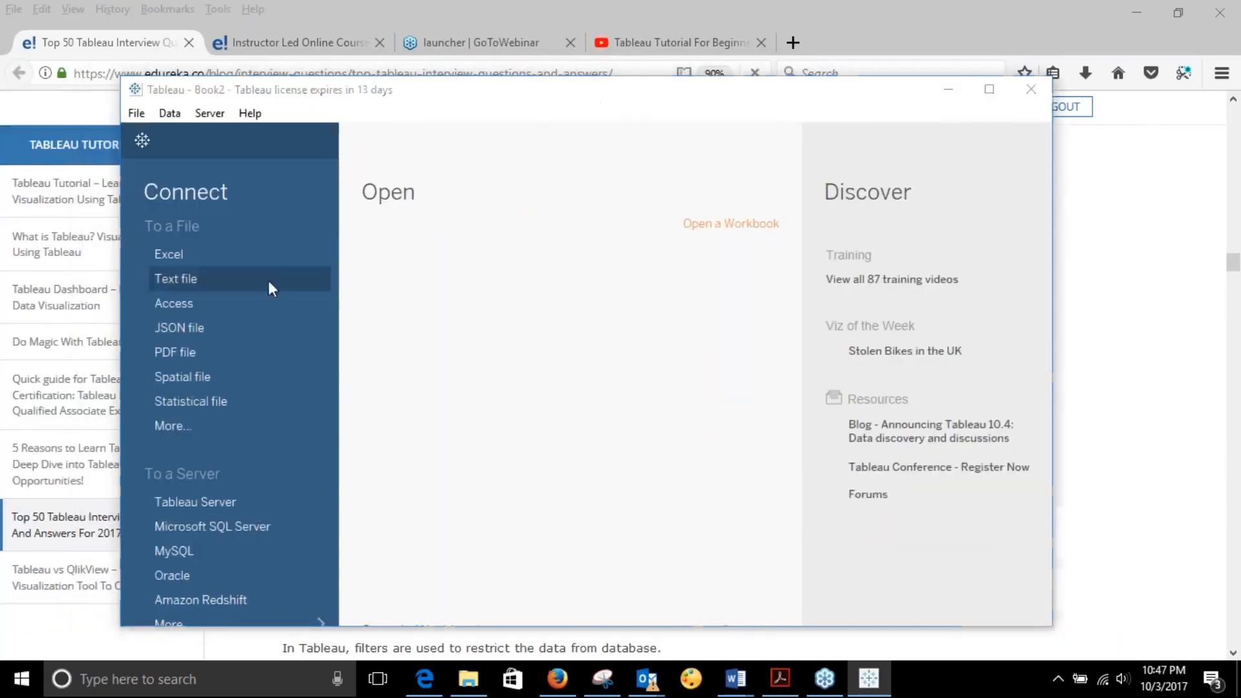
left_click(269, 285)
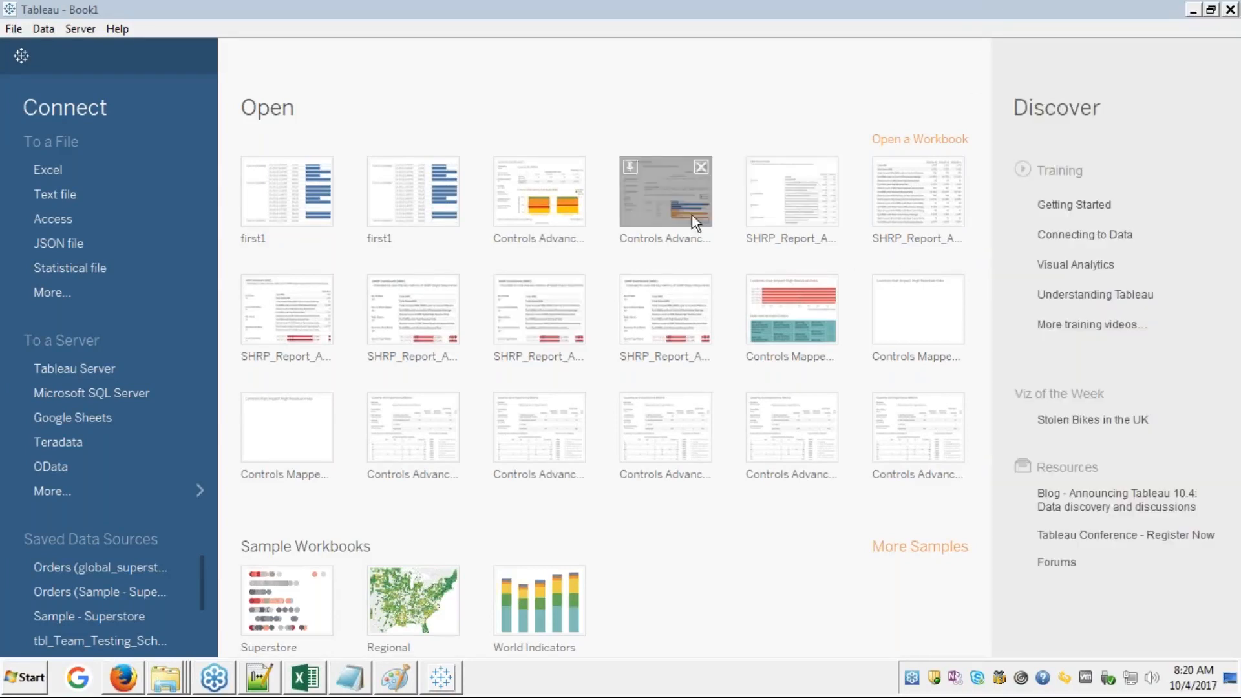
- Connect Book1 to the Excel workbook Sample - Superstore.xls from the Basic Connection folder
left_click(52, 166)
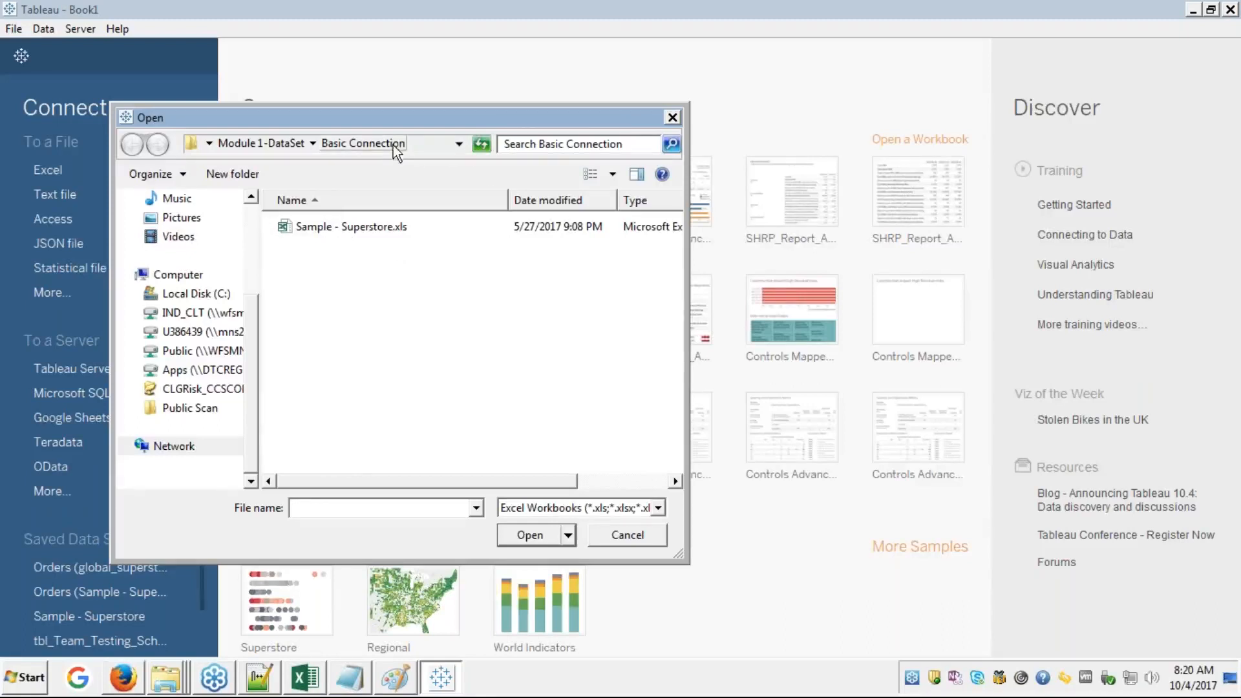
left_click(331, 225)
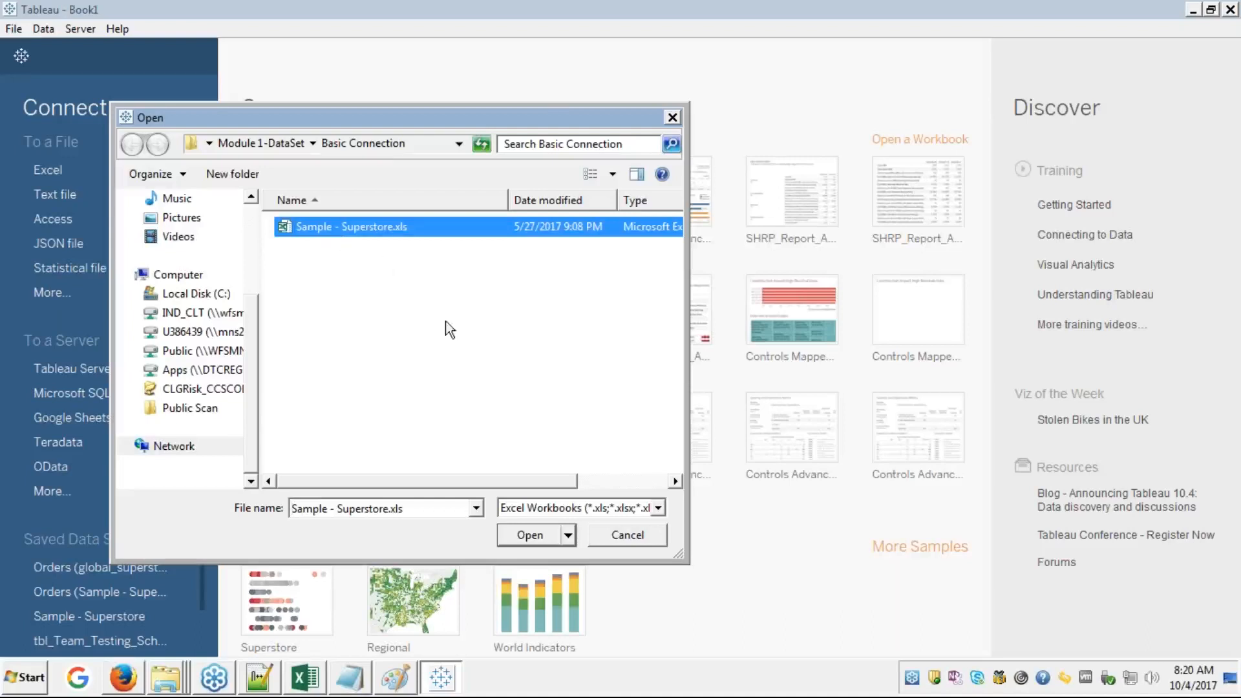
left_click(527, 541)
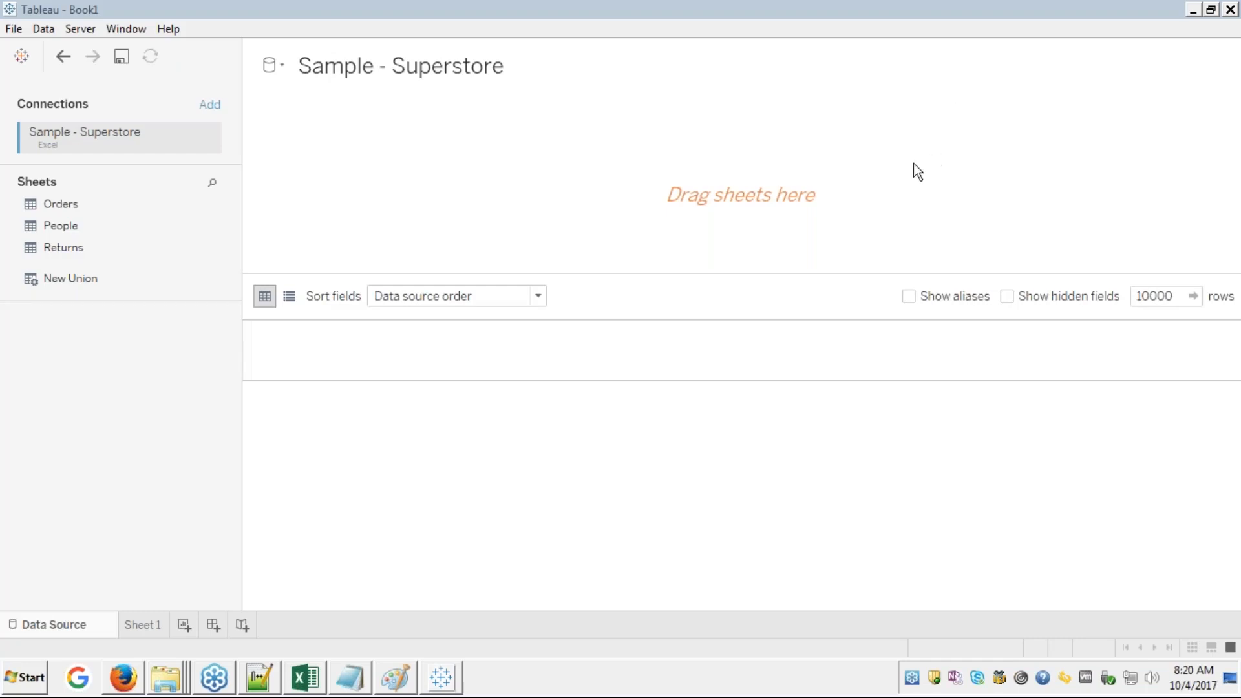
- Add the Orders sheet to the data source canvas and join the People sheet to it
left_click(54, 207)
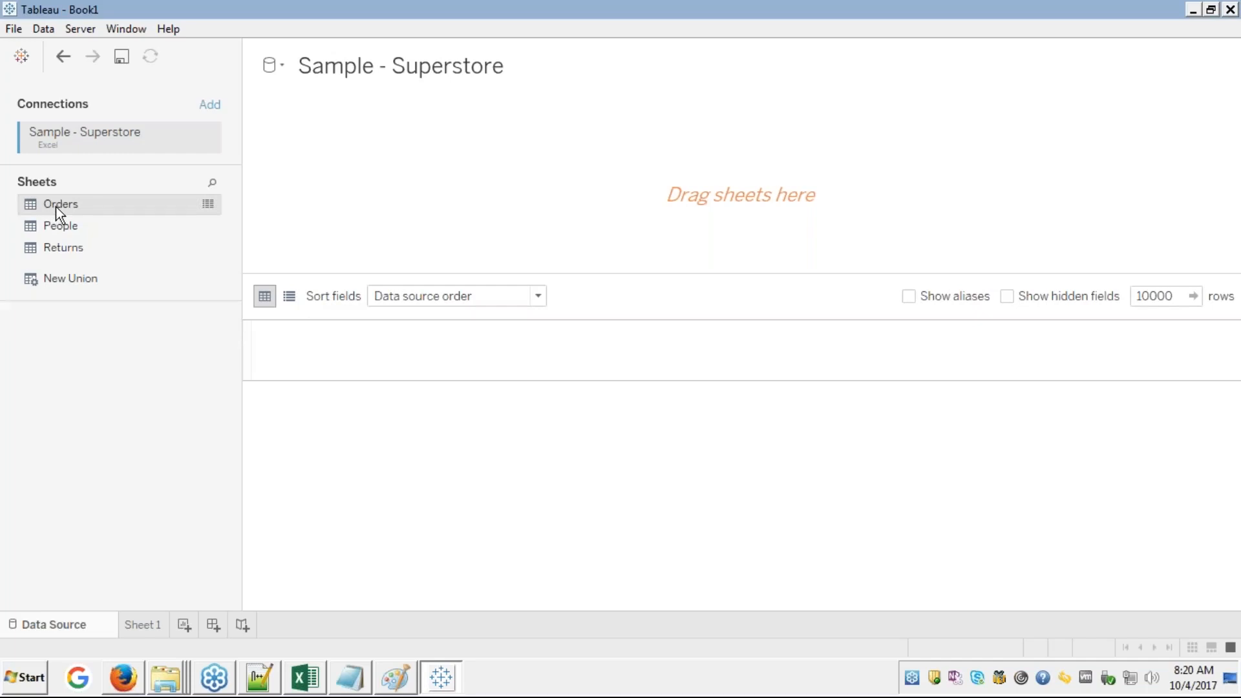
left_click_drag(55, 207, 320, 169)
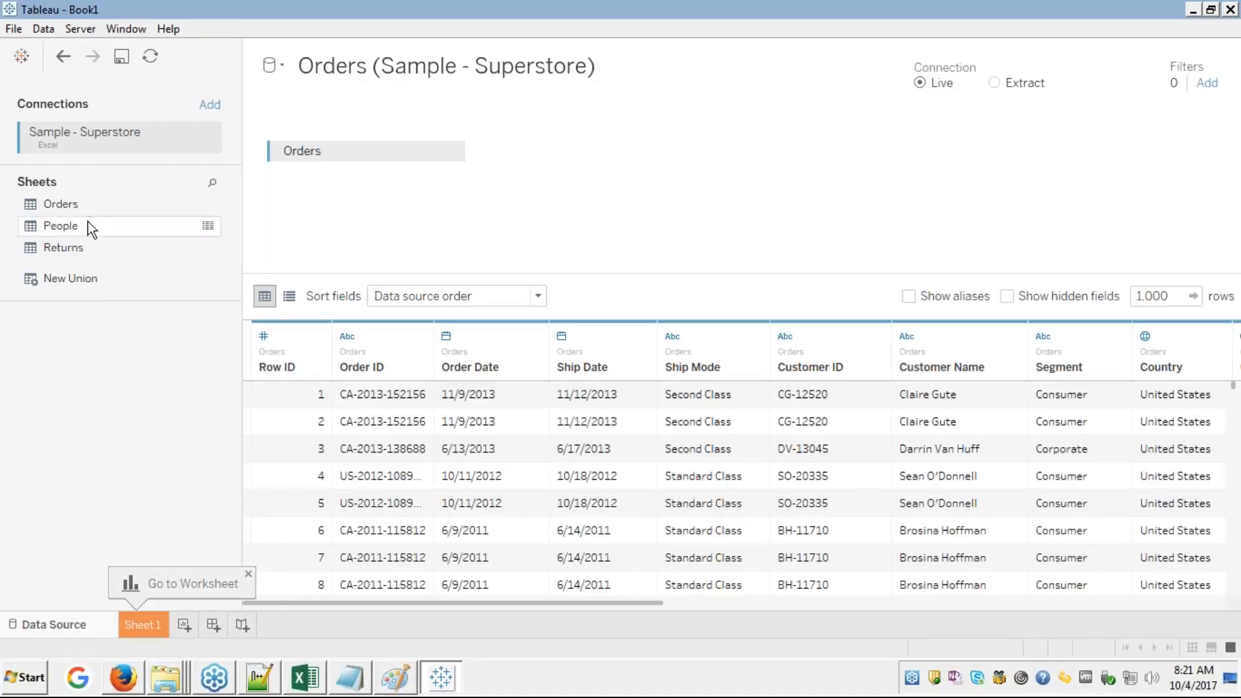
left_click(54, 231)
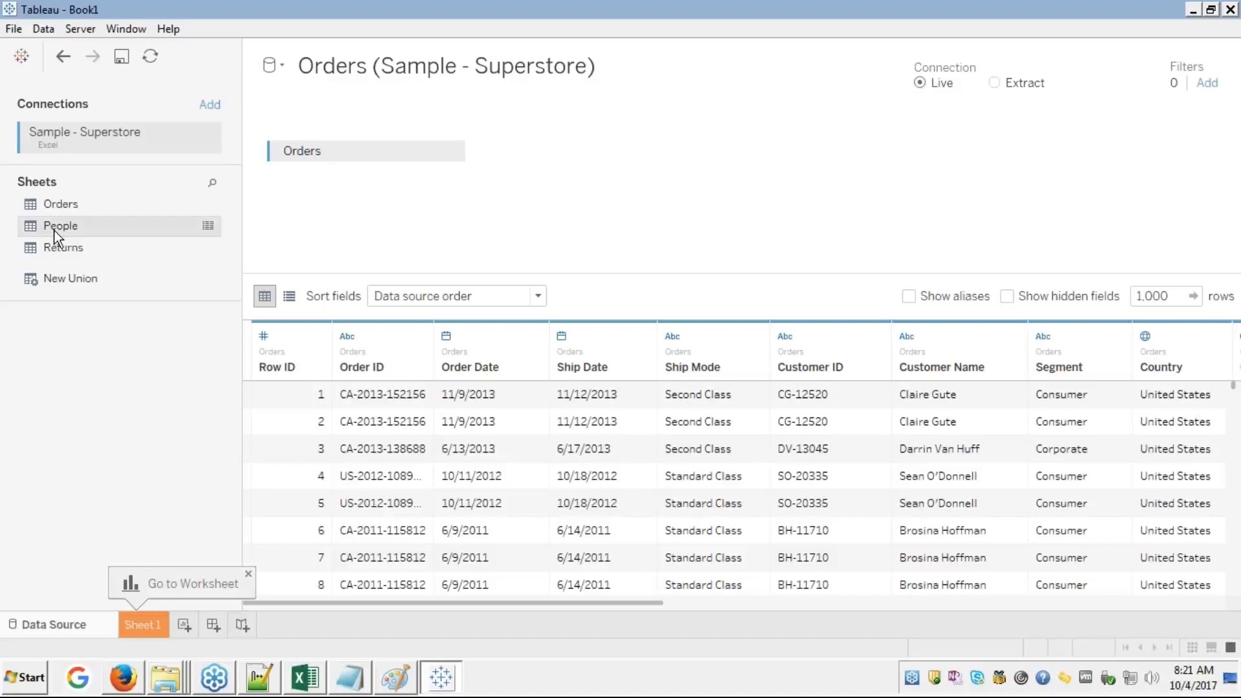
left_click_drag(61, 230, 557, 178)
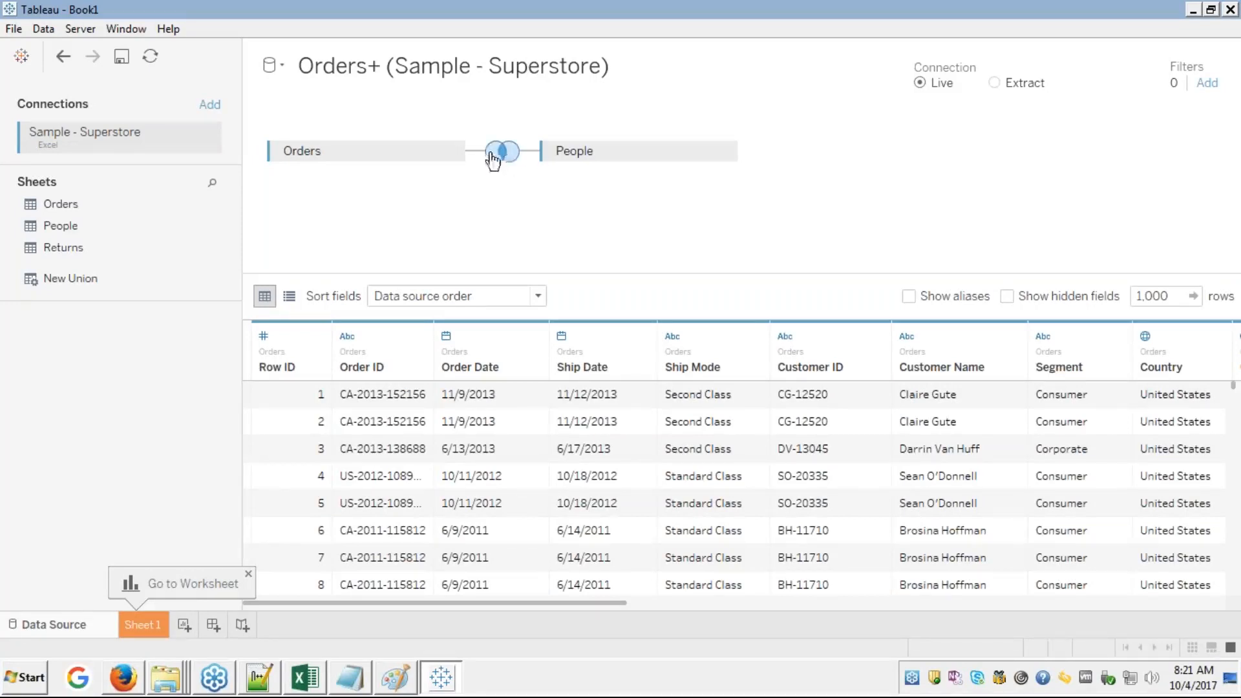
- Review the join between Orders and People, trying the Left, Right and Full Outer join types in turn
left_click(510, 166)
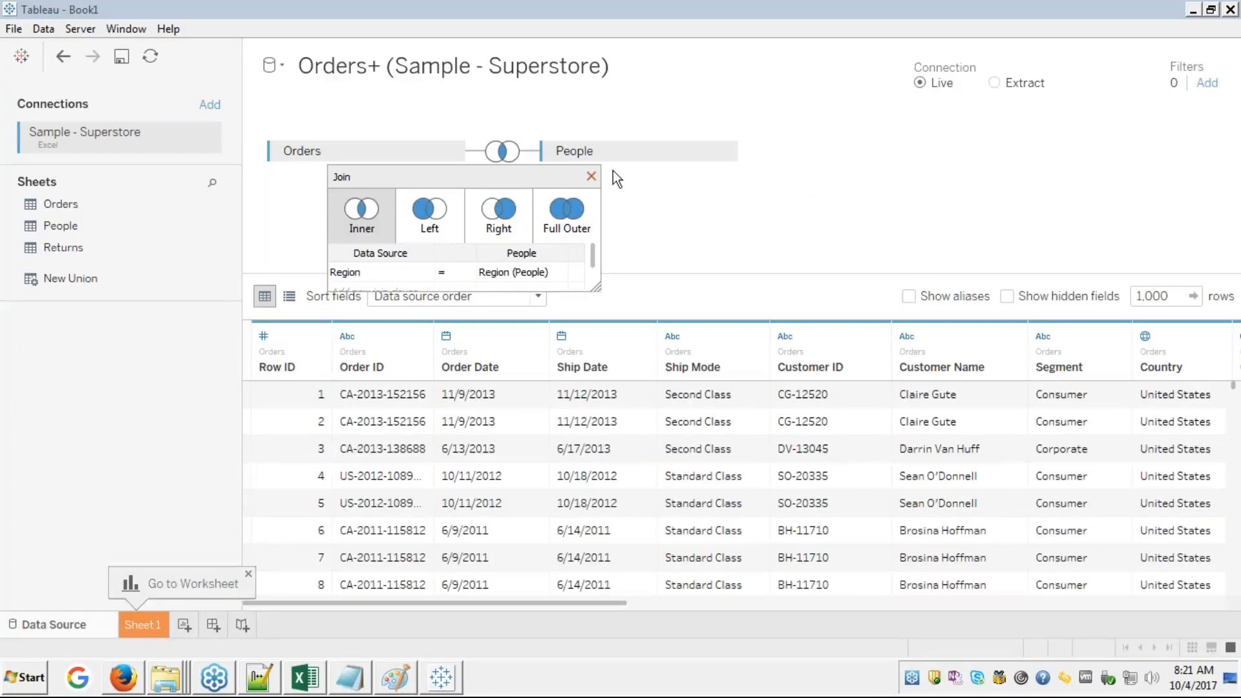
left_click(591, 176)
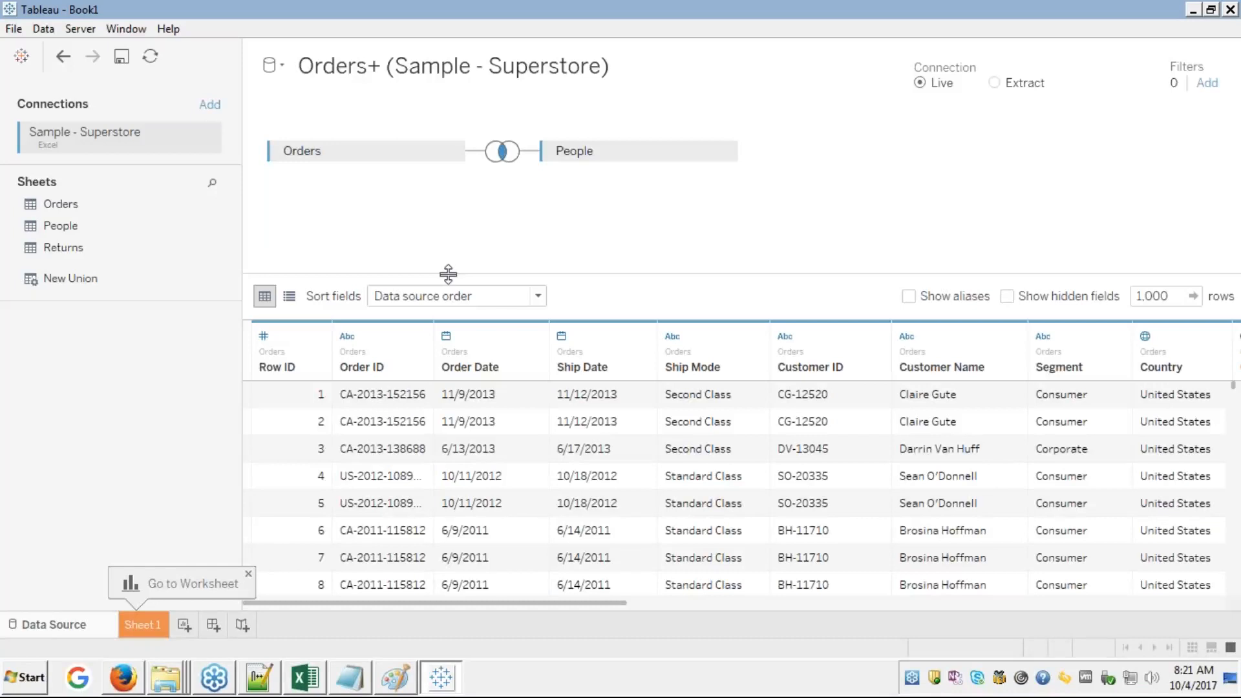
left_click(503, 152)
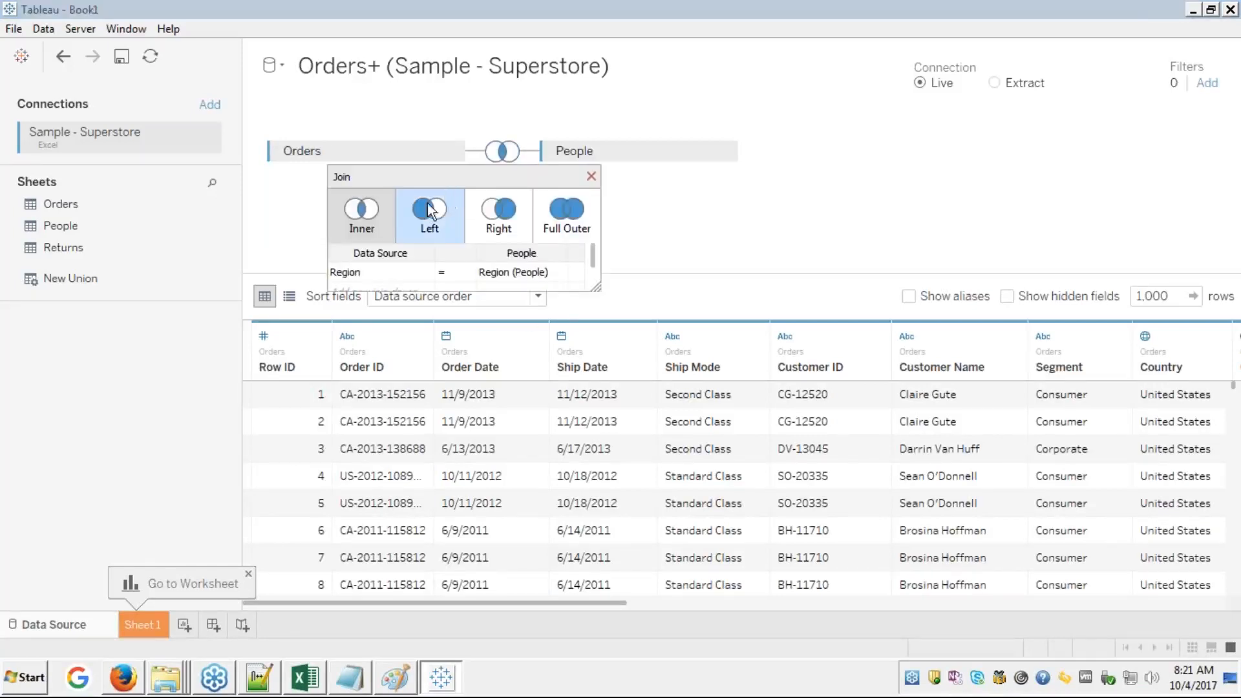
left_click(429, 228)
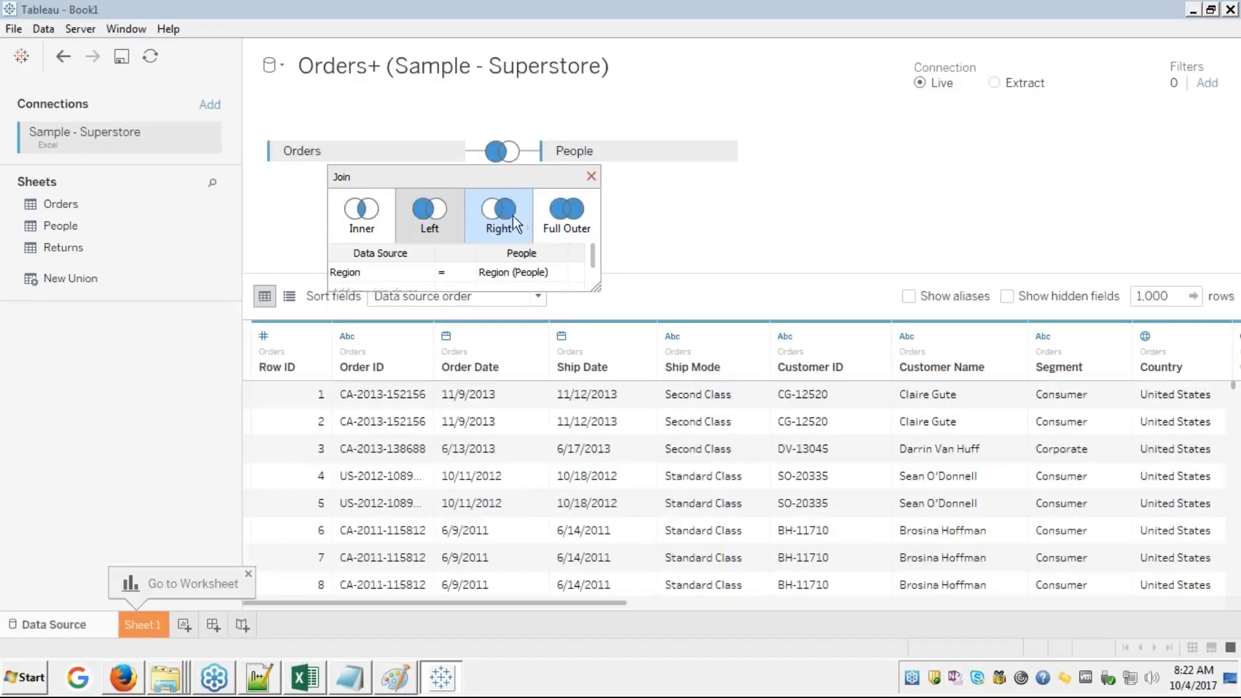
left_click(491, 212)
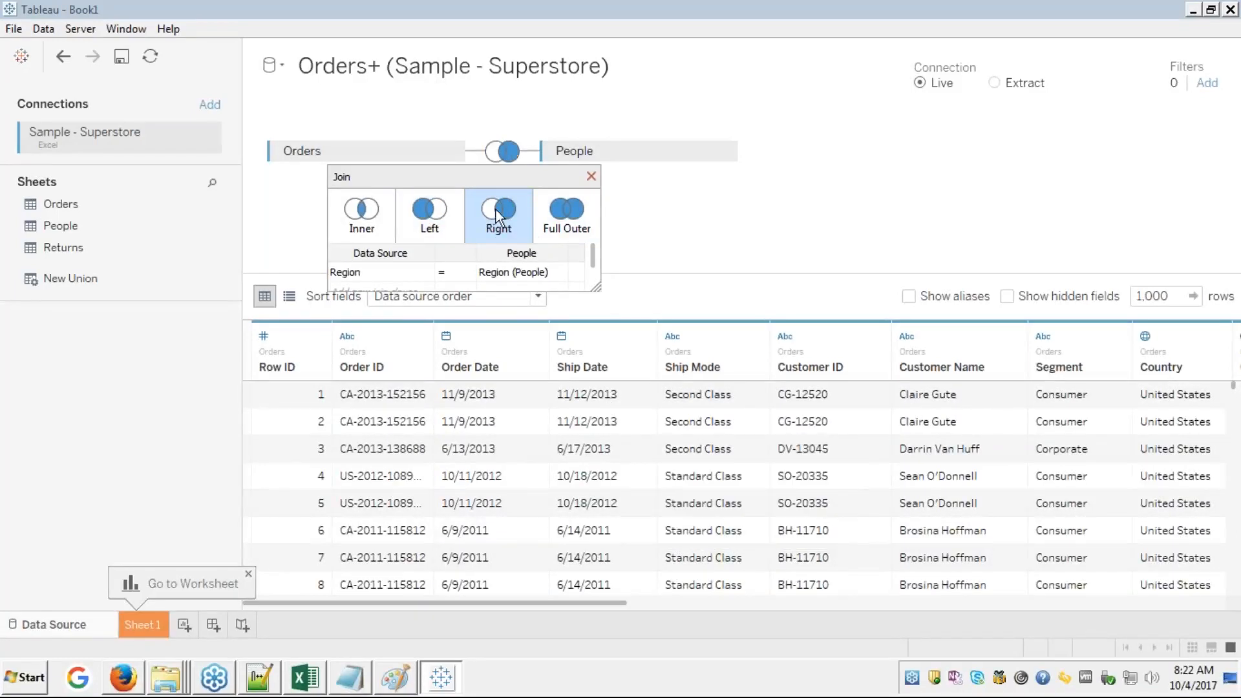
left_click(565, 219)
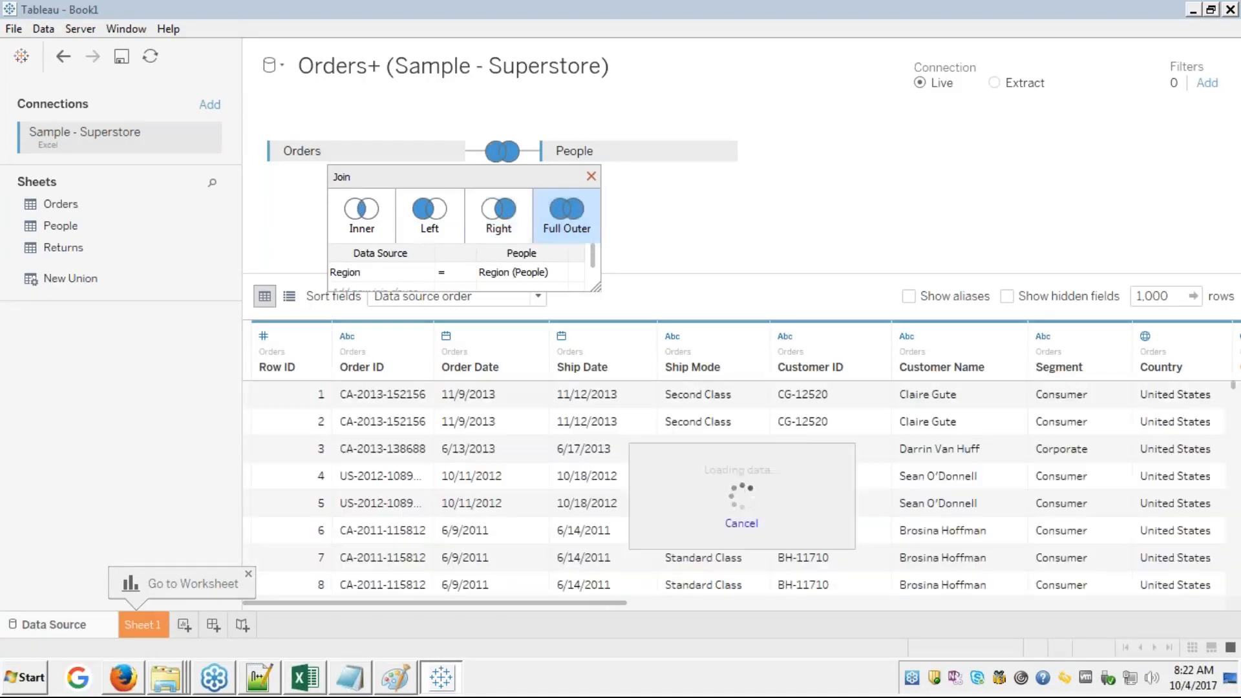
left_click(590, 178)
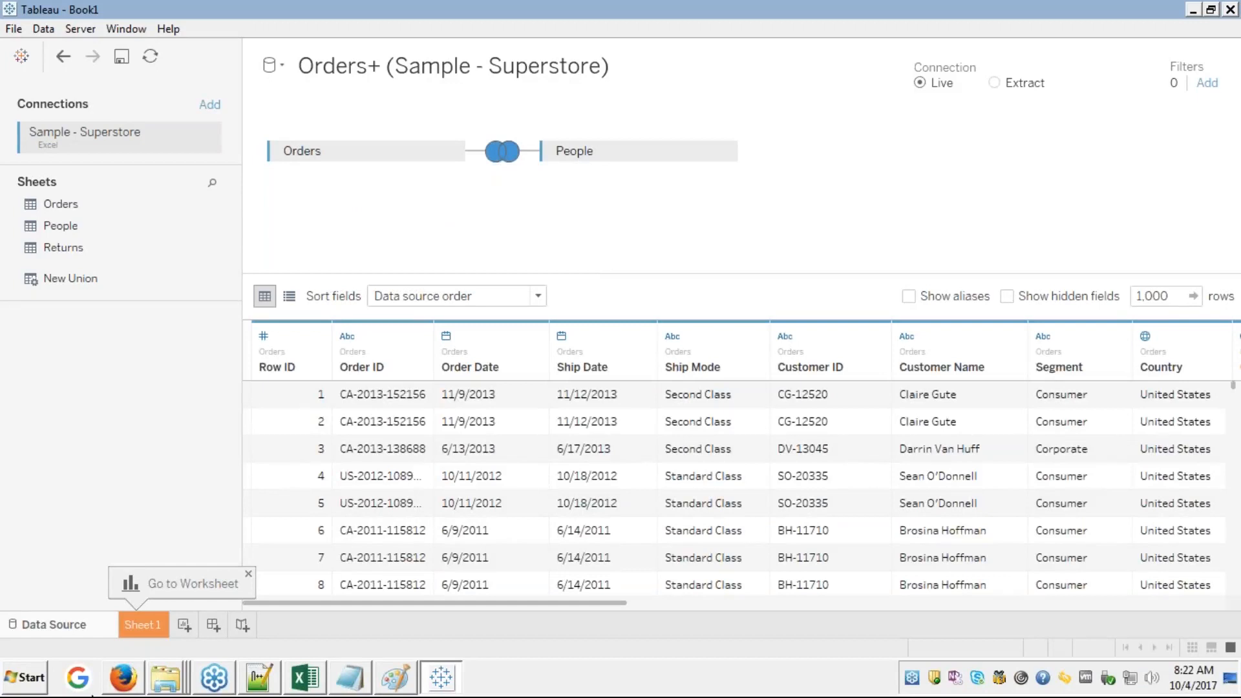
- Set the join between Orders and People to Inner and close the join settings
left_click(161, 679)
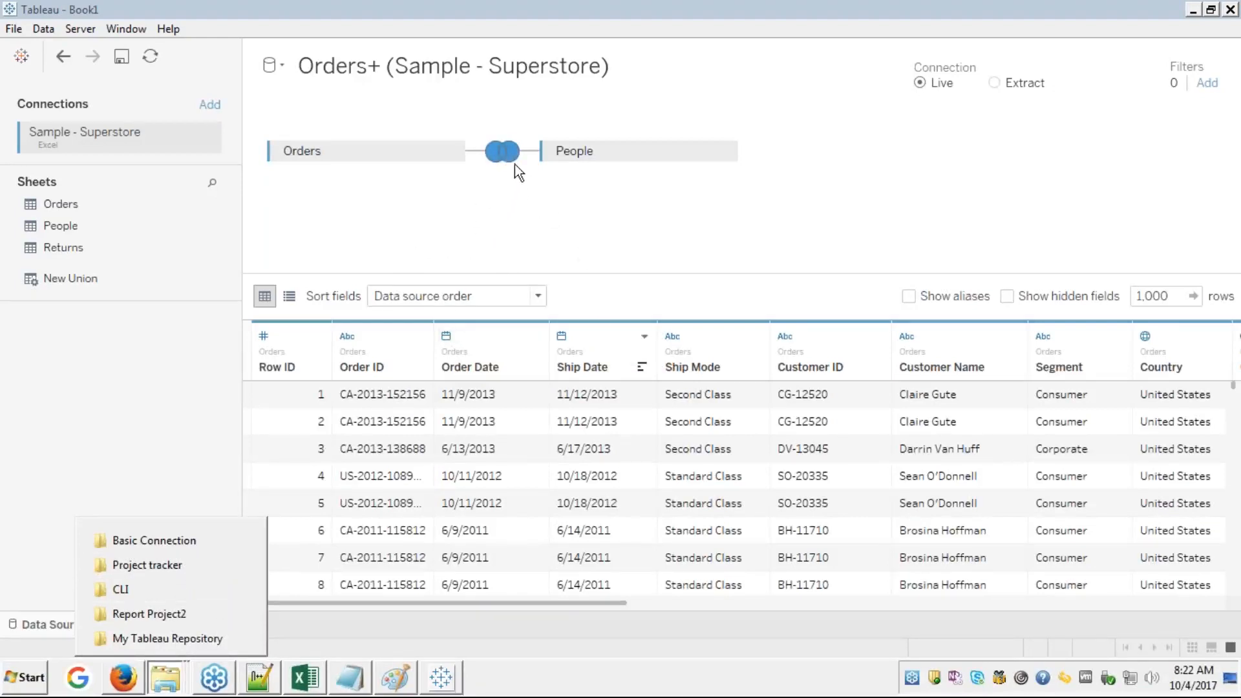
left_click(498, 154)
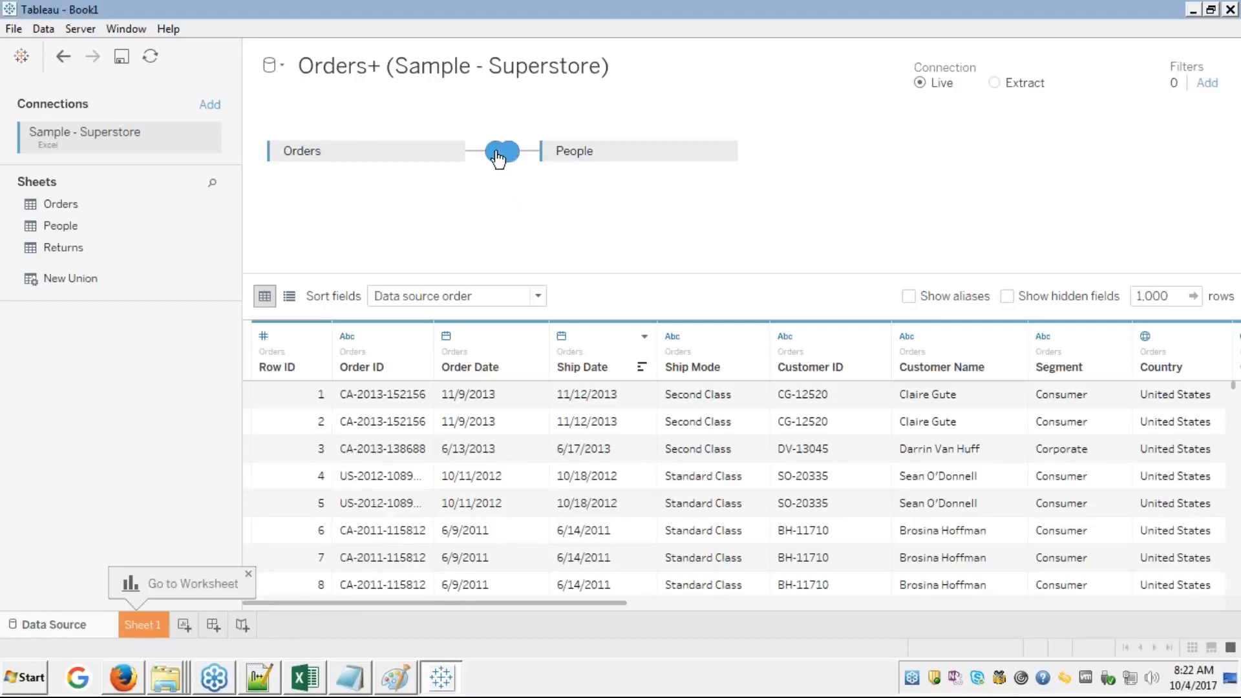
left_click(498, 154)
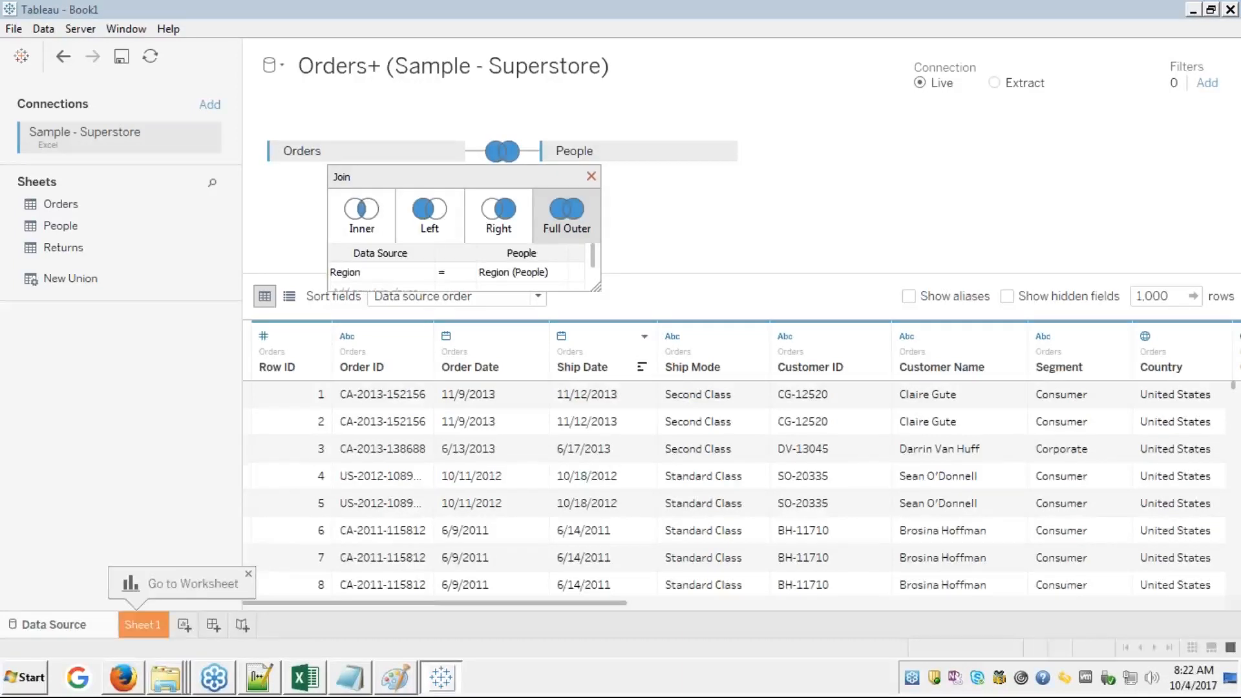
left_click(362, 210)
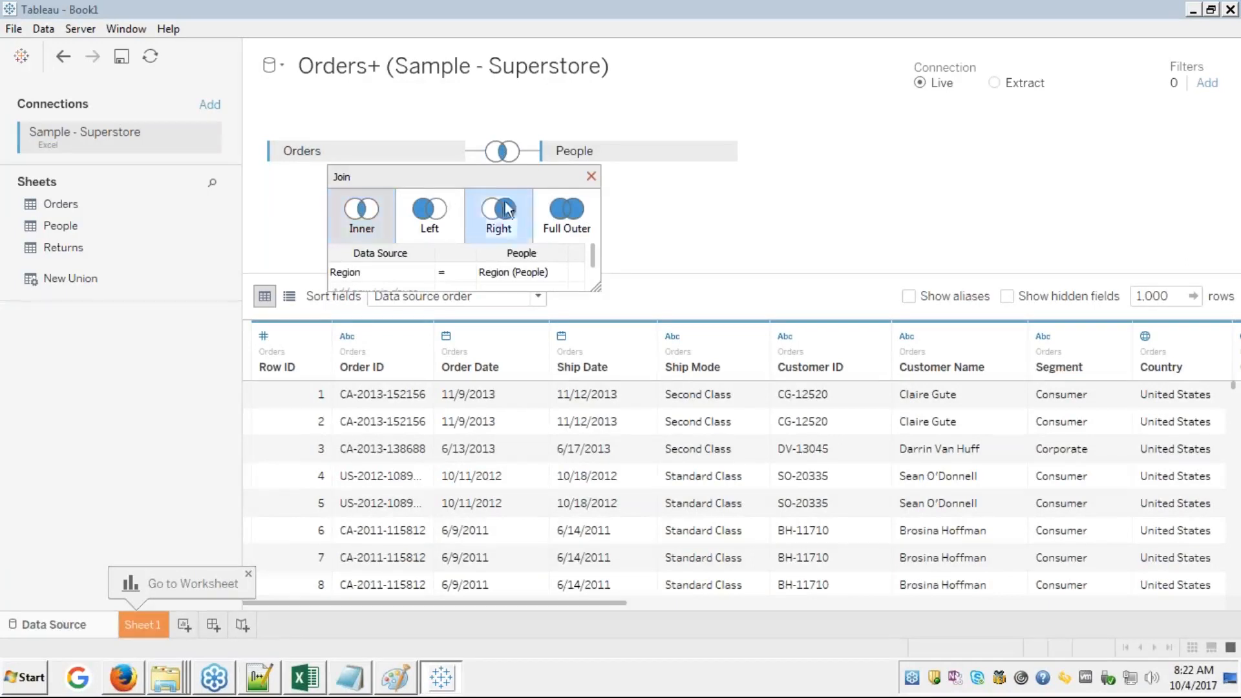
left_click(591, 176)
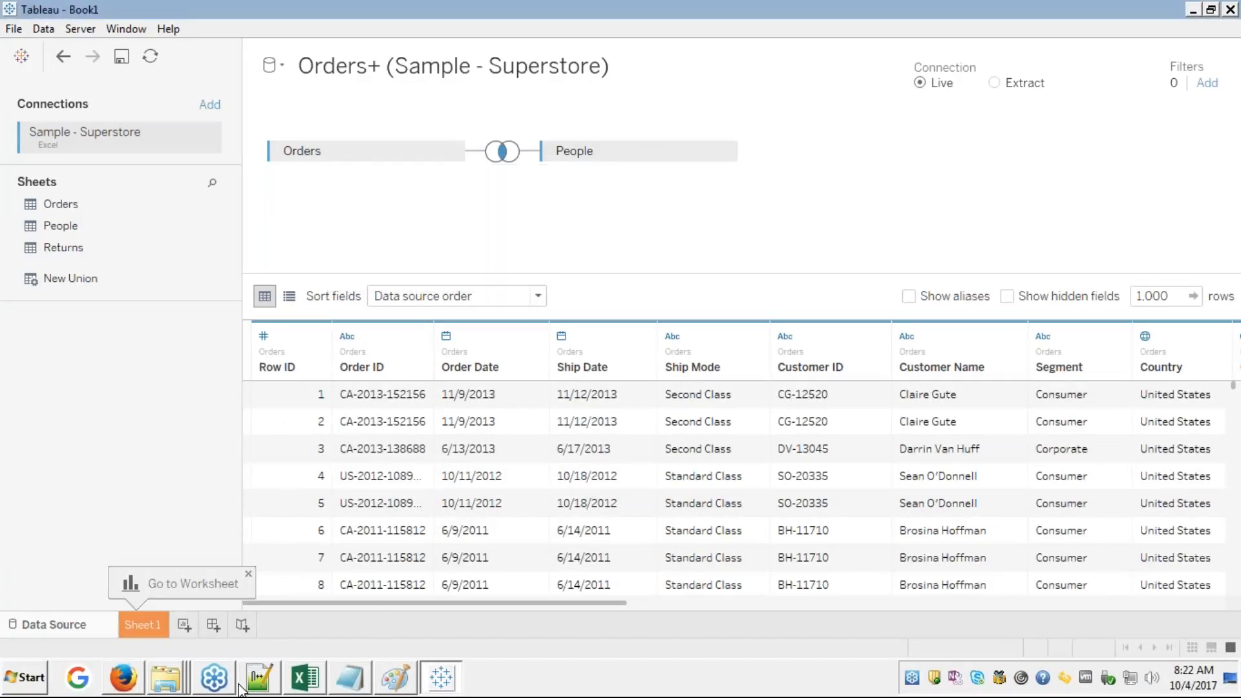
- Switch to the Basic Connection folder and open the workbook Sample - Superstore.xls in Excel
right_click(160, 678)
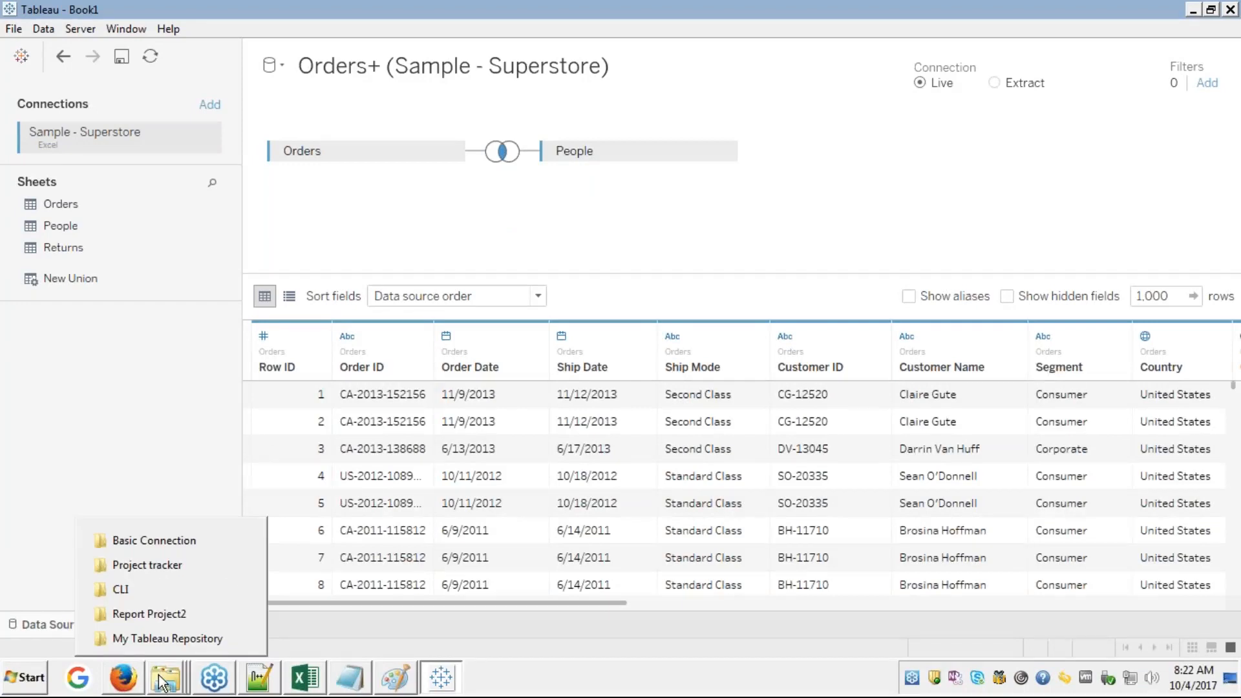
left_click(149, 542)
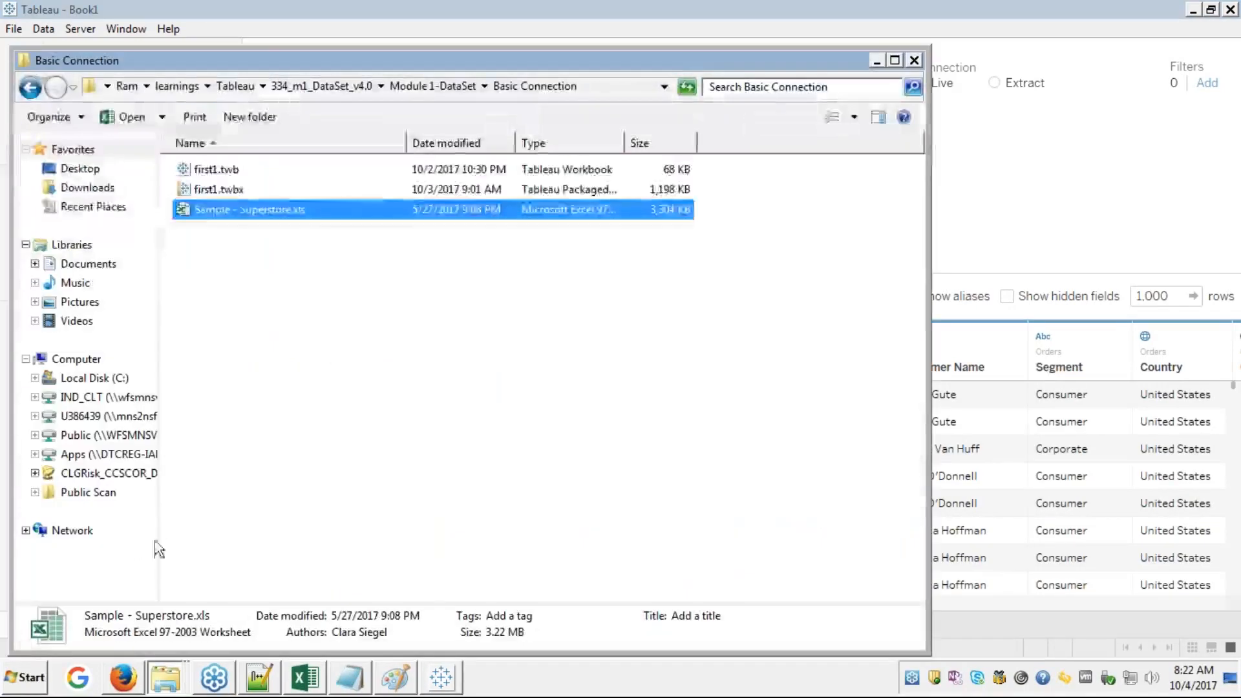
key("F2")
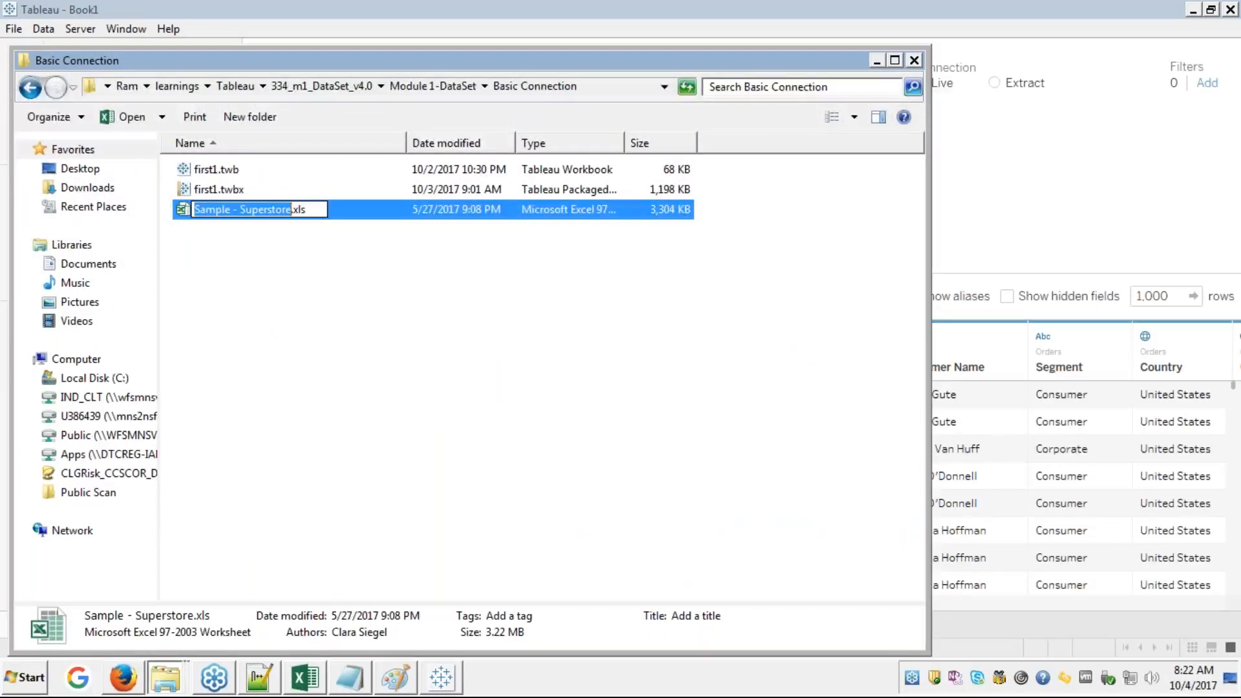
left_click(280, 239)
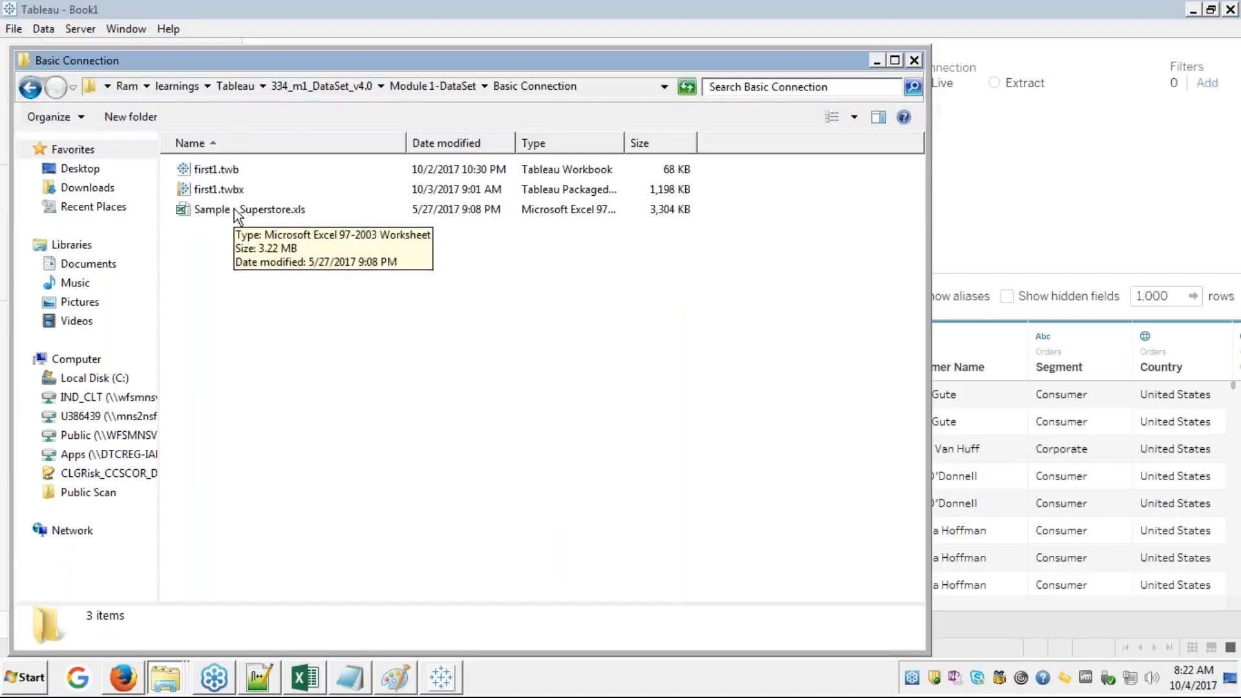
double_click(246, 209)
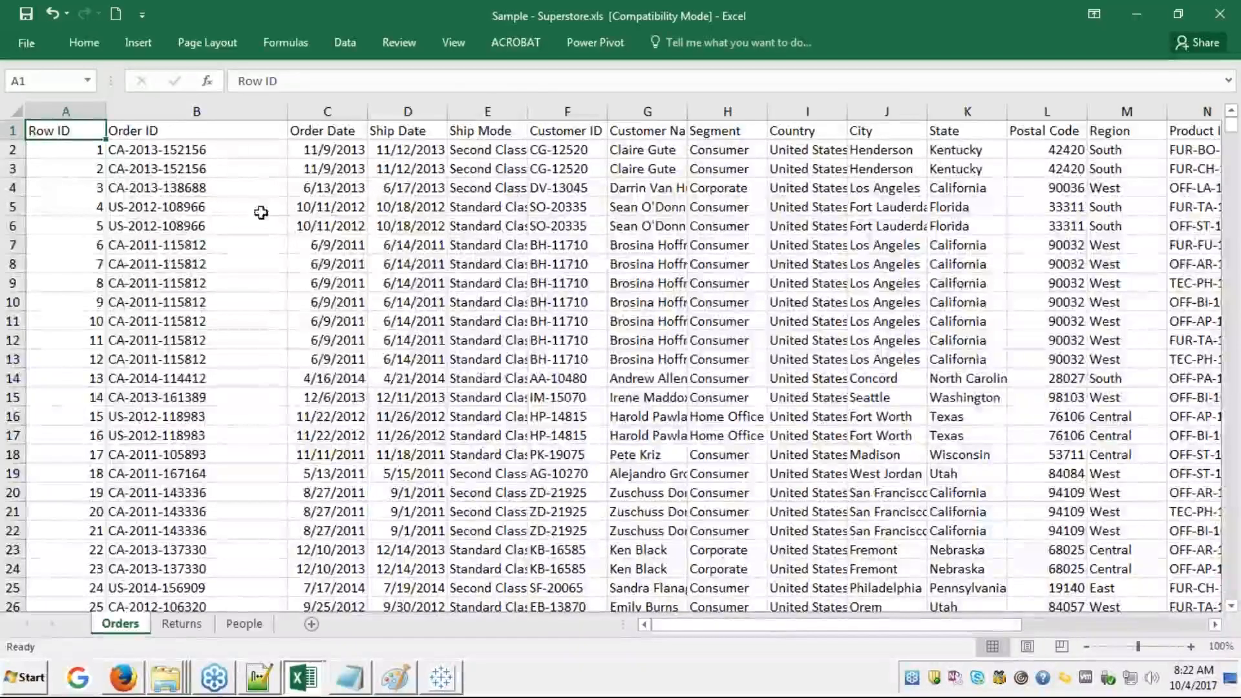
- Look through the Returns, People and Orders sheets of the workbook to compare their columns
left_click(188, 634)
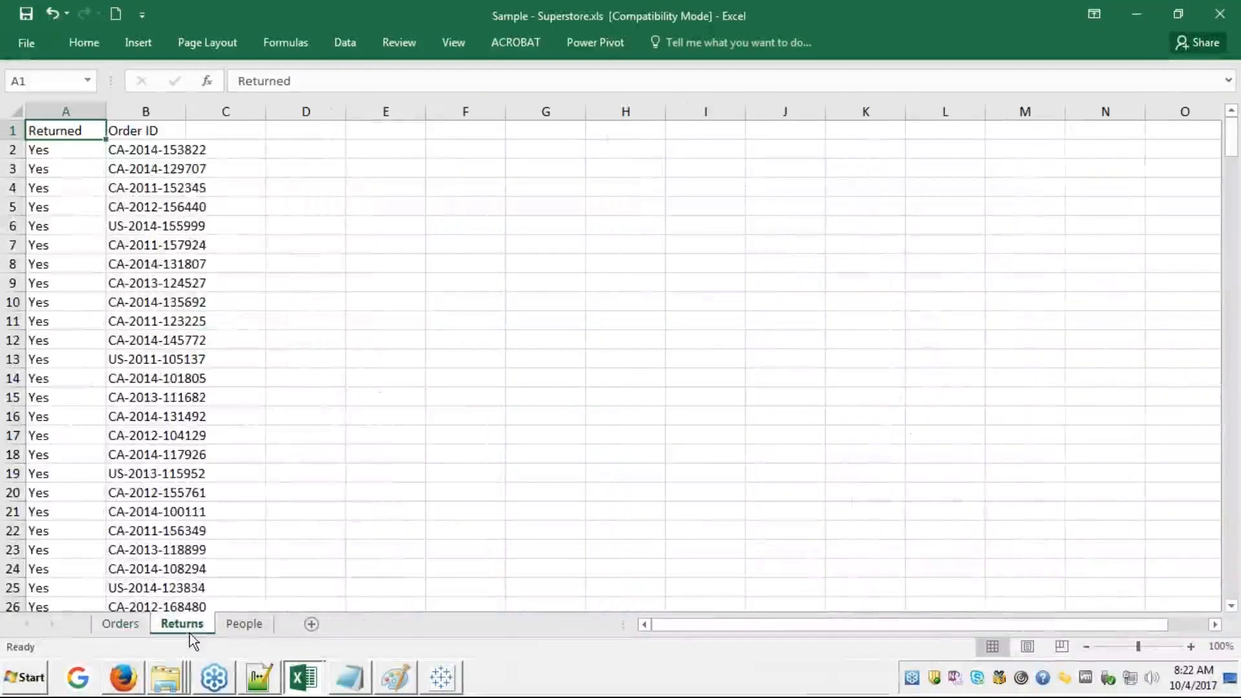
left_click(239, 632)
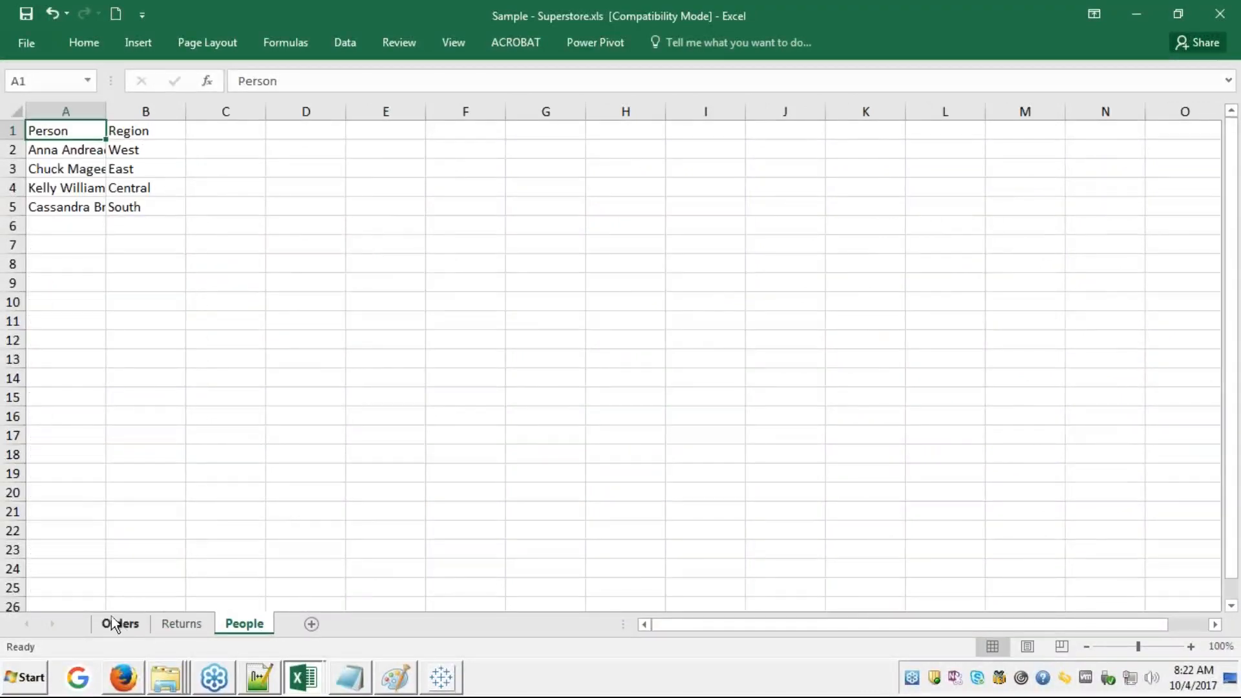
left_click(123, 627)
left_click(238, 625)
left_click(181, 626)
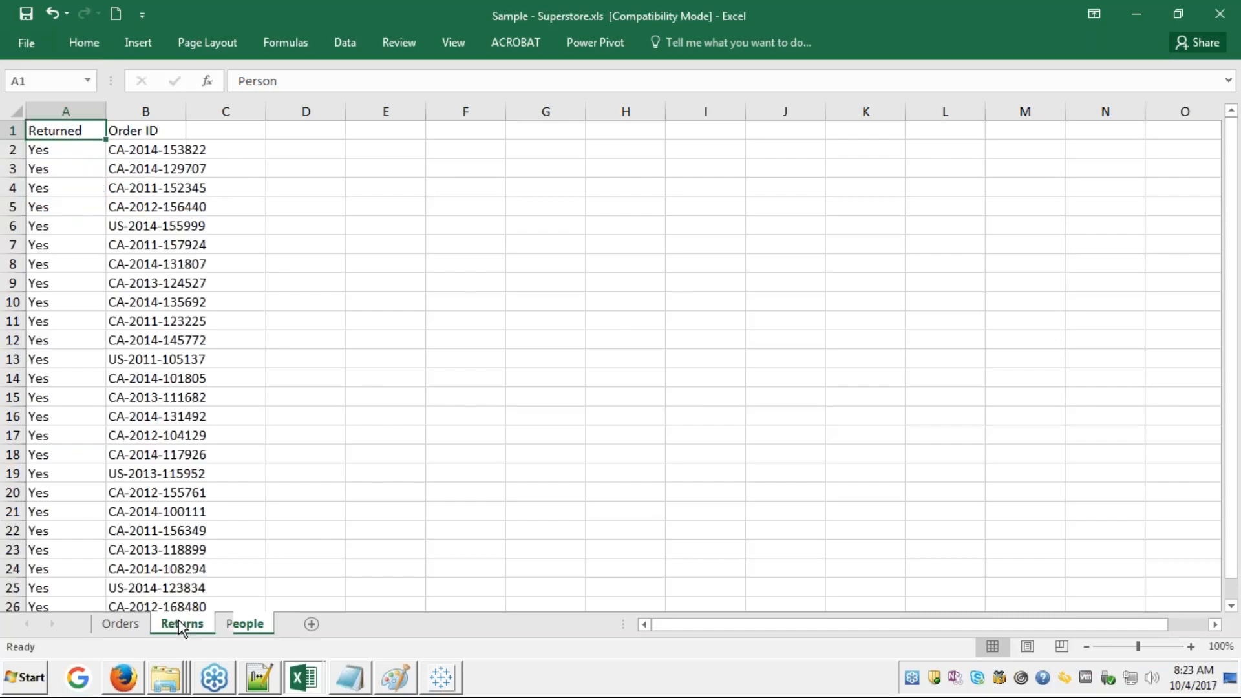
- Clear all data on the Orders sheet from row 6 down, keeping the header and the first four records
left_click(116, 627)
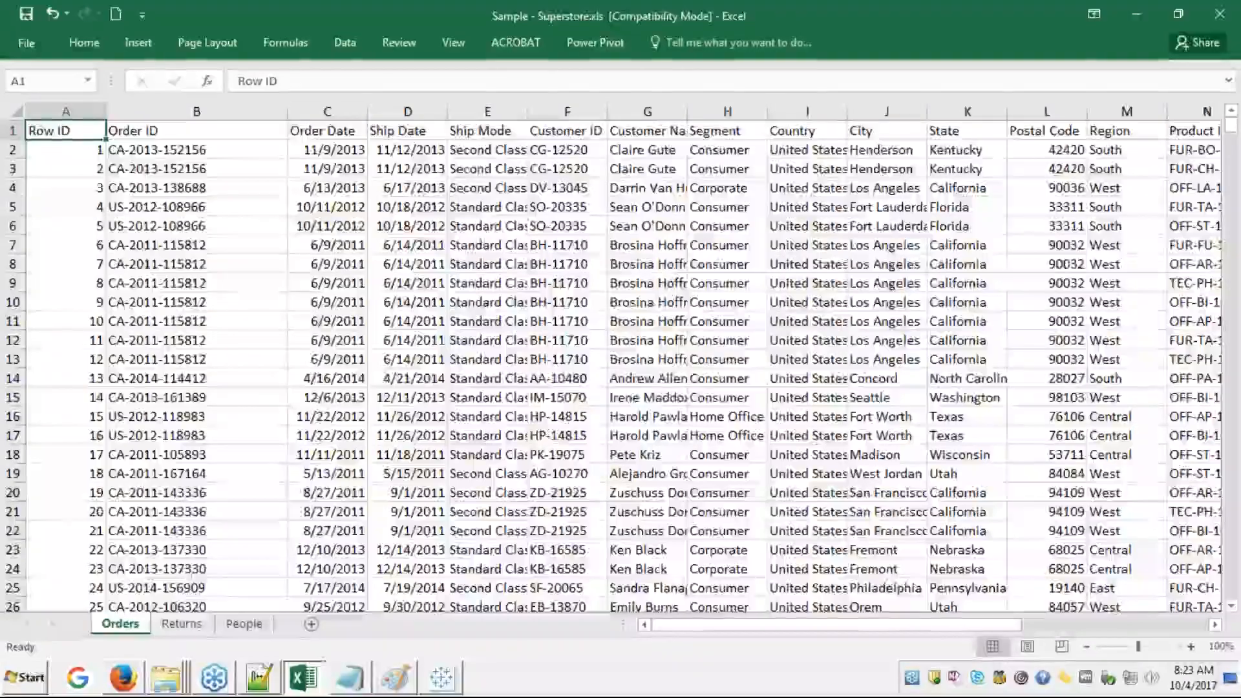
left_click(34, 193)
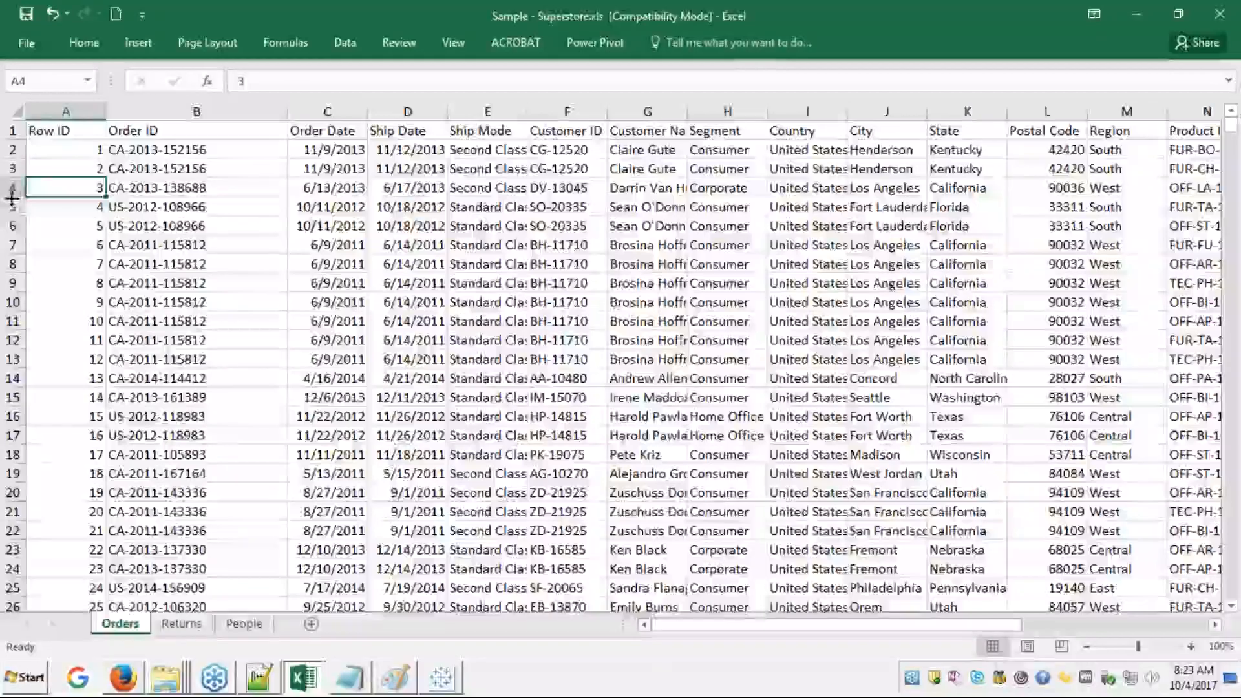
left_click(11, 226)
key("ctrl+shift+Down")
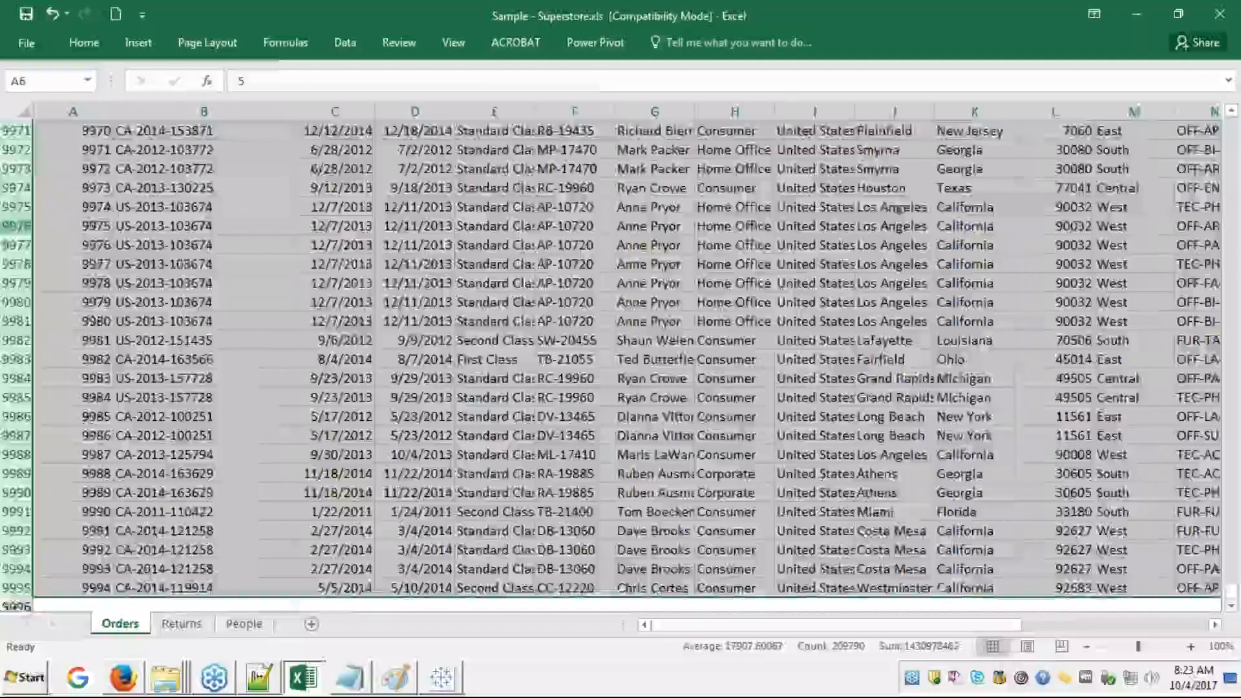
key("Delete")
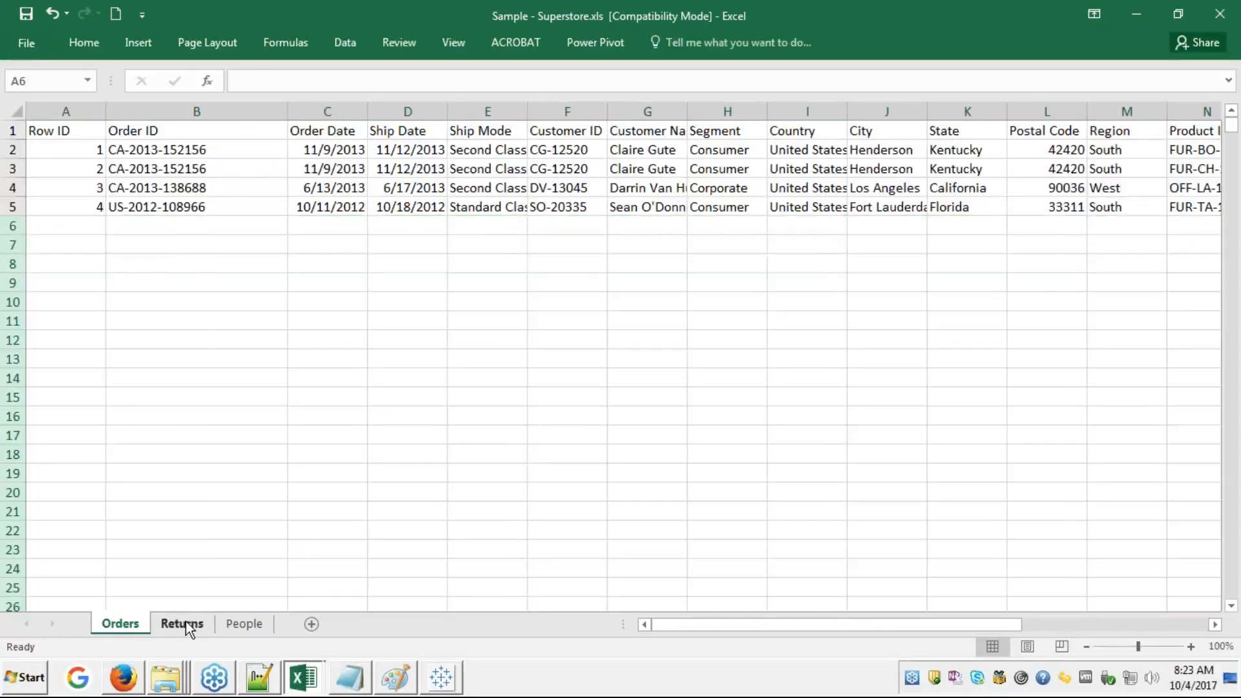
- Clear the Returns sheet from row 5 down, keeping the header and three records, and autofit the Order ID column
left_click(183, 624)
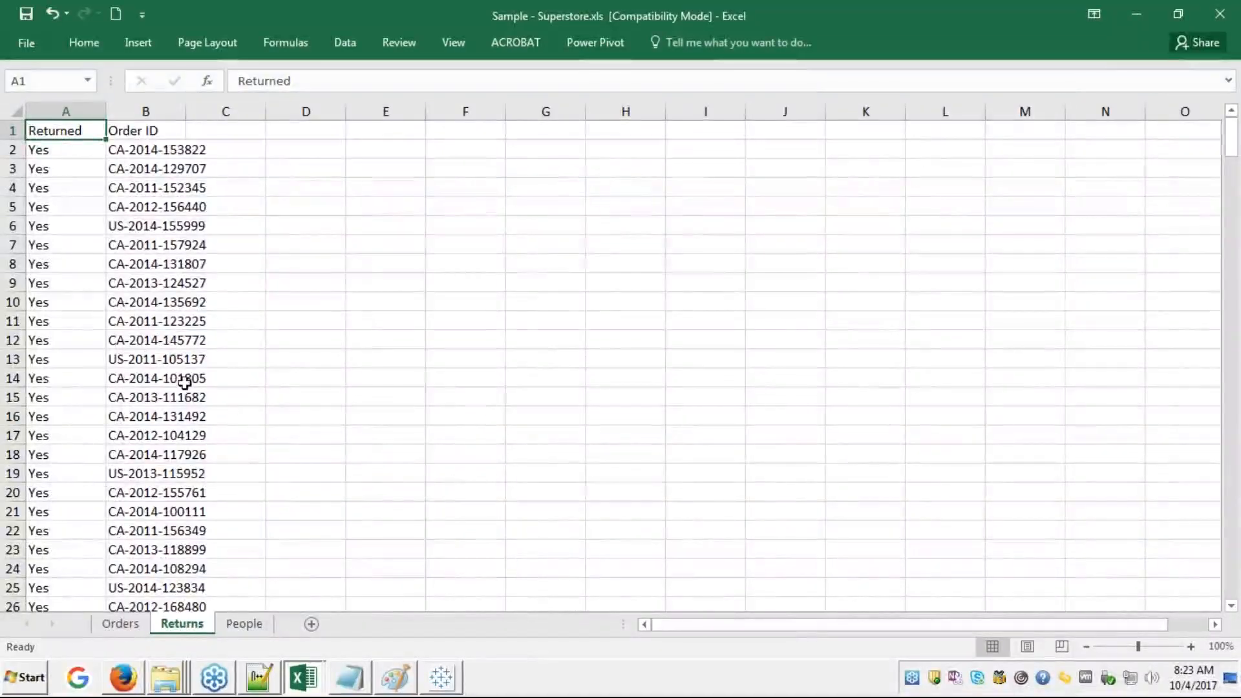
left_click(121, 621)
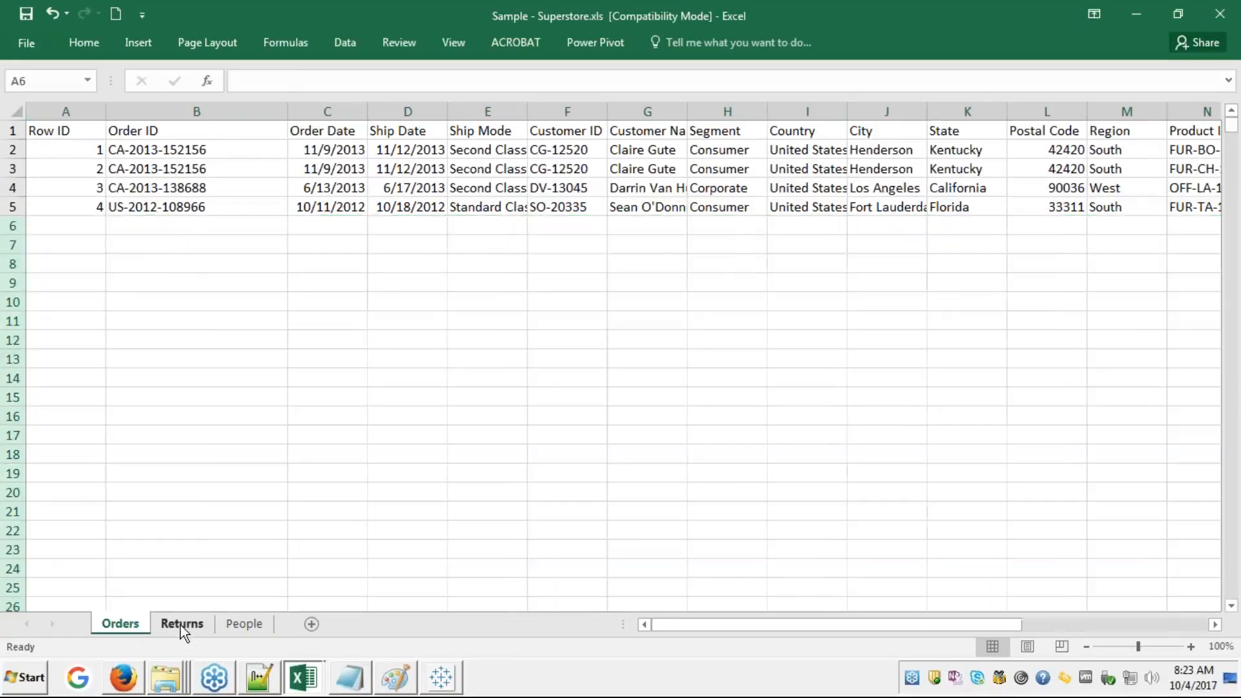
left_click(181, 625)
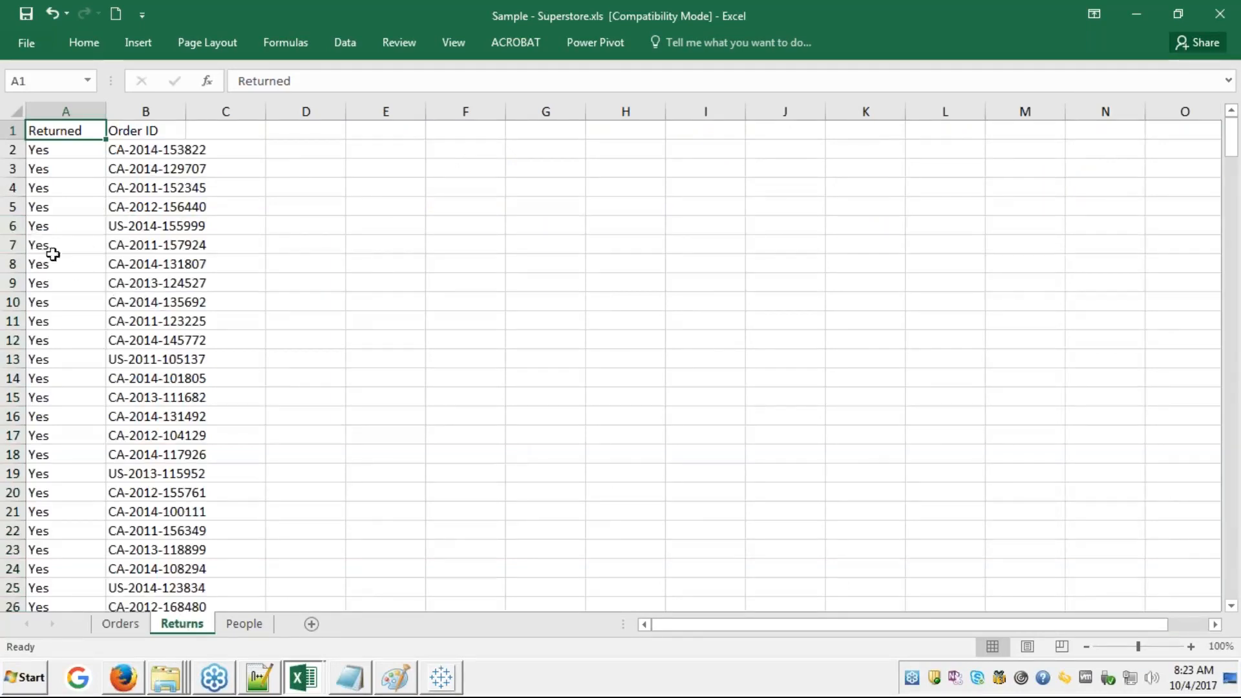
left_click_drag(13, 206, 13, 608)
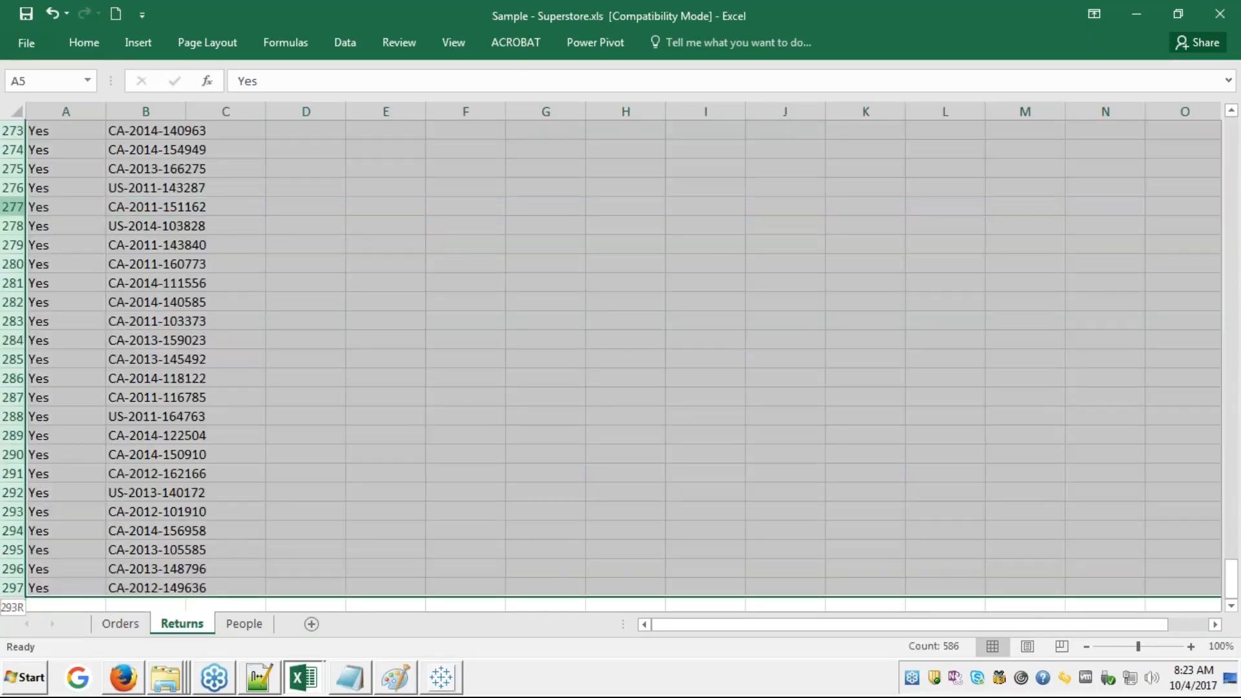
key("ctrl+BackSpace")
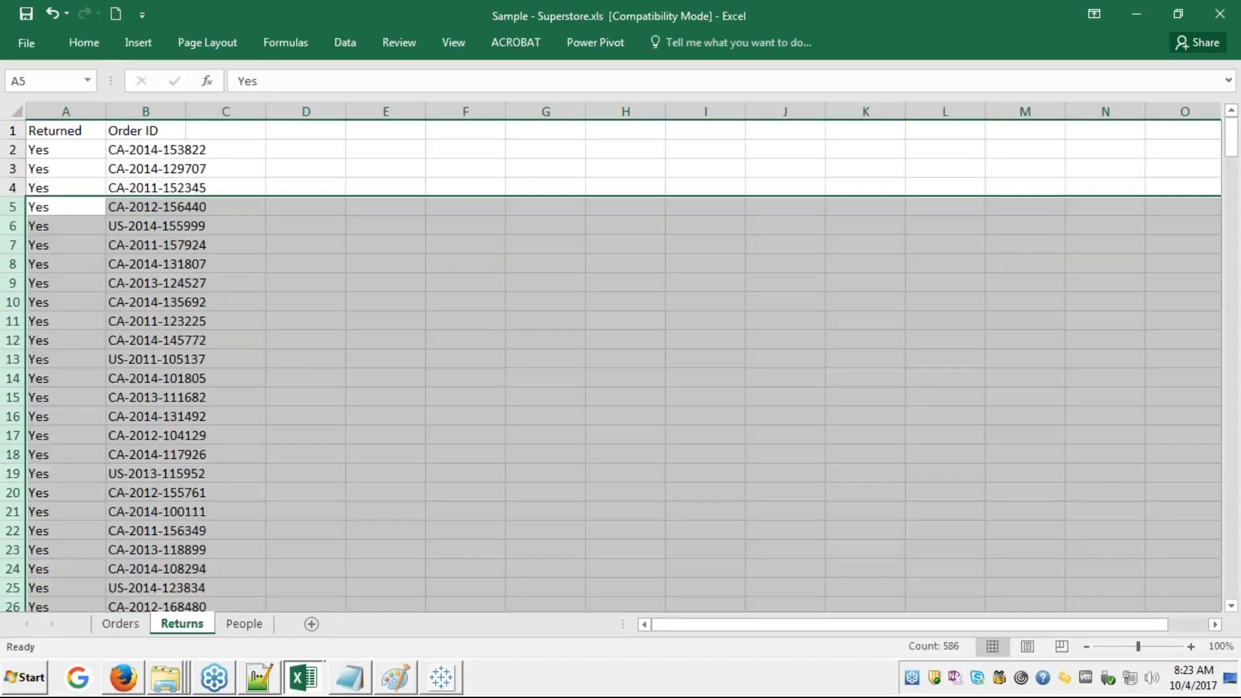
key("Delete")
left_click(191, 186)
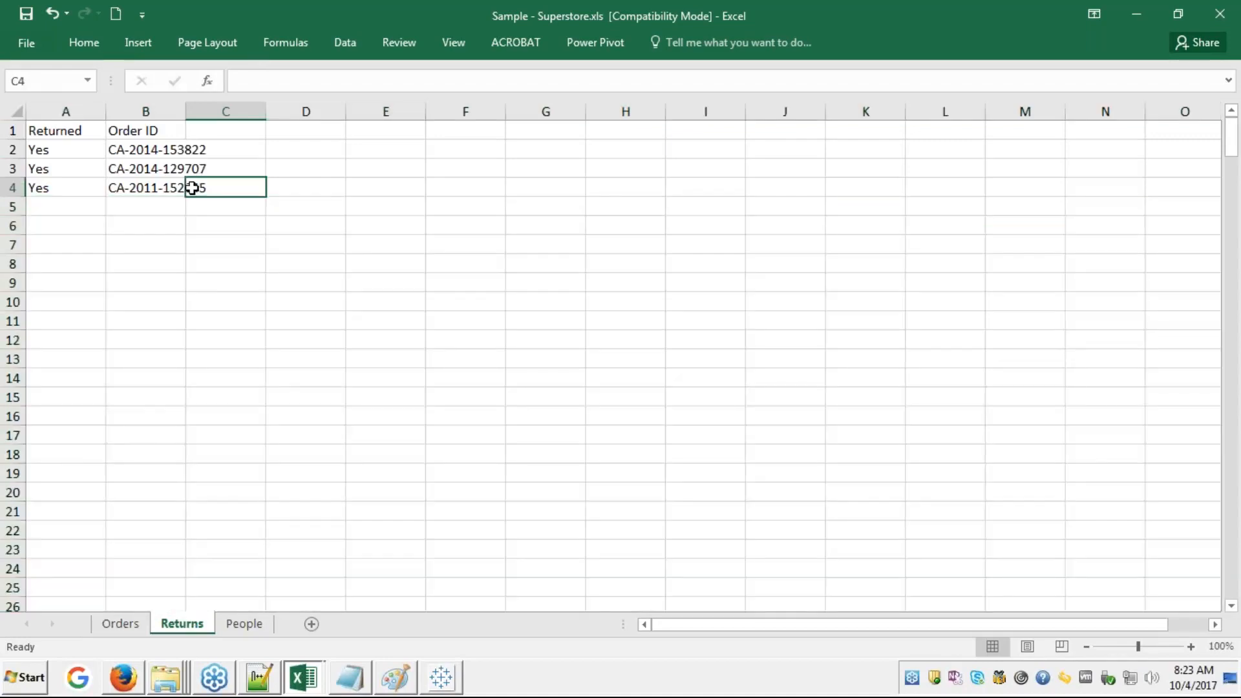
double_click(186, 117)
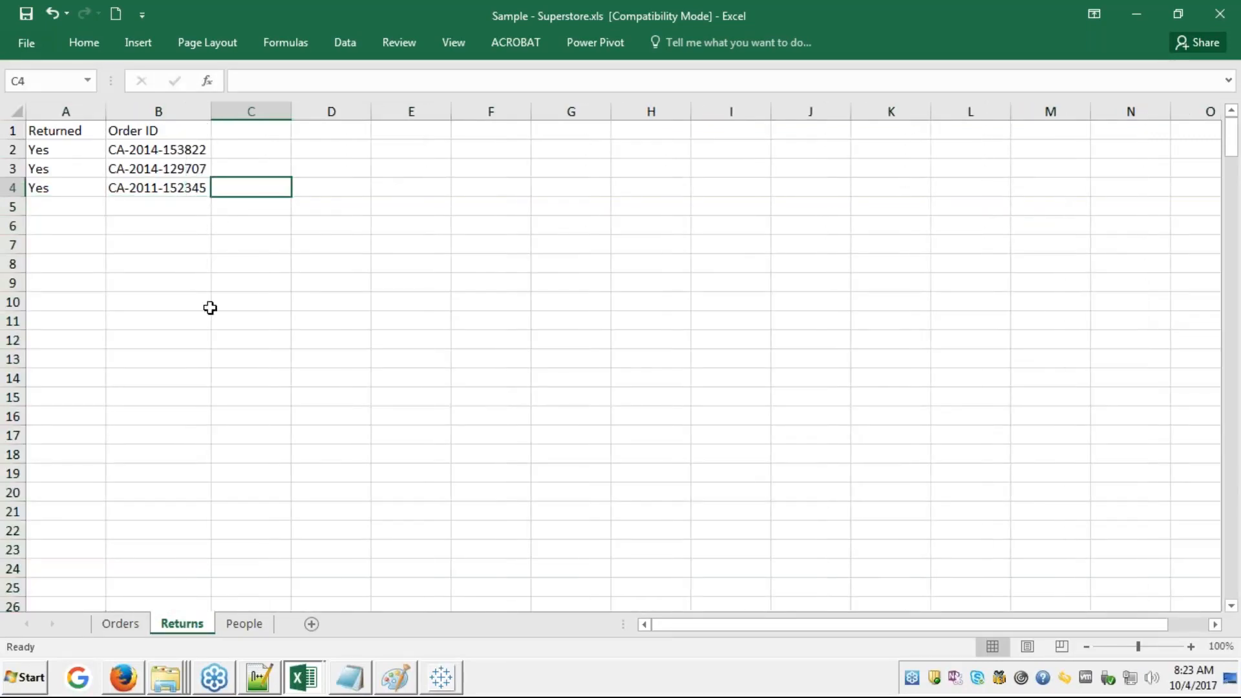
- From the Orders sheet, save the reduced workbook as Sample - Superstore_test.xls in the Basic Connection folder
left_click(123, 622)
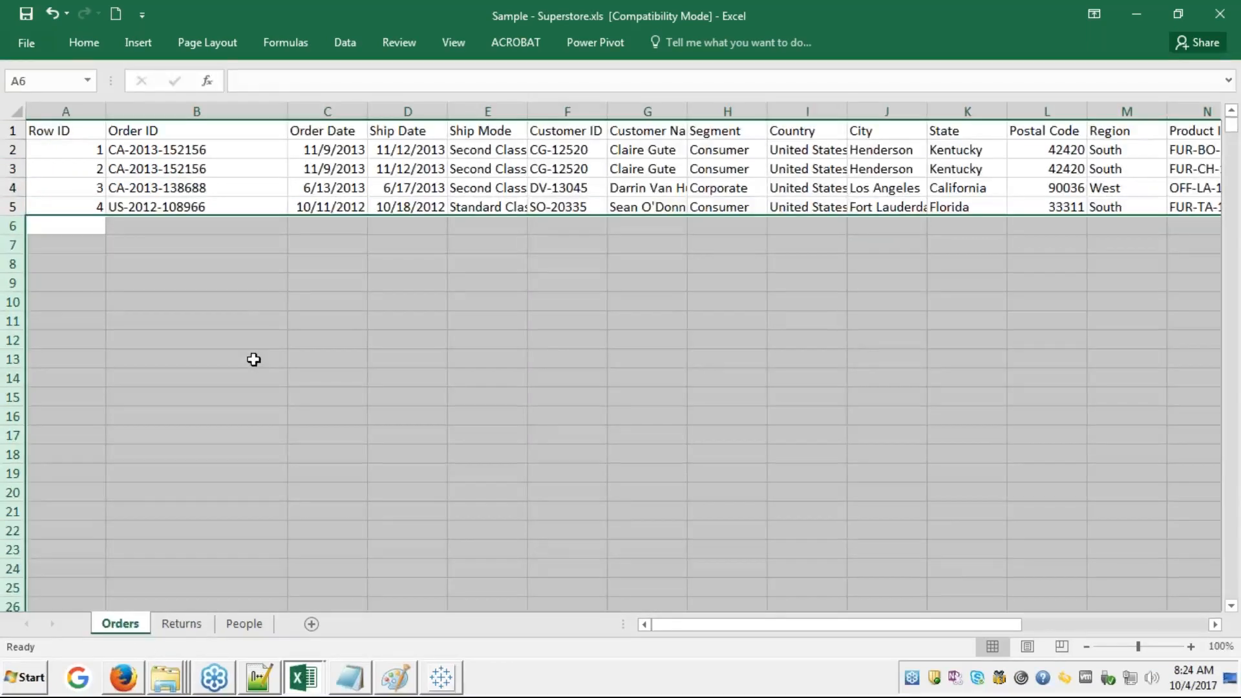
left_click(245, 154)
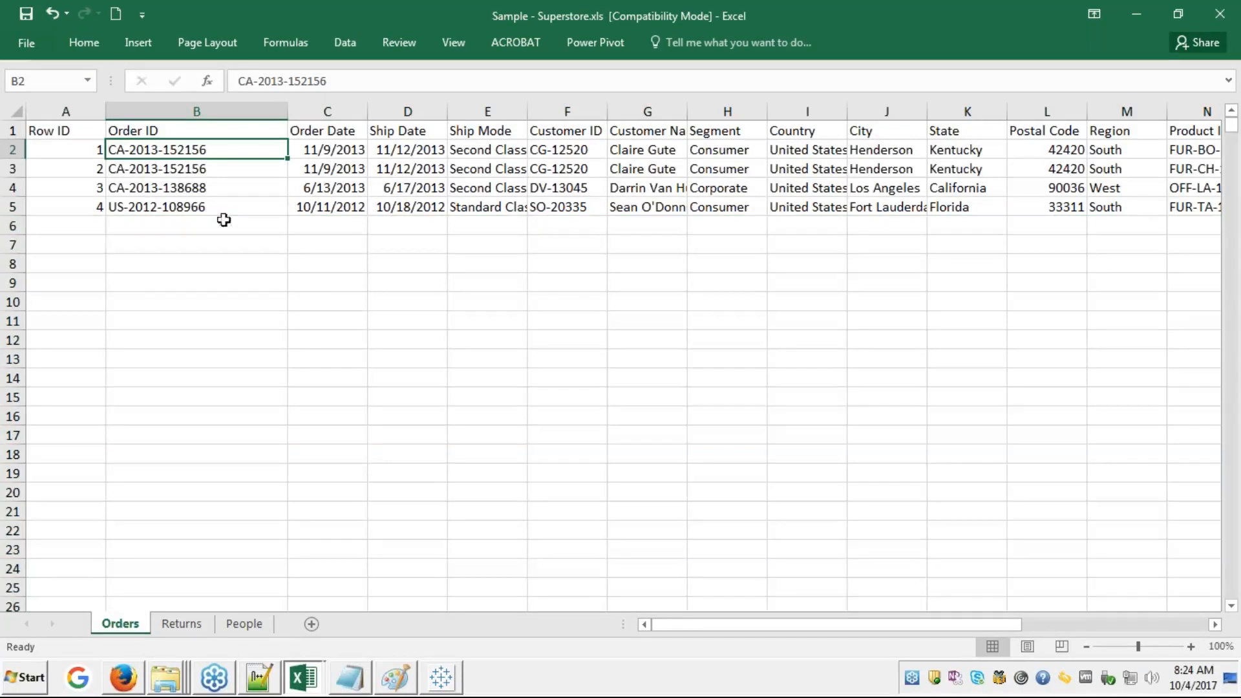
left_click(28, 44)
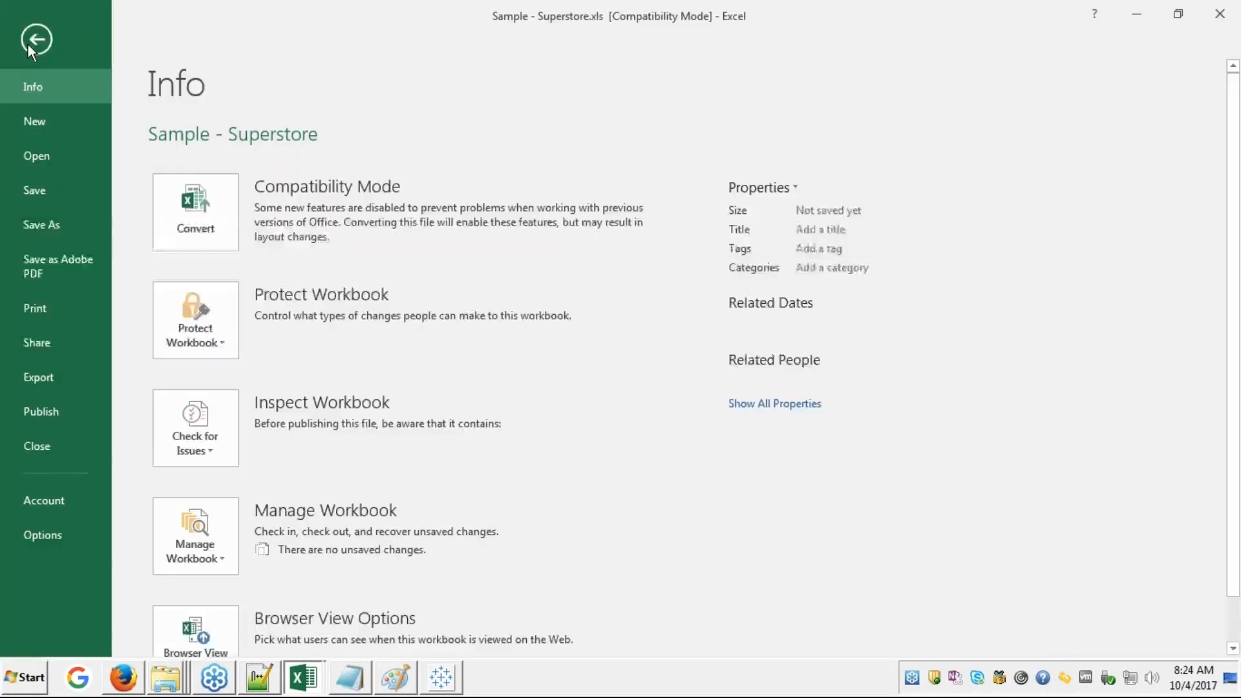
left_click(39, 228)
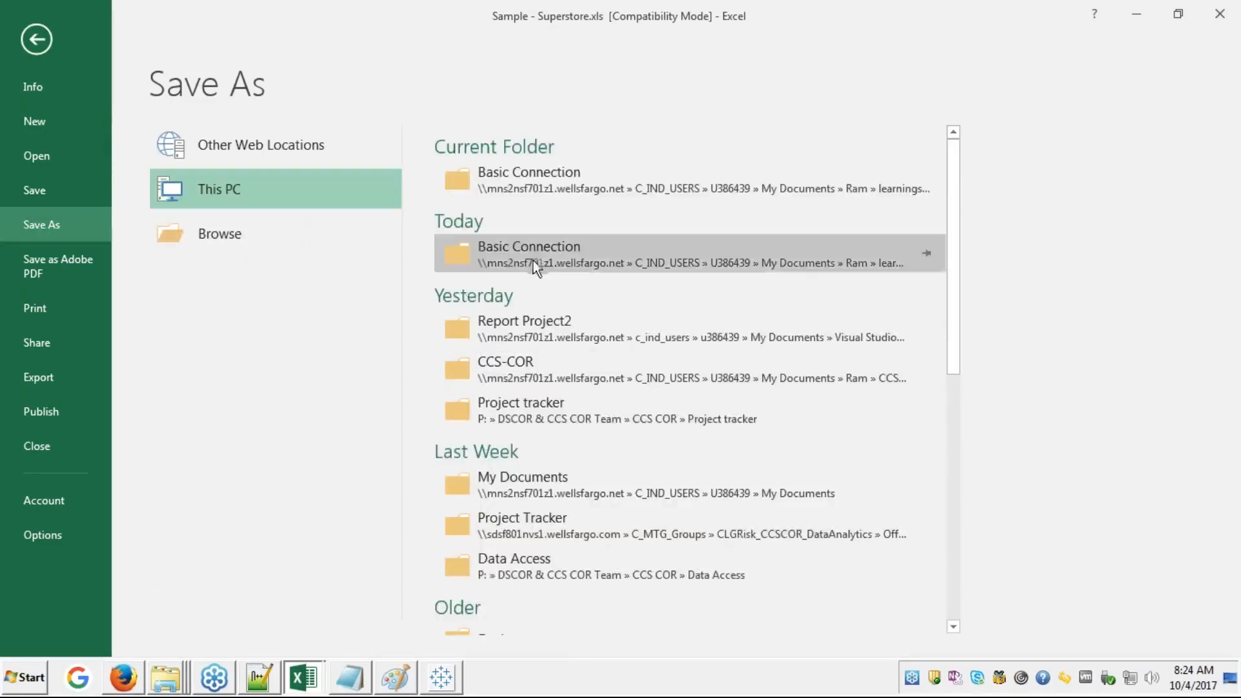
left_click(534, 185)
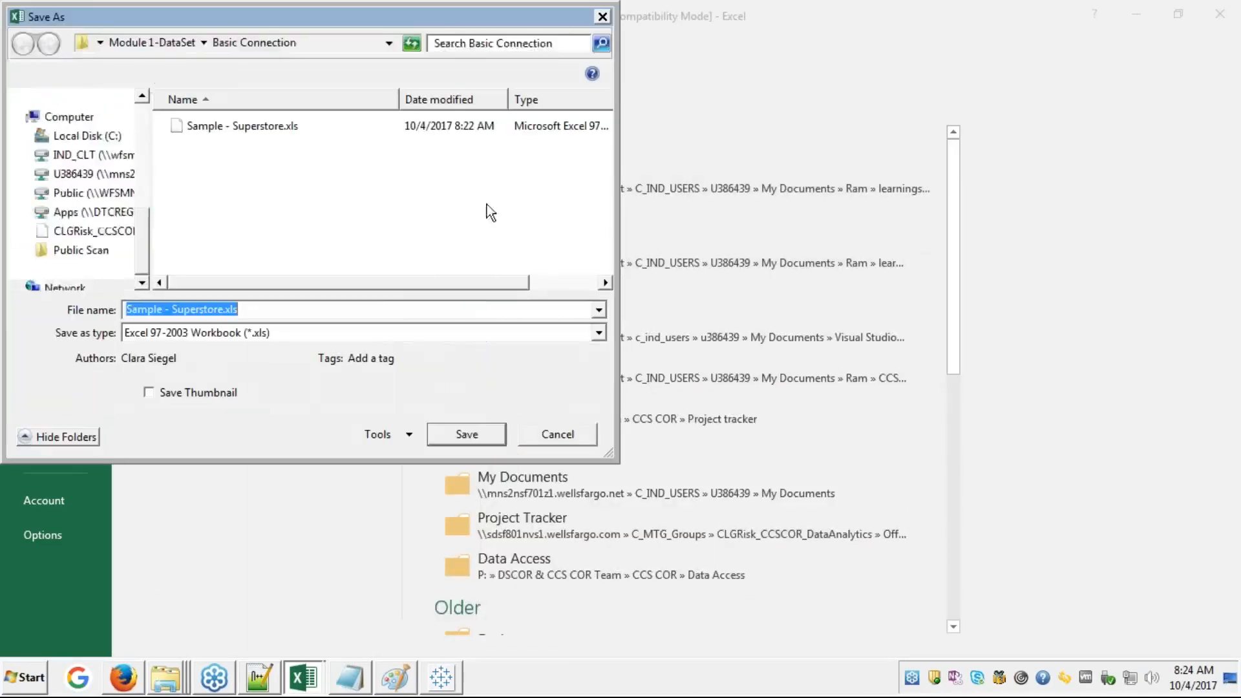
left_click(220, 312)
type("_test")
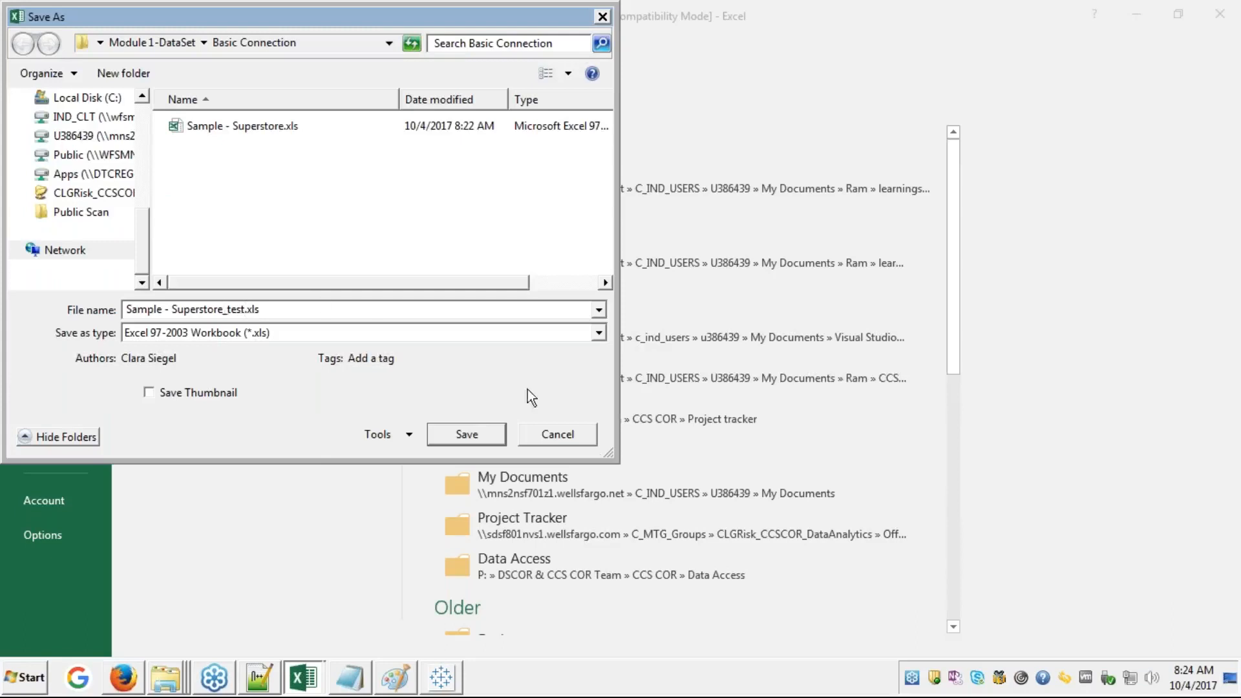
left_click(481, 431)
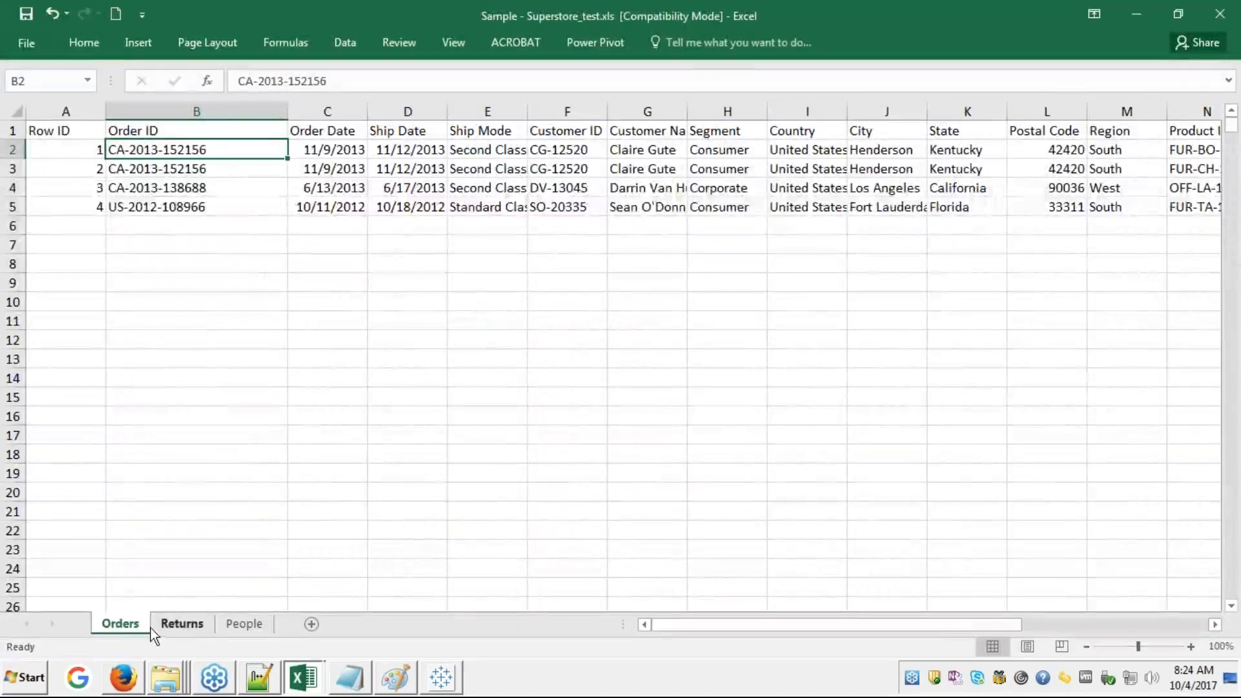
left_click(246, 568)
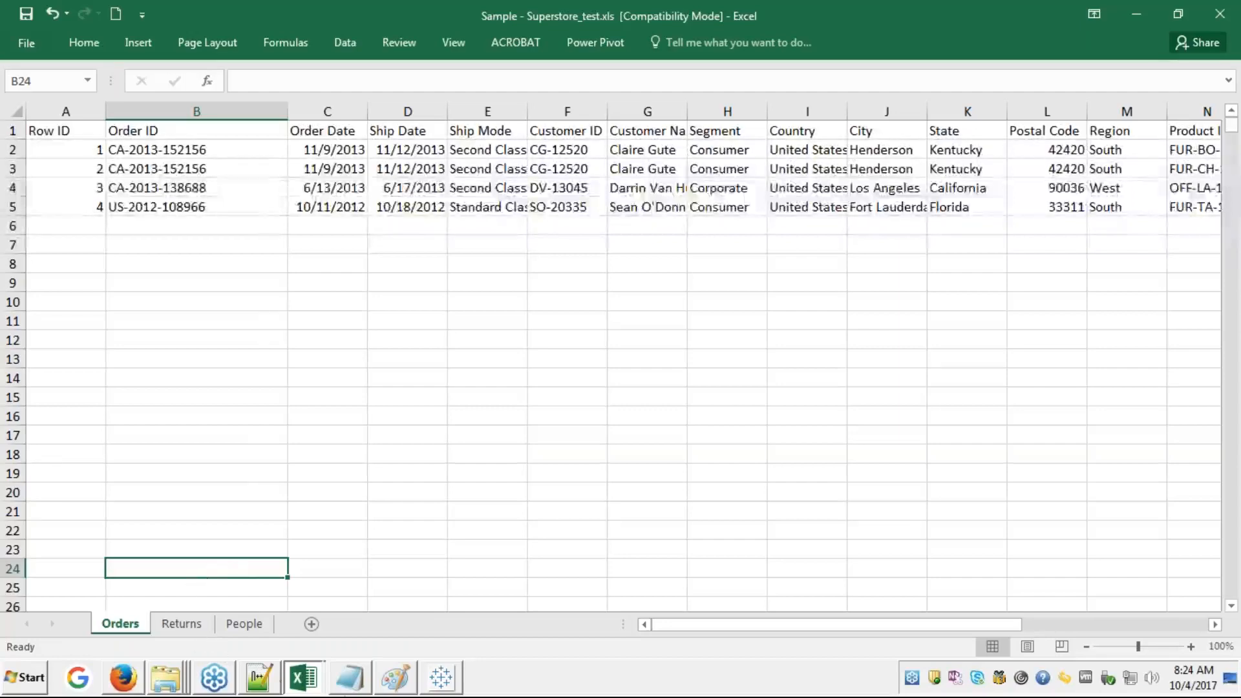
- Switch to Tableau, remove the People sheet from the join, and close the Sample - Superstore data source
left_click(440, 678)
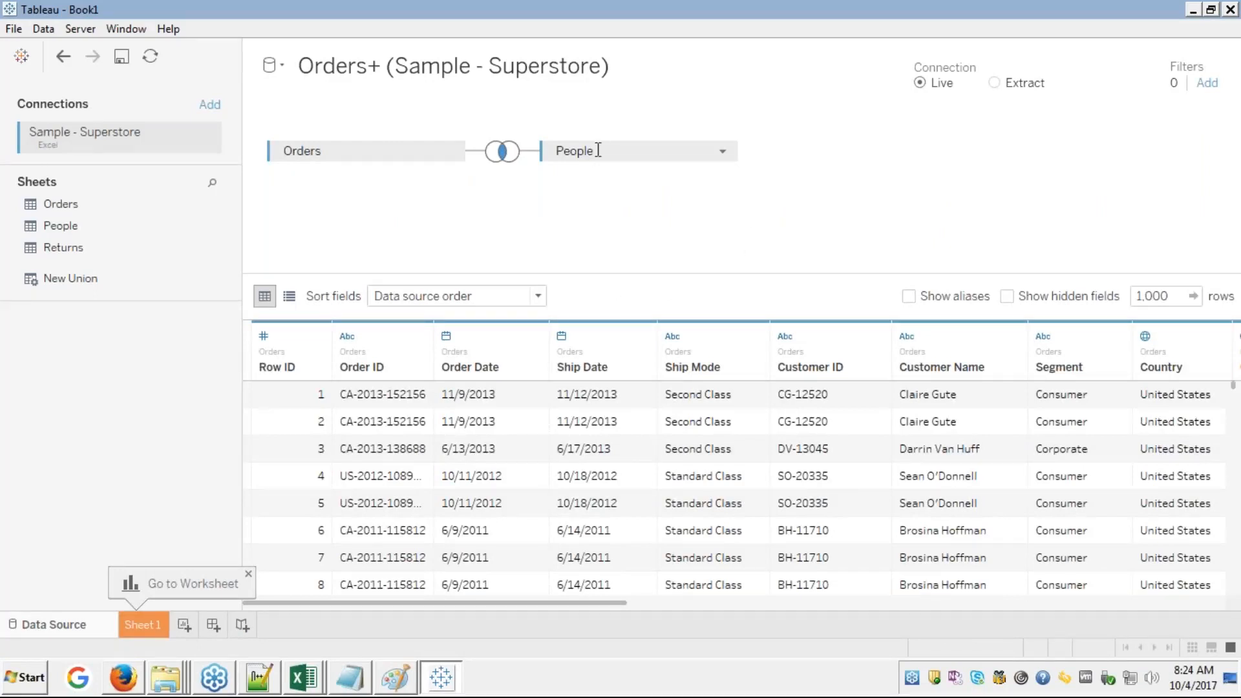
left_click_drag(598, 150, 194, 227)
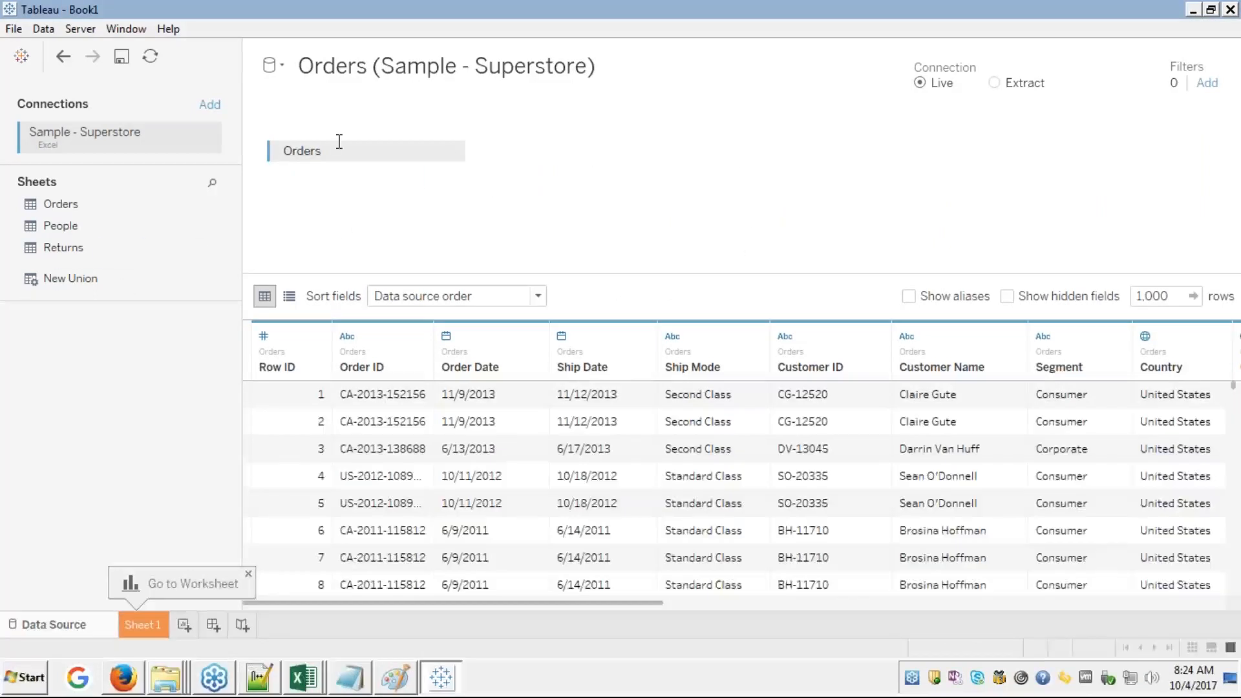
double_click(340, 150)
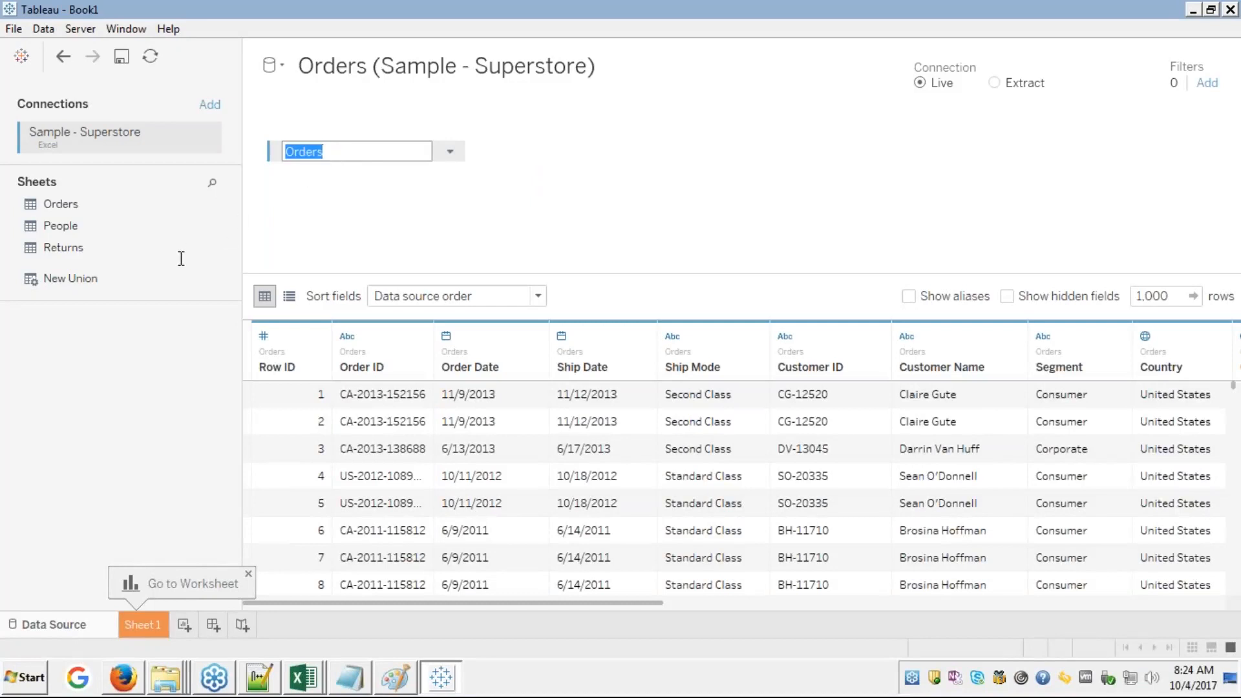
left_click(44, 30)
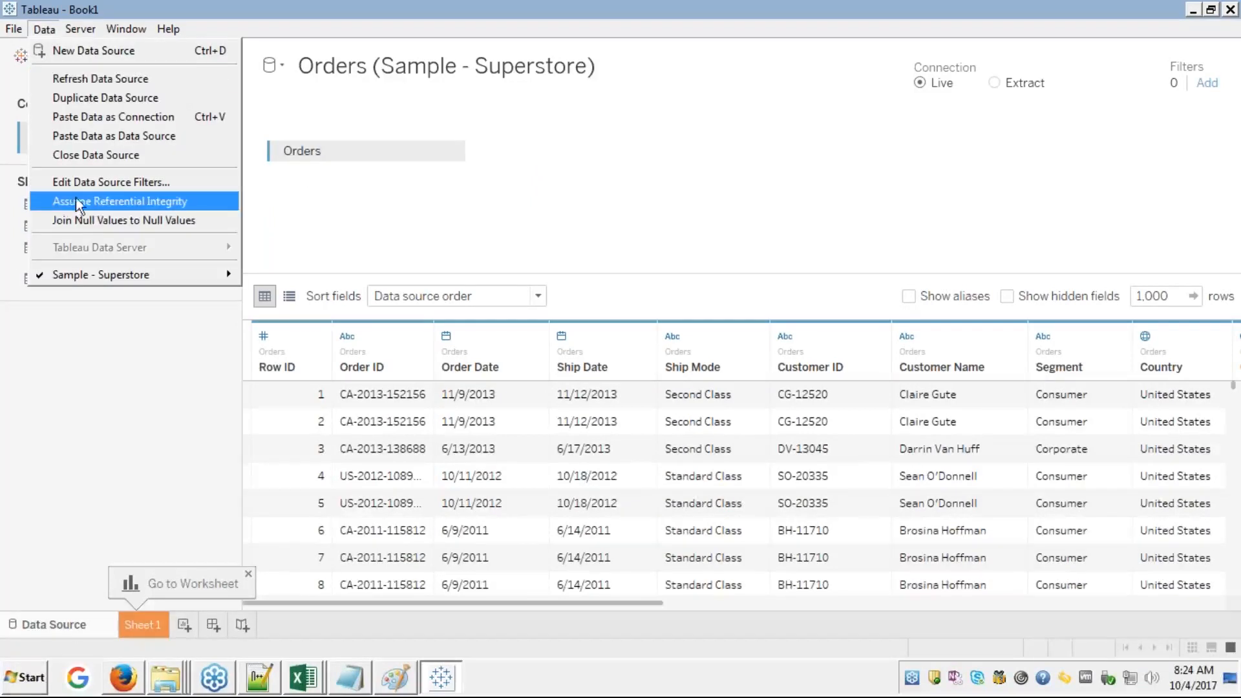
key("Escape")
key("ctrl+Tab")
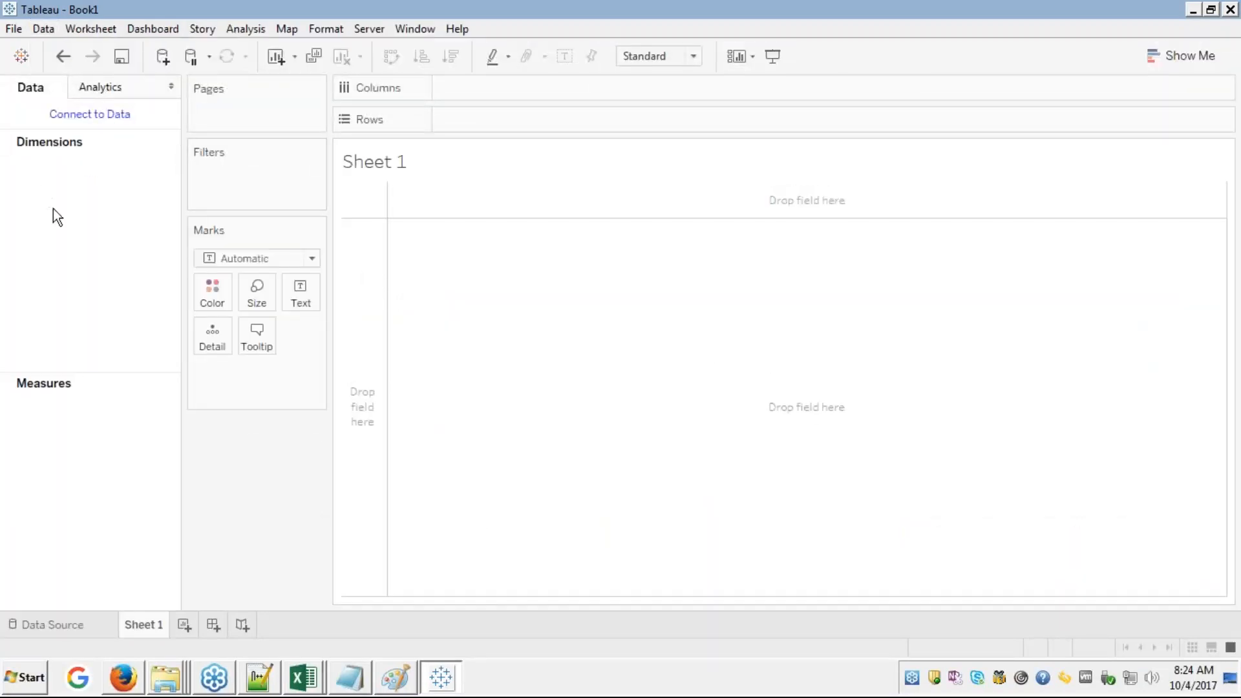
- Connect to the Excel workbook Sample - Superstore_test.xls in the Basic Connection folder
left_click(52, 624)
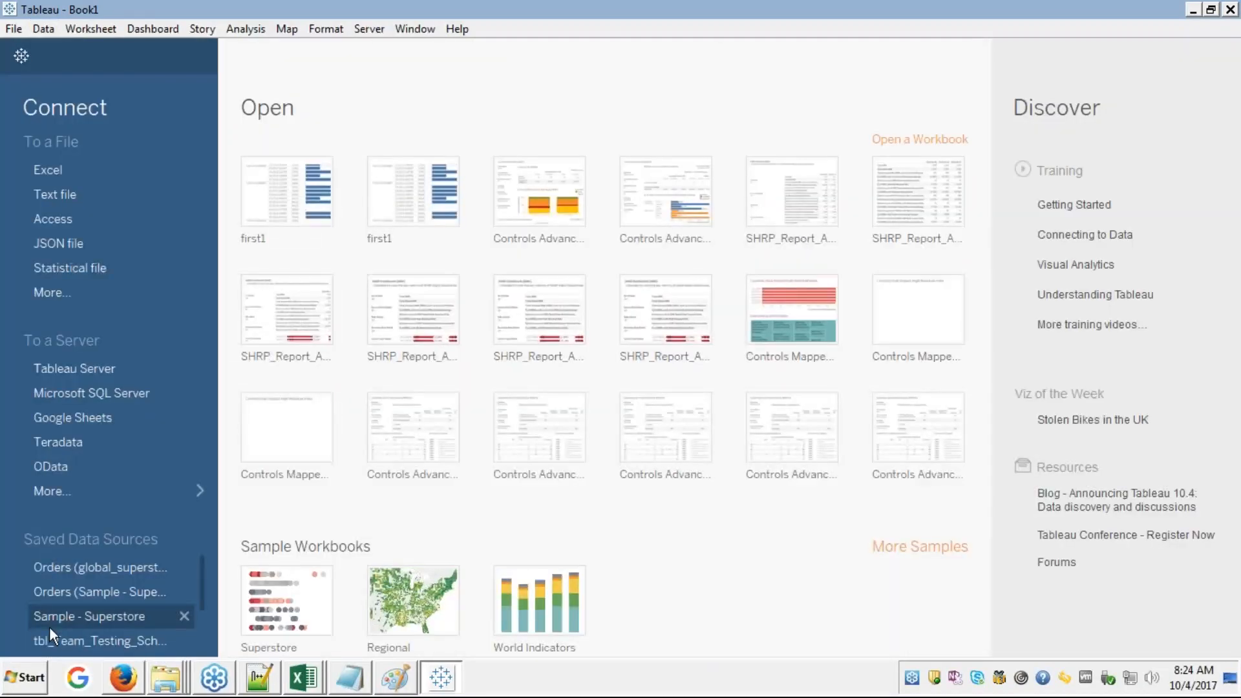
left_click(41, 169)
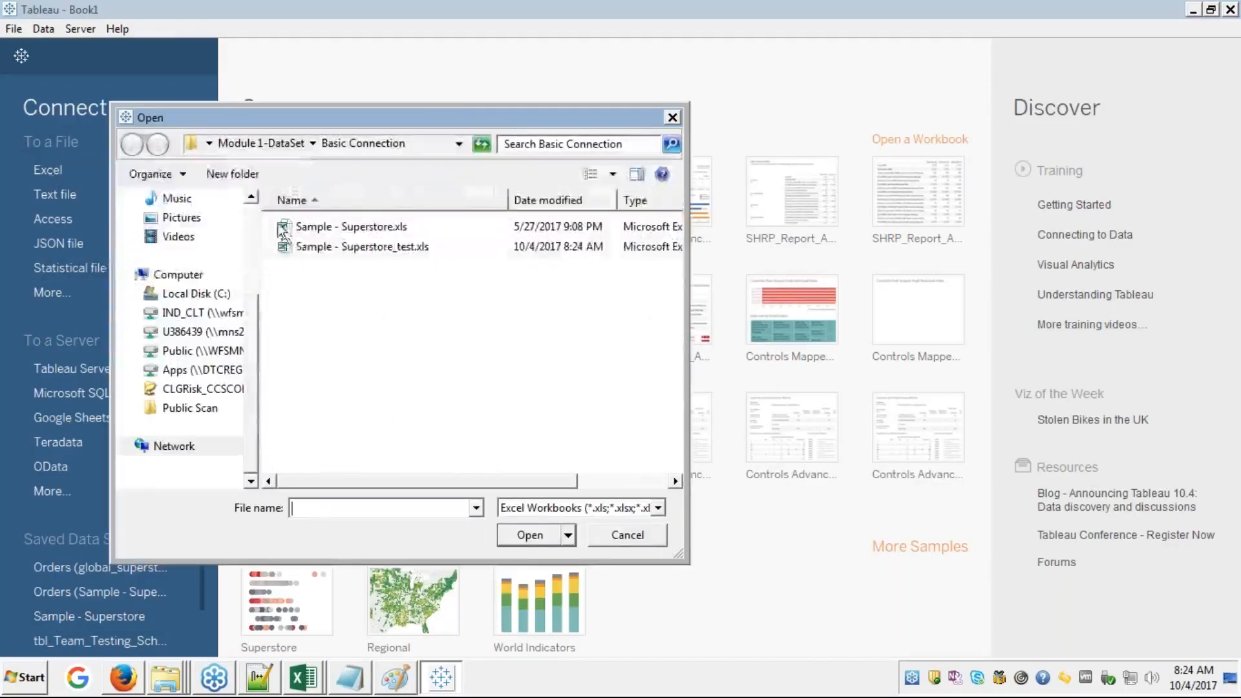
left_click(346, 246)
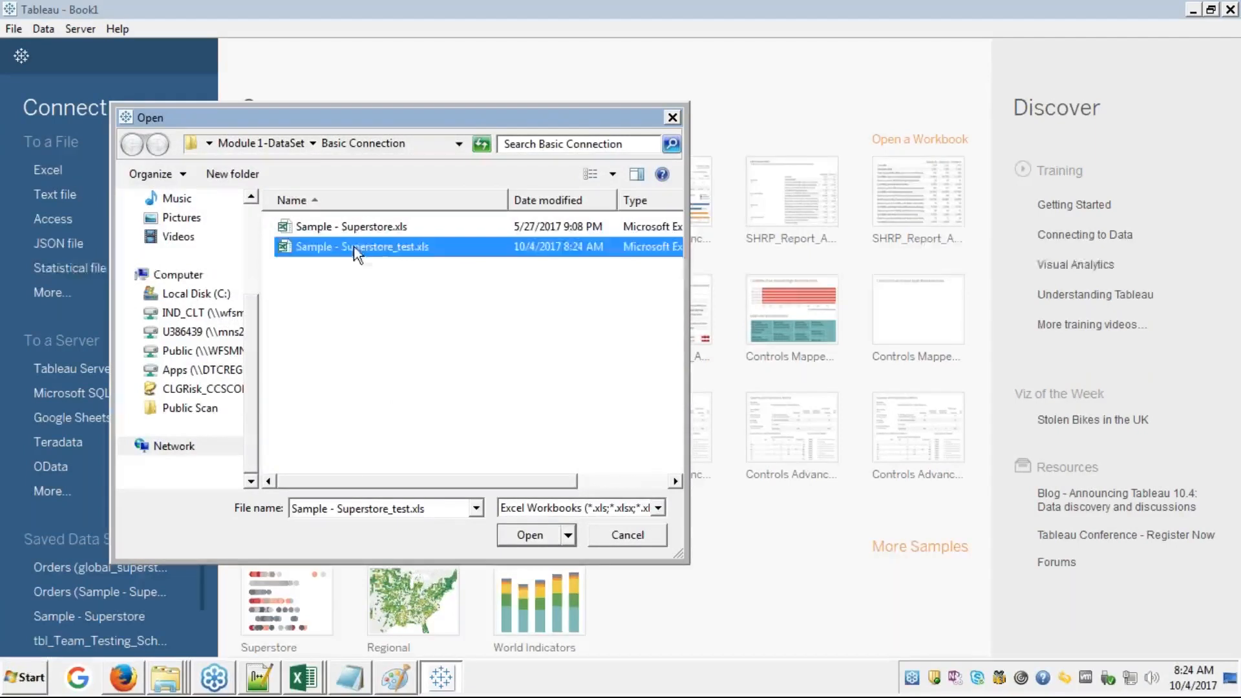
left_click(529, 535)
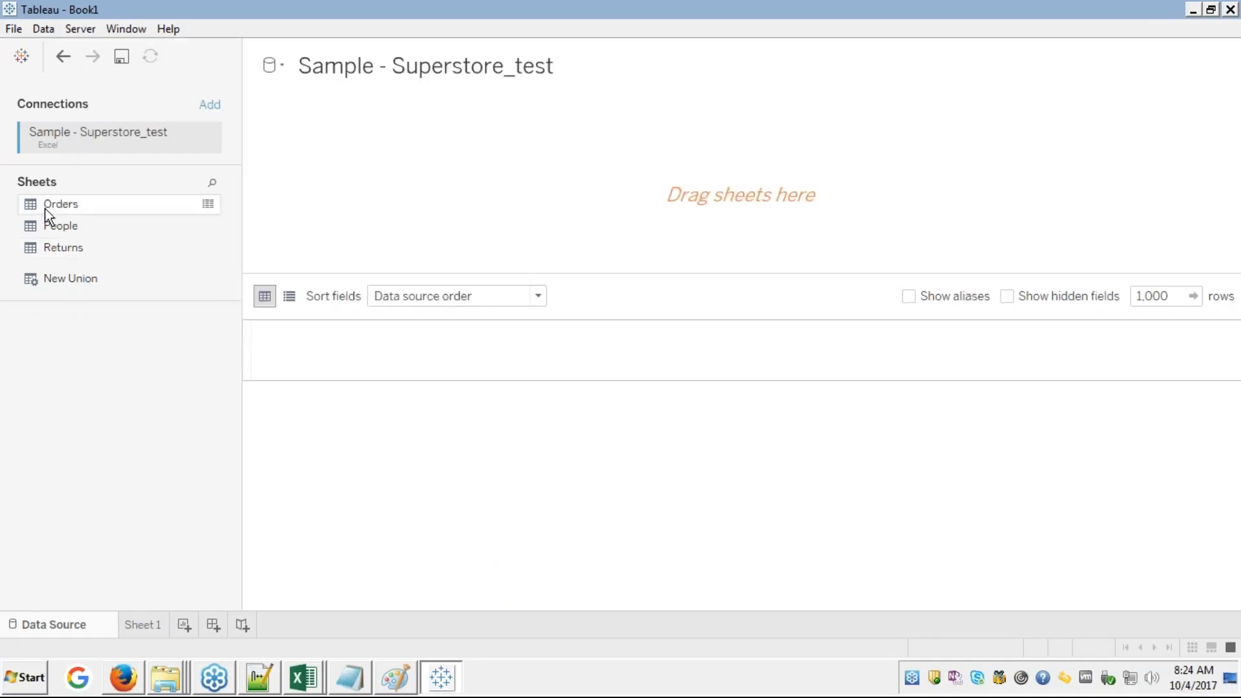
- Add the Orders sheet to the data source canvas and join the Returns sheet to it
left_click_drag(48, 205, 413, 175)
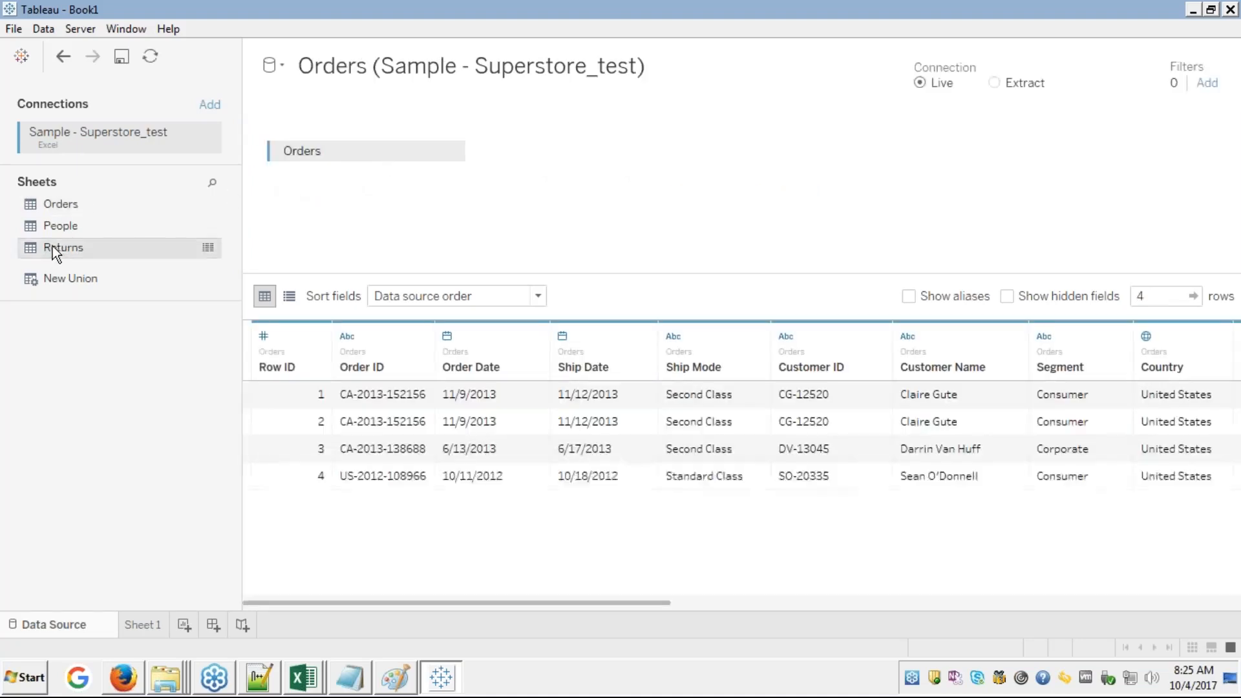
mouse_move(57, 246)
left_mouse_down()
mouse_move(360, 219)
mouse_move(453, 192)
mouse_move(64, 285)
mouse_move(38, 262)
left_mouse_up()
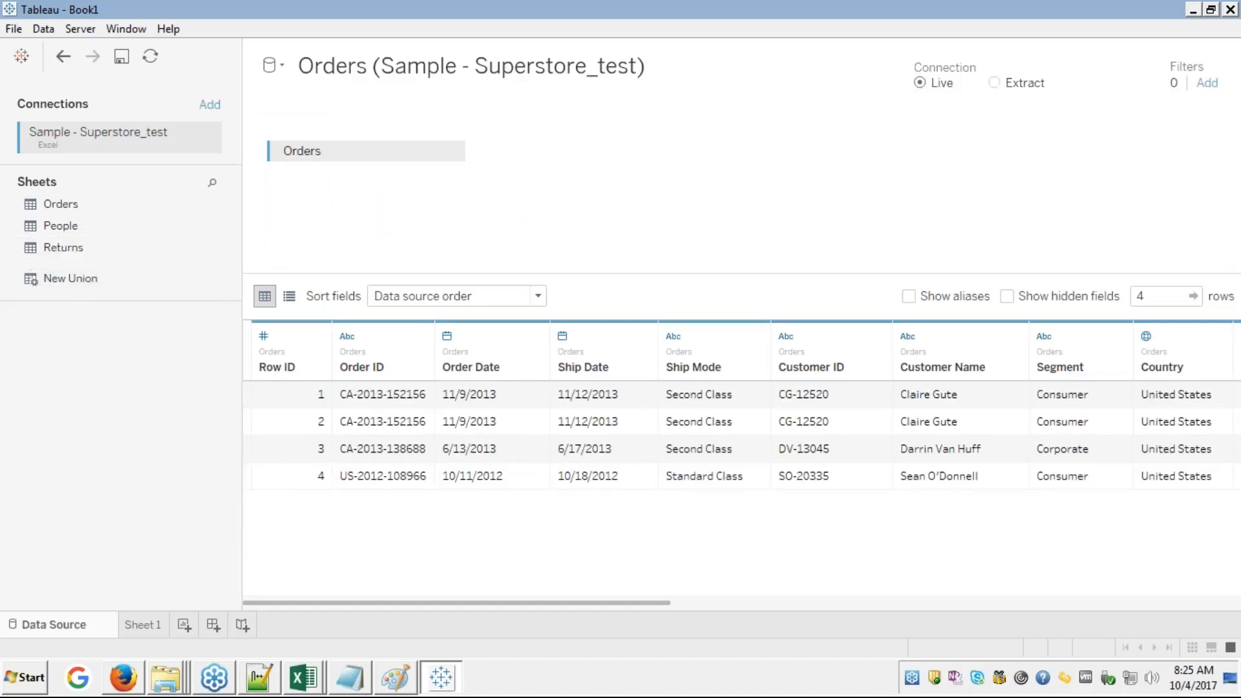
left_click(69, 253)
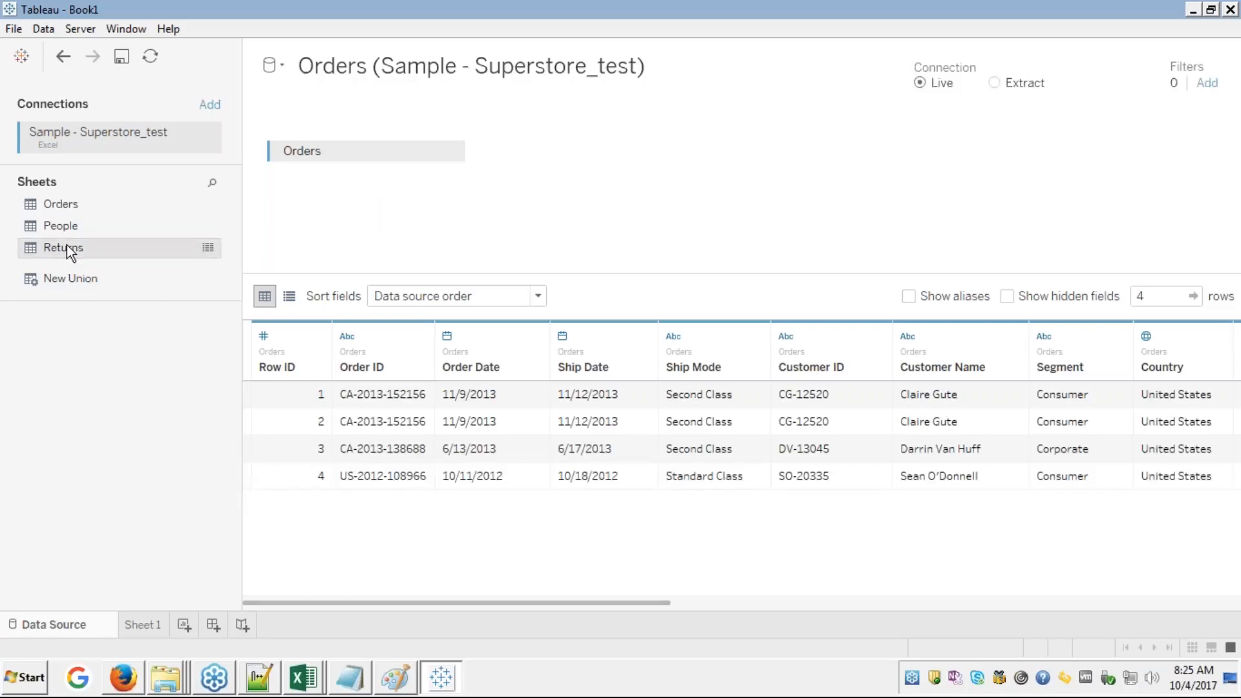
left_click_drag(70, 249, 553, 159)
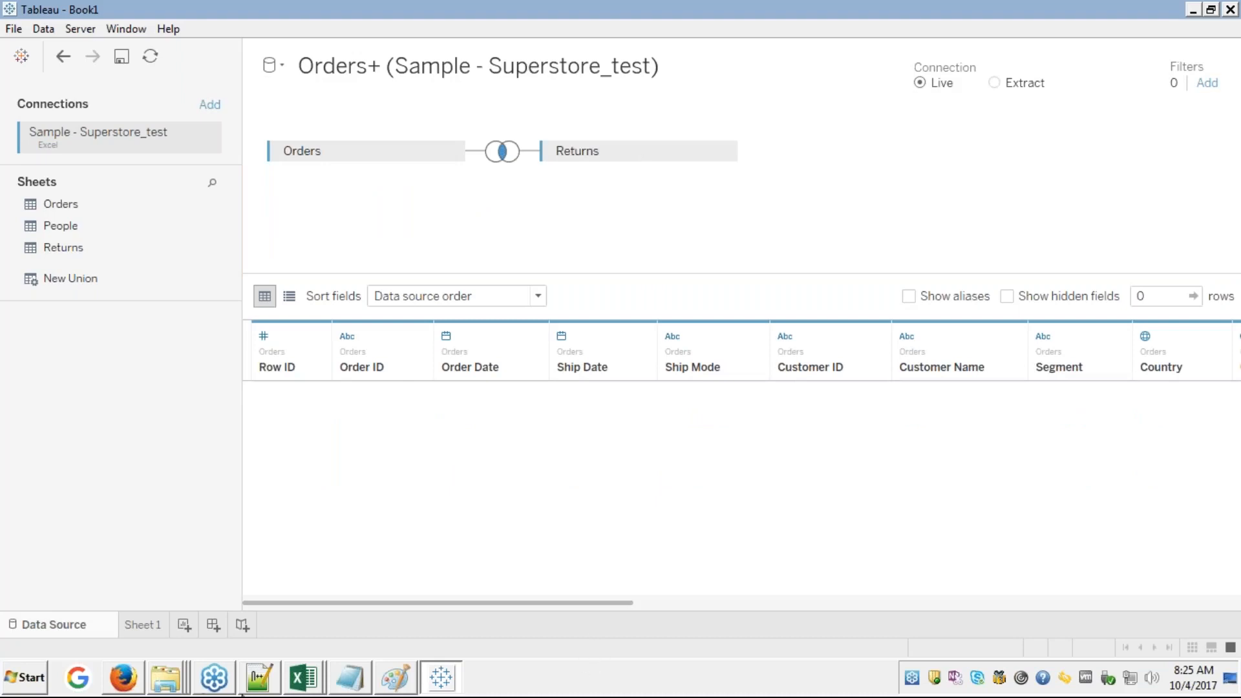
- Switch to the Sample - Superstore_test.xls workbook in Excel and compare the Order IDs on the Orders and Returns sheets
left_click(304, 679)
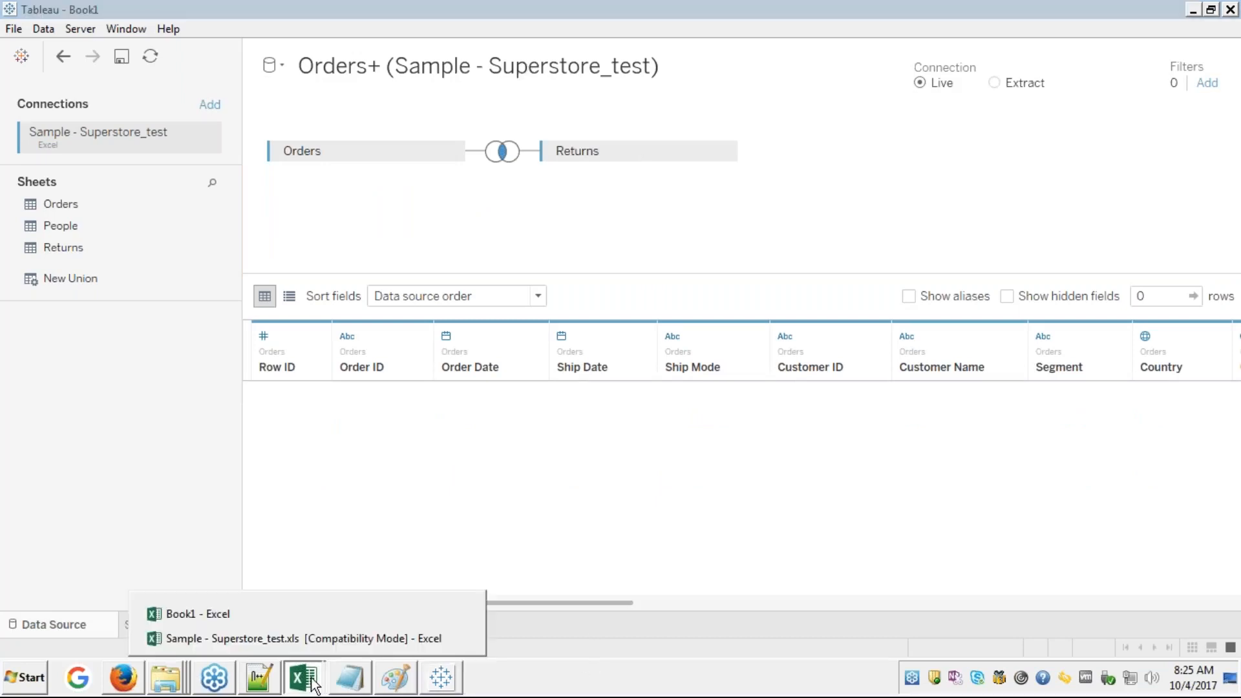
left_click(274, 640)
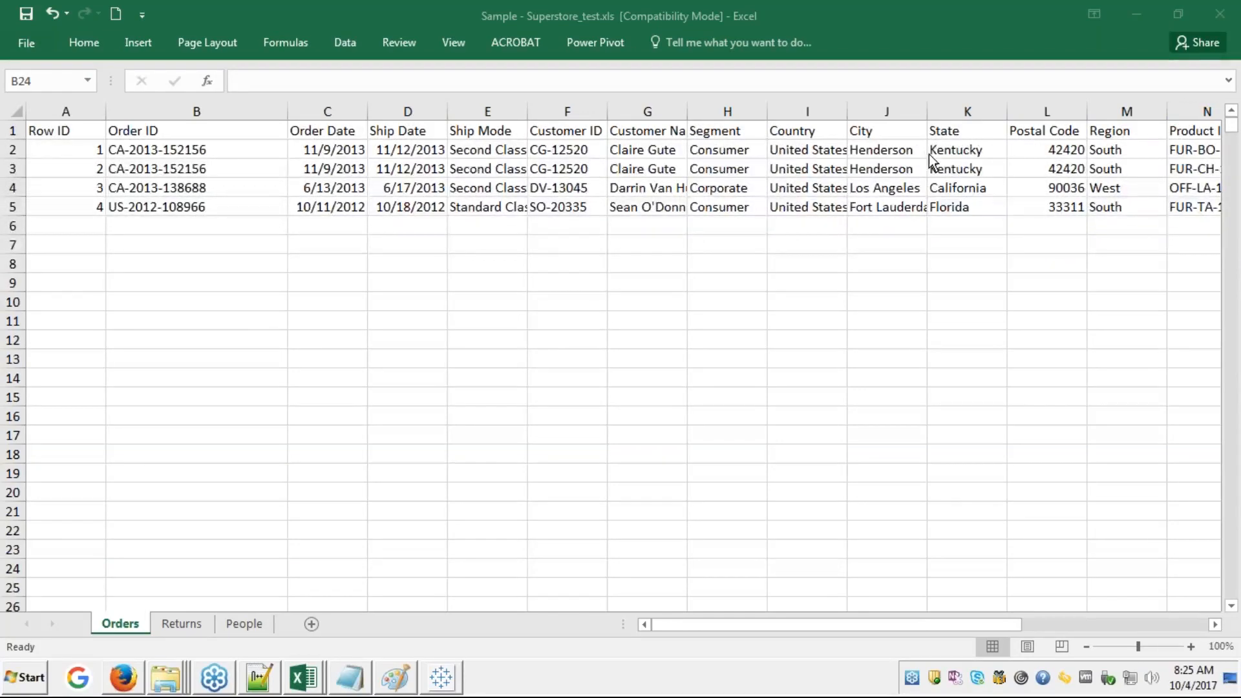
left_click(208, 148)
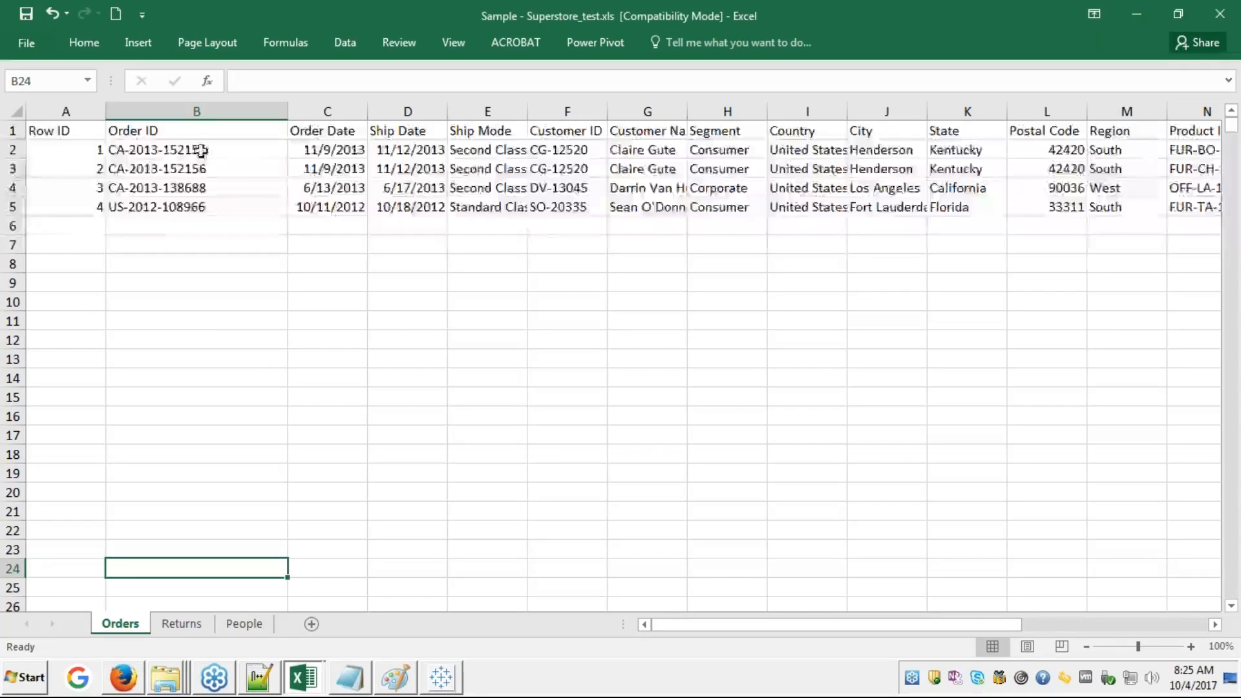
left_click(230, 155)
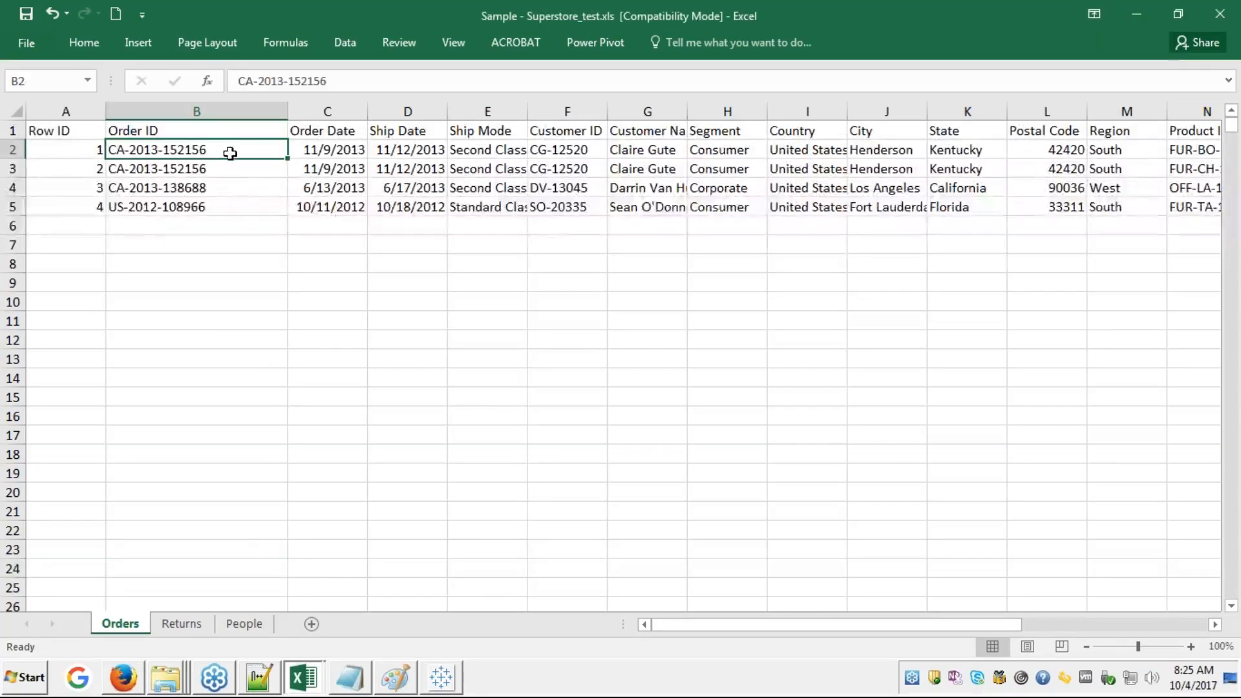
left_click(183, 624)
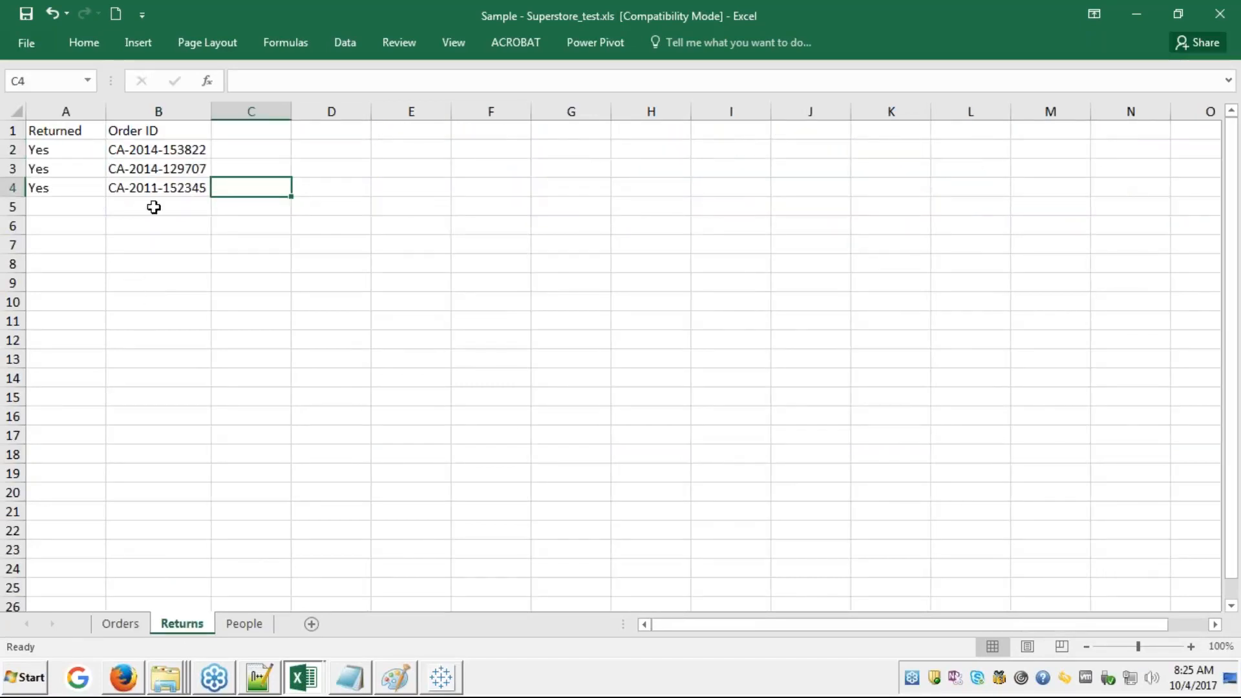
left_click(132, 620)
left_click(126, 625)
- Switch to Tableau and change the join between Orders and Returns to a Left join
key("alt+Tab")
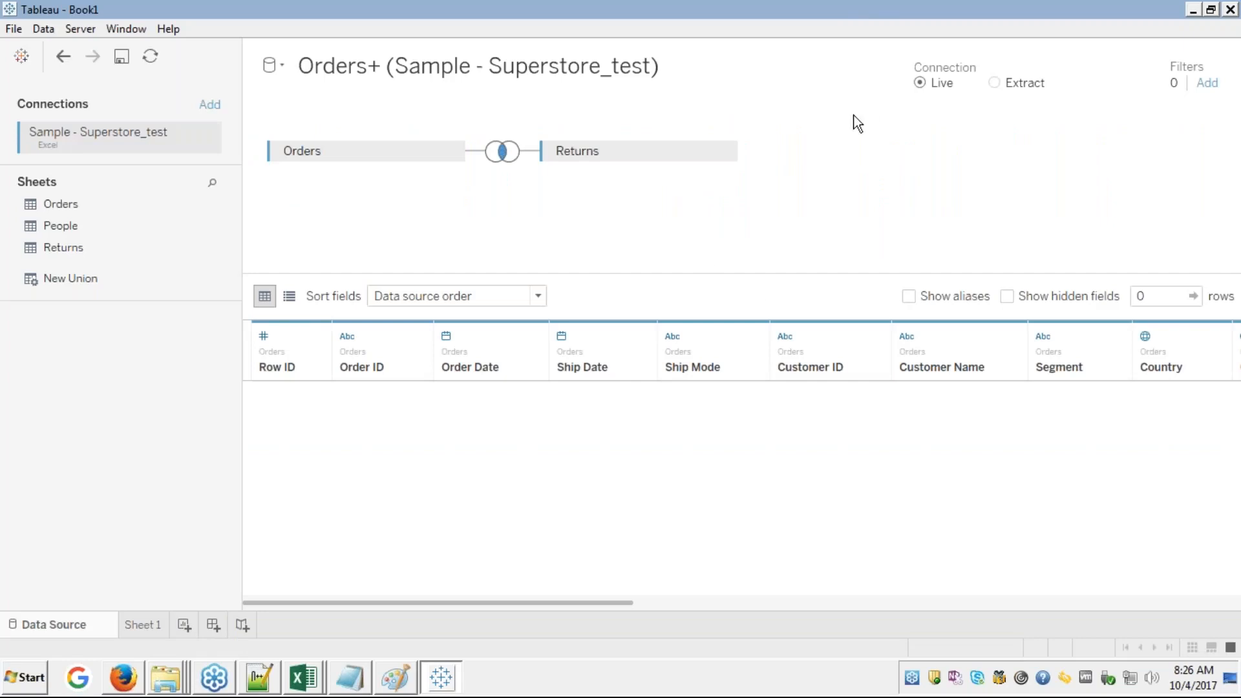
left_click(504, 153)
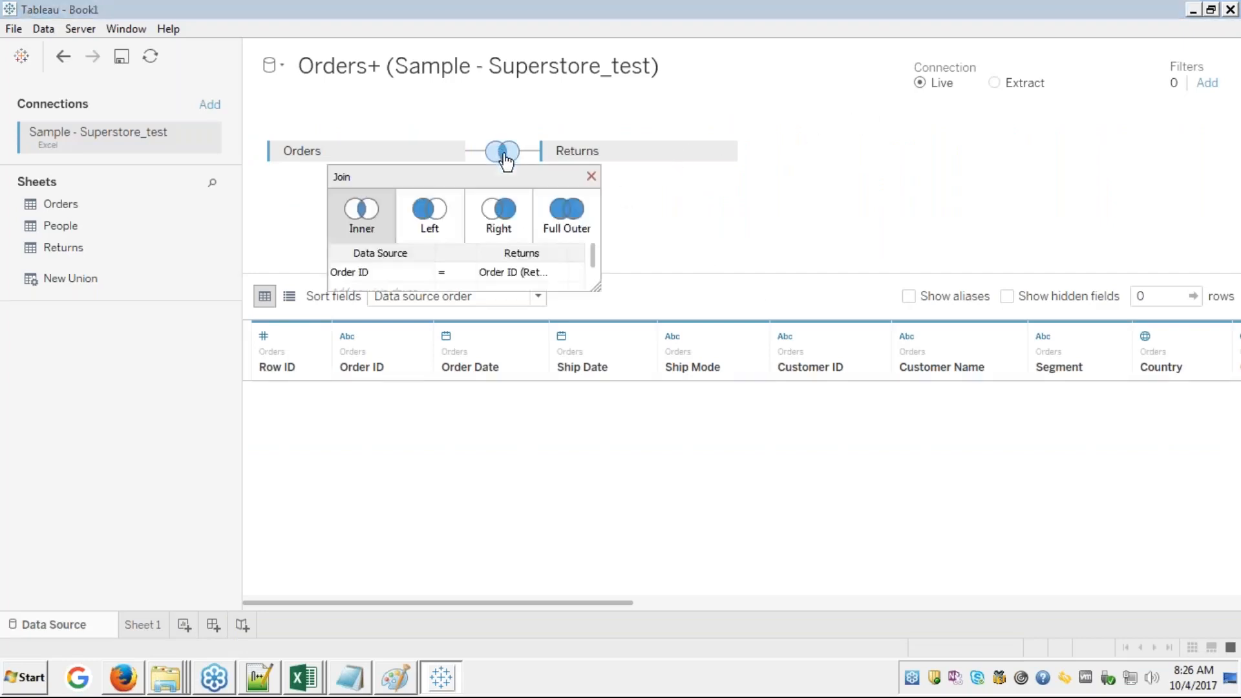
left_click(439, 212)
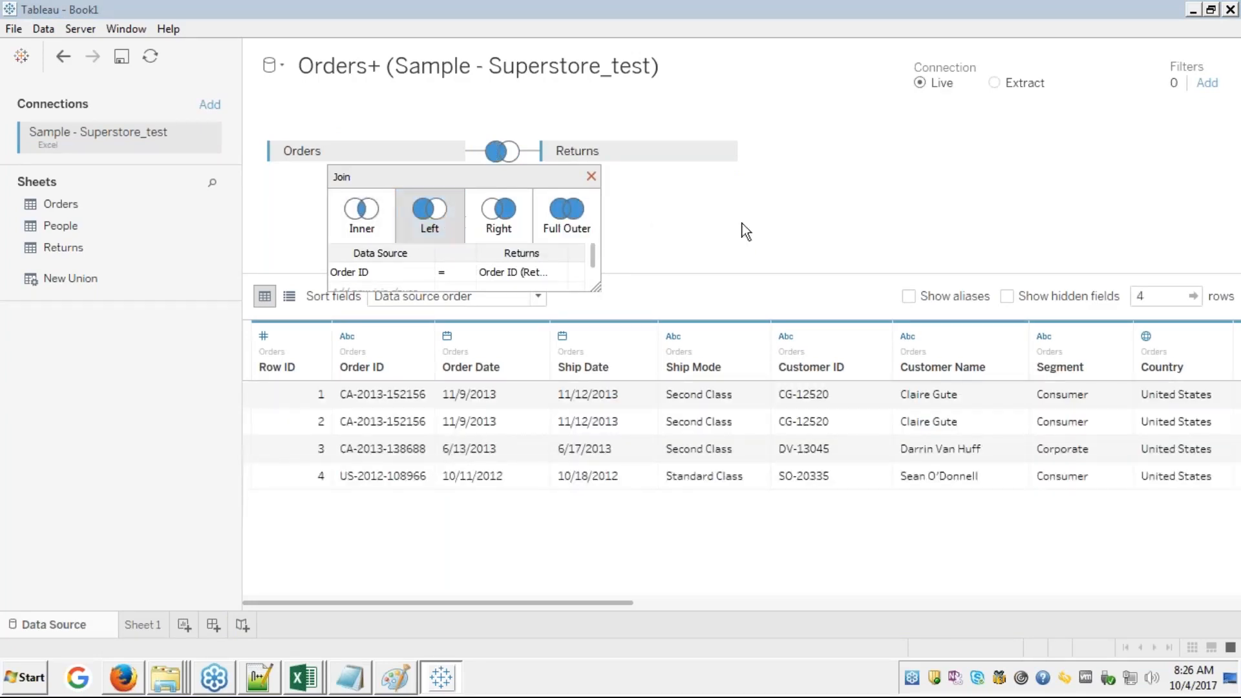
left_click(592, 176)
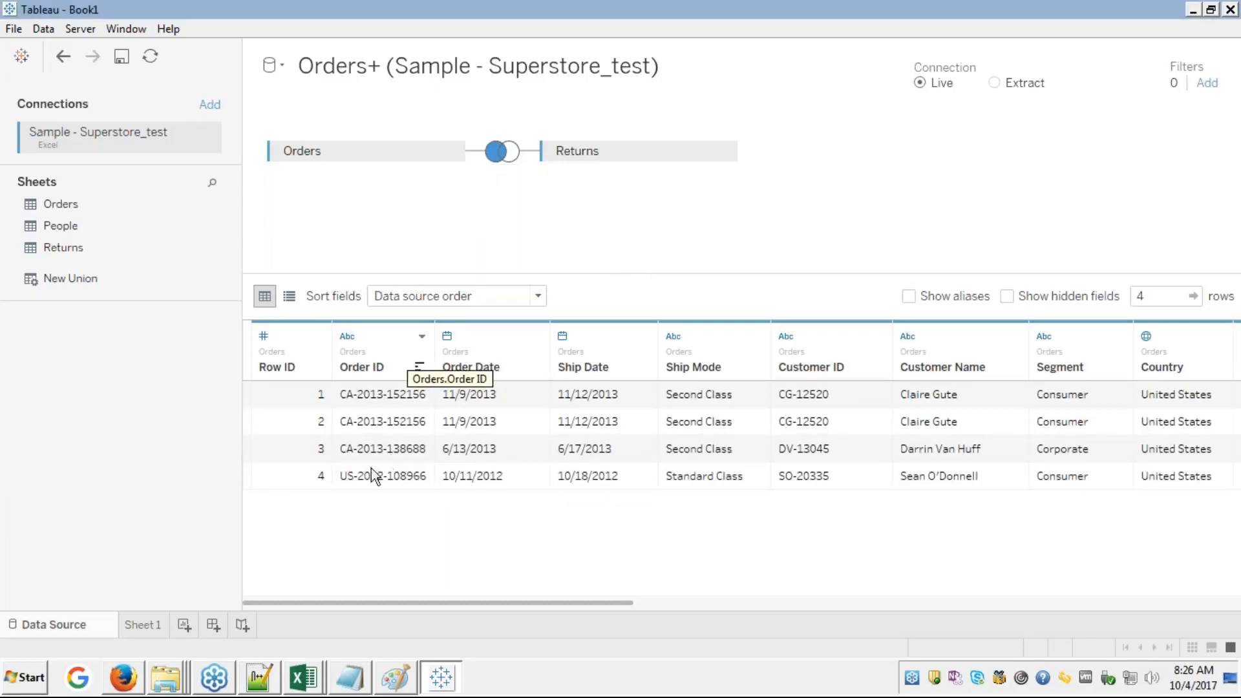
- Switch to the Sample - Superstore_test.xls workbook in Excel and check the Order IDs of the records on the Orders sheet
left_click(303, 682)
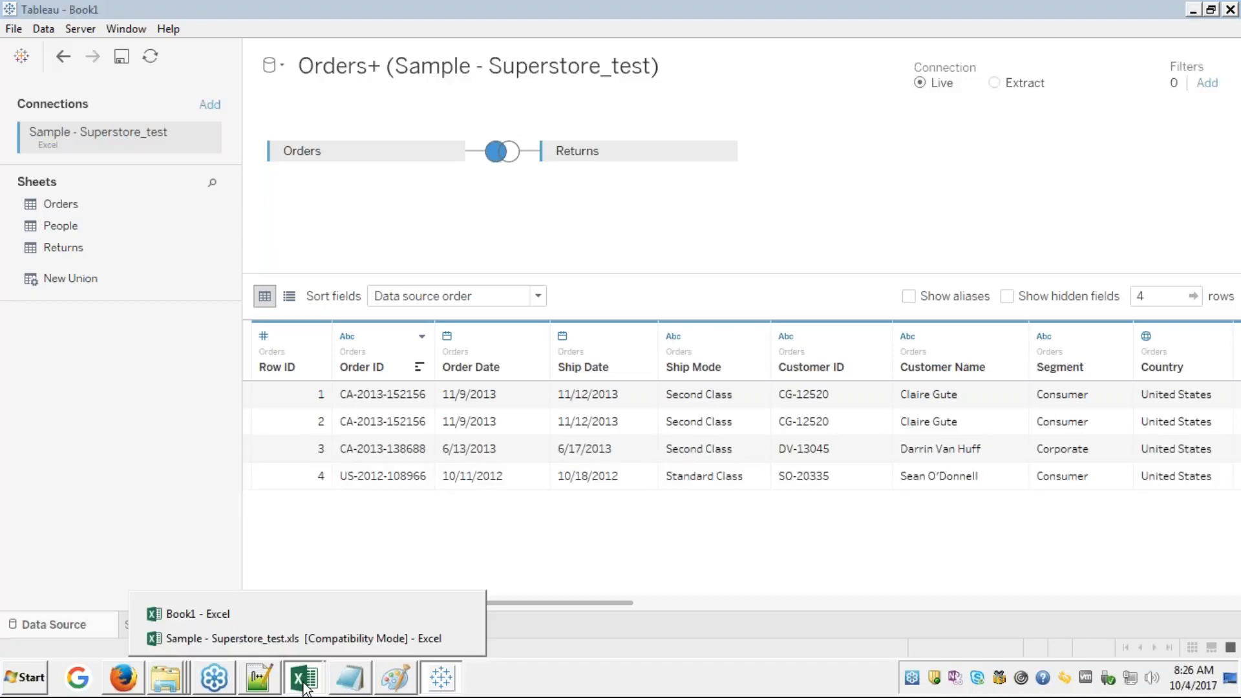
left_click(290, 638)
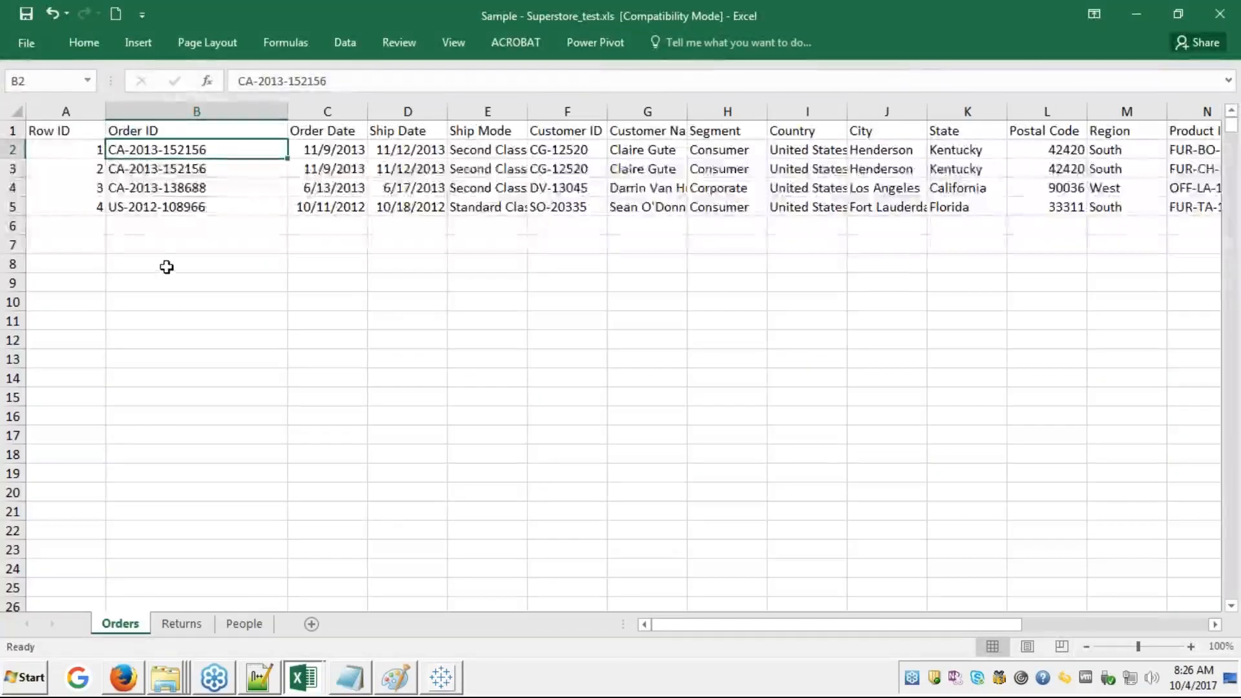
left_click_drag(194, 155, 194, 169)
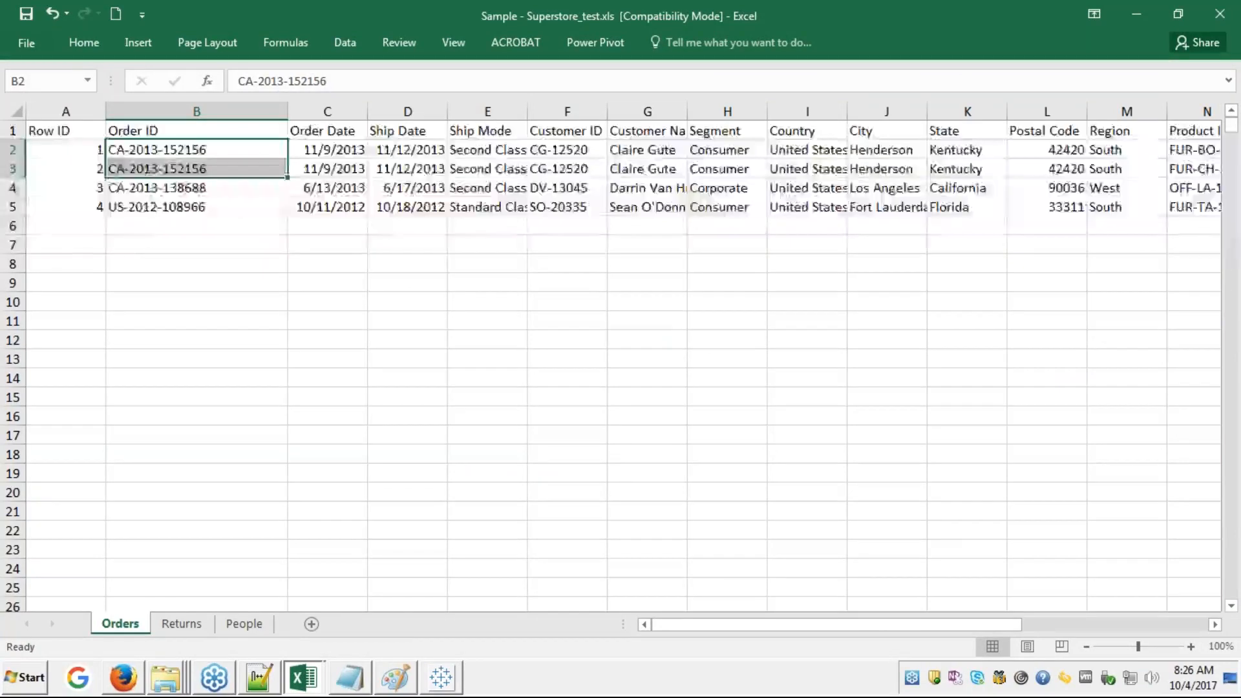
key("shift+Down")
key("shift+Down")
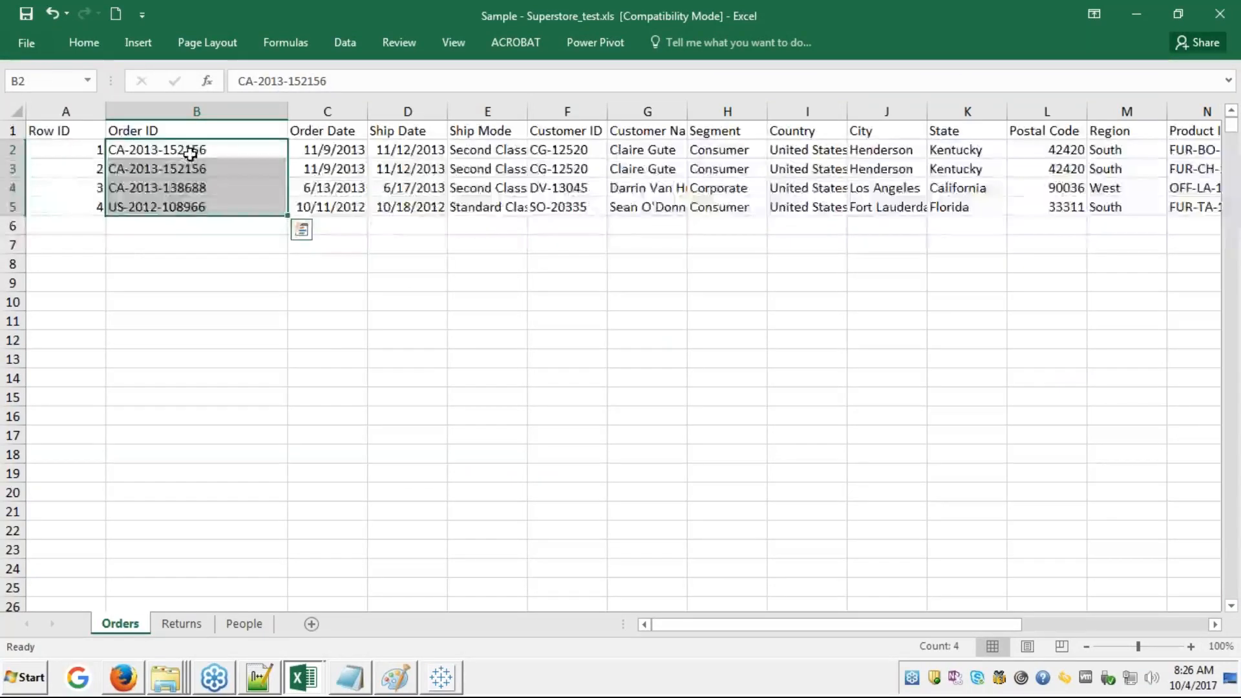
left_click(241, 260)
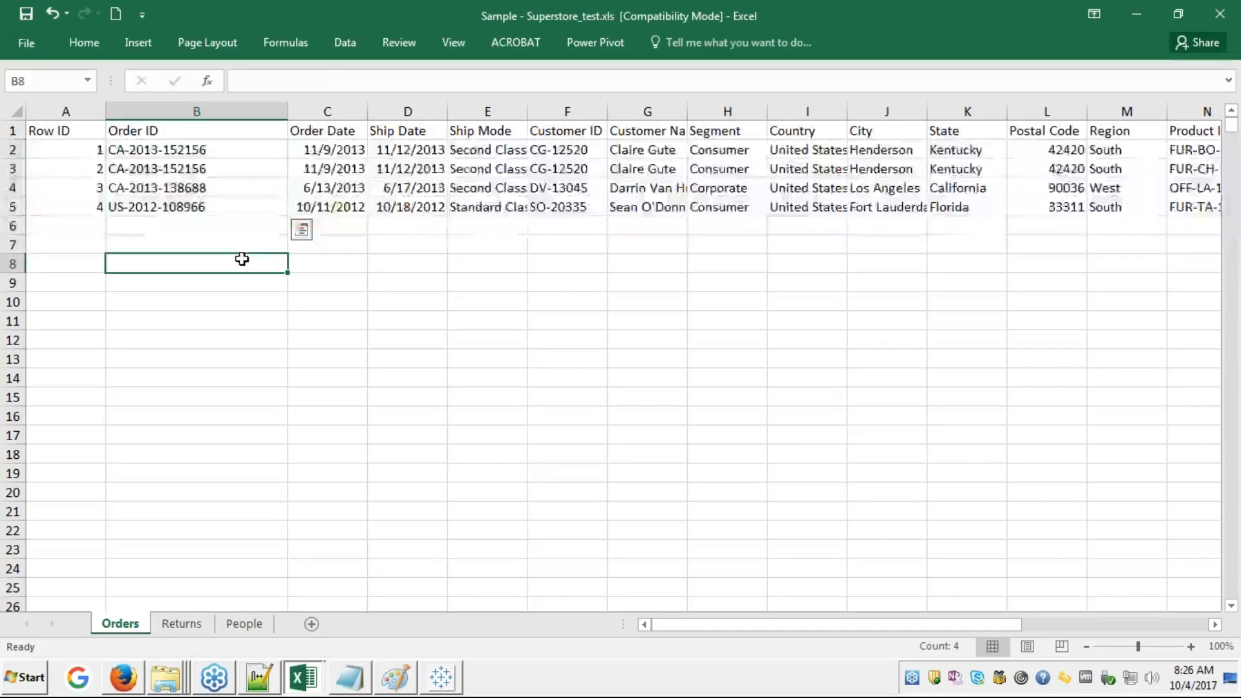
- Return to Tableau and set the join between Orders and Returns to a Right join
left_click(443, 684)
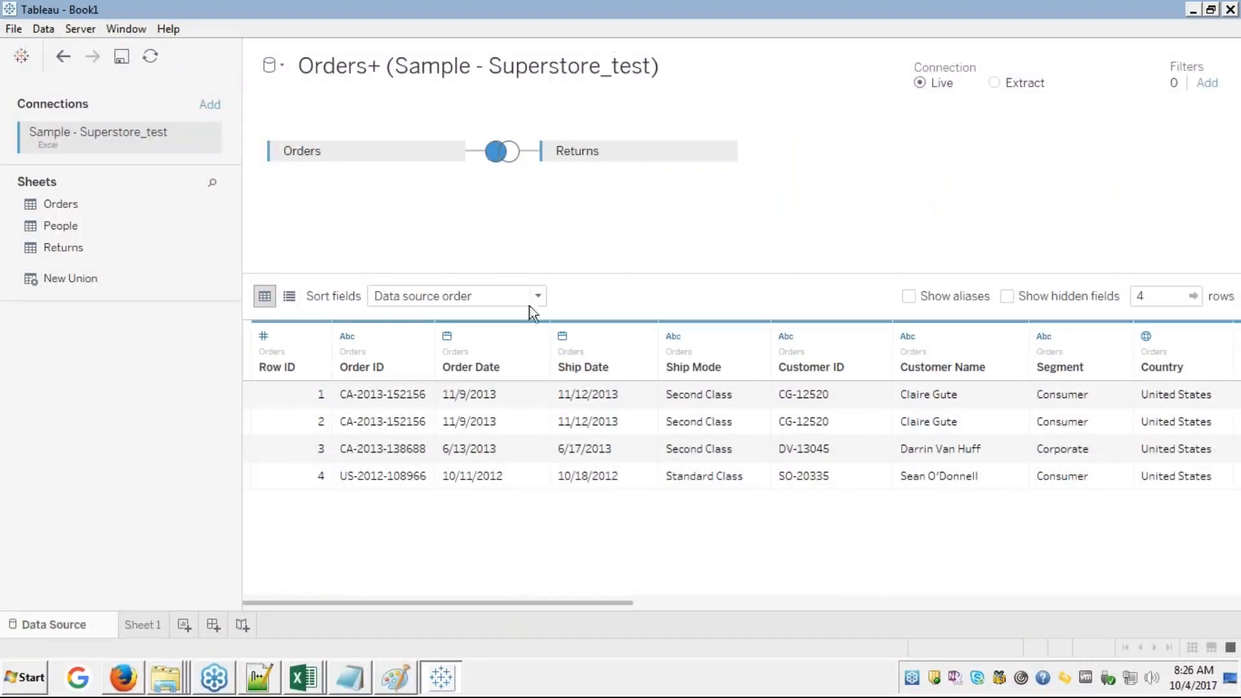
left_click(504, 161)
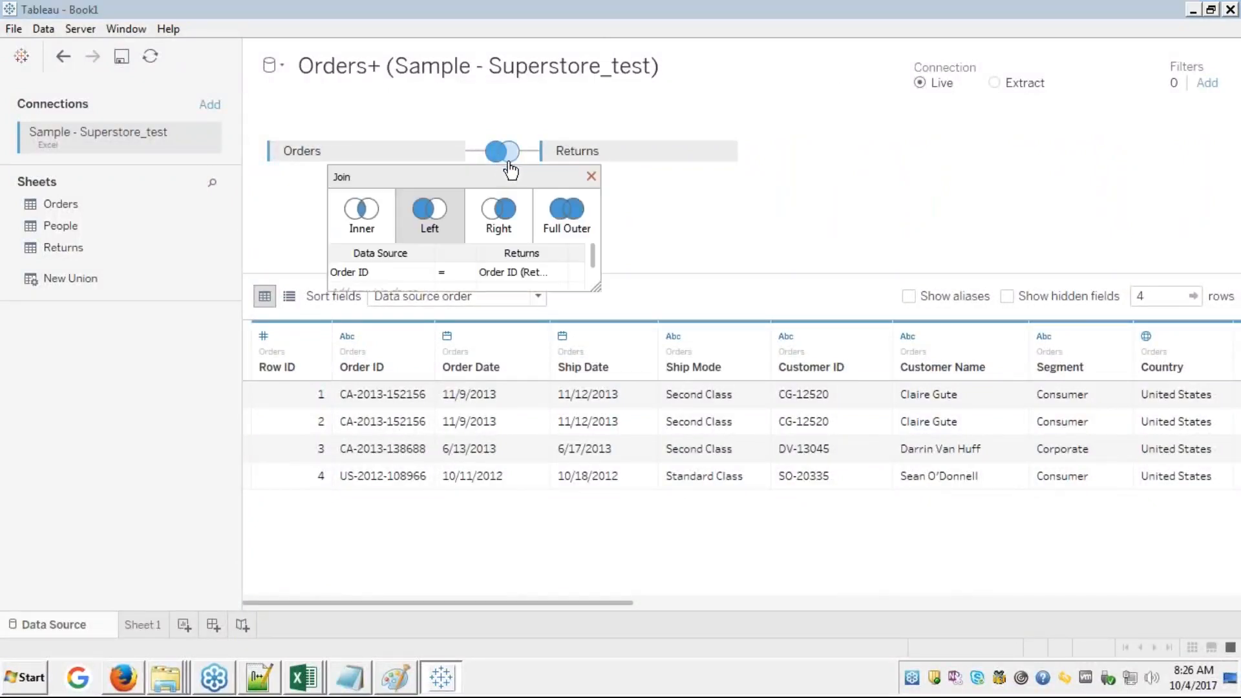
left_click(506, 216)
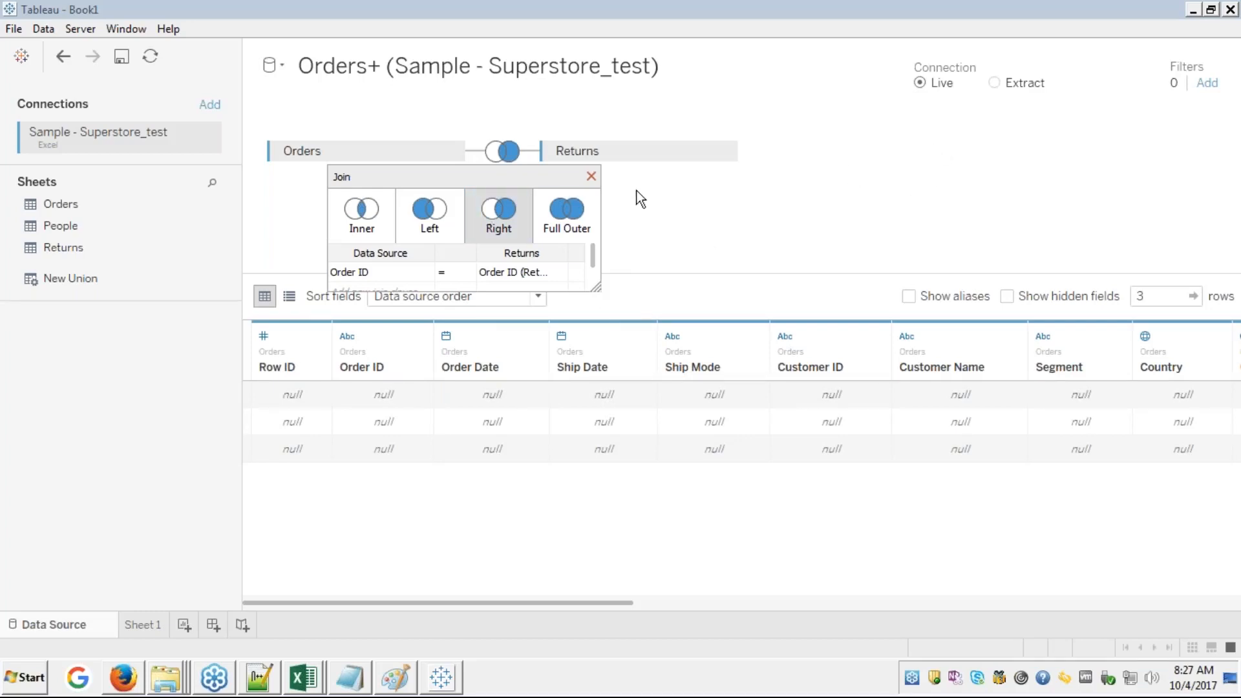
left_click(590, 176)
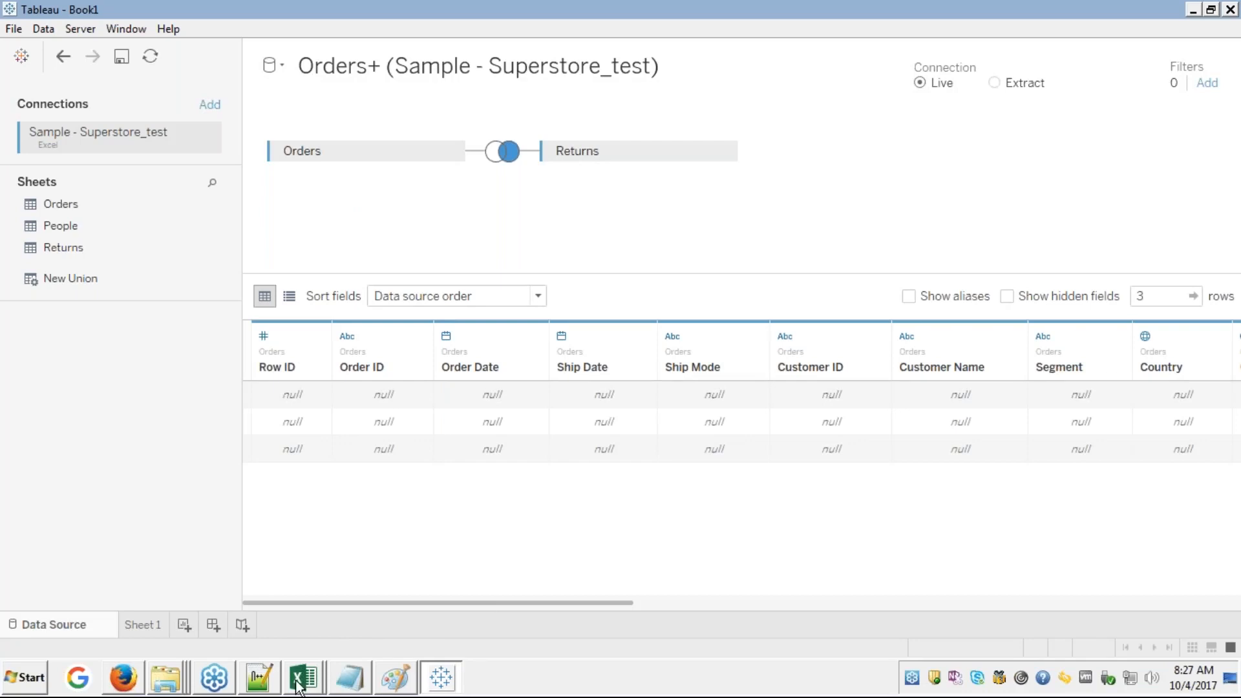
- Switch to the Sample - Superstore_test.xls workbook in Excel and review the records on the Returns sheet
mouse_move(303, 686)
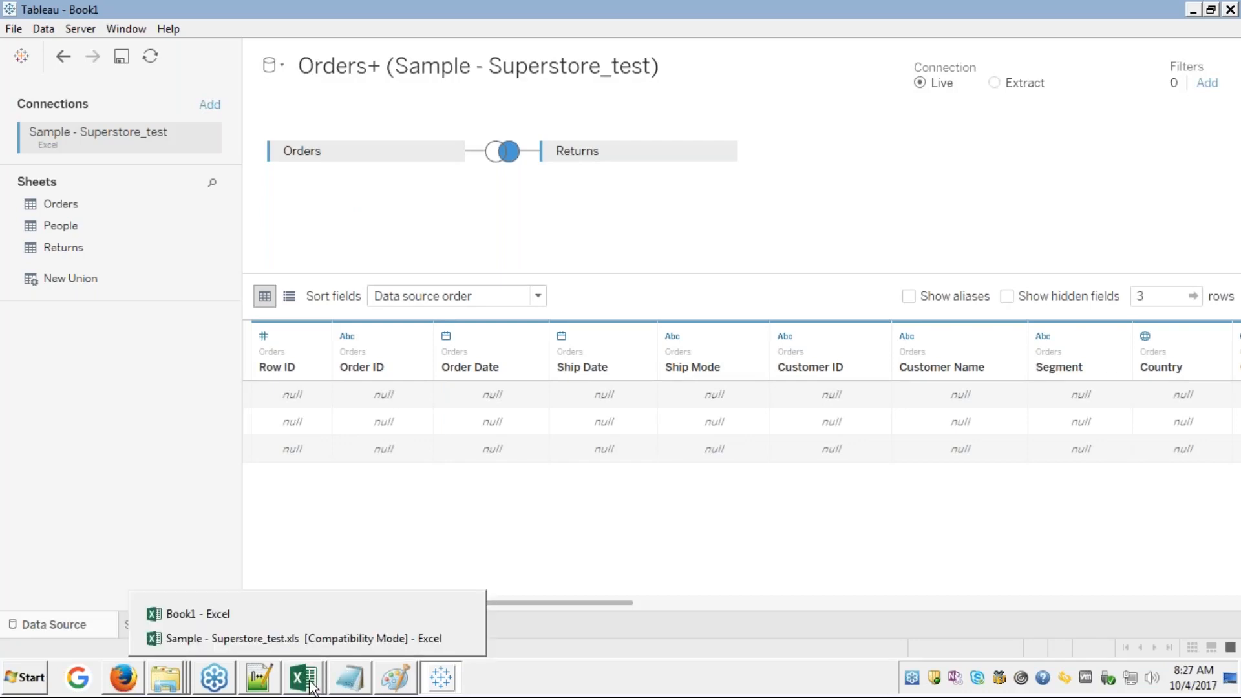
left_click(289, 641)
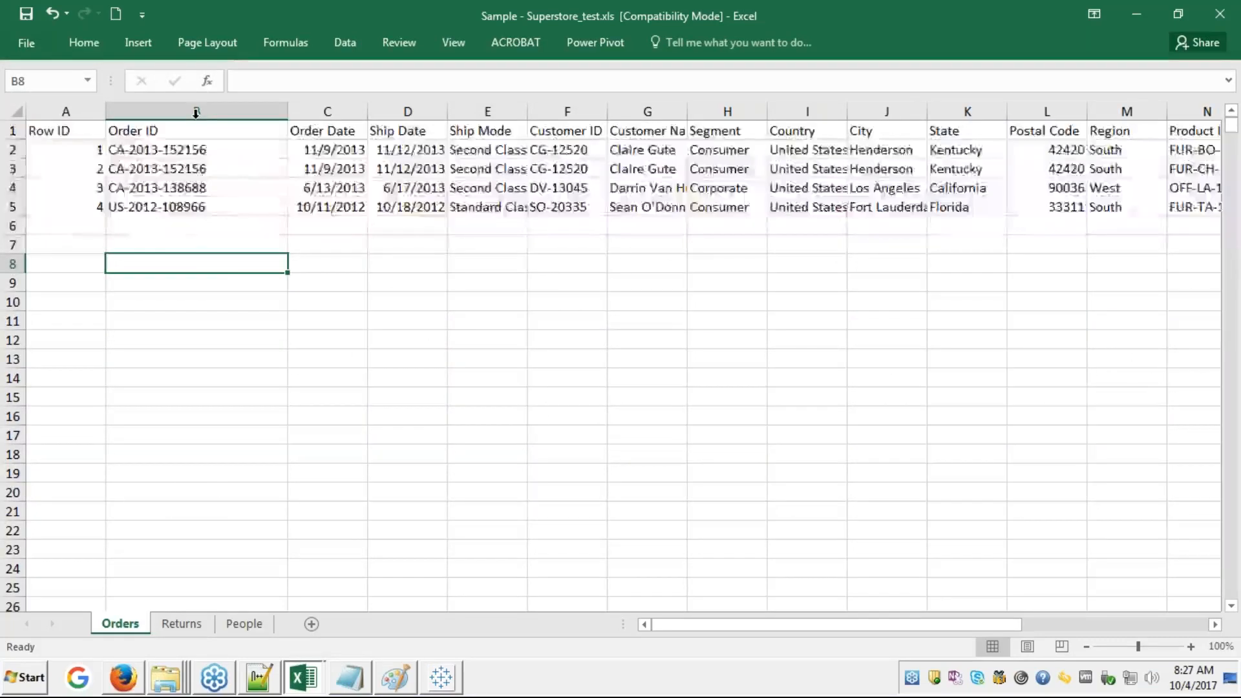
left_click(190, 629)
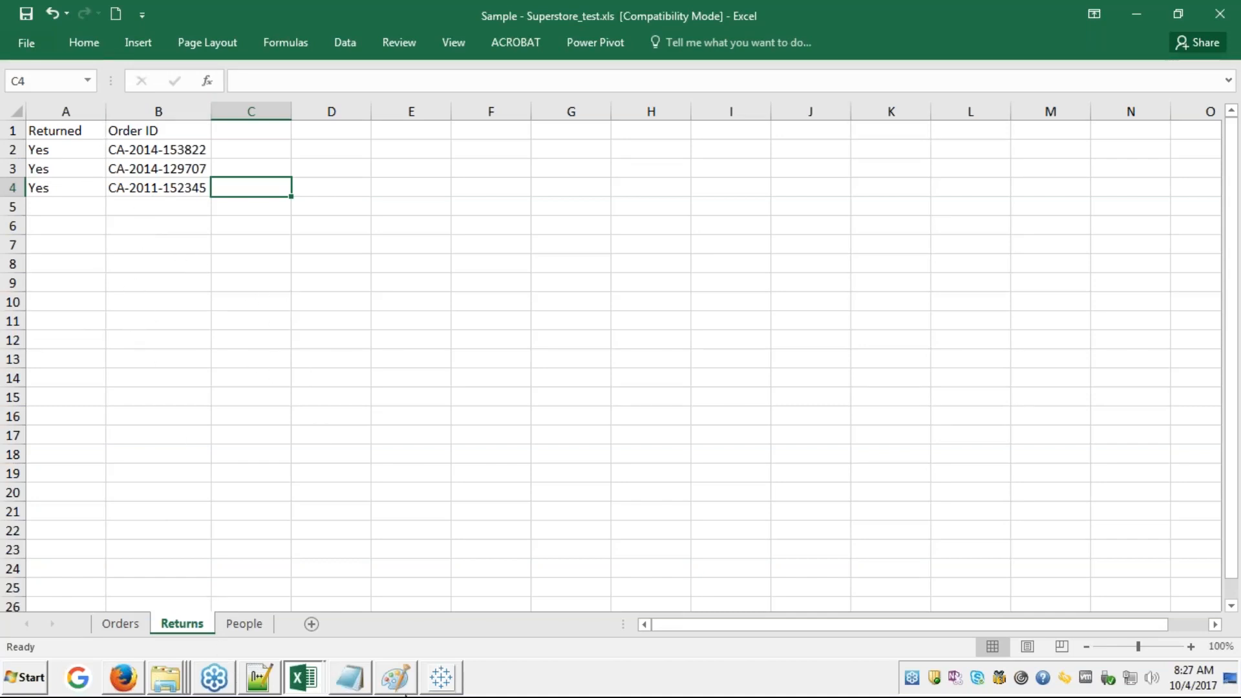
- Back in Tableau, examine the right join preview from Row ID across to the Returned and Order ID (Returns) columns
mouse_move(440, 679)
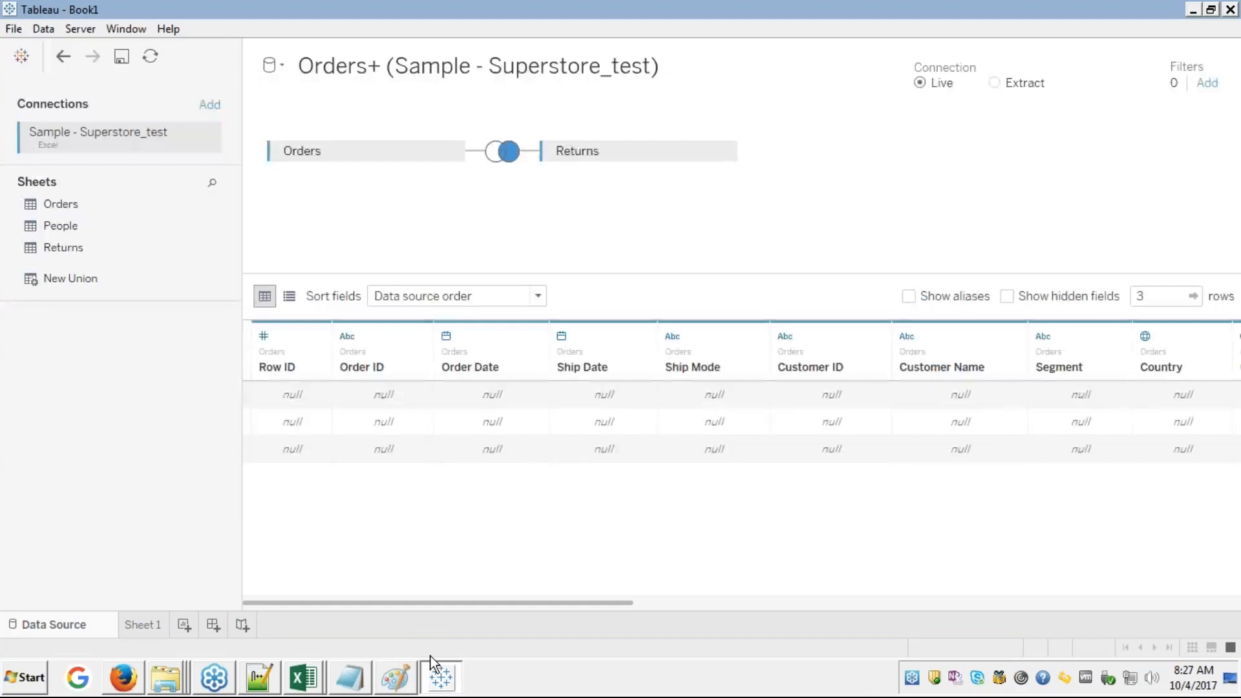
left_click(292, 397)
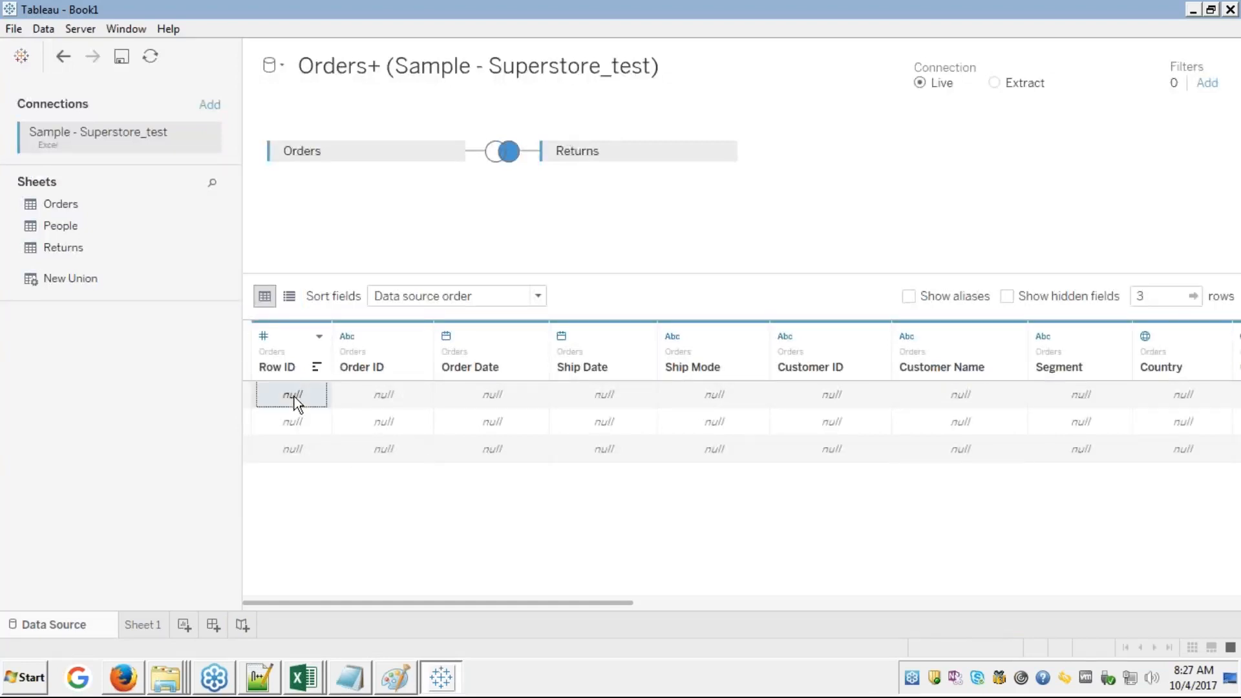
key("Right")
key("Right")
key("Right")
key("Right")
key("Right")
key("Right")
key("Right")
key("Right")
key("Right")
key("Right")
key("Right")
key("Right")
key("Right")
key("Right")
key("Right")
key("Right")
key("Right")
key("Right")
key("Right")
key("Right")
key("Right")
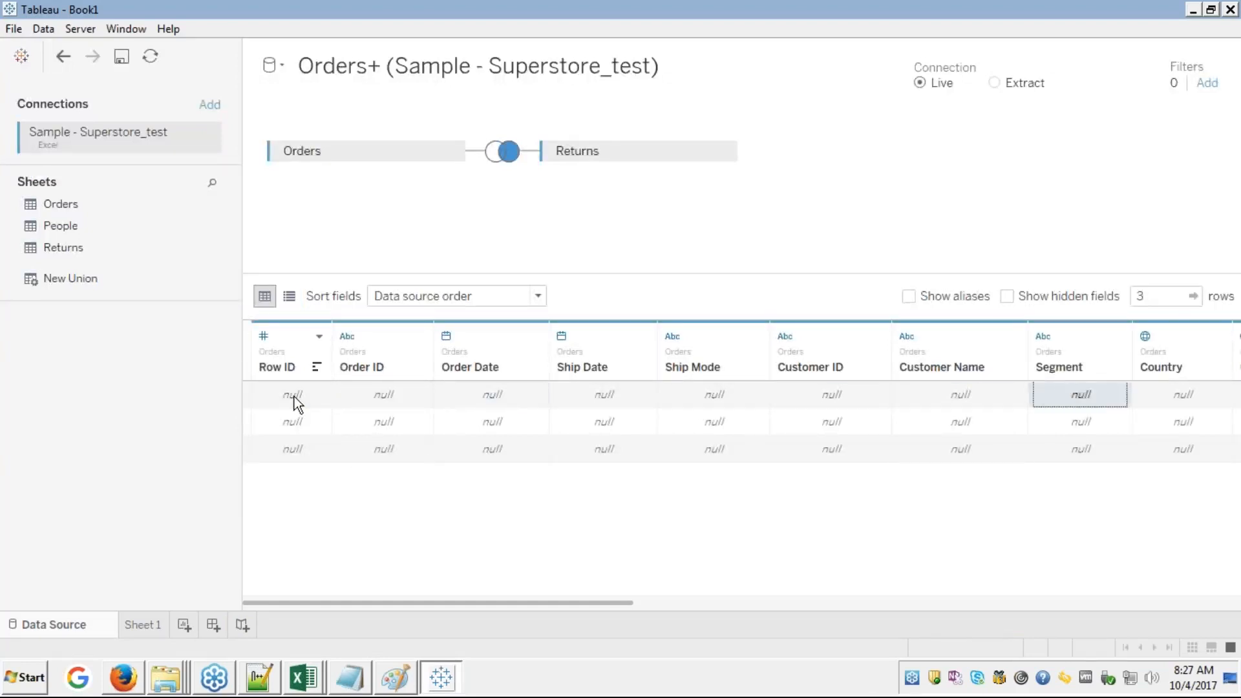
key("Down")
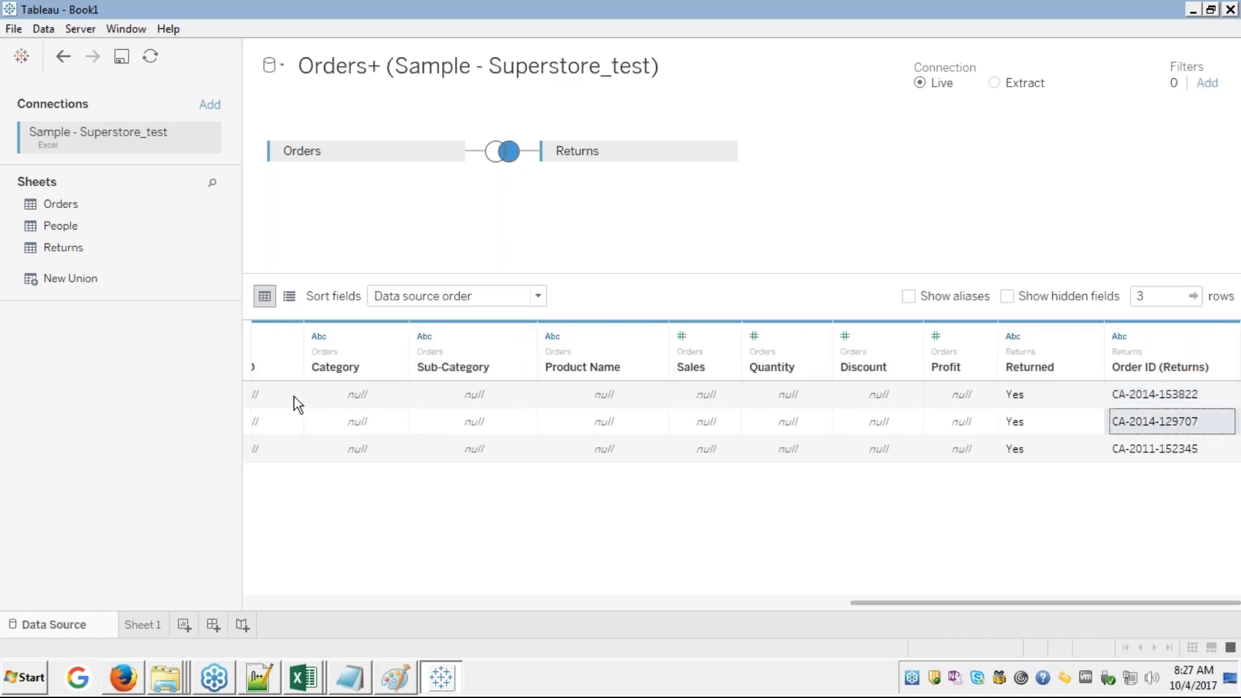
key("Down")
key("Up")
key("Up")
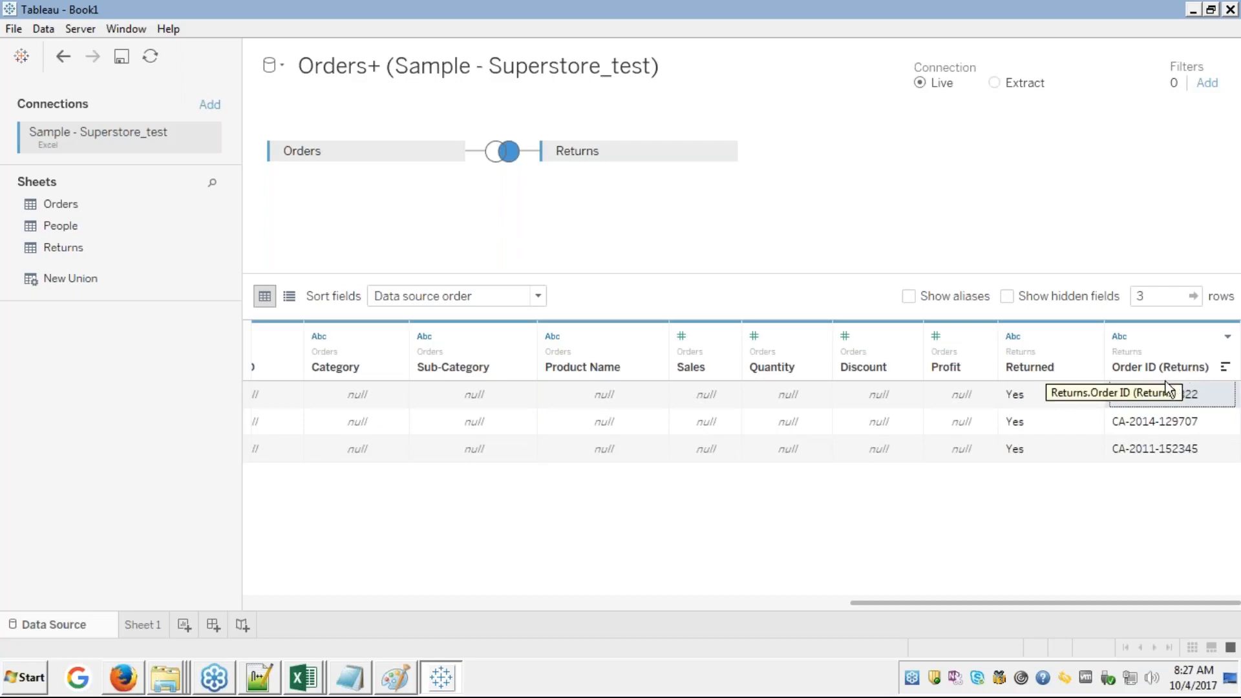
key("Left")
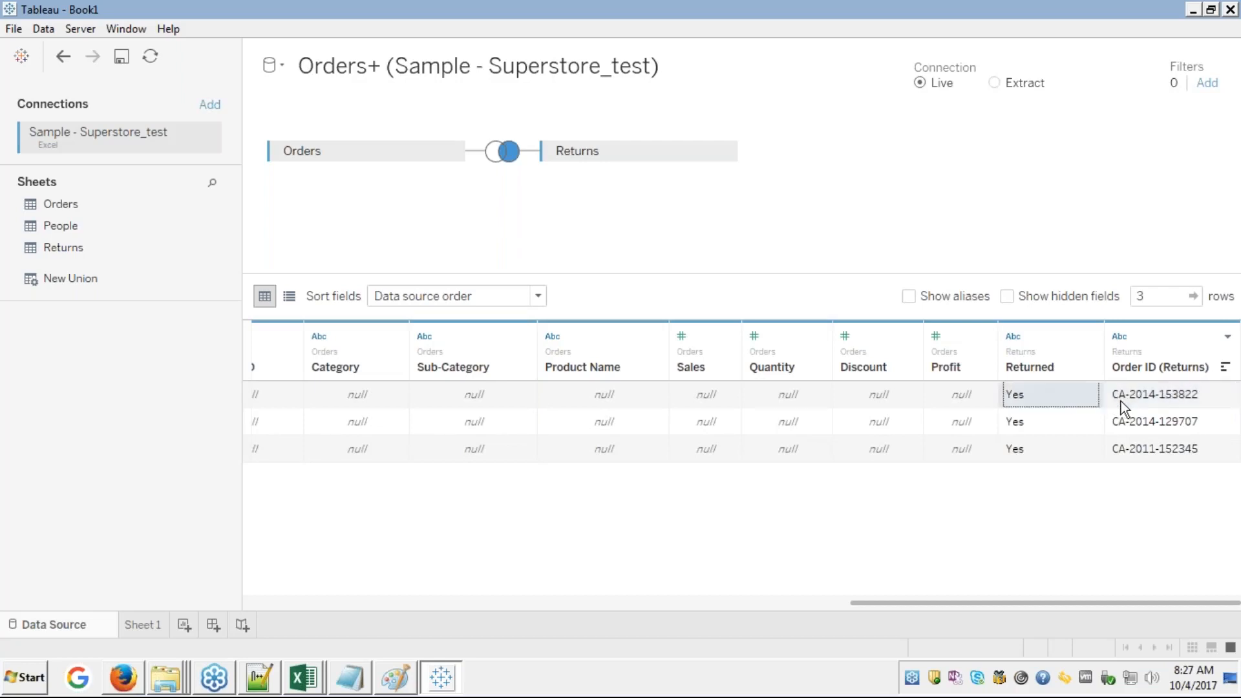
- Review the right join preview from the Returned column back to Row ID and across again to Order ID (Returns)
key("Left")
key("Left")
key("Left")
key("Left")
key("Left")
key("Left")
key("Left")
key("Left")
key("Left")
key("Left")
key("Left")
key("Left")
key("Left")
key("Left")
key("Left")
key("Left")
key("Left")
key("Left")
key("Left")
key("Left")
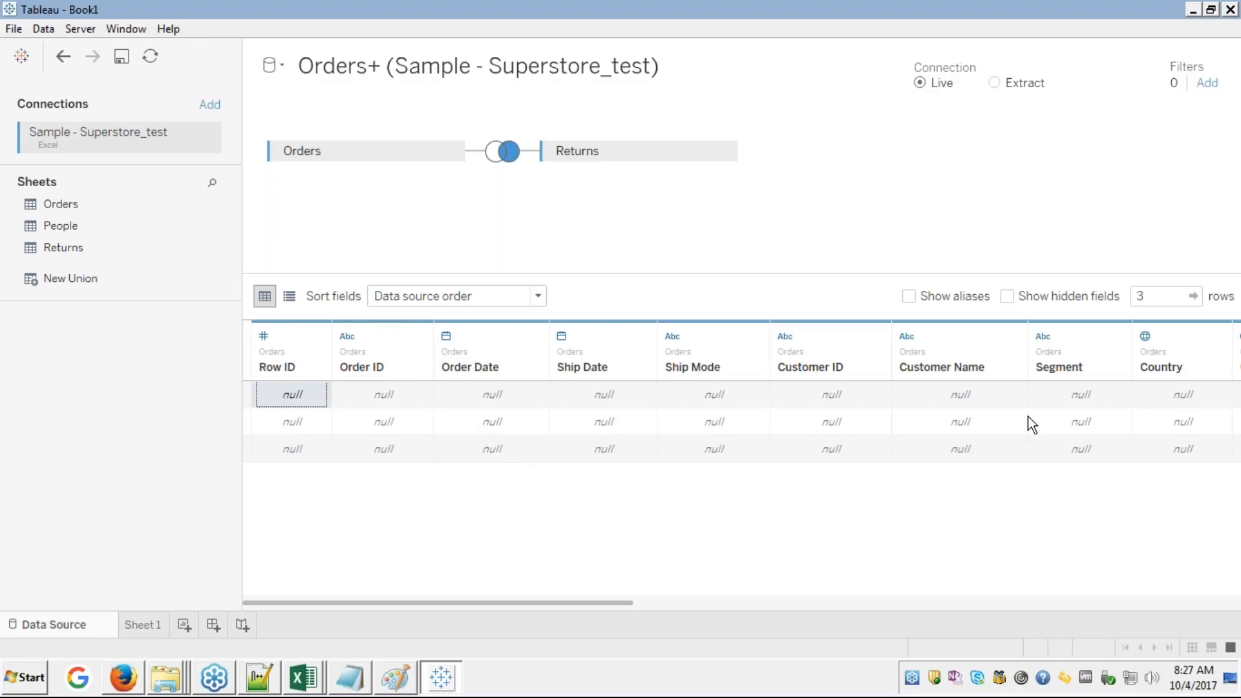
key("Right")
key("Right")
key("Right")
key("Right")
key("Right")
key("Right")
key("Right")
key("Right")
key("Right")
key("Right")
key("Right")
key("Right")
key("Right")
key("Right")
key("Right")
key("Right")
key("Right")
key("Right")
key("Right")
key("Right")
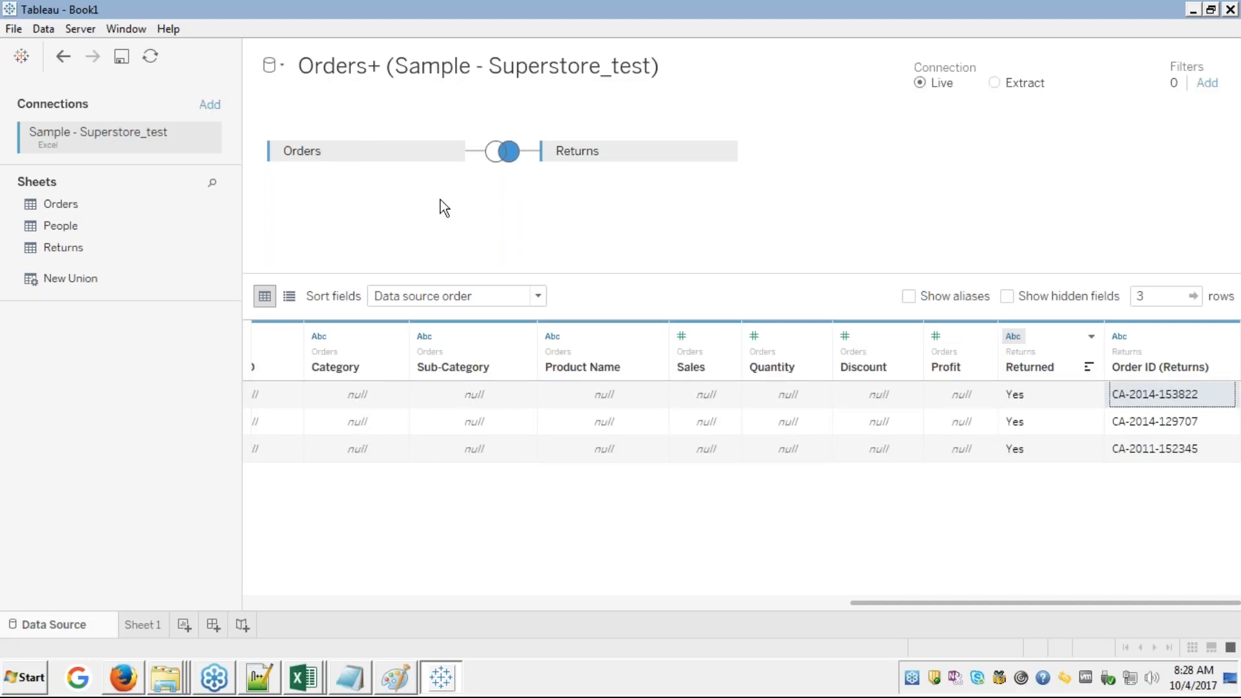
- Change the join between Orders and Returns to Left for comparison and set it back to Right
left_click(509, 152)
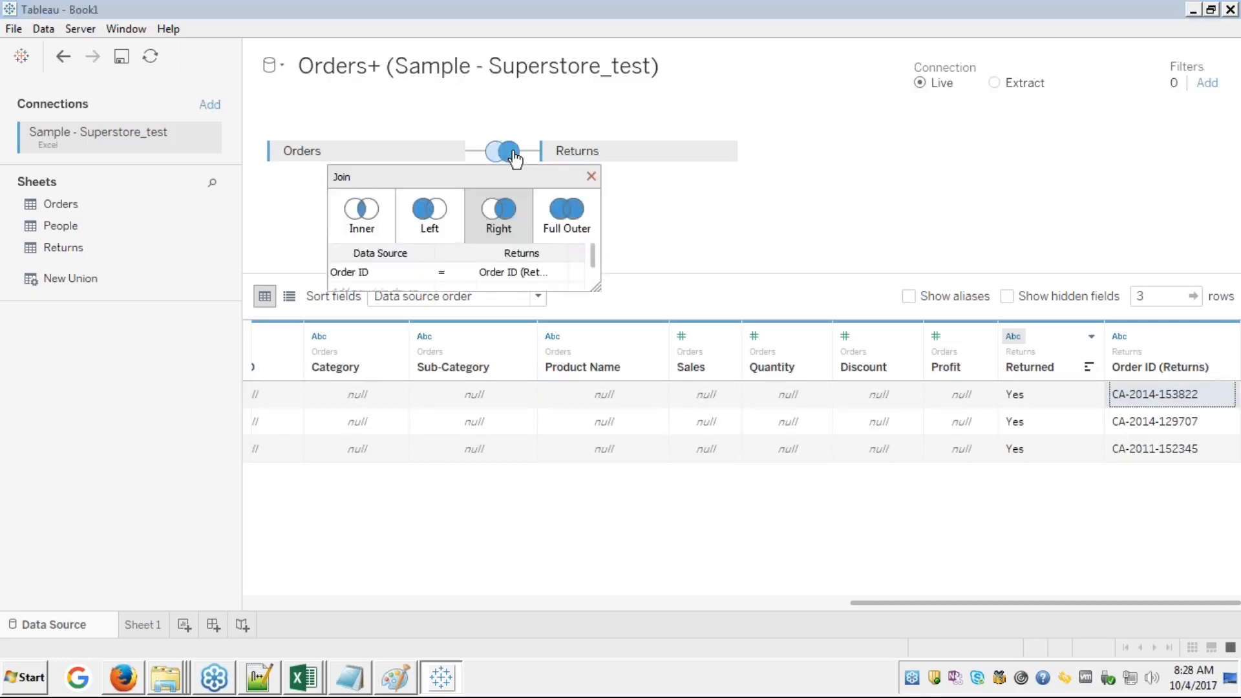
left_click(422, 214)
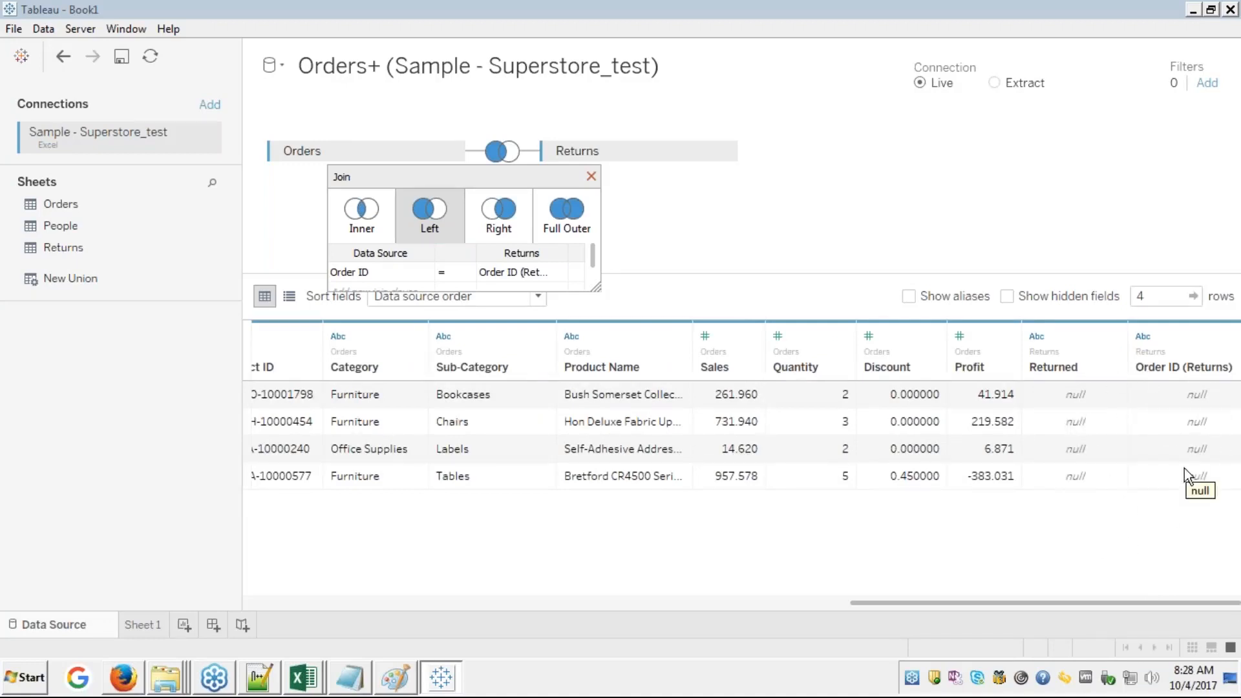
left_click(498, 214)
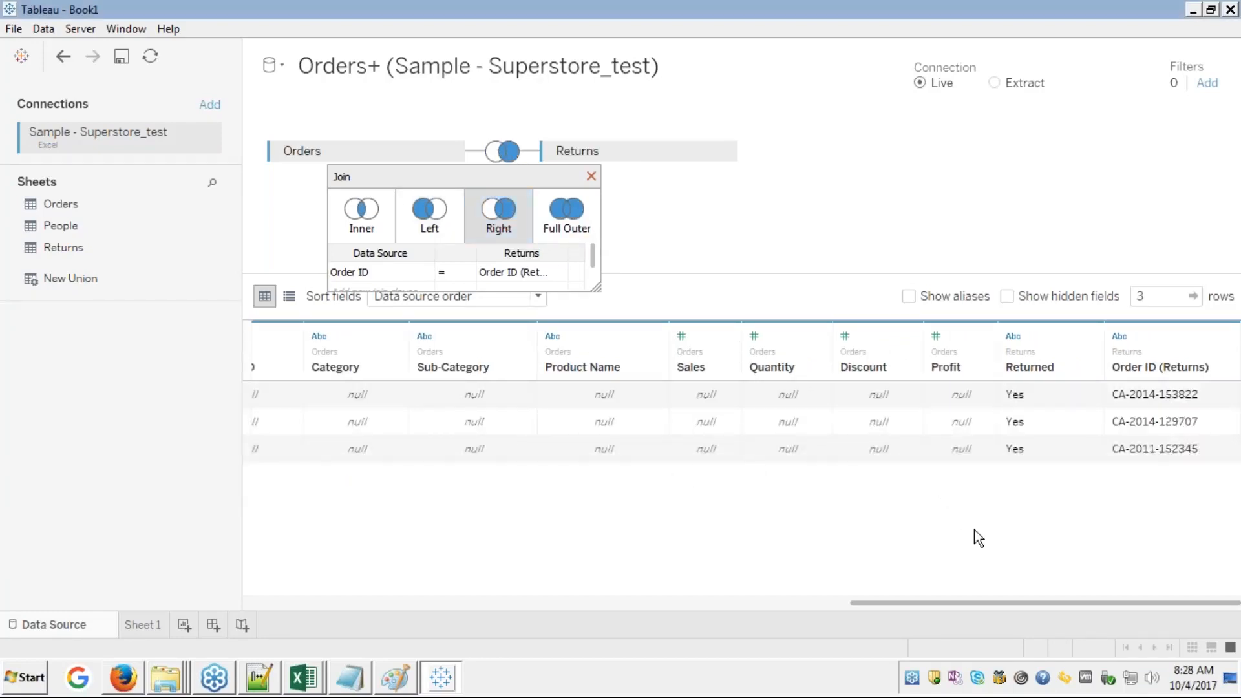
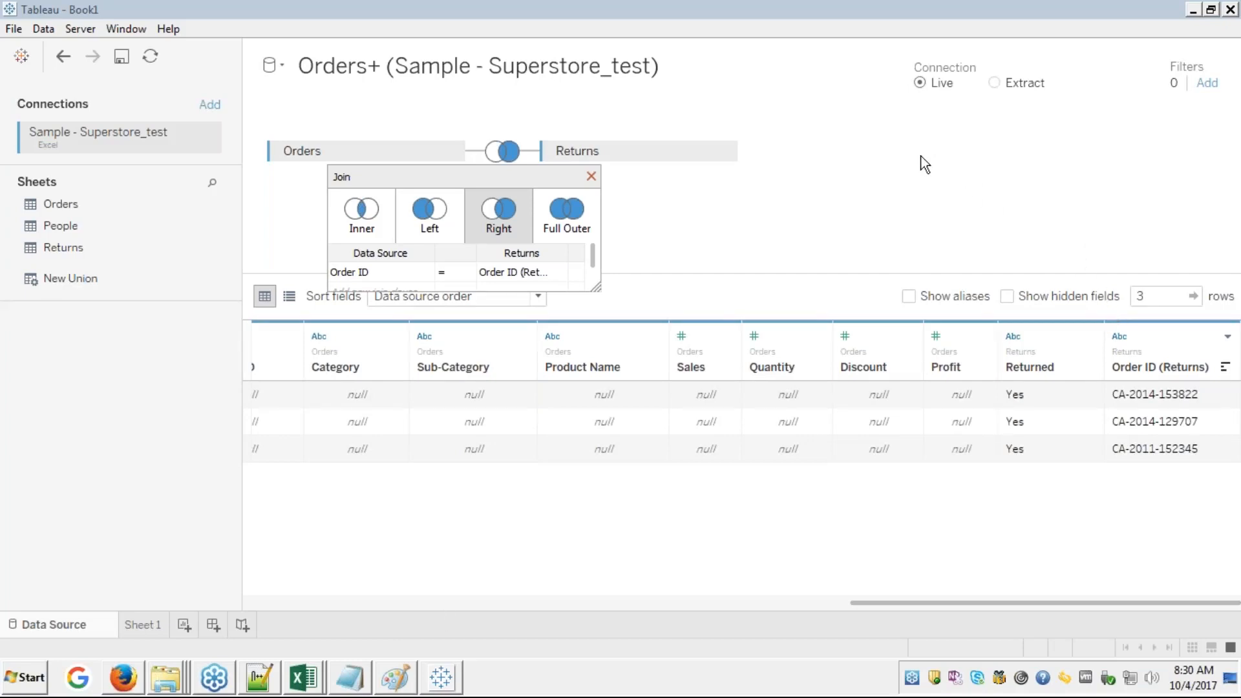
- Switch to the Sample - Superstore_test.xls workbook in Excel and enter Yes as the Returned value in cell A5 of the Returns sheet
left_click(302, 672)
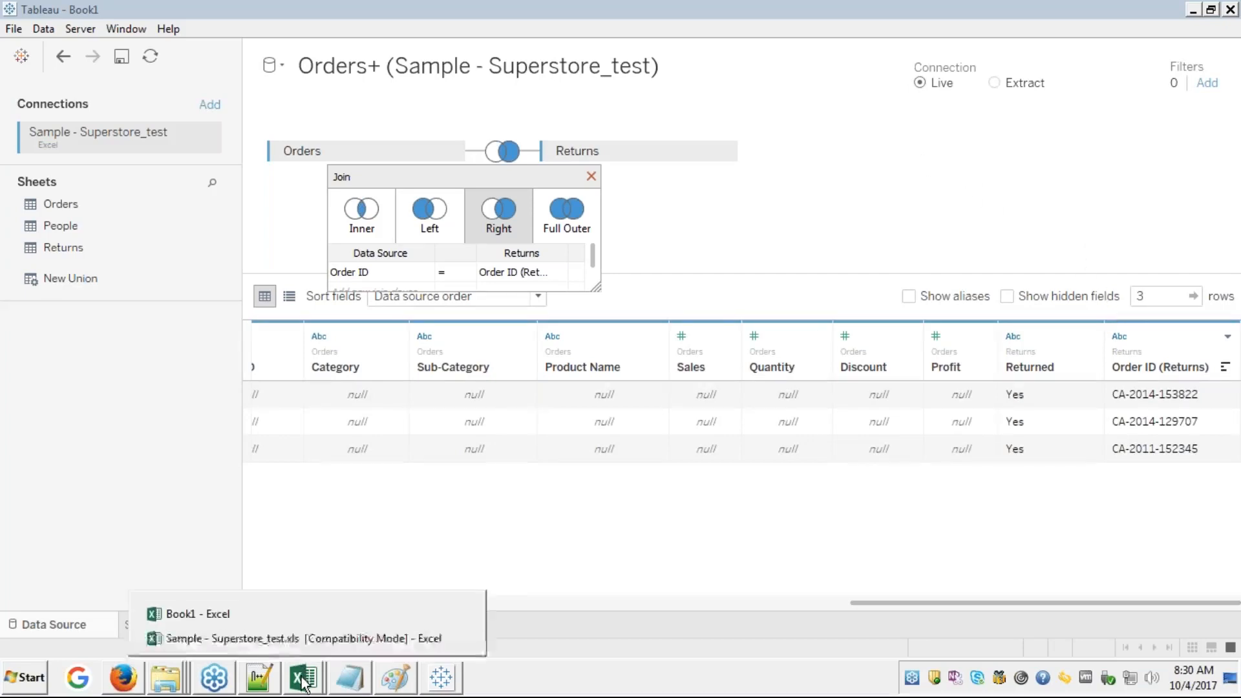
left_click(261, 640)
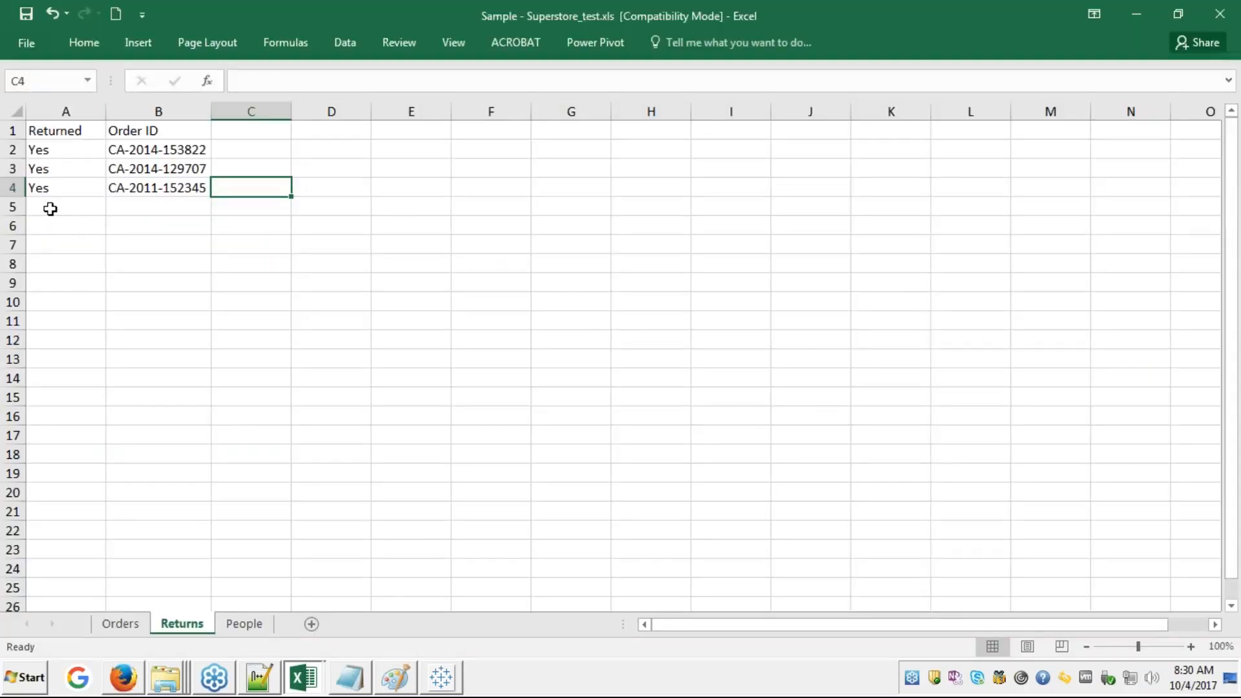
left_click(119, 623)
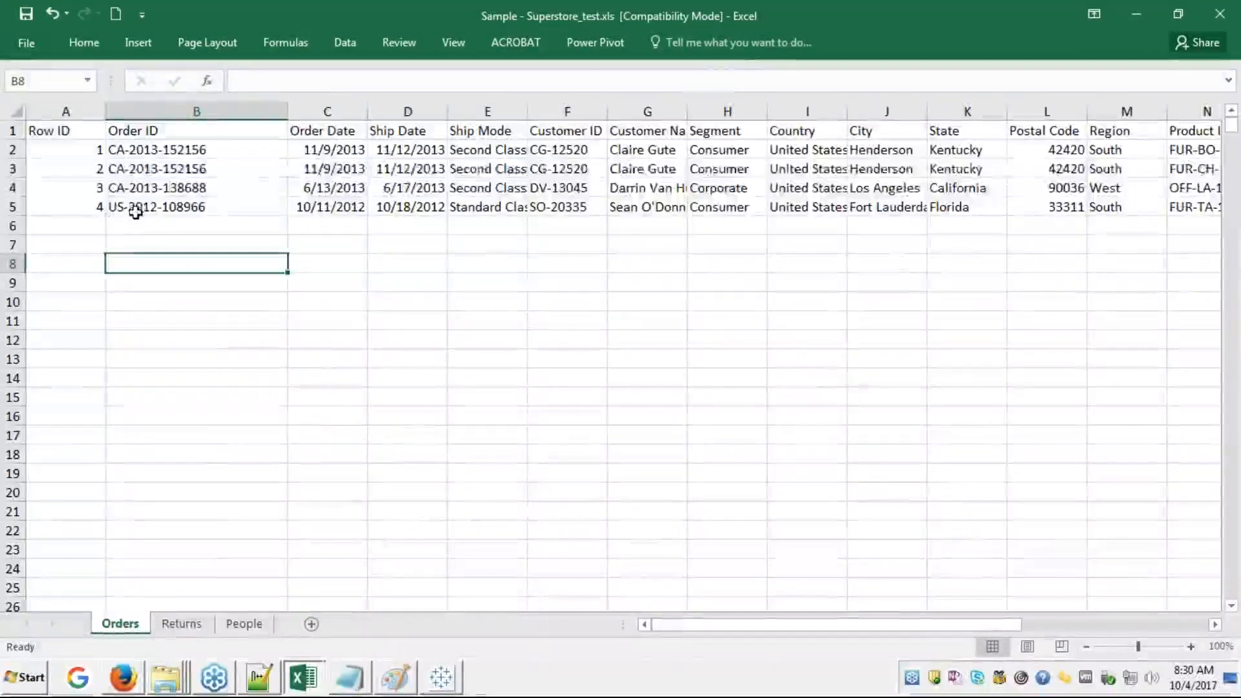
left_click(136, 210)
key("ctrl+c")
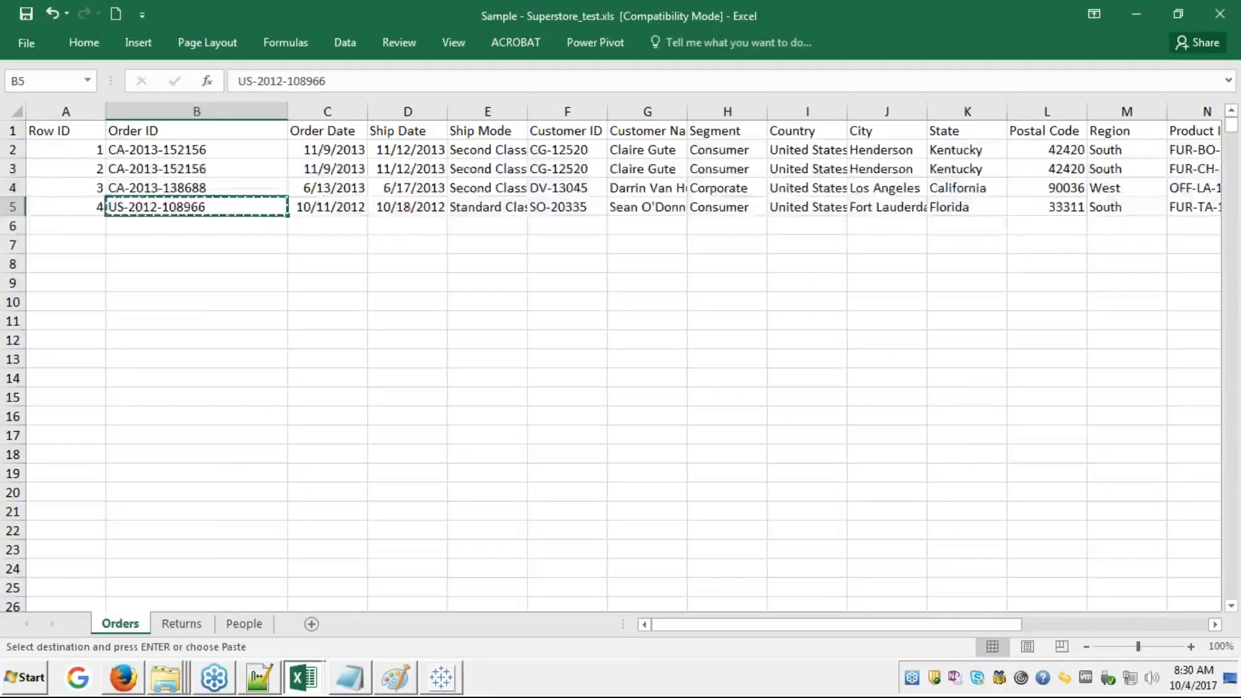
left_click(177, 624)
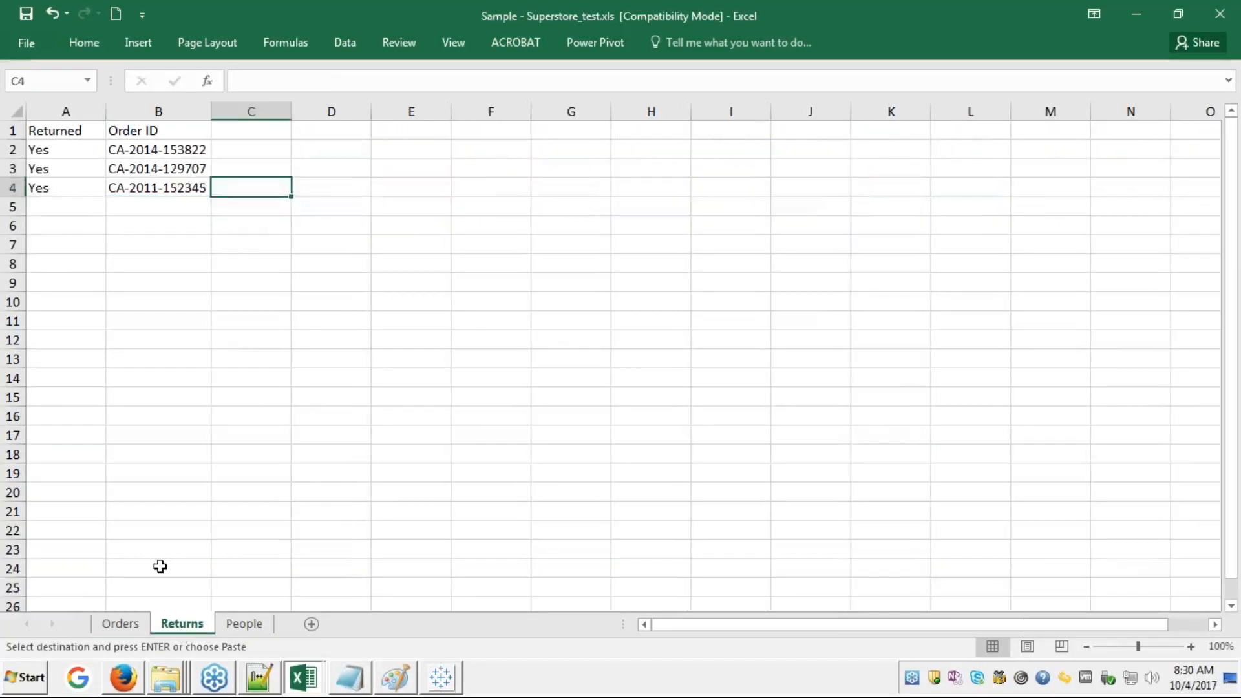
left_click(52, 207)
type("yes")
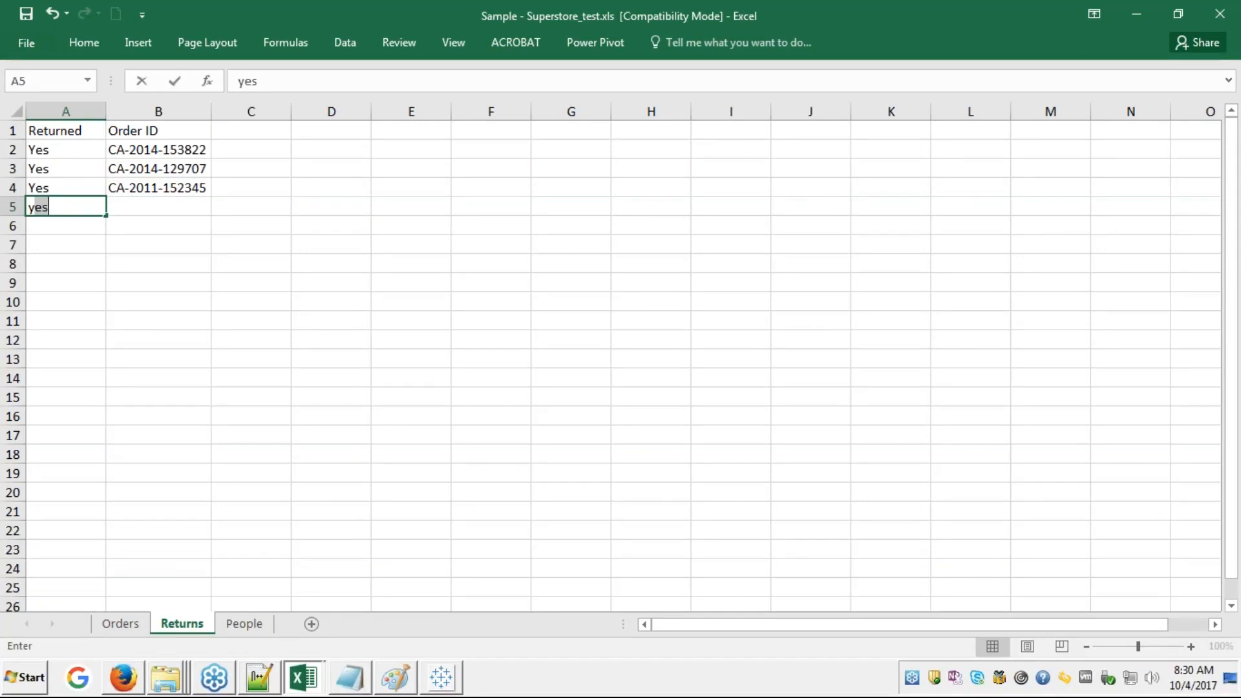
key("Tab")
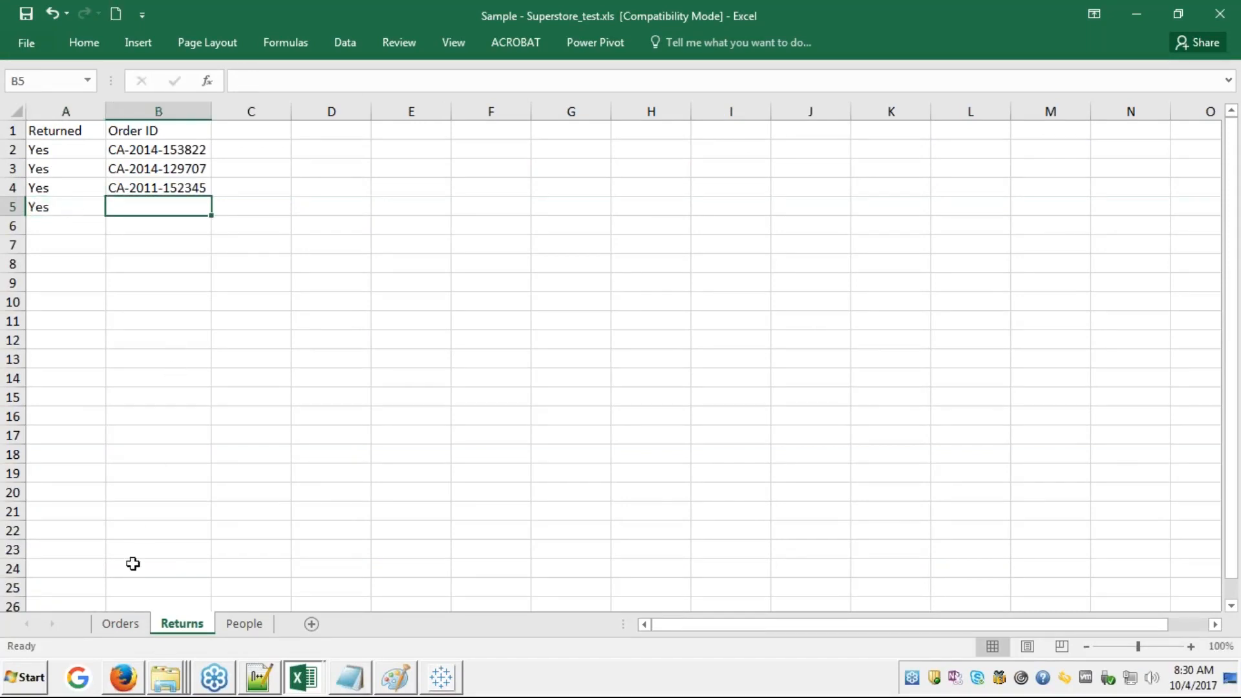
- Copy the Order ID of the Row ID 4 record on the Orders sheet into cell B5 of the Returns sheet
left_click(108, 625)
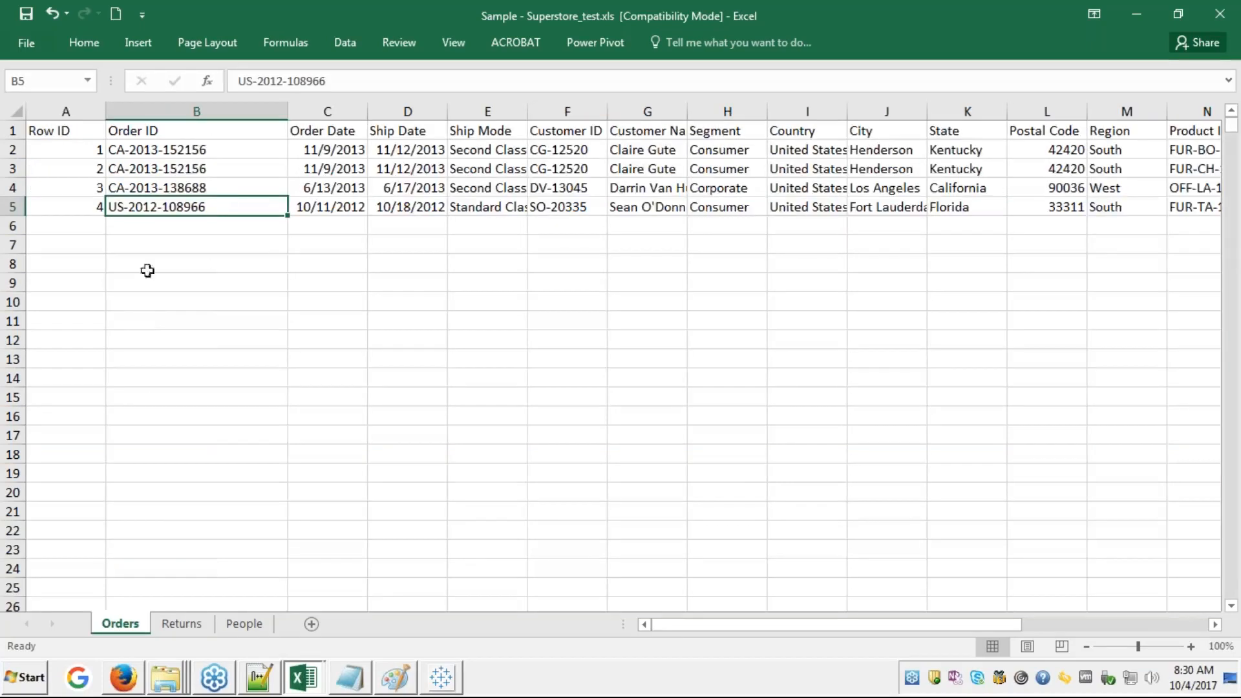
key("ctrl+c")
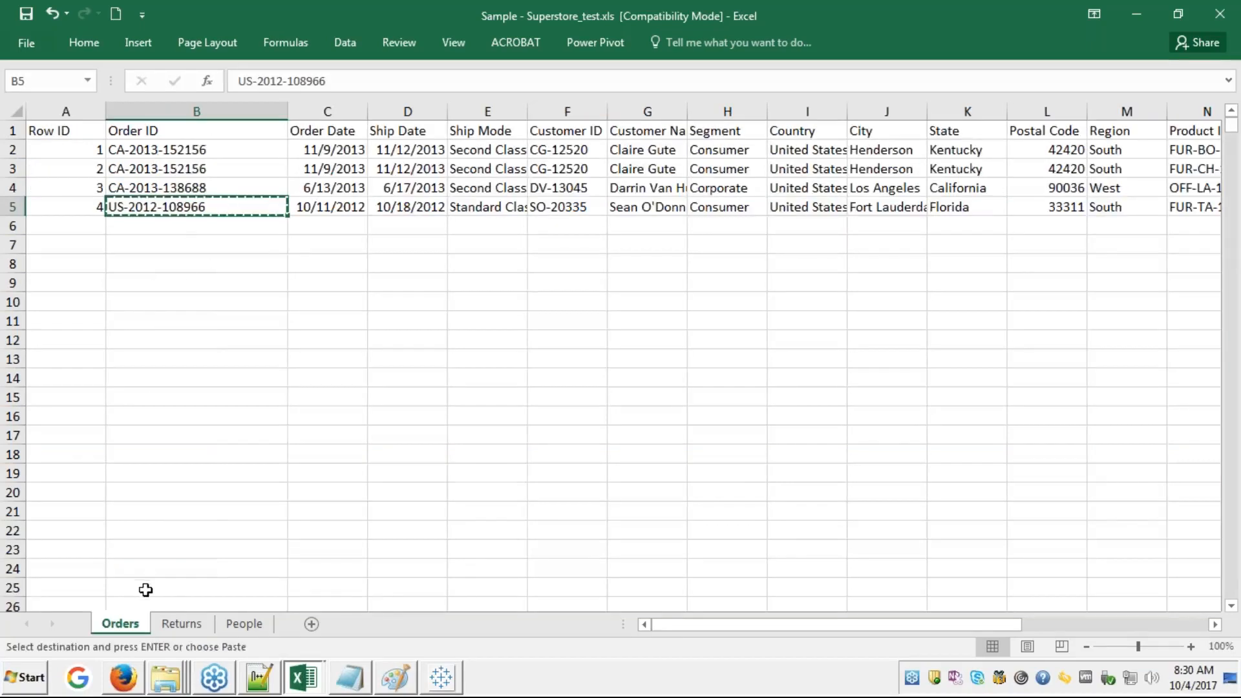
left_click(172, 626)
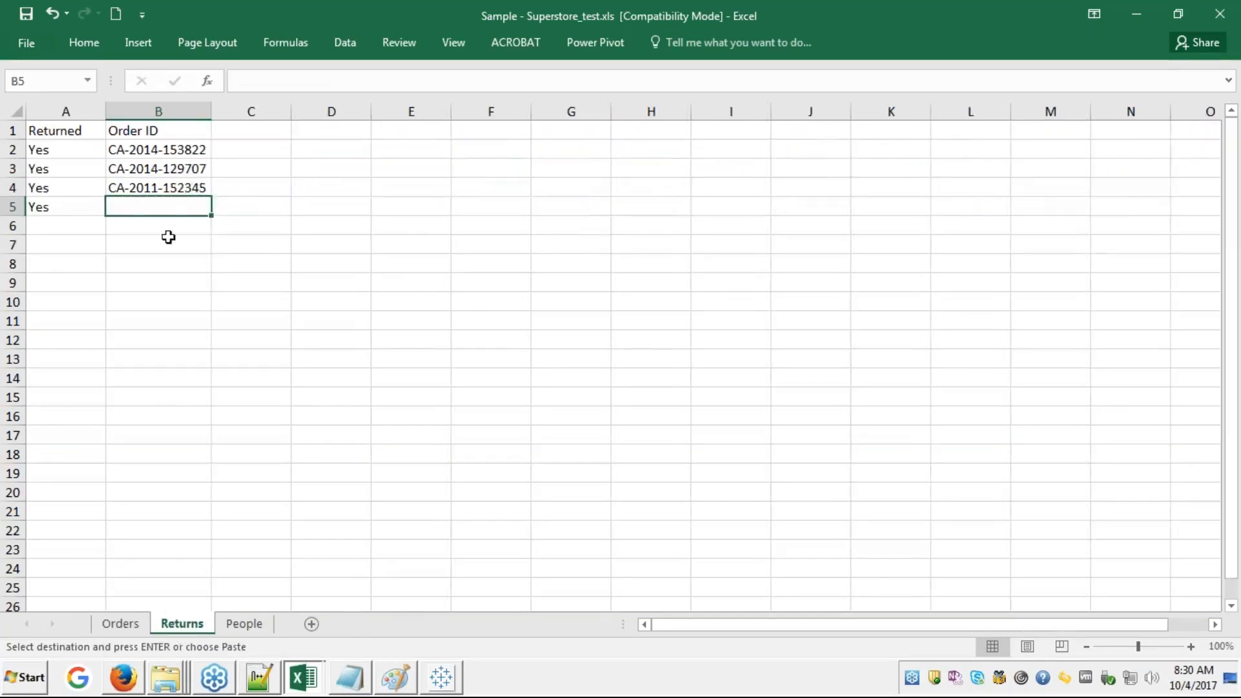
key("ctrl+v")
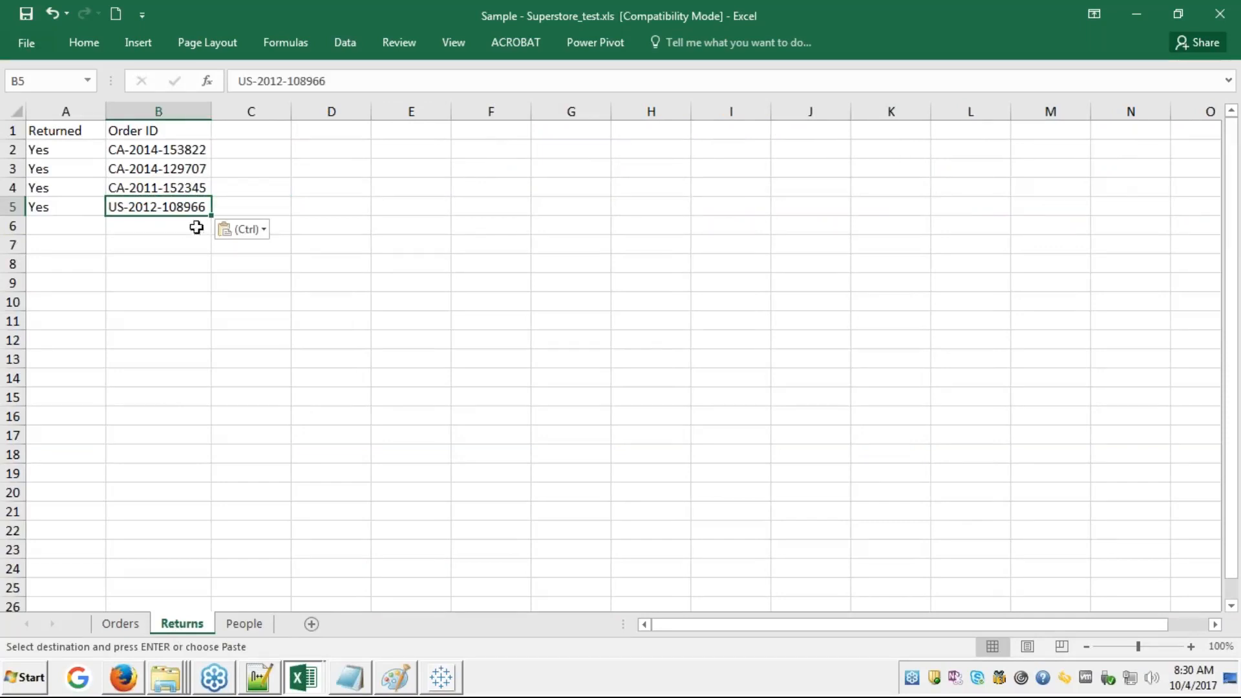
key("Escape")
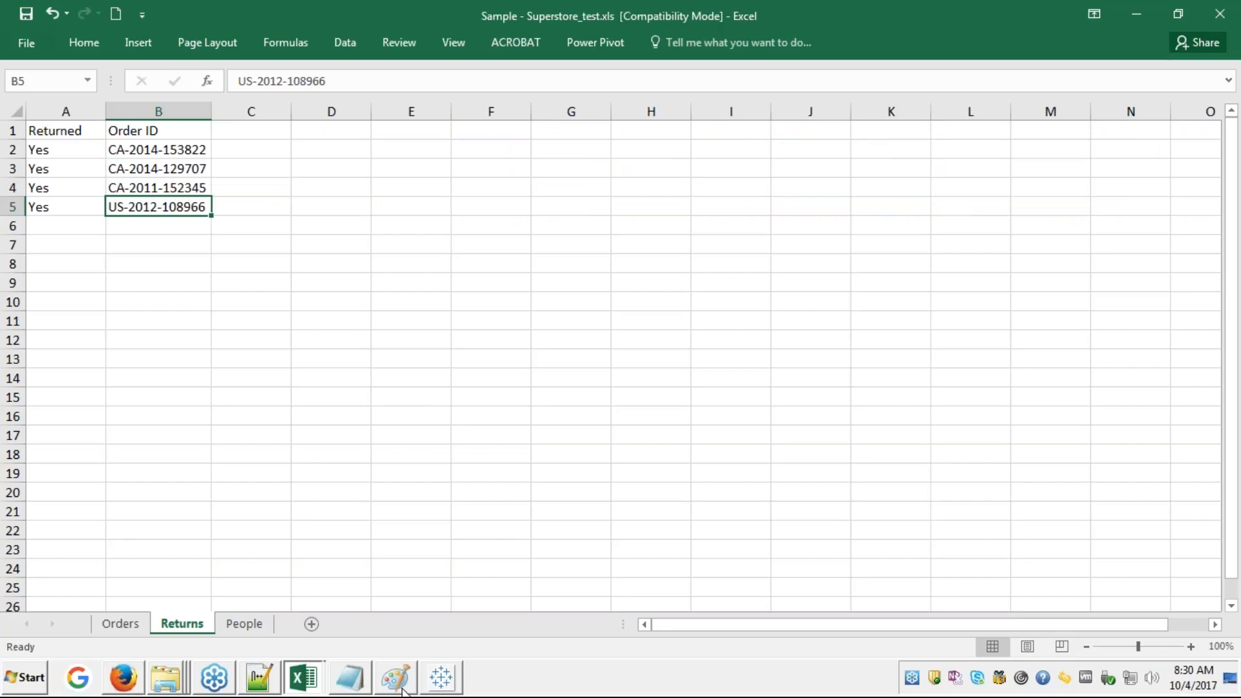
- Return to Tableau, close the join settings and refresh the Orders and Returns data source
left_click(439, 688)
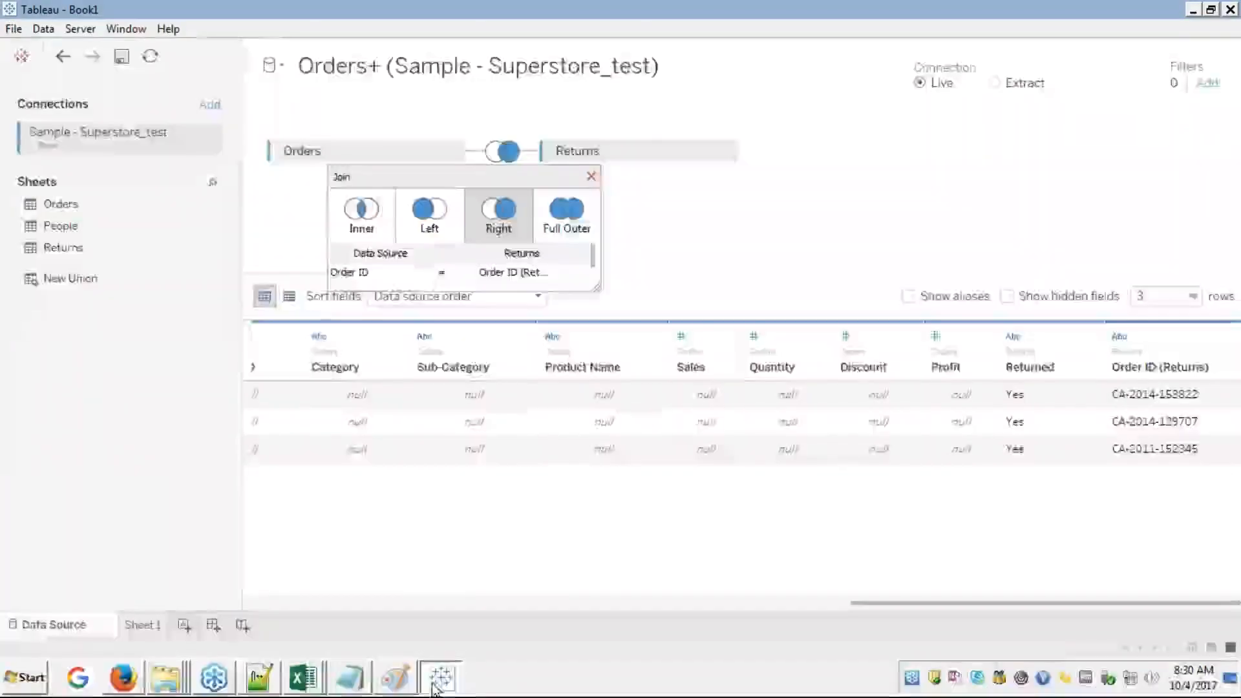
left_click(592, 175)
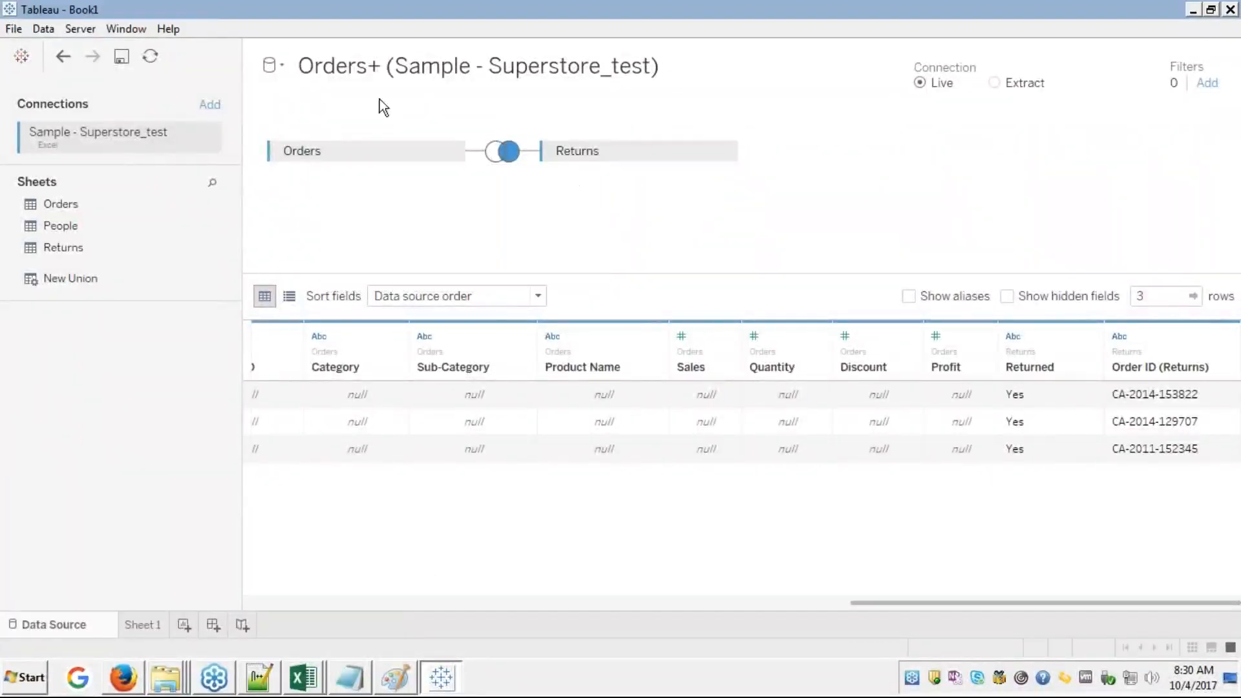
left_click(152, 58)
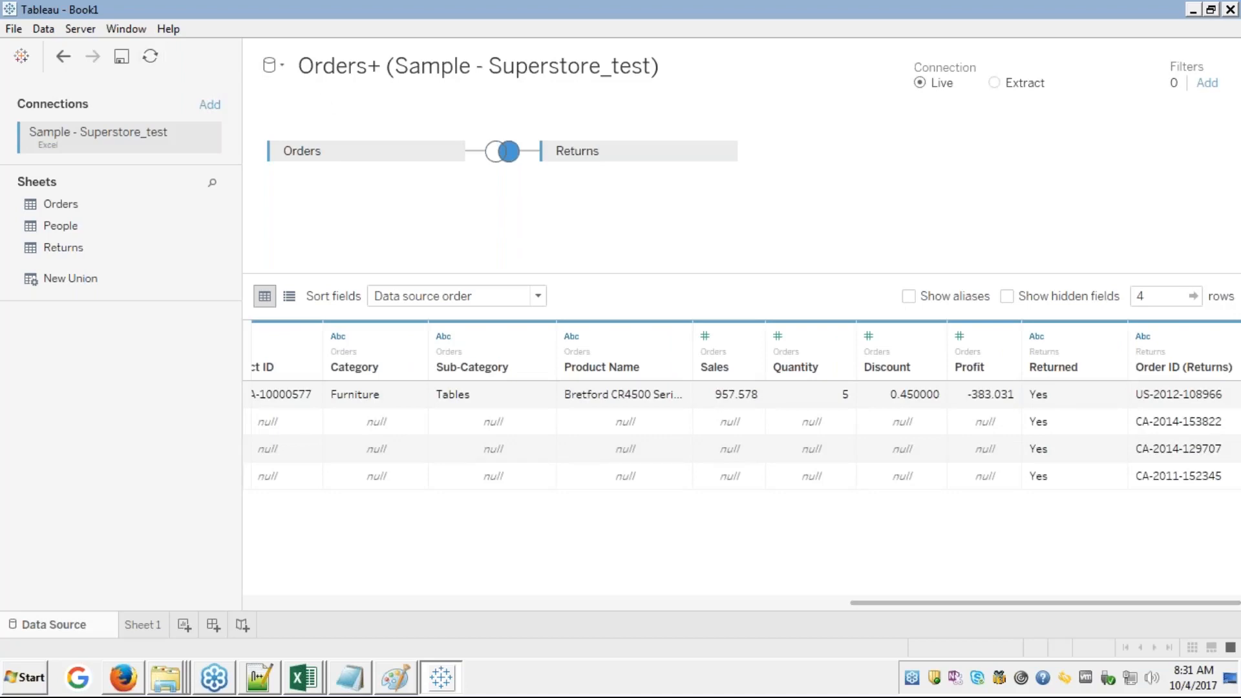
- Examine the refreshed right join preview along its first row, from Row ID across to the Returned and Order ID (Returns) columns
left_click(261, 603)
left_click(261, 603)
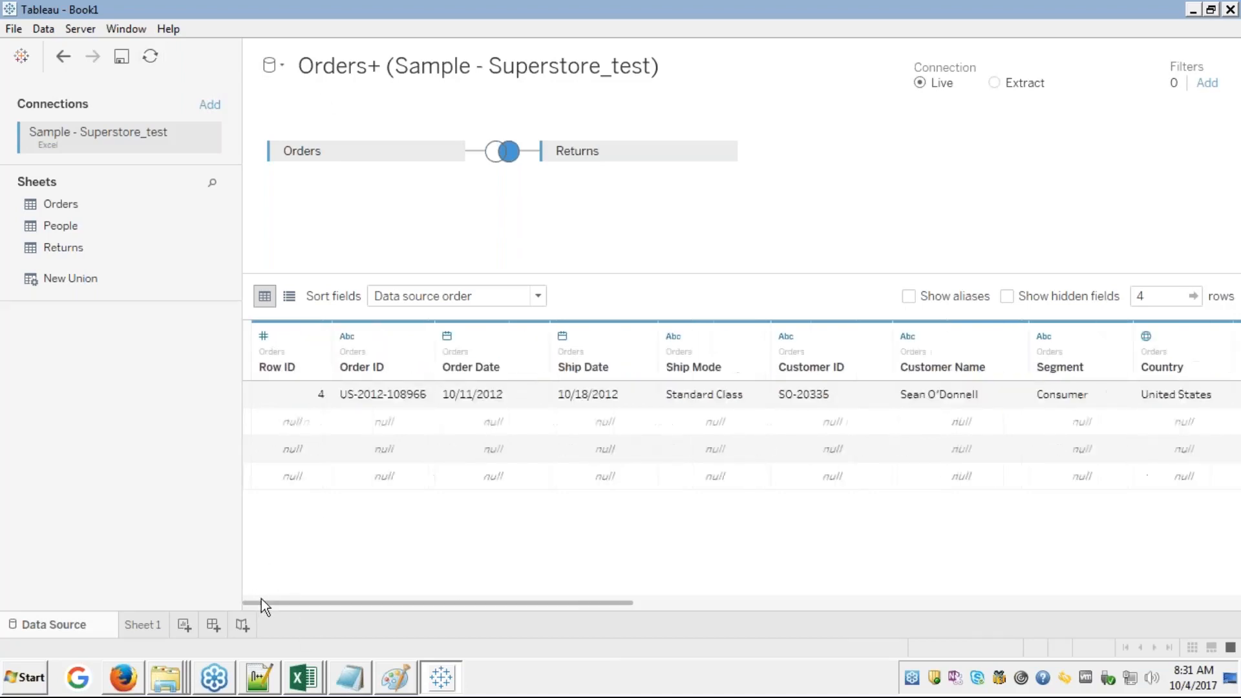
left_click(314, 397)
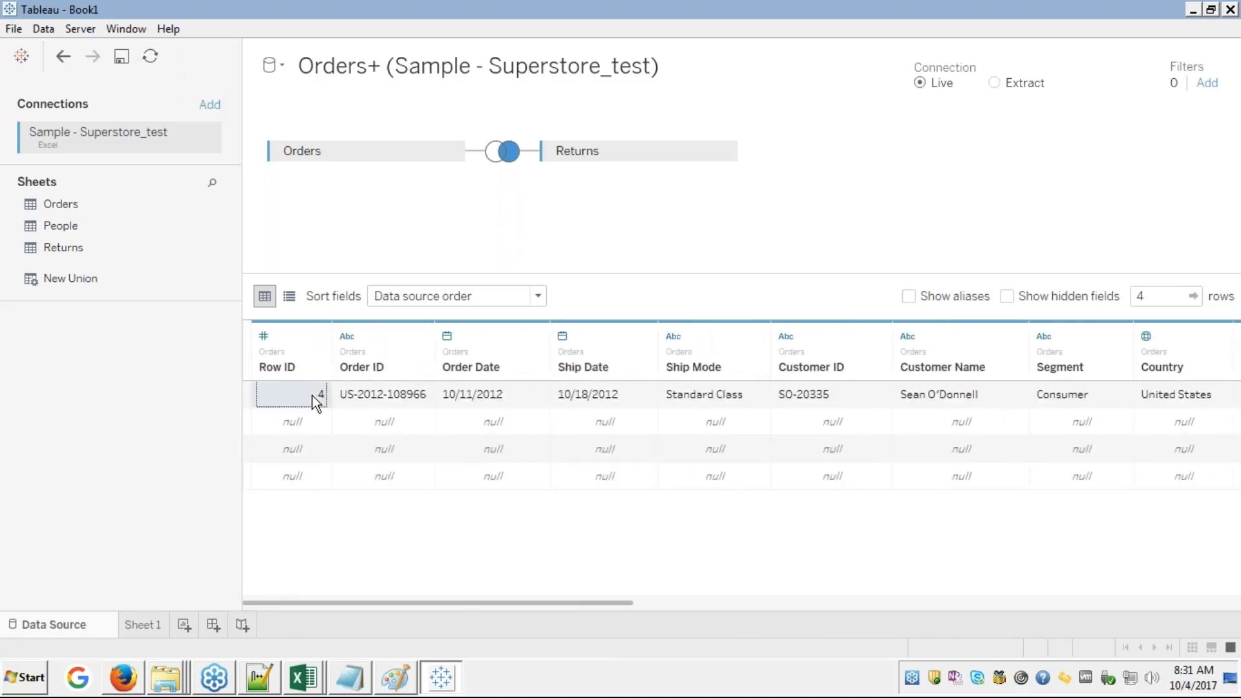
key("Right")
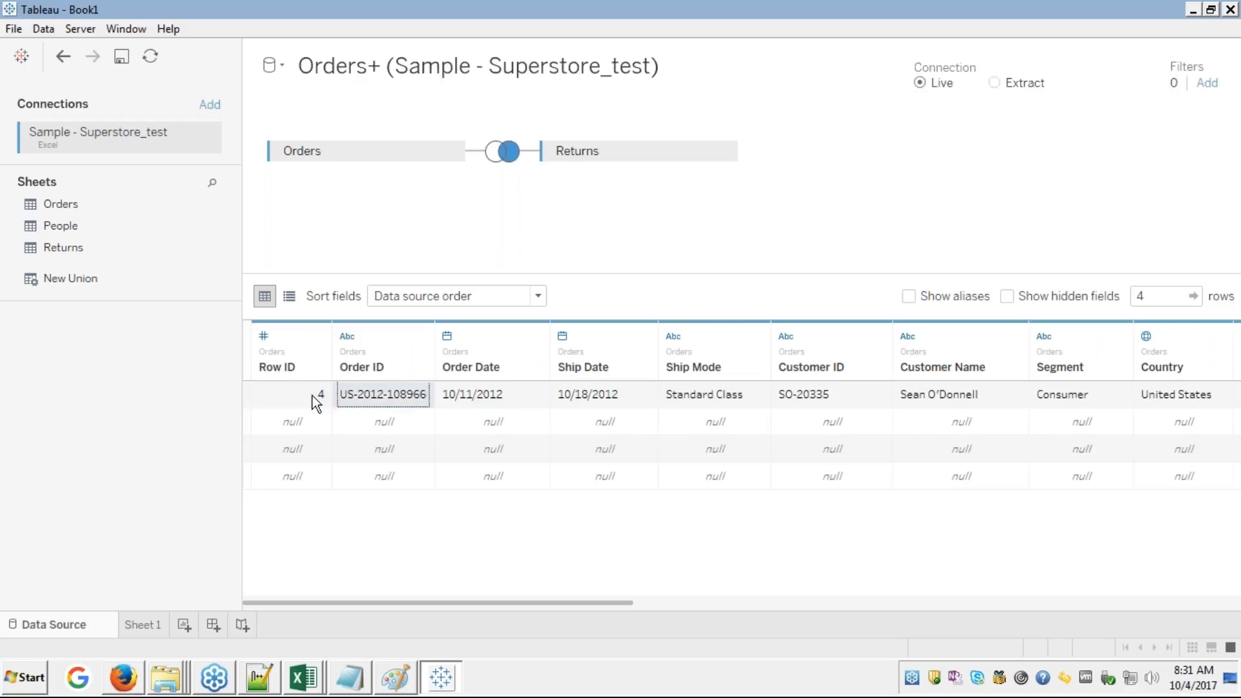
key("Right")
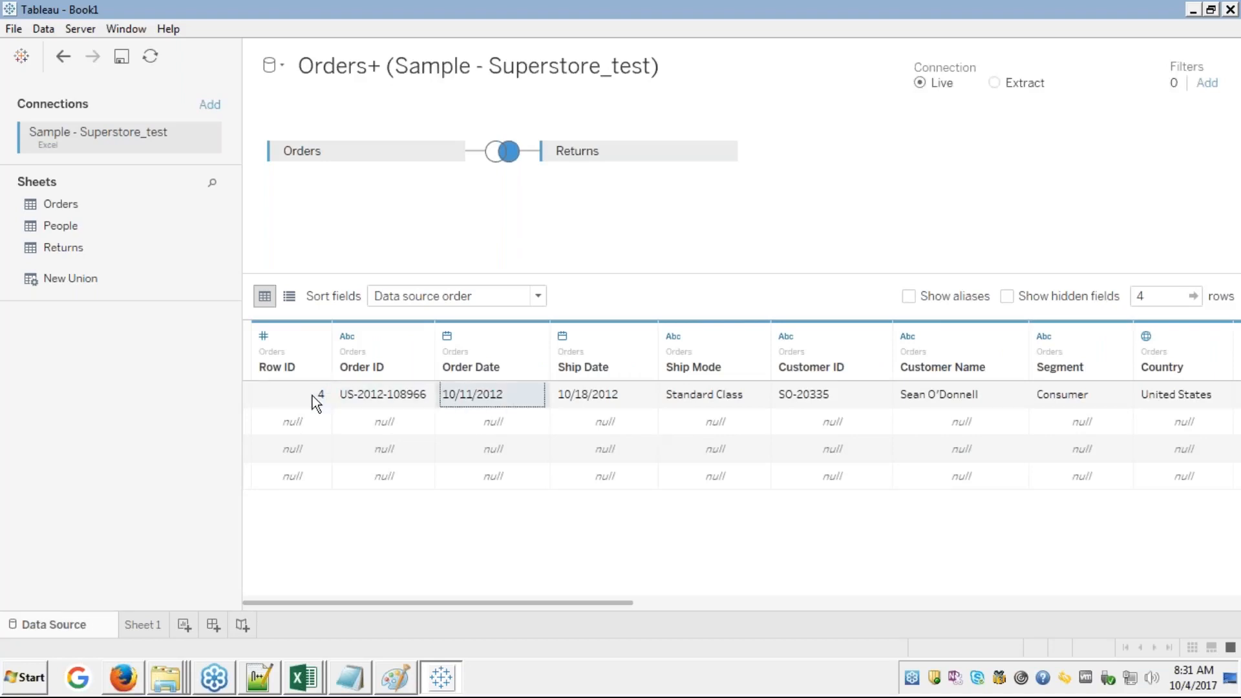
key("Right")
key("Right")
key("Right")
key("Right")
key("Right")
key("Right")
key("Right")
key("Right")
key("Right")
key("Right")
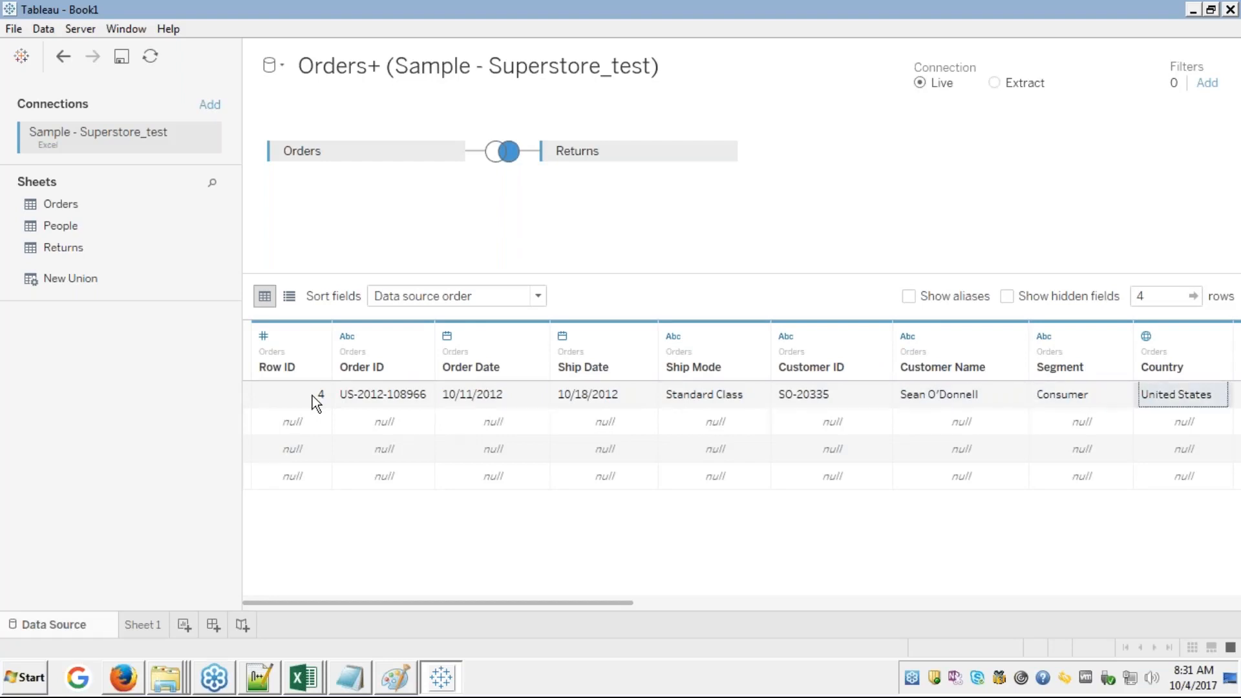
key("Right")
key("End")
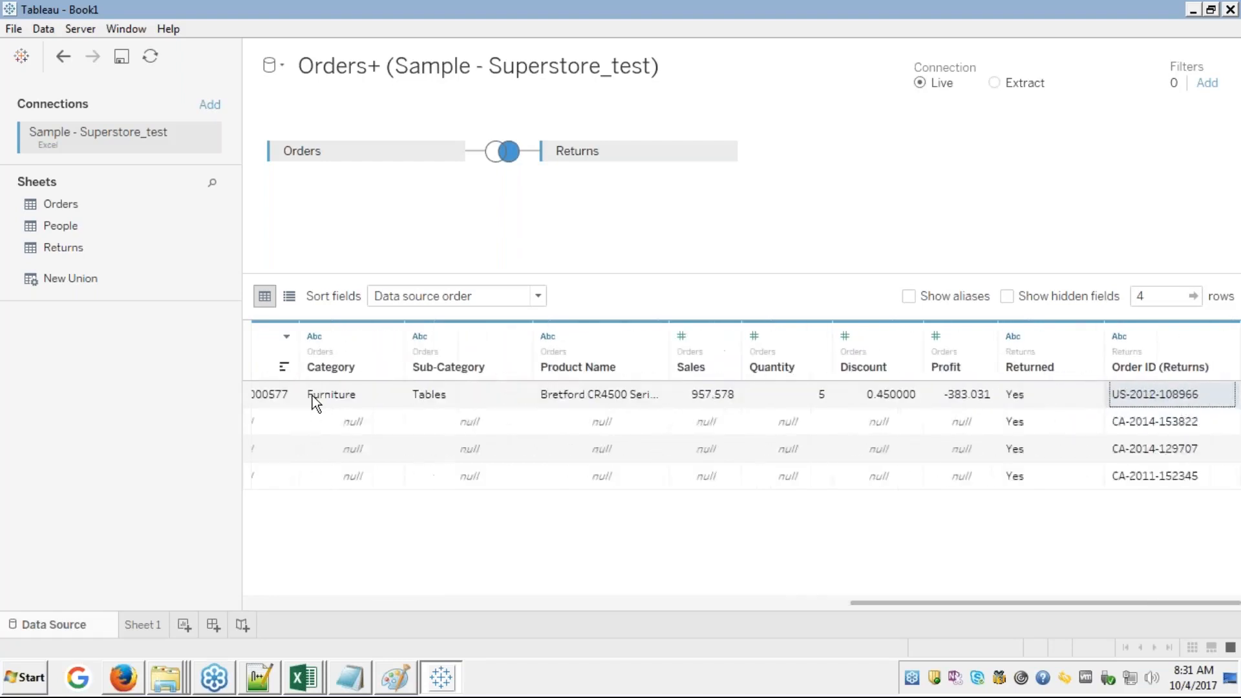
key("Left")
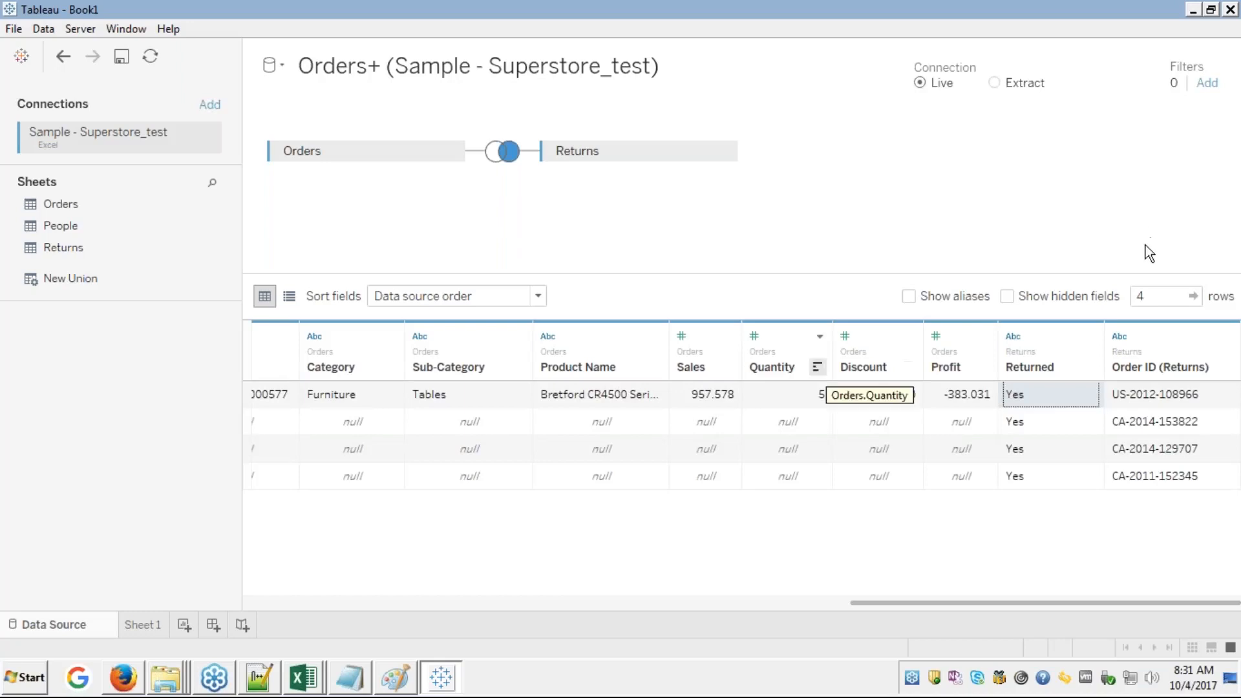
left_click(1218, 253)
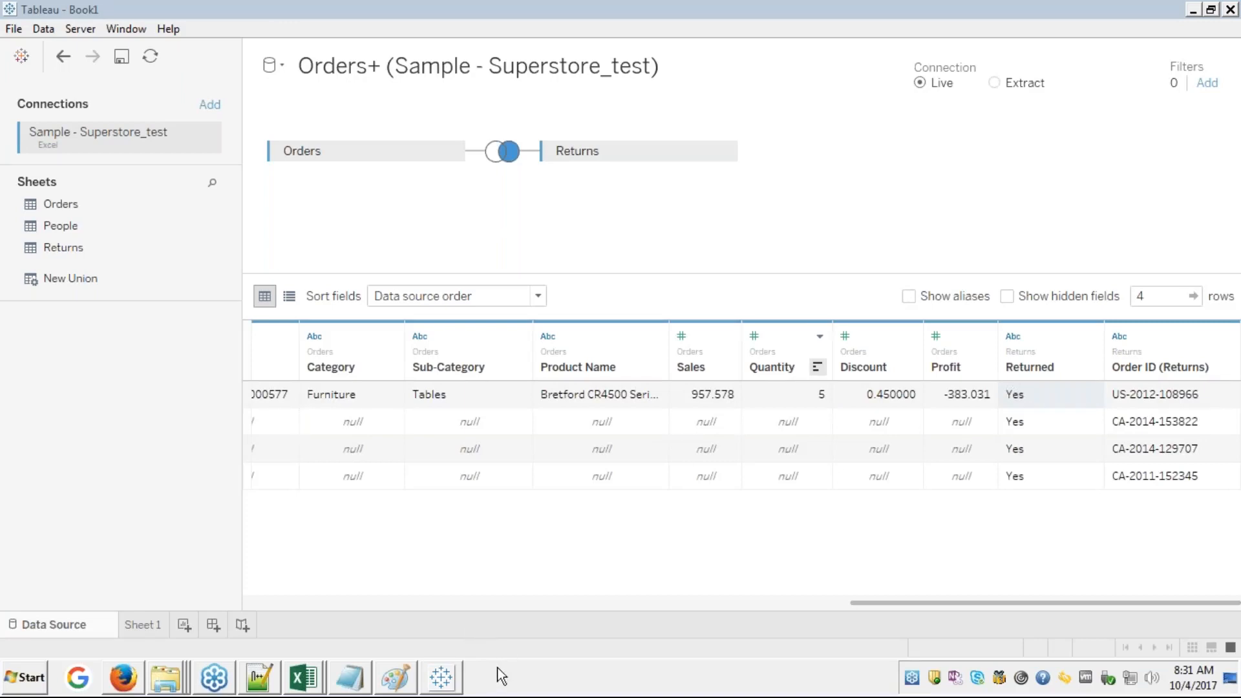
- Switch to the Sample - Superstore_test.xls workbook in Excel and duplicate the Row ID 4 record into row 6 of the Orders sheet
mouse_move(241, 685)
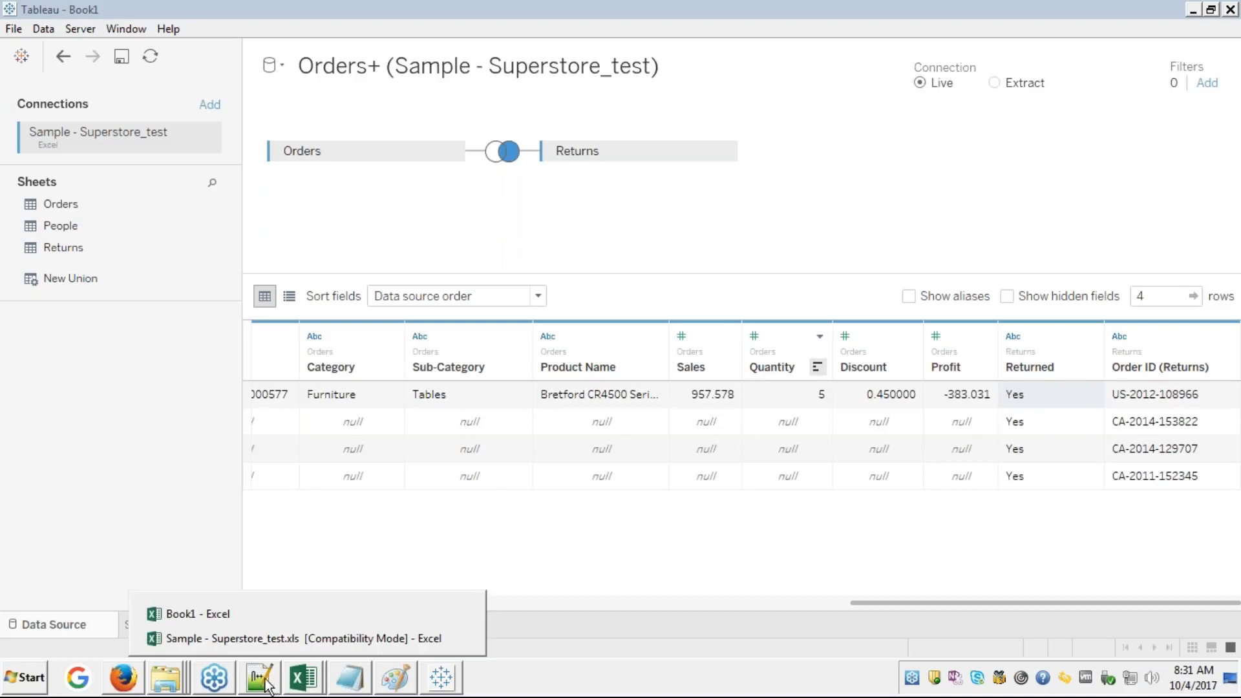
mouse_move(312, 684)
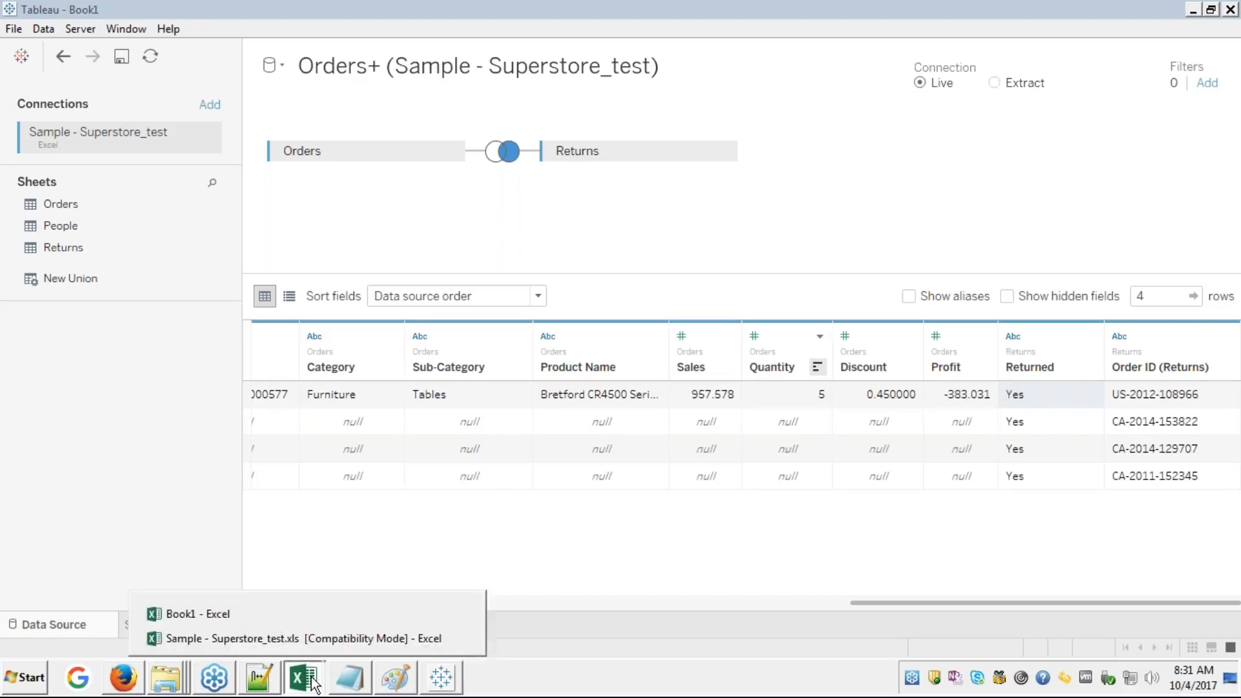
left_click(274, 636)
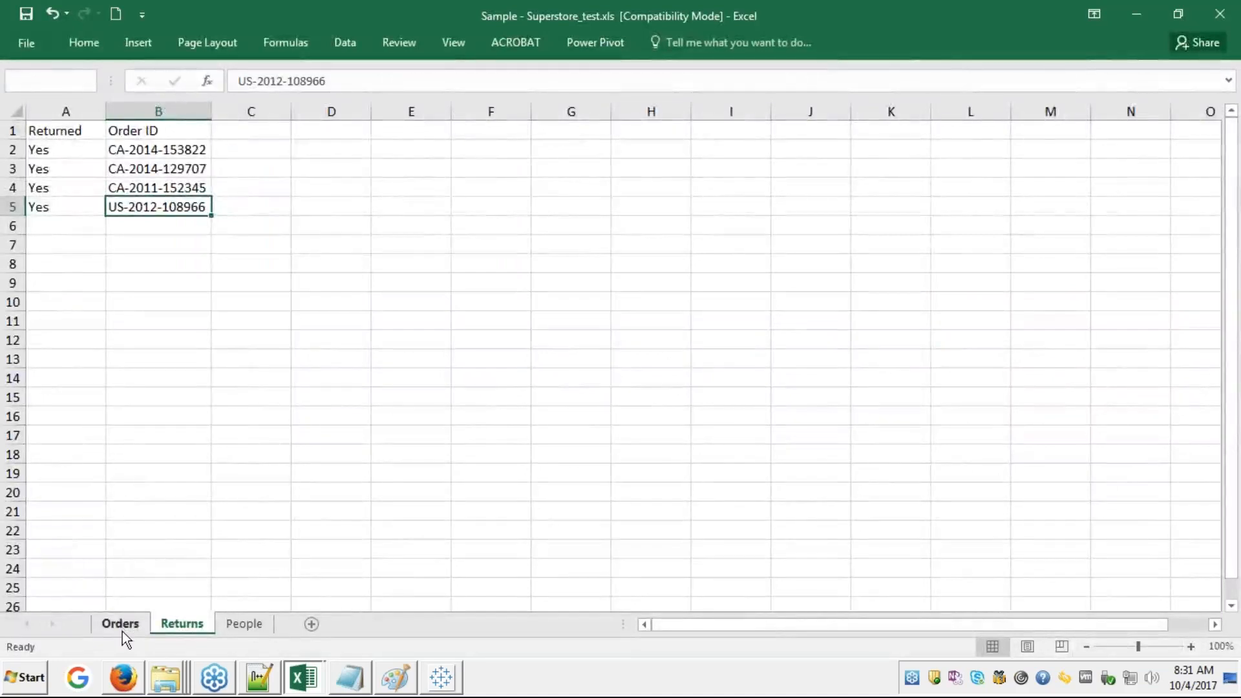
left_click(122, 625)
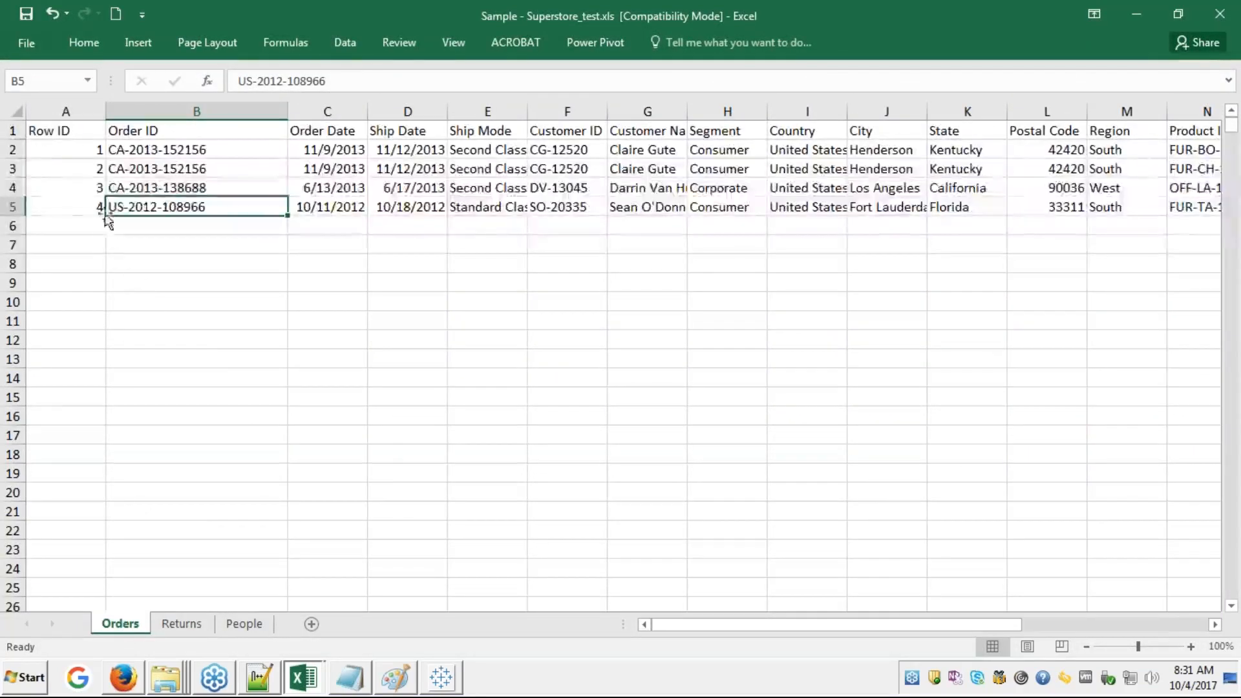
left_click(26, 204)
key("ctrl+c")
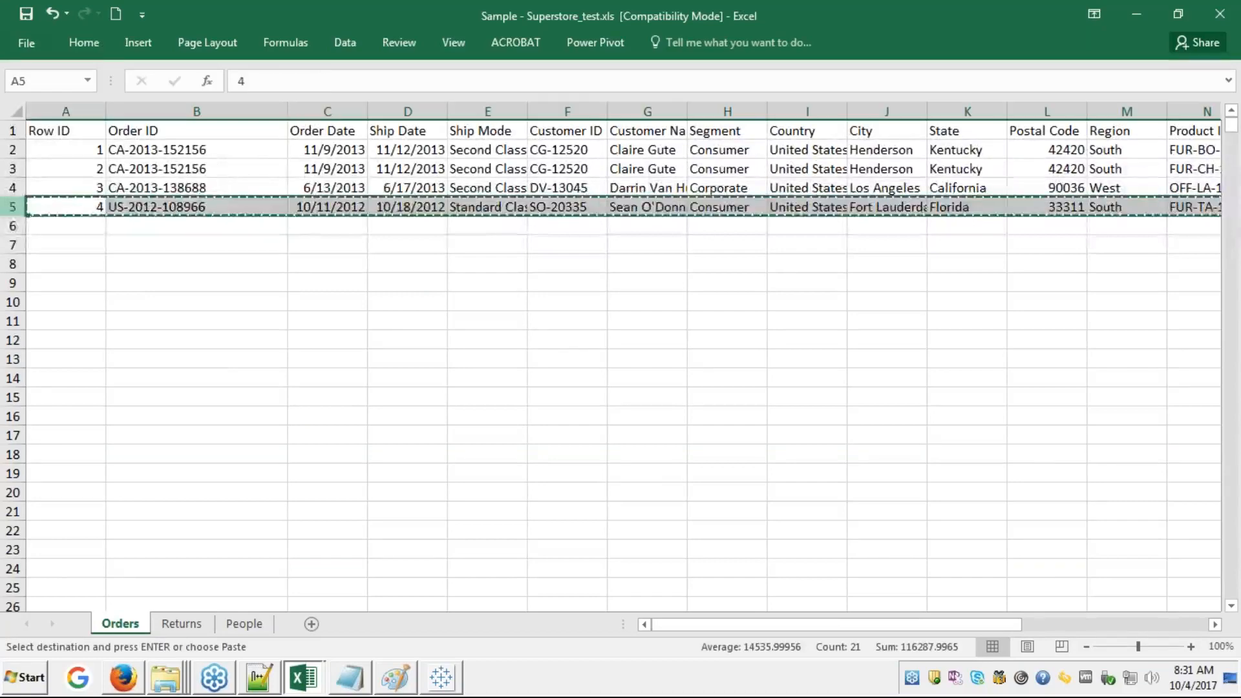
left_click(63, 225)
key("ctrl+v")
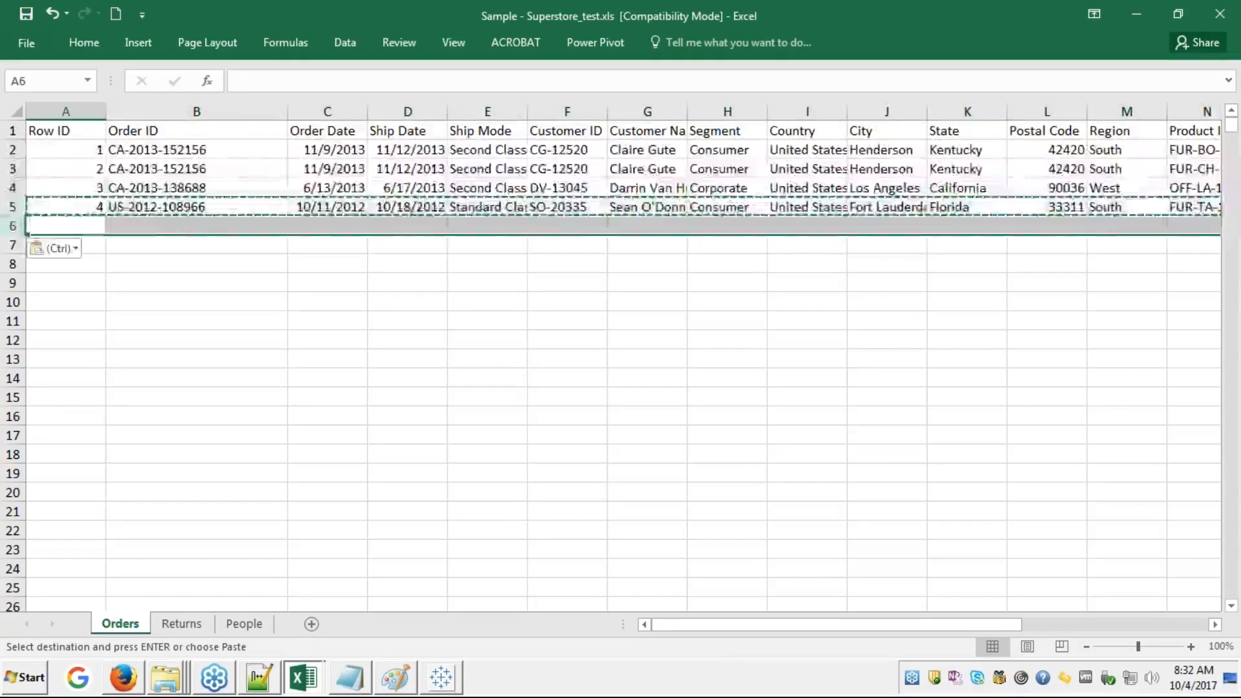
- Set the Row ID of the duplicated record in row 6 of the Orders sheet to 5
key("Escape")
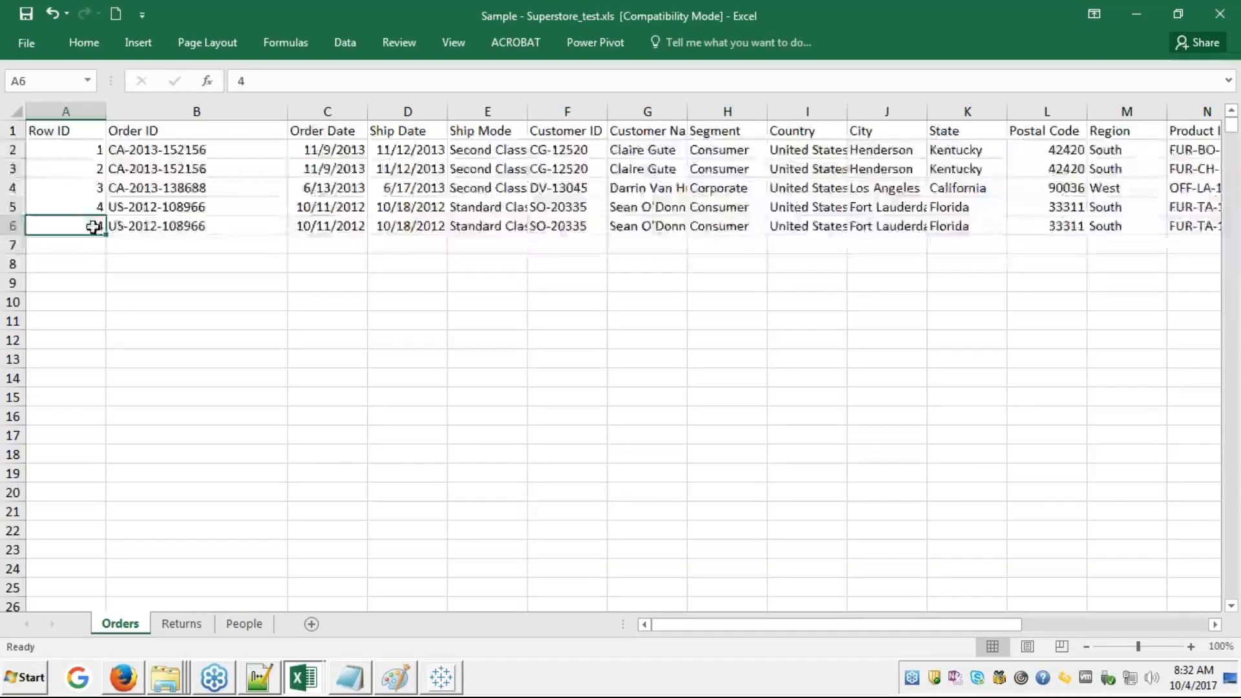
type("5")
key("Return")
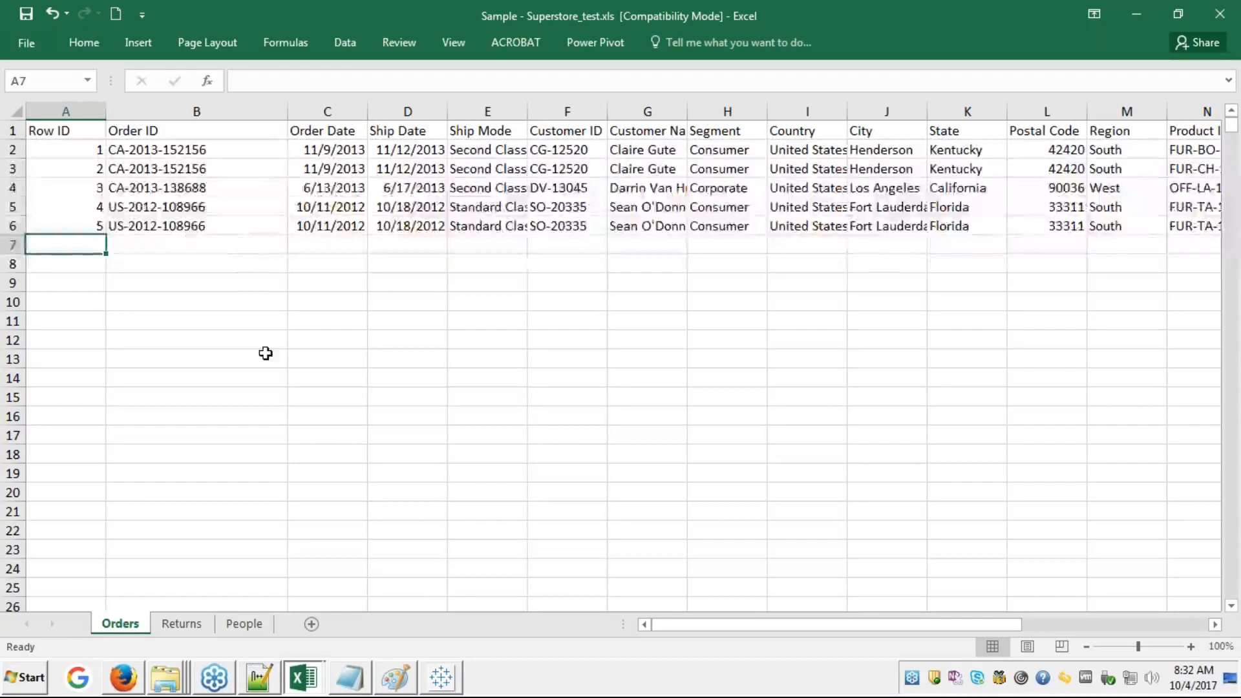
- Switch to the Tableau Book1 window and refresh the joined Orders and Returns data source
mouse_move(441, 678)
left_click(393, 617)
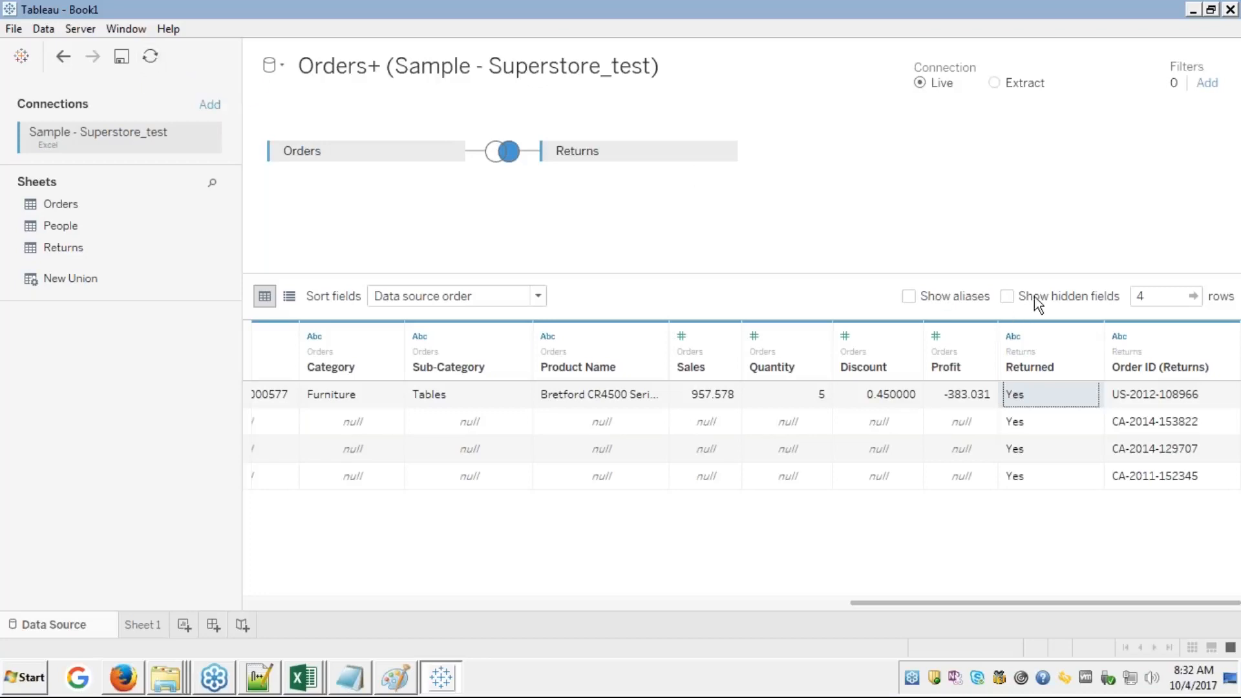
left_click(1224, 253)
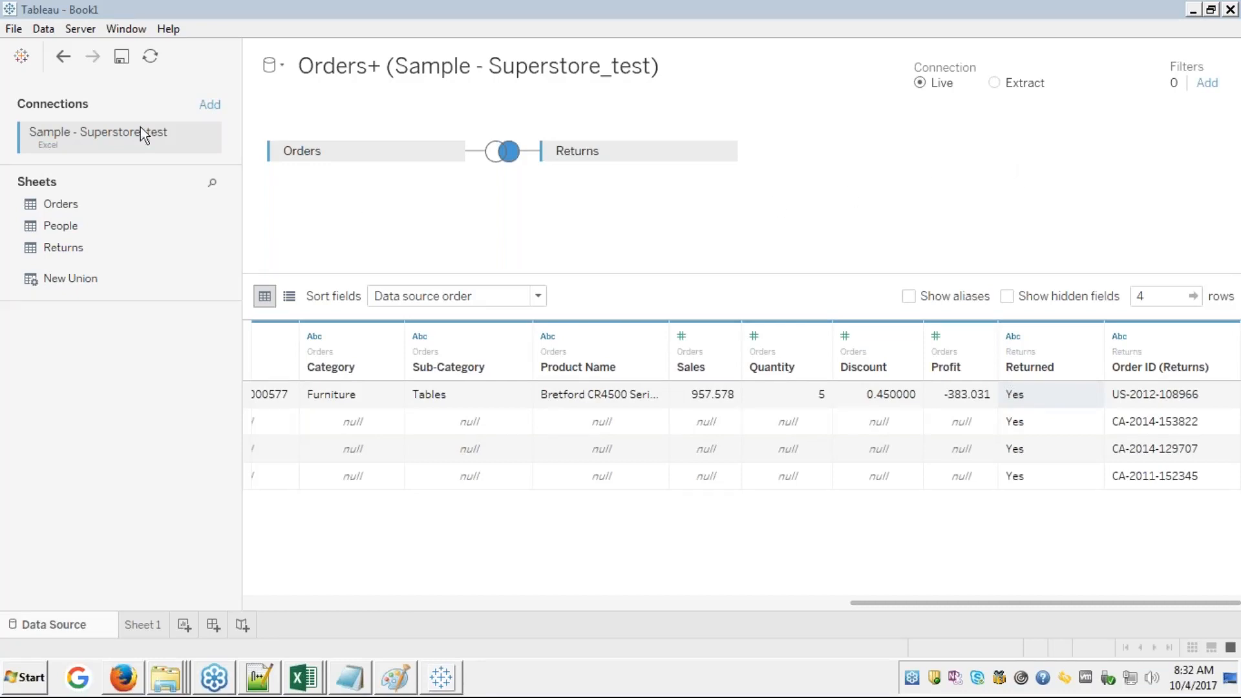
left_click(156, 54)
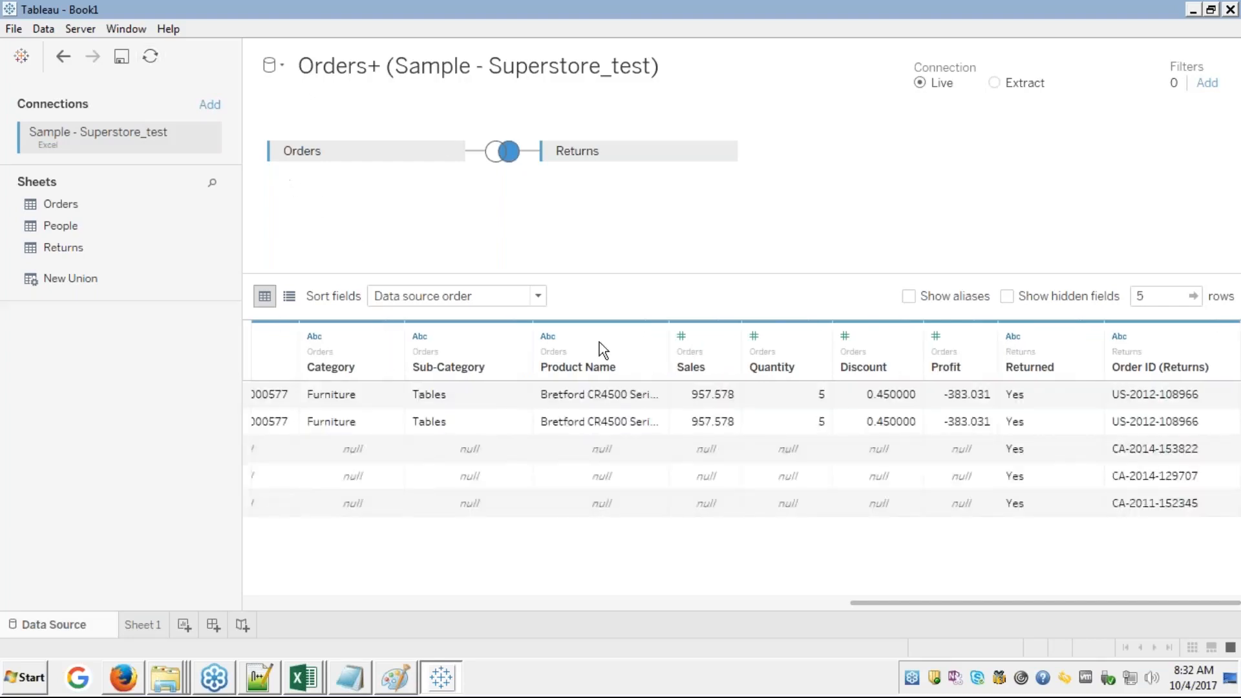
- Examine the first row of the refreshed right join preview from Product Name back to Row ID
left_click(591, 394)
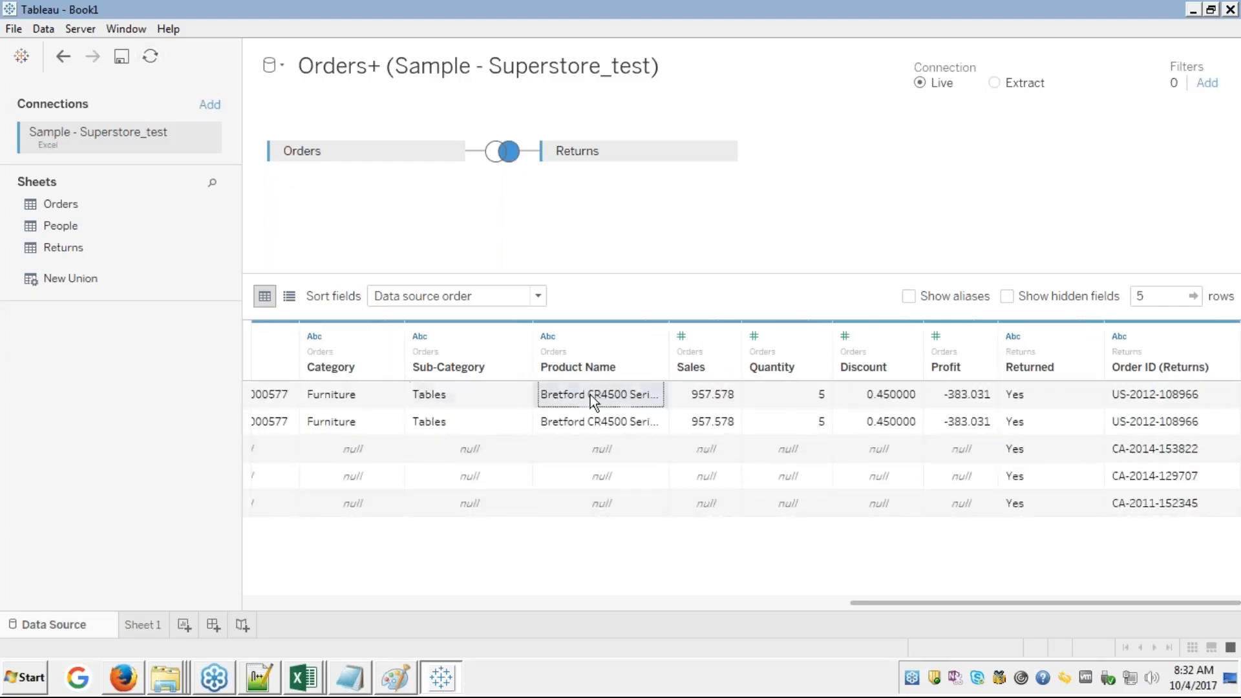
key("Left")
key("Left")
key("Left")
key("Left")
key("Left")
key("Left")
key("Left")
key("Left")
key("Left")
key("Left")
key("Left")
key("Left")
key("Left")
key("Left")
key("Left")
key("Left")
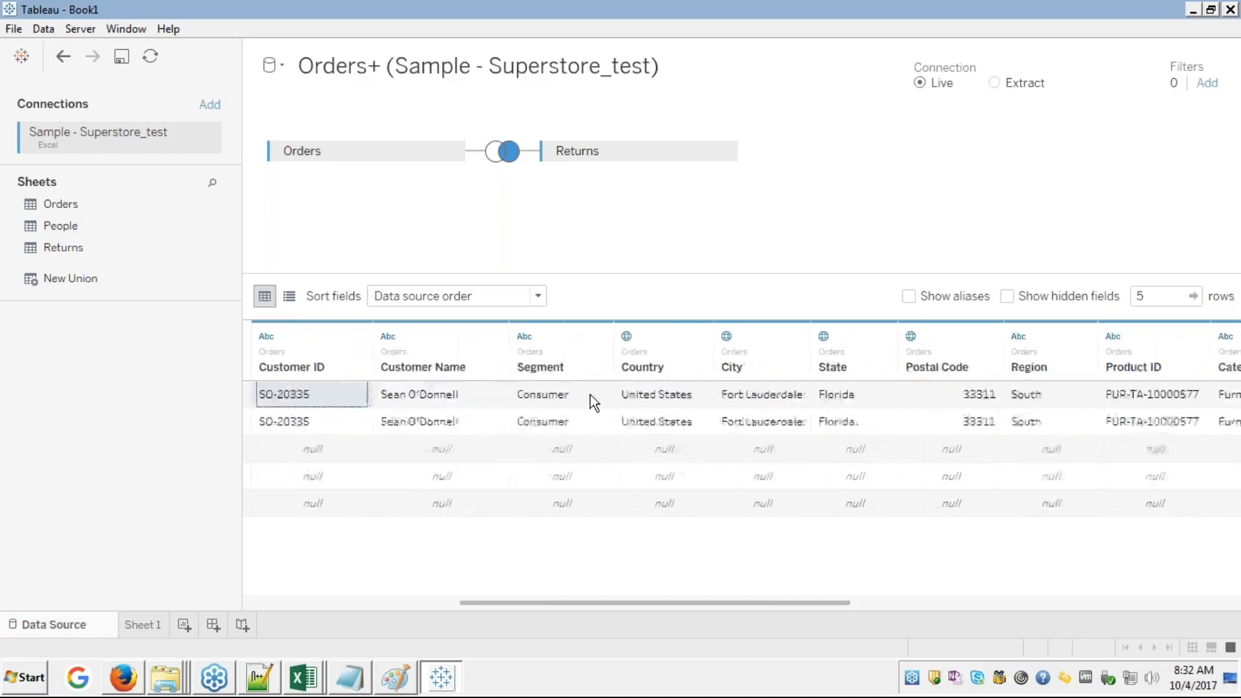
- Examine the duplicated order in the second preview row from Row ID across to Order ID (Returns)
key("Down")
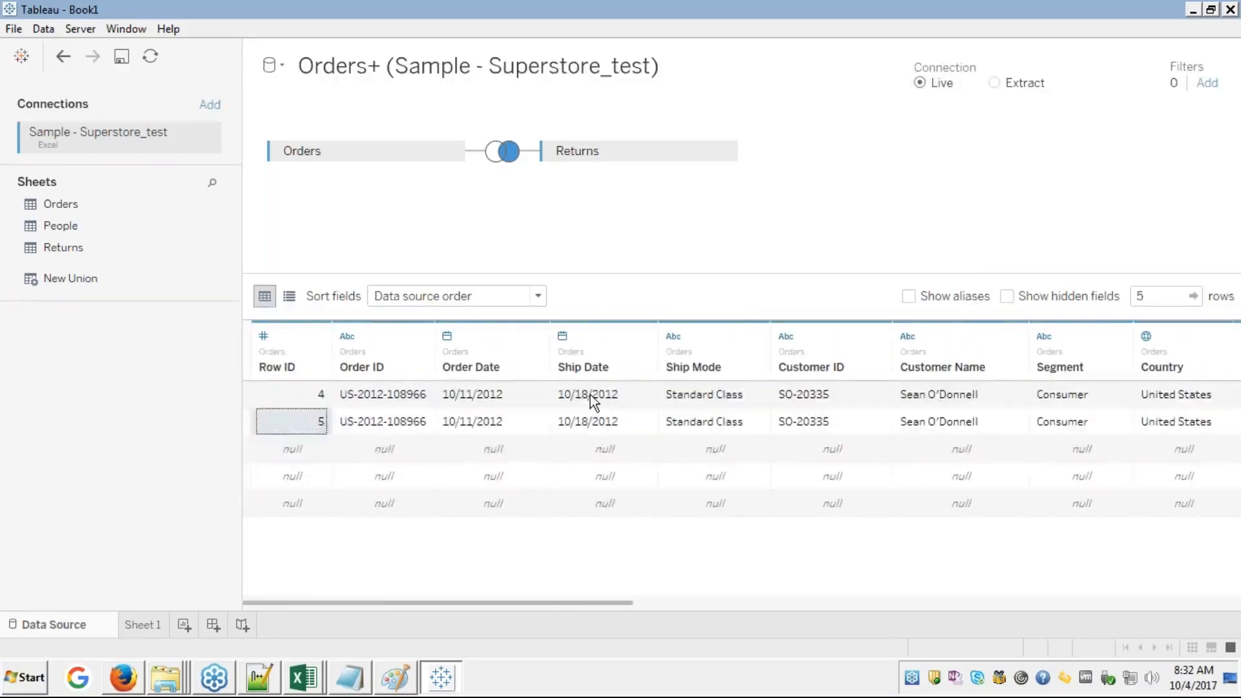
key("Right")
key("Right")
key("Right")
key("Right")
key("Right")
key("Right")
key("Right")
key("Right")
key("Right")
key("Right")
key("Right")
key("Right")
key("Right")
key("Right")
key("Right")
key("Right")
key("Right")
key("Right")
key("Right")
key("Right")
key("Right")
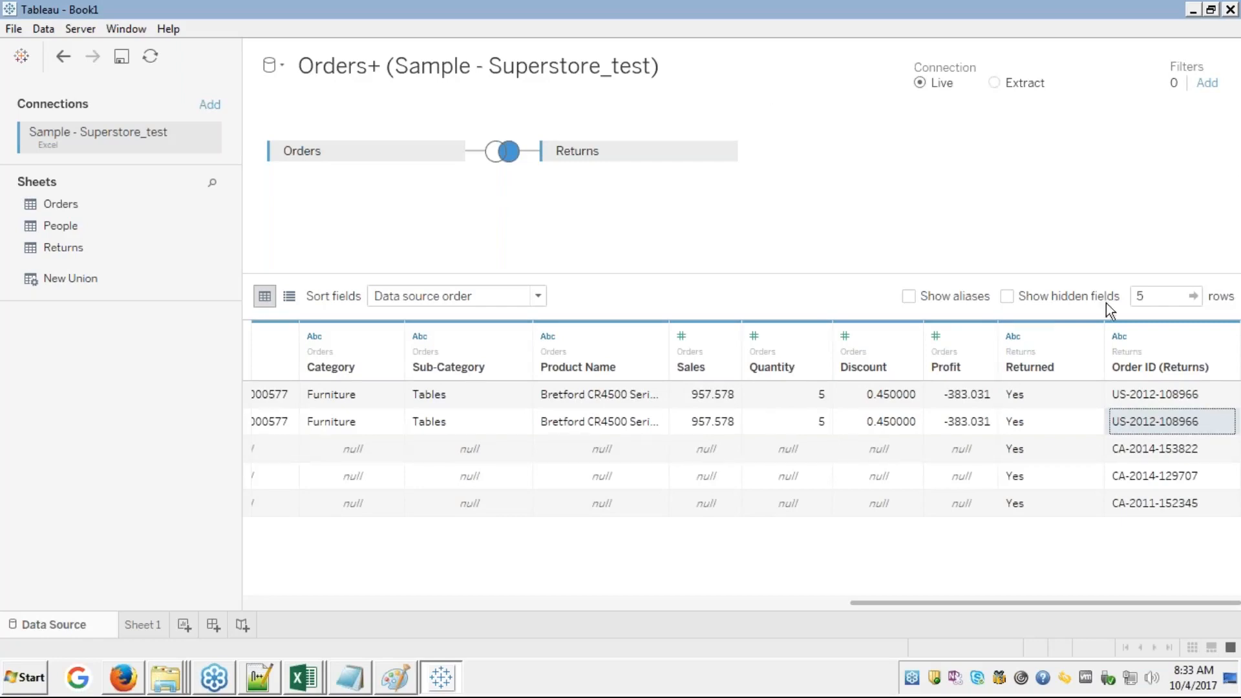
- Change the join between Orders and Returns to Full Outer
left_click(1225, 256)
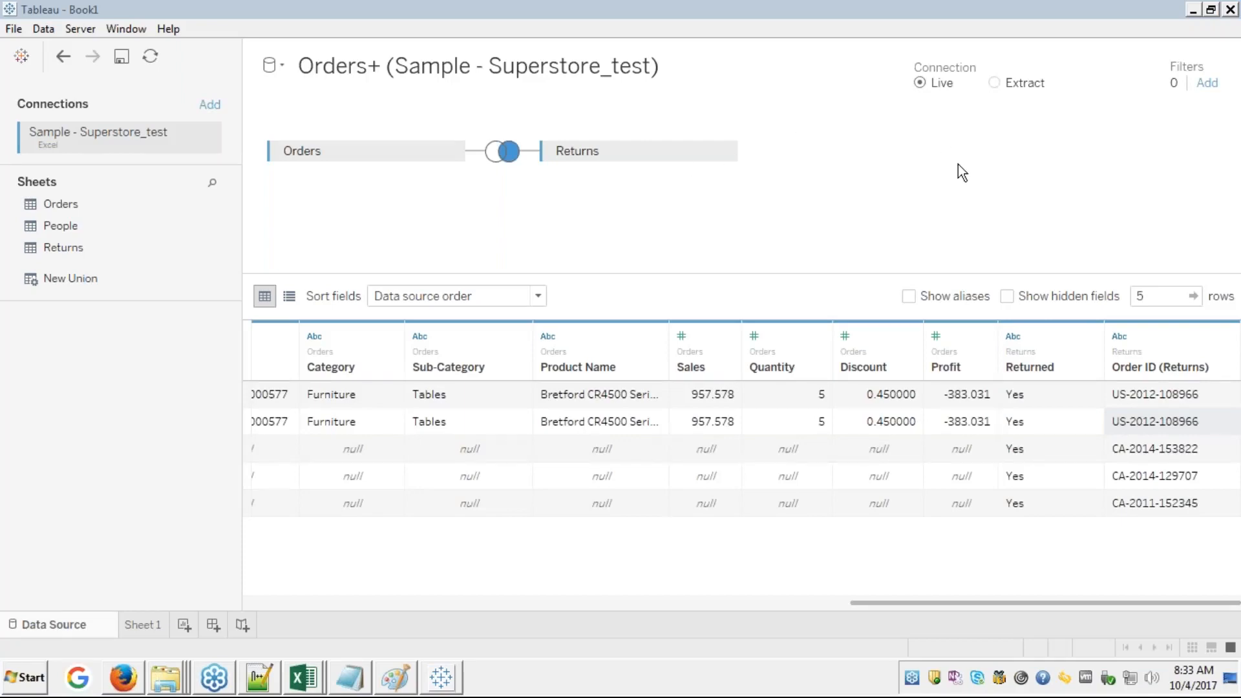
left_click(1011, 196)
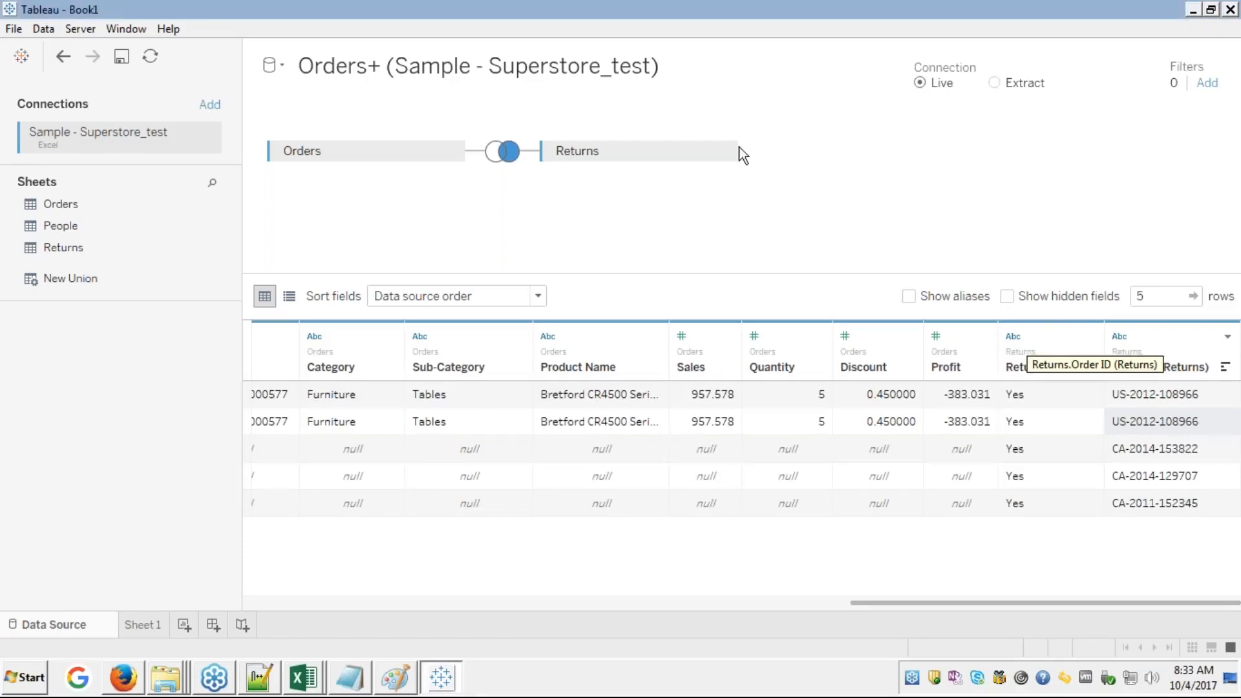
left_click(506, 164)
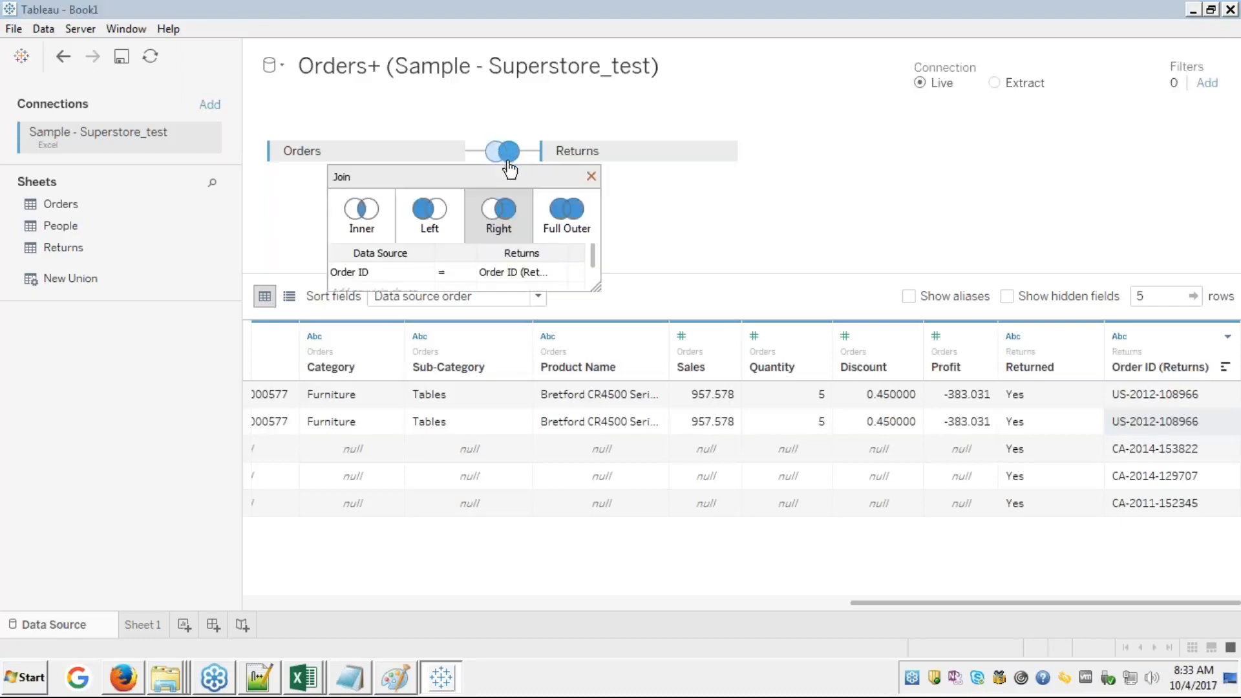
left_click(567, 222)
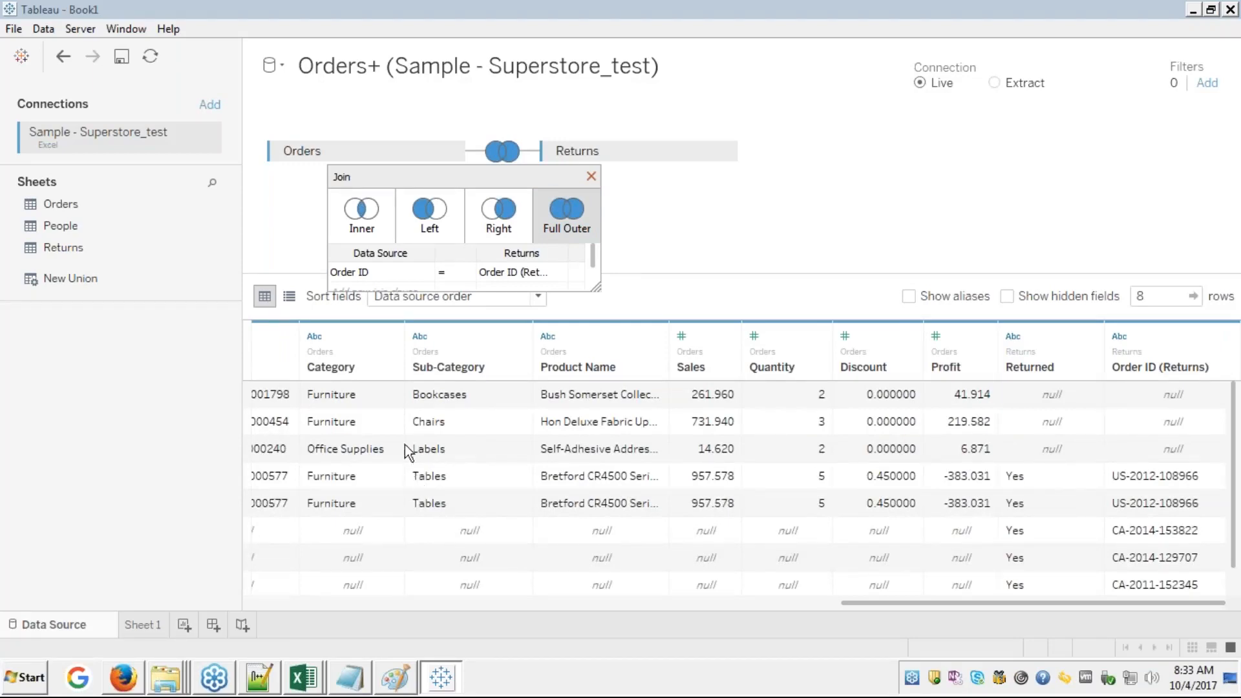
- Examine the full outer join preview from the first row's Returned value back to Row ID and down that column to the last row
left_click(1070, 394)
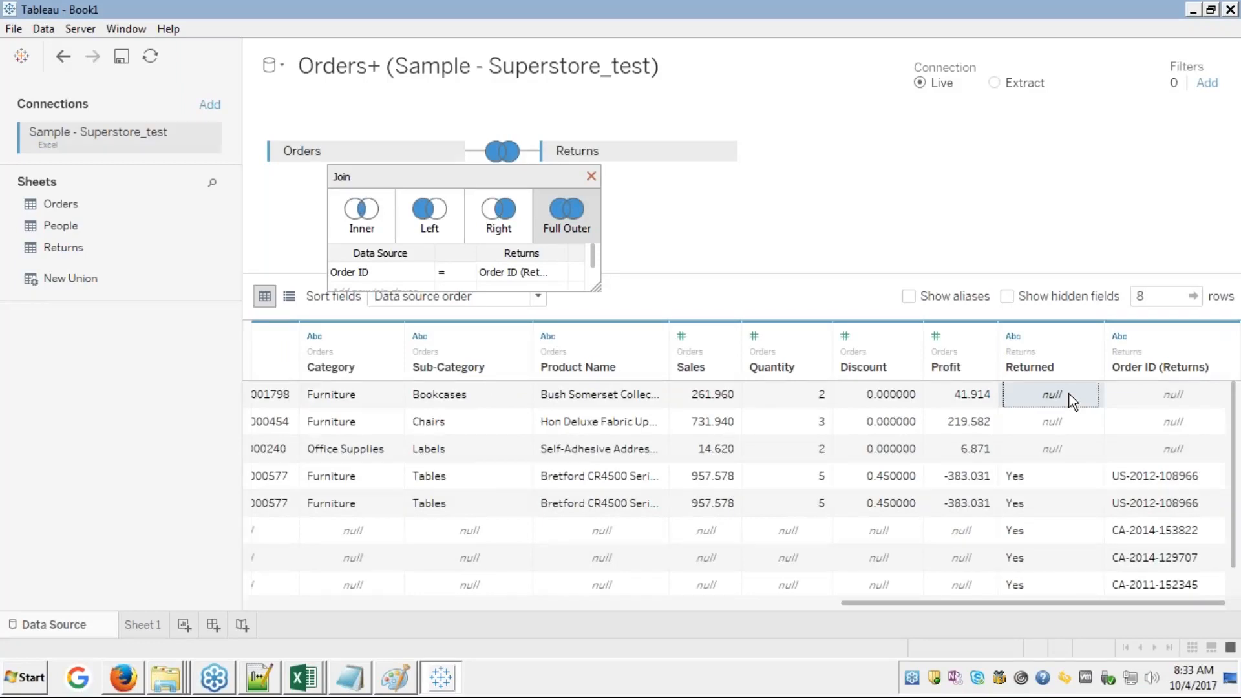
key("Left")
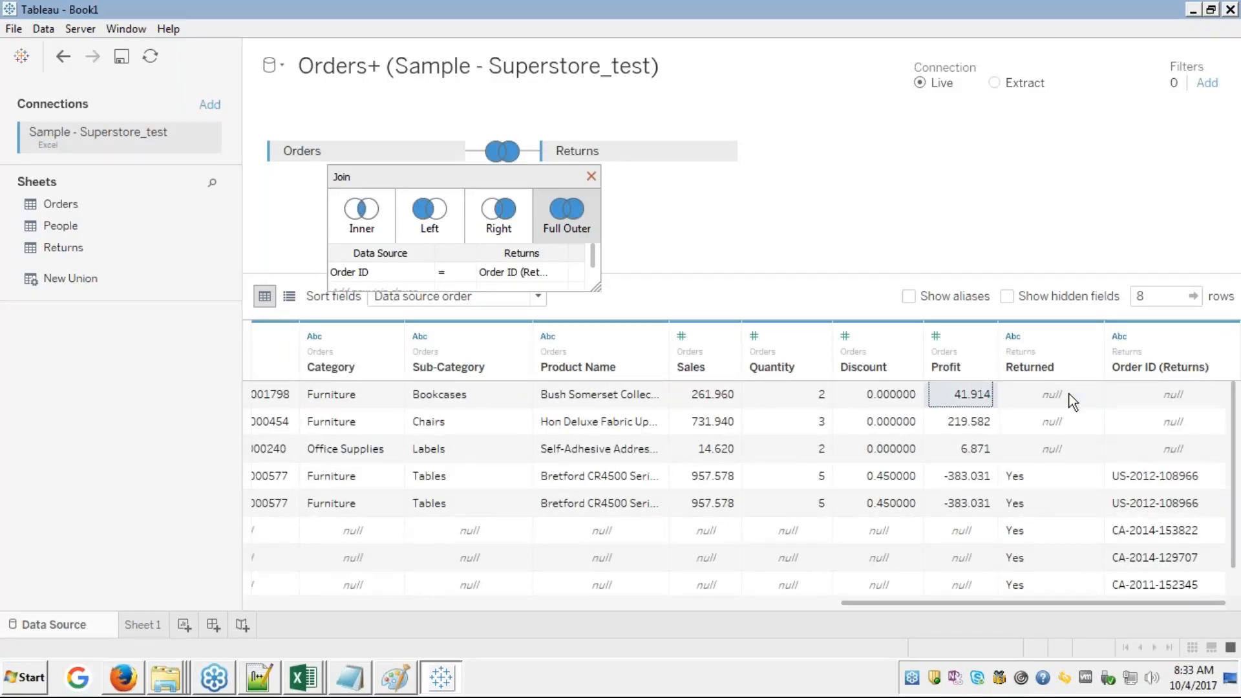
key("Left")
key("Left")
key("Left")
key("Left")
key("Left")
key("Left")
key("Left")
key("Left")
key("Left")
key("Left")
key("Left")
key("Left")
key("Left")
key("Left")
key("Left")
key("Left")
key("Left")
key("Left")
key("Left")
key("Left")
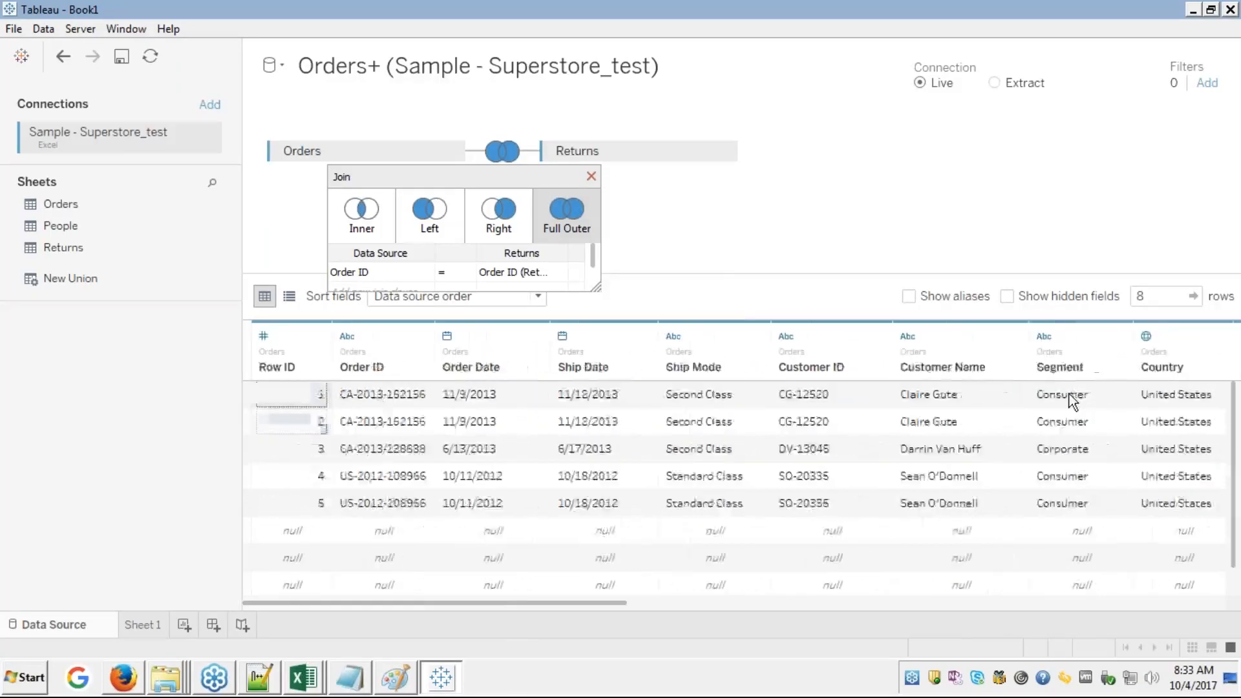
key("Down")
key("Down")
key("Down")
key("Down")
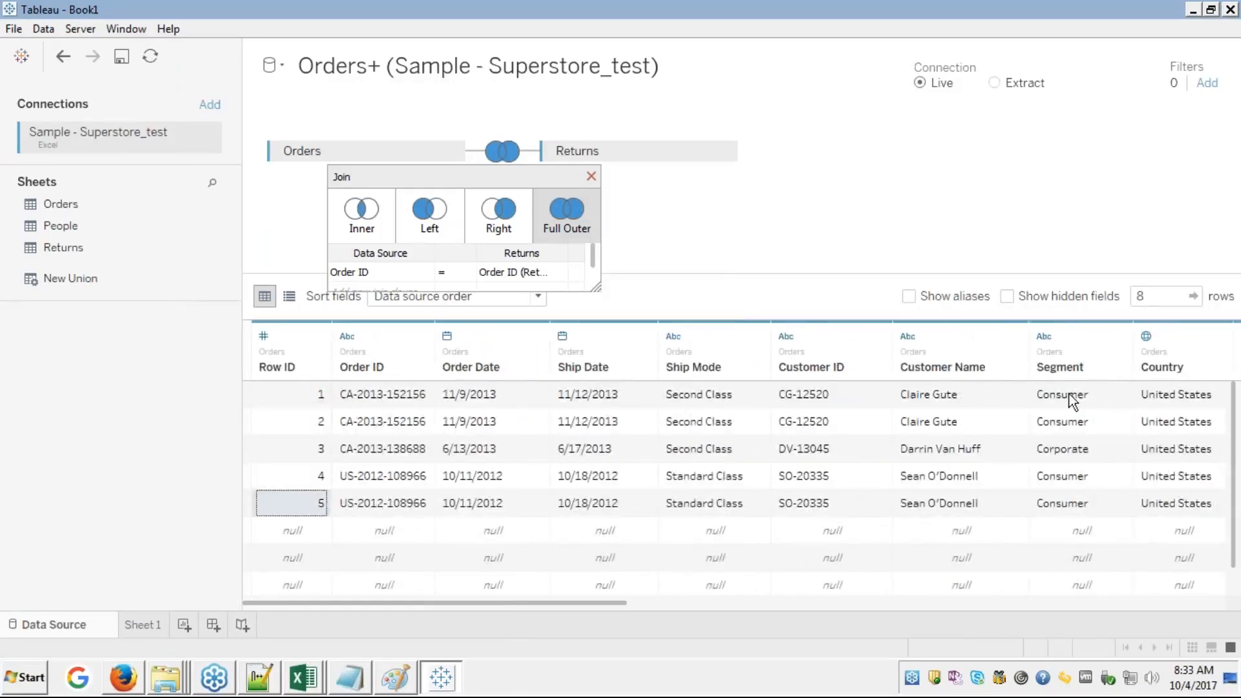
key("Down")
key("Down")
key("Down")
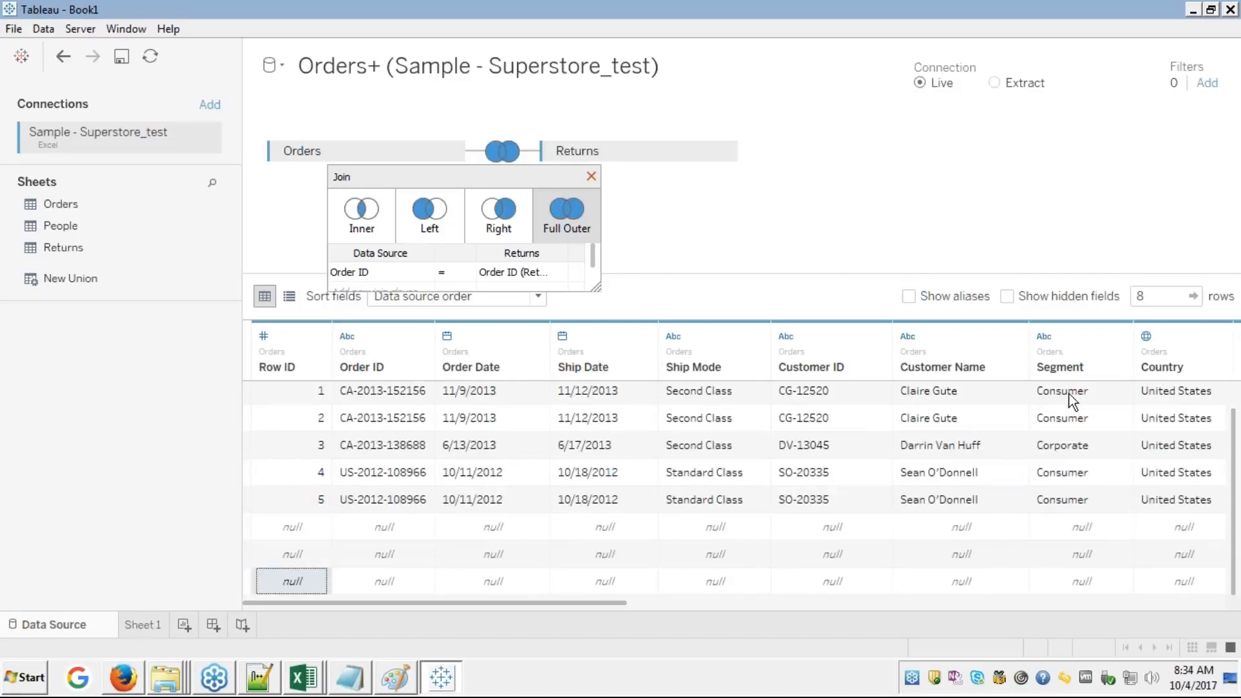
- Examine the last preview row across to Order ID (Returns) and check the unmatched Returns records there
key("Right")
key("Right")
key("Right")
key("Right")
key("Right")
key("Right")
key("Right")
key("Right")
key("Right")
key("Right")
key("Right")
key("Right")
key("Right")
key("Right")
key("Right")
key("Right")
key("Right")
key("Right")
key("Right")
key("Right")
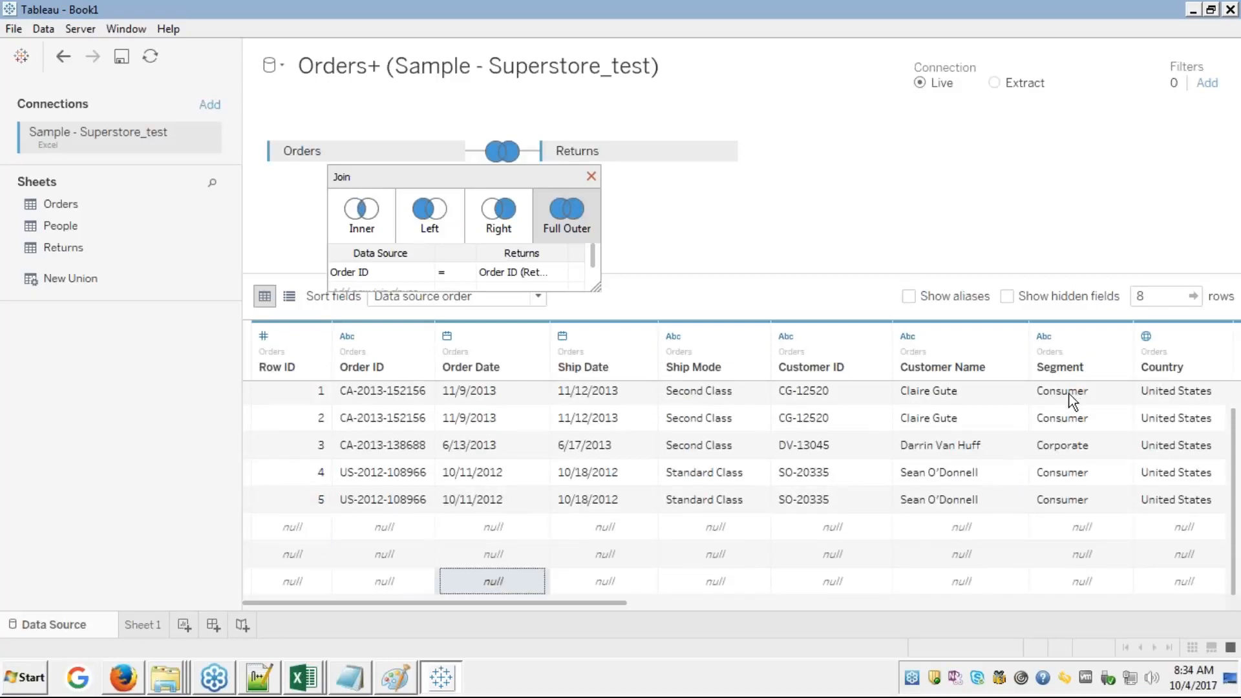
key("Right")
key("Right")
key("Up")
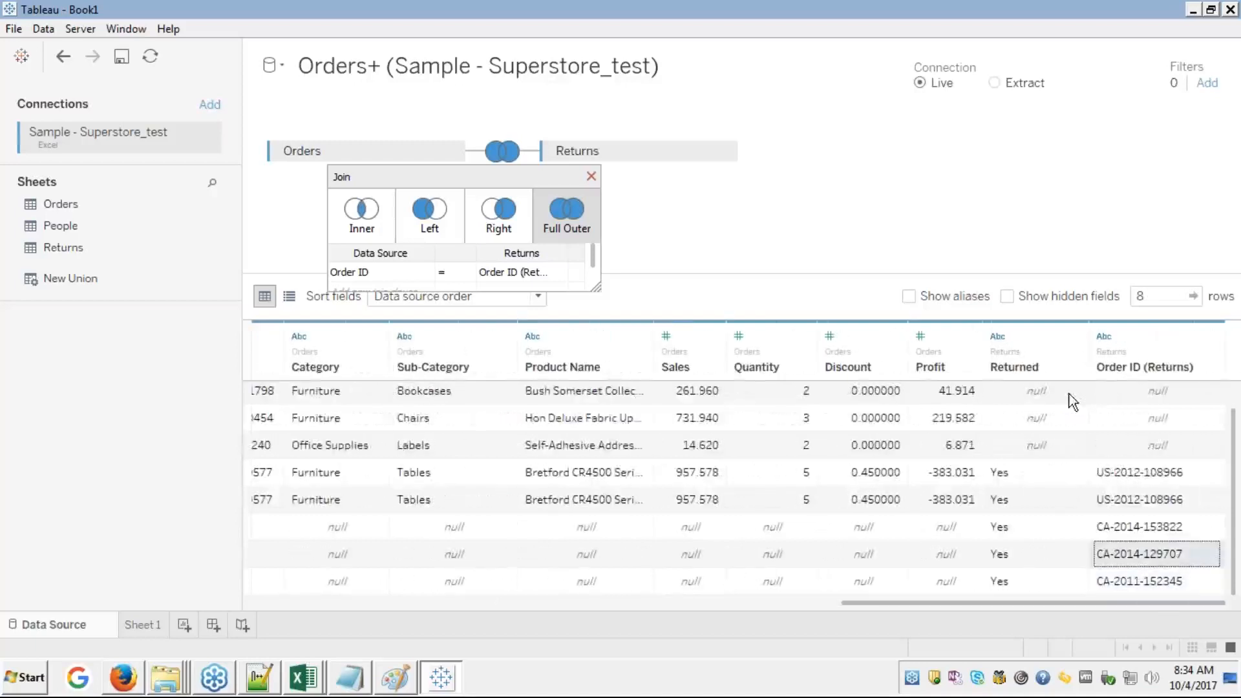
key("Up")
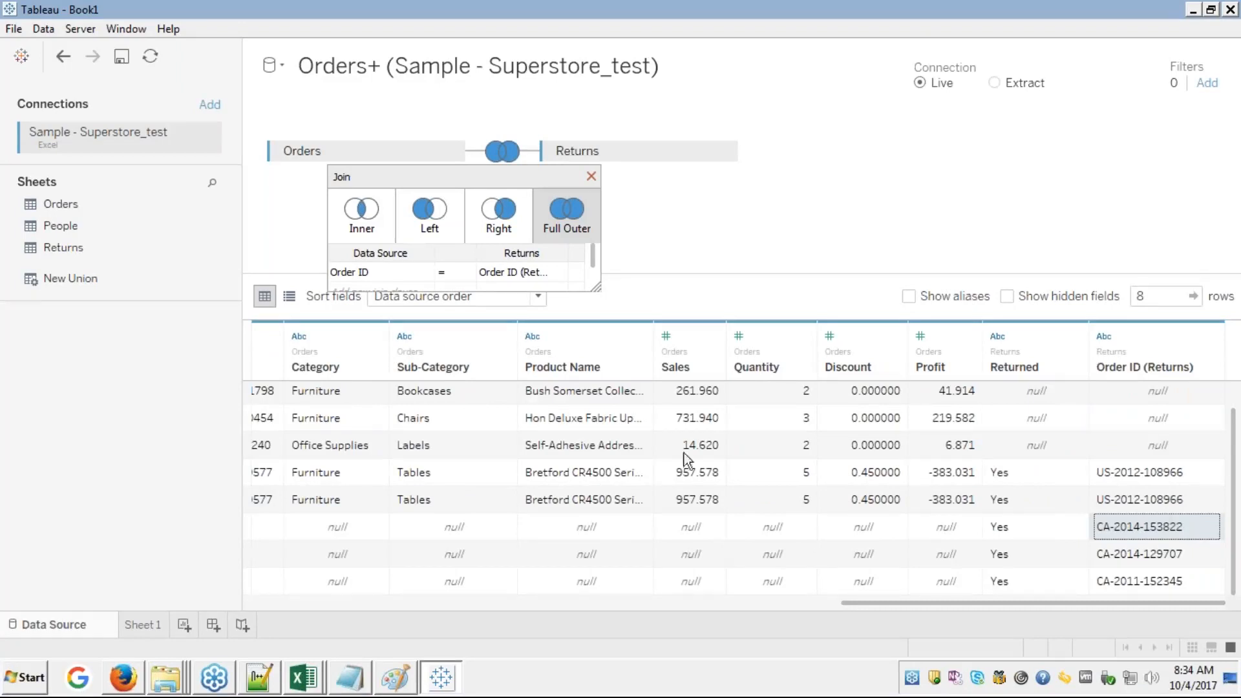
- Check the Row ID column for matched and unmatched orders, from Row ID 4 up to 2 and down to the last row
left_click(567, 471)
key("Left")
key("Left")
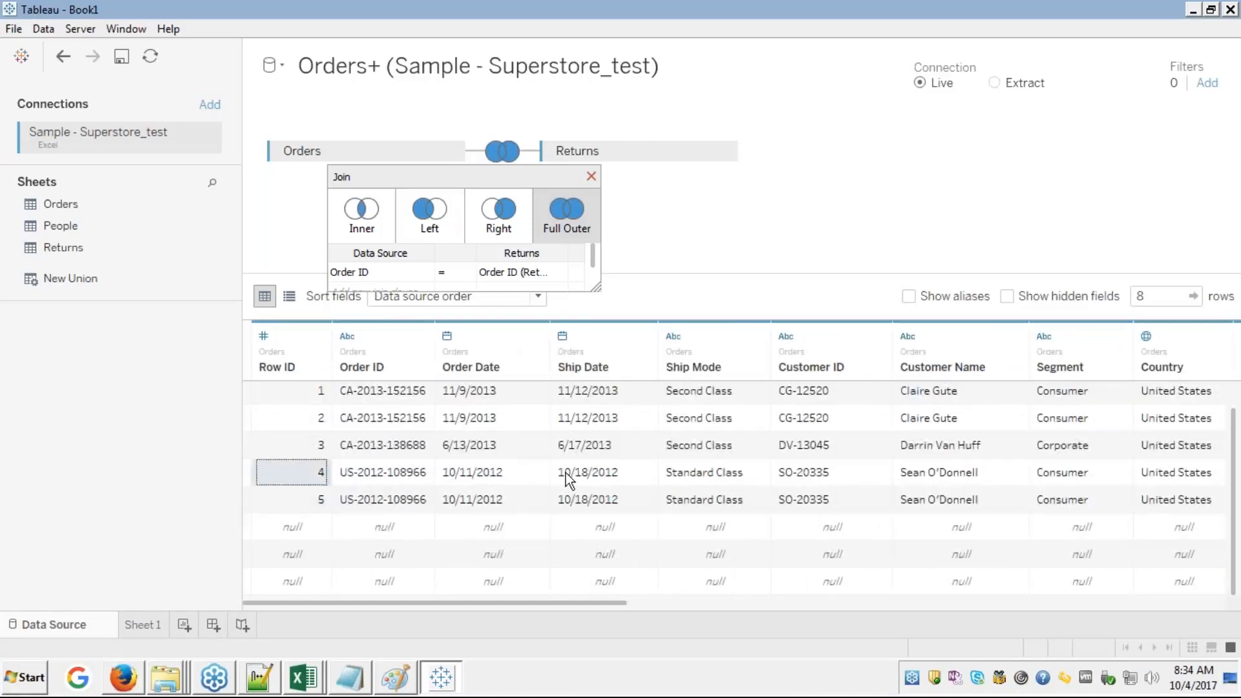
key("Up")
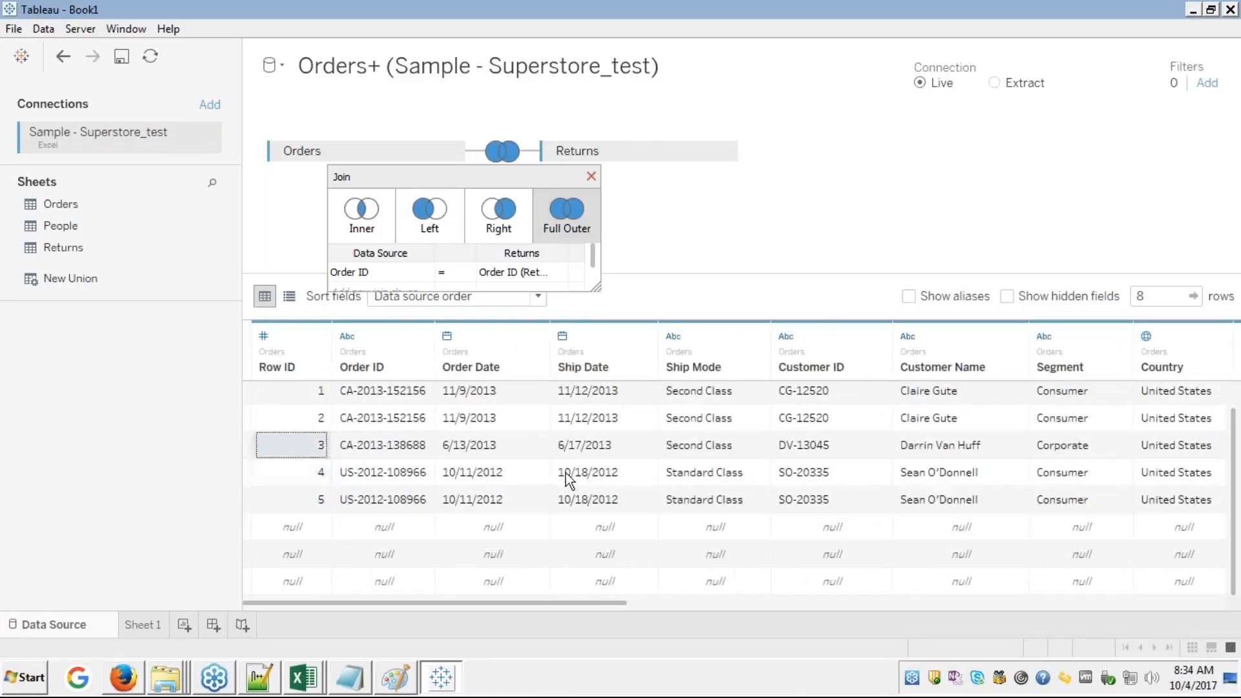
key("Up")
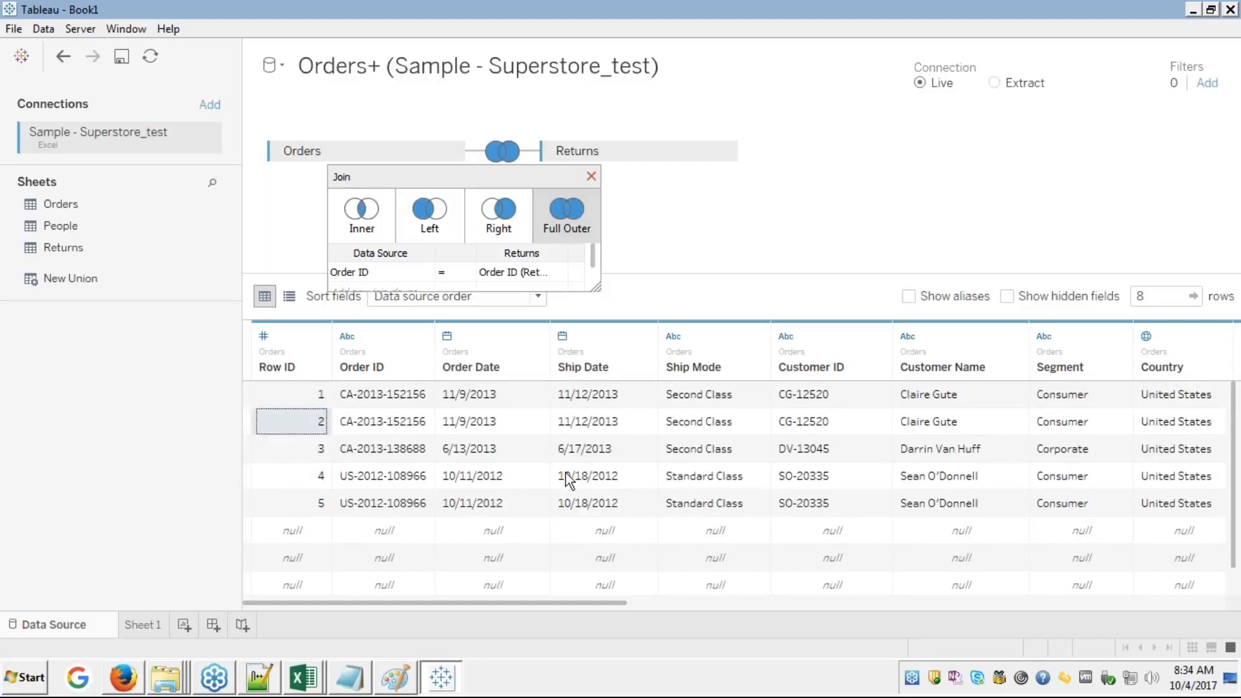
key("Down")
key("Down")
key("Down")
key("Down")
key("Down")
key("Down")
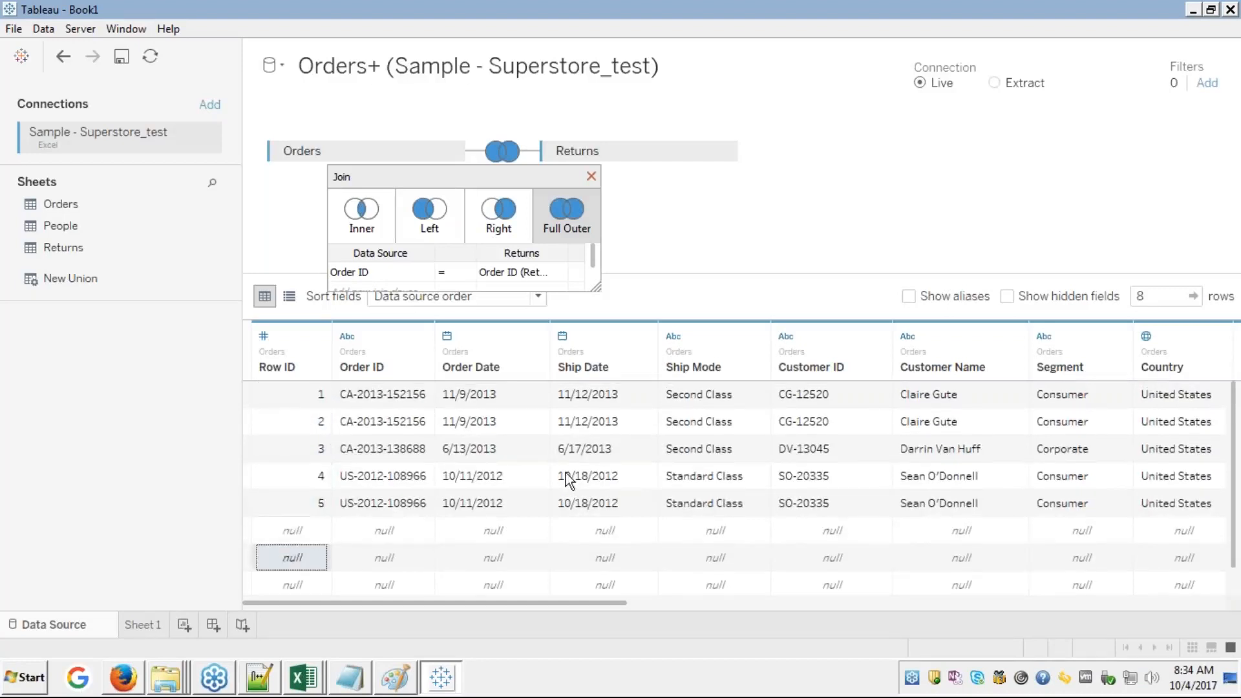
- Compare the Returns-only rows with the matched rows in the Order ID (Returns) column of the full outer join preview
key("Right")
key("Right")
key("Right")
key("Right")
key("Right")
key("Right")
key("Right")
key("Right")
key("Right")
key("Right")
key("Right")
key("Right")
key("Right")
key("Right")
key("Right")
key("Right")
key("Right")
key("Right")
key("Right")
key("Right")
key("Right")
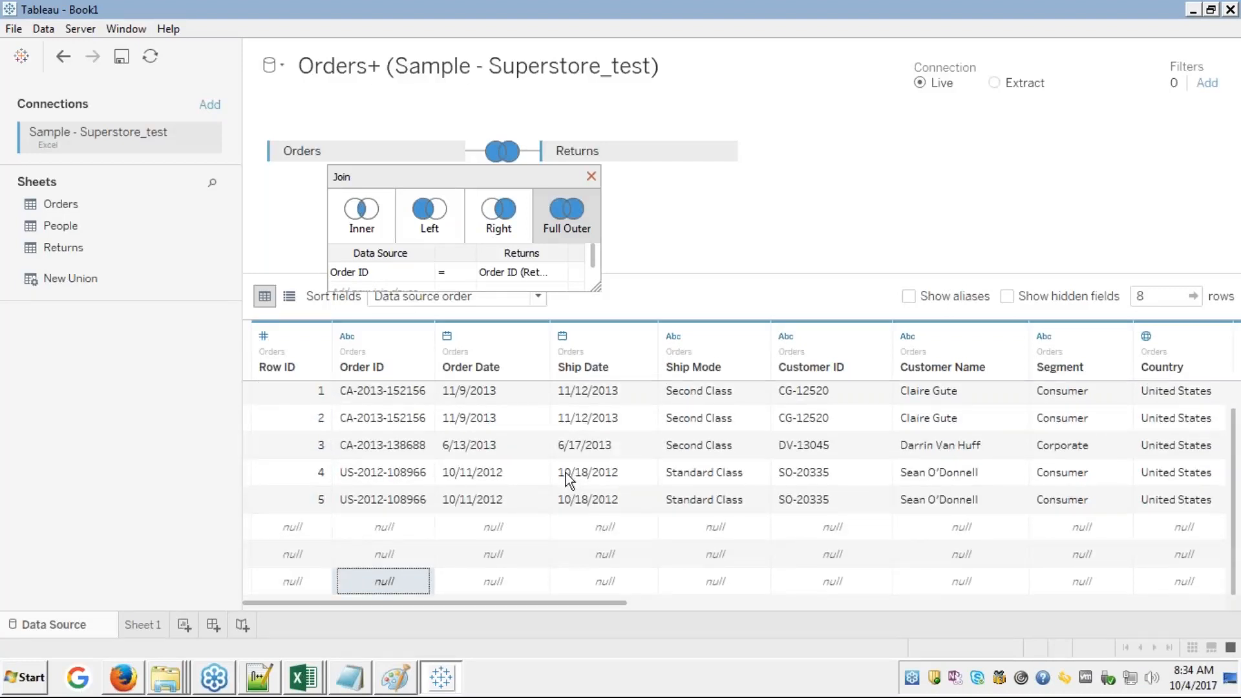
key("Up")
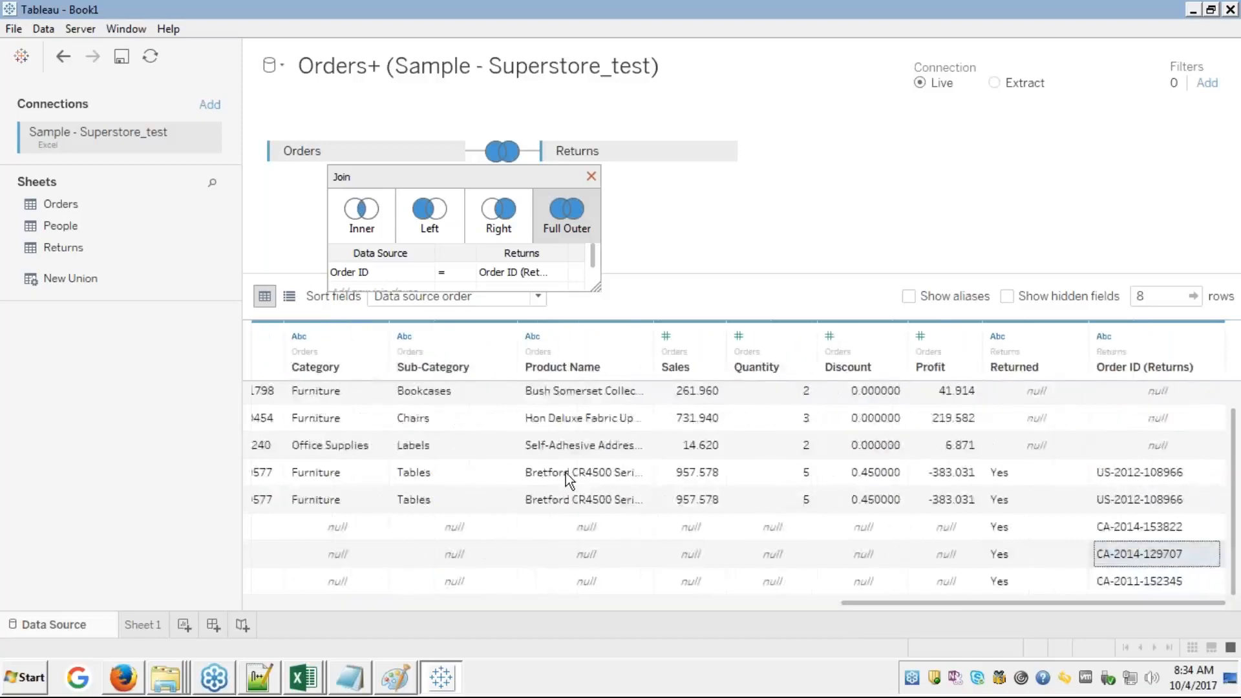
key("Up")
key("Up")
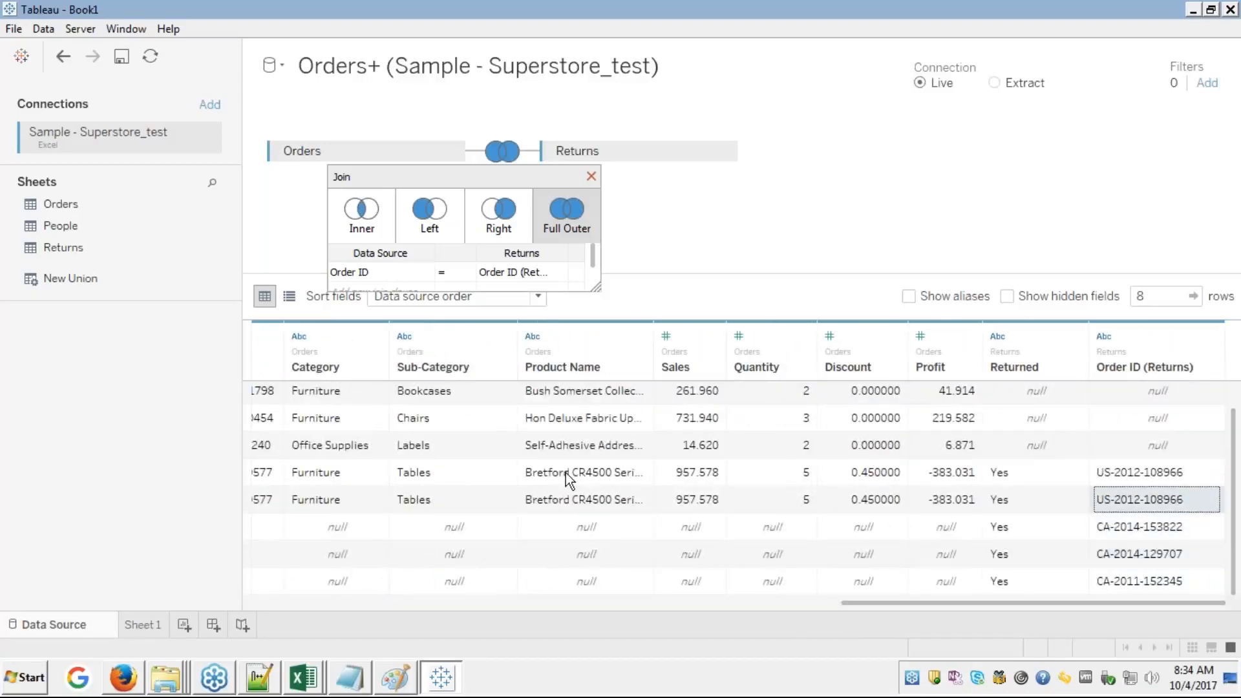
key("Down")
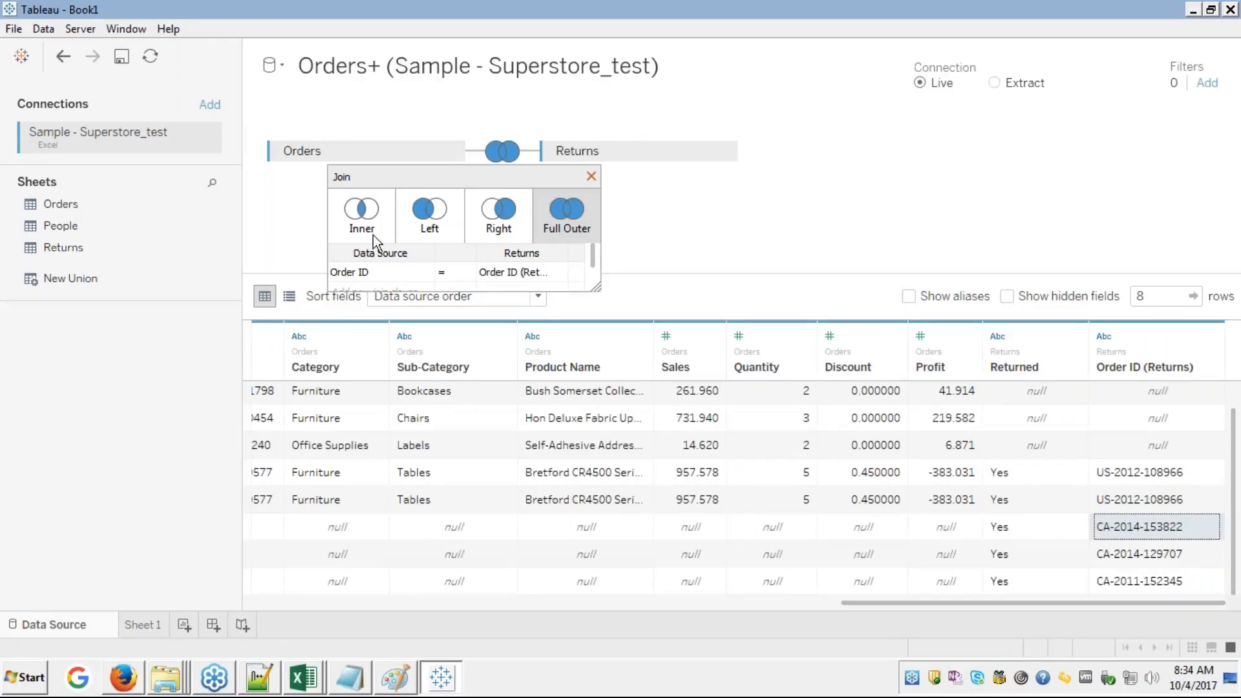
- Close the join settings, keeping Full Outer as the join type
left_click(592, 173)
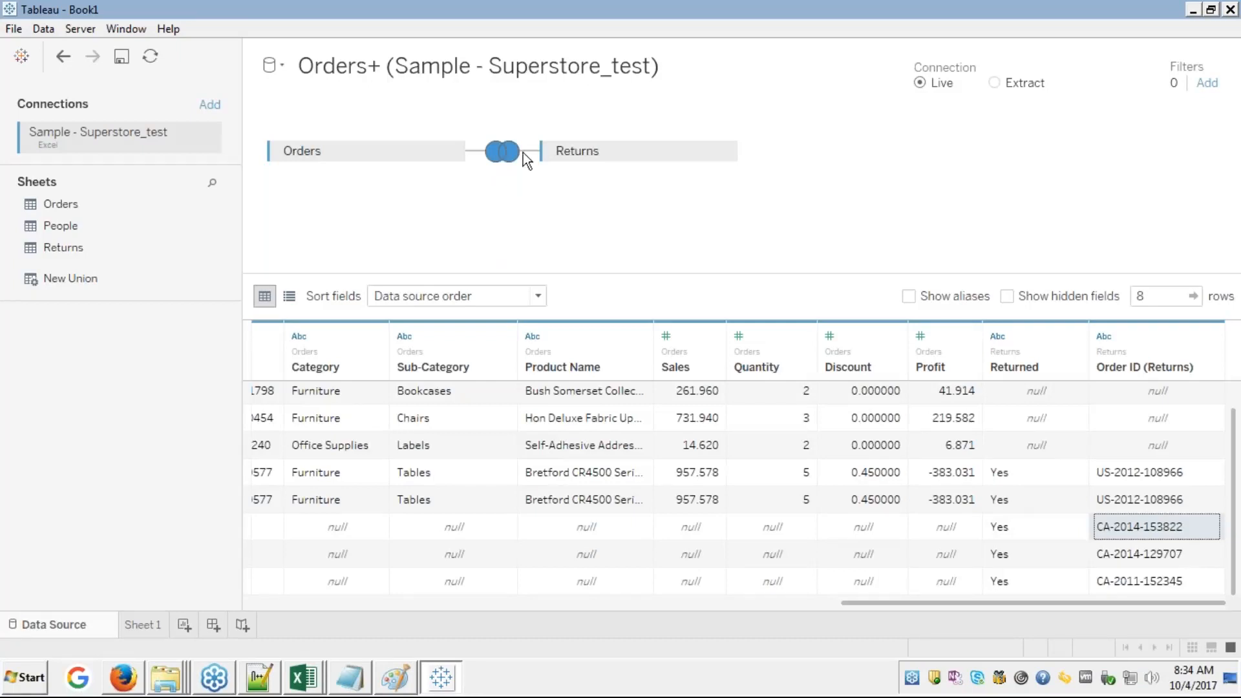
left_click(503, 151)
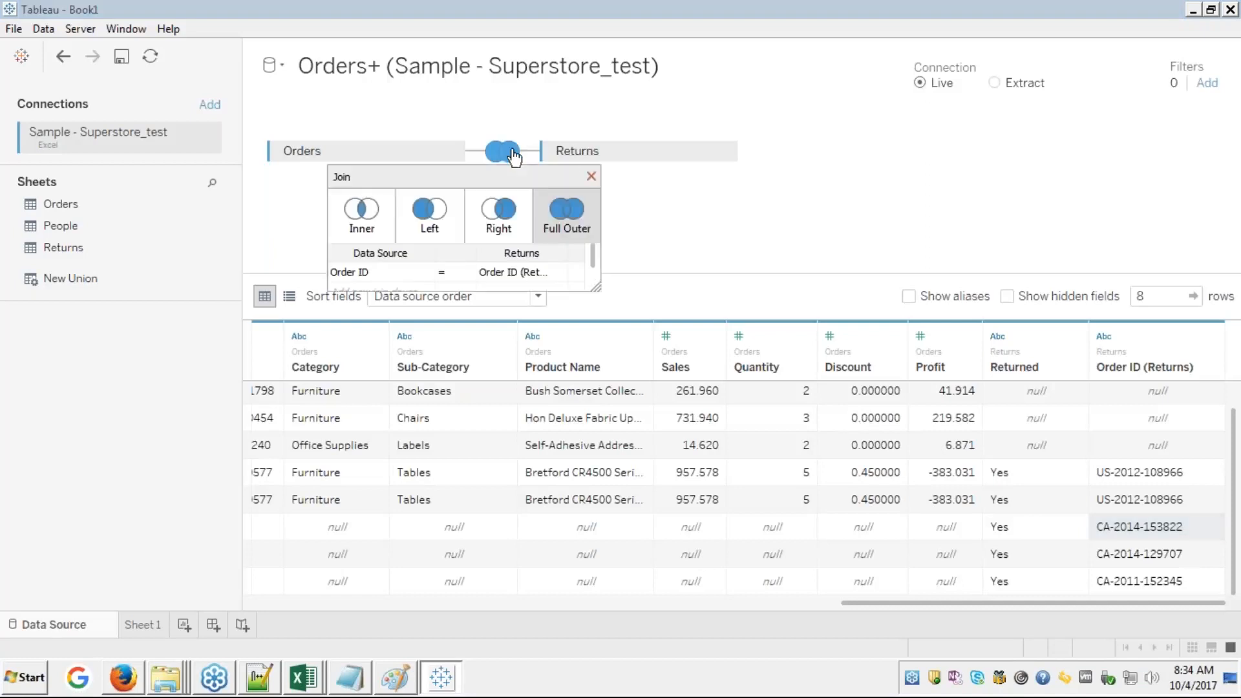
left_click(591, 176)
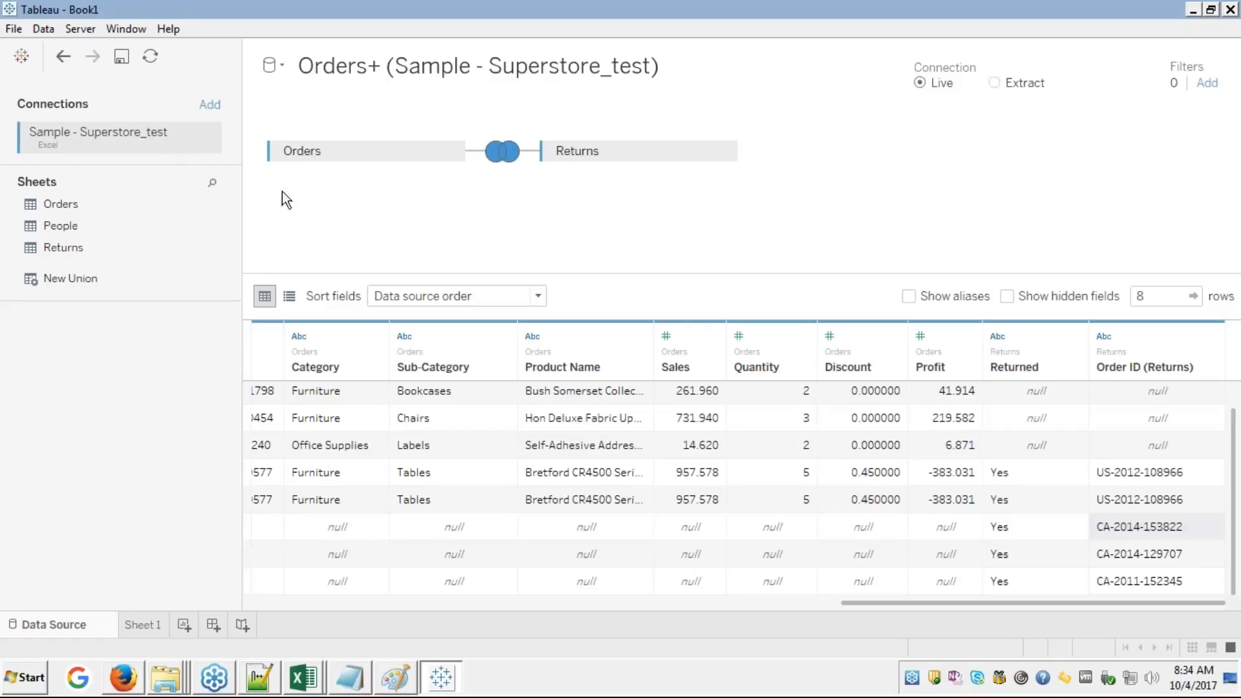
- Close the Sample - Superstore_test data source and open the start page for connecting to data
left_click(40, 31)
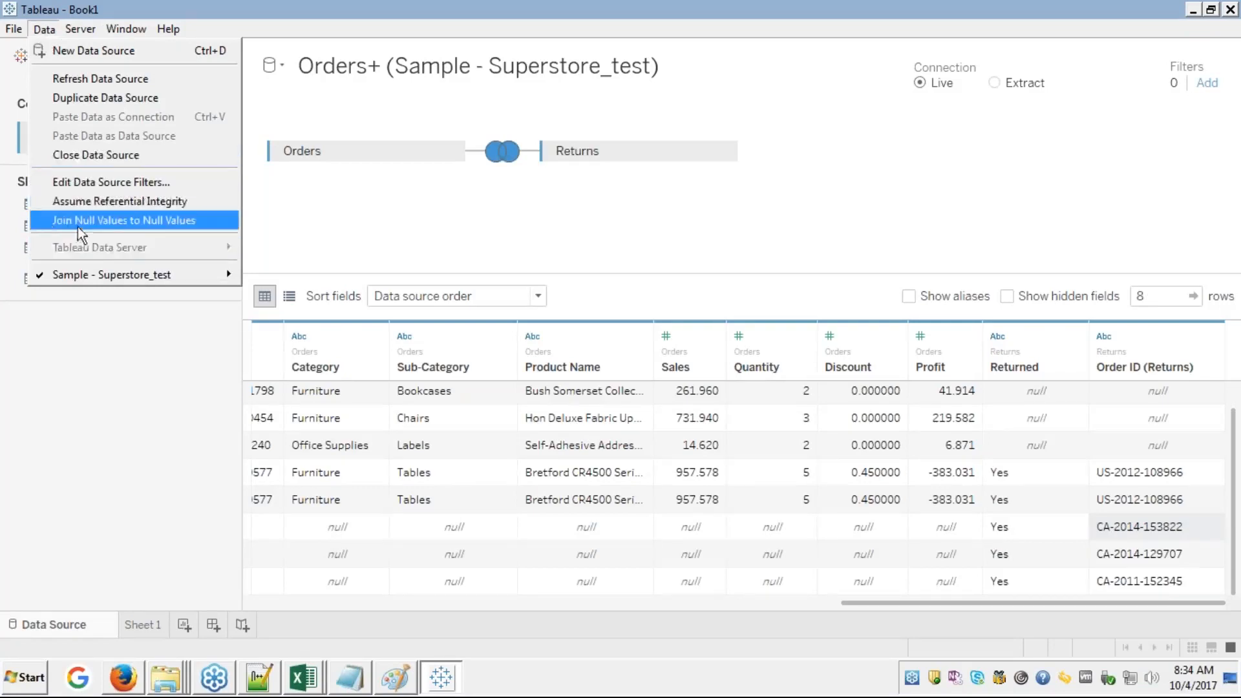
left_click(97, 155)
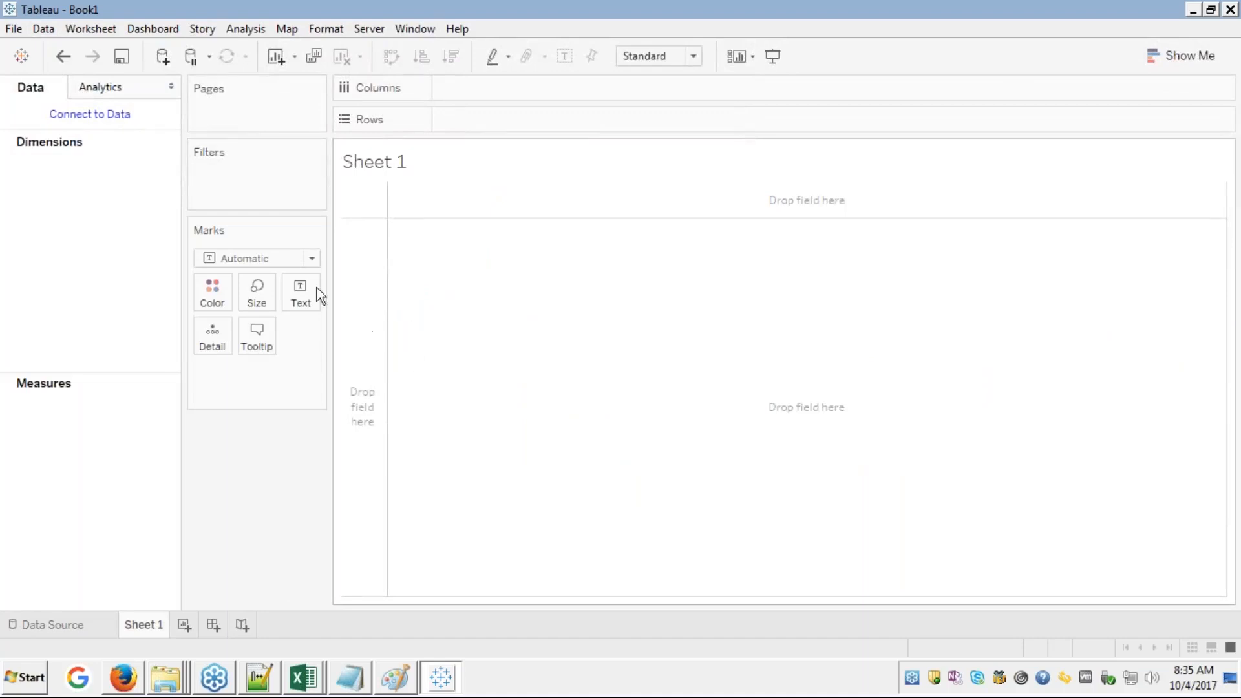
left_click(72, 623)
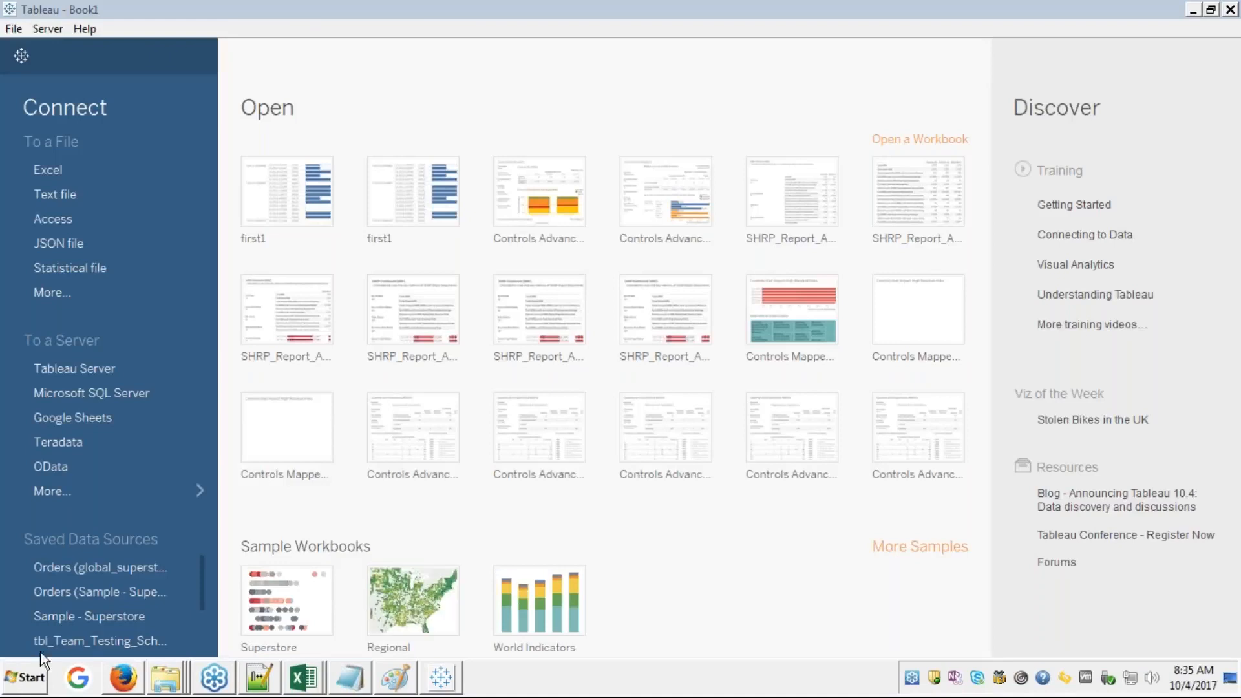
- Switch to Firefox, show the Module 1 presentation full screen, and go back through the cross join slides to the Join V/s Union slide
left_click(129, 682)
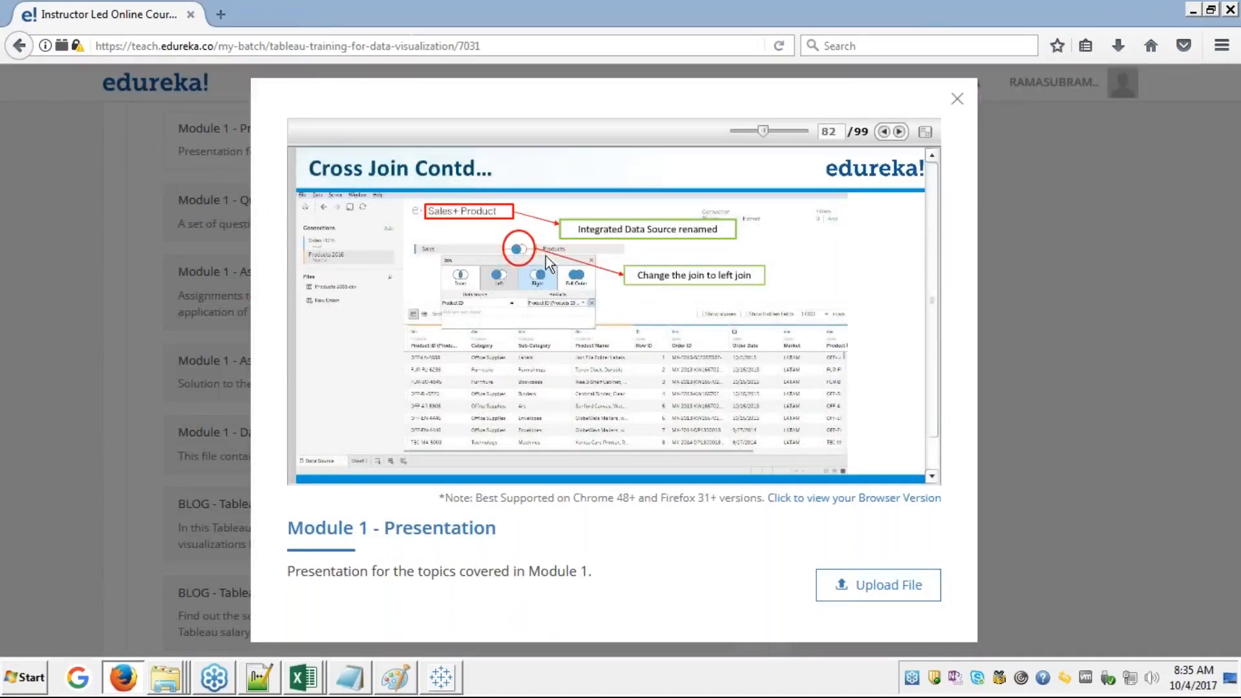
left_click(926, 134)
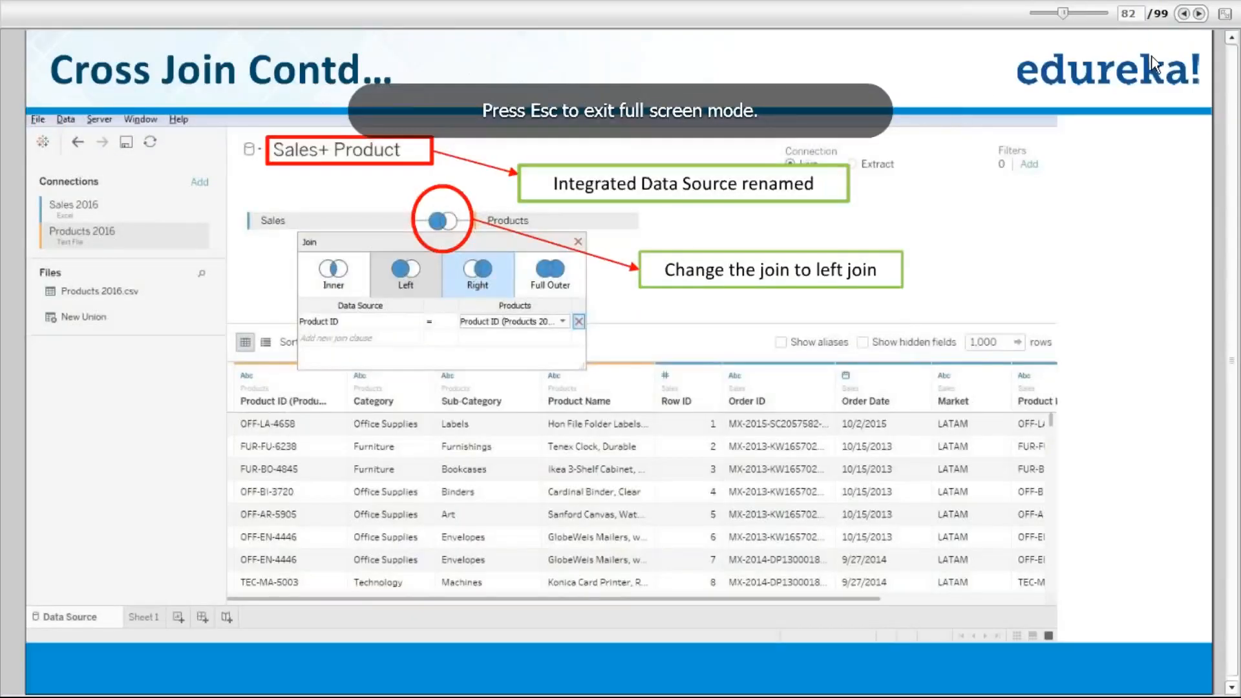
left_click(1183, 14)
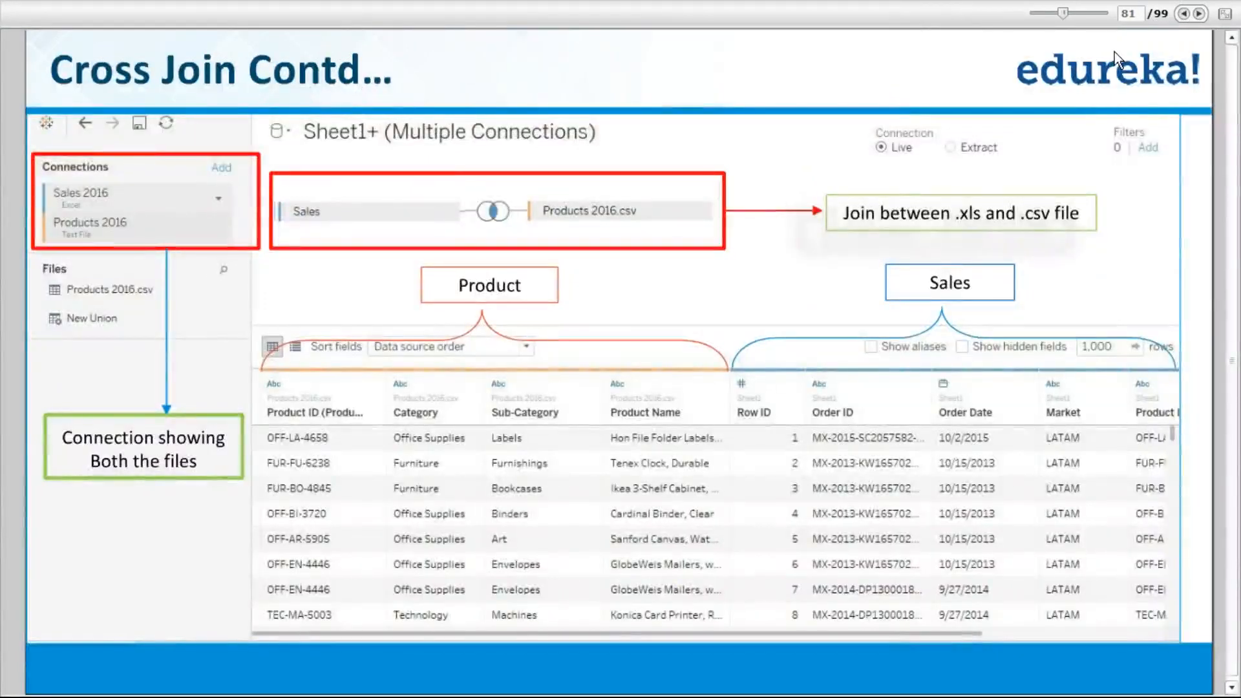
left_click(1184, 14)
left_click(1184, 14)
left_click(1185, 14)
left_click(1184, 14)
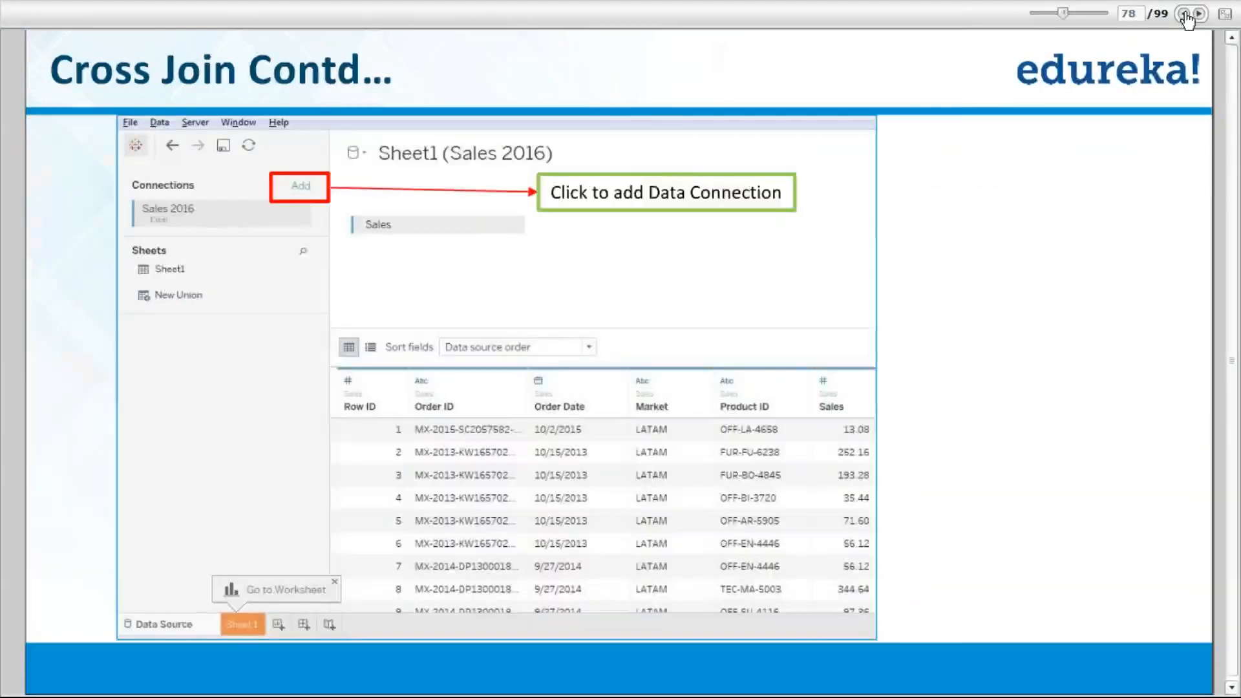
left_click(1185, 14)
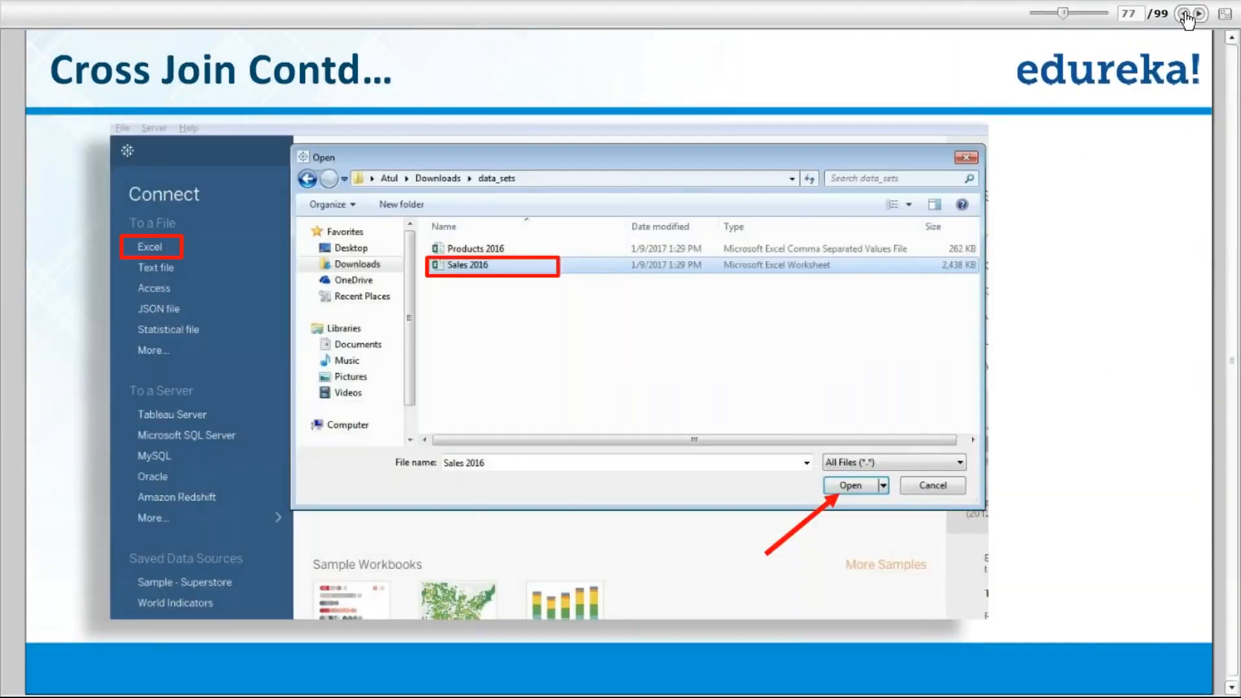
left_click(1184, 14)
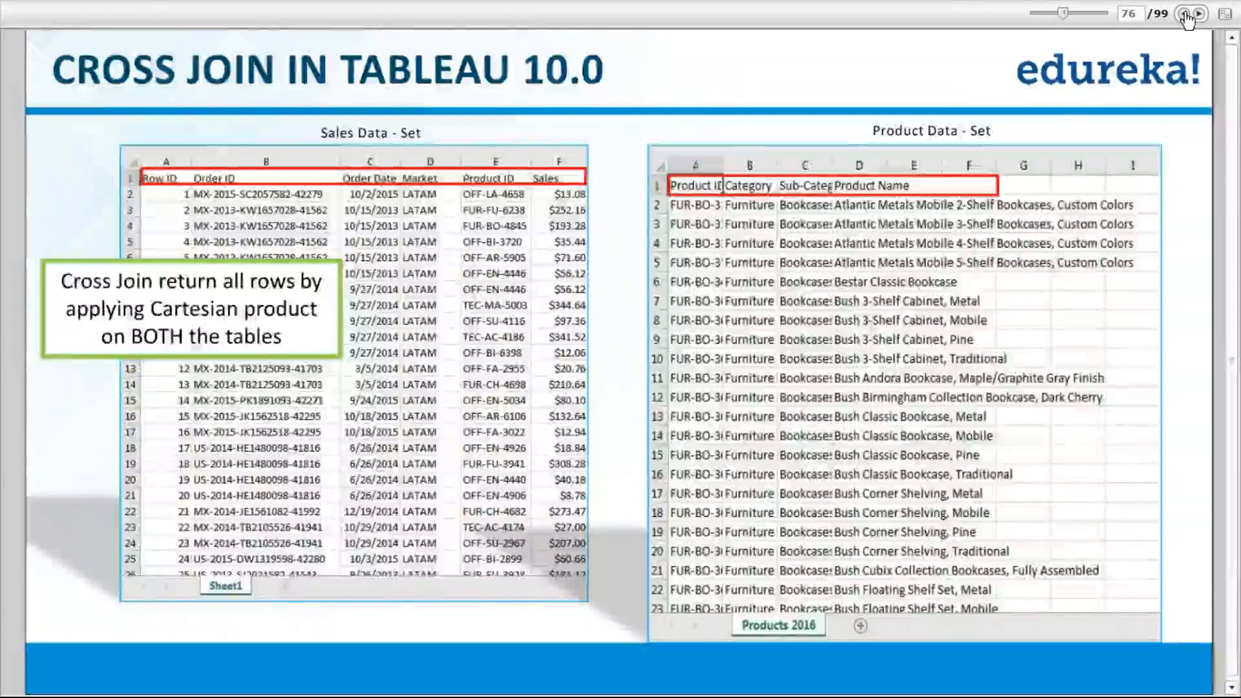
left_click(1184, 14)
left_click(1184, 14)
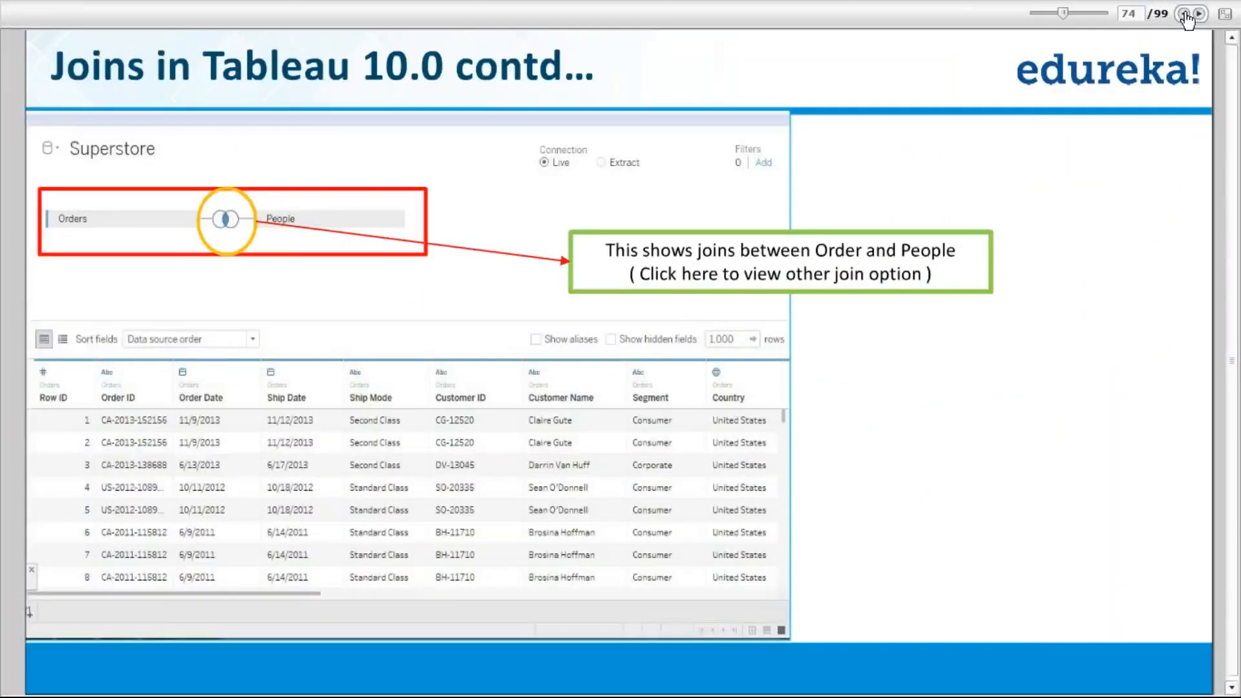
left_click(1185, 14)
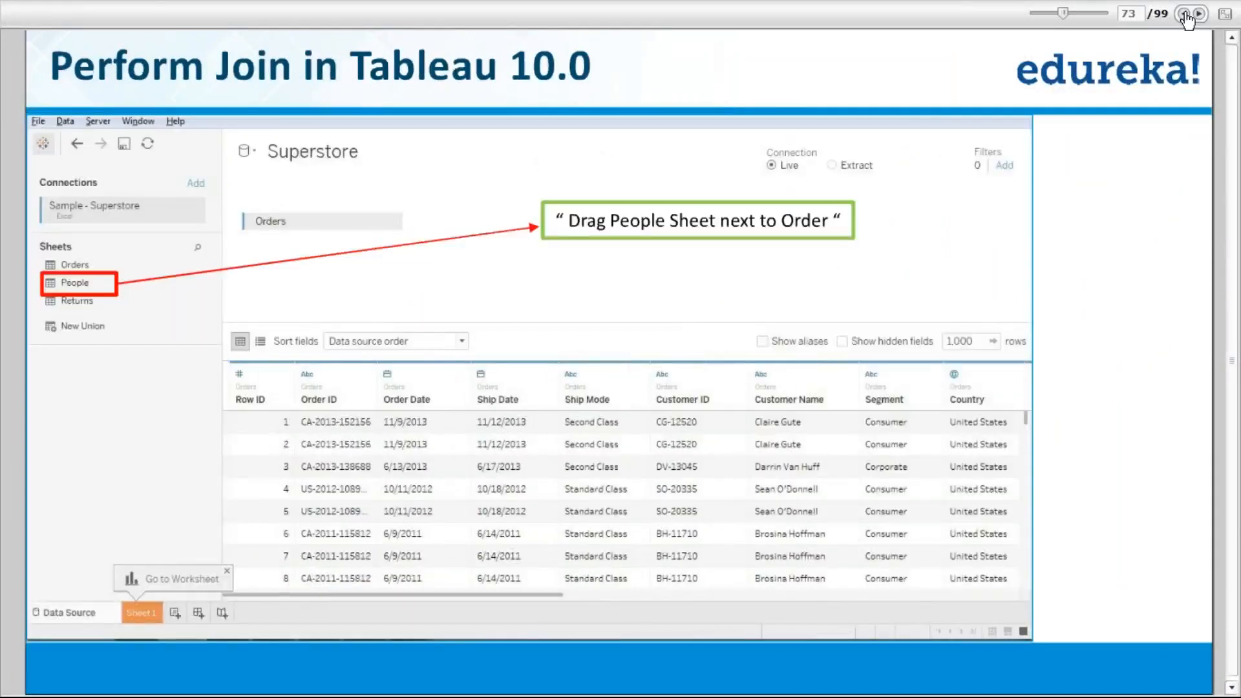
left_click(1184, 14)
left_click(1184, 14)
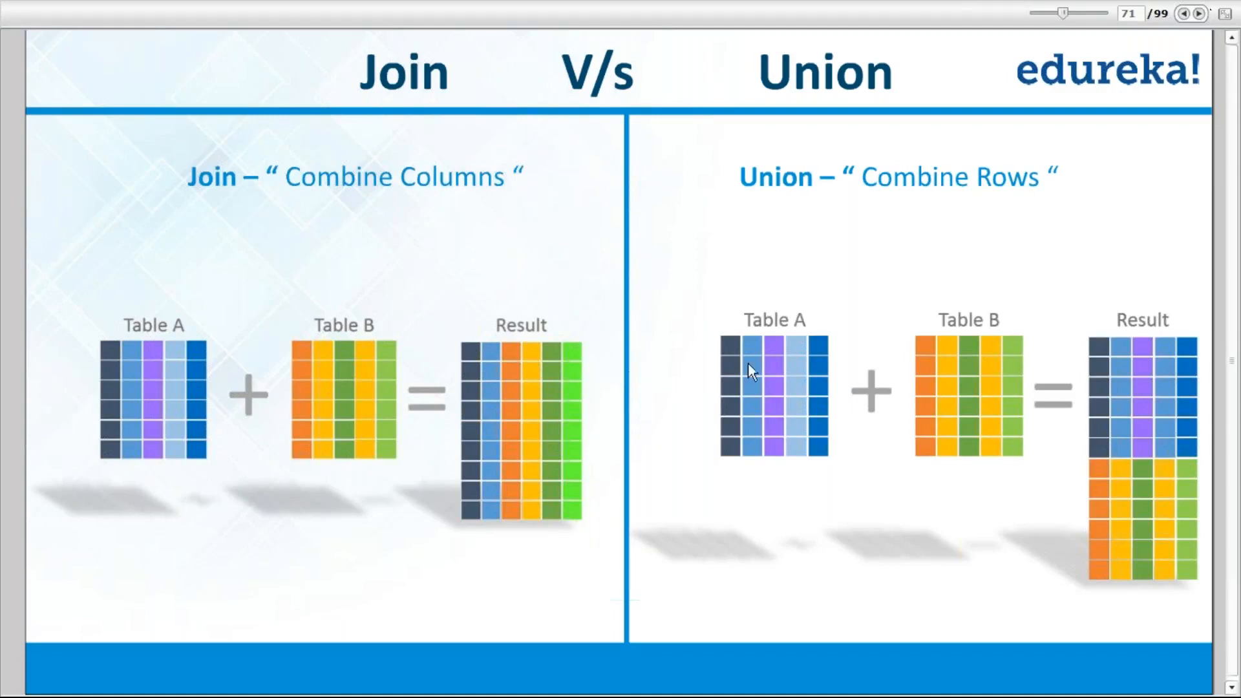
- Review the join slides forward up to the Cross Join slide on opening Sales 2016, and leave the full-screen view
left_click(1199, 14)
left_click(1199, 14)
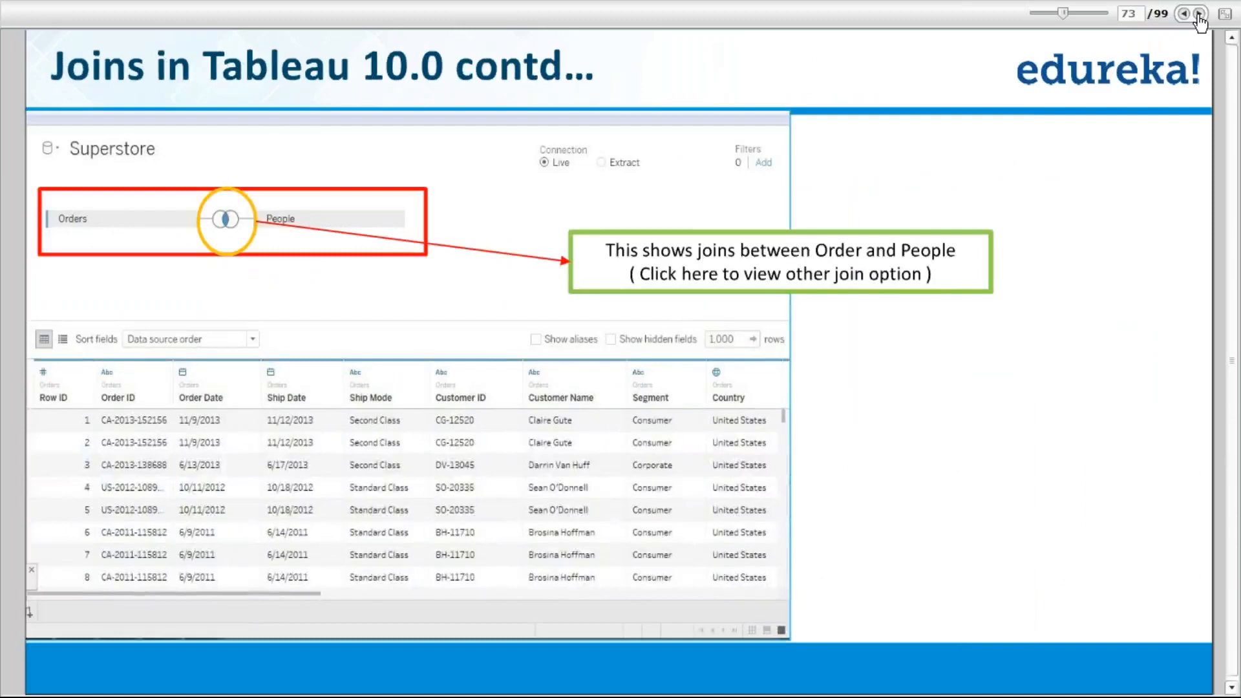
left_click(1200, 14)
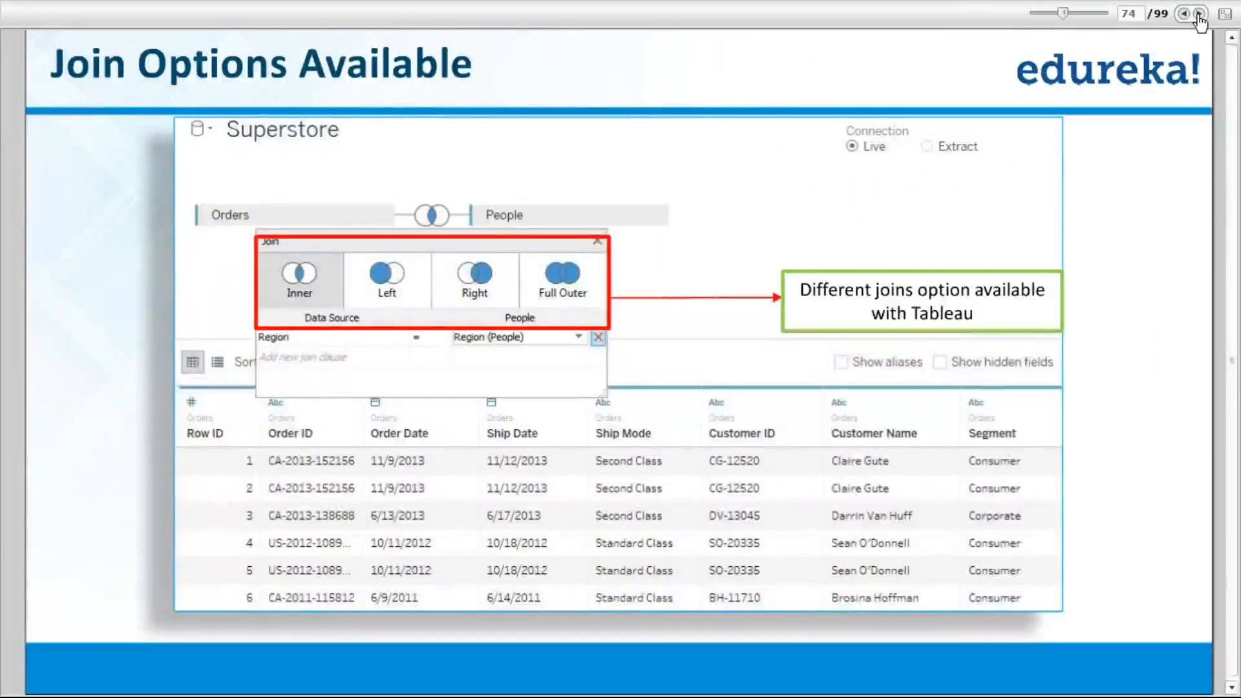
left_click(1199, 14)
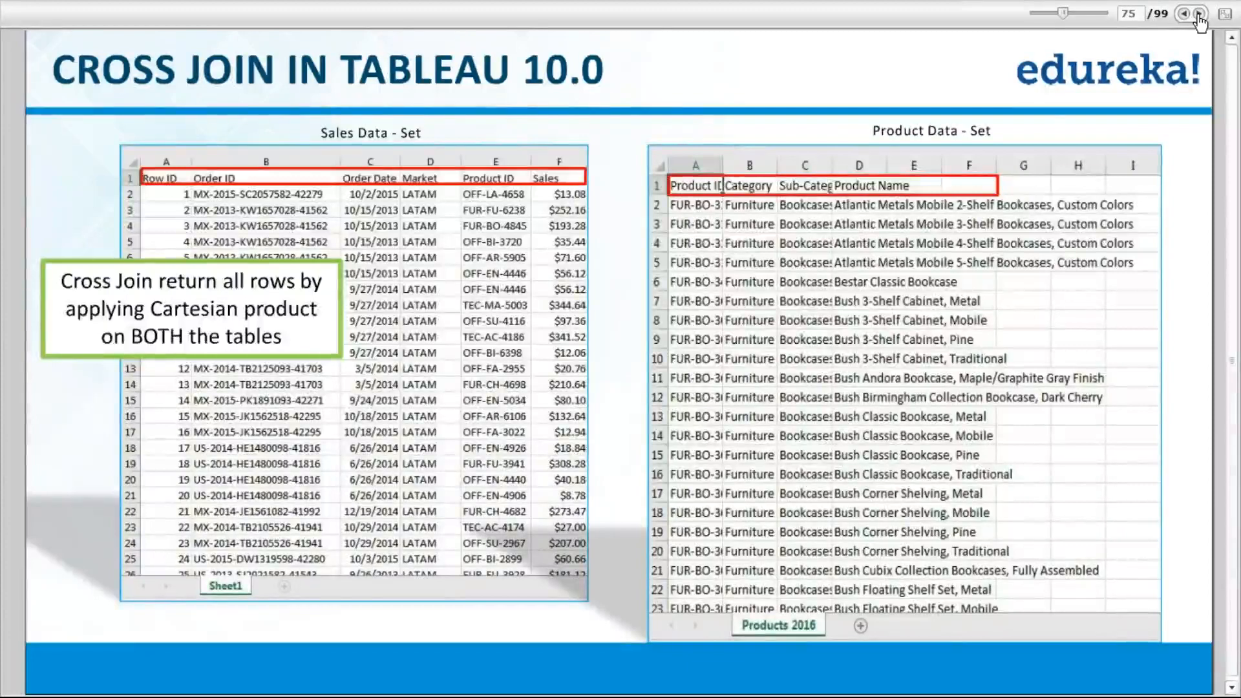
left_click(1200, 13)
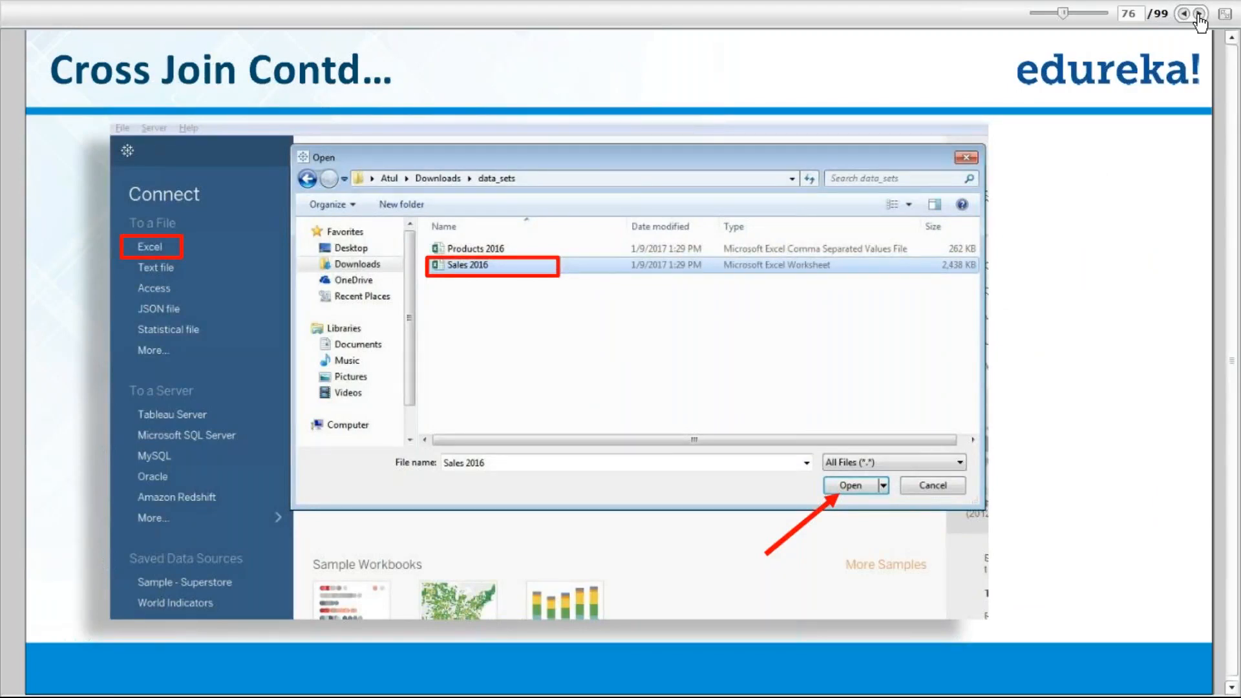
key("alt+Tab")
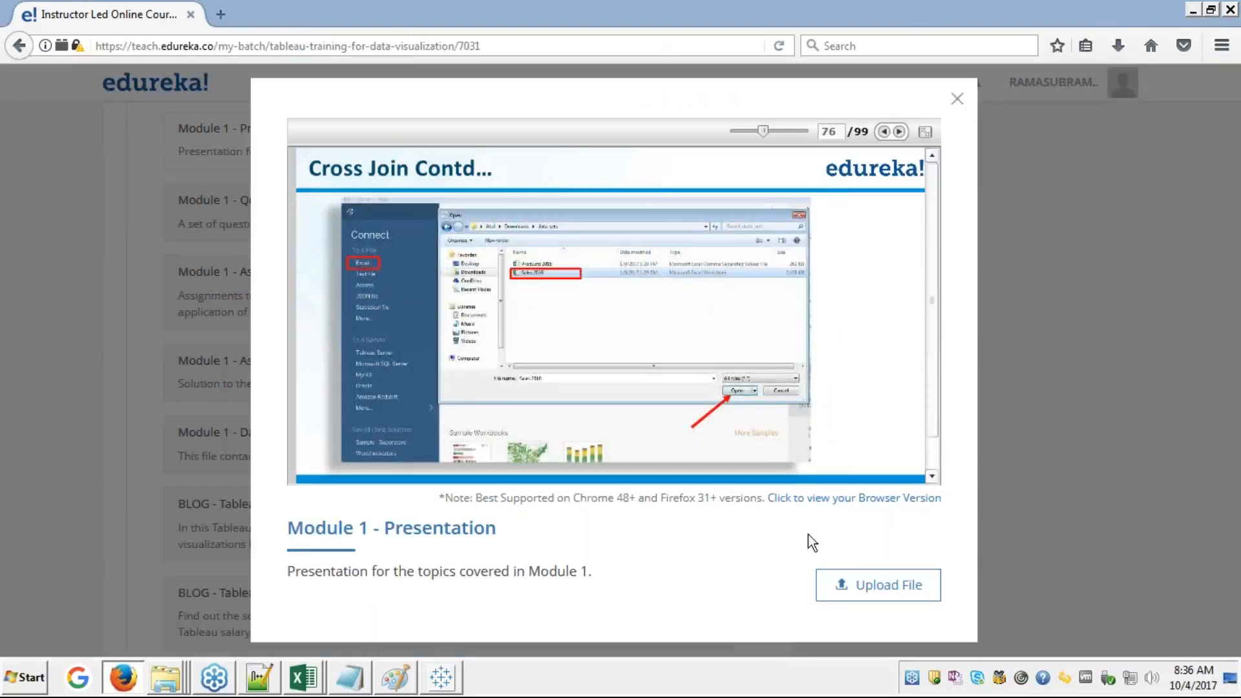
- Switch to the Basic Connection window in File Explorer and browse through Module 1-DataSet to the Cross Join folder
left_click(440, 680)
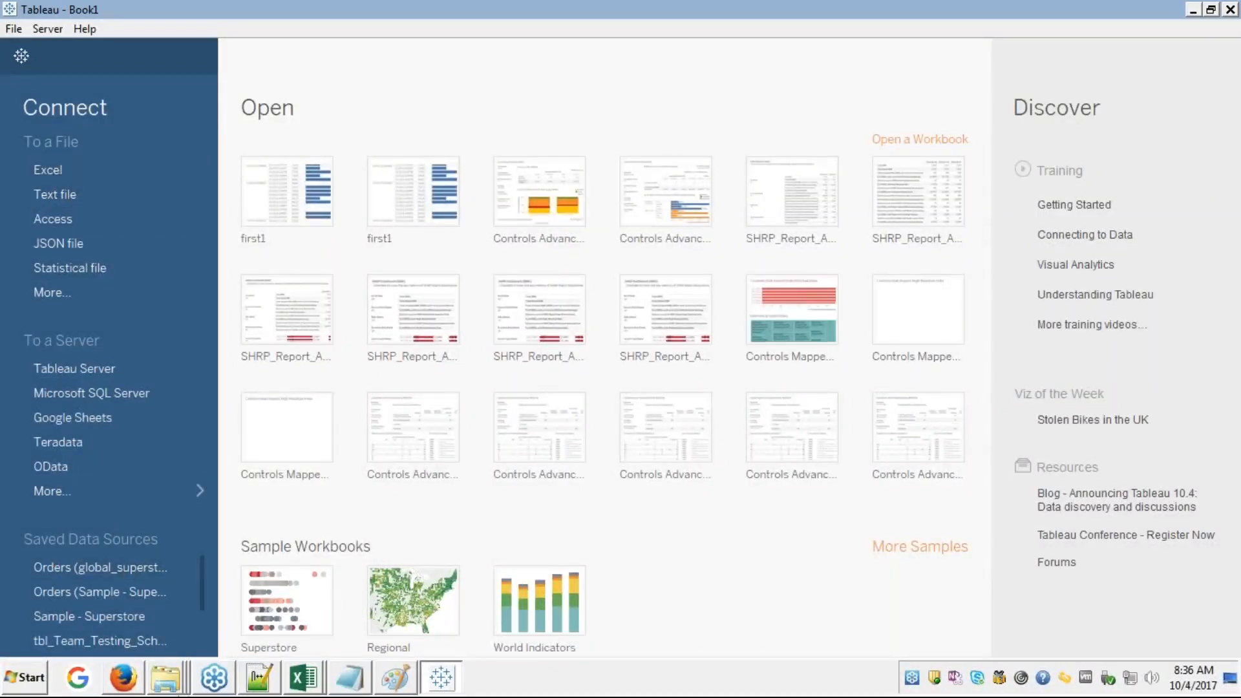
right_click(167, 675)
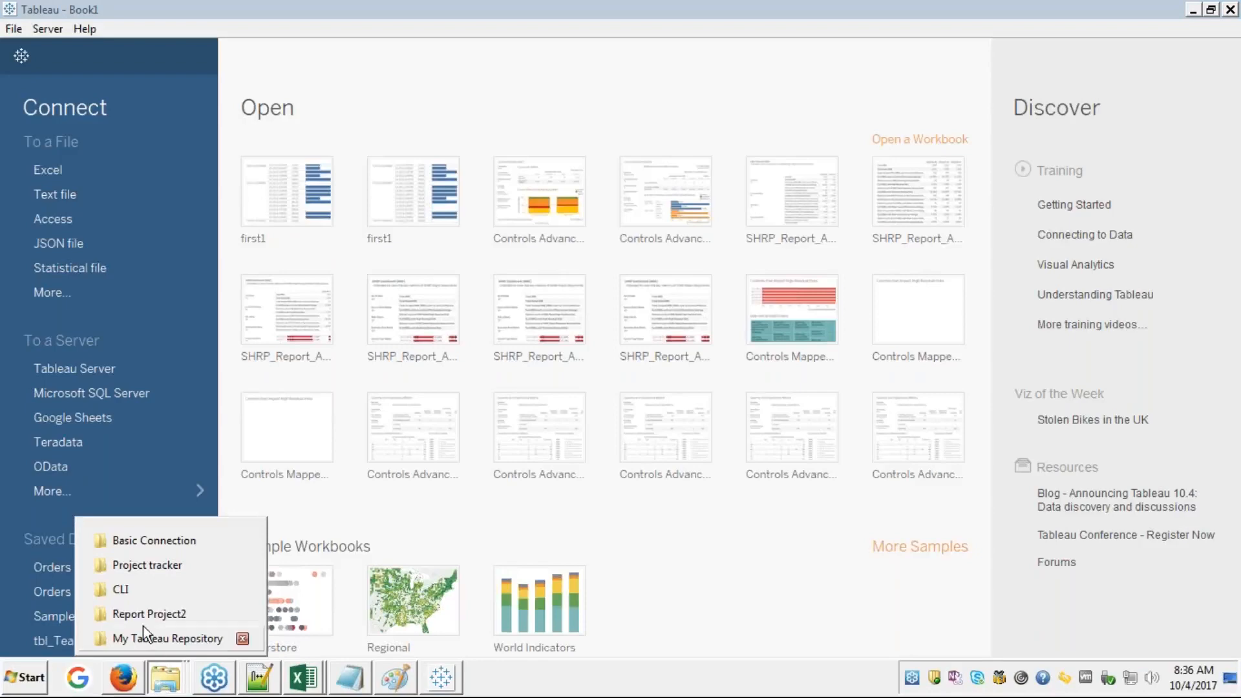
left_click(192, 546)
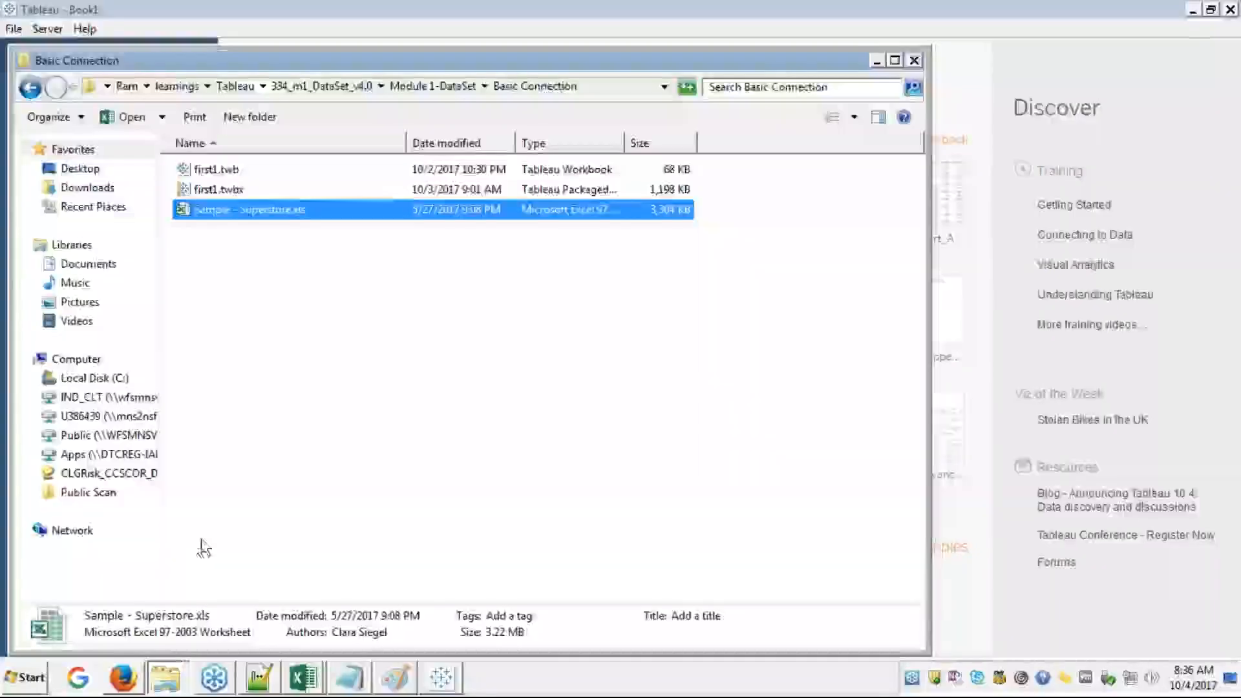
left_click(465, 313)
key("BackSpace")
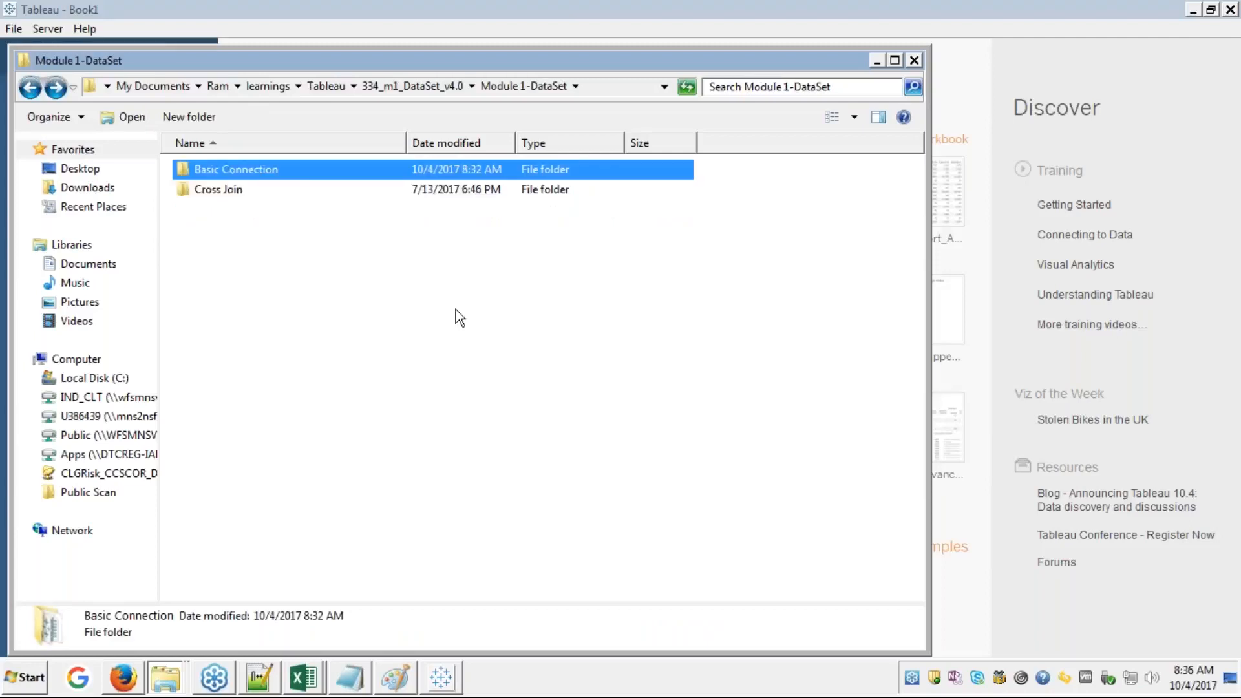
double_click(238, 189)
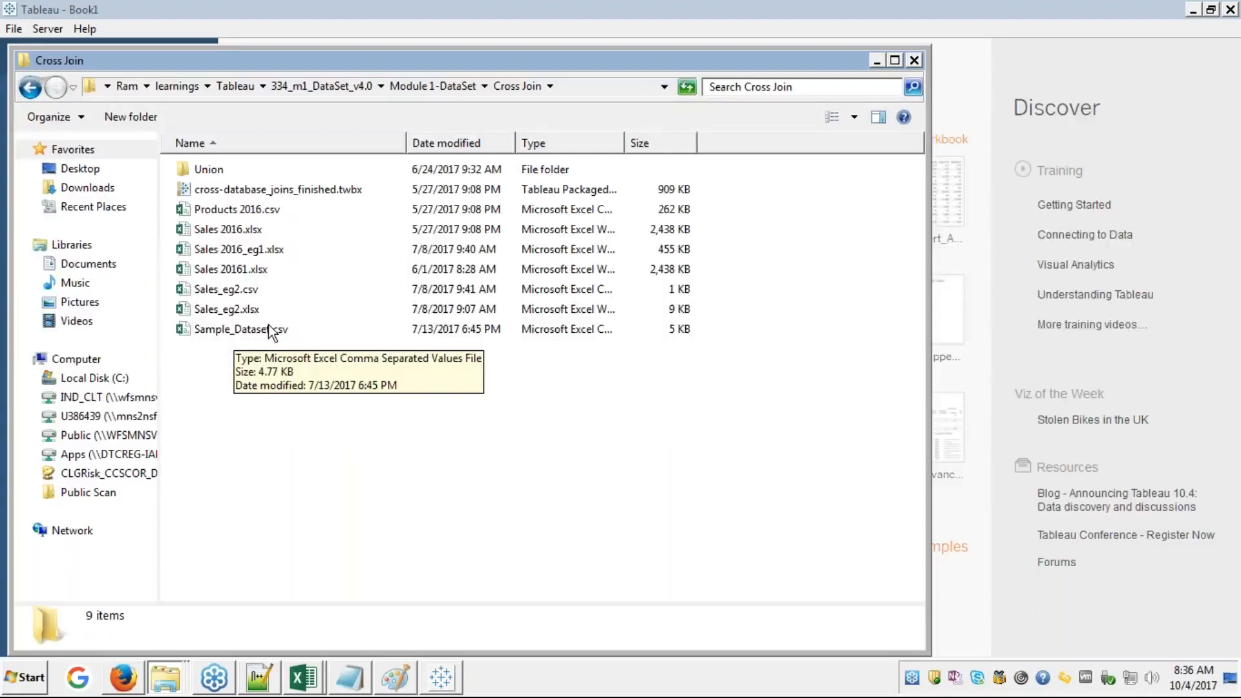
- Delete the five files from Sales 2016_eg1.xlsx through Sample_Dataset.csv in the Cross Join folder
left_click(227, 249)
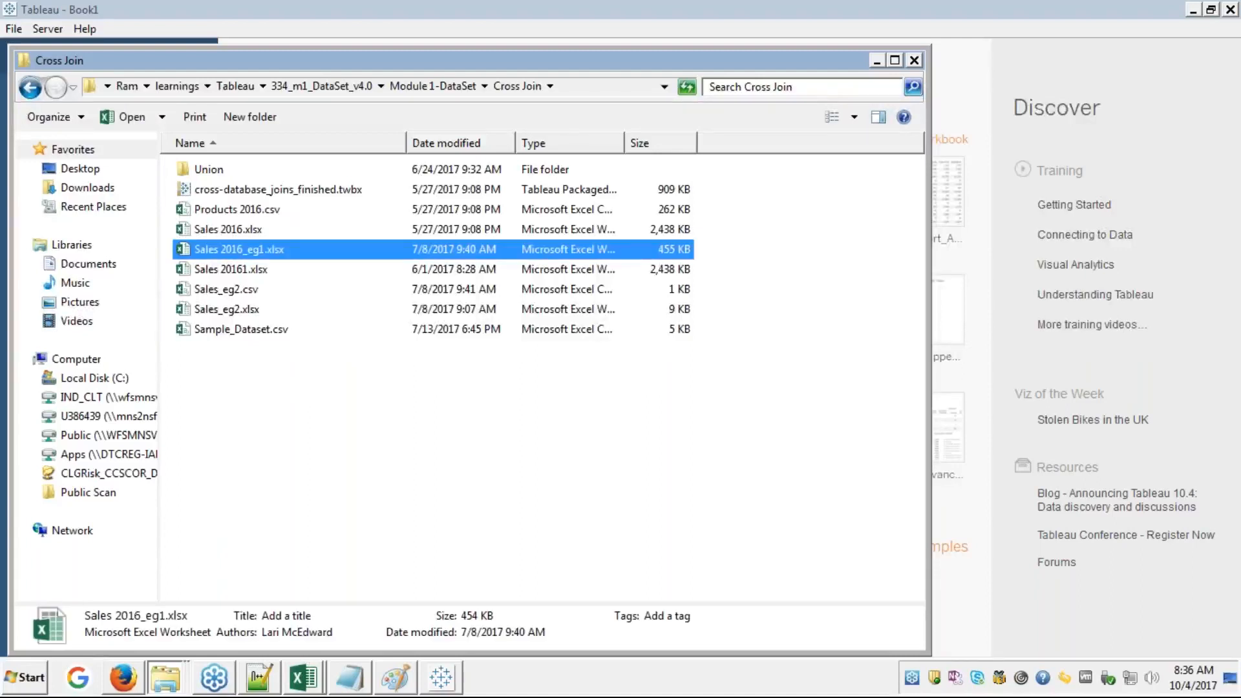
key("shift+Down")
key("shift+Down")
key("shift+Down")
key("shift+Down")
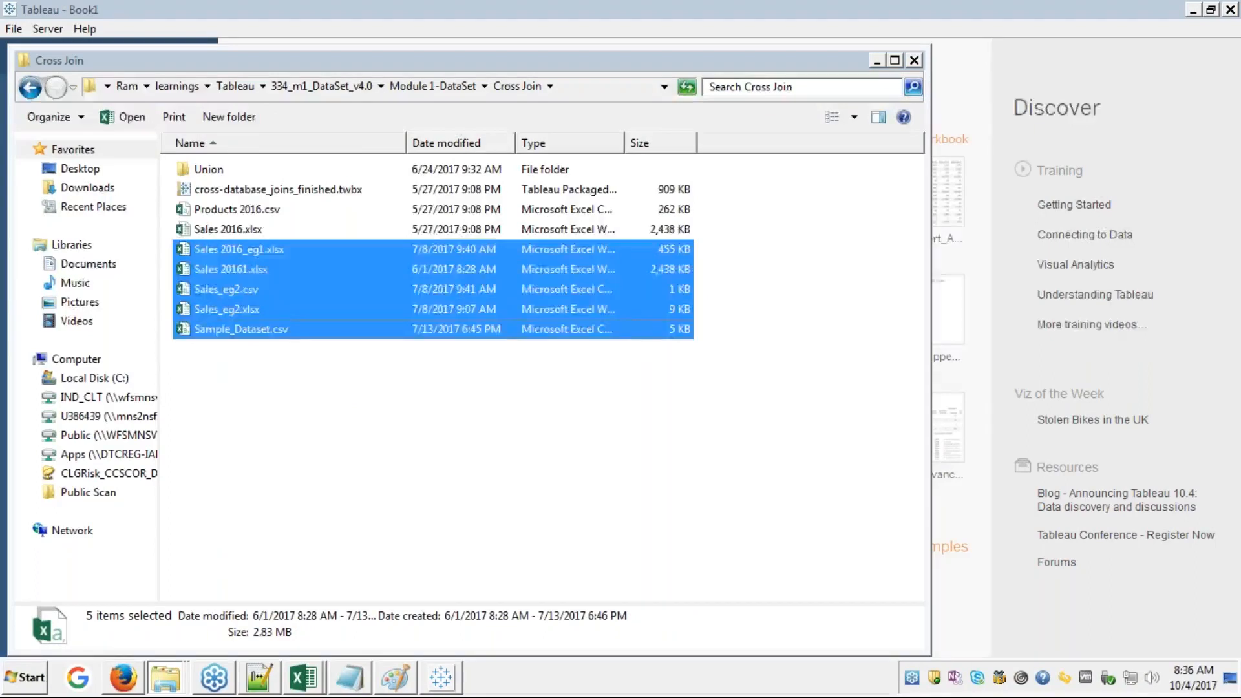
left_click(238, 250)
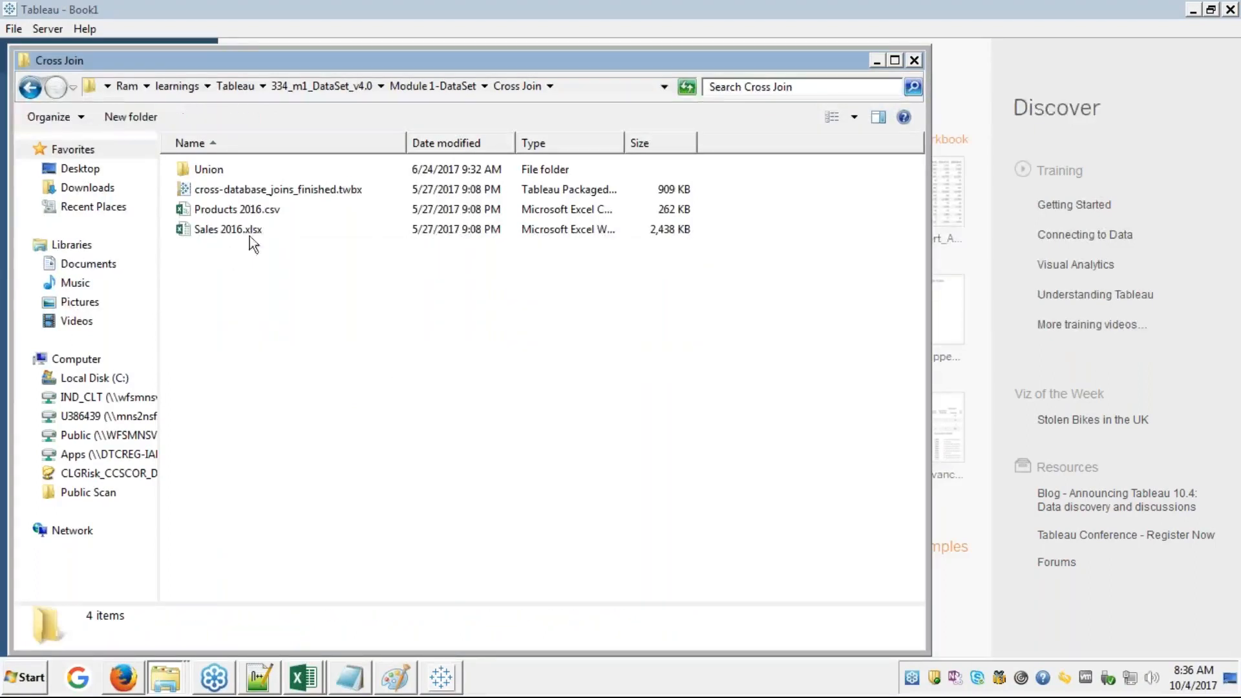
- Delete the packaged workbook cross-database_joins_finished.twbx from the Cross Join folder
left_click(239, 191)
double_click(239, 191)
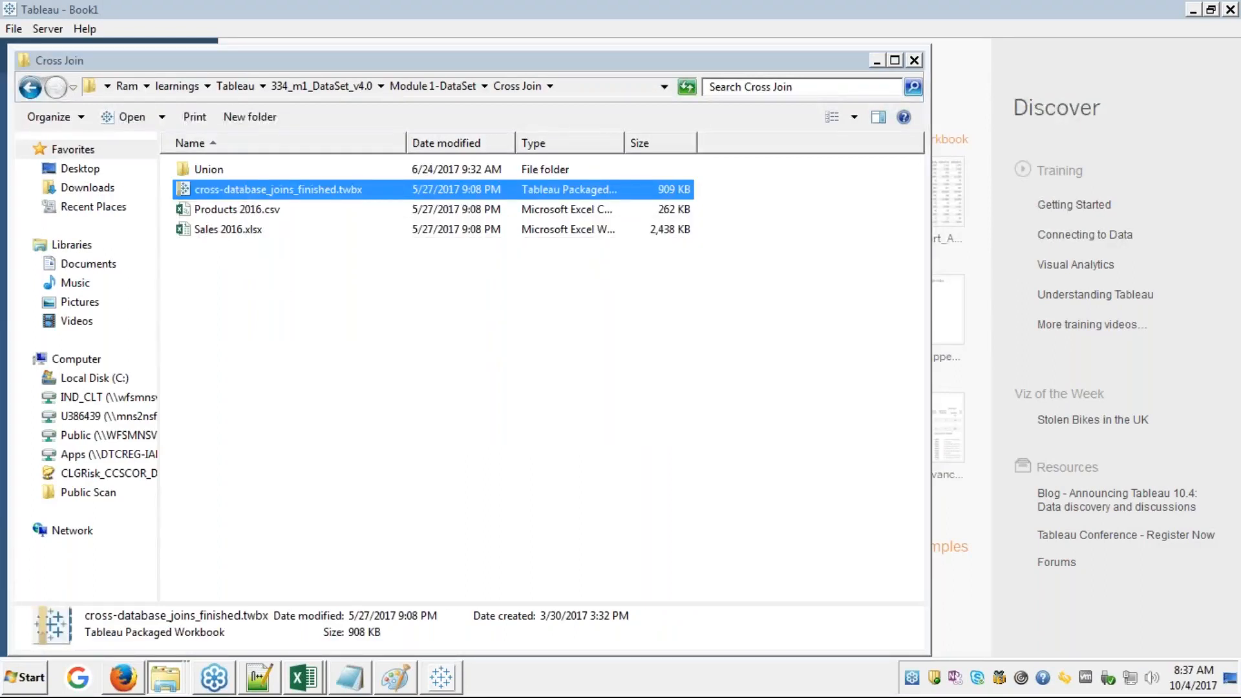
key("Return")
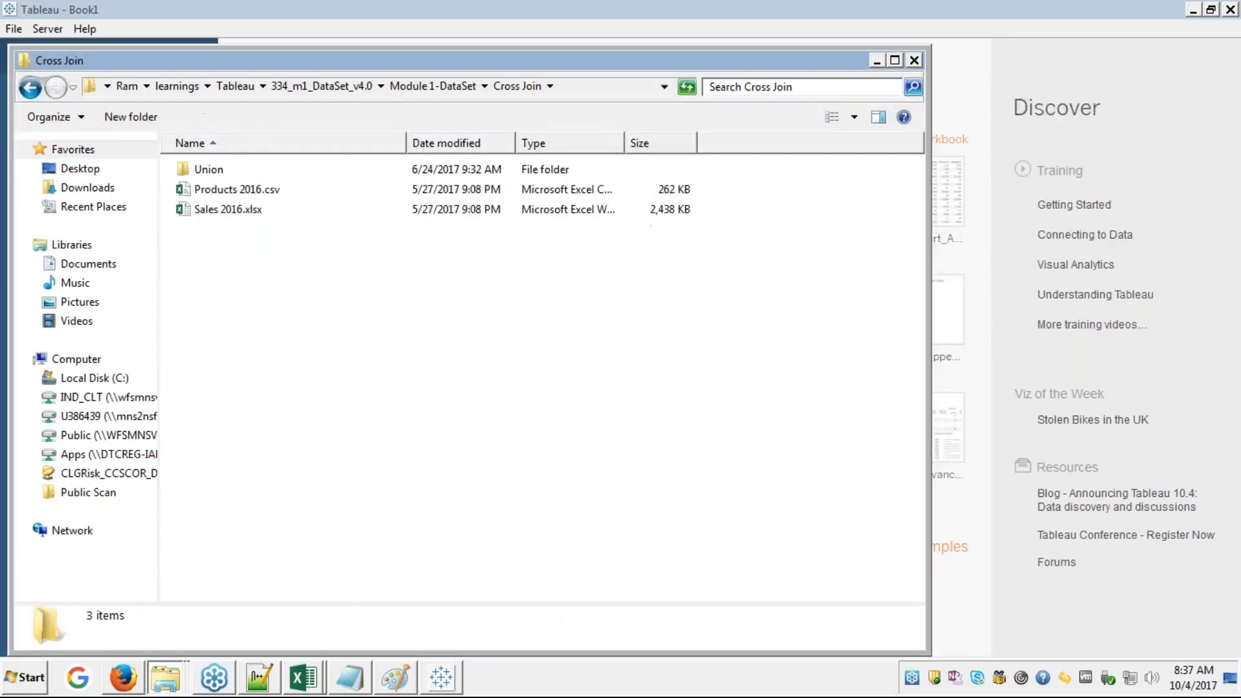
- Point out Products 2016.csv and Sales 2016.xlsx in the Cross Join folder and switch back to Tableau
left_click(254, 196)
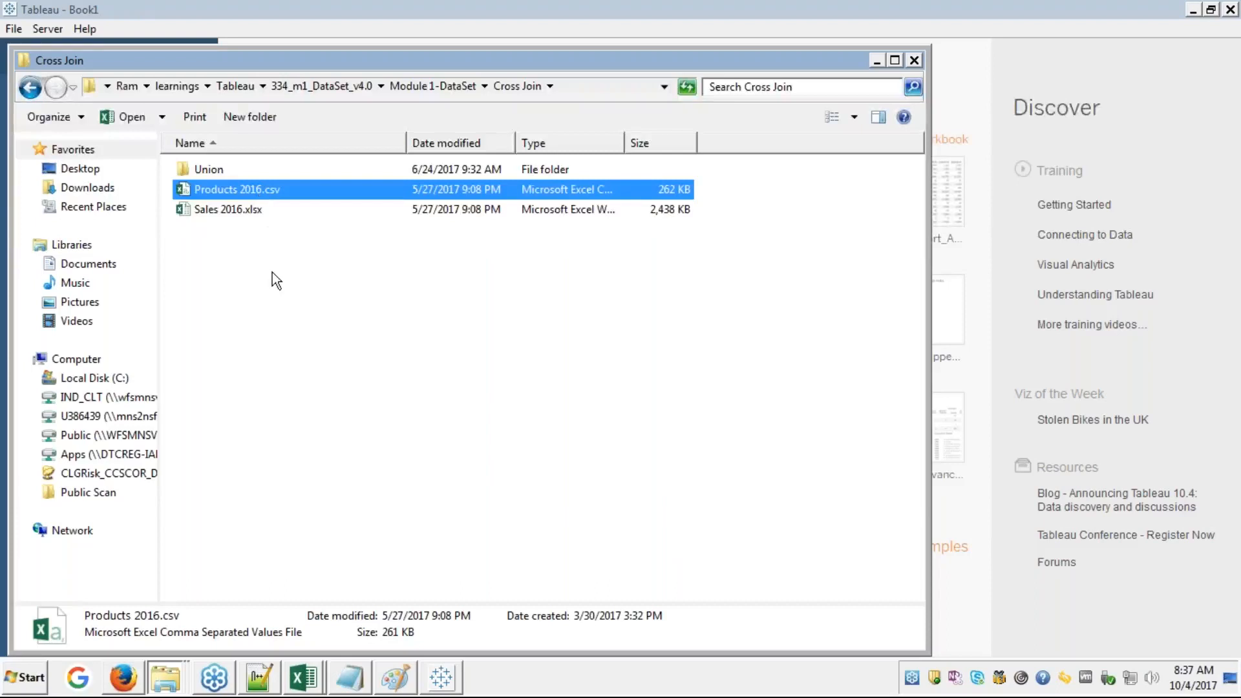
left_click(241, 213)
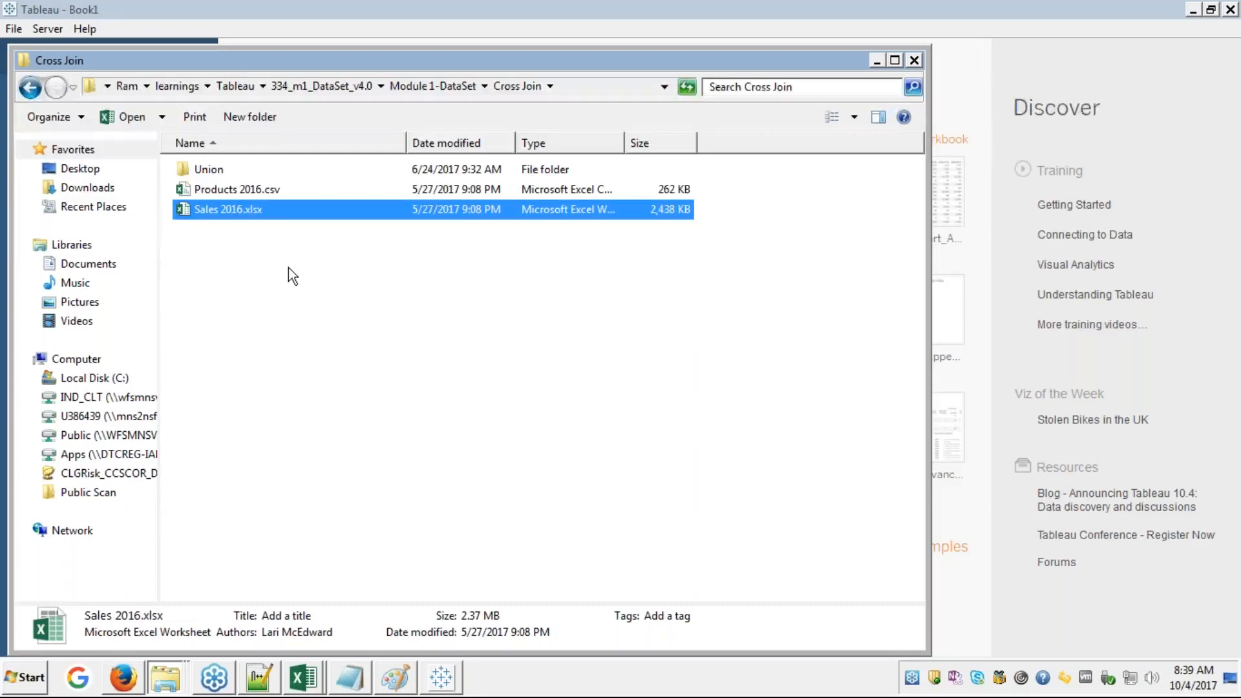
left_click(1226, 250)
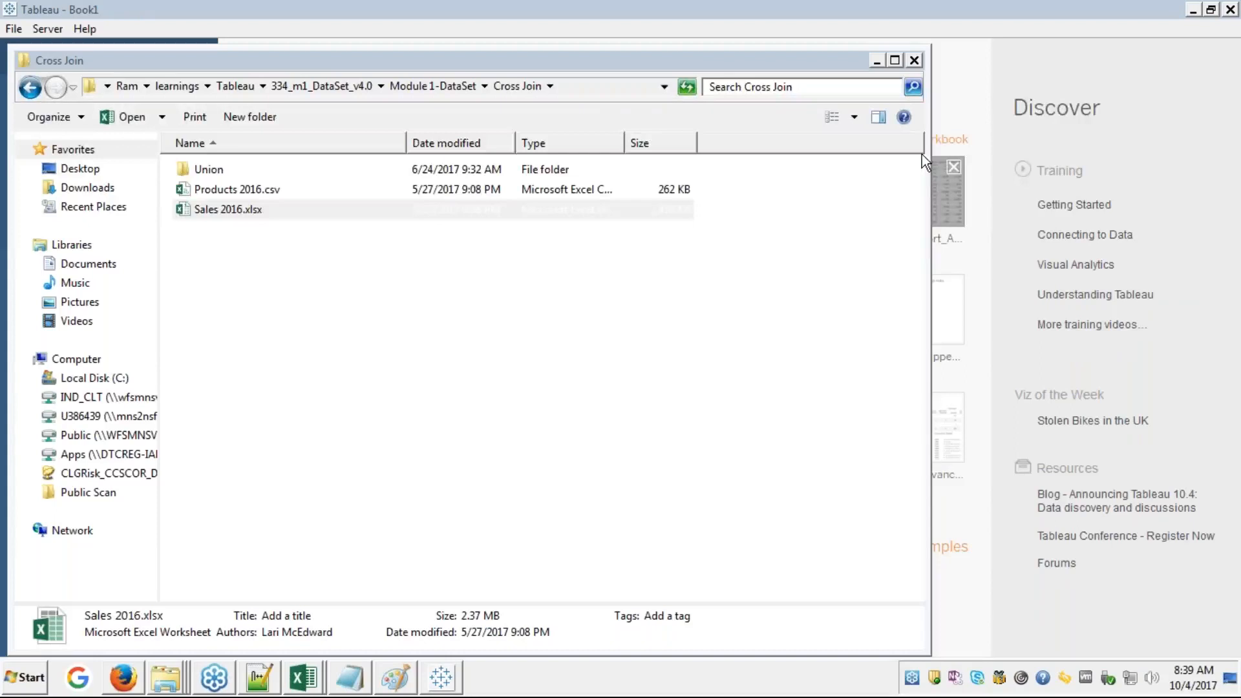
left_click(738, 261)
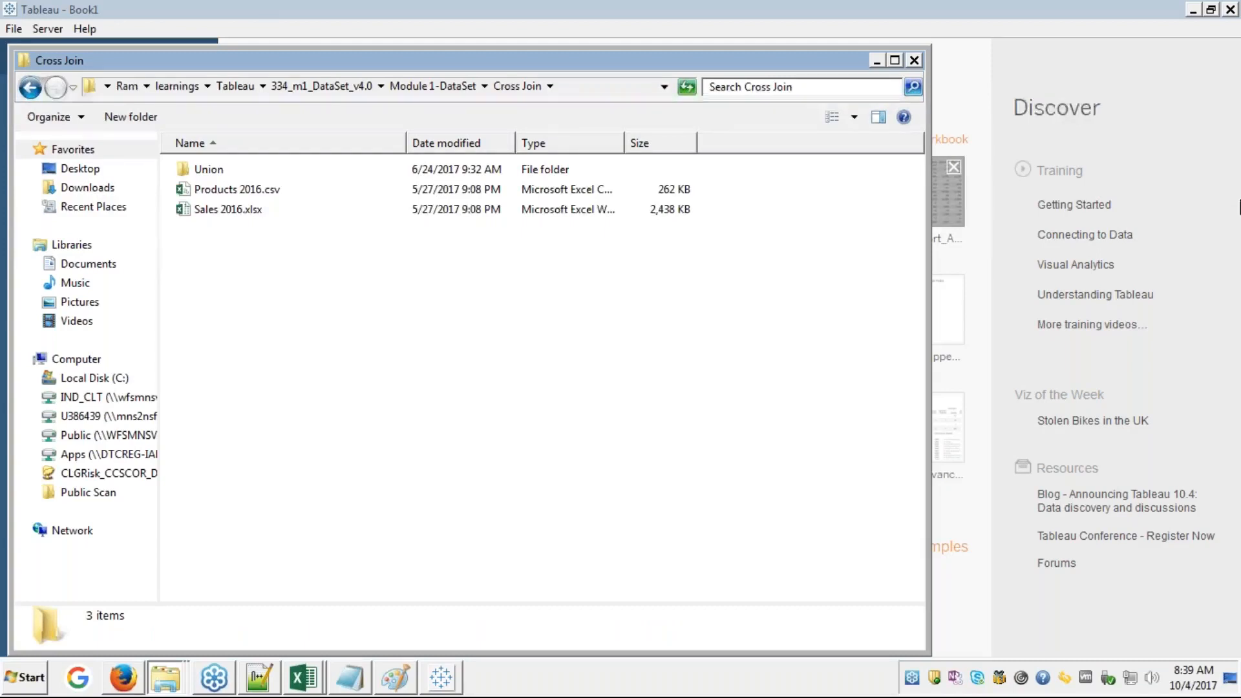
left_click(1200, 261)
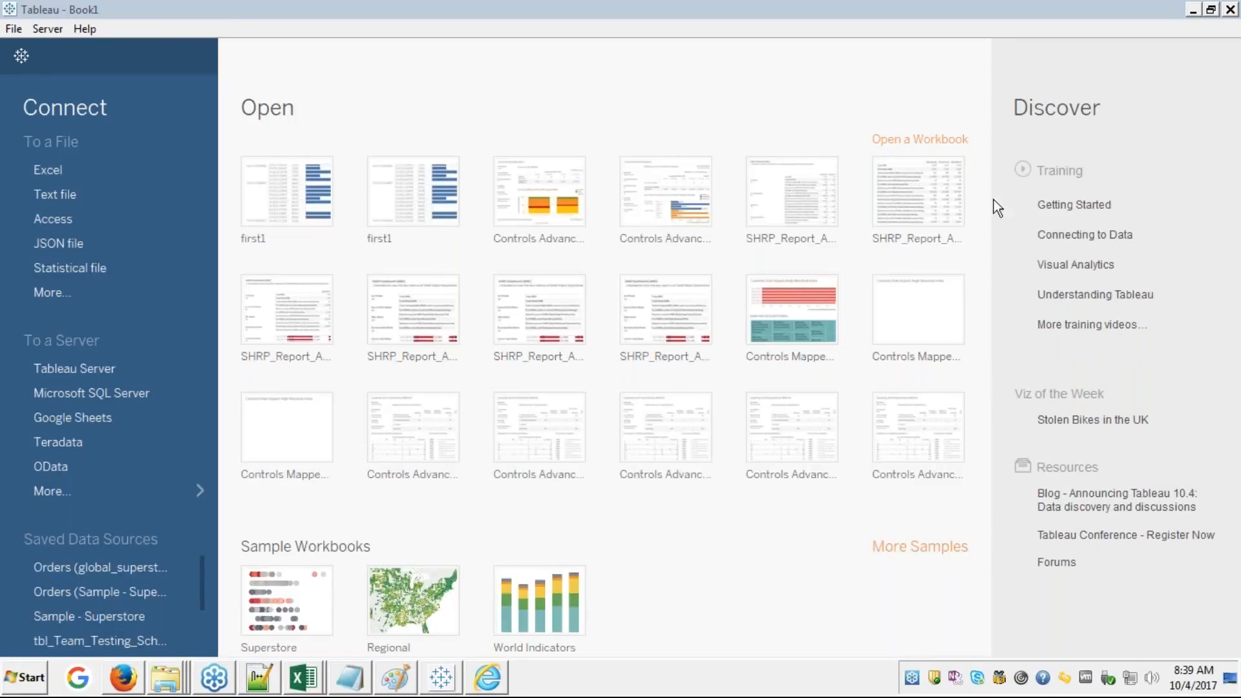
mouse_move(953, 173)
left_click(141, 687)
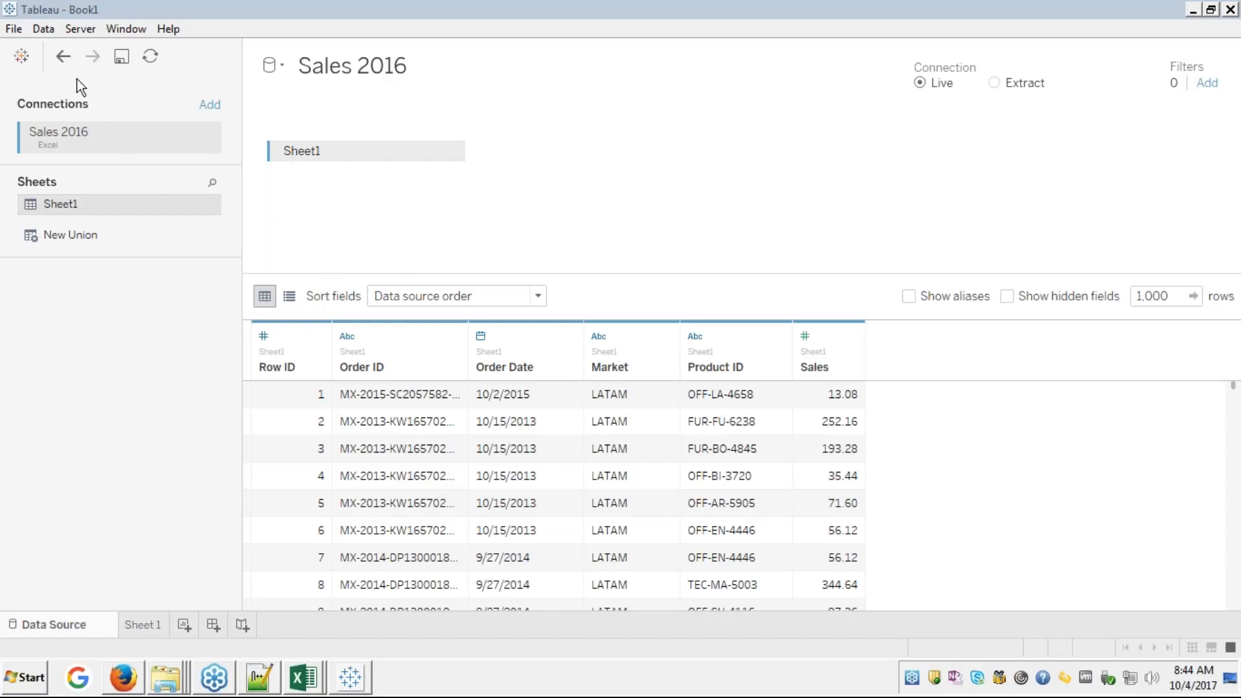
- Close the Sales 2016 data source and open the start page for connecting to data
left_click(43, 28)
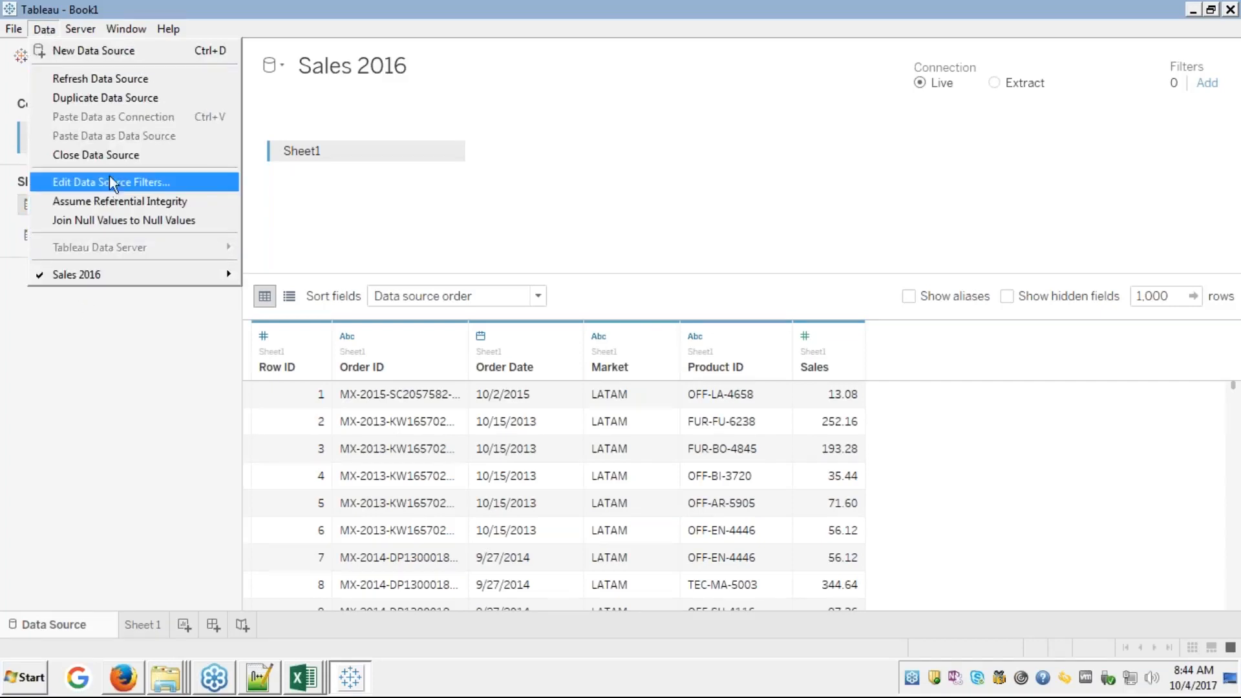
left_click(111, 155)
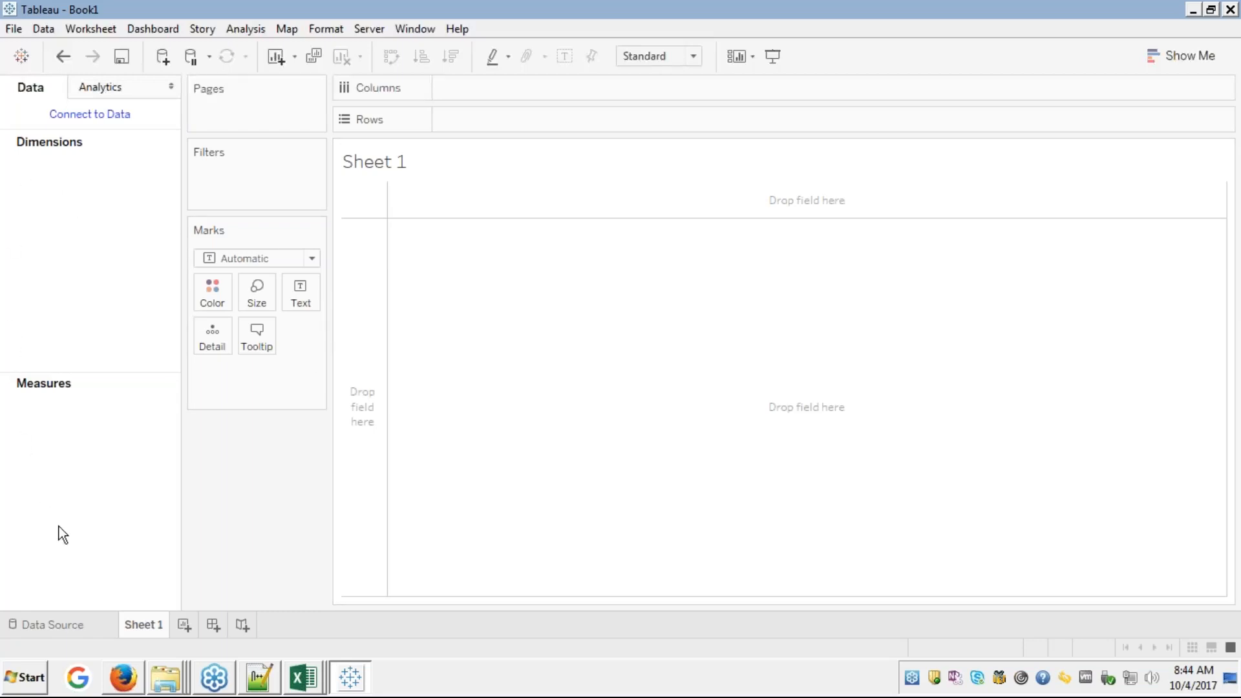
left_click(50, 629)
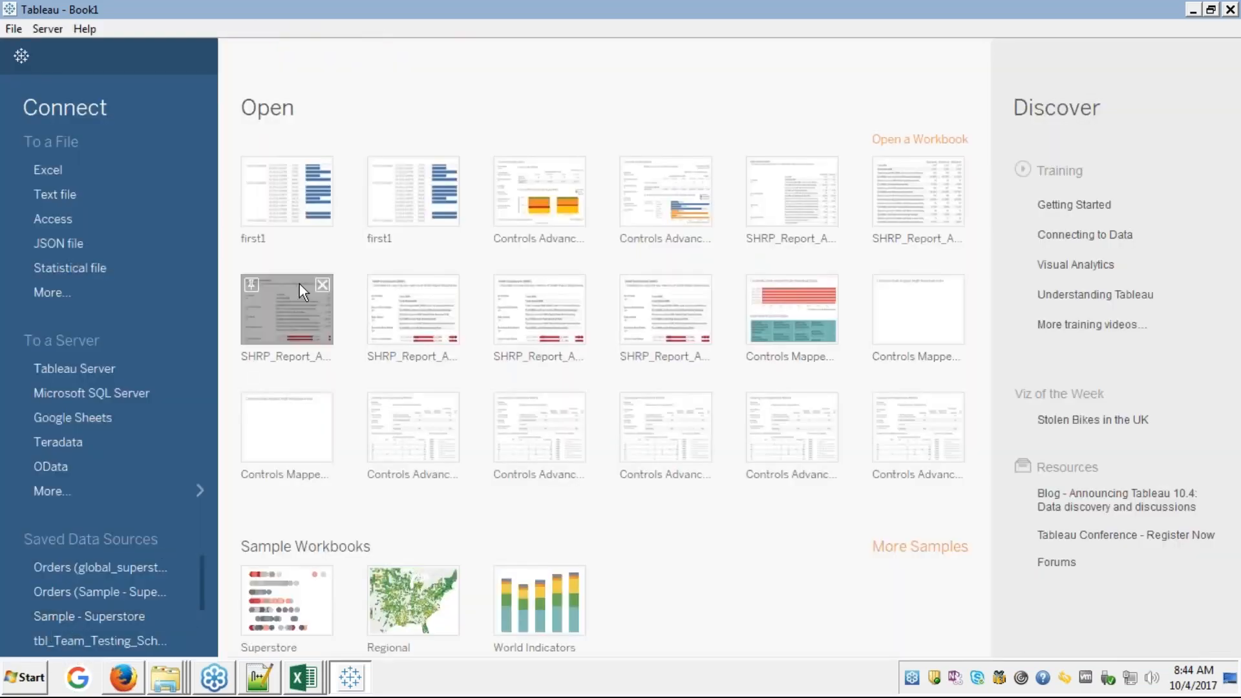
- Connect to the Excel workbook Sales 2016.xlsx in the Cross Join folder
left_click(94, 180)
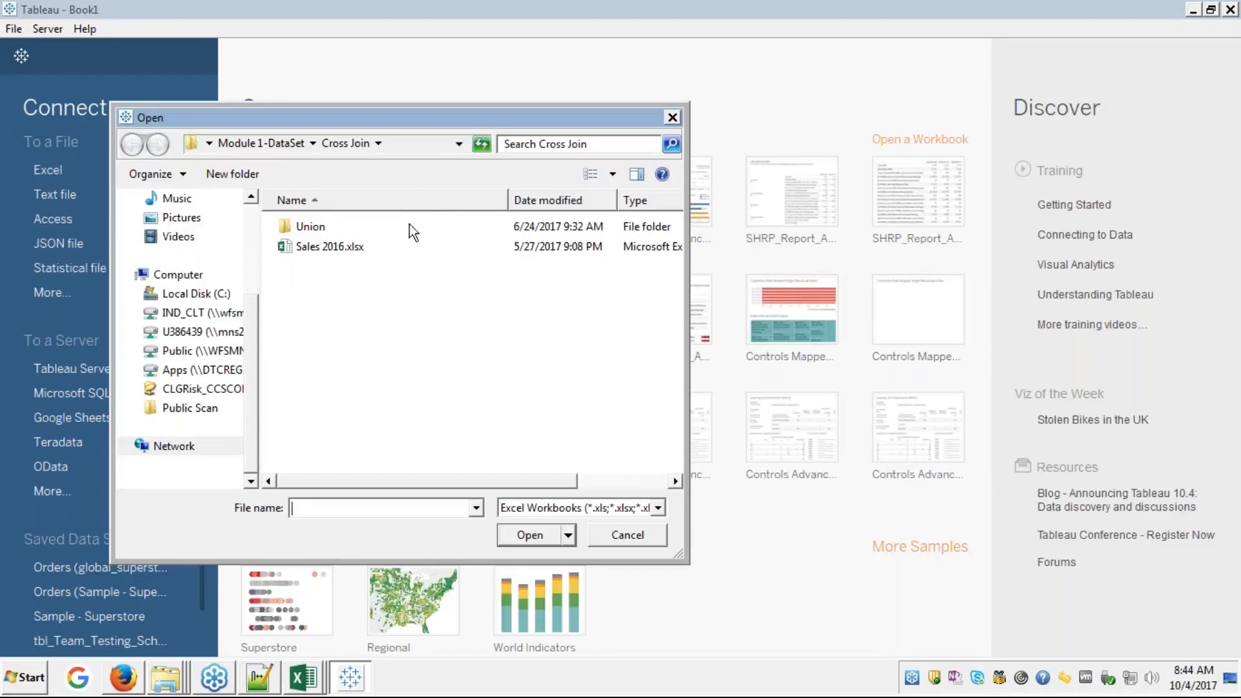
left_click(317, 247)
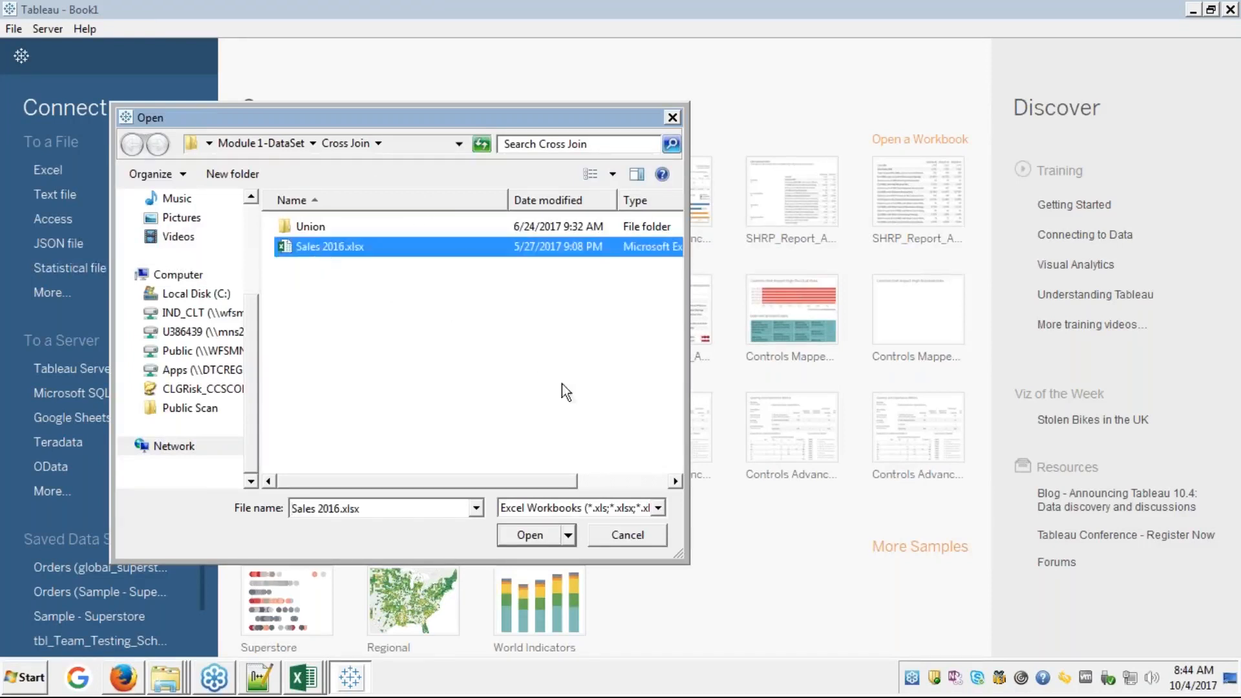
left_click(530, 537)
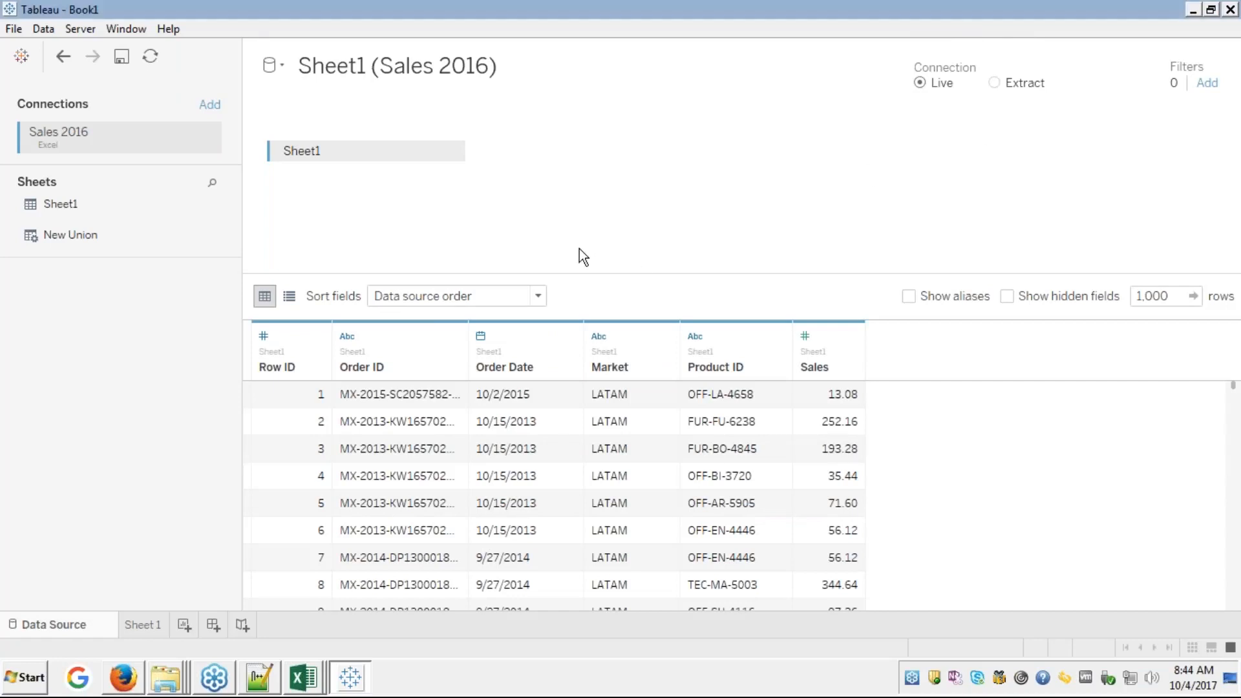
- Rename the Sheet1 (Sales 2016) data source to Sales 2016
left_click(322, 75)
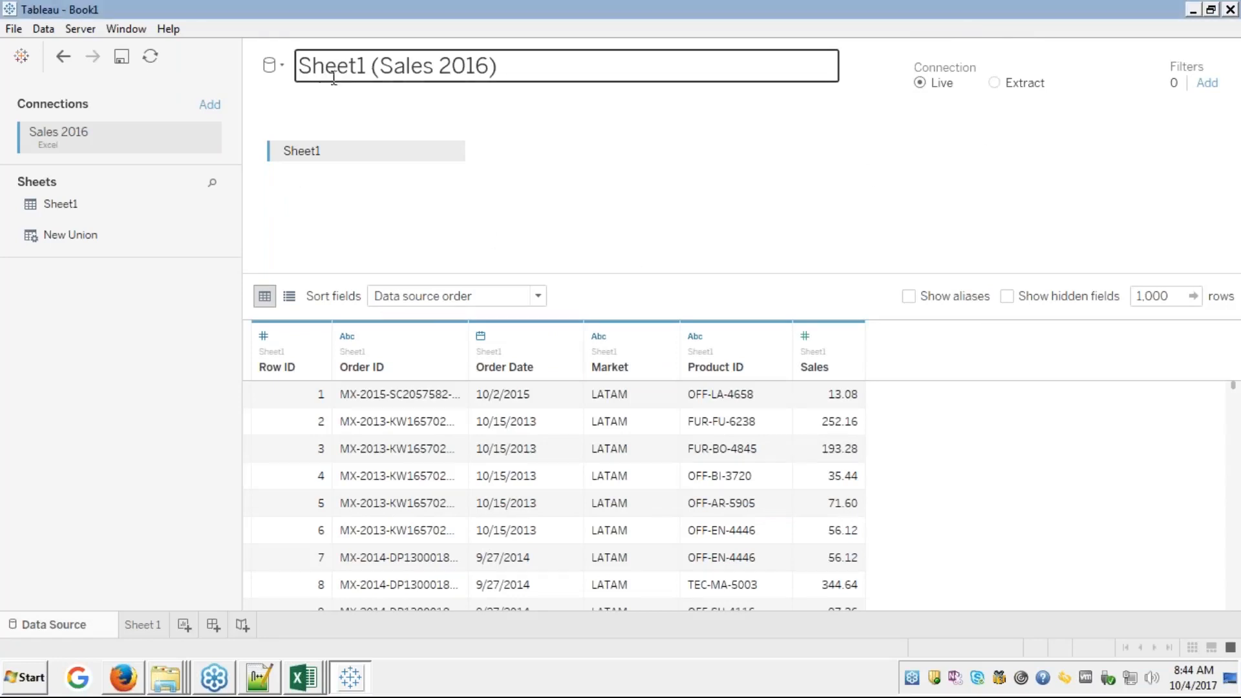
double_click(379, 65)
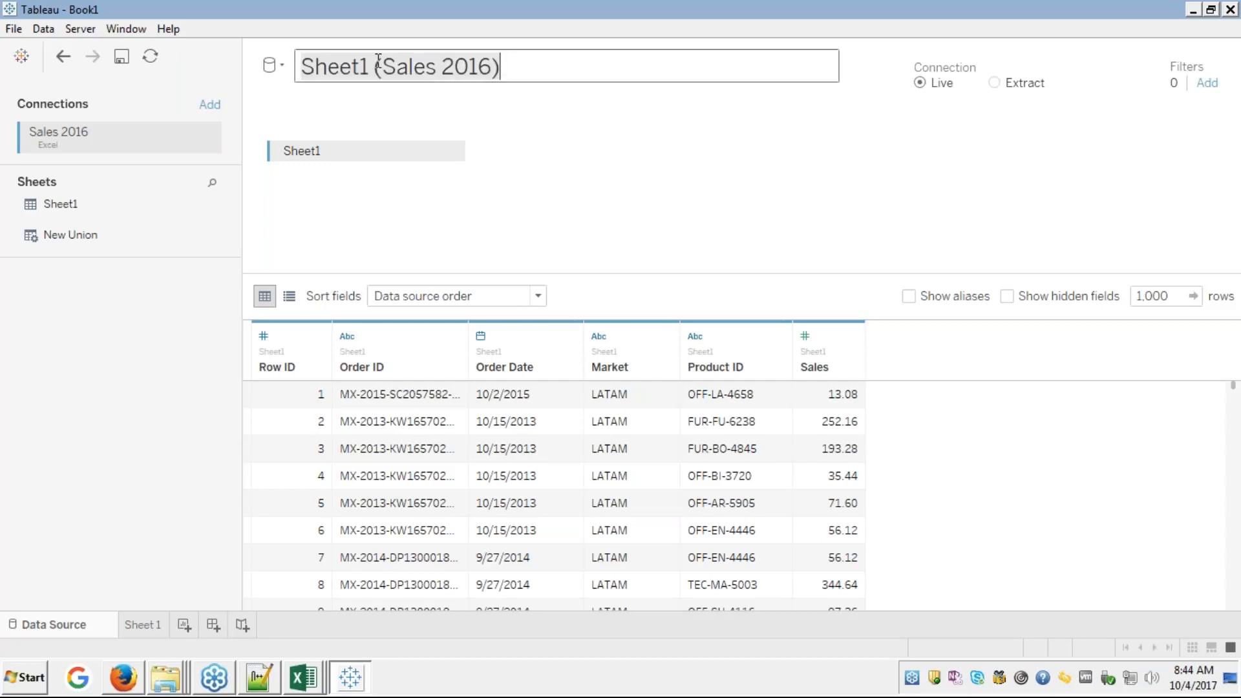
left_click(378, 64)
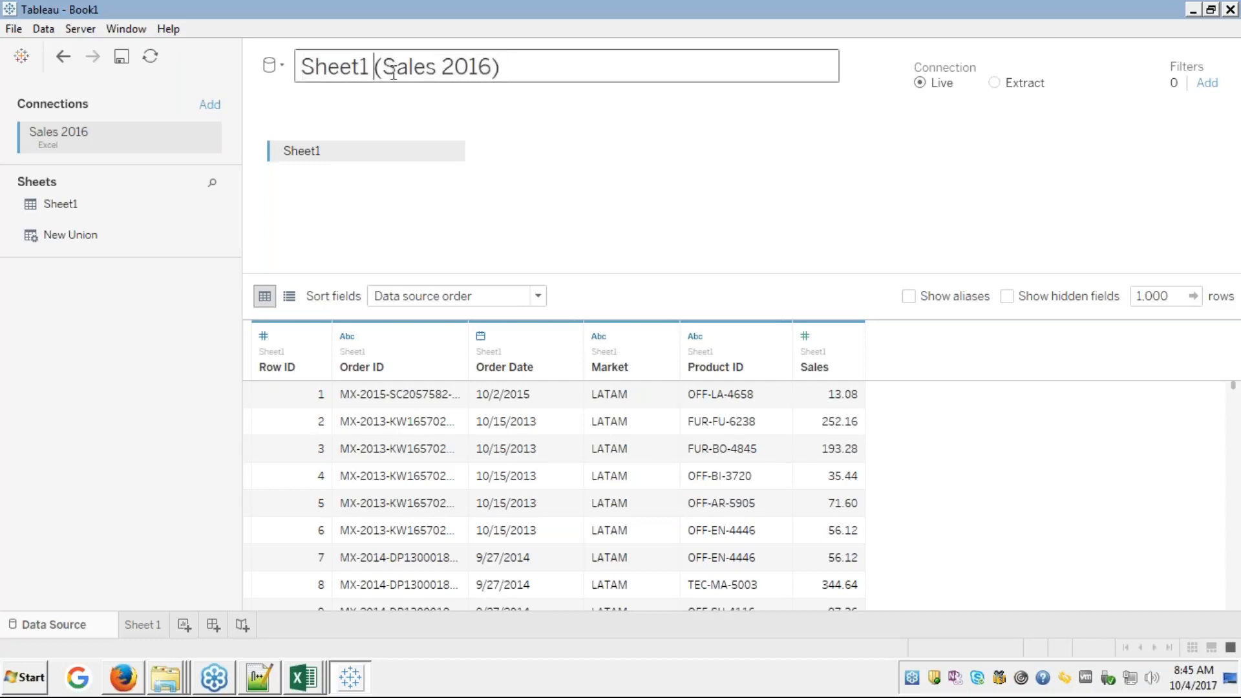
key("BackSpace")
key("BackSpace")
key("BackSpace")
key("BackSpace")
key("BackSpace")
key("BackSpace")
key("BackSpace")
key("BackSpace")
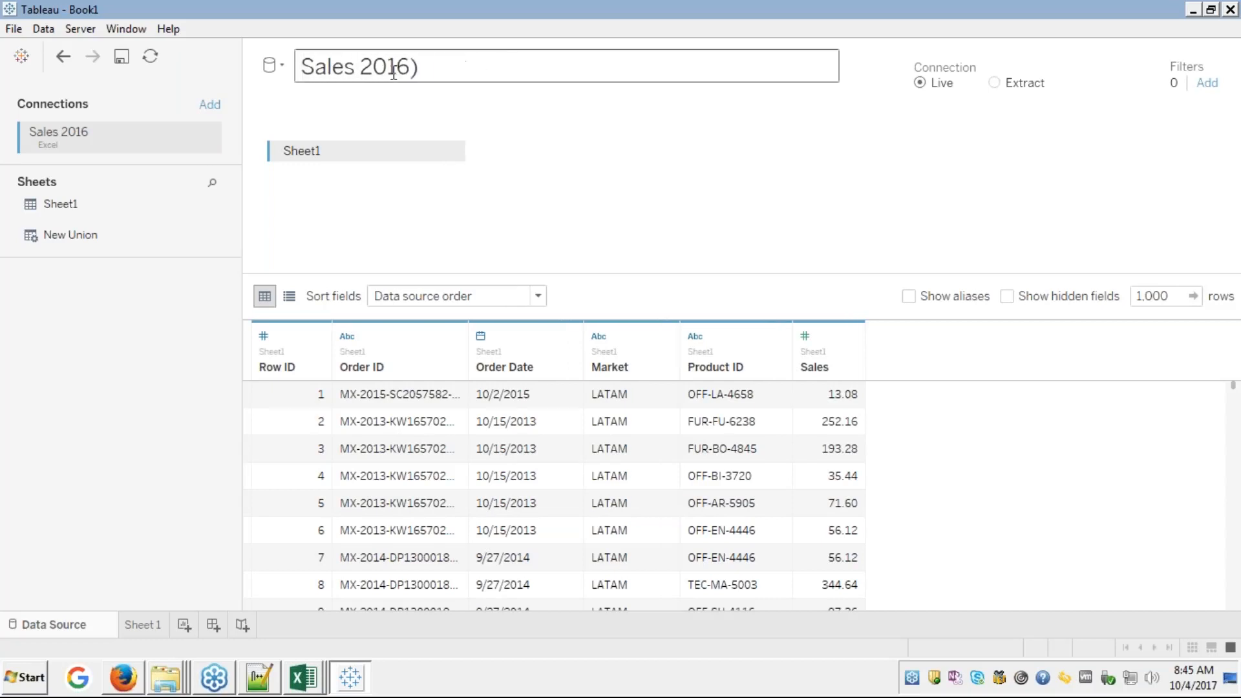
left_click(428, 68)
key("BackSpace")
left_click(560, 148)
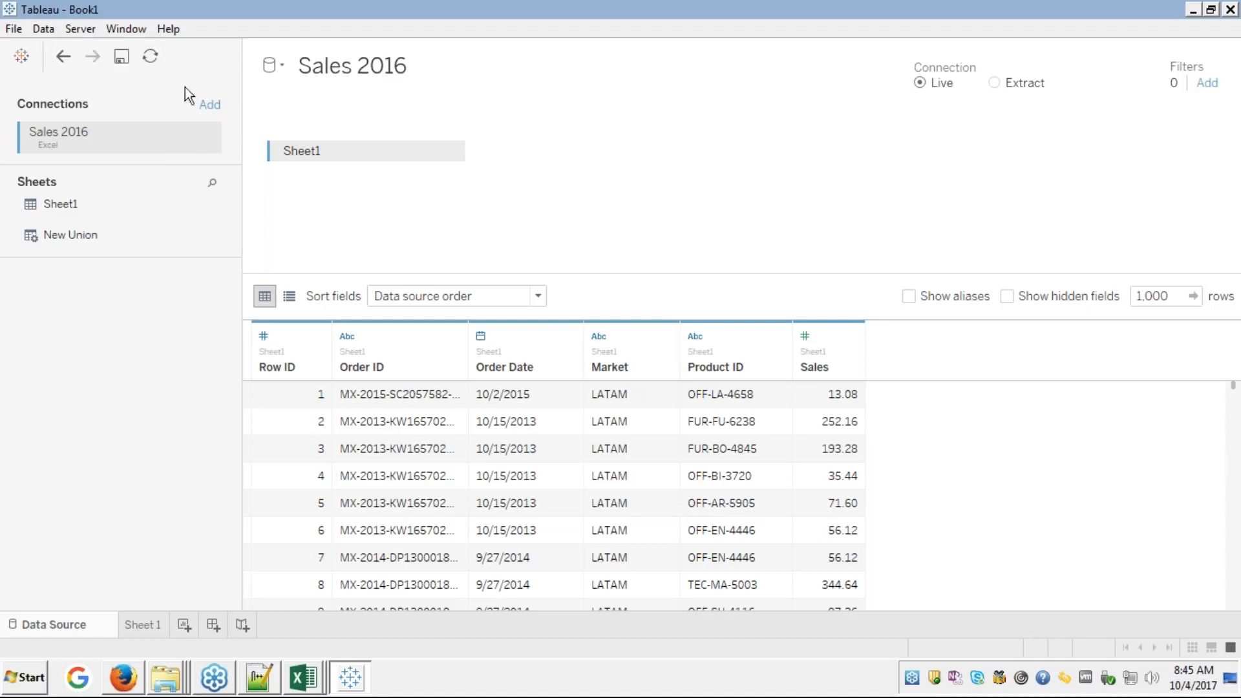
- Add Products 2016.csv from the Cross Join folder as a text file connection to the Sales 2016 data source
left_click(211, 106)
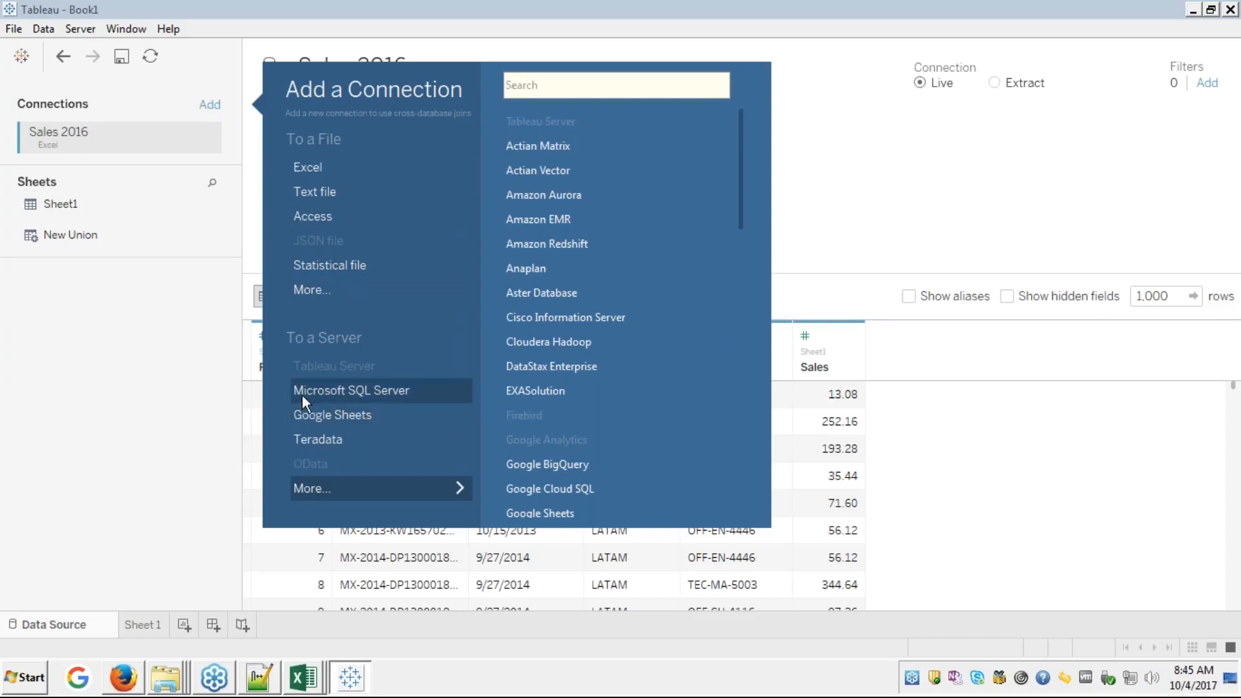
left_click(340, 194)
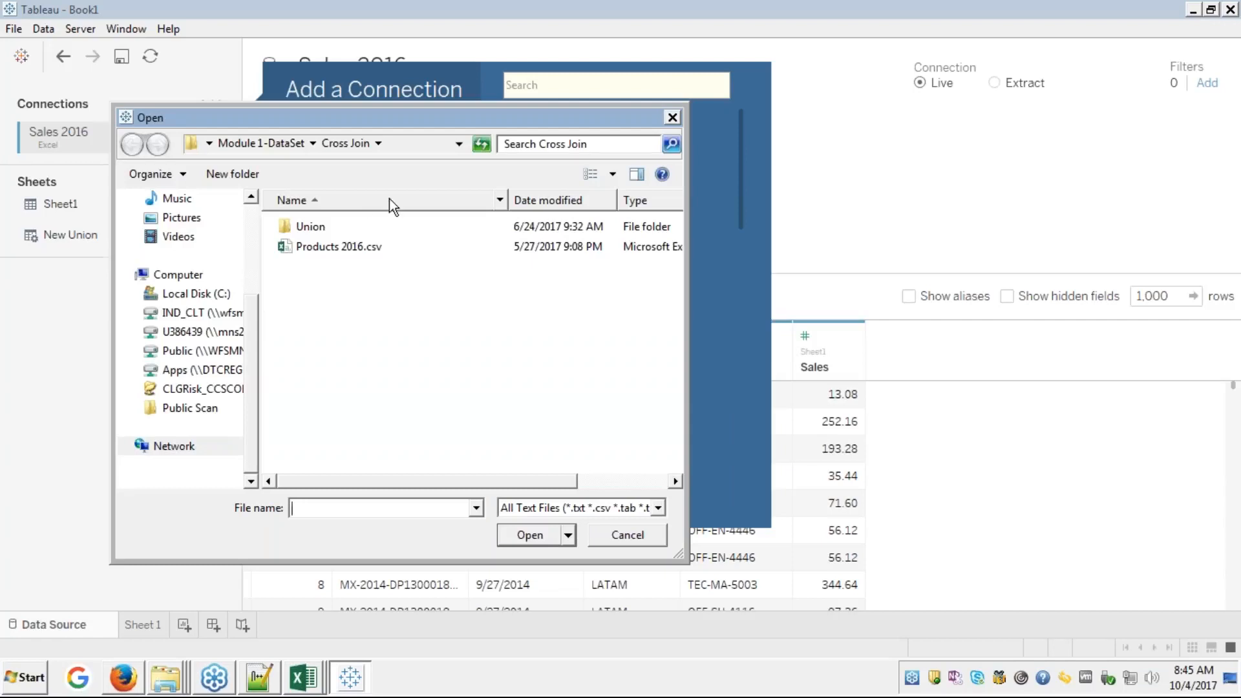
left_click(322, 245)
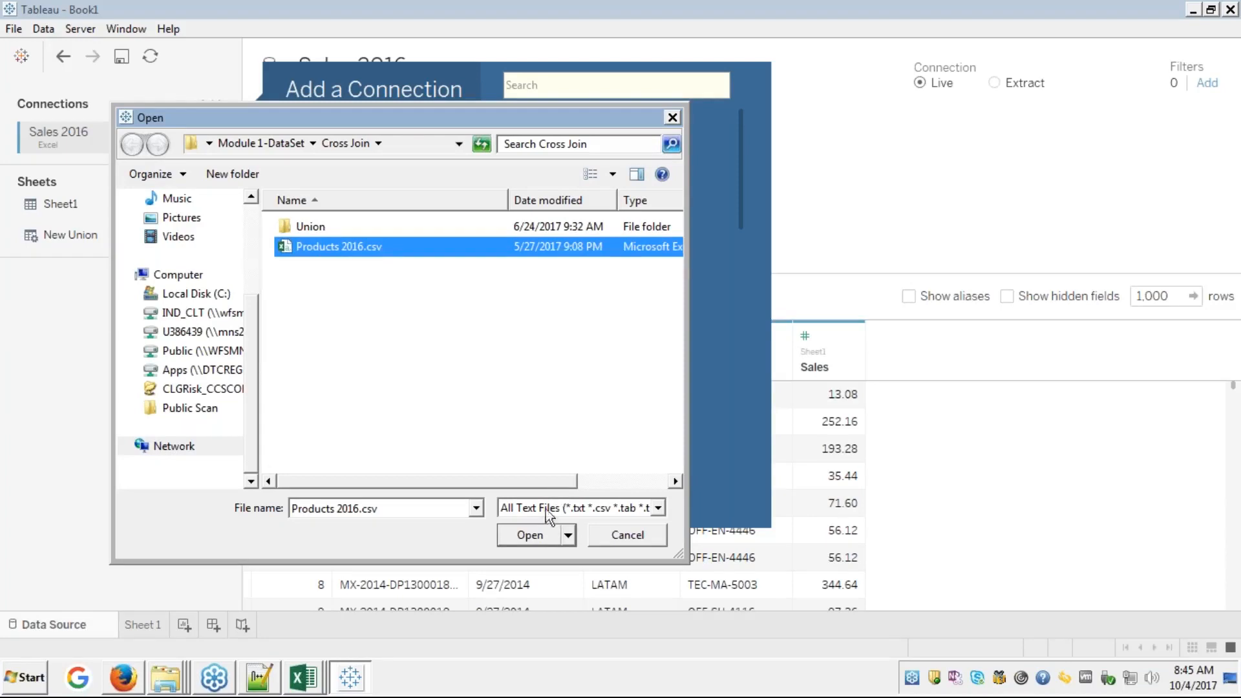
left_click(525, 534)
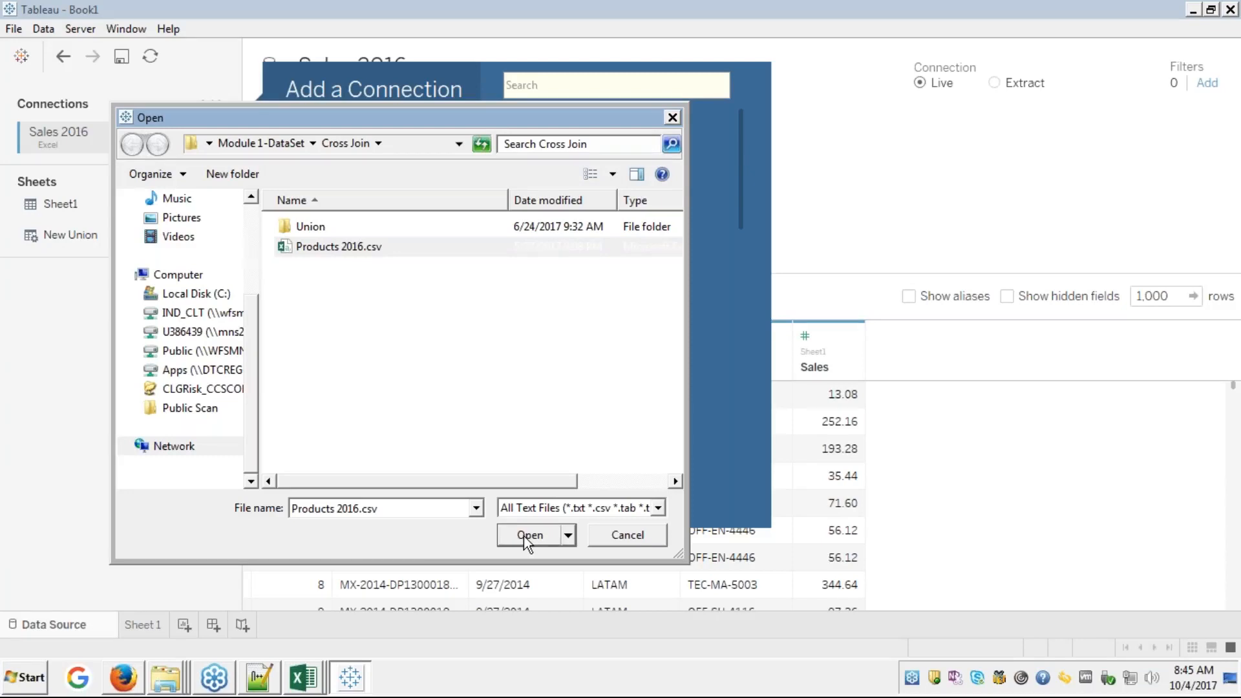
left_click(524, 537)
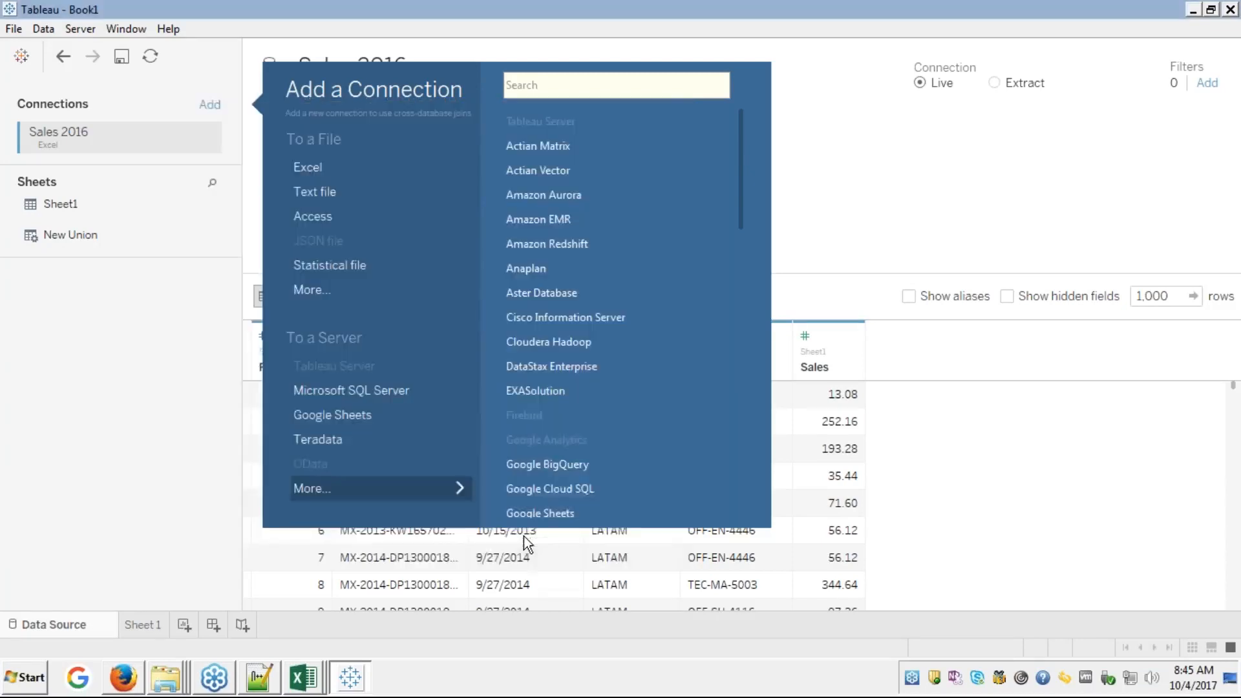
left_click(949, 234)
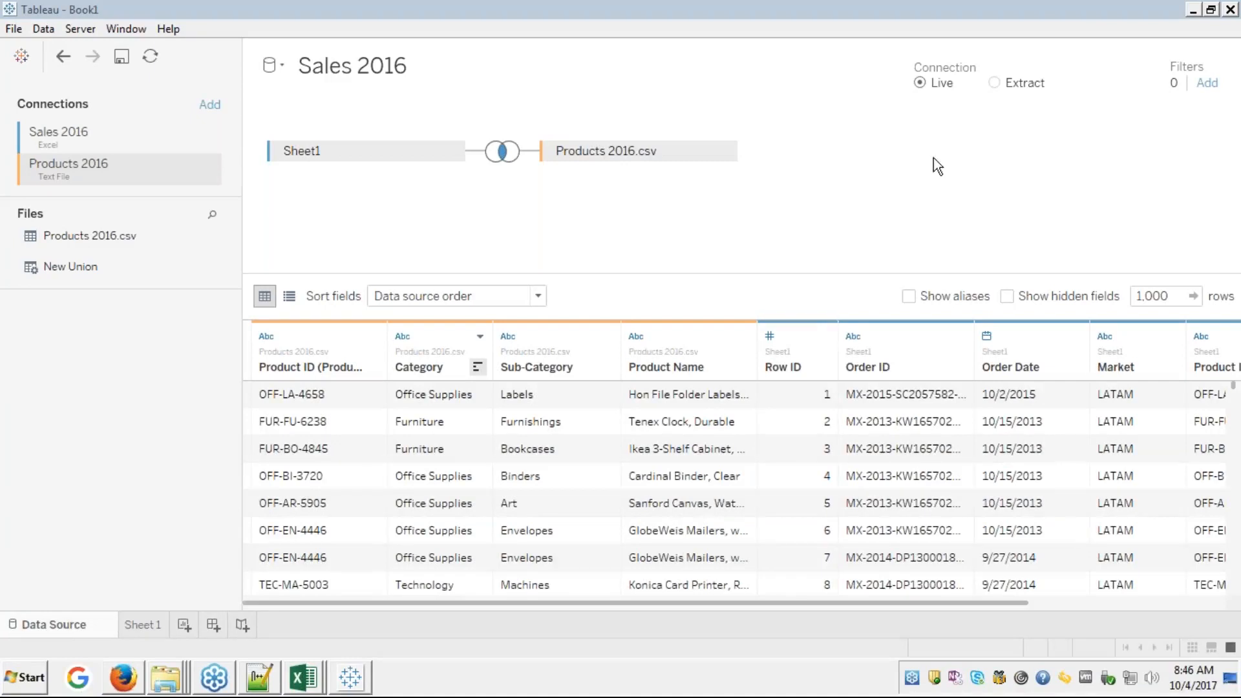
- Remove the Products 2016 connection, close the Sales 2016 data source and return to the page for connecting to data
right_click(67, 168)
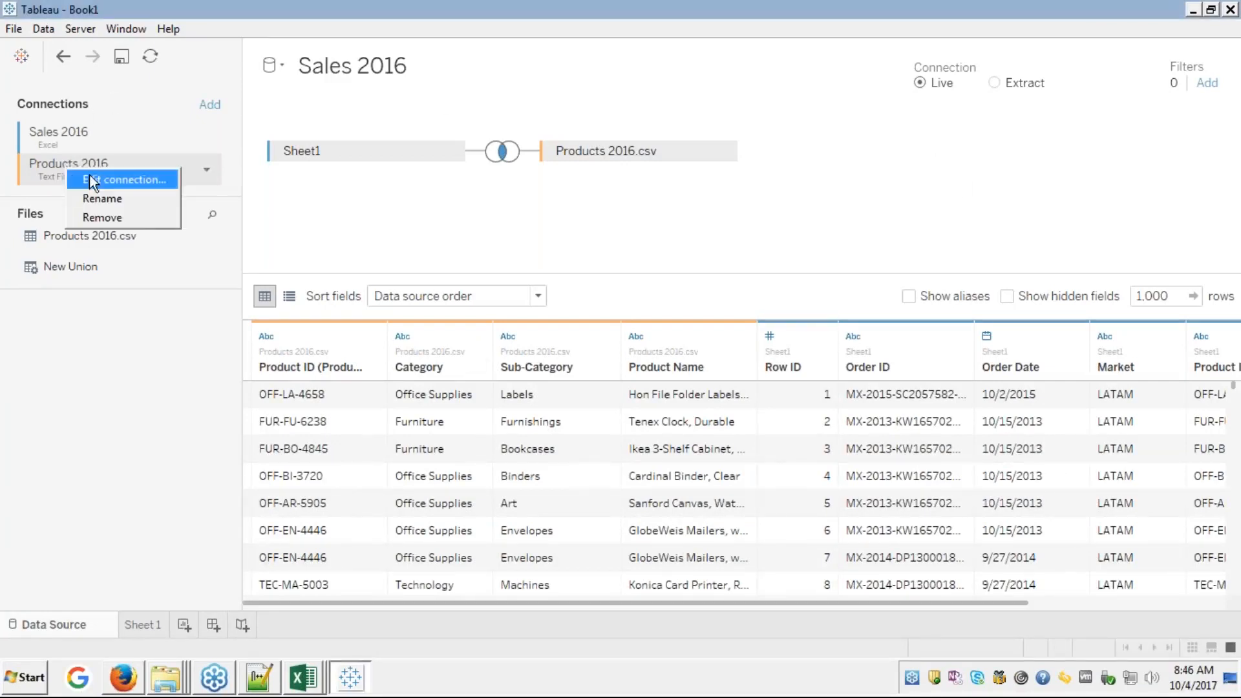
left_click(102, 218)
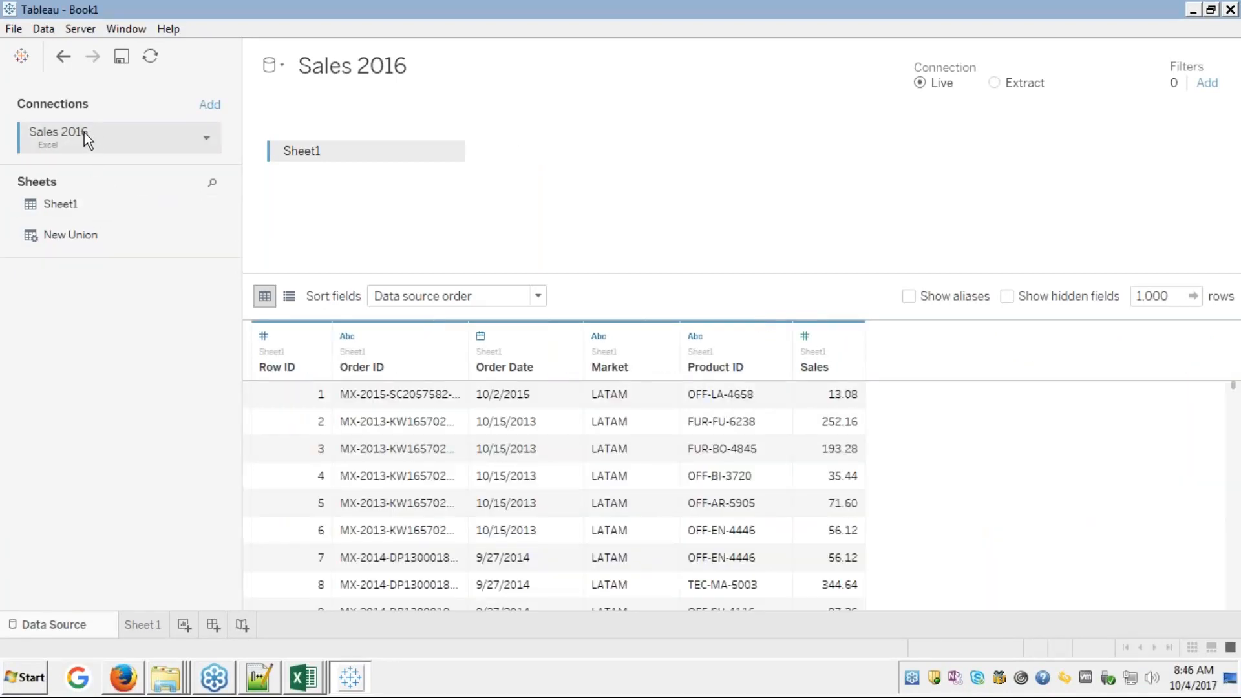
left_click(44, 29)
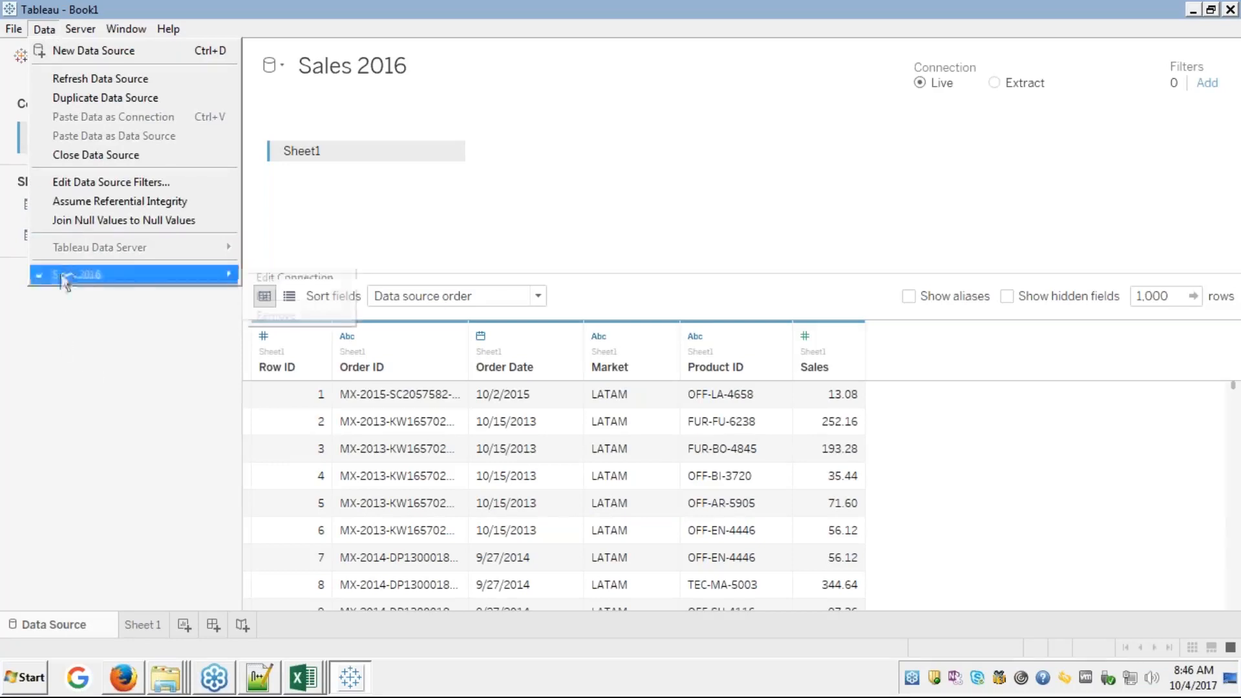
left_click(108, 157)
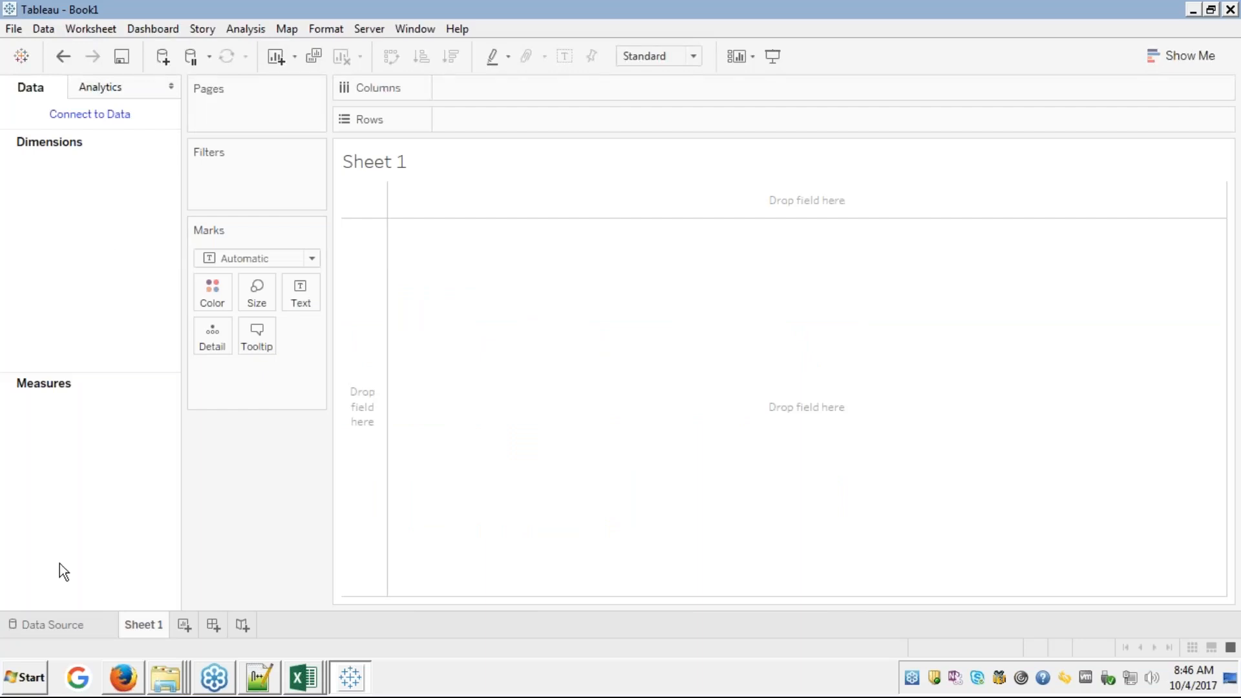
left_click(37, 625)
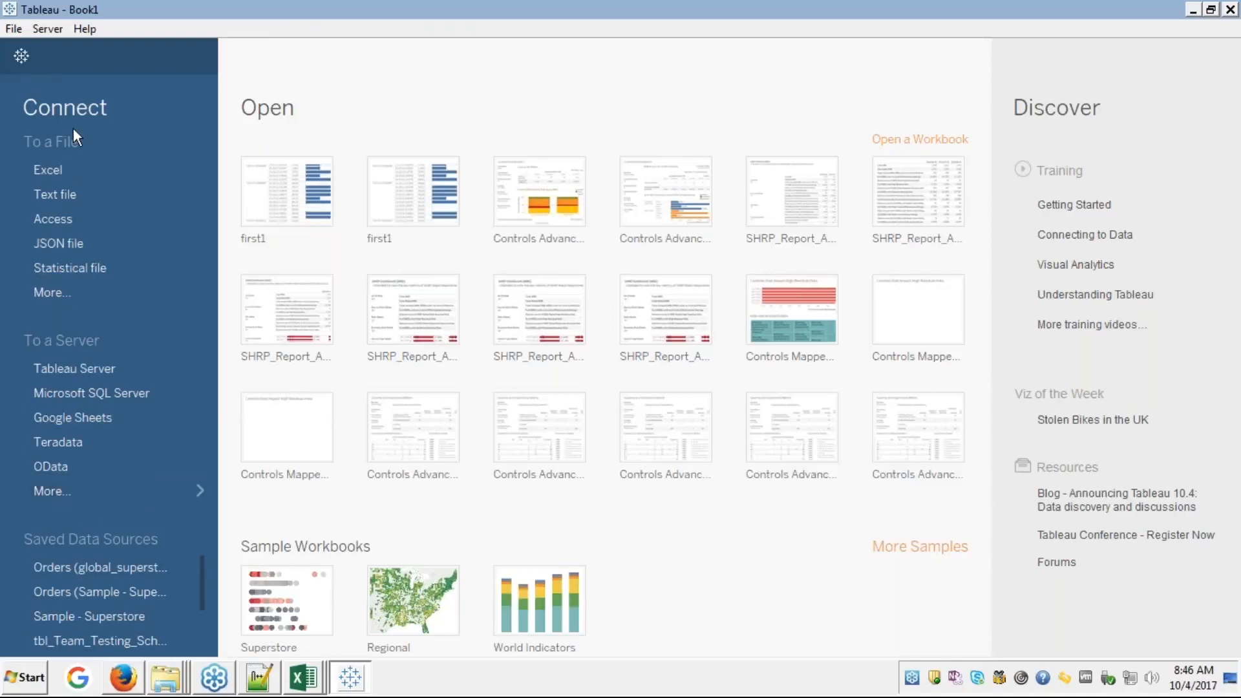
- Connect to Sales 2016.xlsx again as an Excel data source
left_click(53, 169)
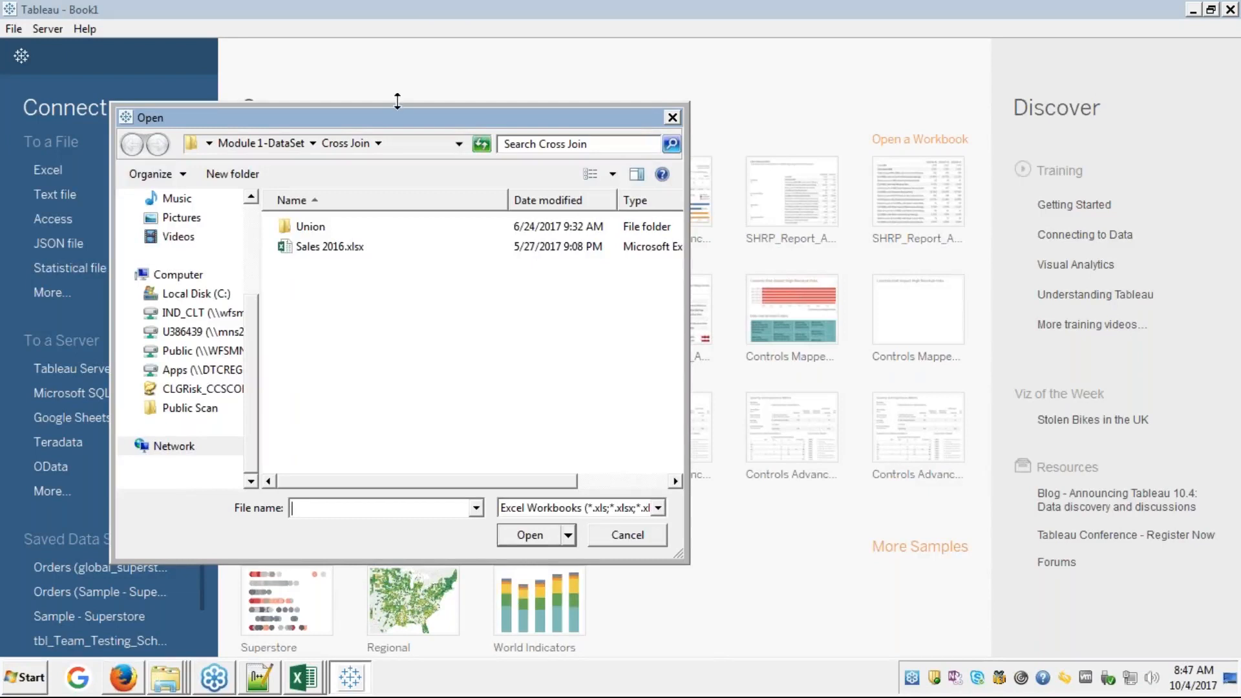
left_click(313, 248)
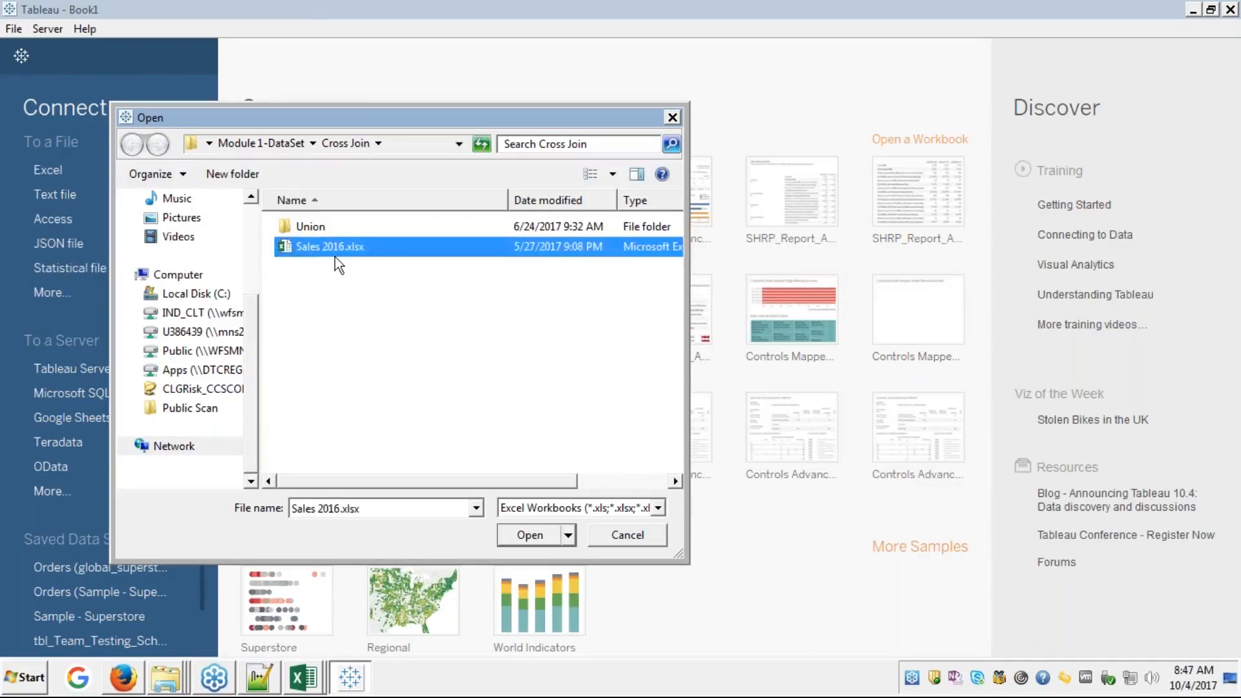
left_click(530, 535)
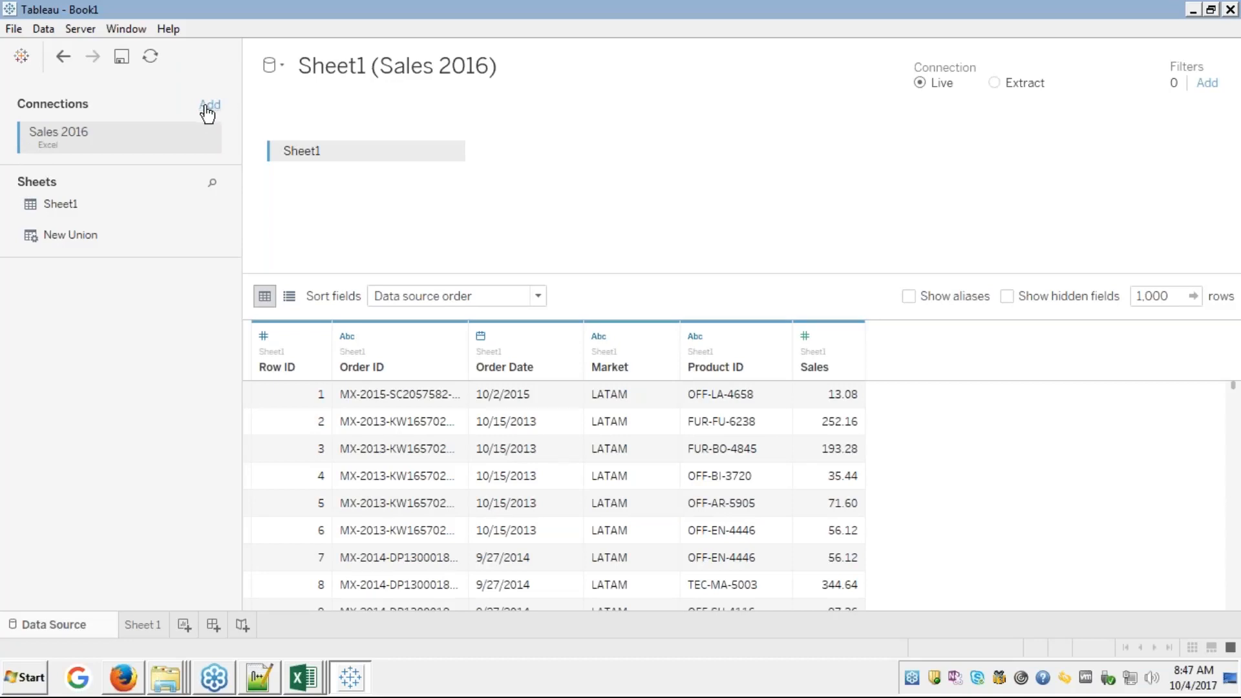
left_click(1230, 252)
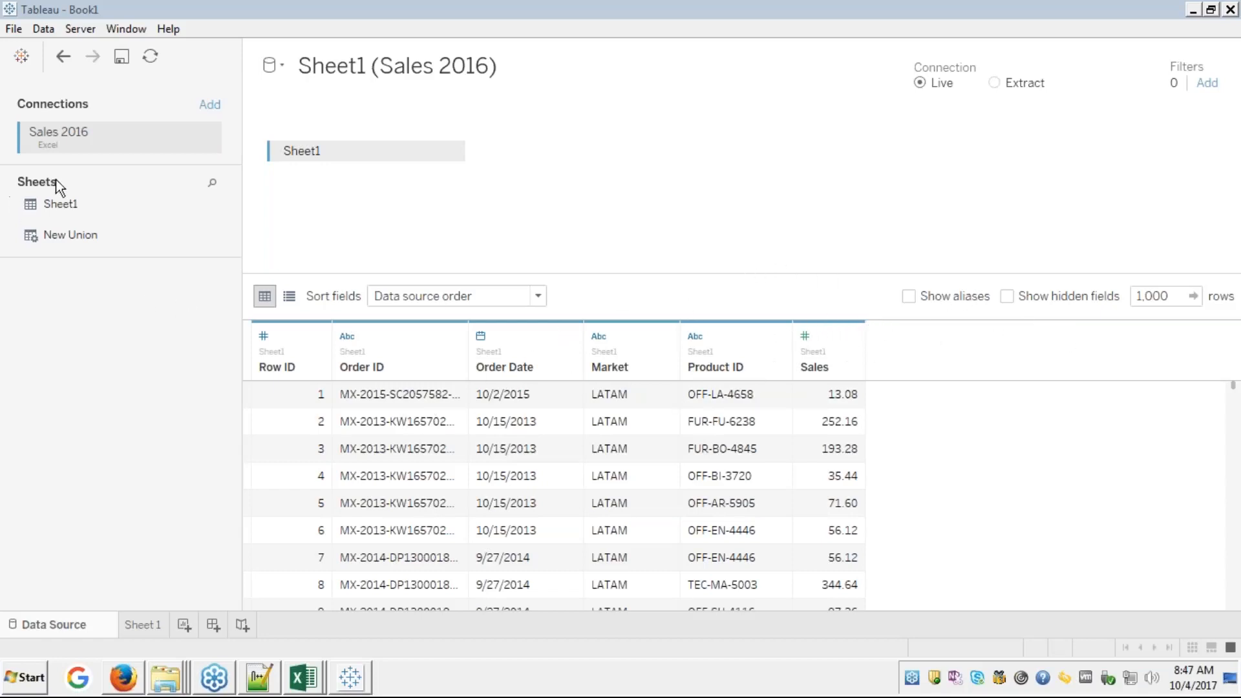
- Add Products 2016.csv as a second, text file connection and review the connection types available for further sources
left_click(210, 104)
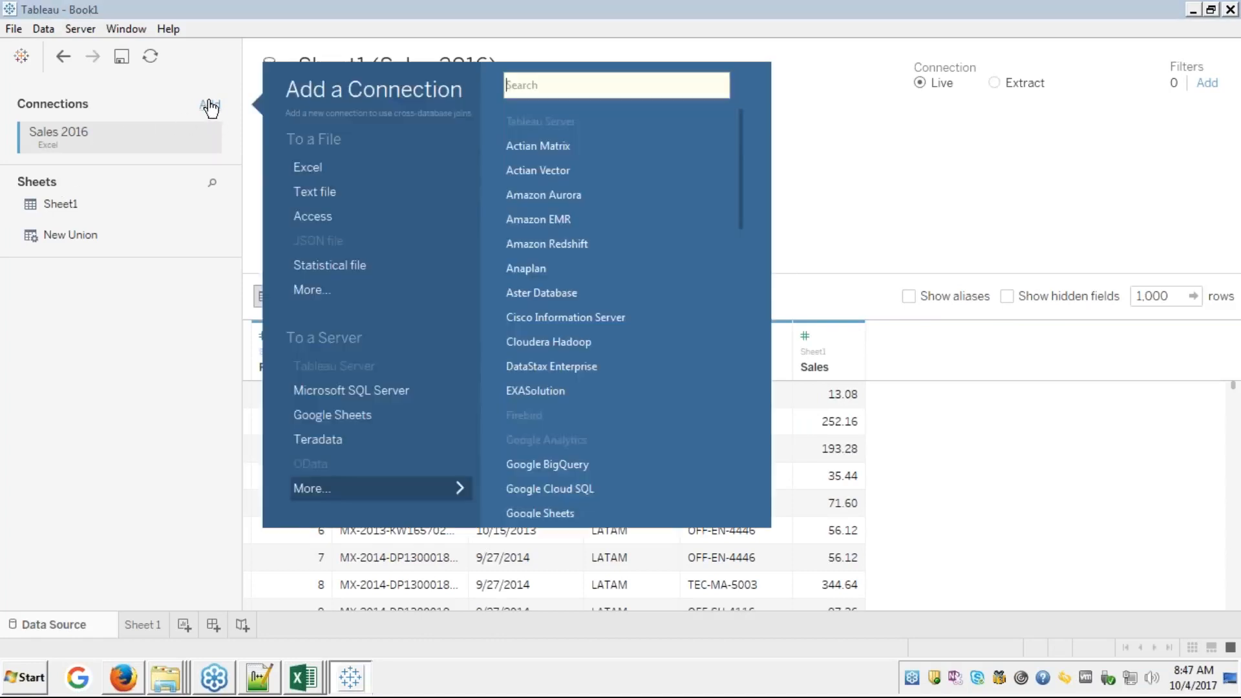
left_click(324, 188)
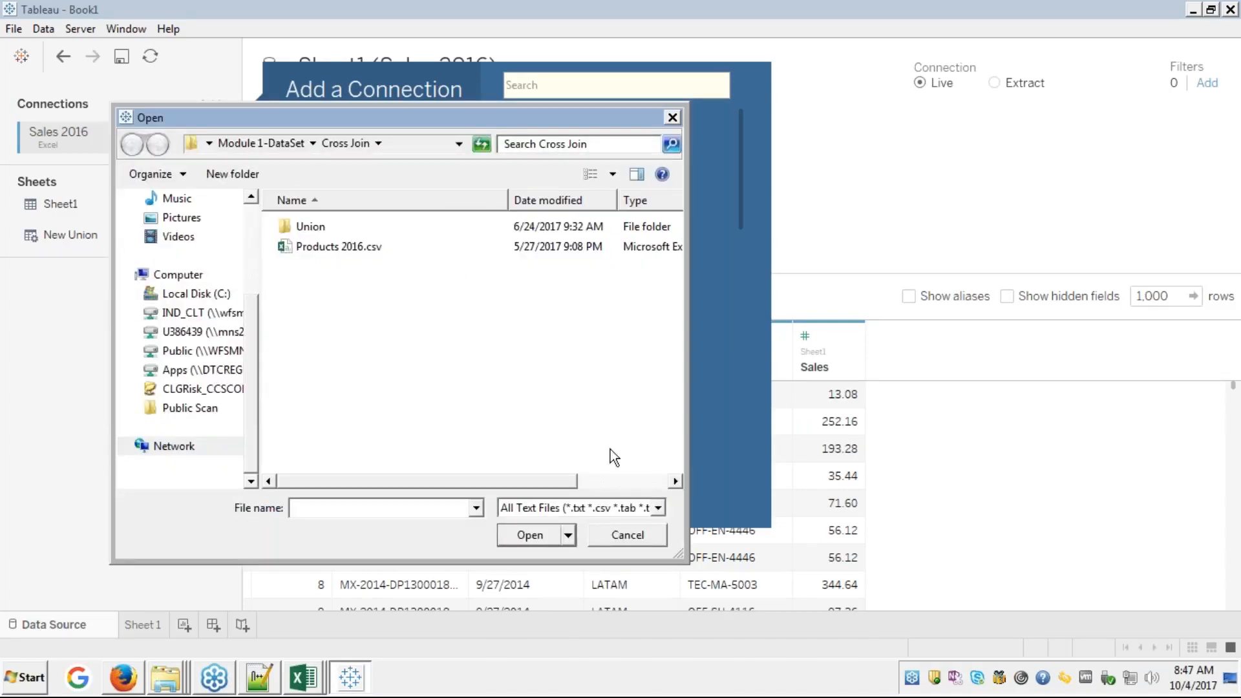
left_click(658, 507)
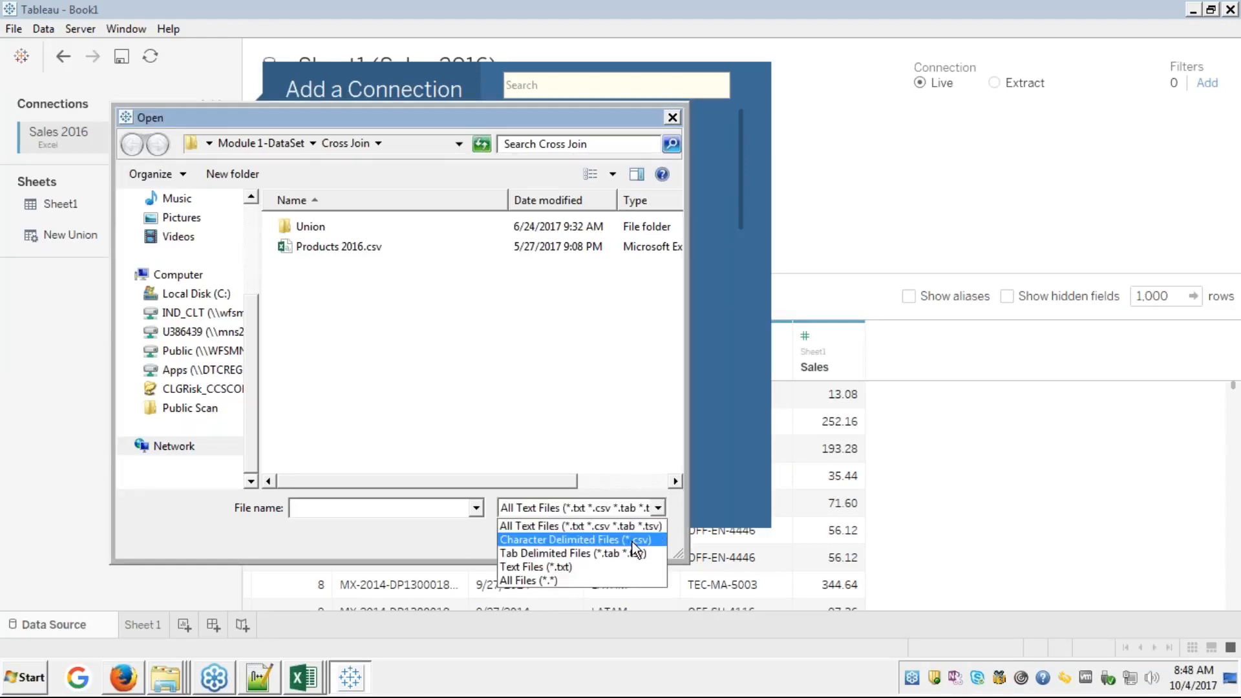
left_click(560, 446)
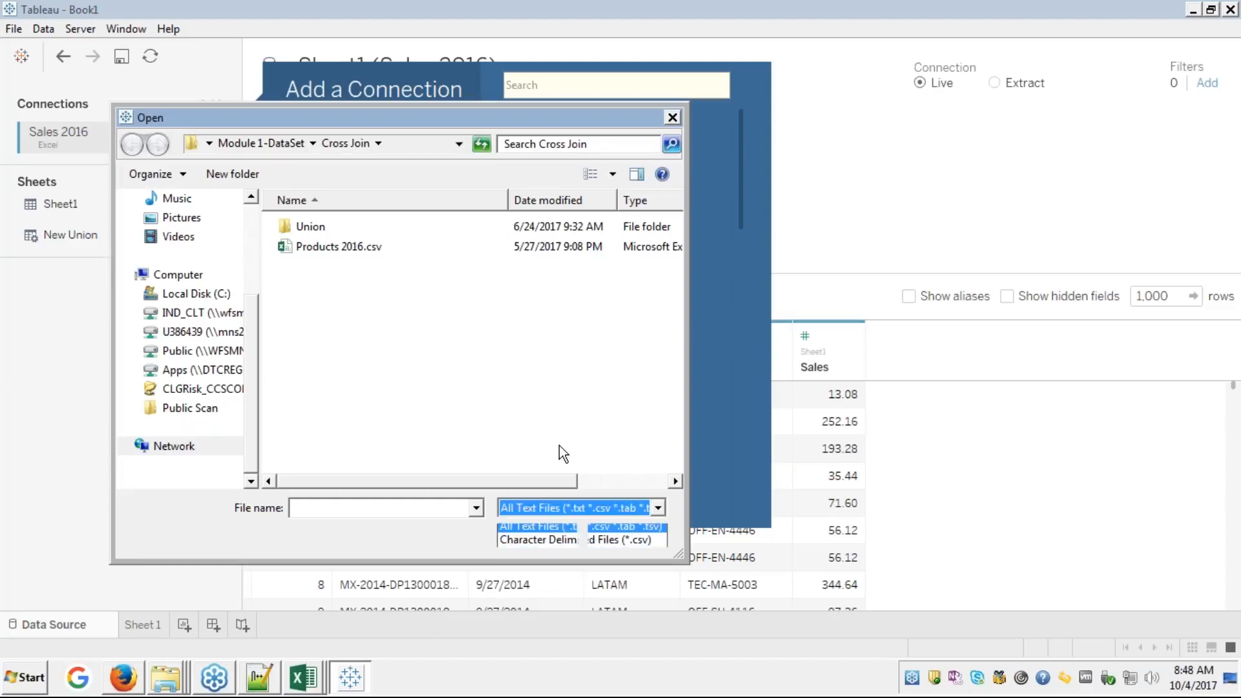
left_click(347, 249)
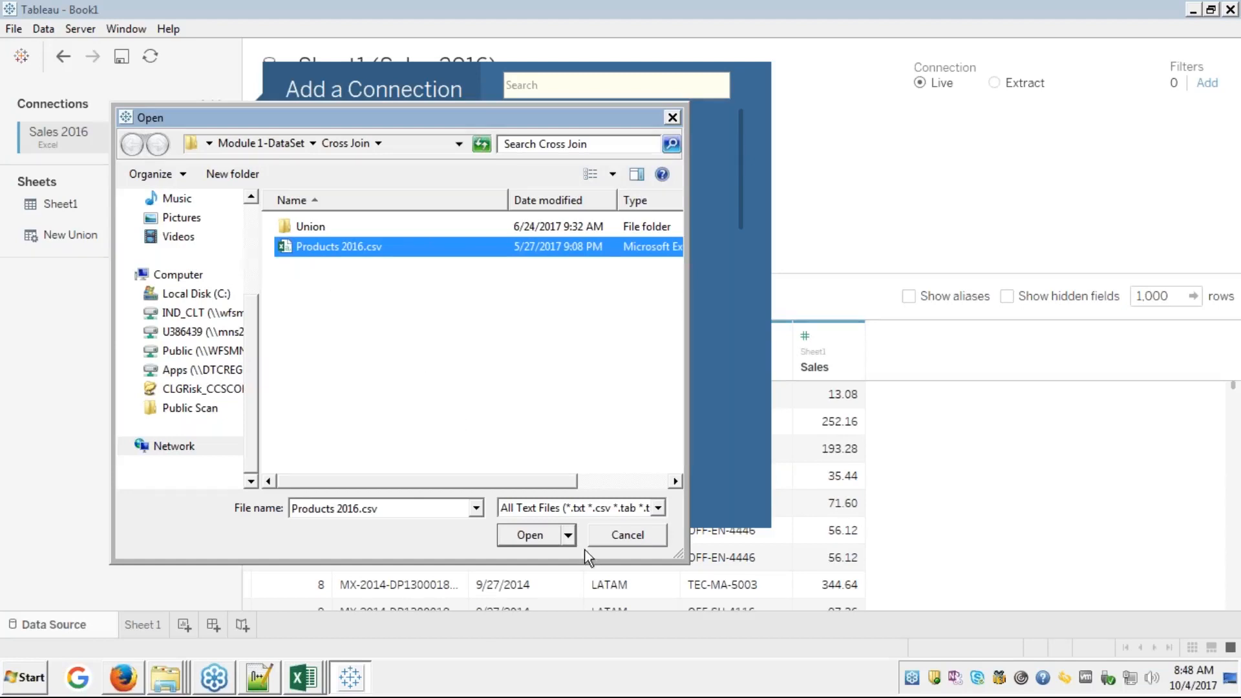
left_click(531, 540)
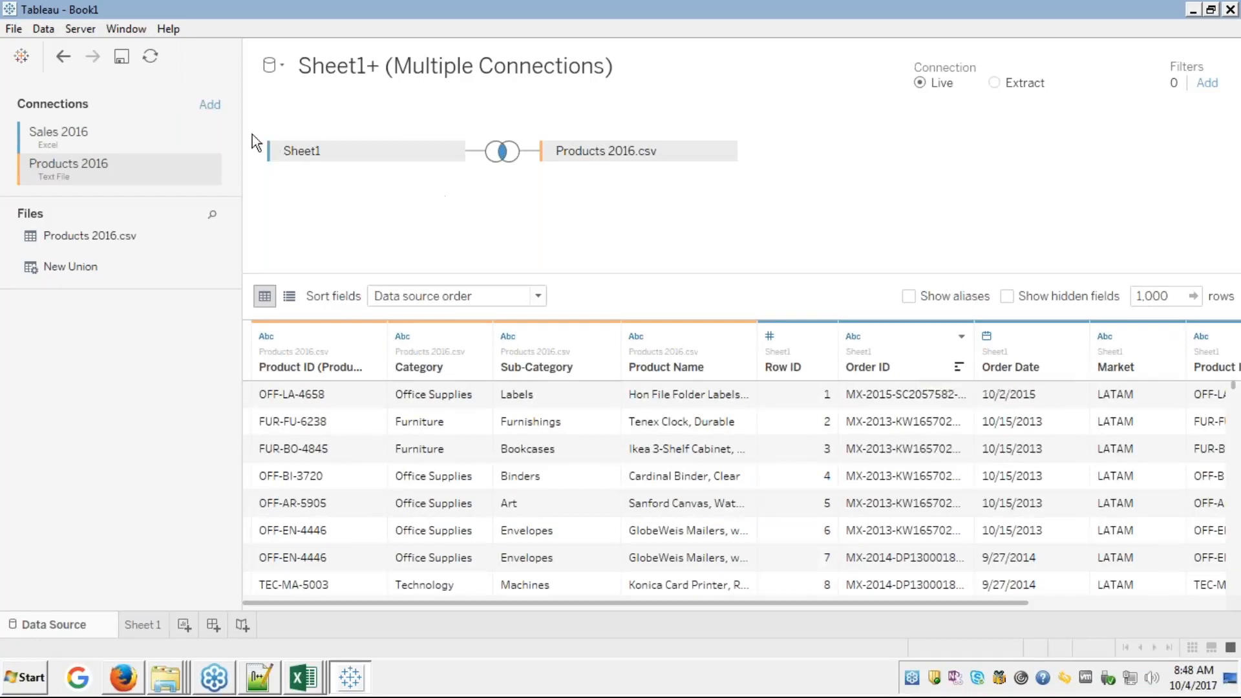
left_click(211, 105)
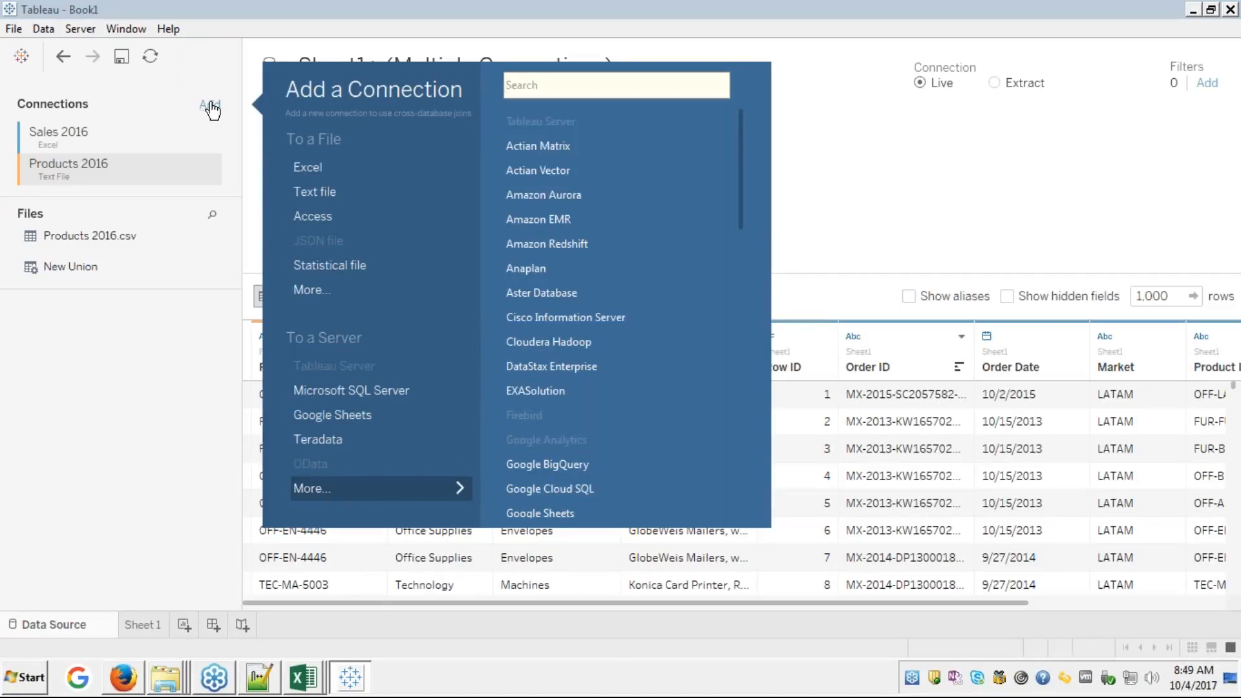
left_click(871, 164)
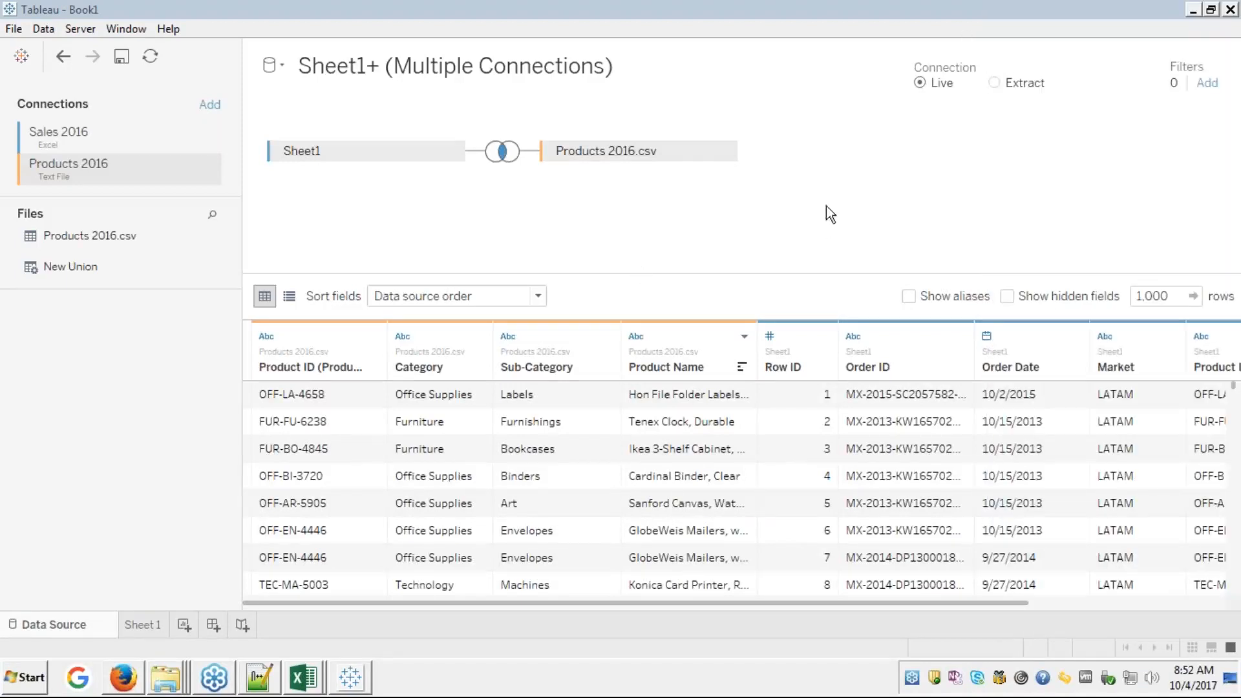
- Switch the join between Sheet1 and Products 2016.csv to Left, to Right and back to Inner
left_click(508, 152)
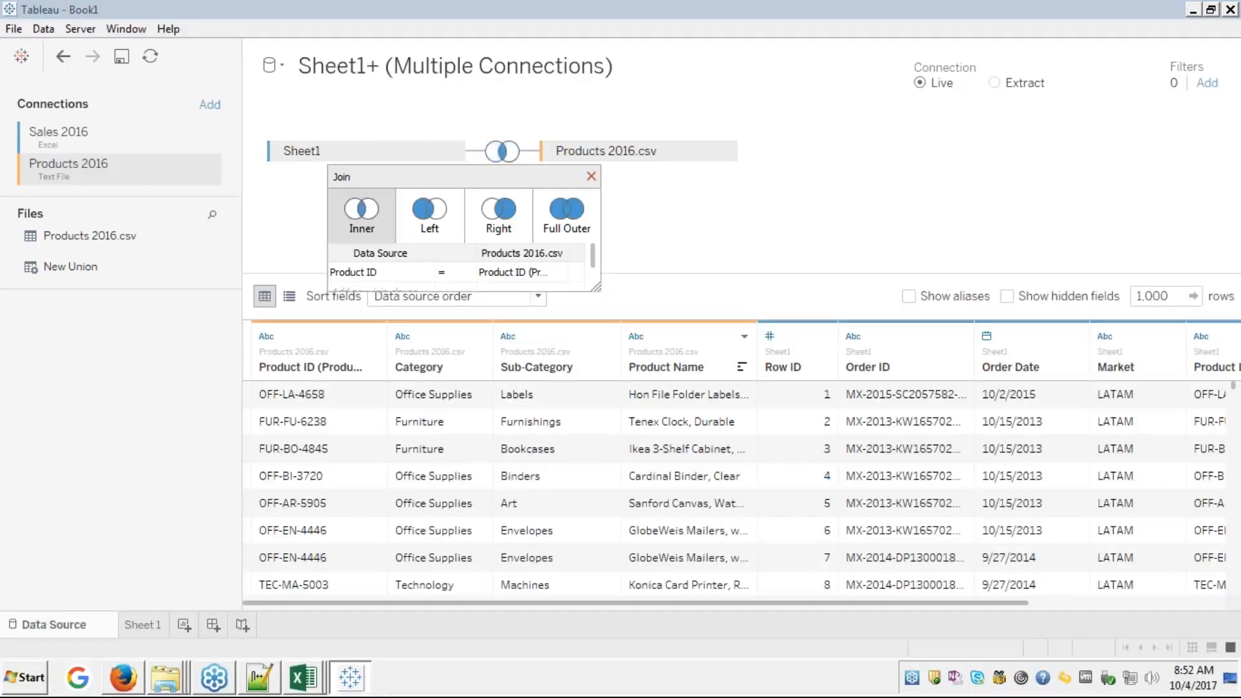
left_click(440, 211)
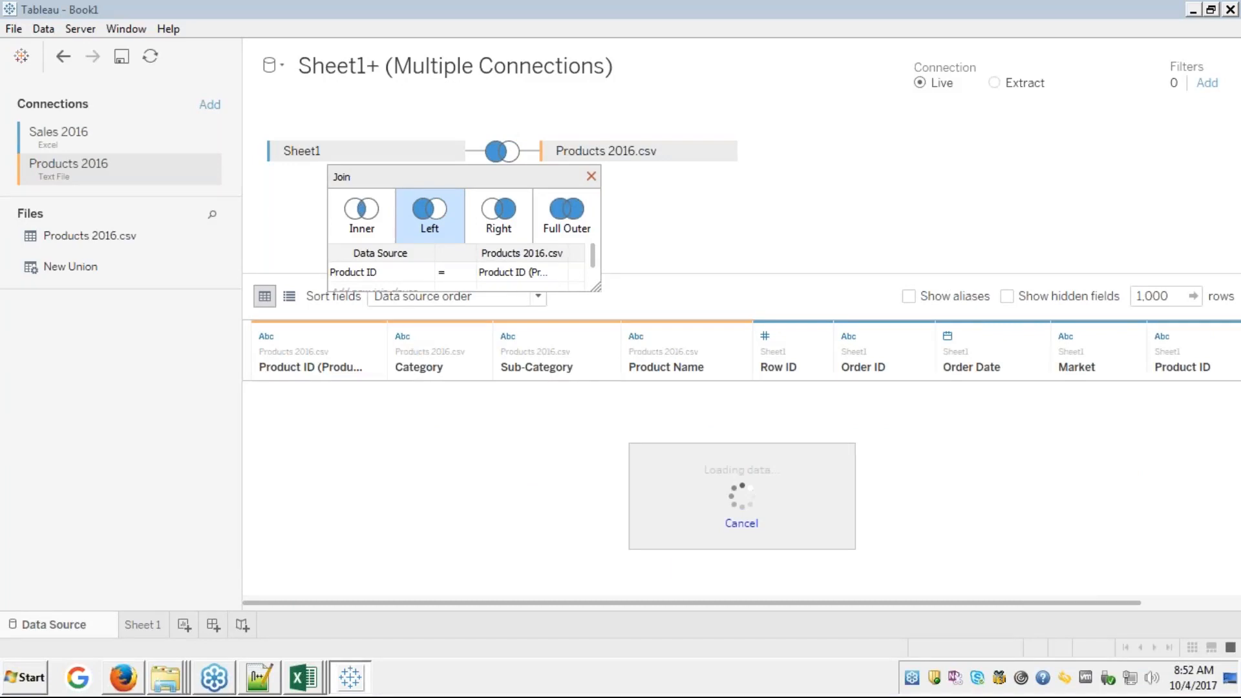
left_click(498, 219)
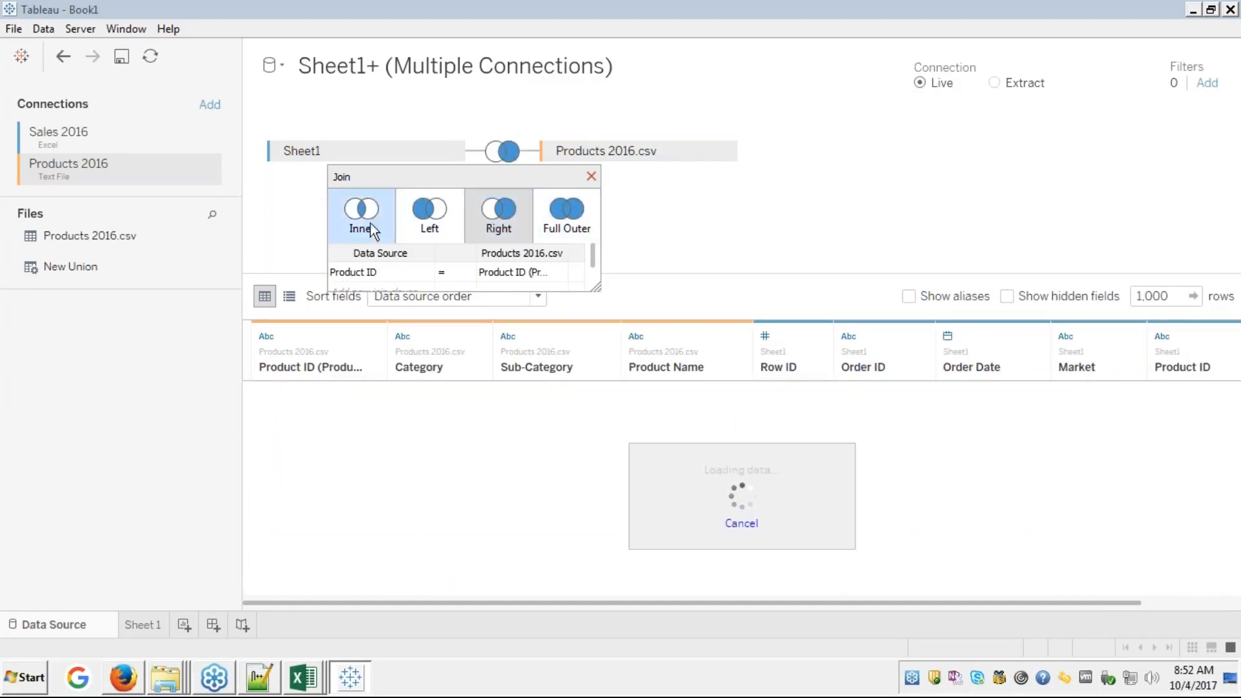
left_click(353, 223)
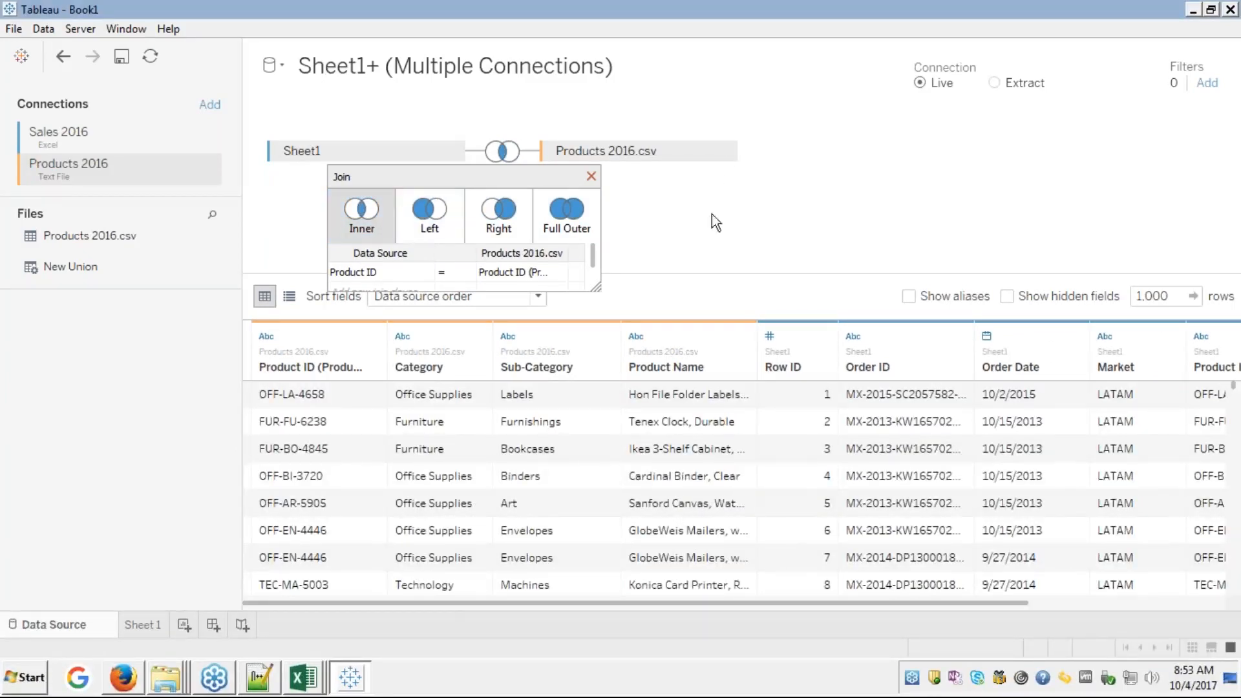
- Close the join settings and rename the data source as Cross Joins
left_click(592, 176)
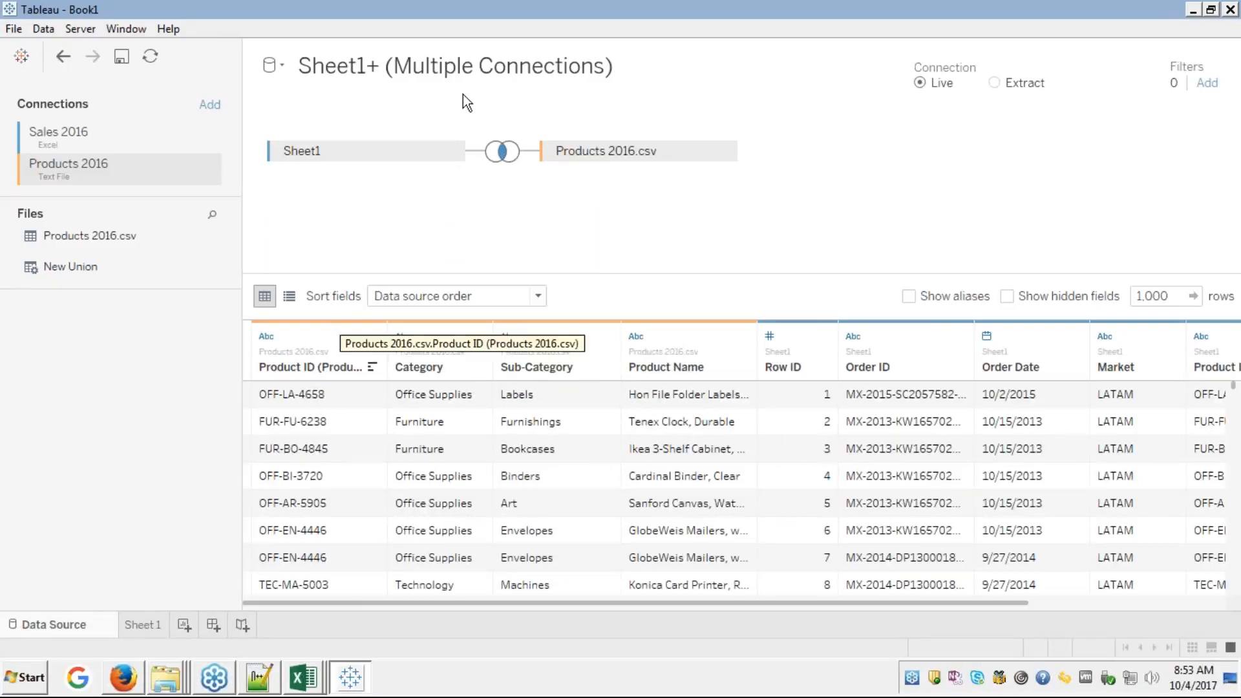
left_click(463, 66)
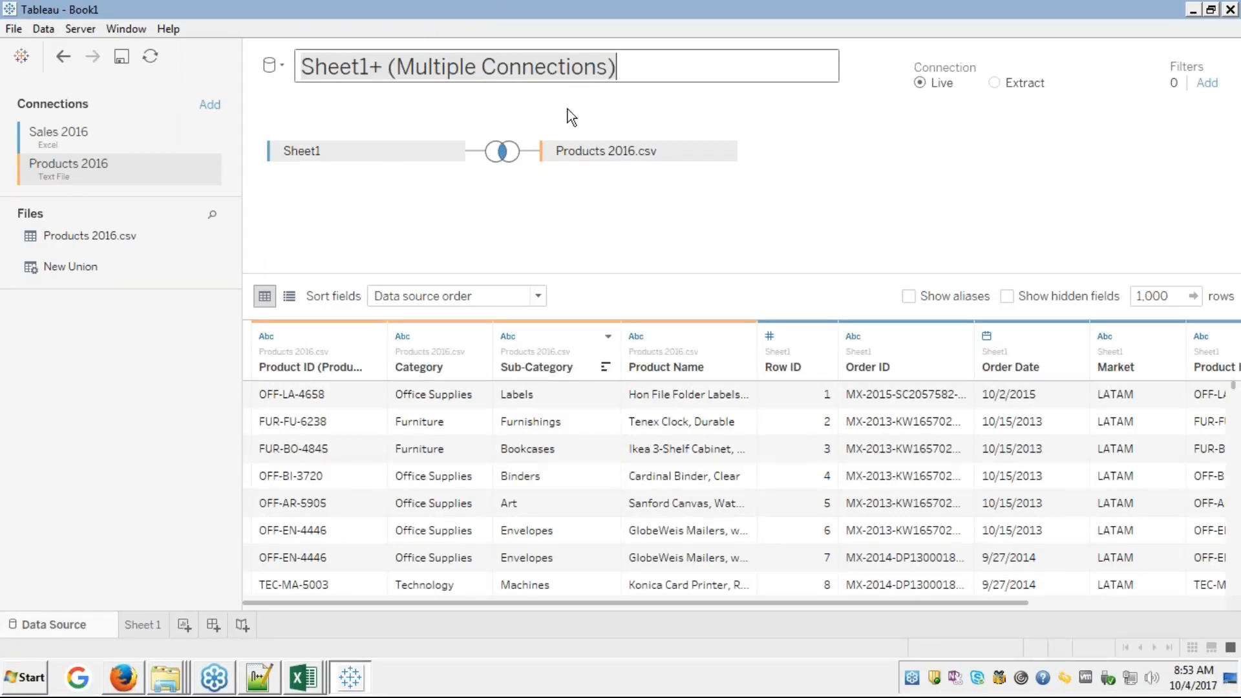
type("C")
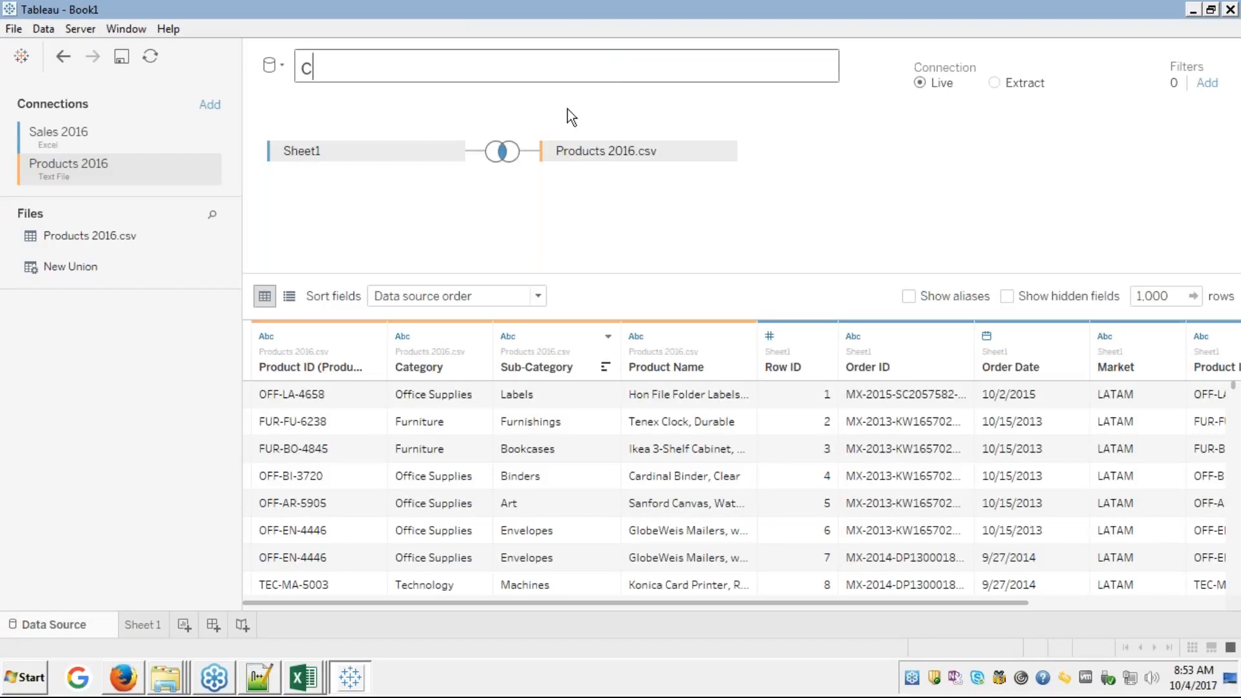
type("ross Joins")
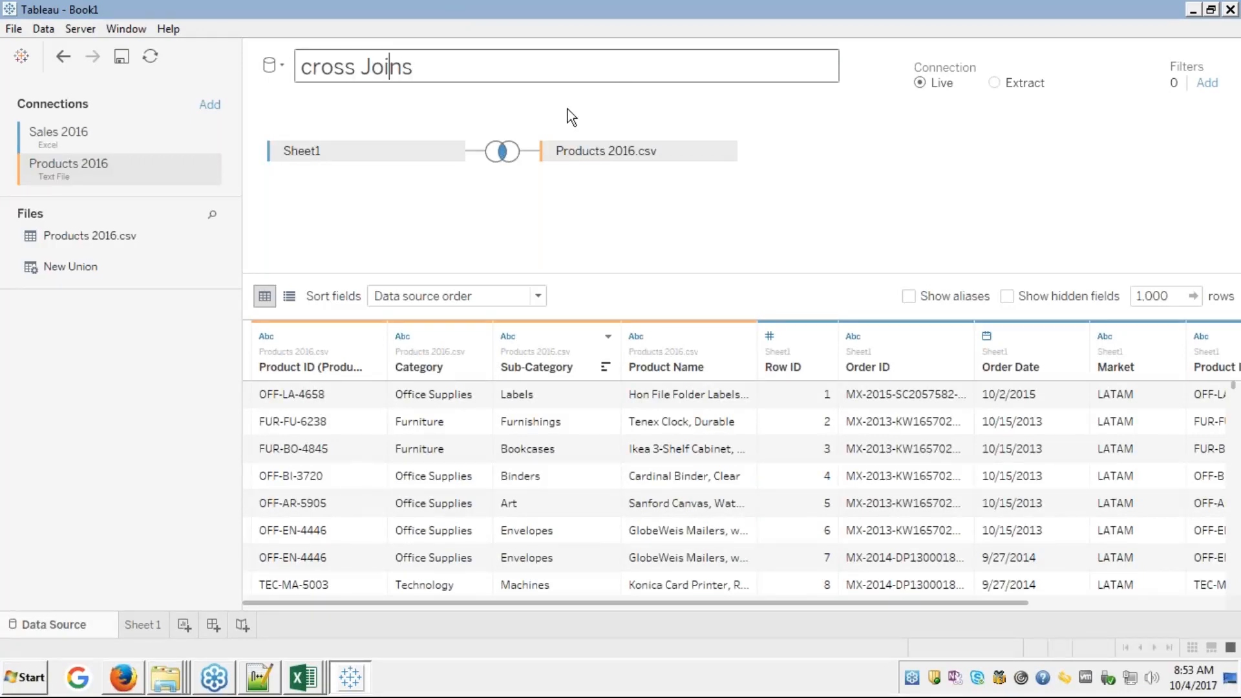
key("Left")
key("Left")
key("Home")
key("Delete")
type("C")
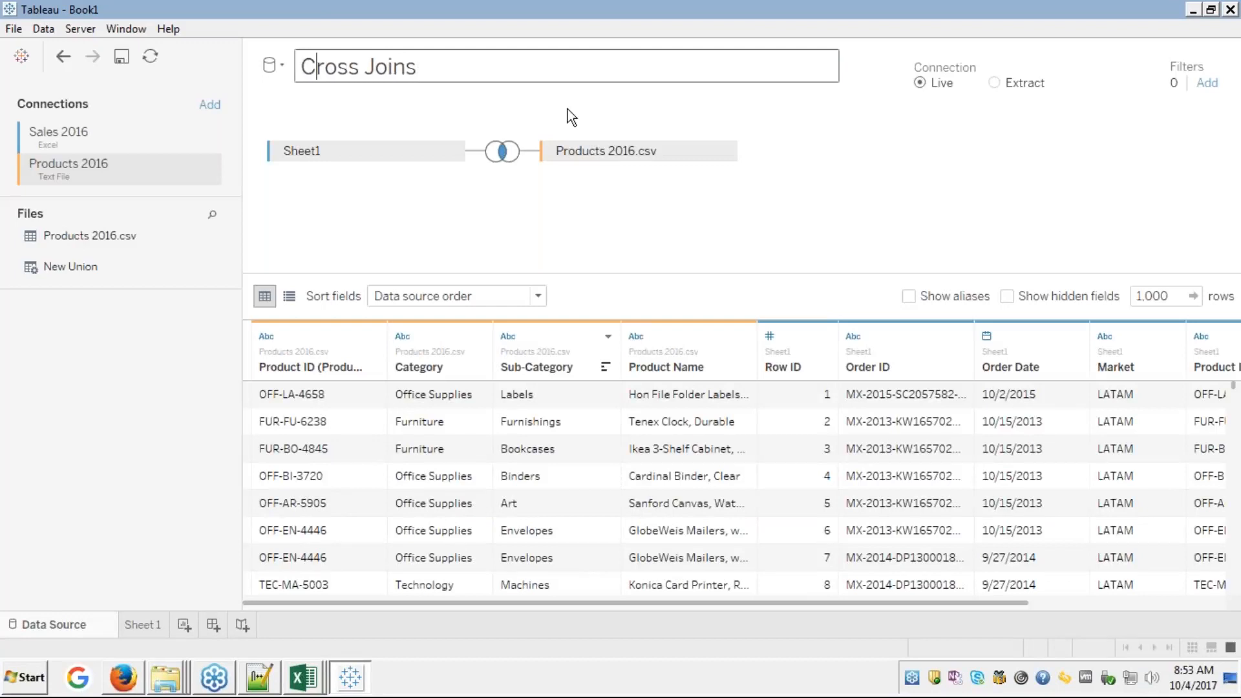
key("Right")
key("Return")
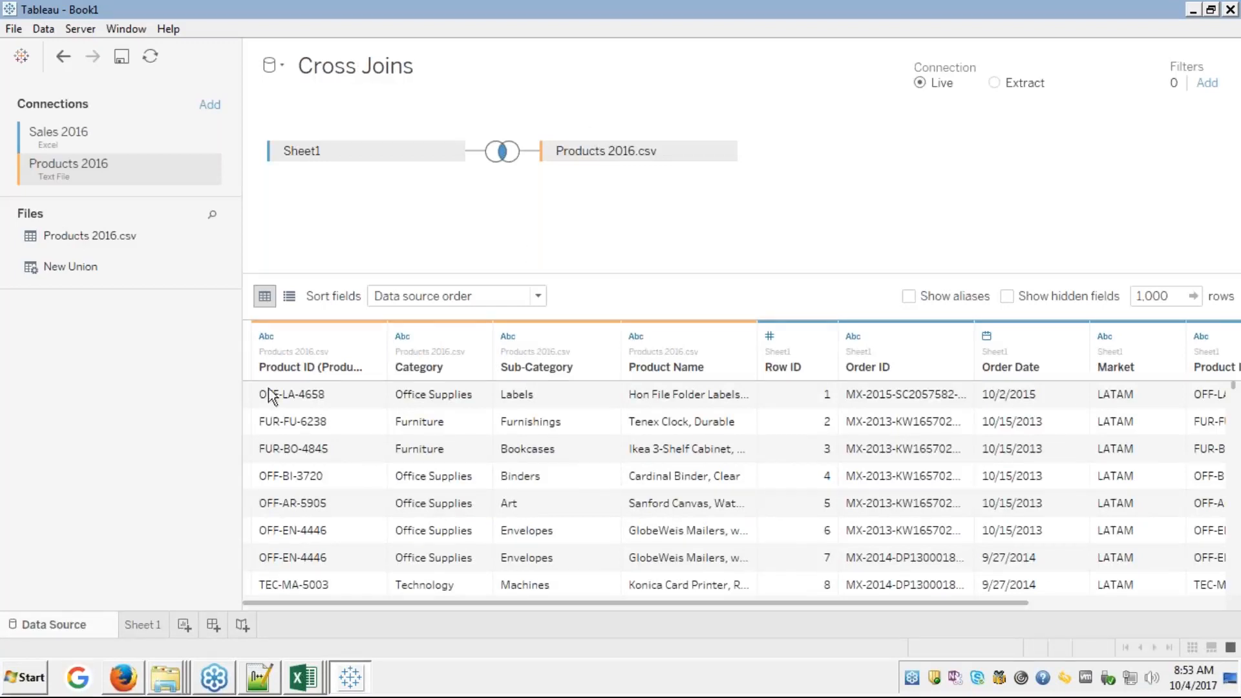
- Compare the field list on Sheet 1, grouped by source table, with the columns of the Cross Joins data source
left_click(136, 625)
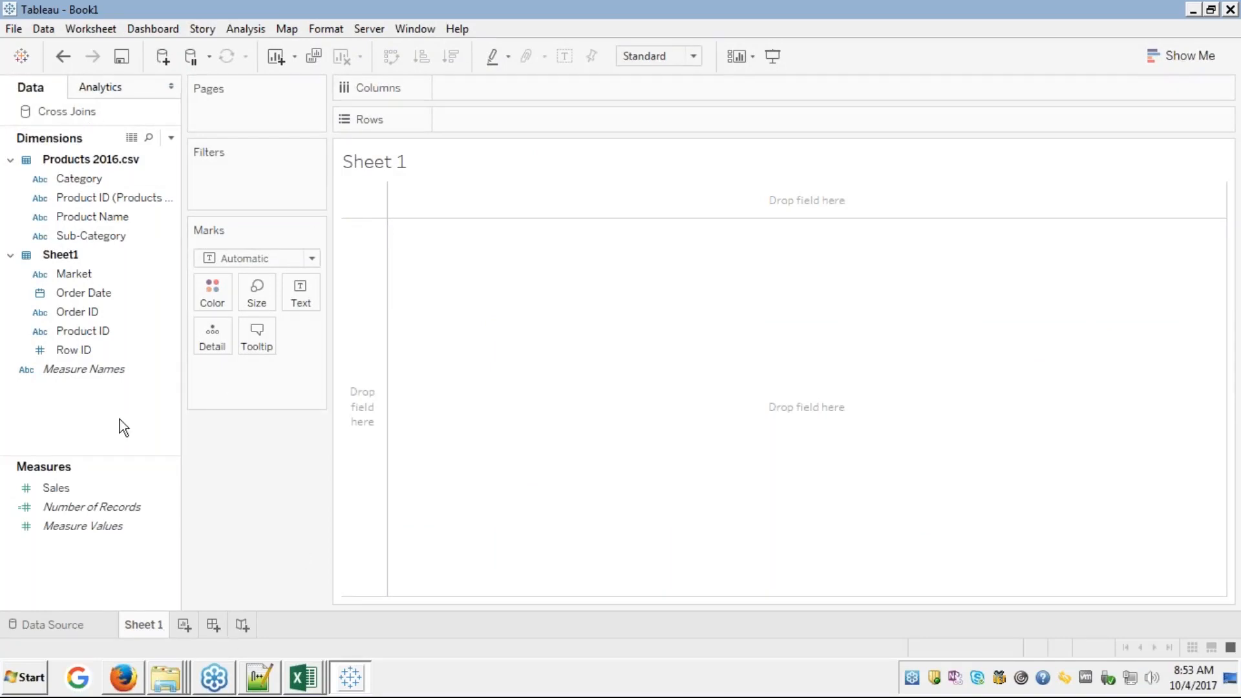
left_click(73, 622)
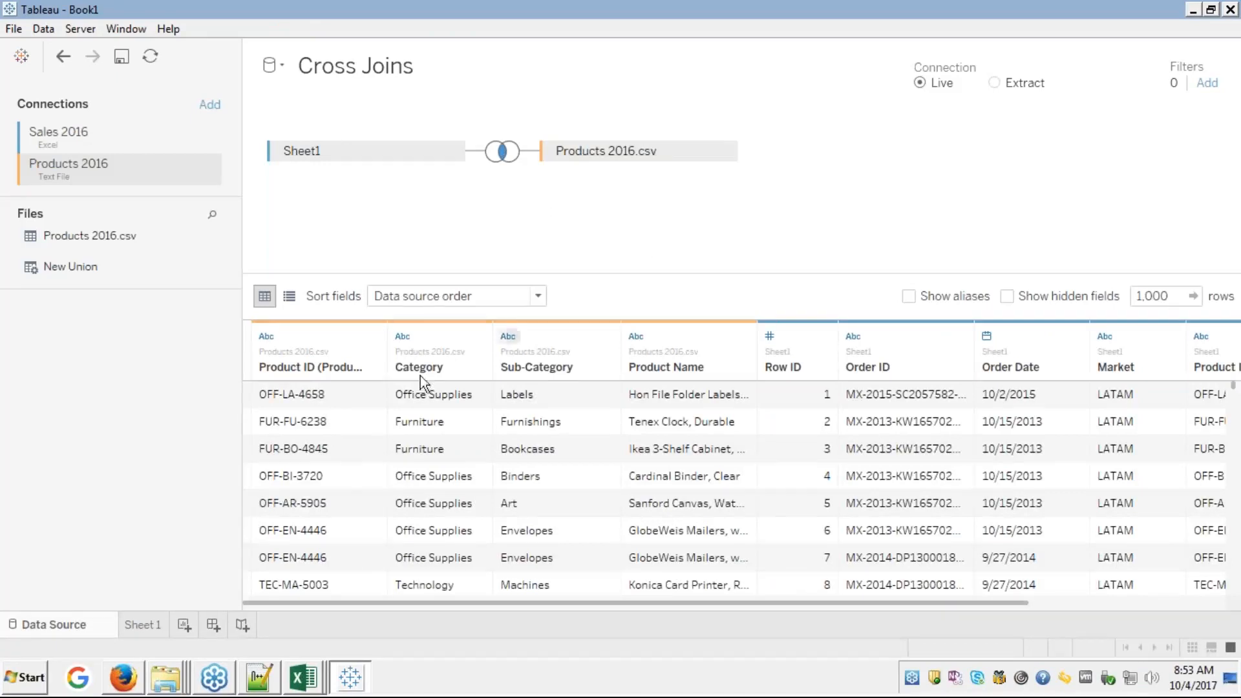
left_click(147, 627)
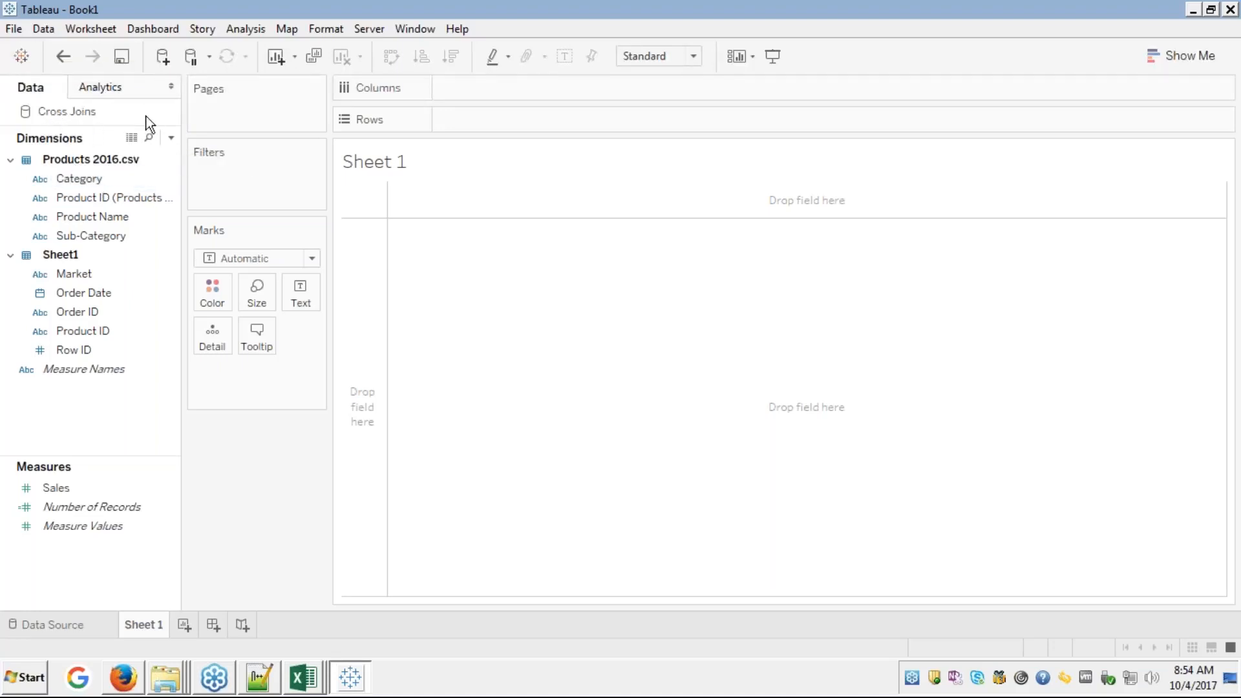
left_click(79, 625)
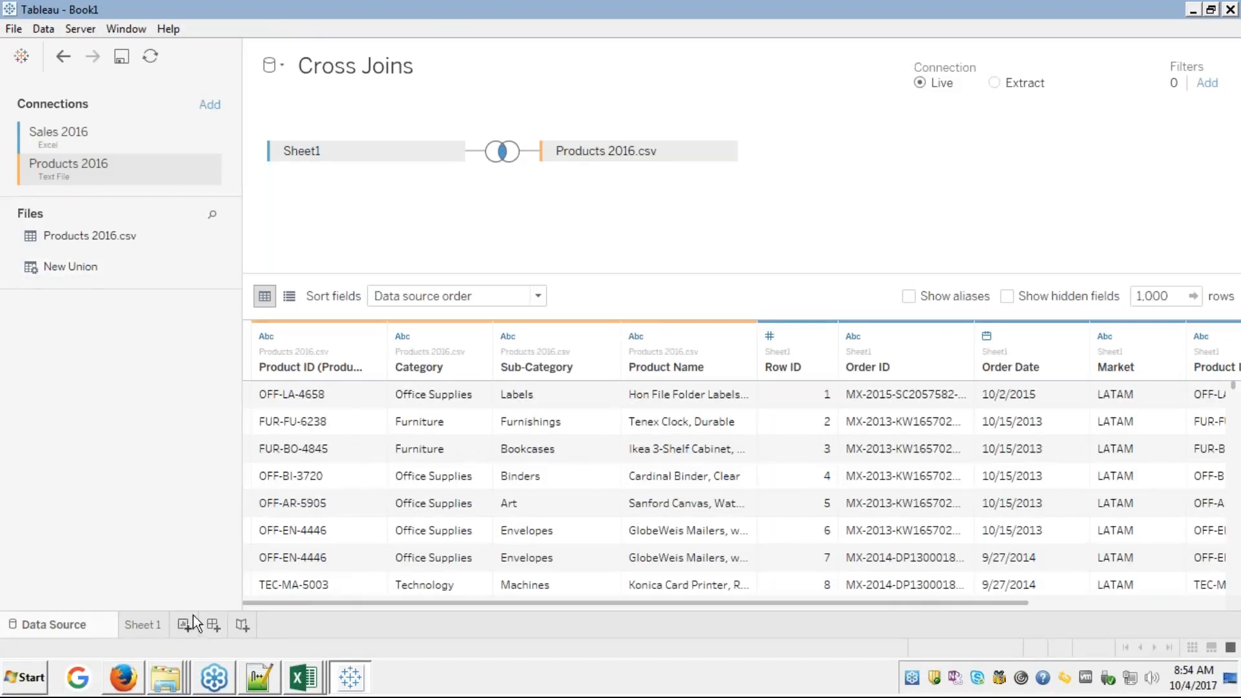
- On Sheet 1, group the fields by folder instead of by data source table
left_click(138, 626)
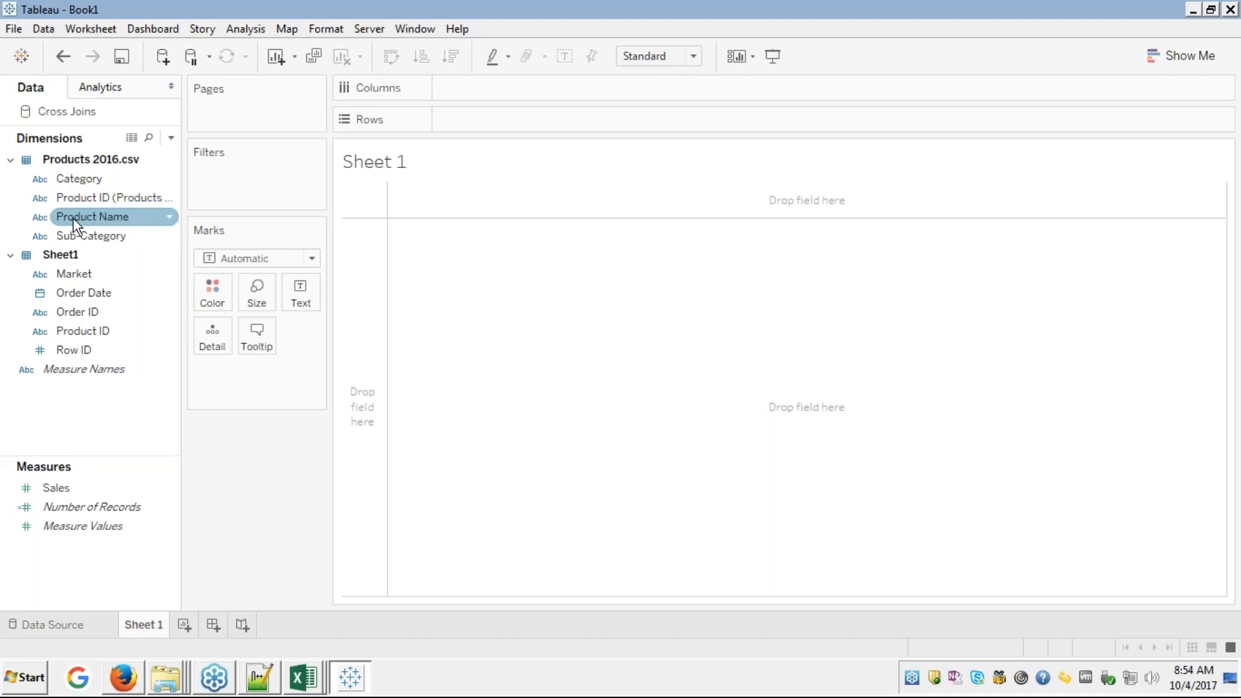
left_click(66, 292)
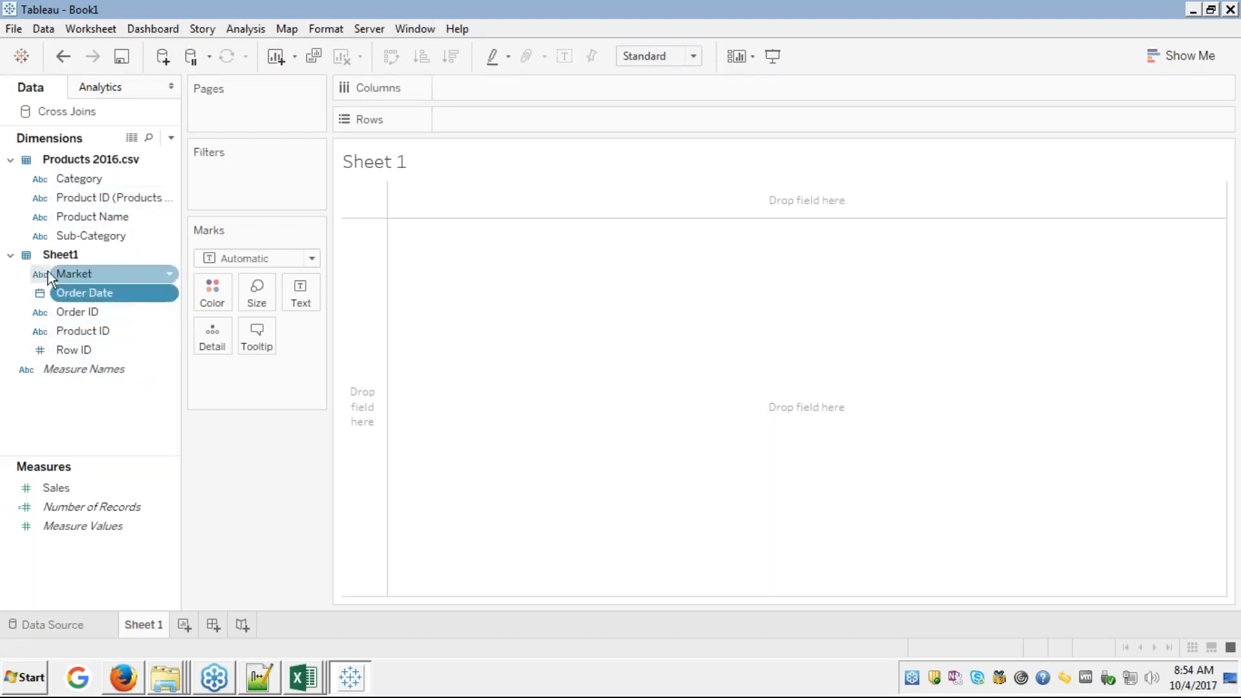
right_click(126, 294)
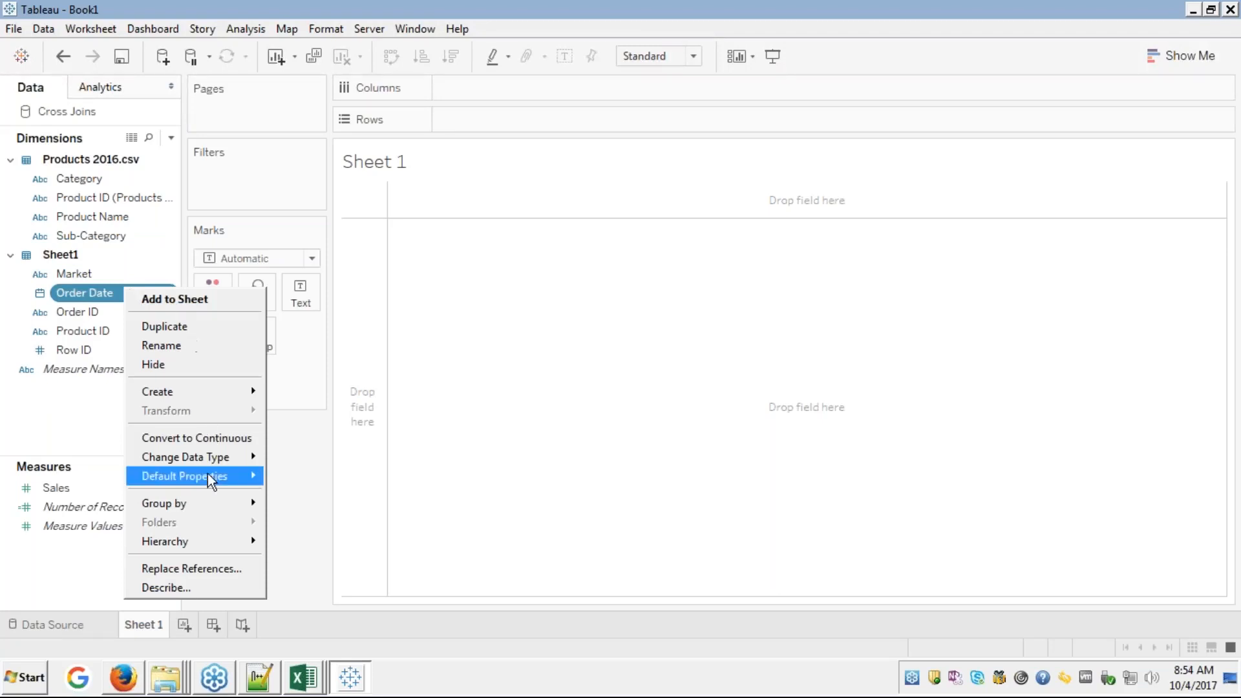
mouse_move(192, 503)
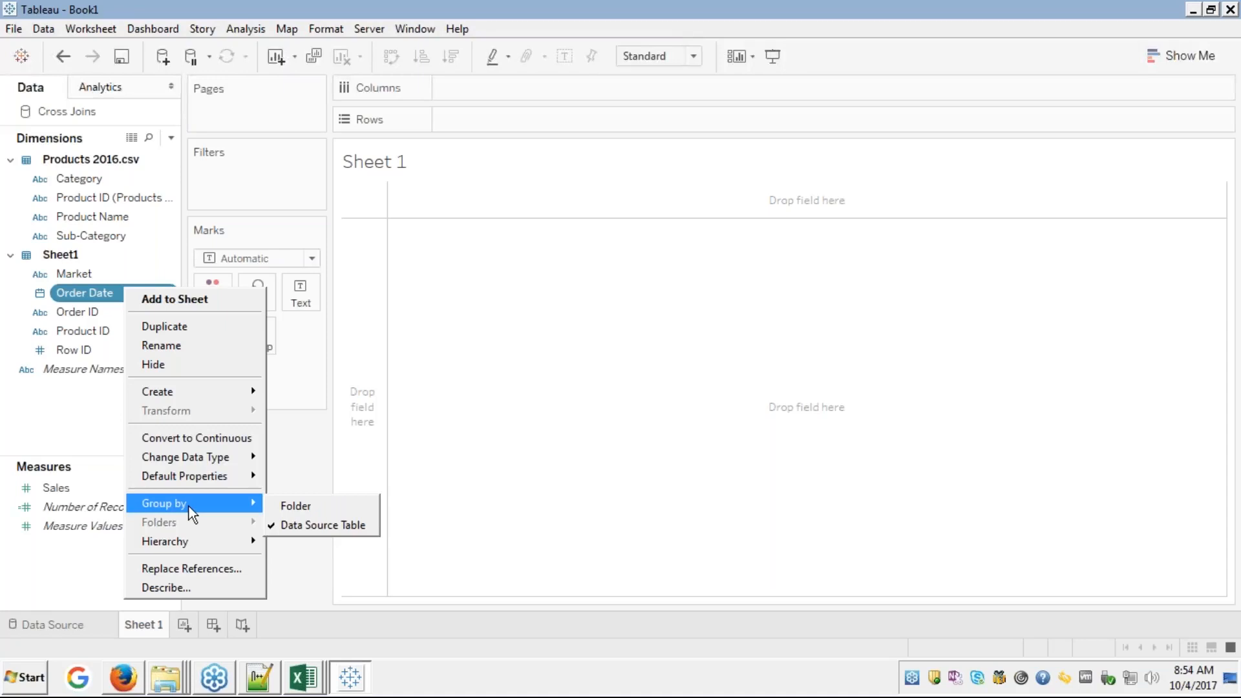
left_click(299, 508)
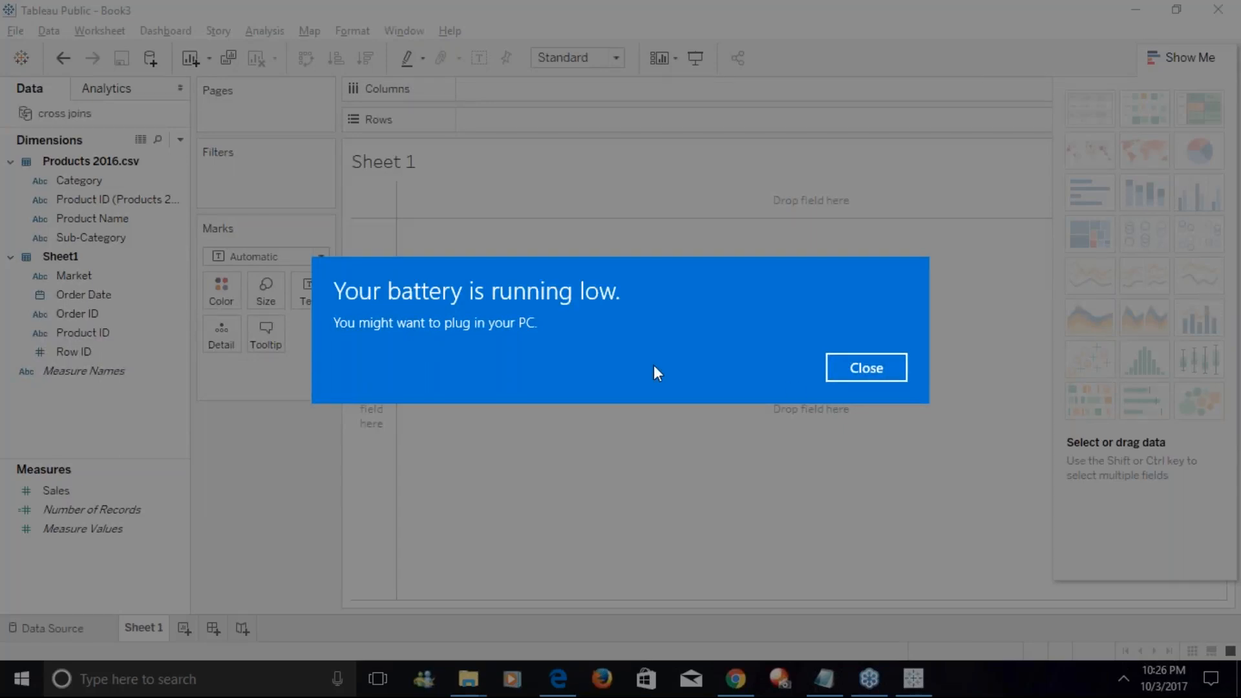
- Dismiss the low-battery notice and check the joined tables of the cross joins data source in Book3
left_click(865, 368)
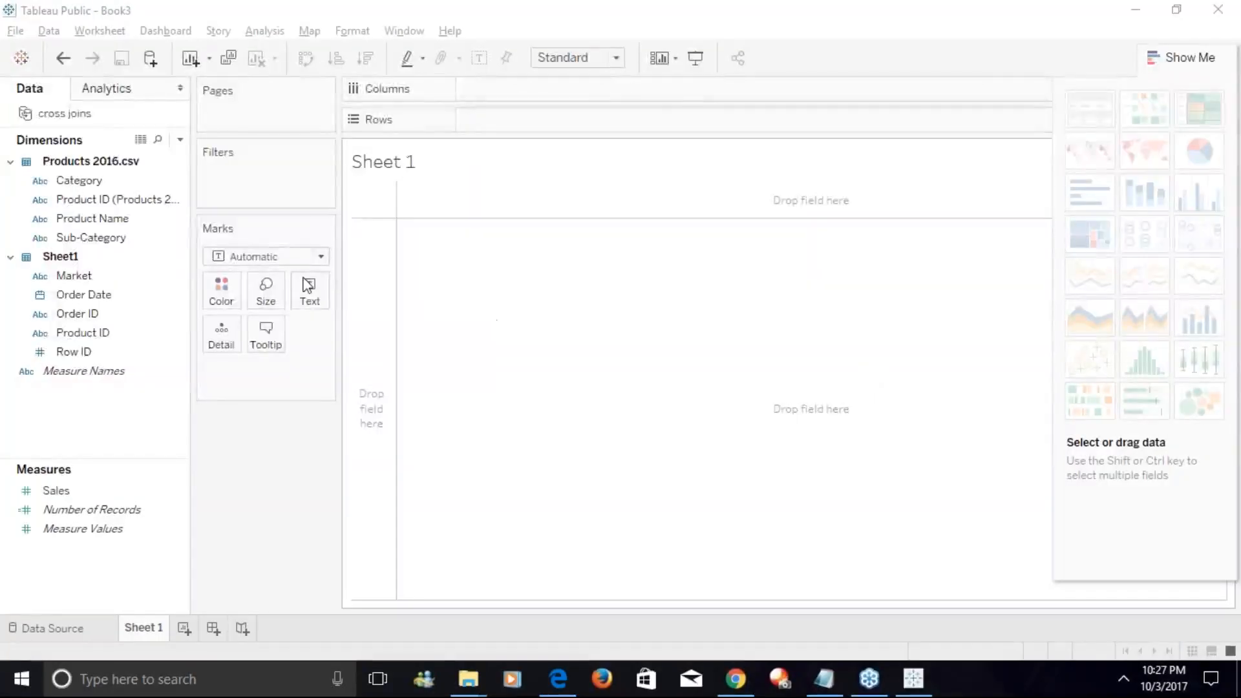
left_click(823, 360)
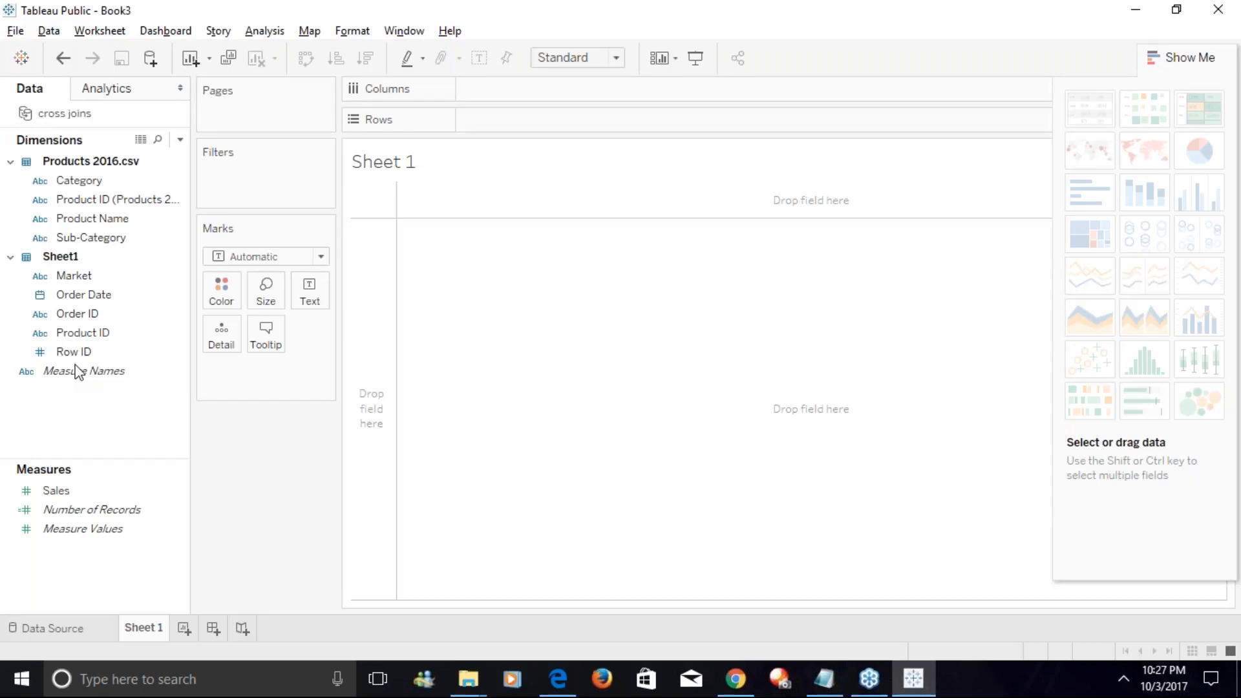
left_click(41, 630)
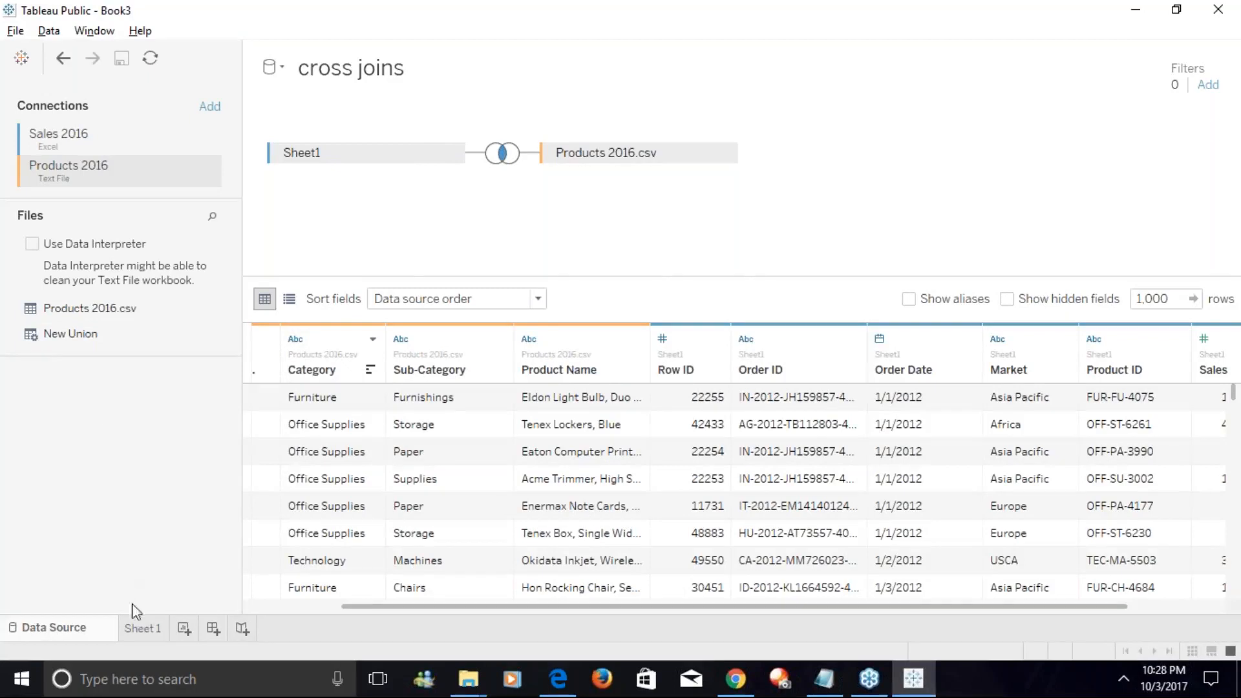
left_click(139, 627)
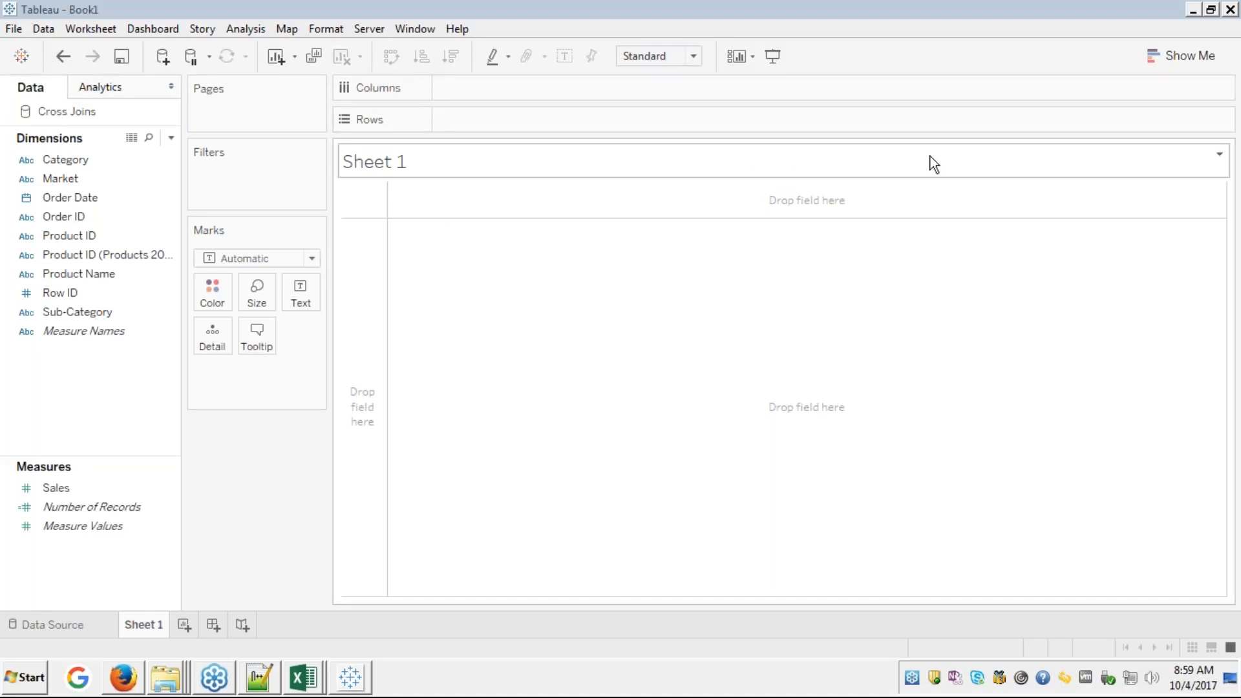
- Examine the joined rows in the Cross Joins data preview, from Product Name across to the Sales column
left_click(59, 623)
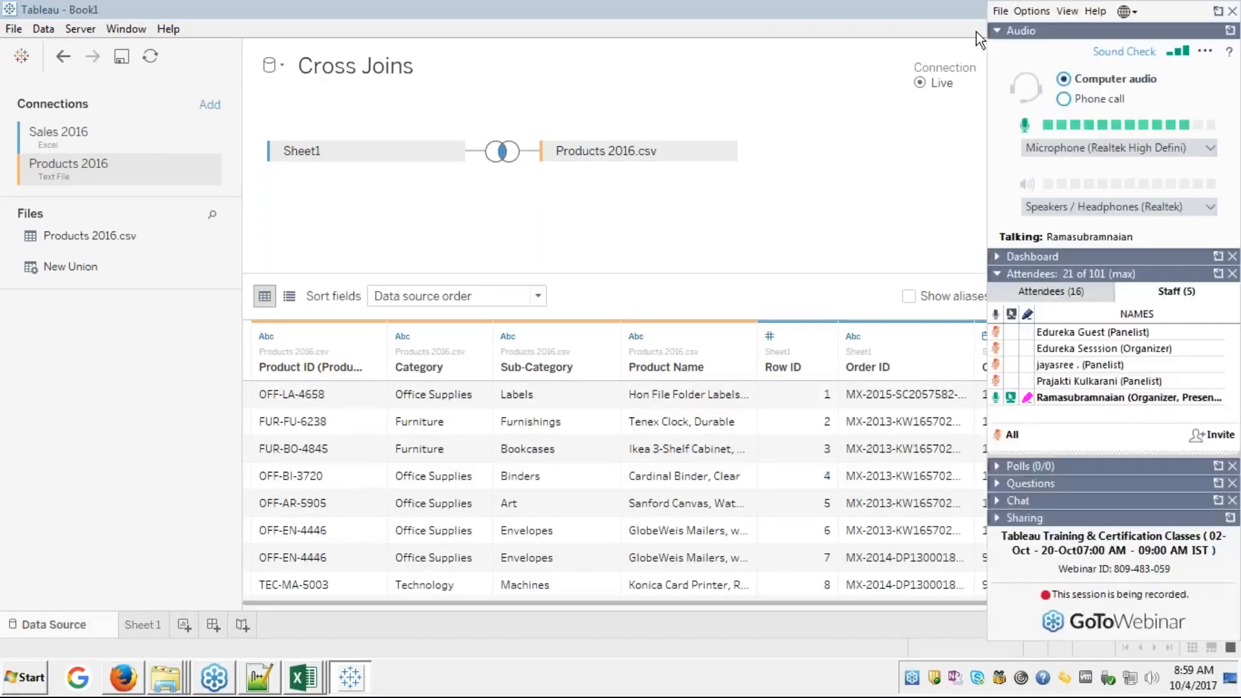
left_click(689, 396)
key("Right")
key("Right")
key("Right")
key("Right")
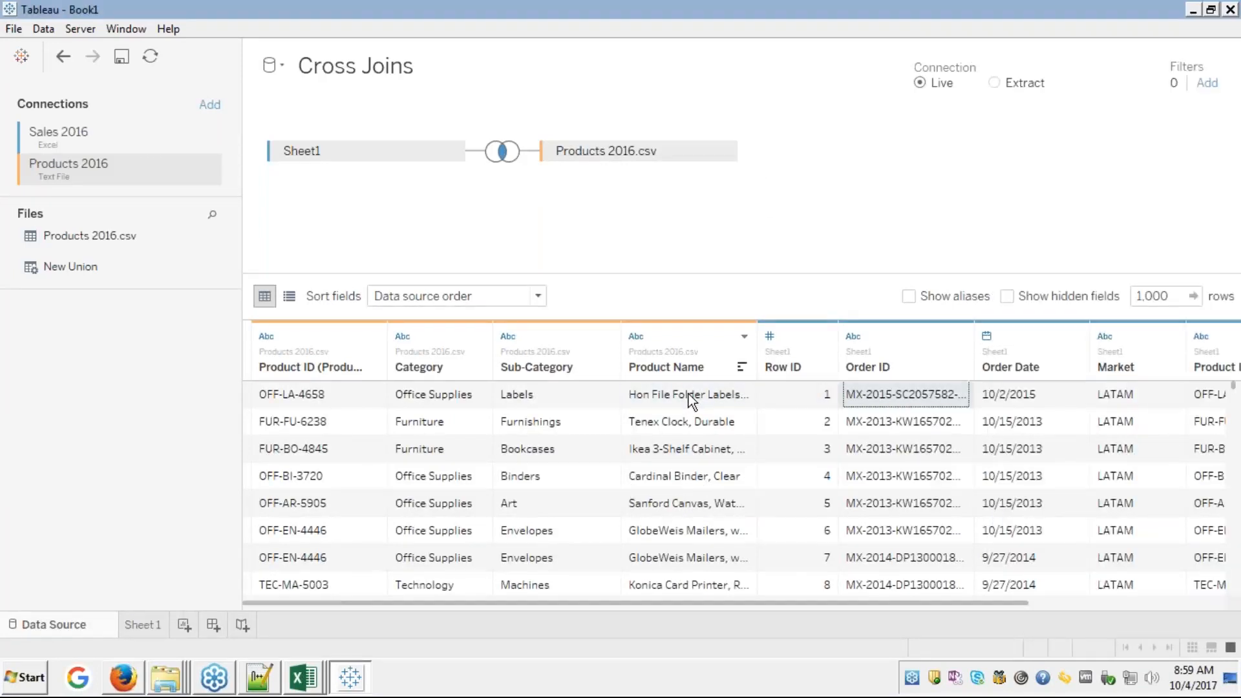
key("Right")
key("Right")
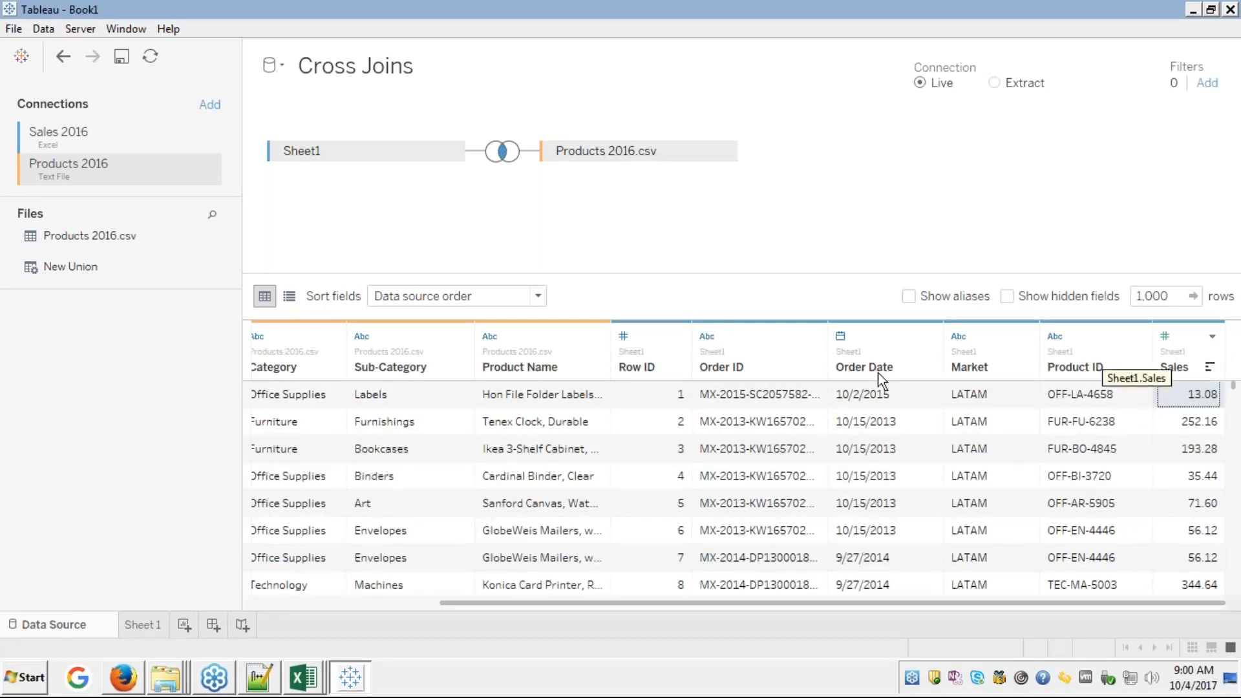
- Compare the Sales measure on Sheet 1 with the Sales column in the data source preview
left_click(141, 625)
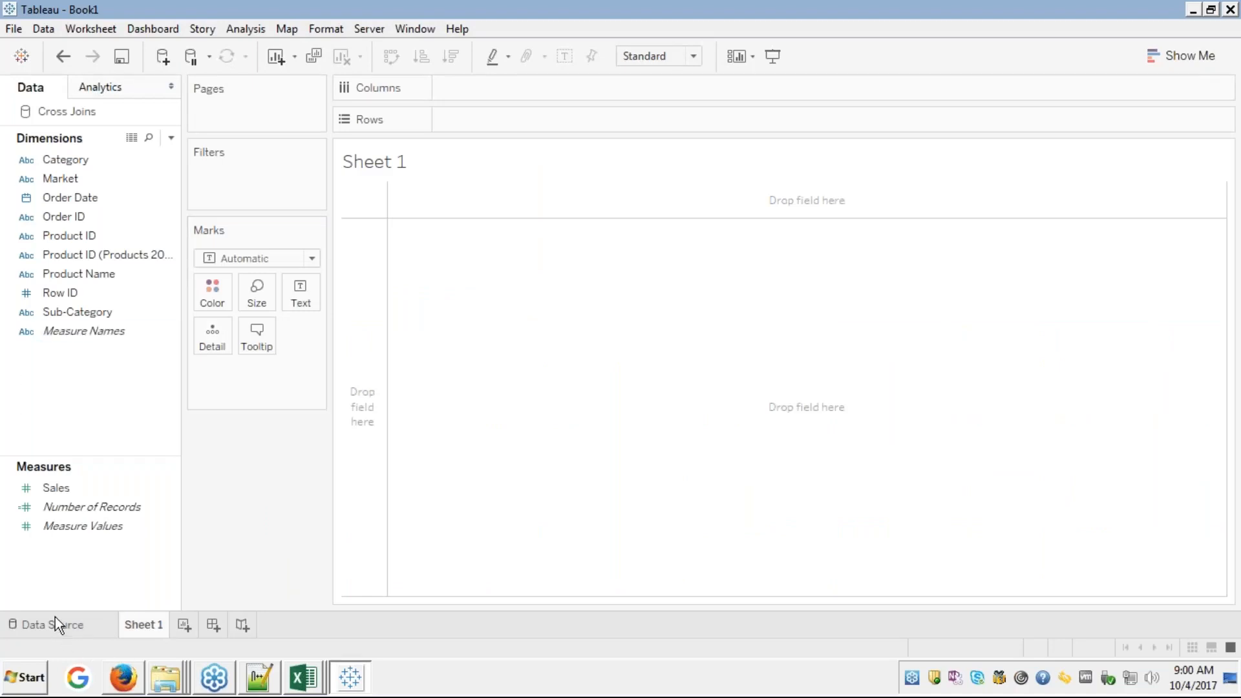
left_click(64, 488)
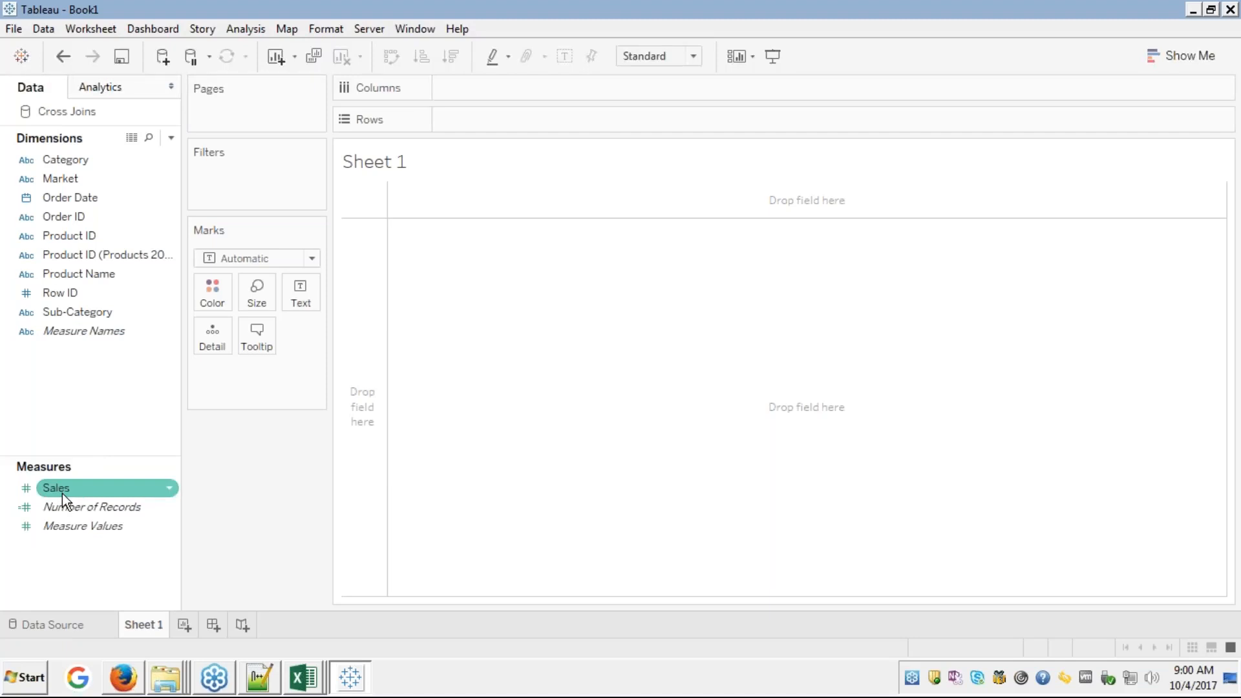
left_click(52, 624)
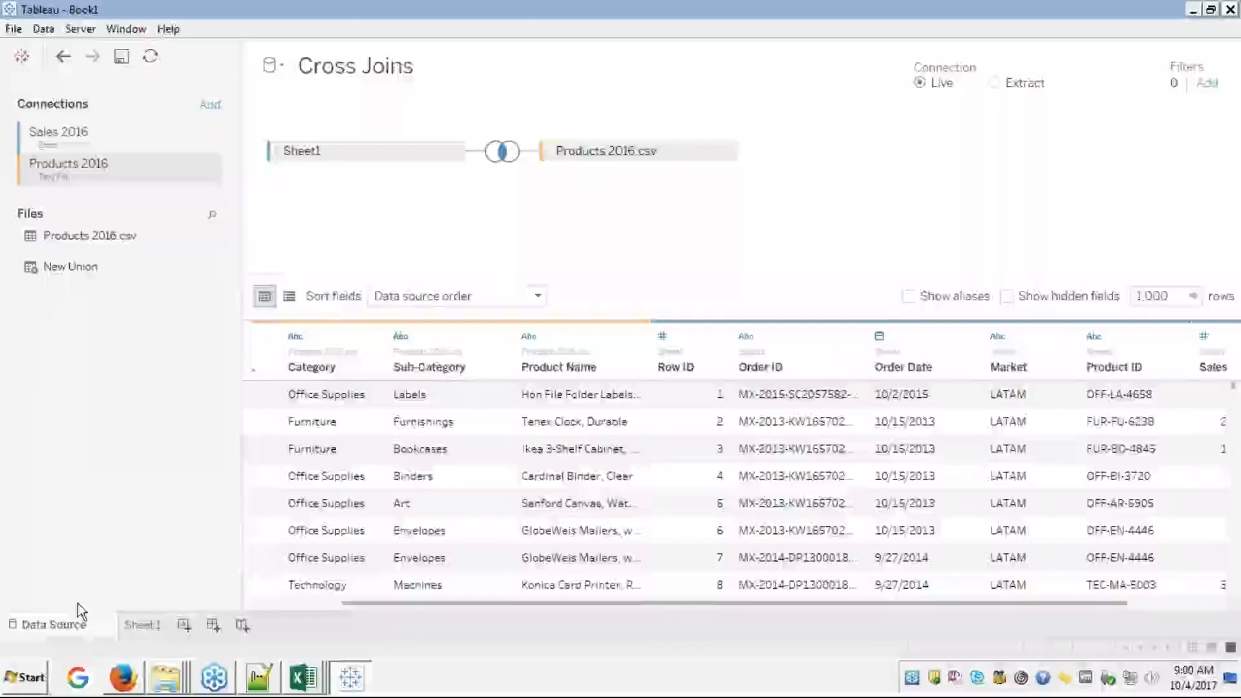
left_click(1202, 605)
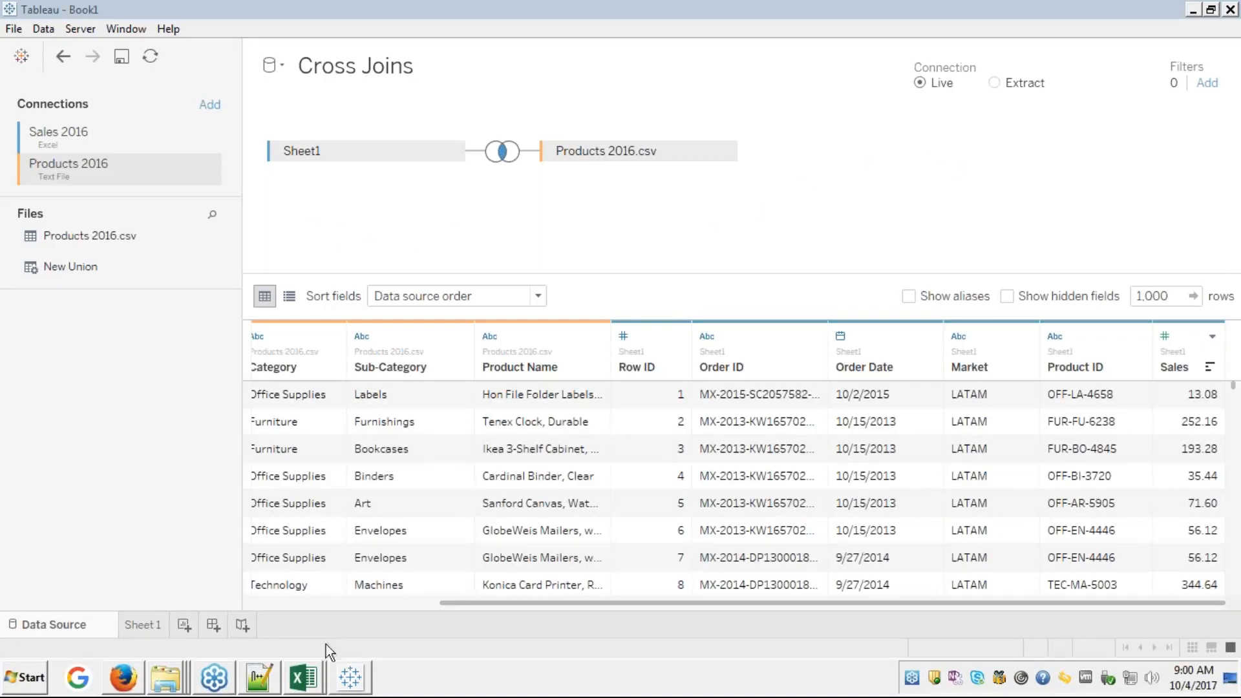
- Switch to the Module 1 presentation in Firefox and review the Cross Join slides in full screen, up to the Cross Join – Example slide
left_click(126, 680)
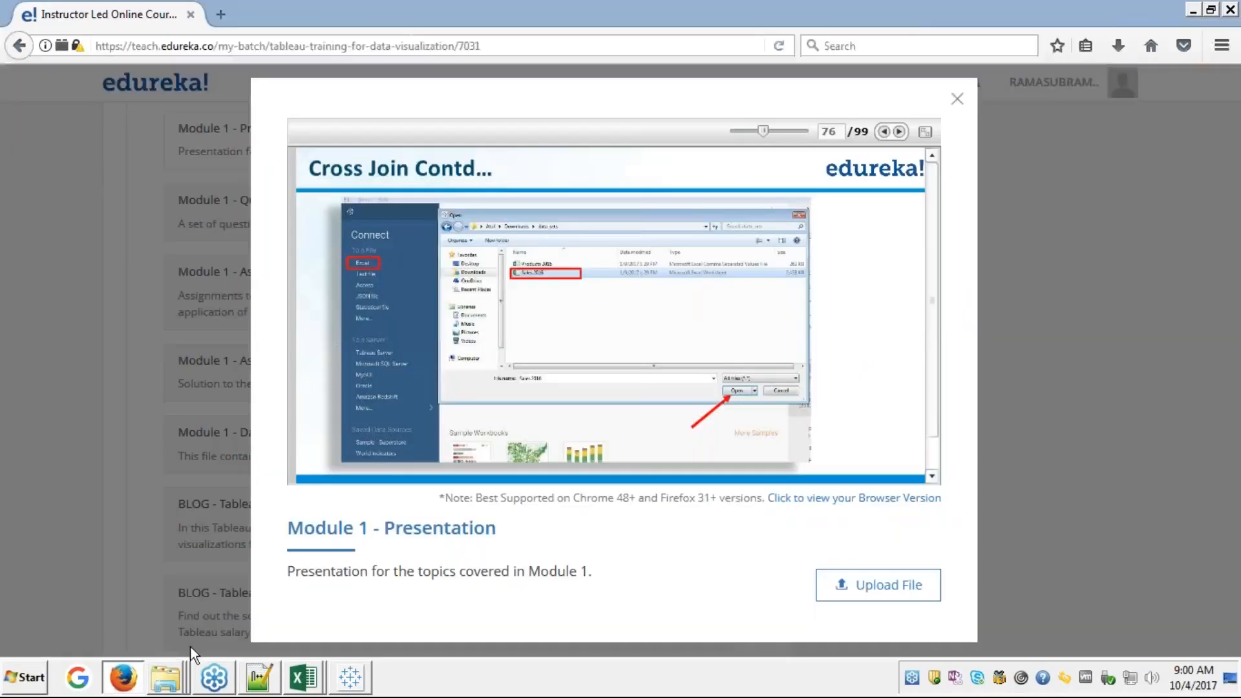
left_click(926, 132)
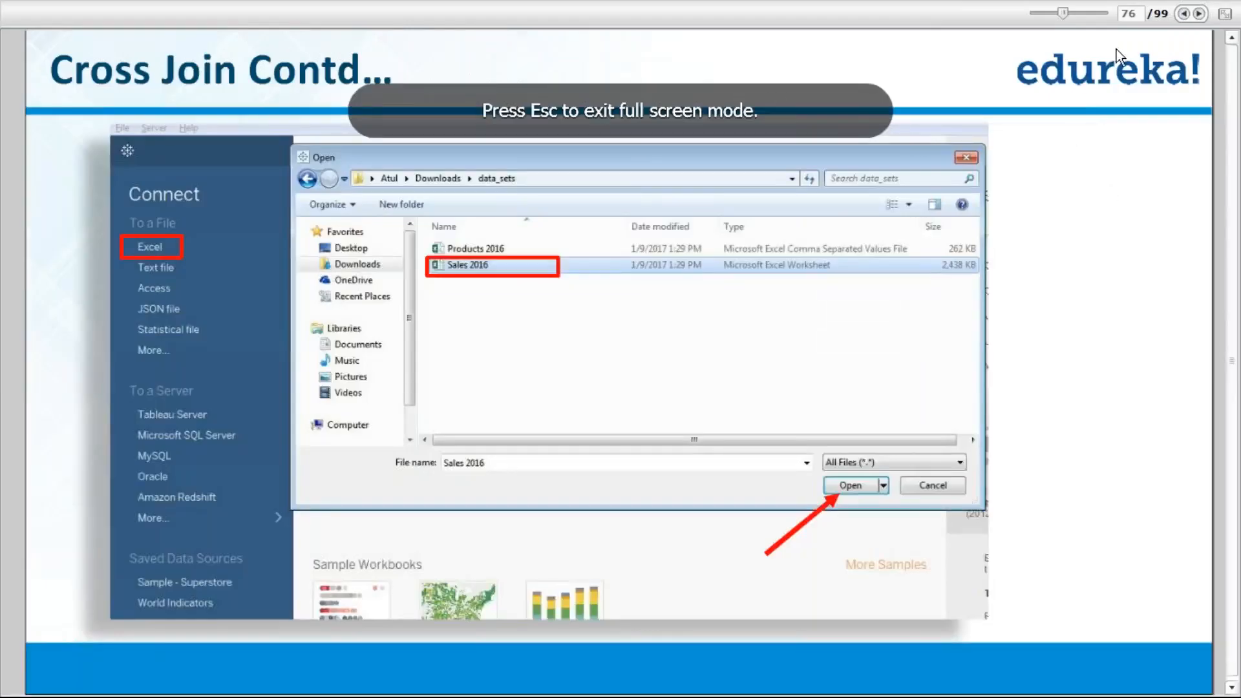
left_click(1200, 13)
left_click(1199, 14)
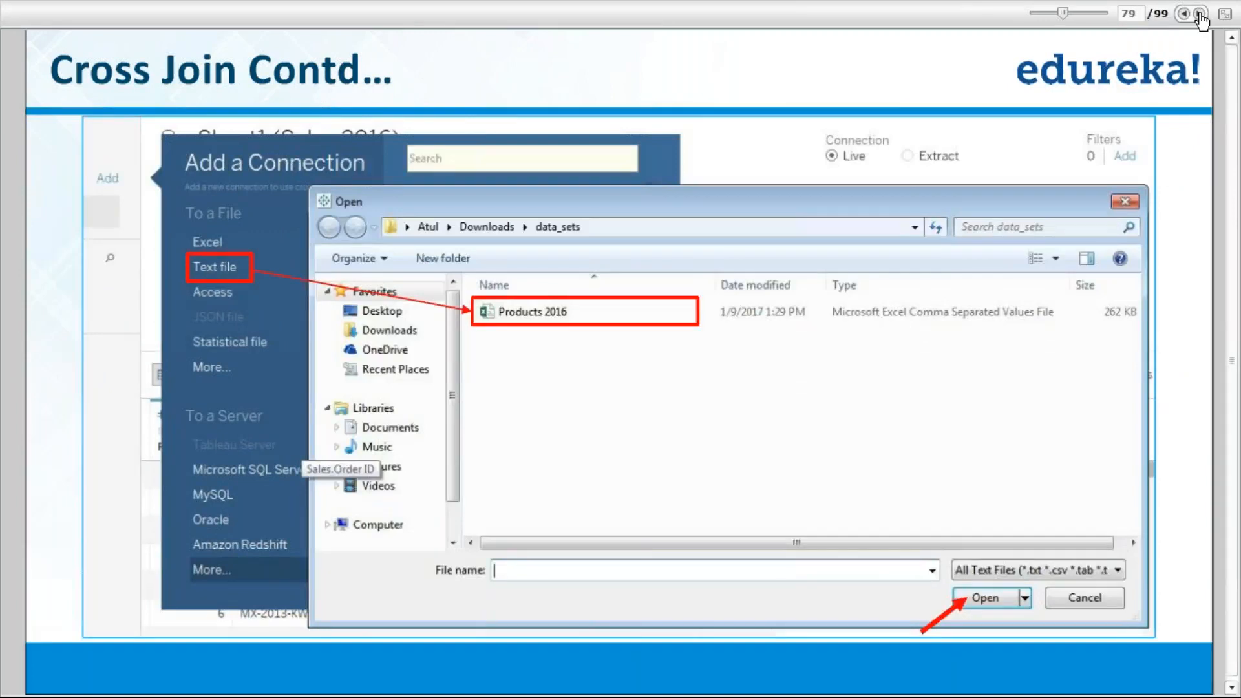
left_click(1199, 14)
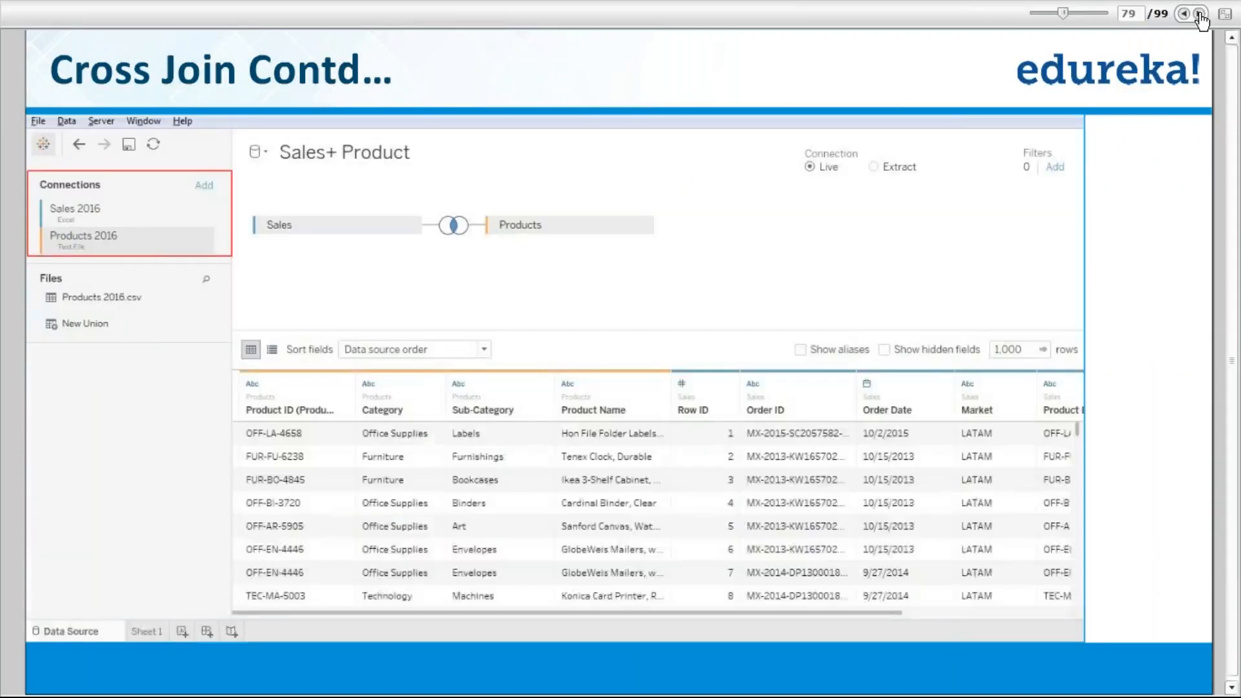
left_click(1199, 15)
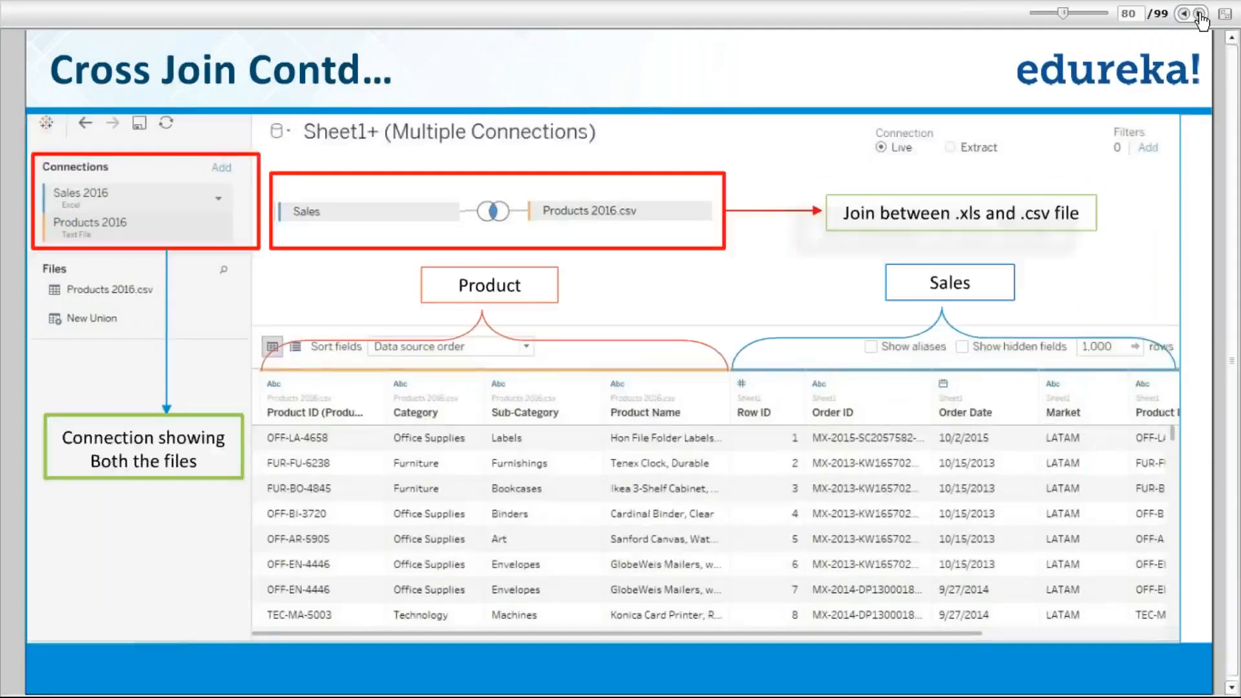
left_click(1199, 14)
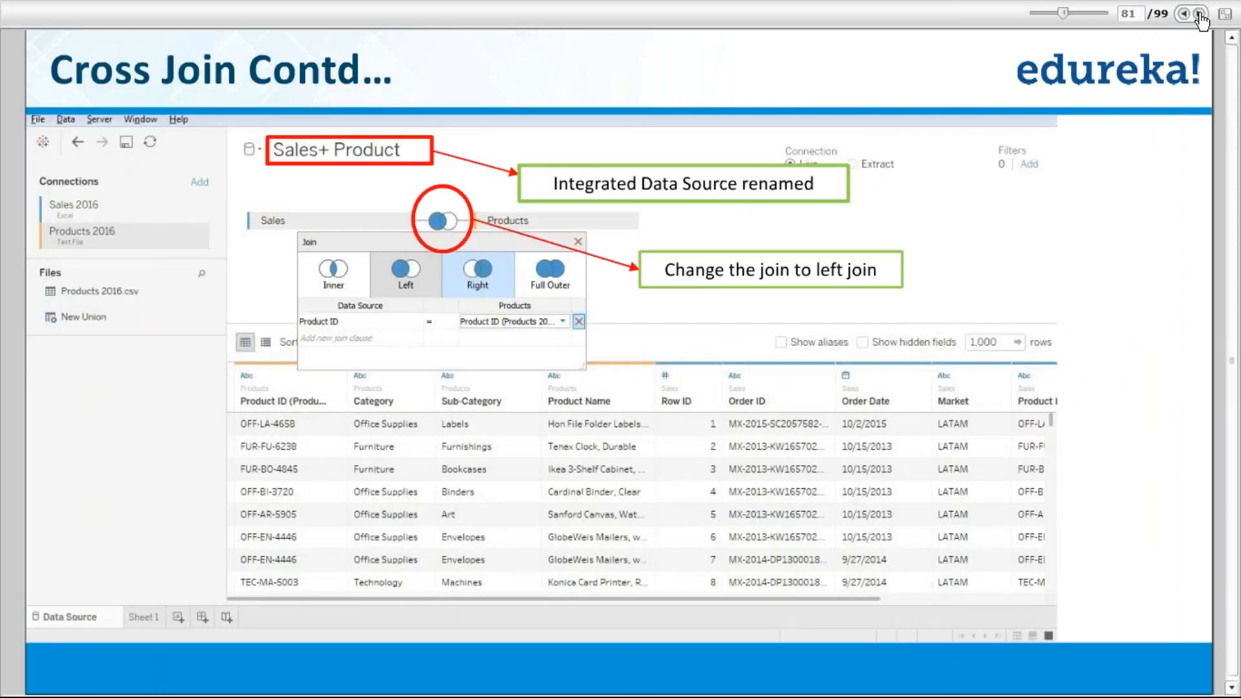
left_click(1200, 14)
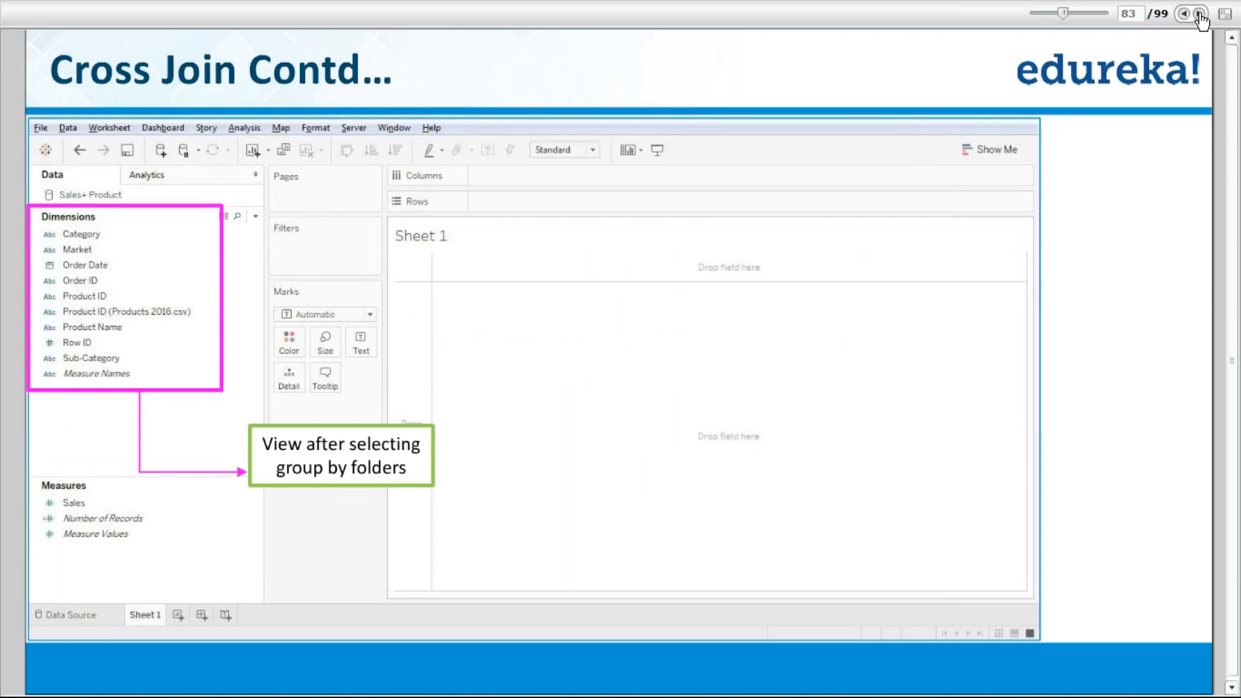
left_click(1200, 14)
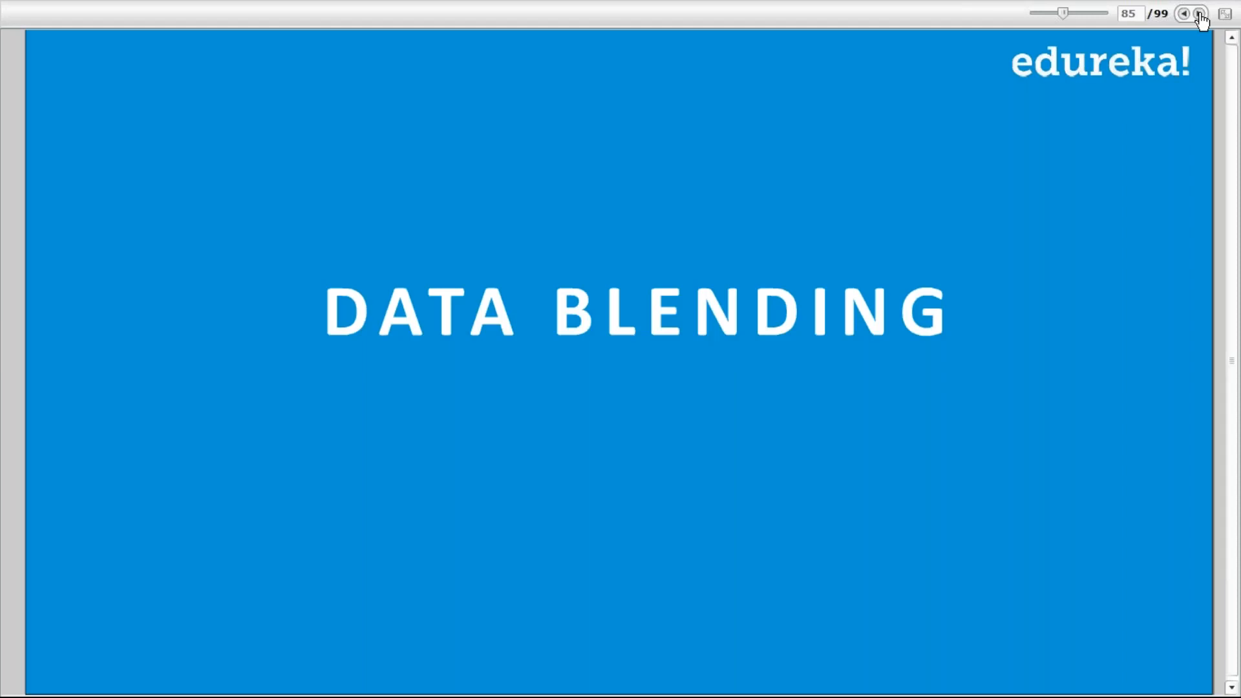
left_click(1199, 14)
left_click(1182, 14)
key("alt+Tab")
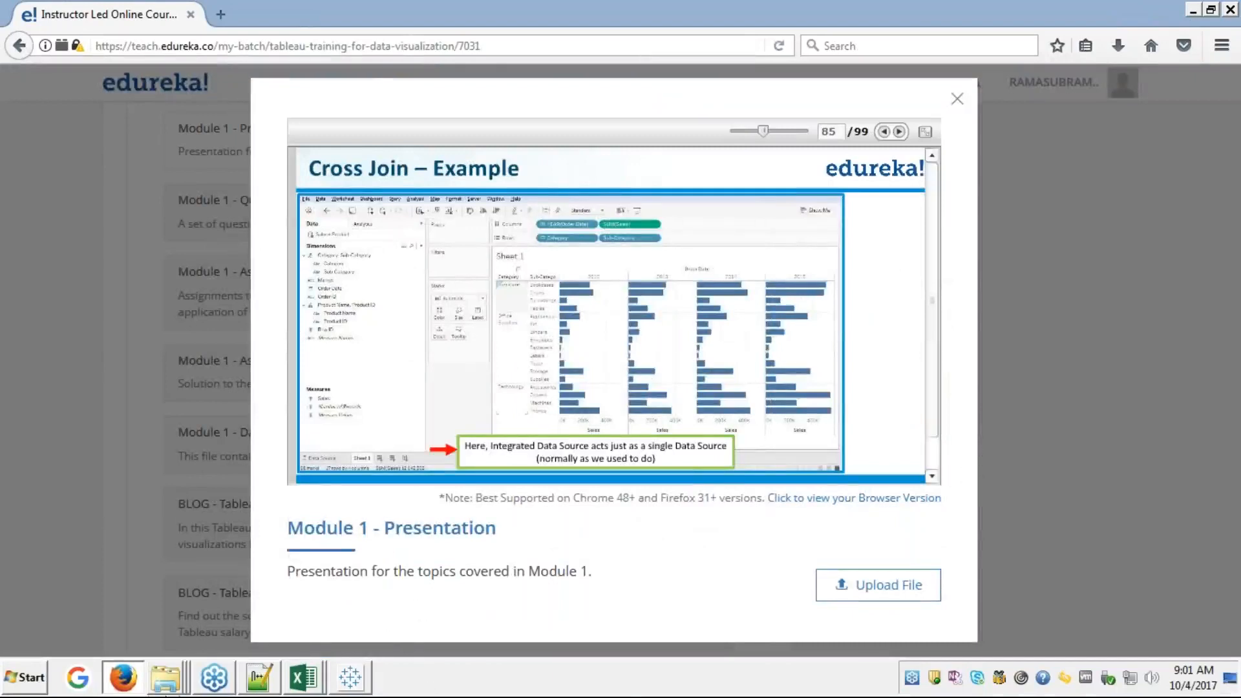
- Switch to Sheet 1 of Book1 in Tableau and chart Sales on Rows by Product ID on Columns
left_click(351, 687)
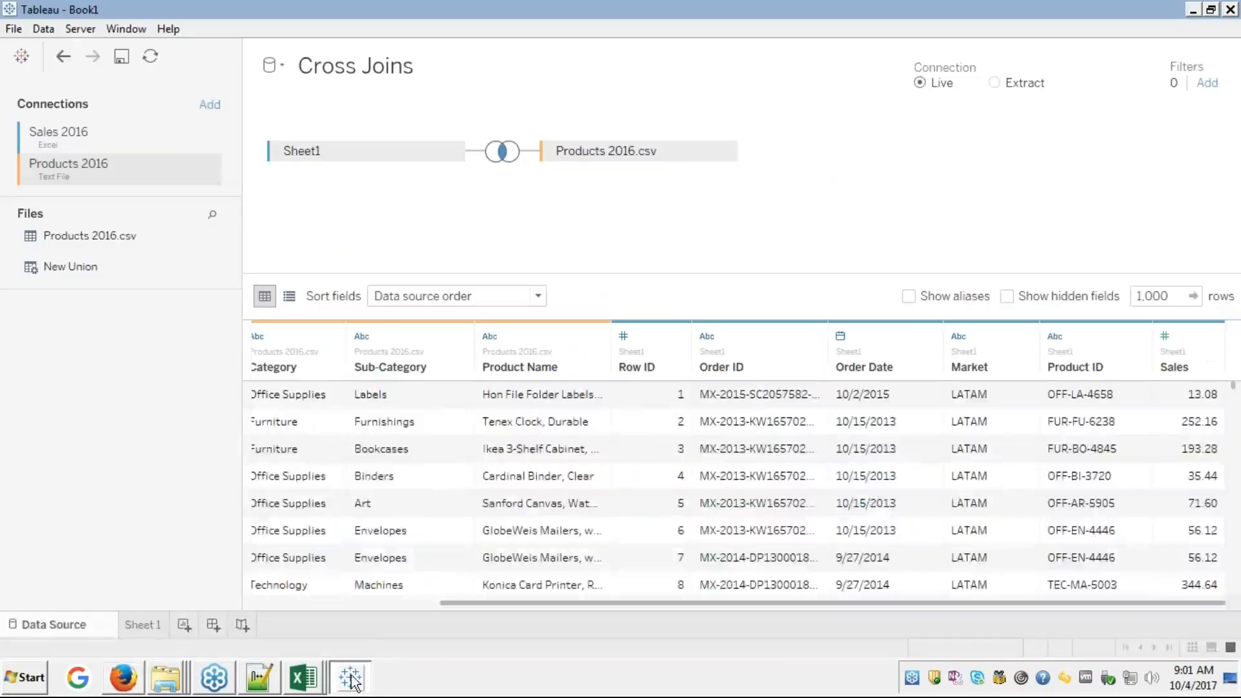
left_click(142, 625)
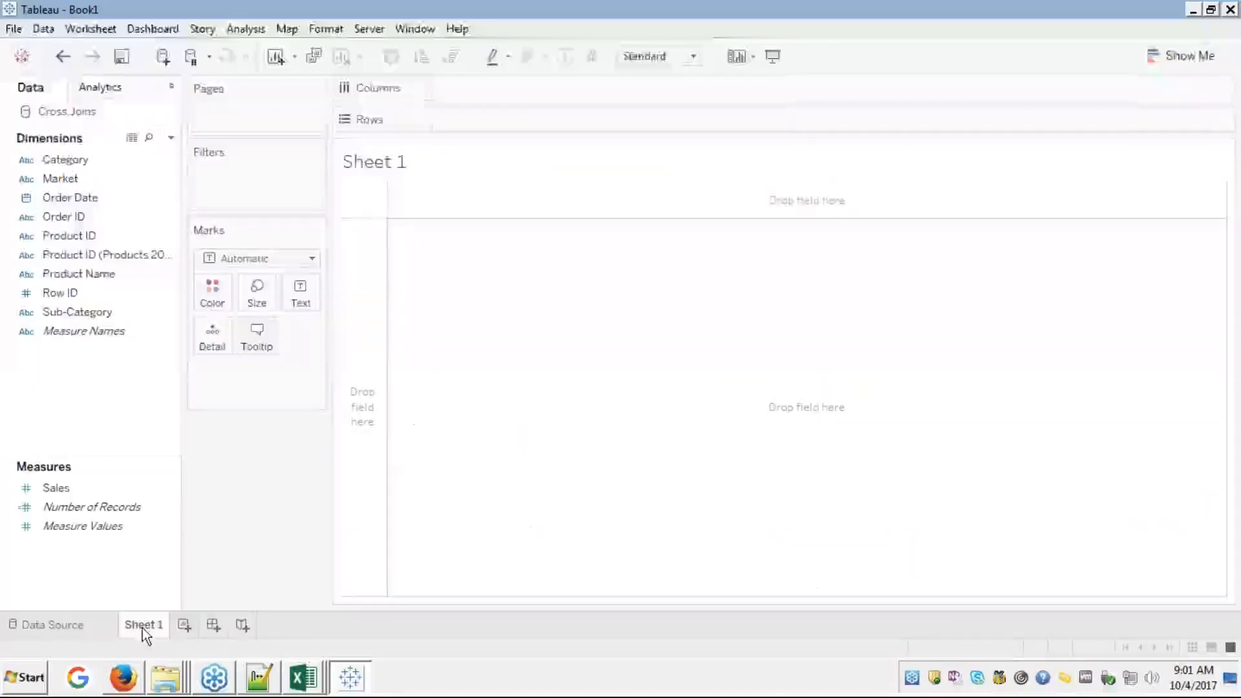
left_click(143, 312)
left_click(65, 236)
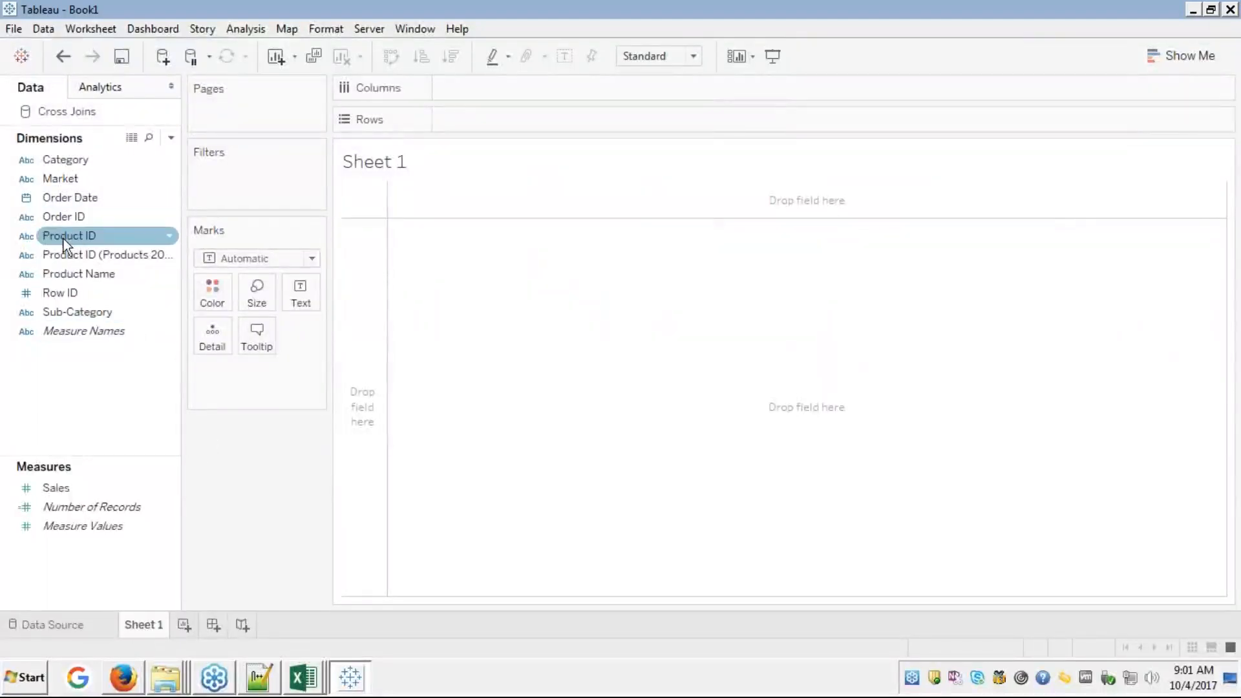
left_click_drag(99, 223, 492, 92)
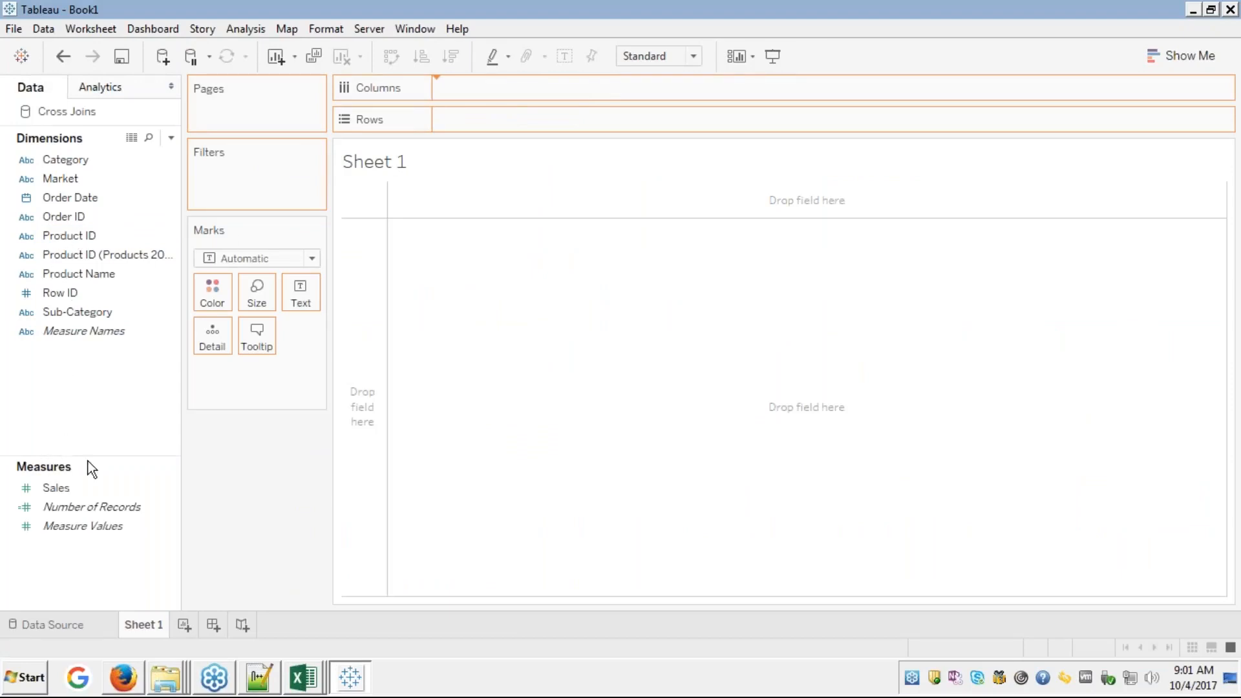
left_click(54, 490)
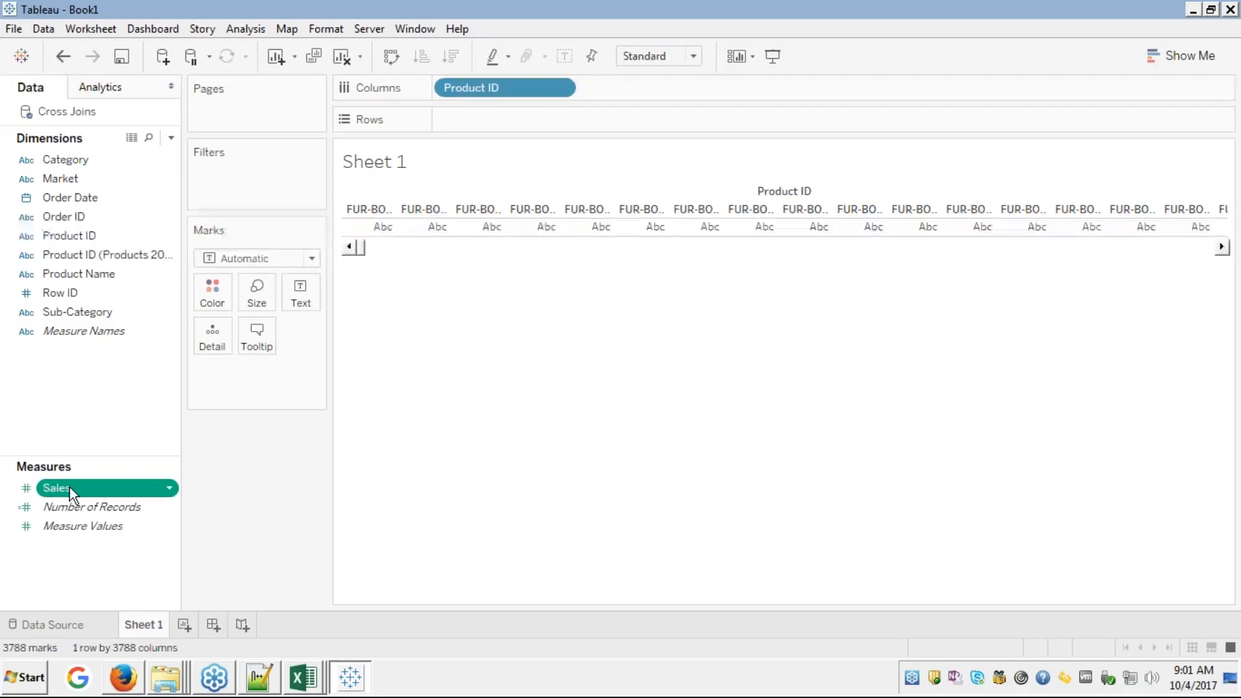
mouse_move(68, 491)
left_mouse_down()
mouse_move(407, 371)
mouse_move(466, 183)
mouse_move(452, 122)
left_mouse_up()
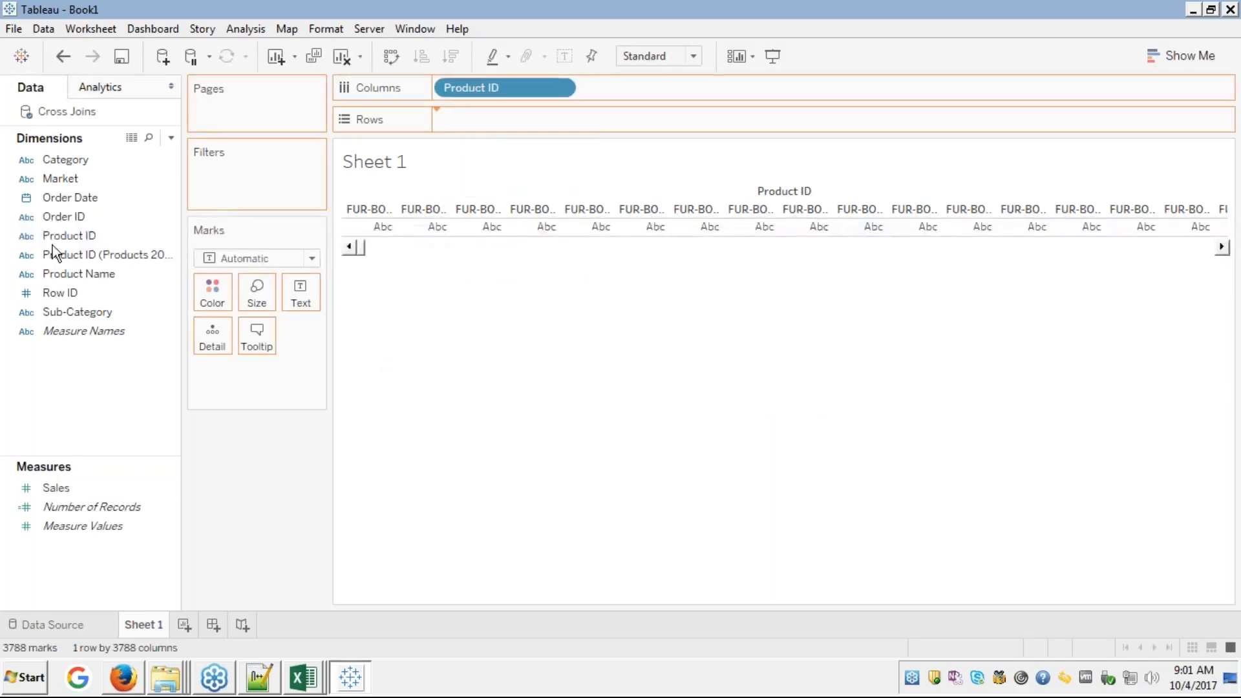
- Add Category to Columns, remove Product ID from it, and place Order Date by year after Category
left_click(64, 160)
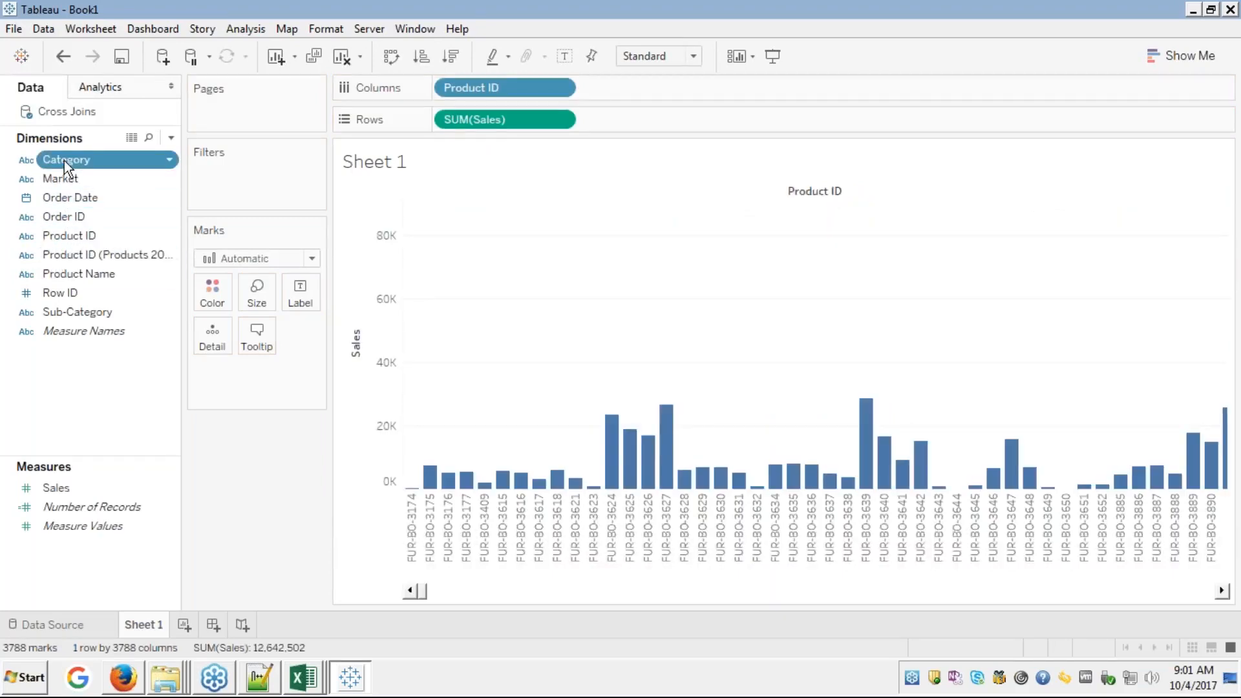
left_click_drag(64, 160, 645, 86)
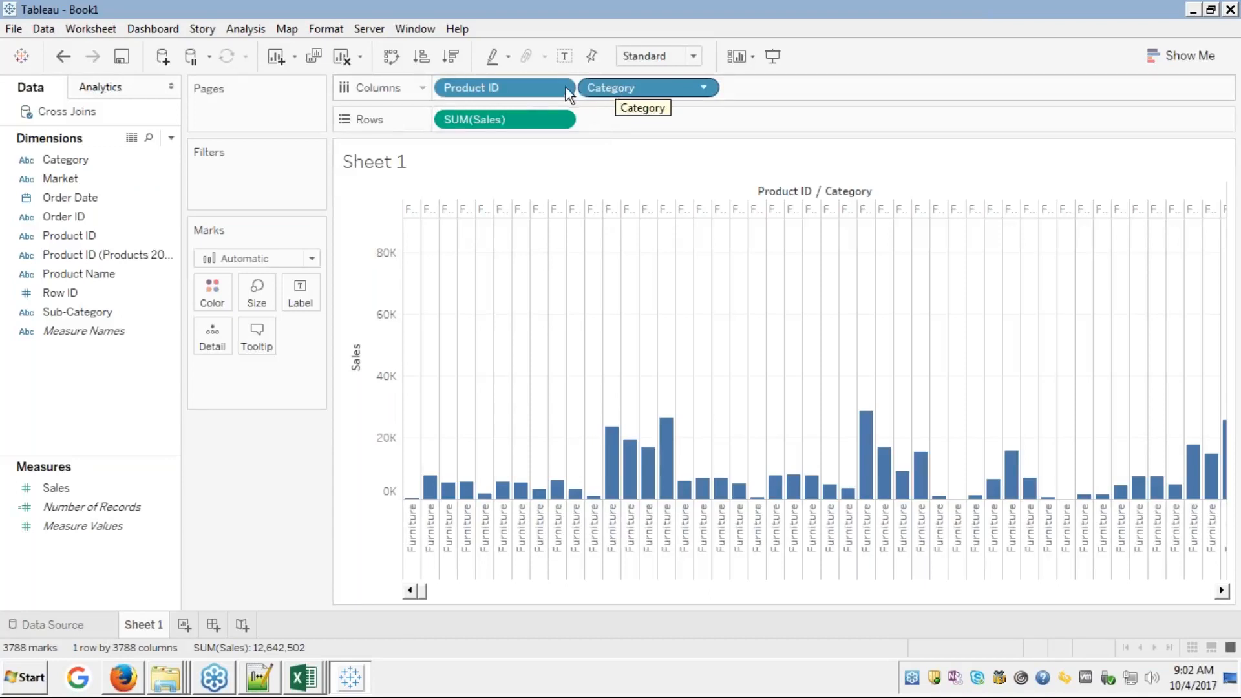
left_click_drag(533, 85, 39, 294)
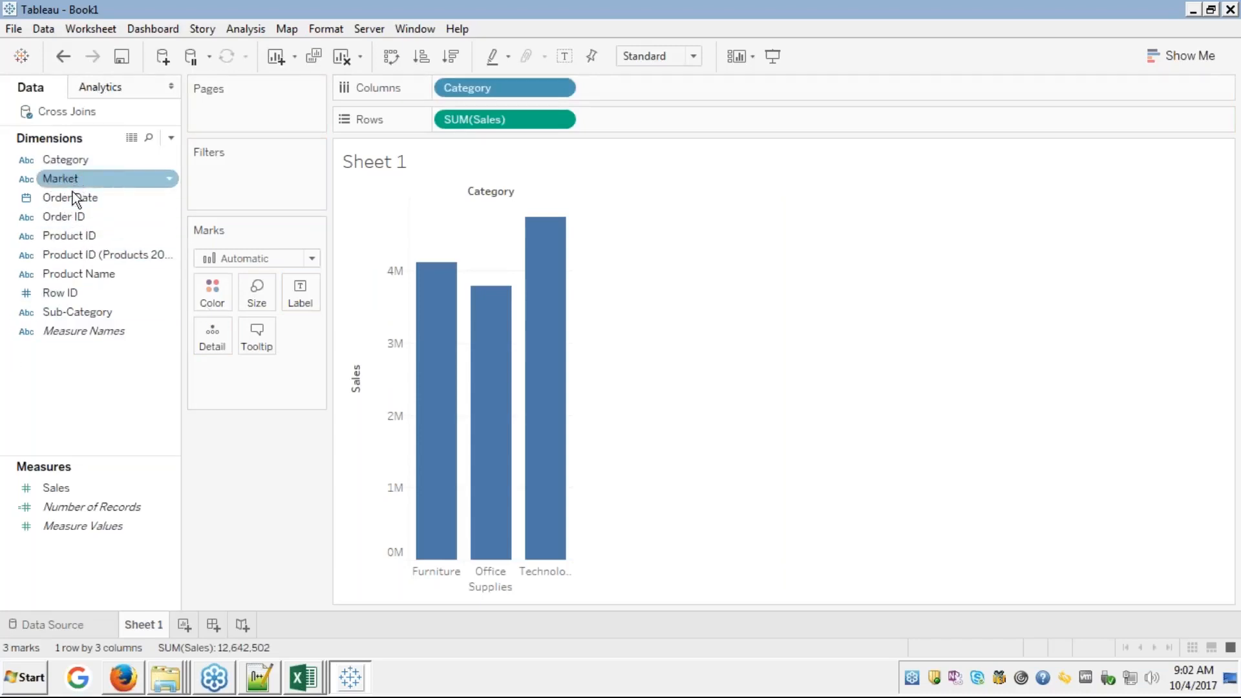
left_click_drag(71, 195, 606, 91)
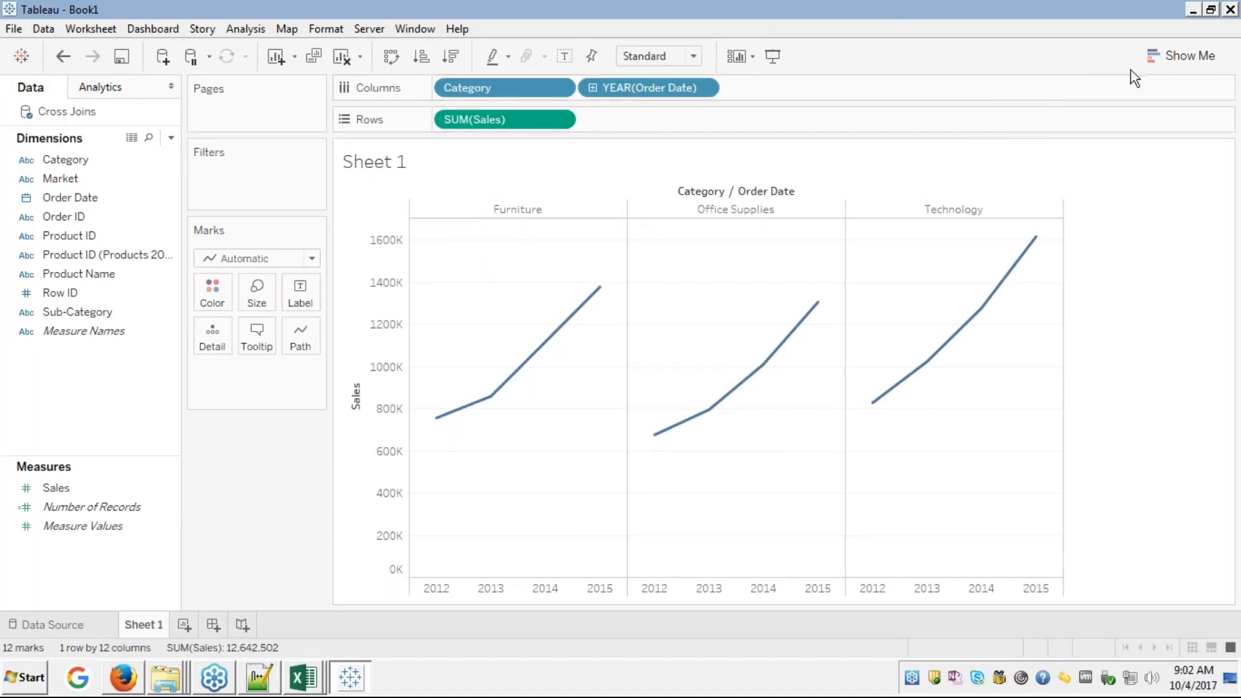
- Change the sales view to packed bubbles and remove the Category color encoding from the marks
left_click(1181, 56)
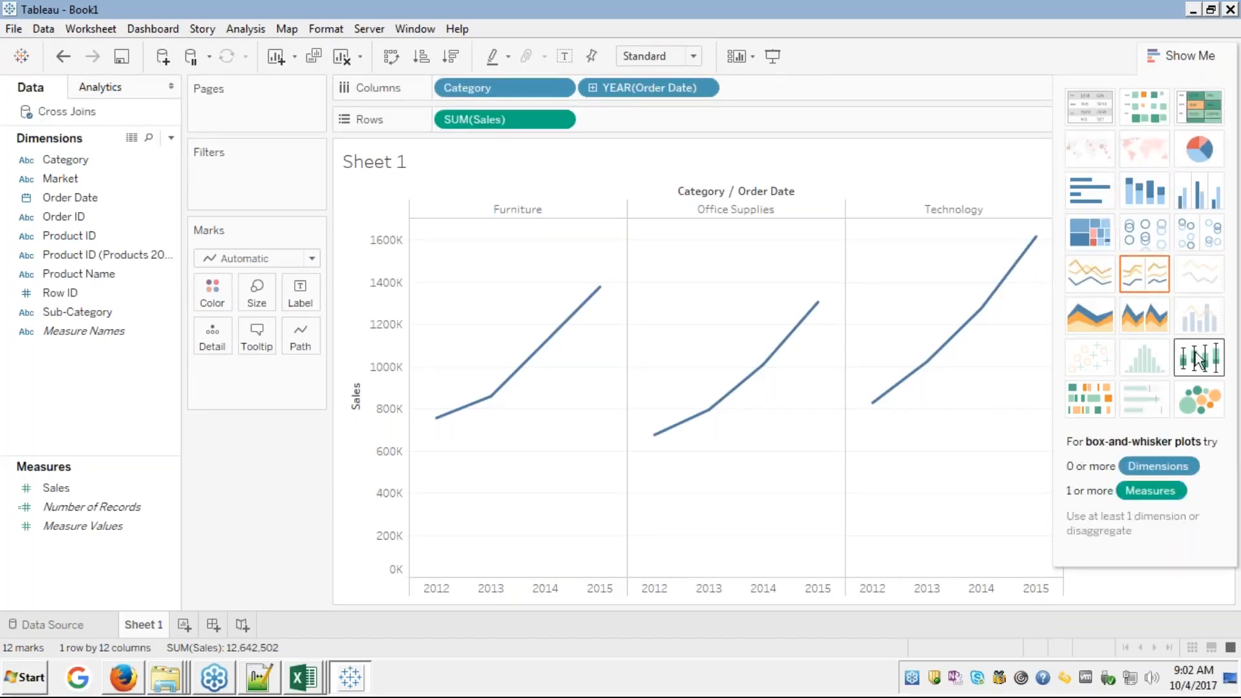
left_click(1216, 410)
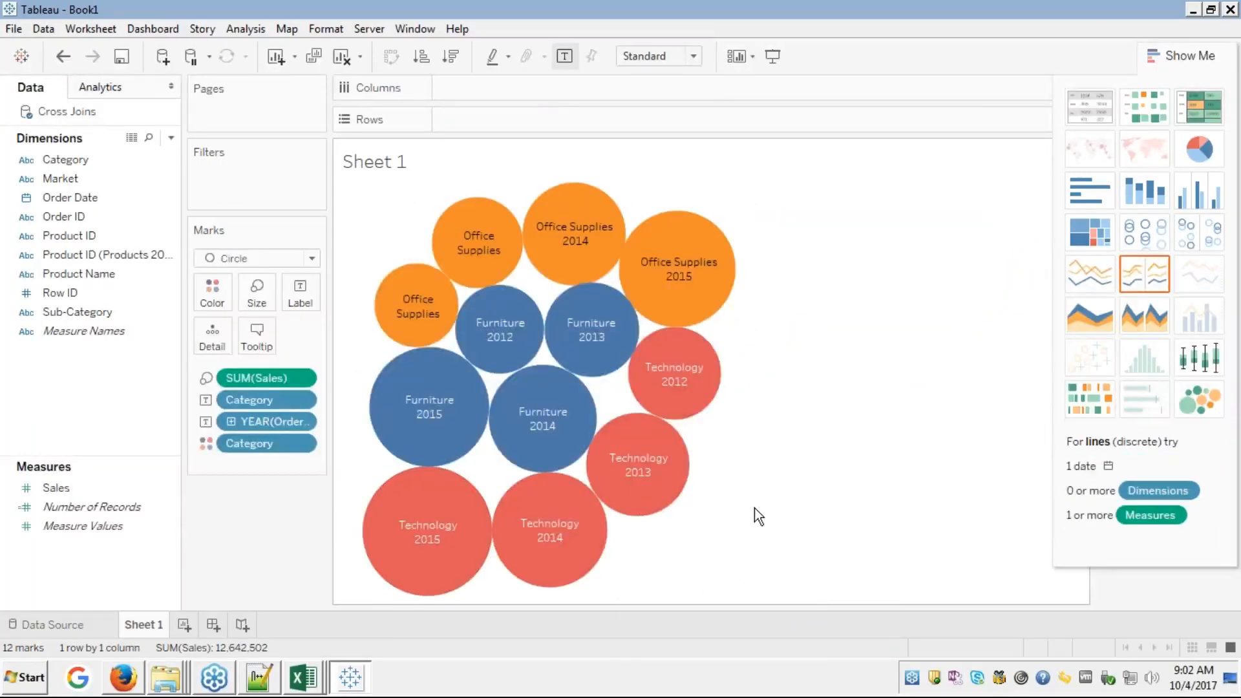
left_click(1164, 56)
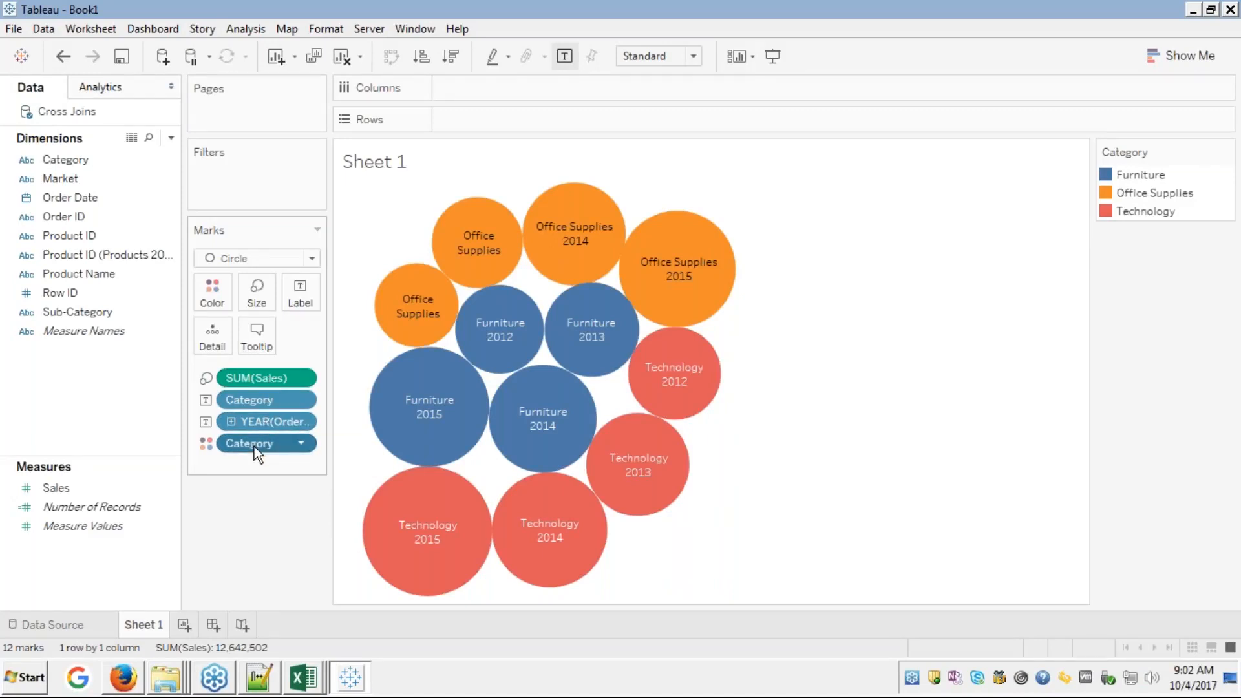
left_click_drag(253, 445, 315, 294)
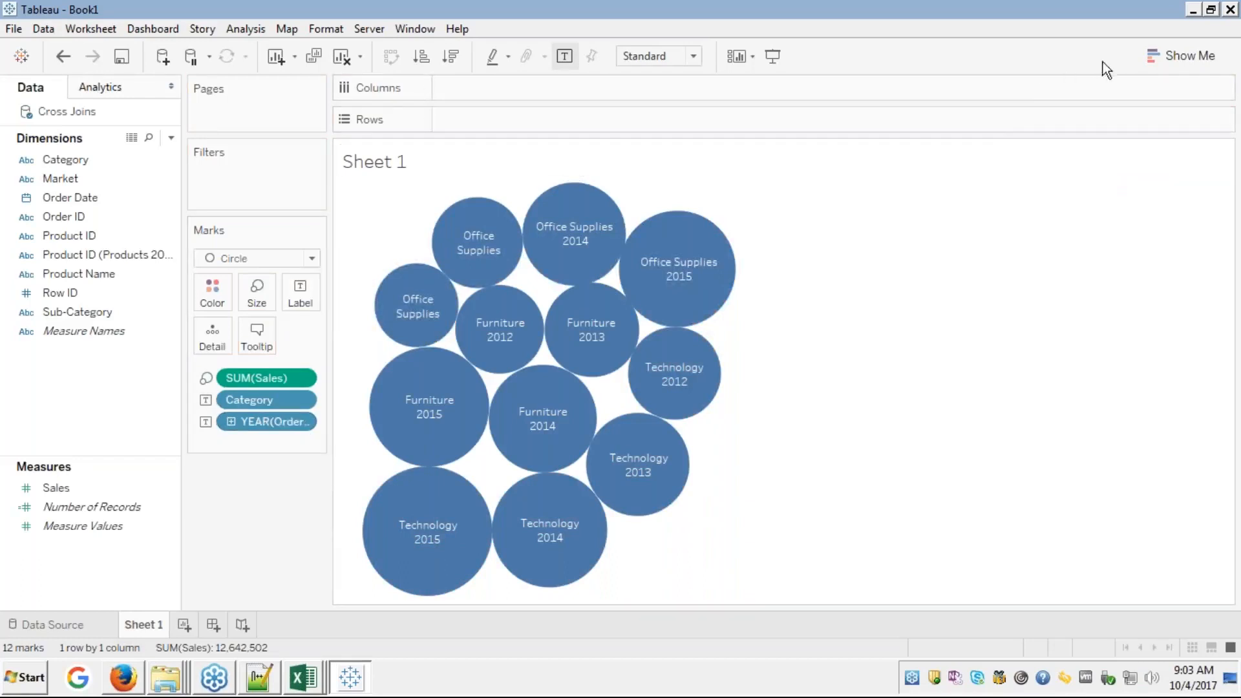
- Convert the bubble view into a text table of Sales by Category and Order Date year
left_click(1161, 60)
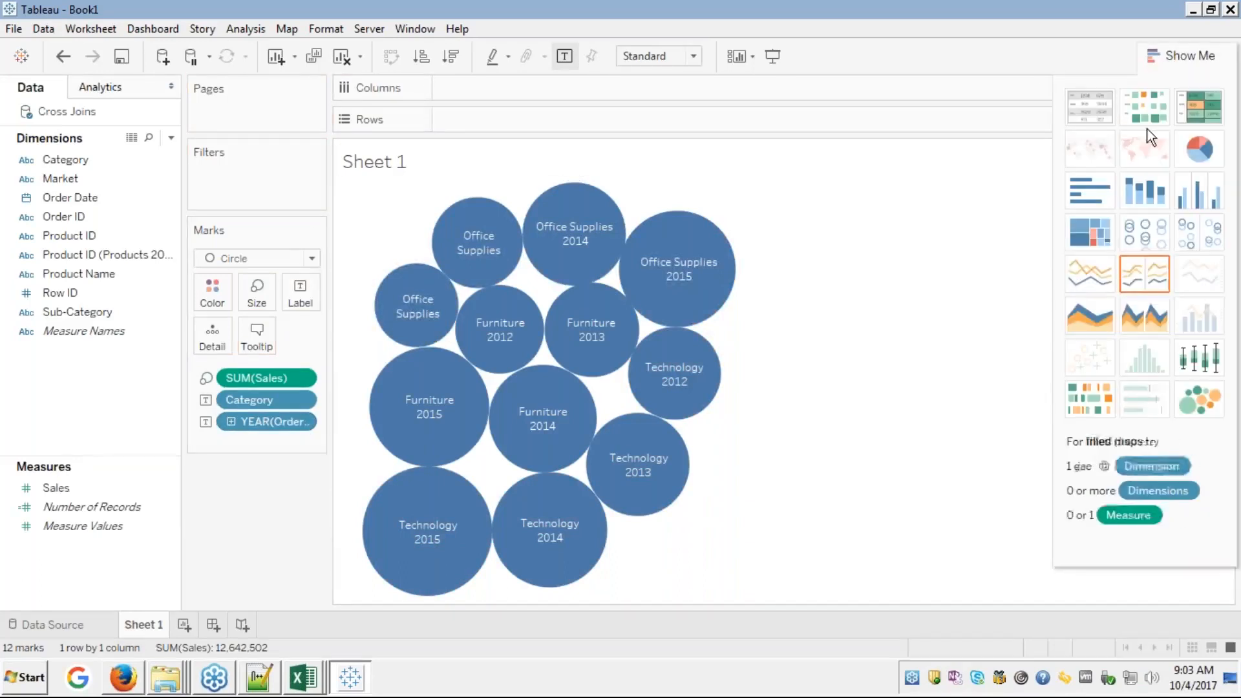
left_click(1093, 117)
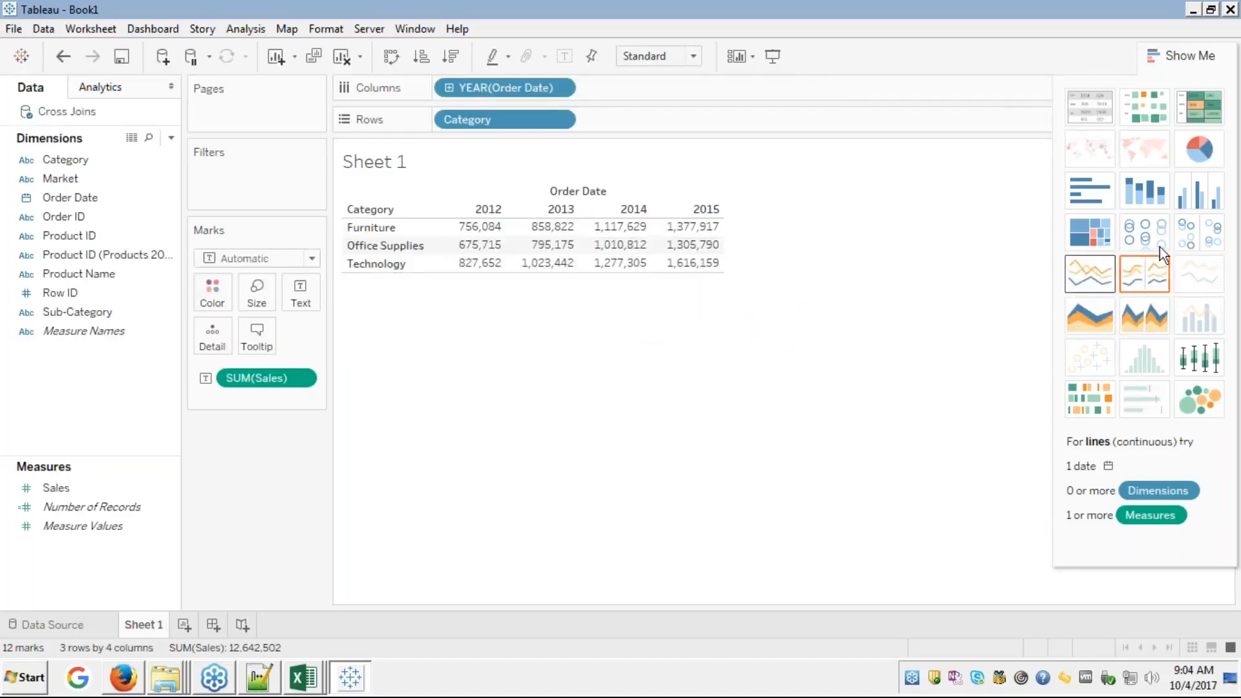
left_click(1161, 64)
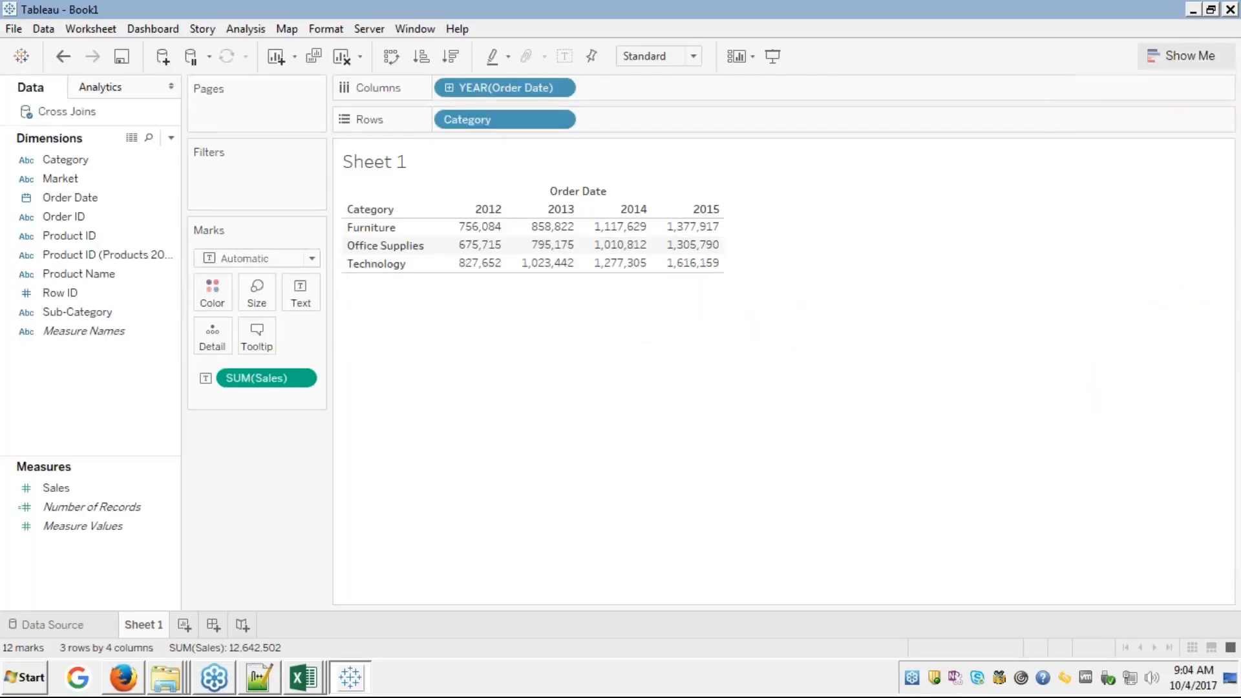